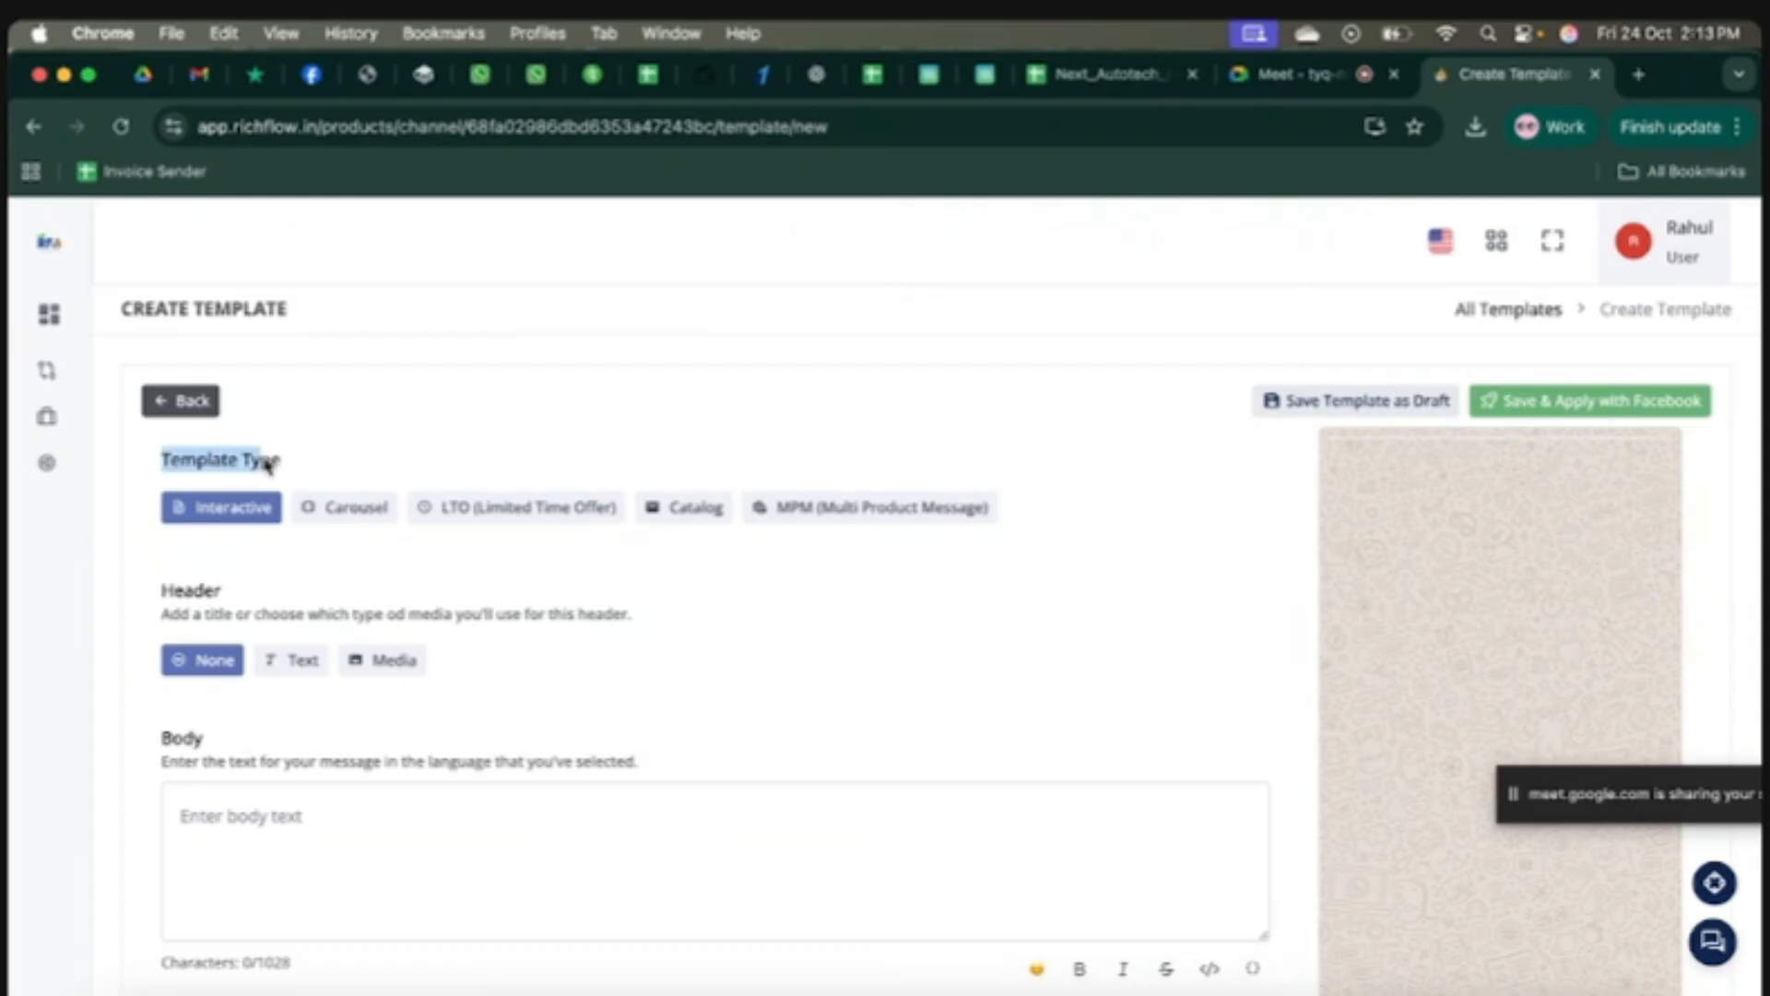
Step: Set the template header type to Text and place the cursor in the empty header text field
click(399, 462)
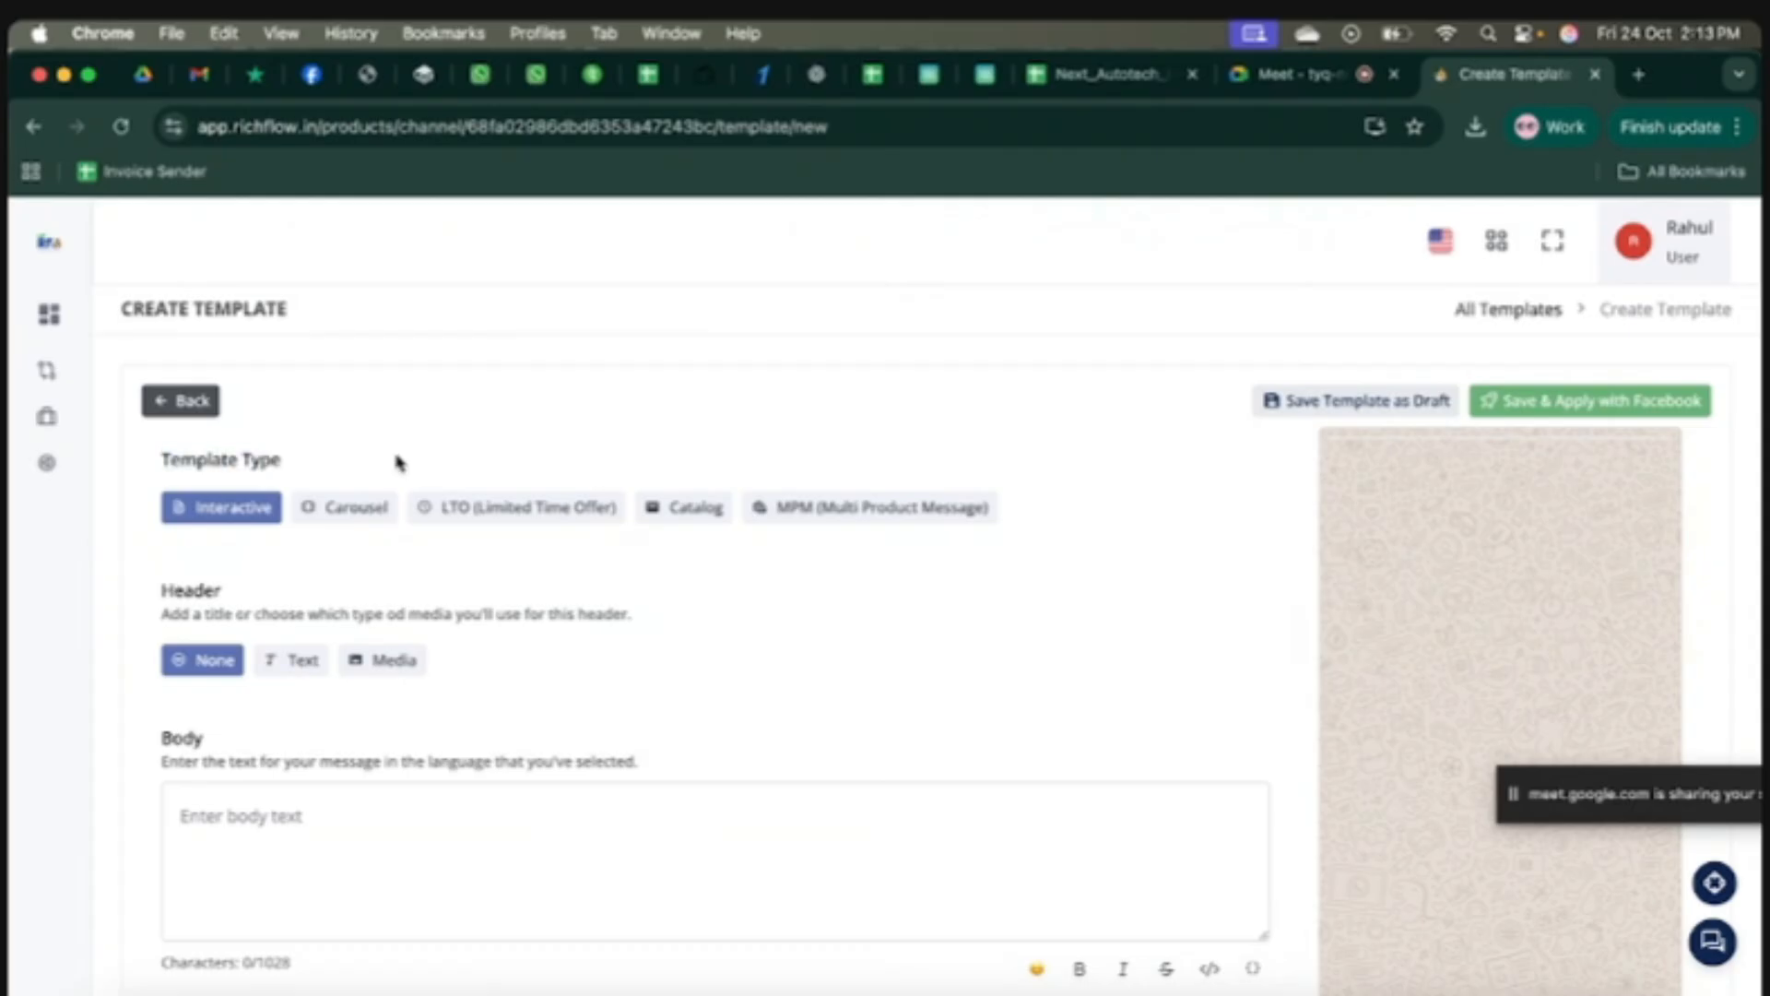
scroll(399, 462, down, 1)
click(399, 458)
scroll(399, 464, up, 1)
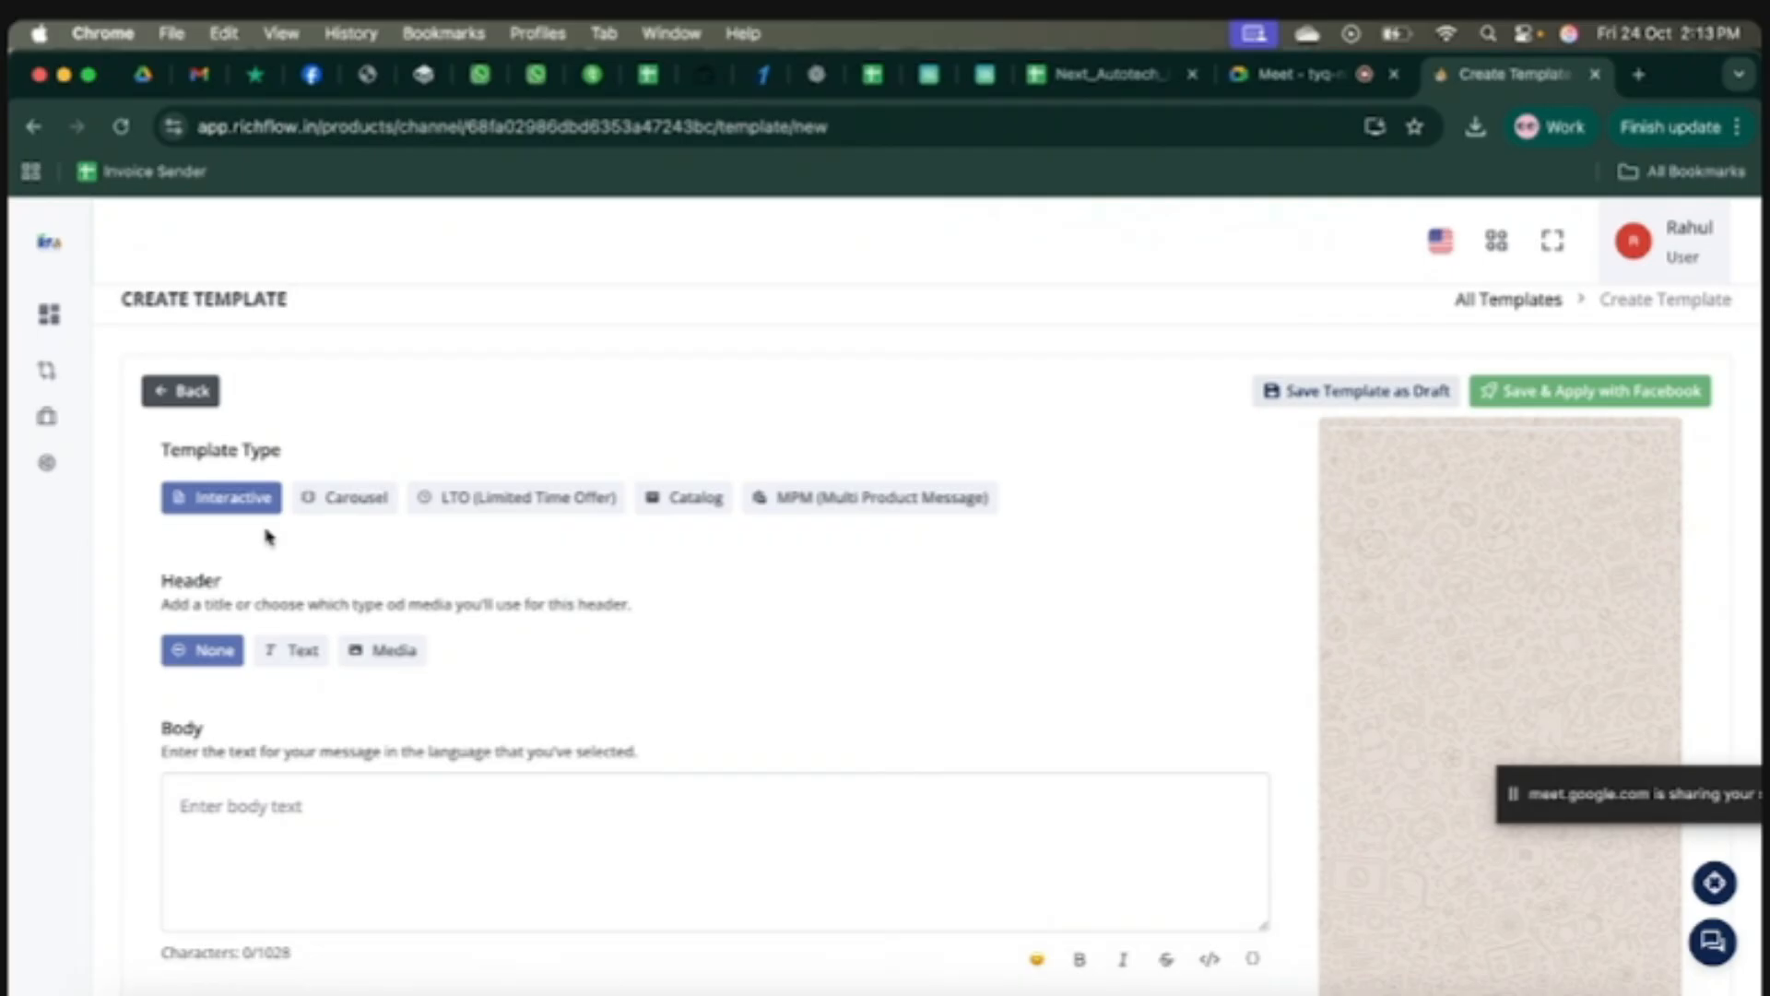
drag(217, 578, 176, 581)
click(297, 658)
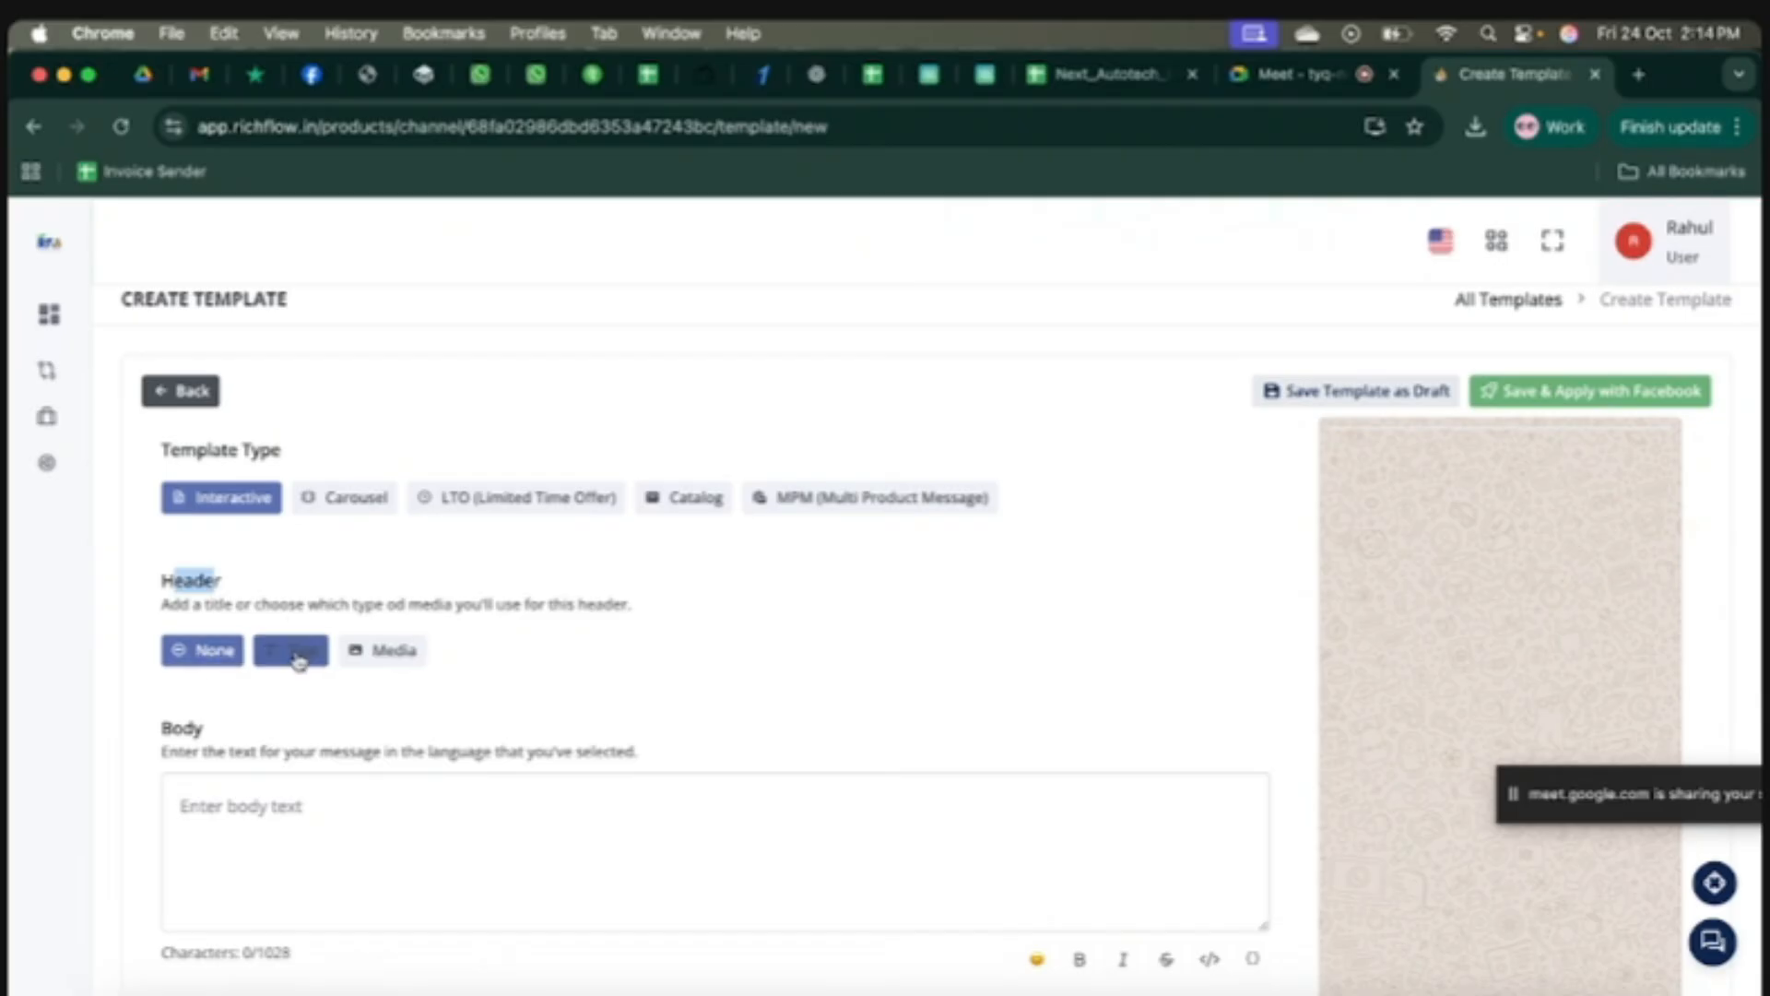
click(326, 697)
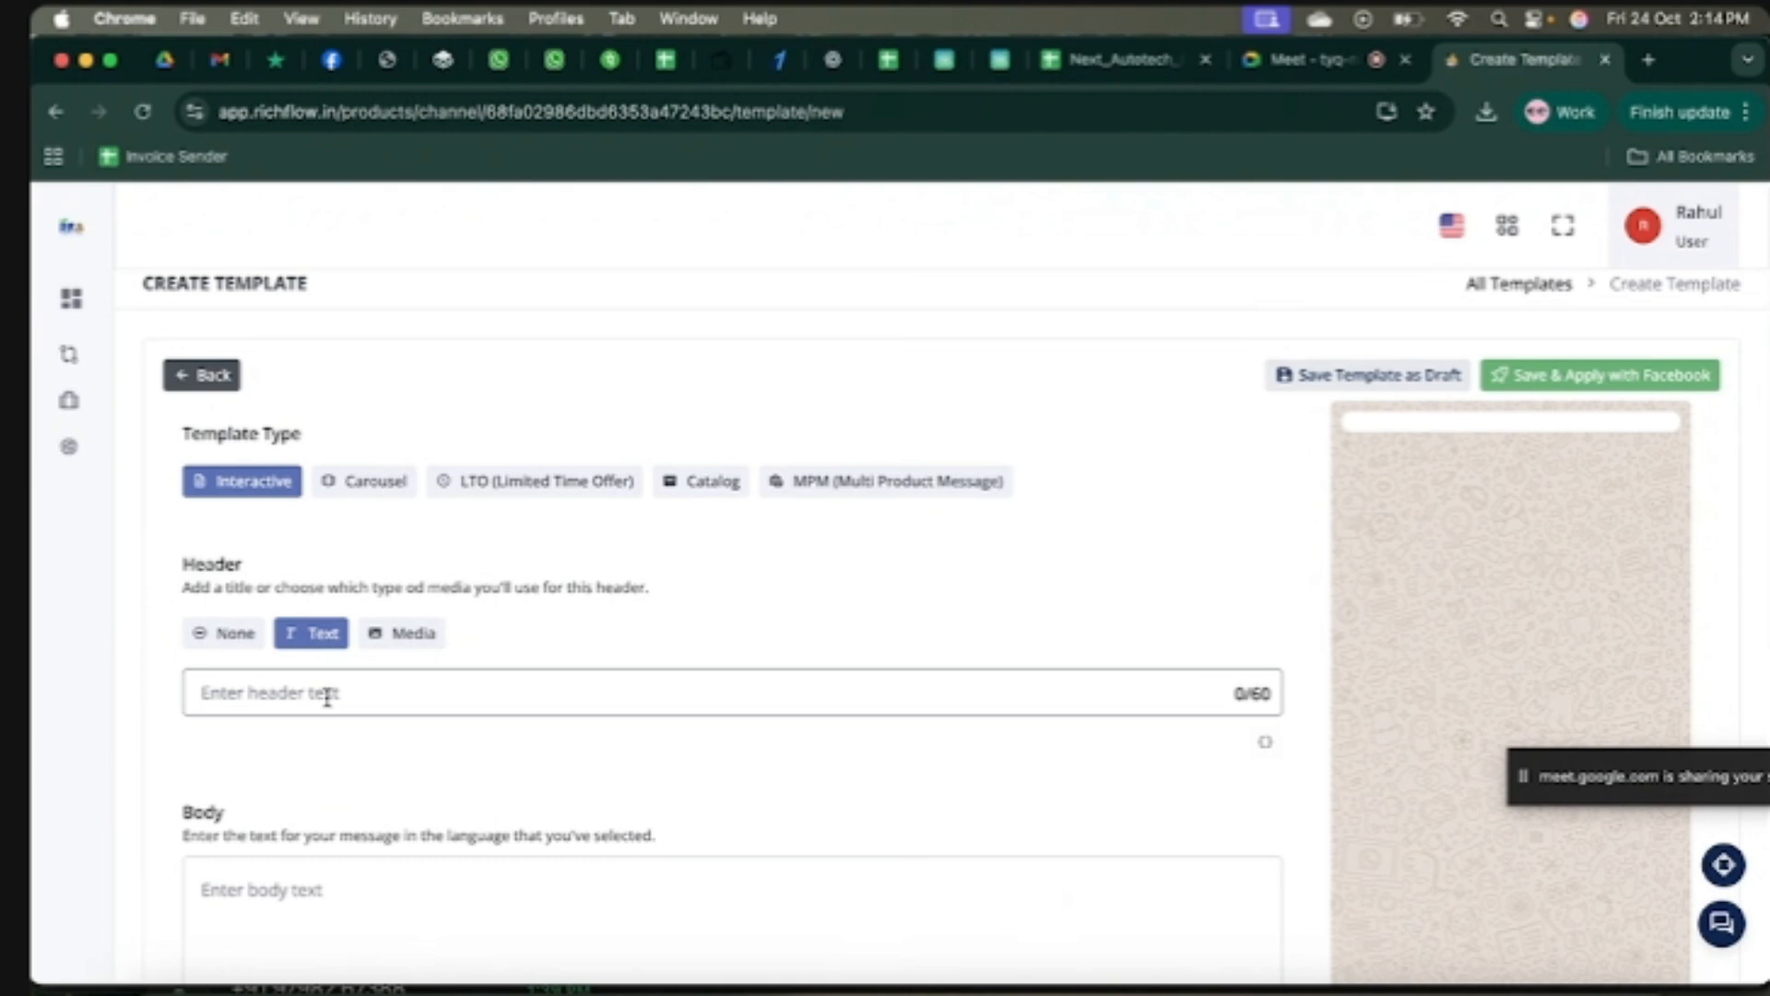
Step: Switch the header to Media and load shreefinancials.jpeg as the sample image
click(402, 632)
scroll(414, 646, down, 5)
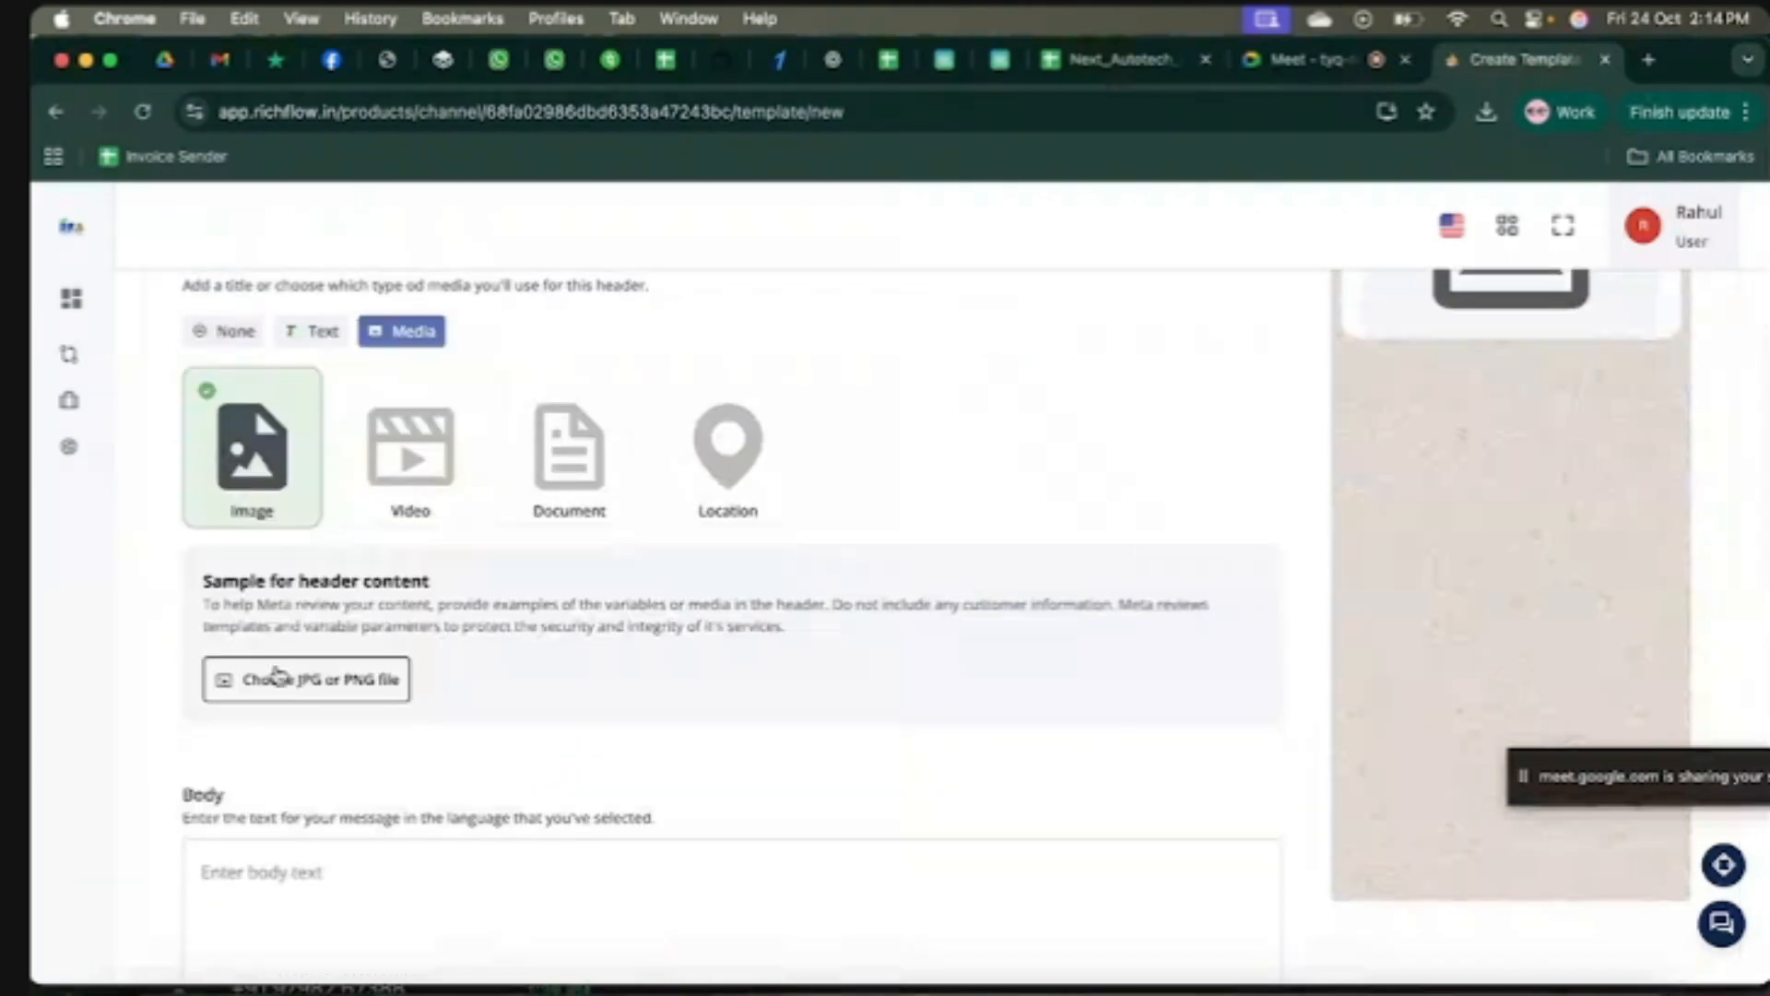
click(314, 687)
click(623, 478)
double_click(623, 477)
scroll(842, 664, up, 3)
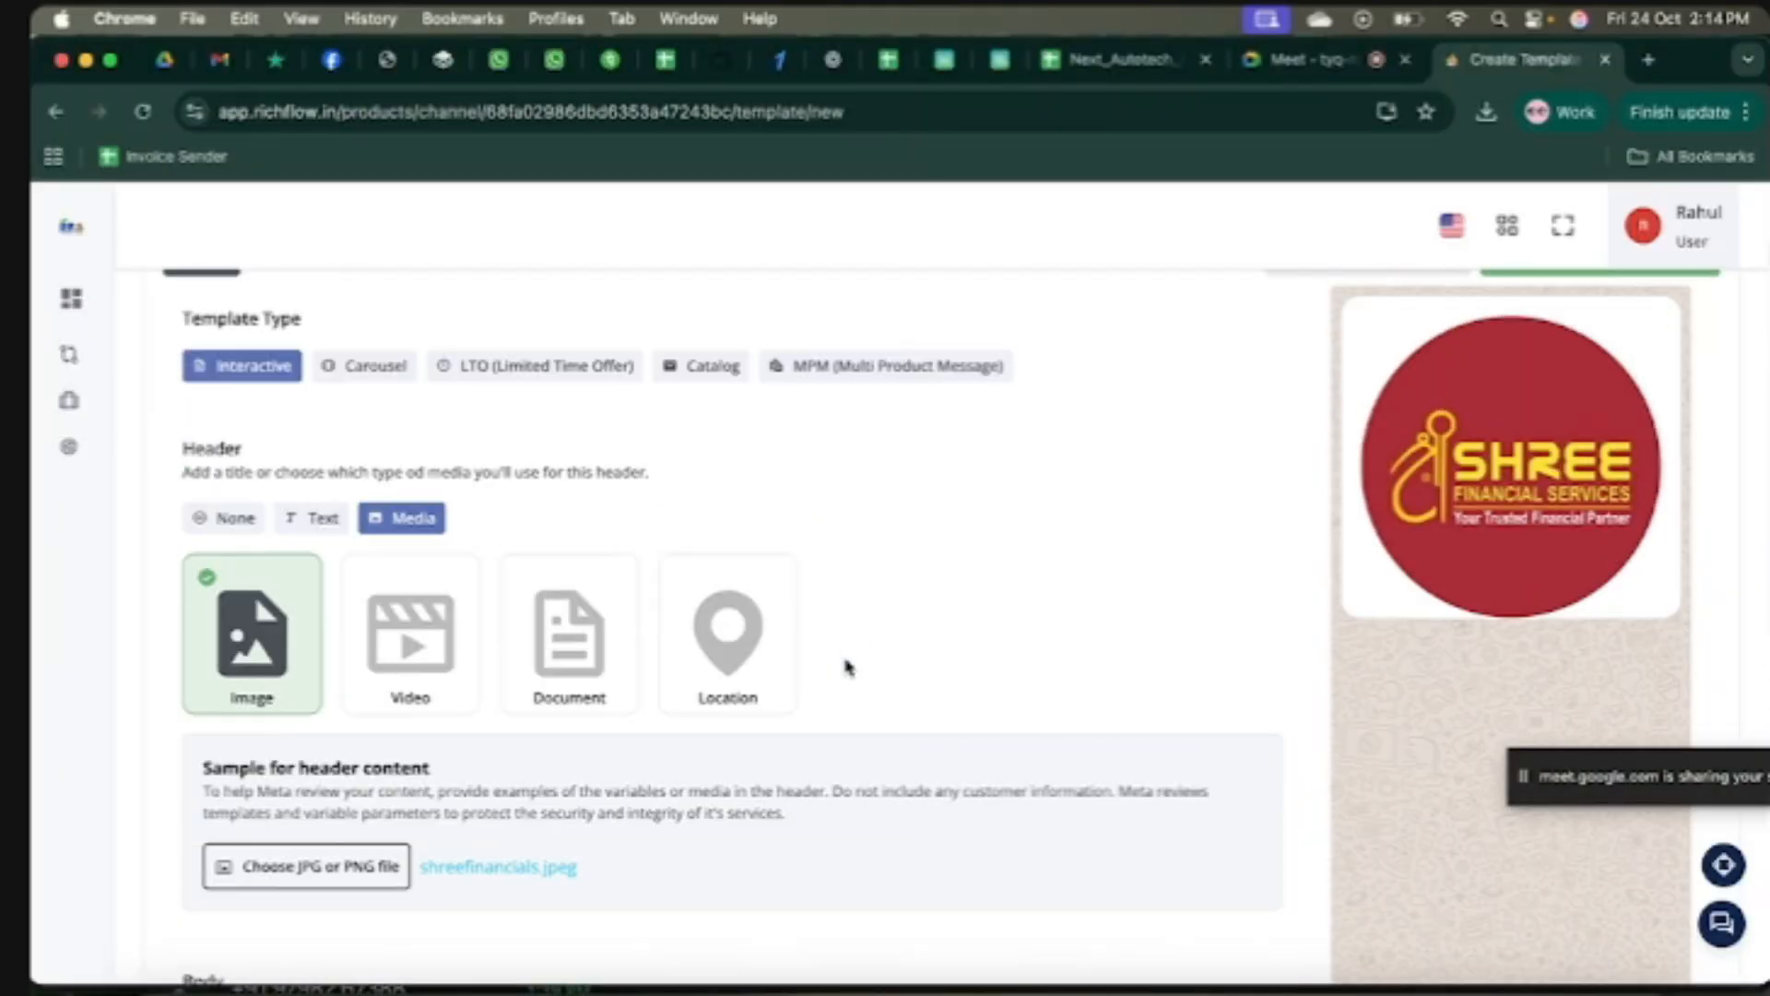
scroll(846, 666, down, 3)
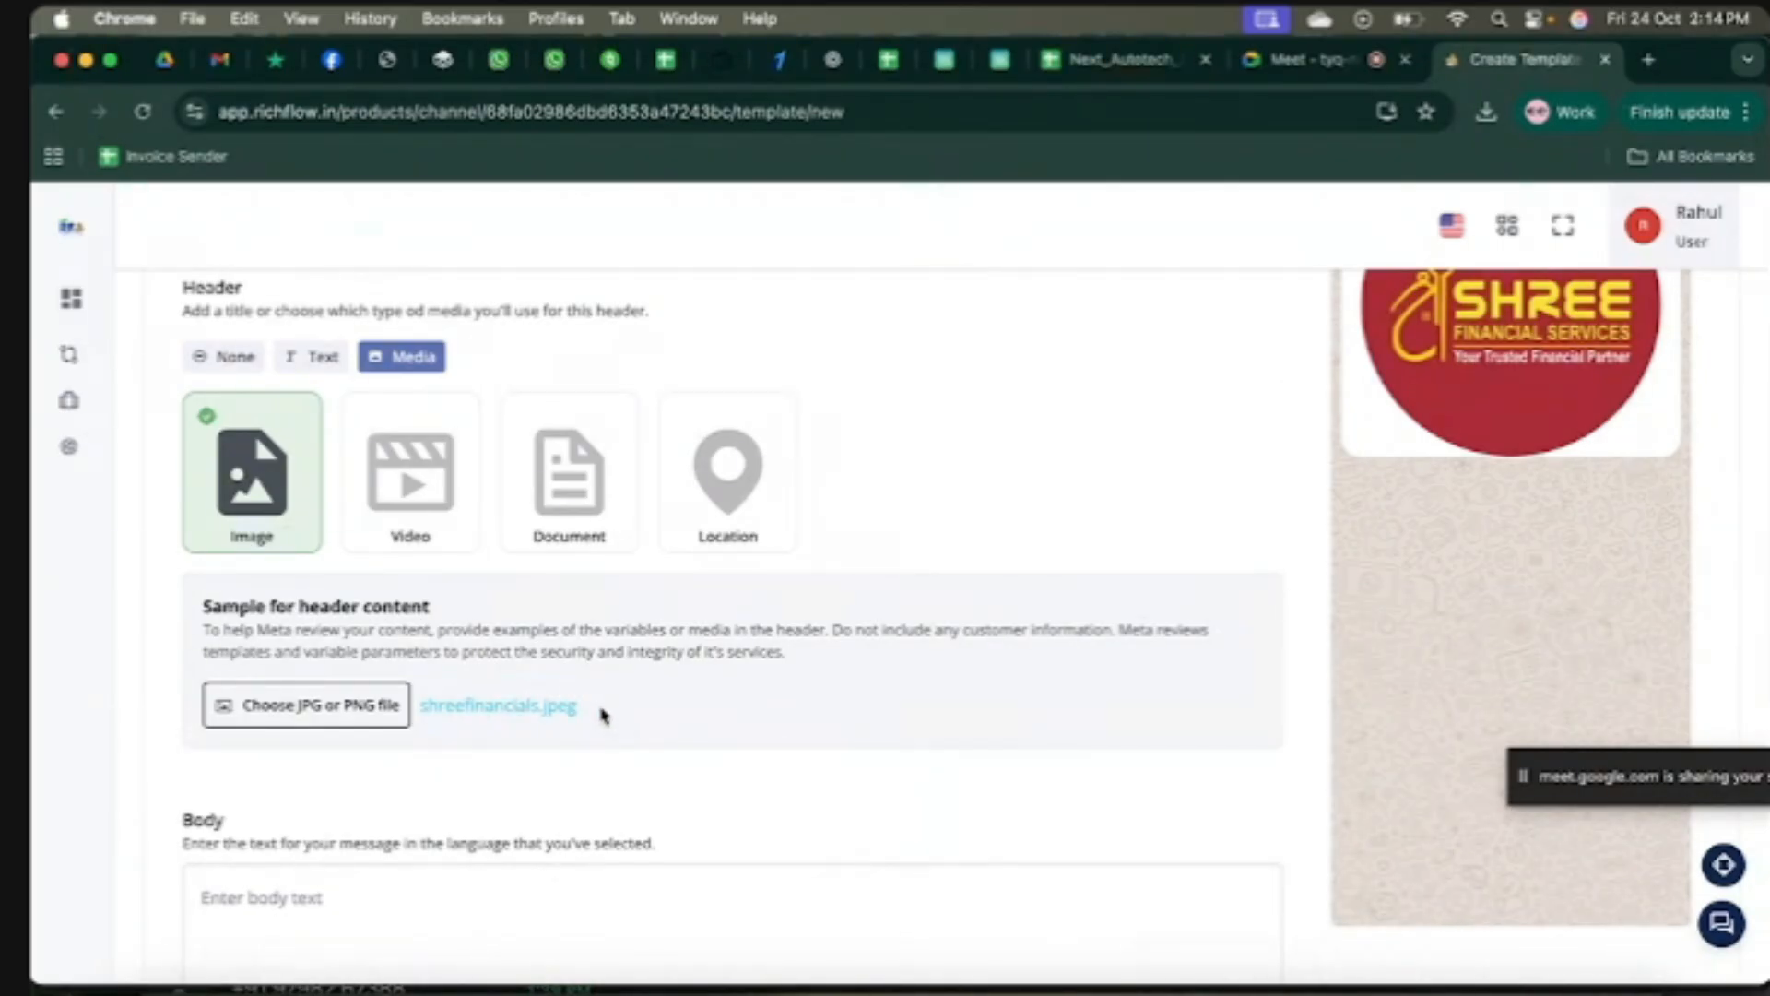
scroll(604, 714, up, 3)
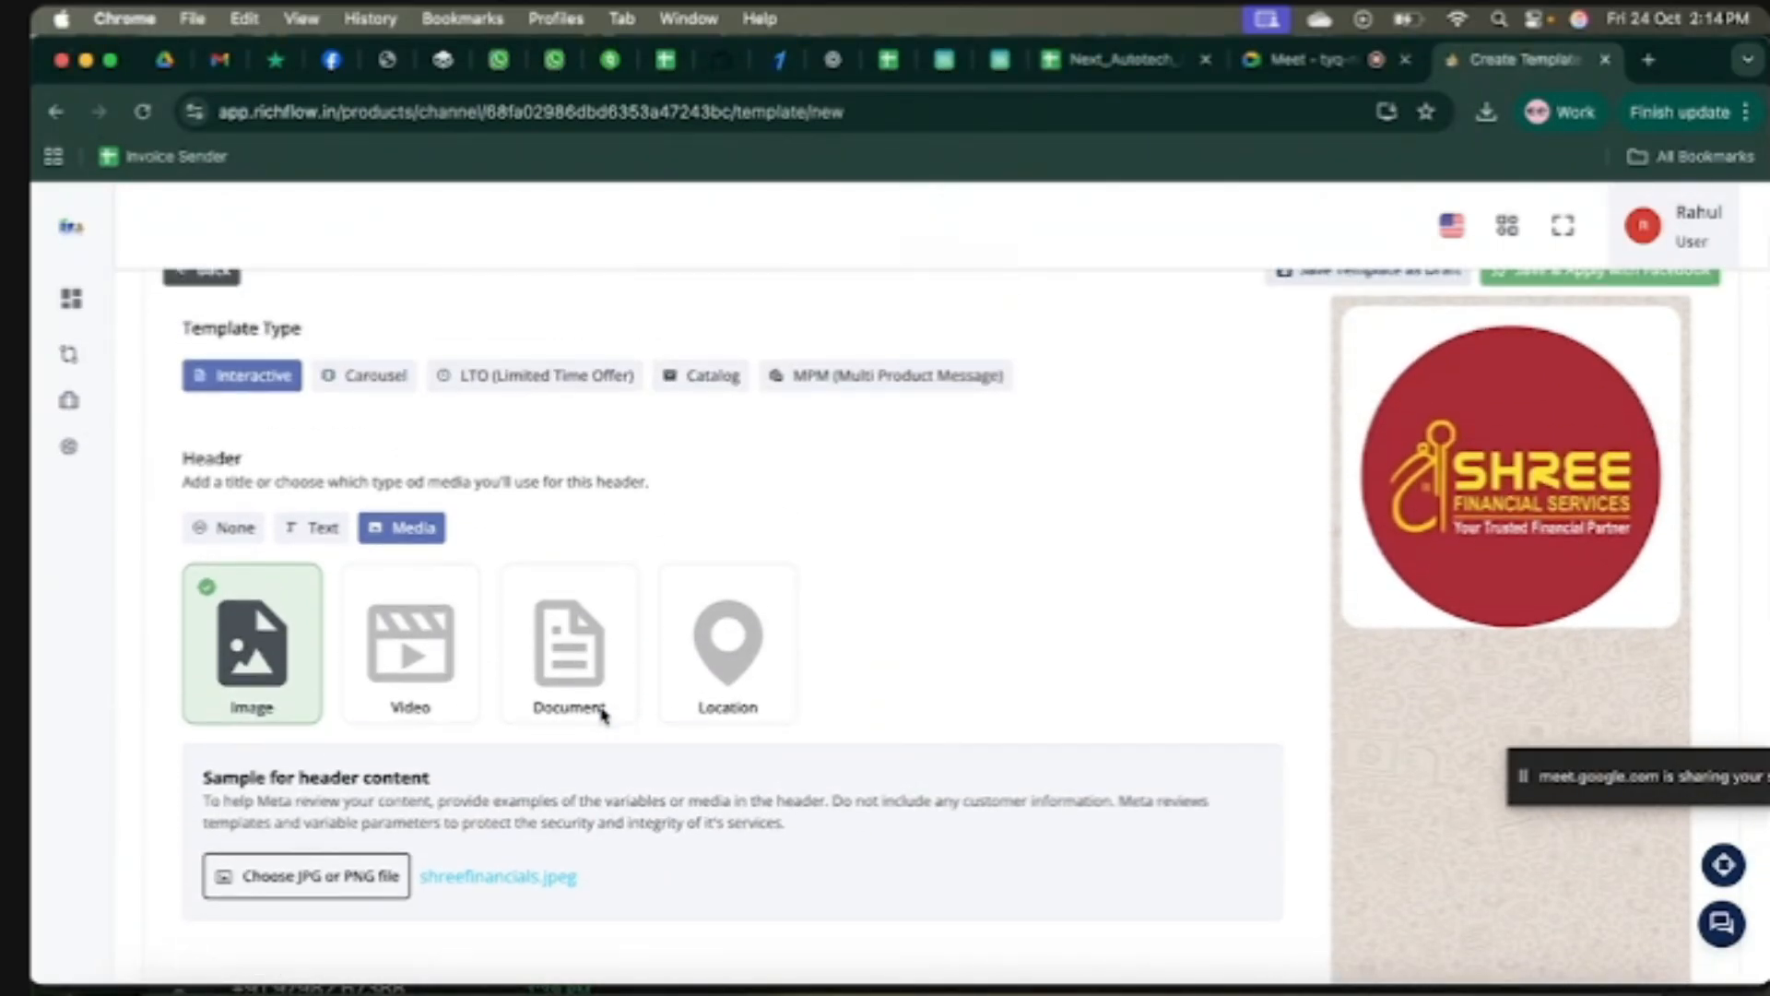
scroll(604, 718, down, 2)
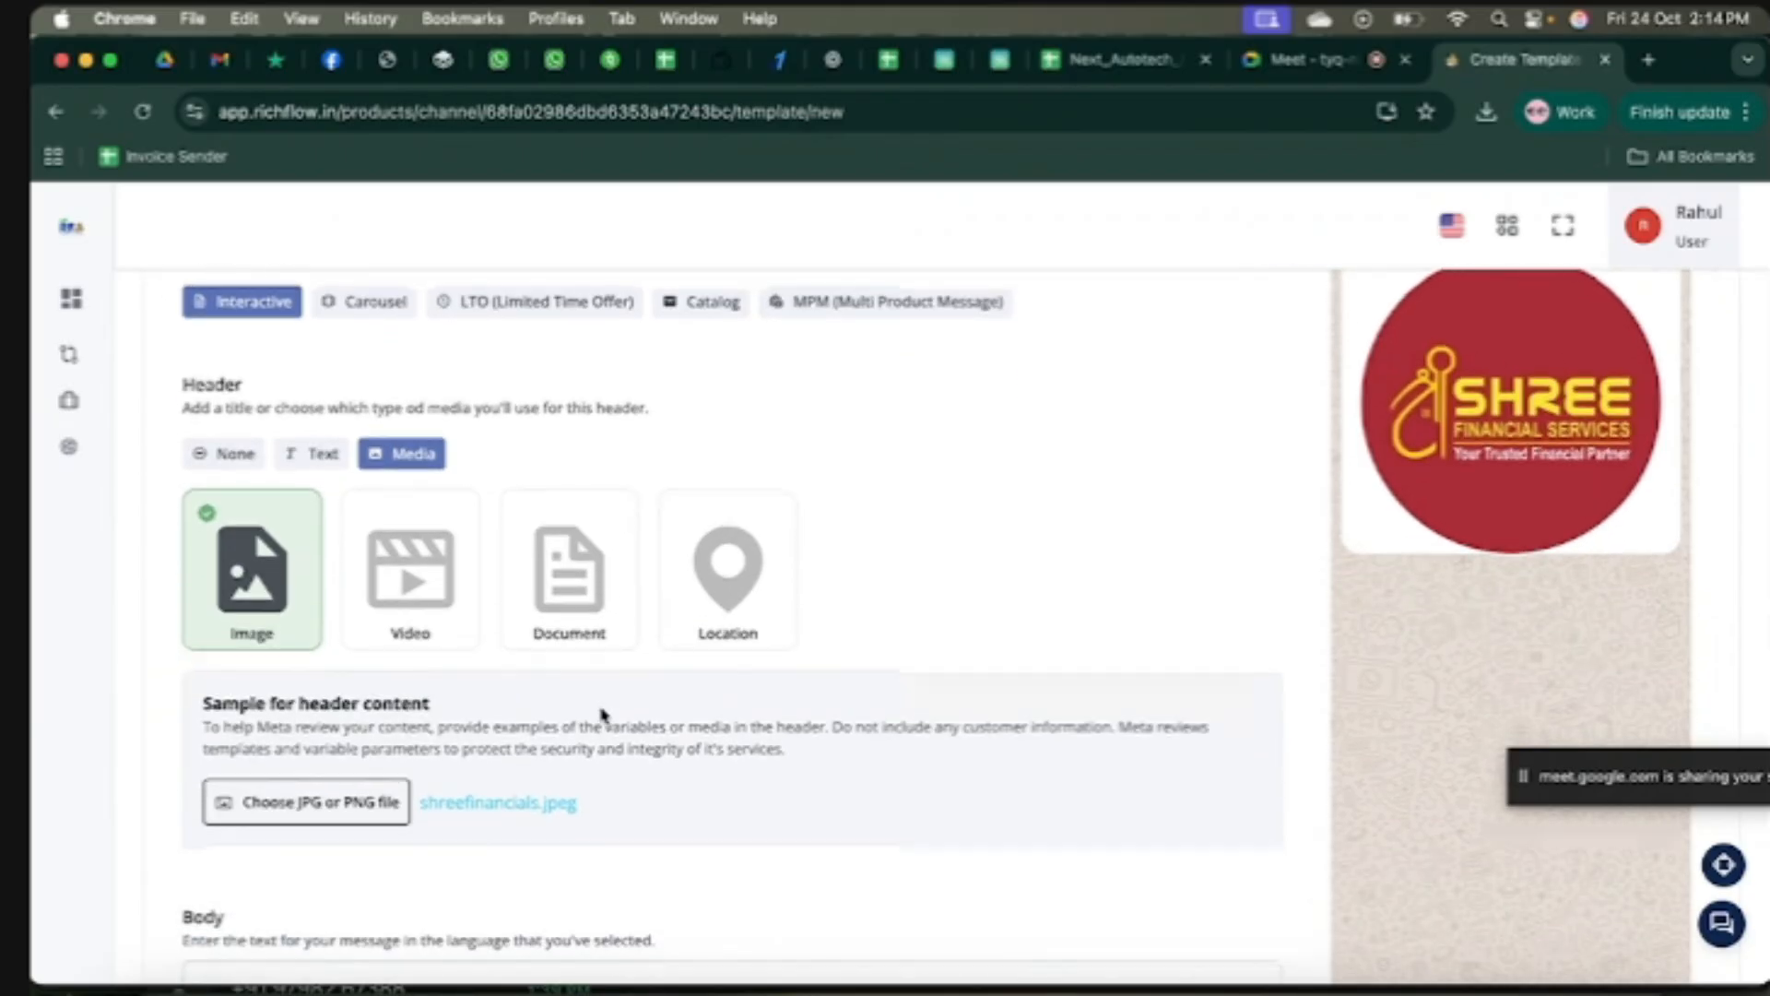
scroll(601, 714, down, 3)
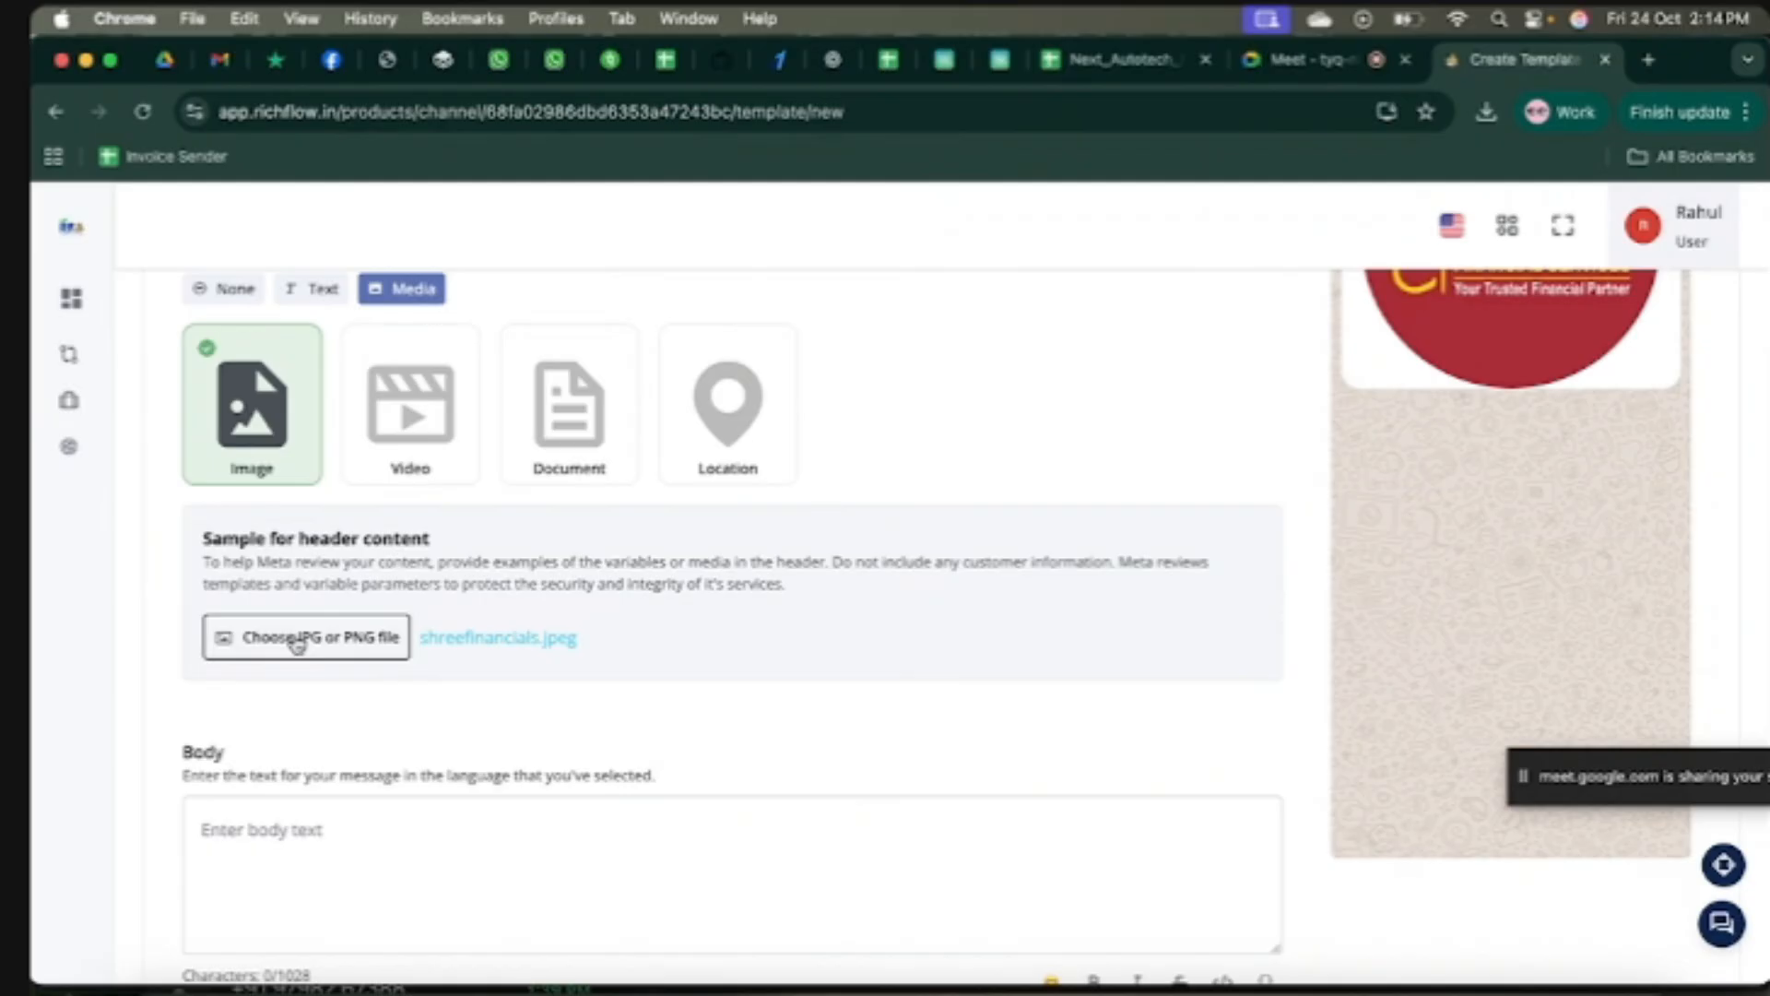
Step: Replace the header sample with '500 kb image.jpg' from the Downloads folder
click(296, 642)
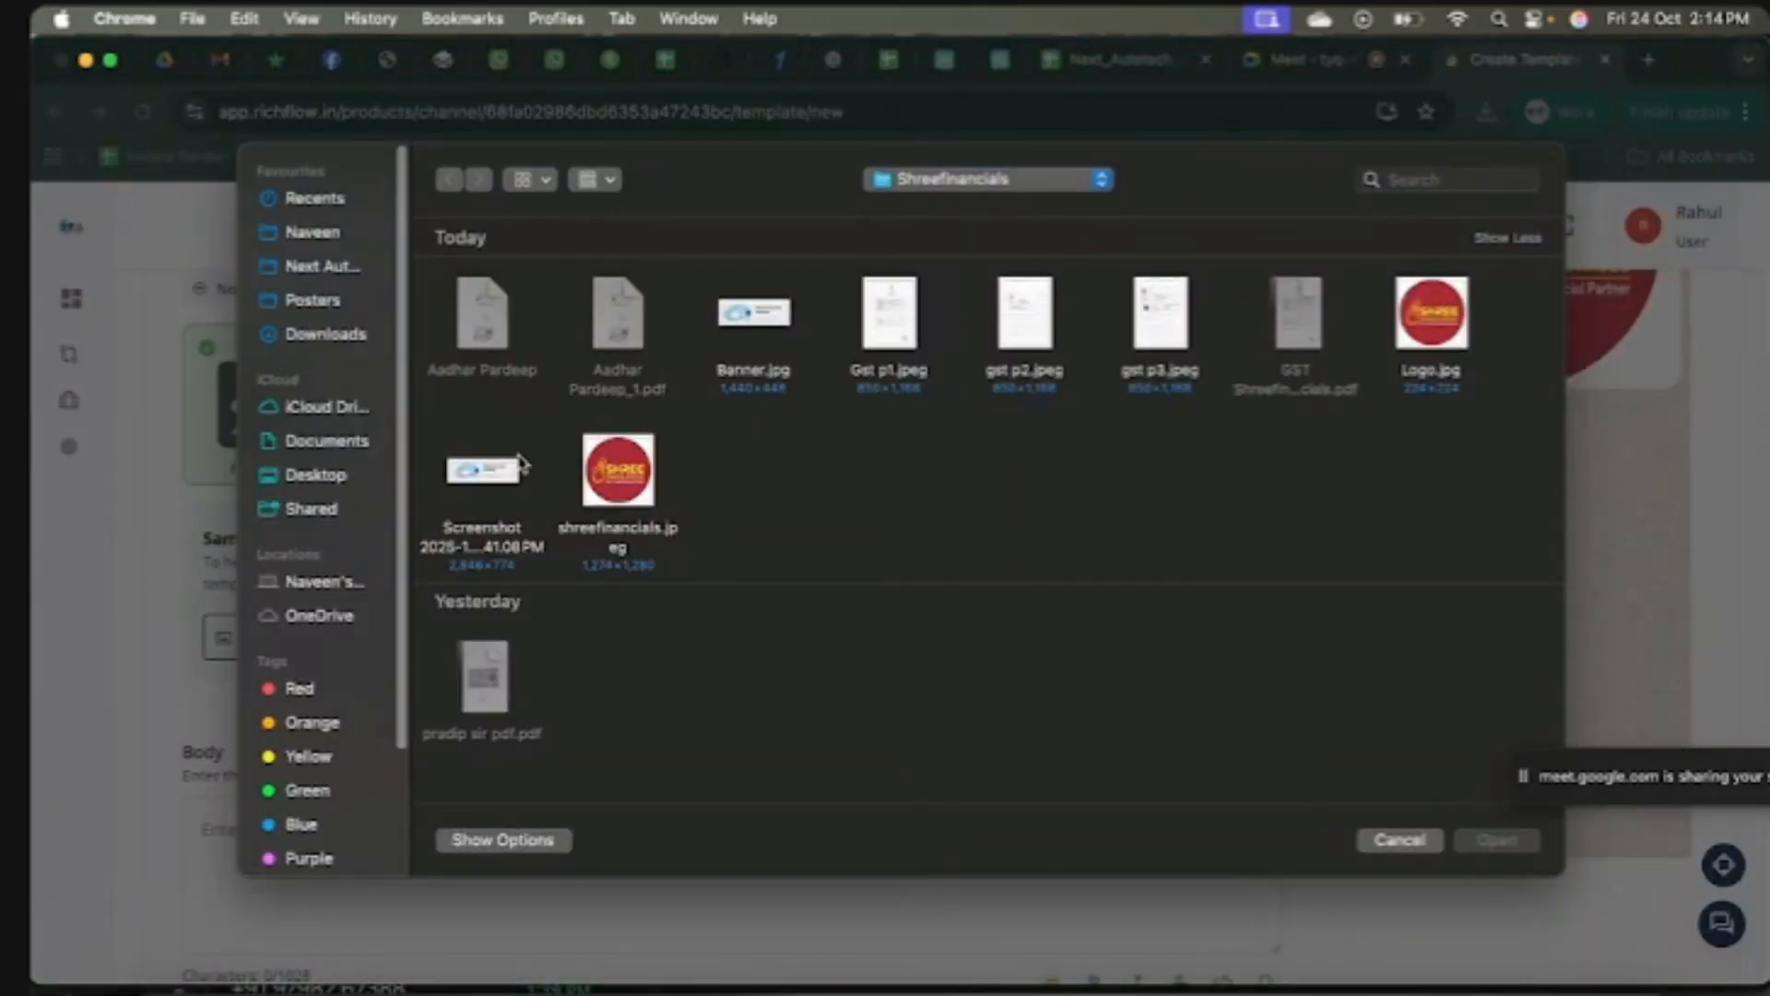
click(323, 339)
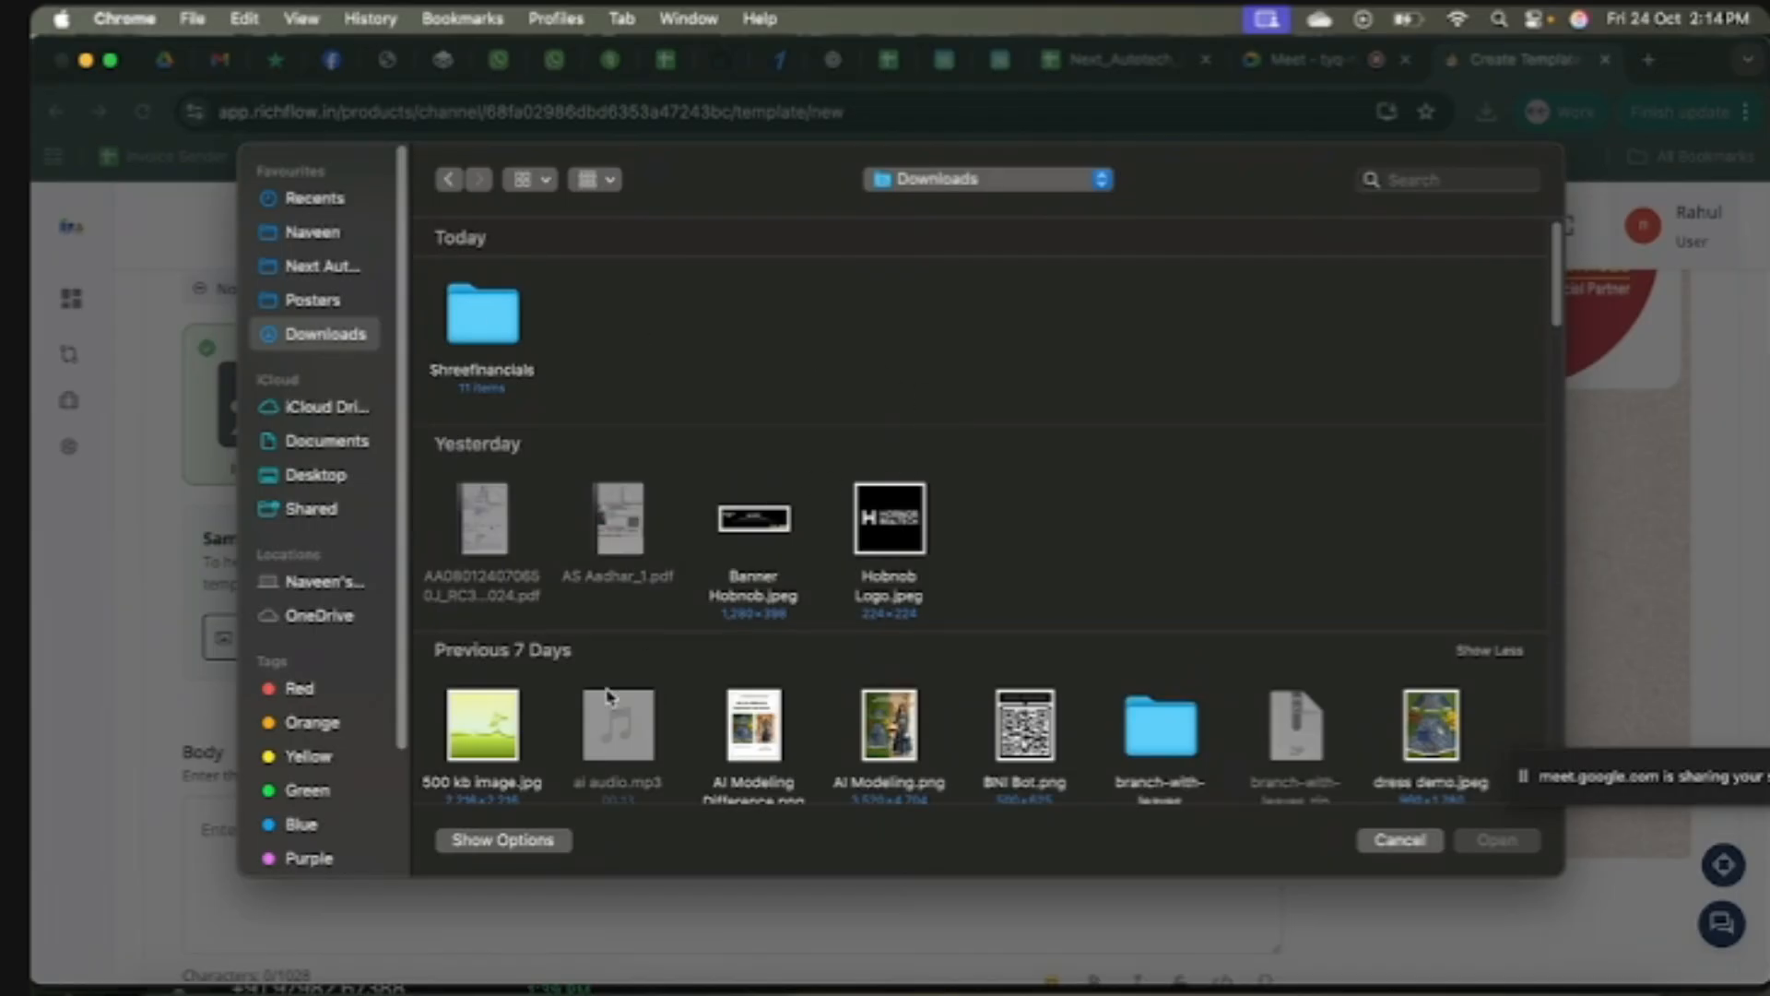
click(484, 747)
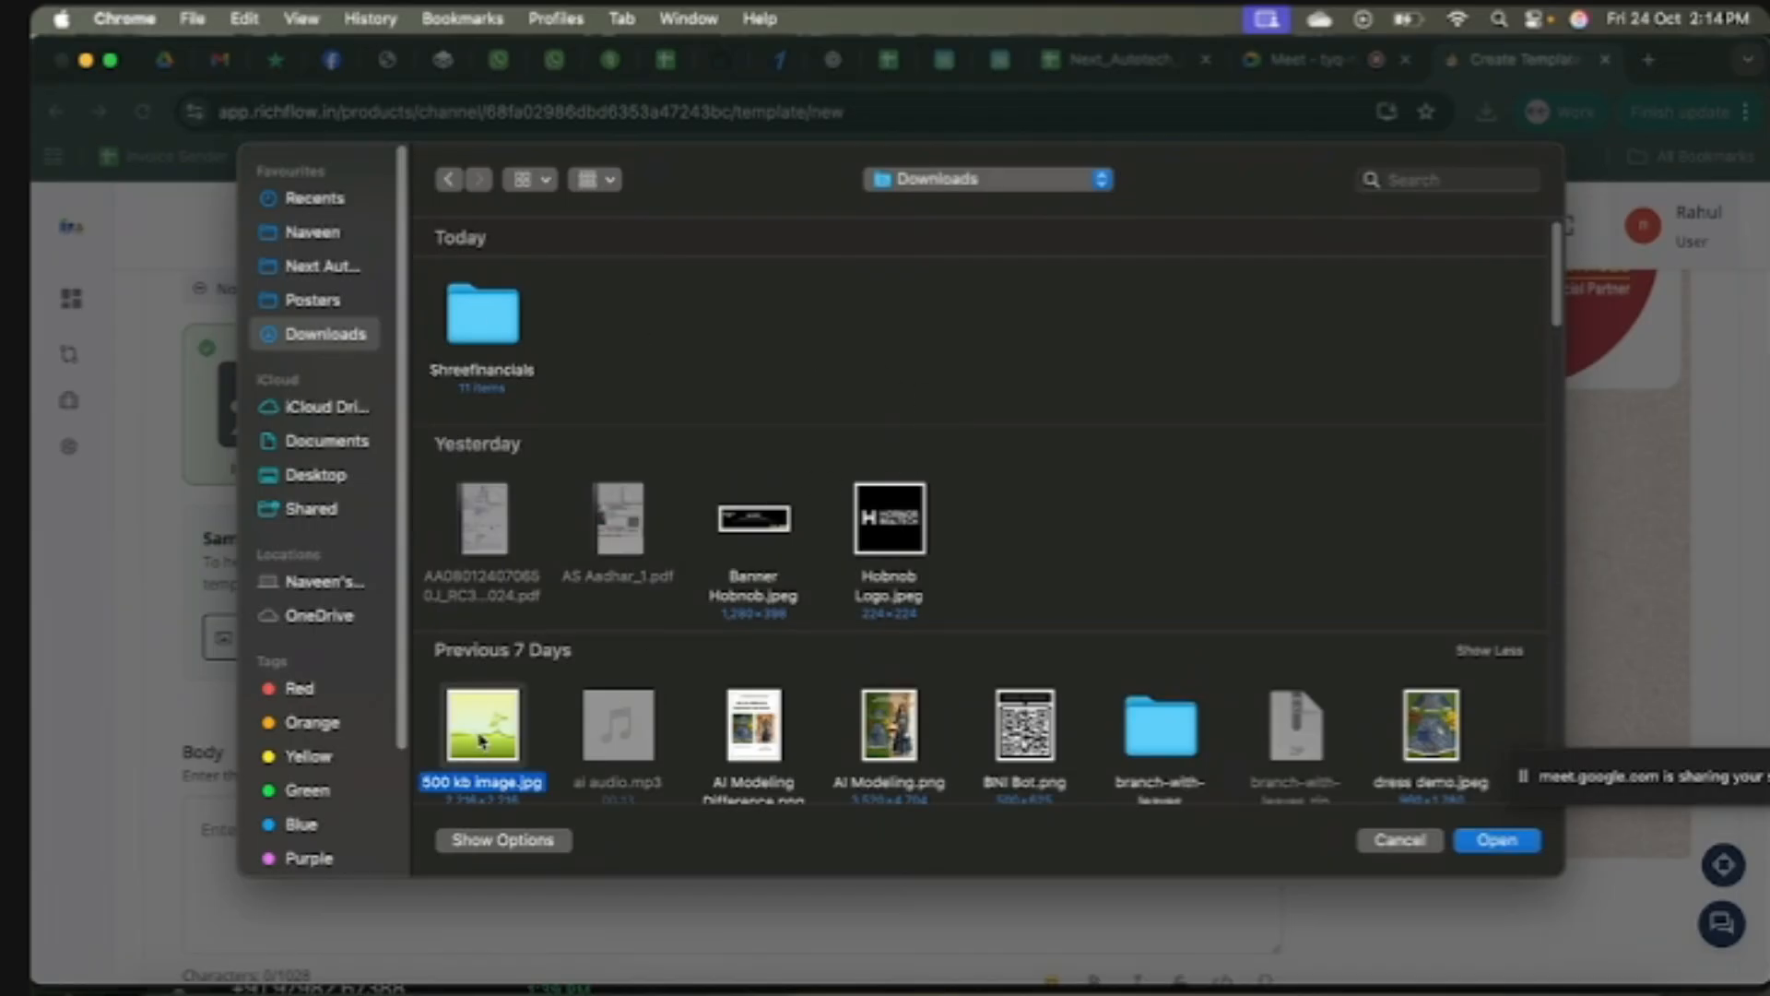
click(1495, 841)
scroll(871, 674, up, 3)
scroll(874, 673, down, 4)
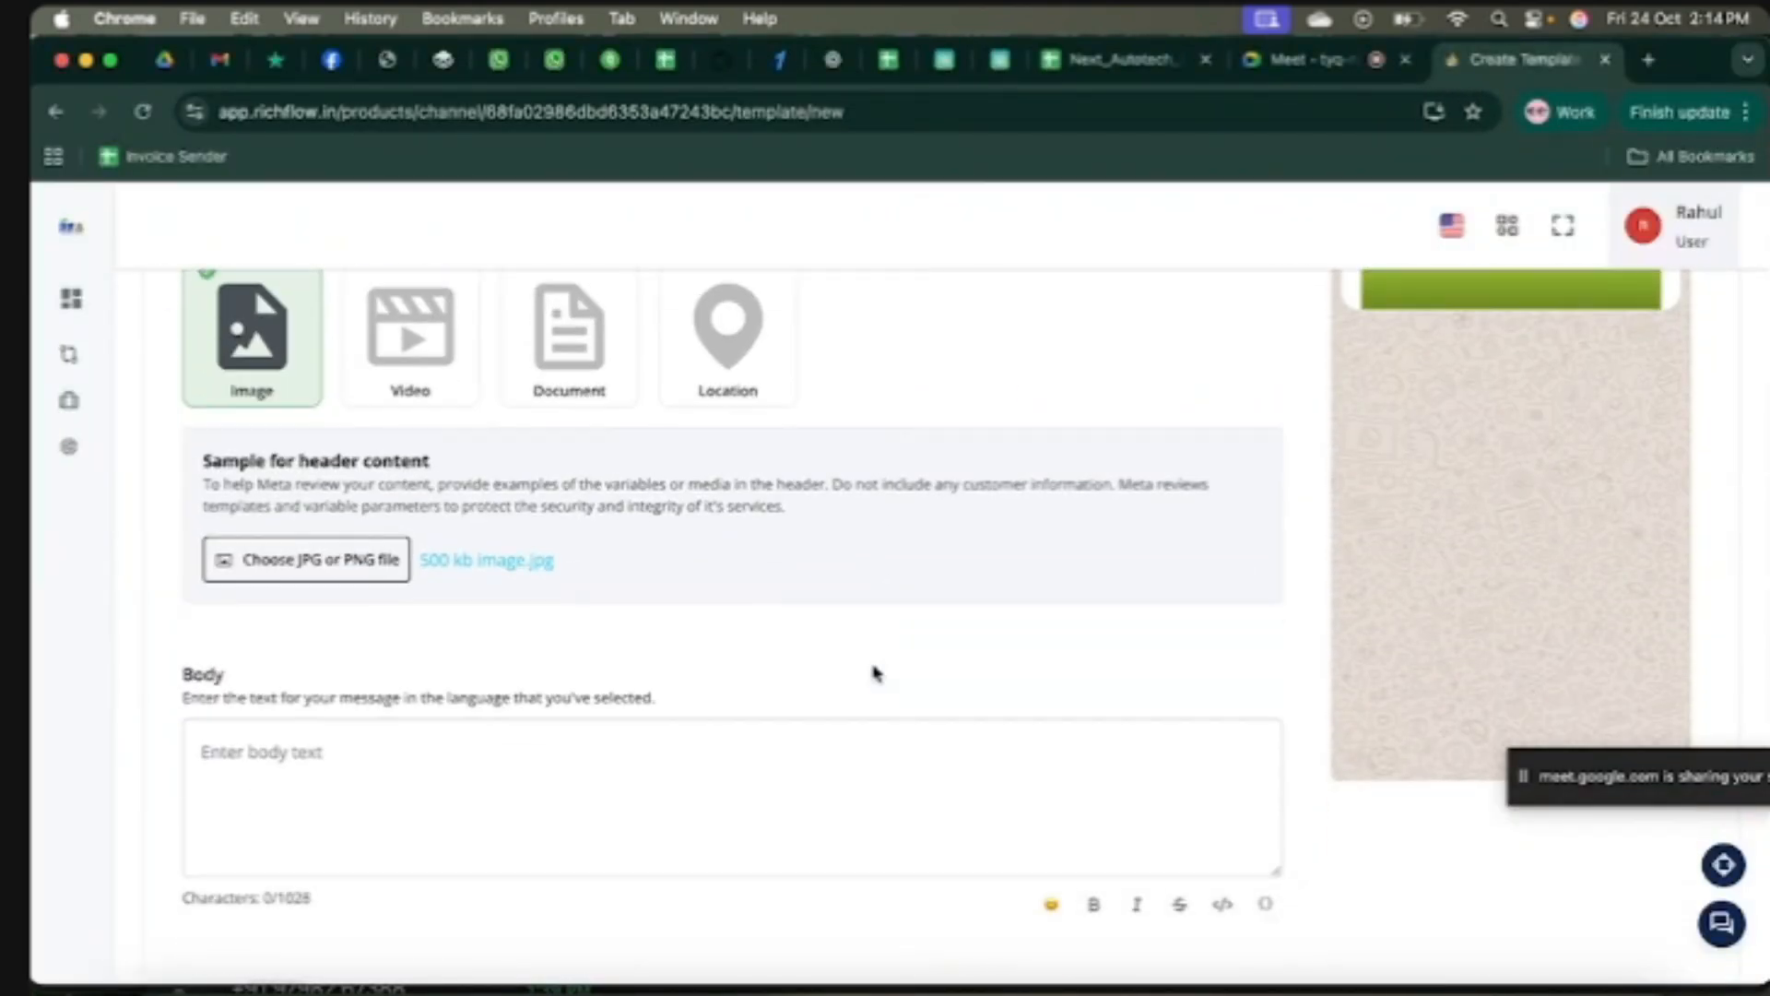
scroll(874, 673, down, 2)
Step: Paste the Mega Ayurvedic Kendra welcome message and services list into the template body
click(458, 640)
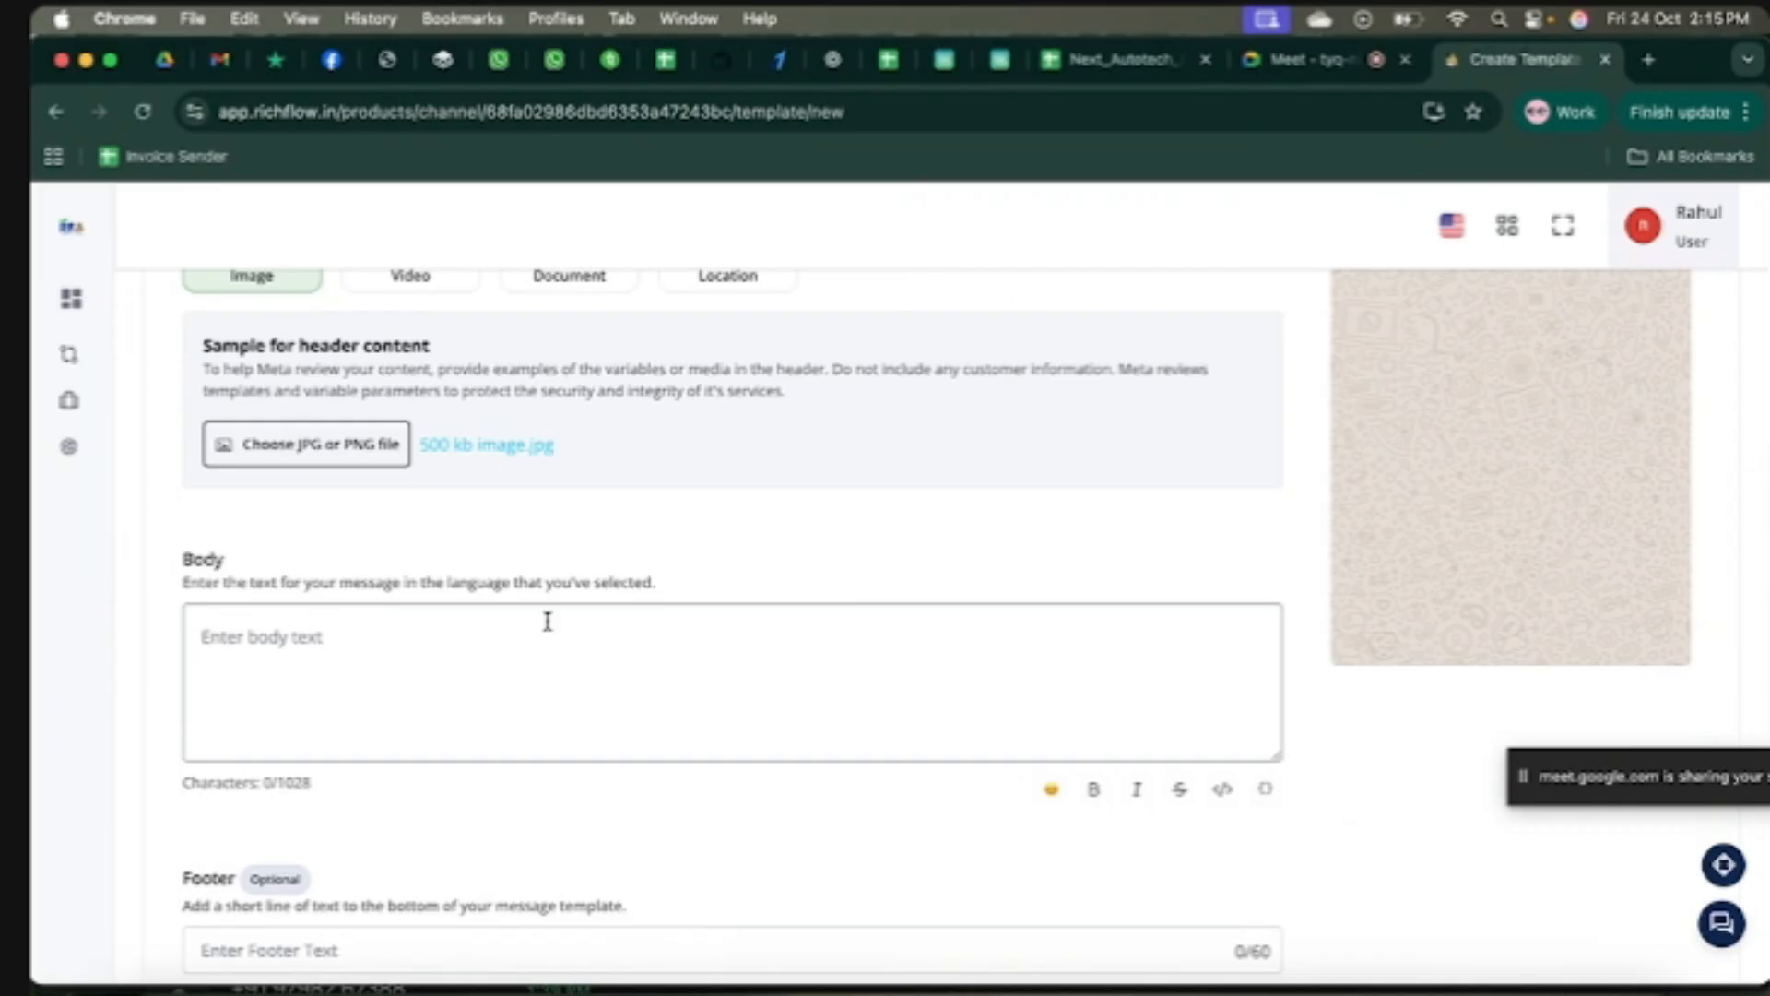
scroll(545, 620, up, 7)
scroll(548, 629, down, 5)
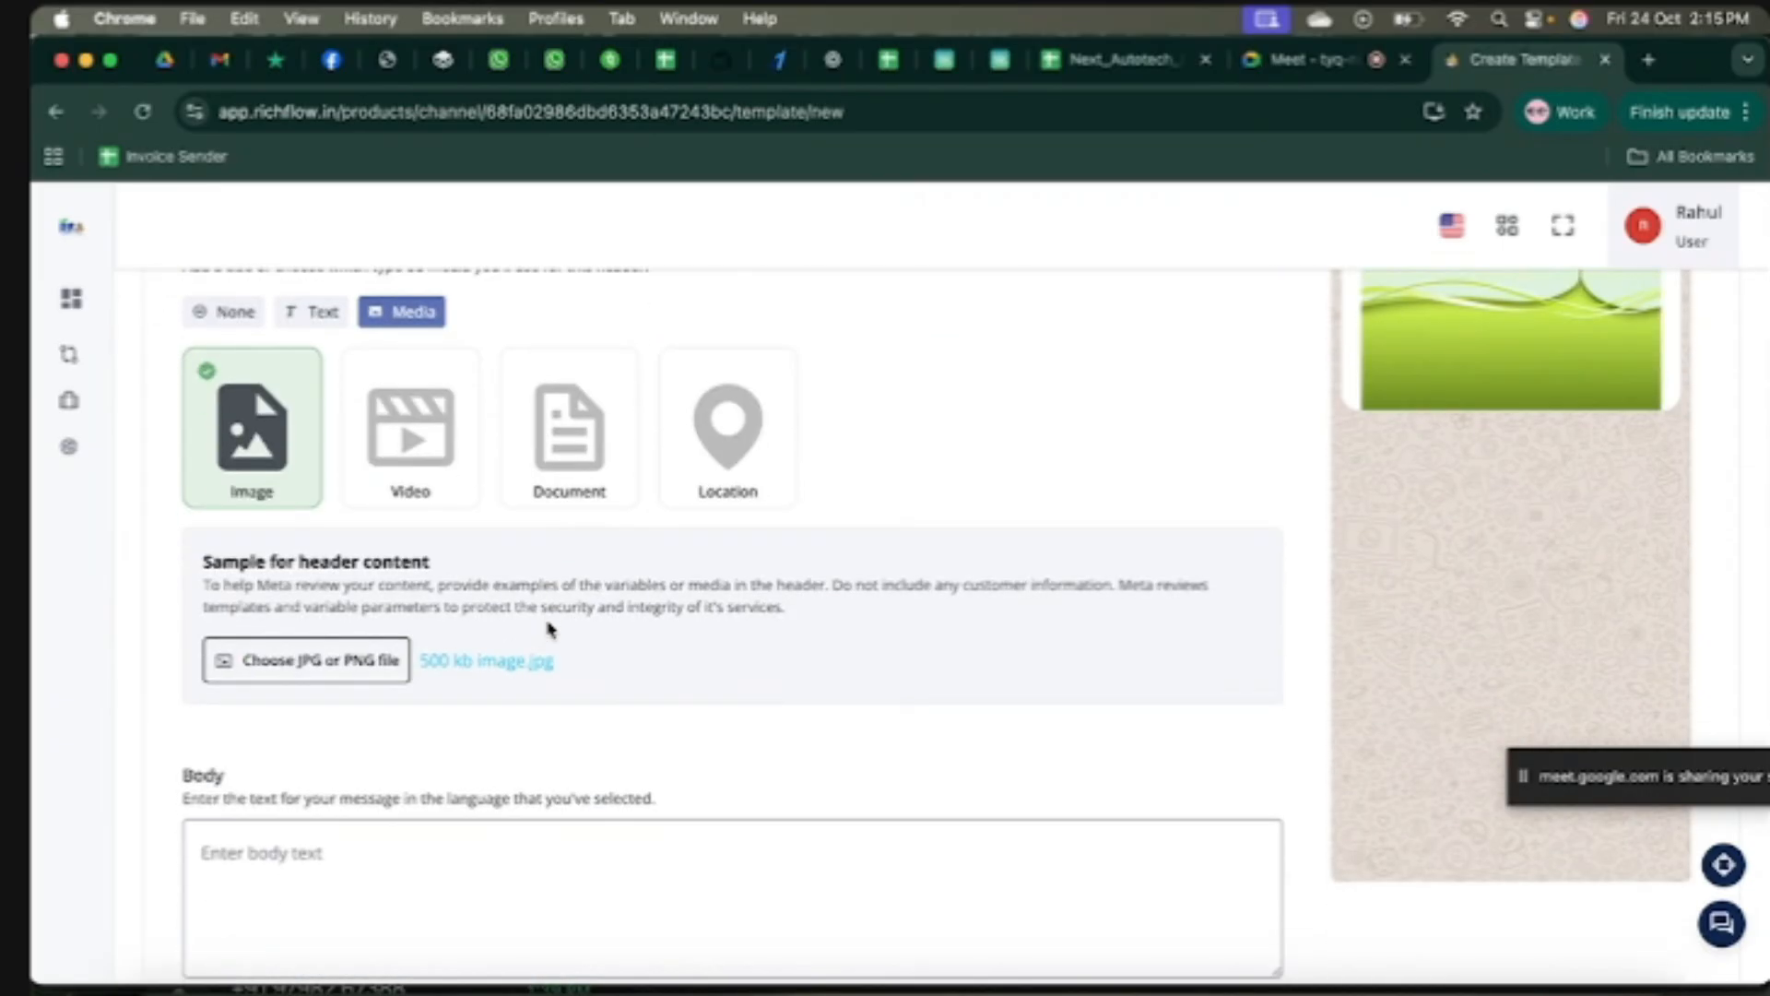
scroll(550, 629, down, 1)
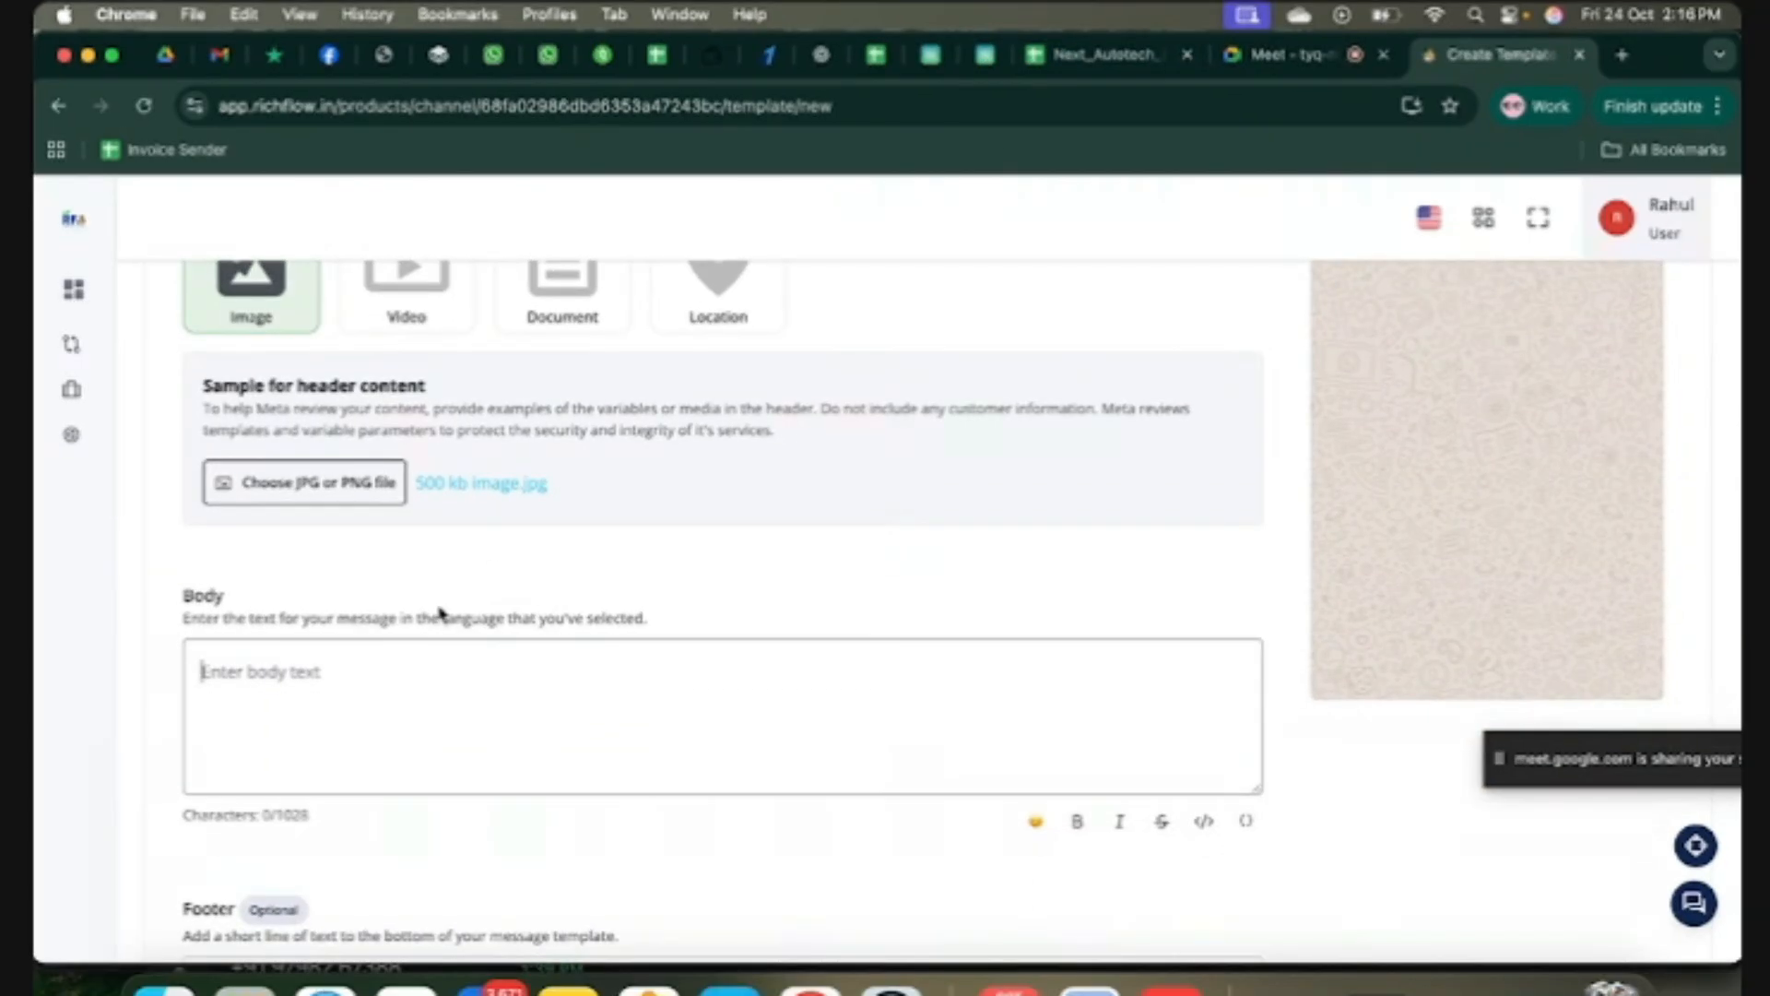
key(super+v)
scroll(581, 704, up, 10)
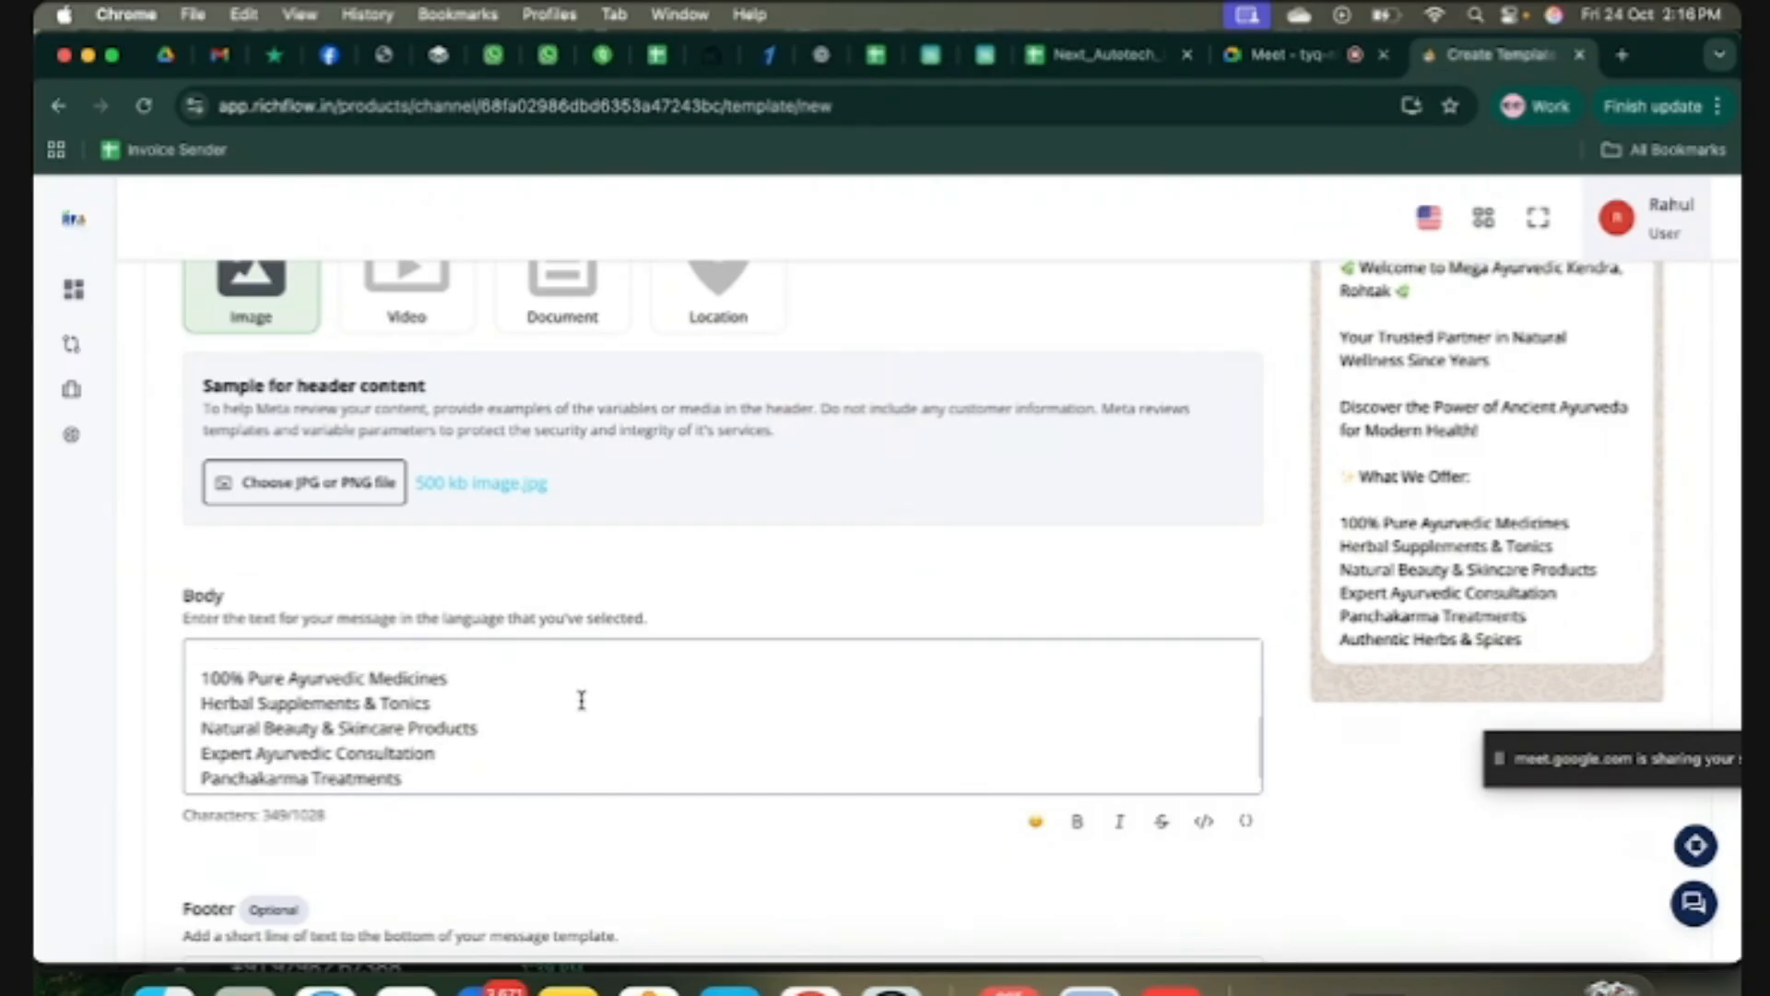
scroll(996, 743, down, 8)
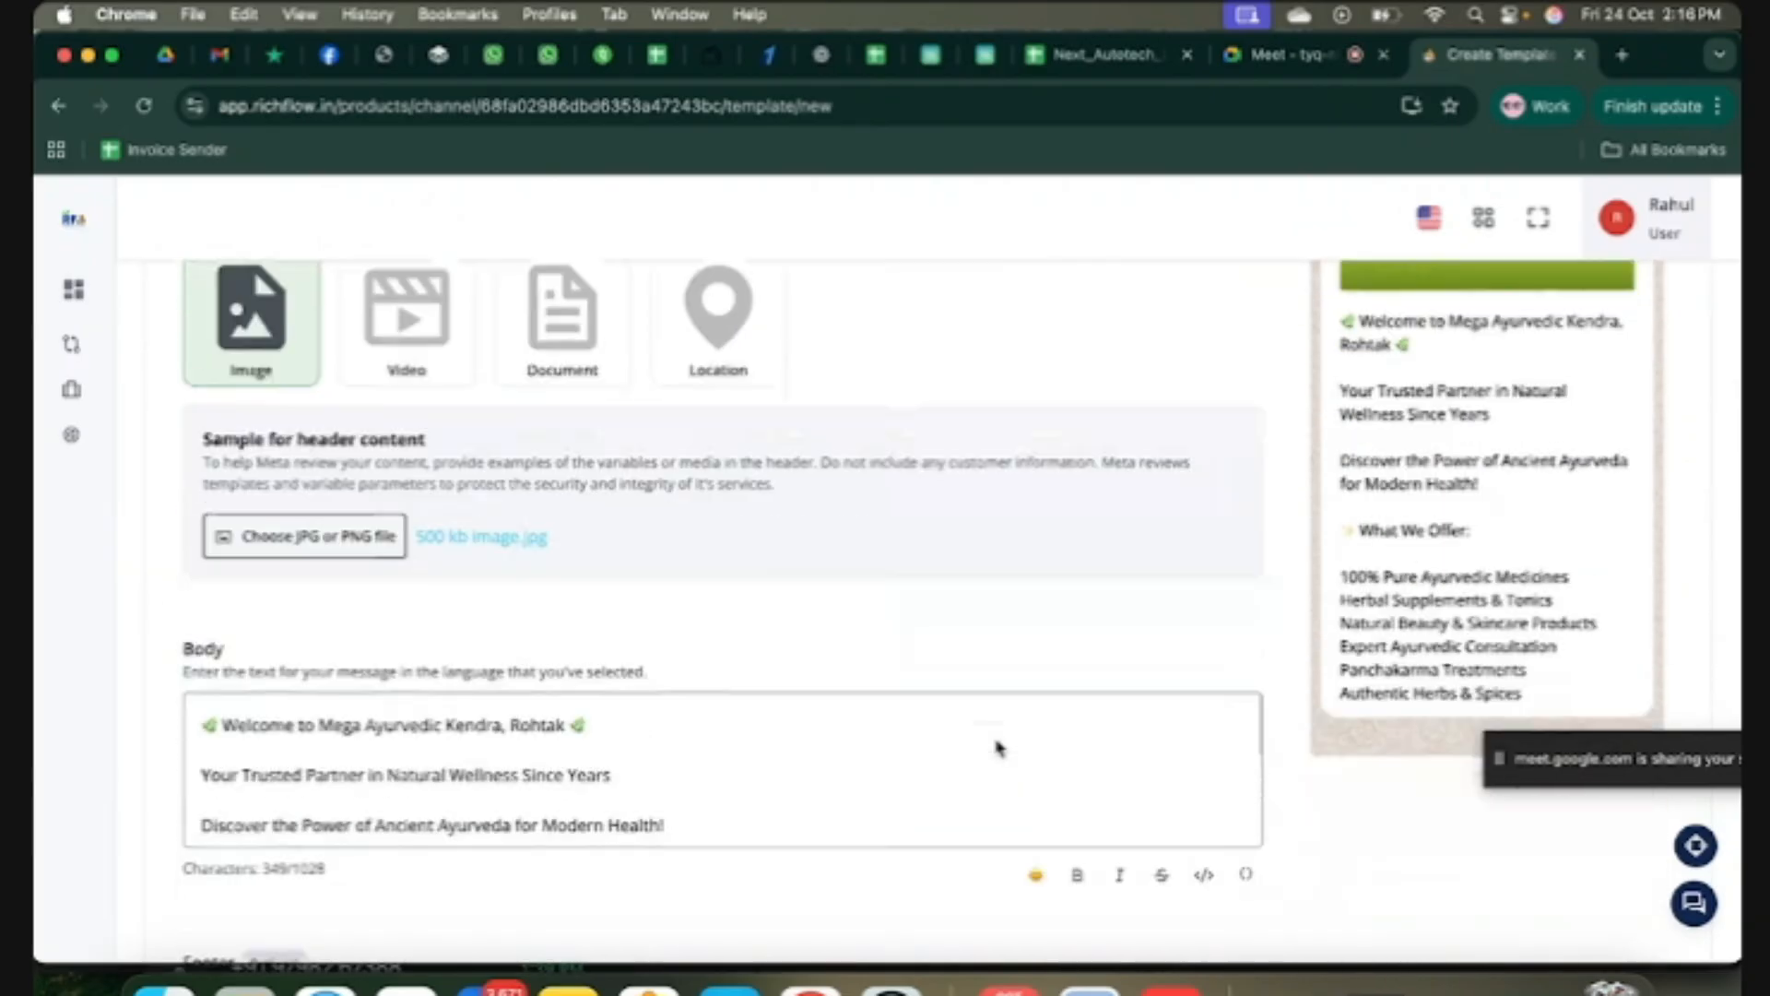
scroll(726, 707, down, 3)
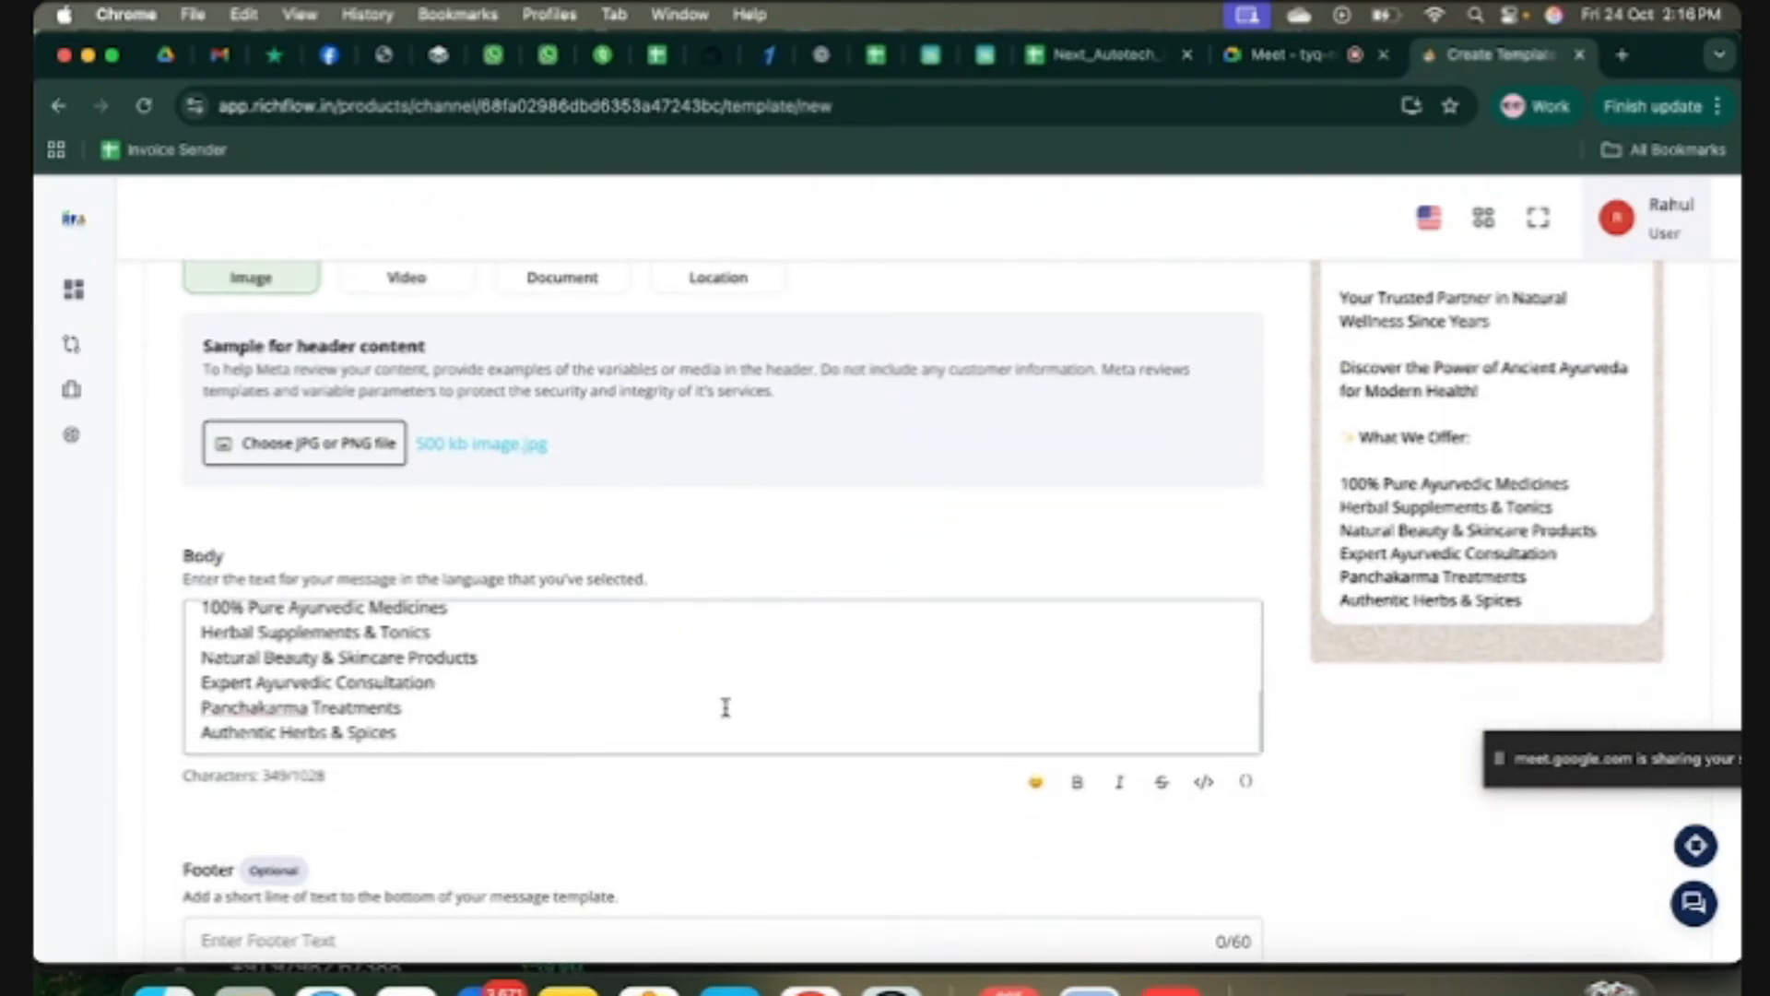
scroll(726, 707, up, 1)
scroll(726, 708, down, 1)
scroll(518, 687, up, 5)
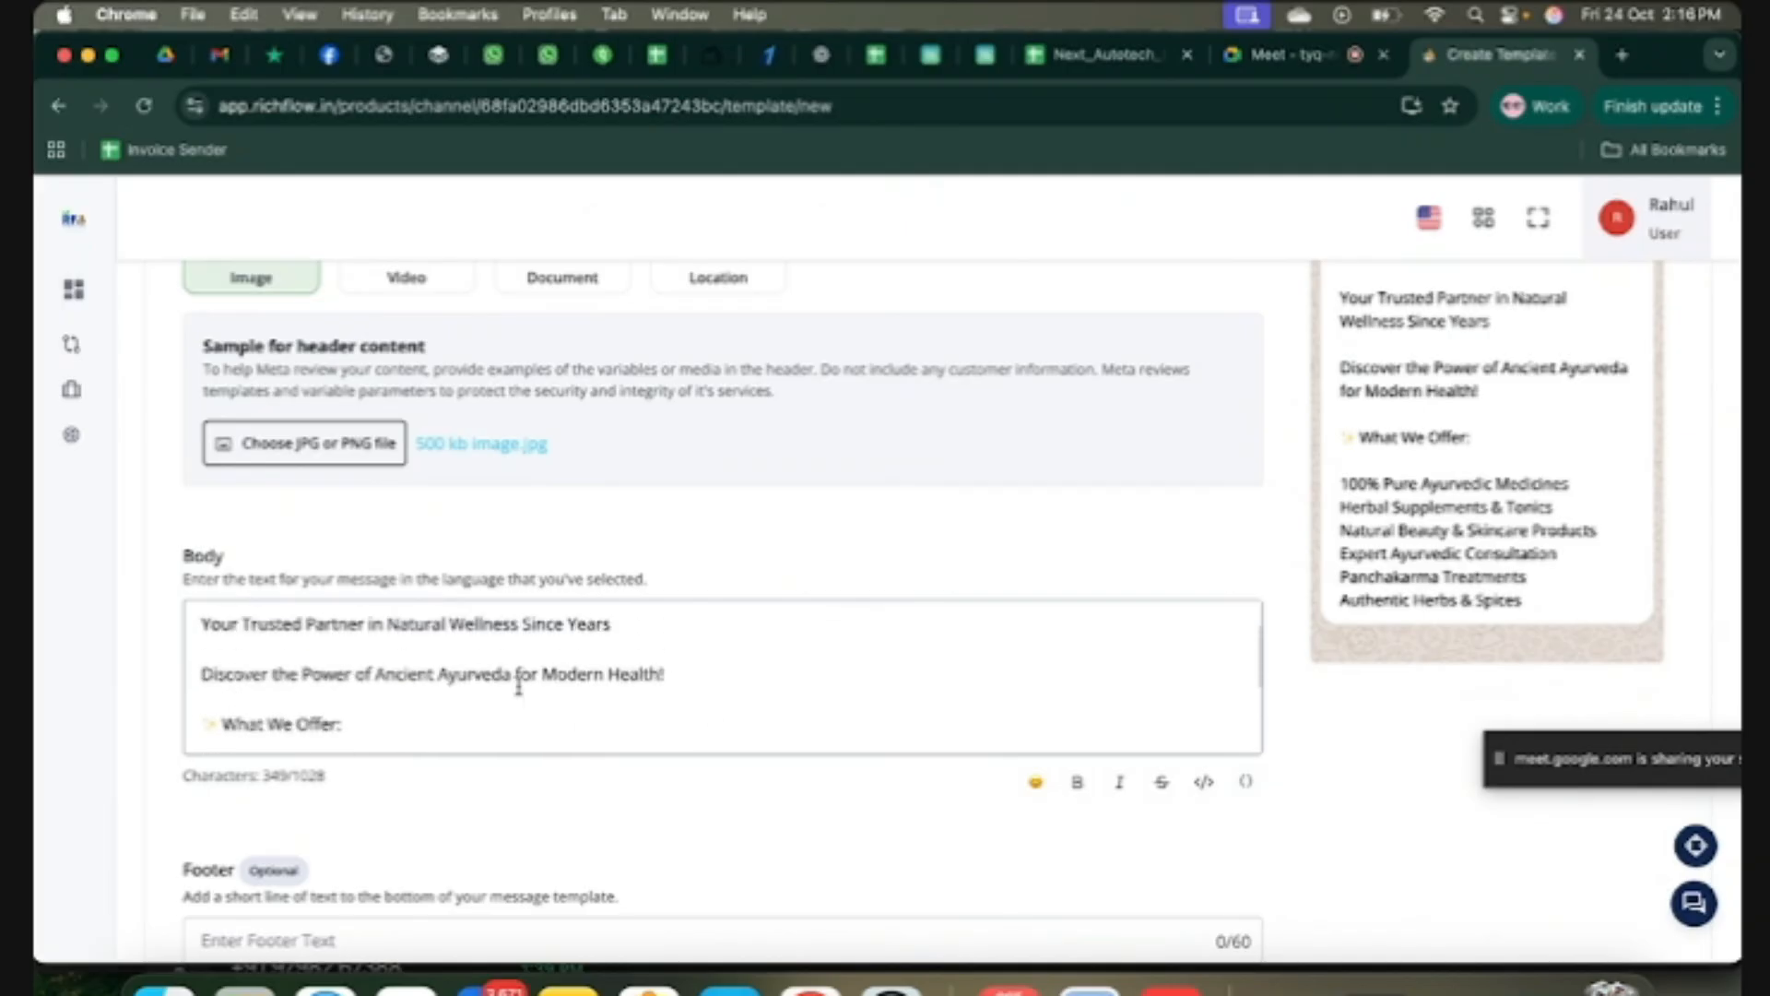
Step: Make the opening welcome line of the body bold
drag(595, 630, 196, 636)
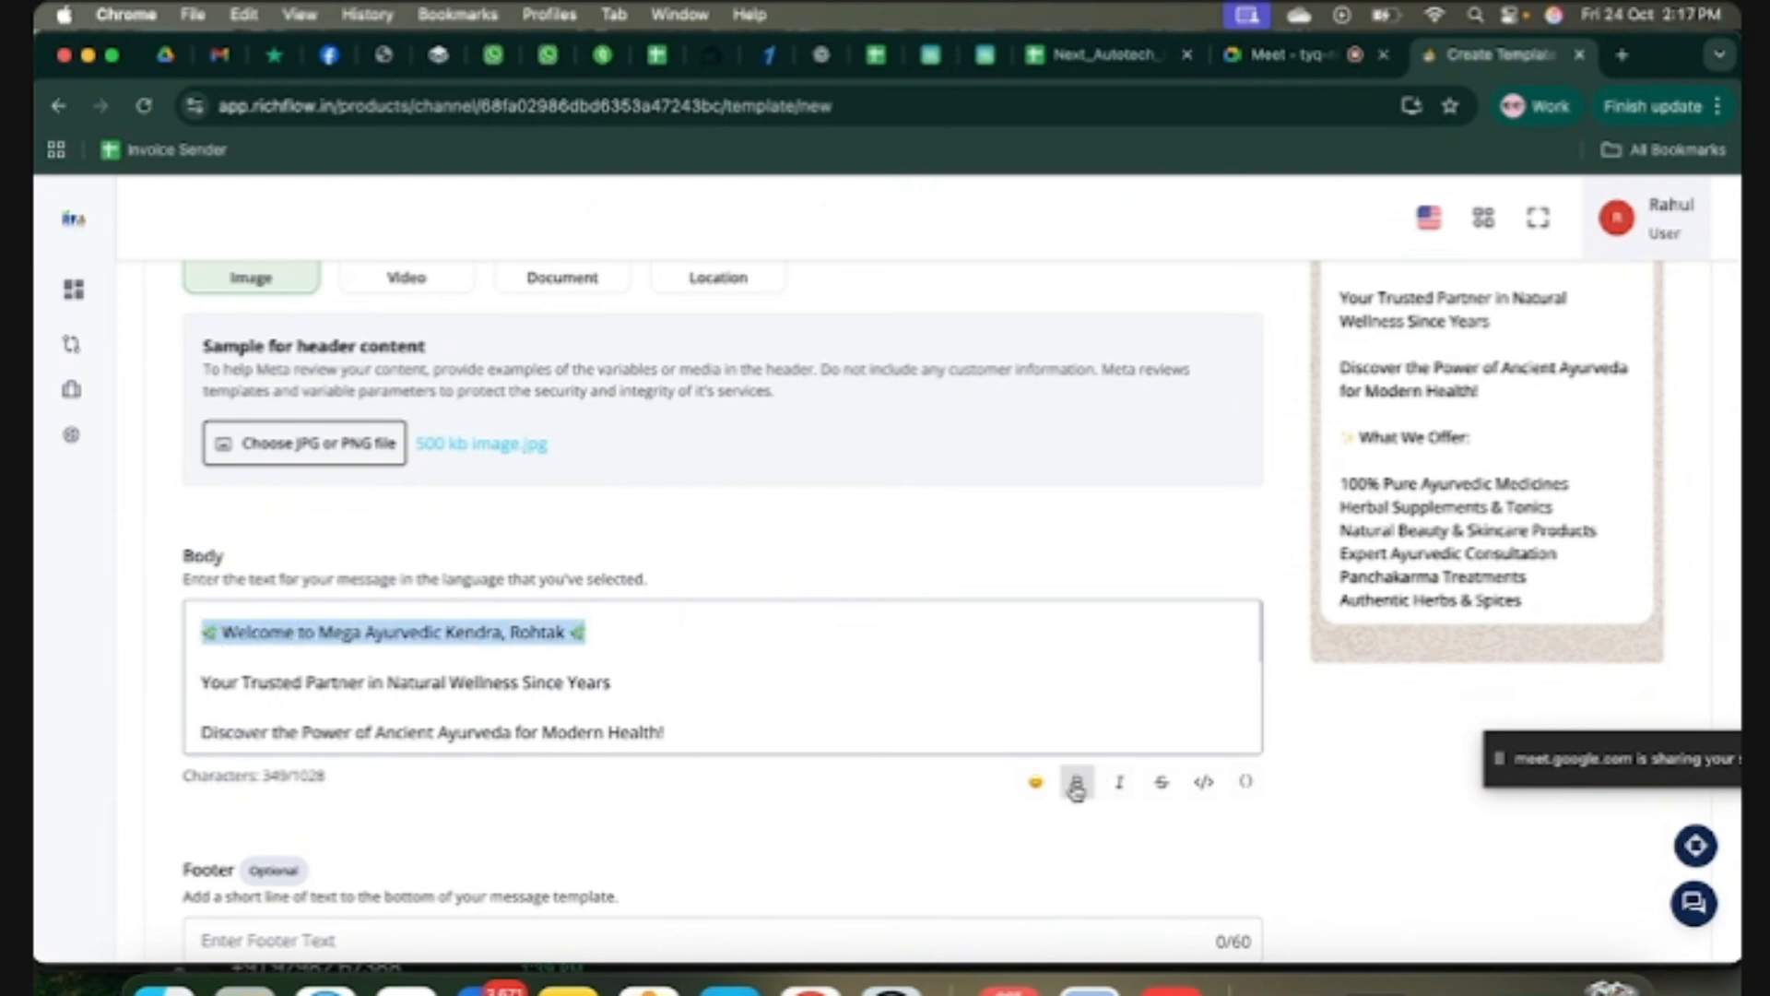
click(1081, 789)
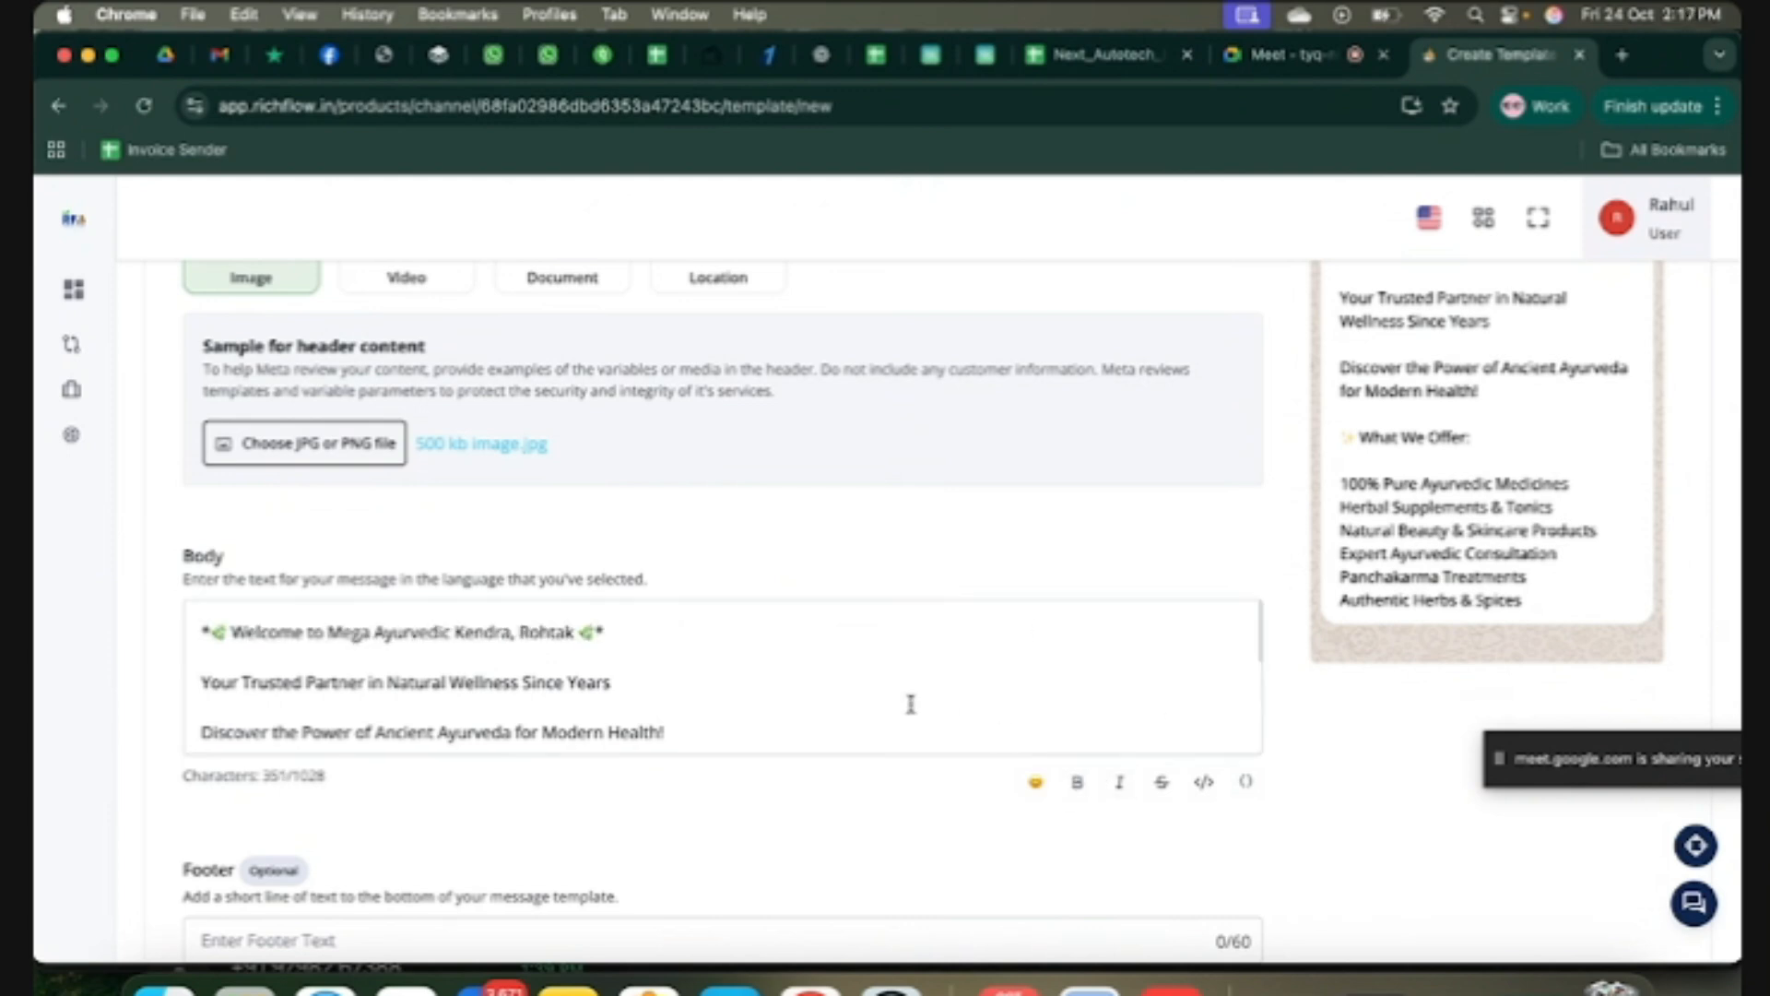
scroll(910, 704, up, 1)
scroll(910, 704, down, 2)
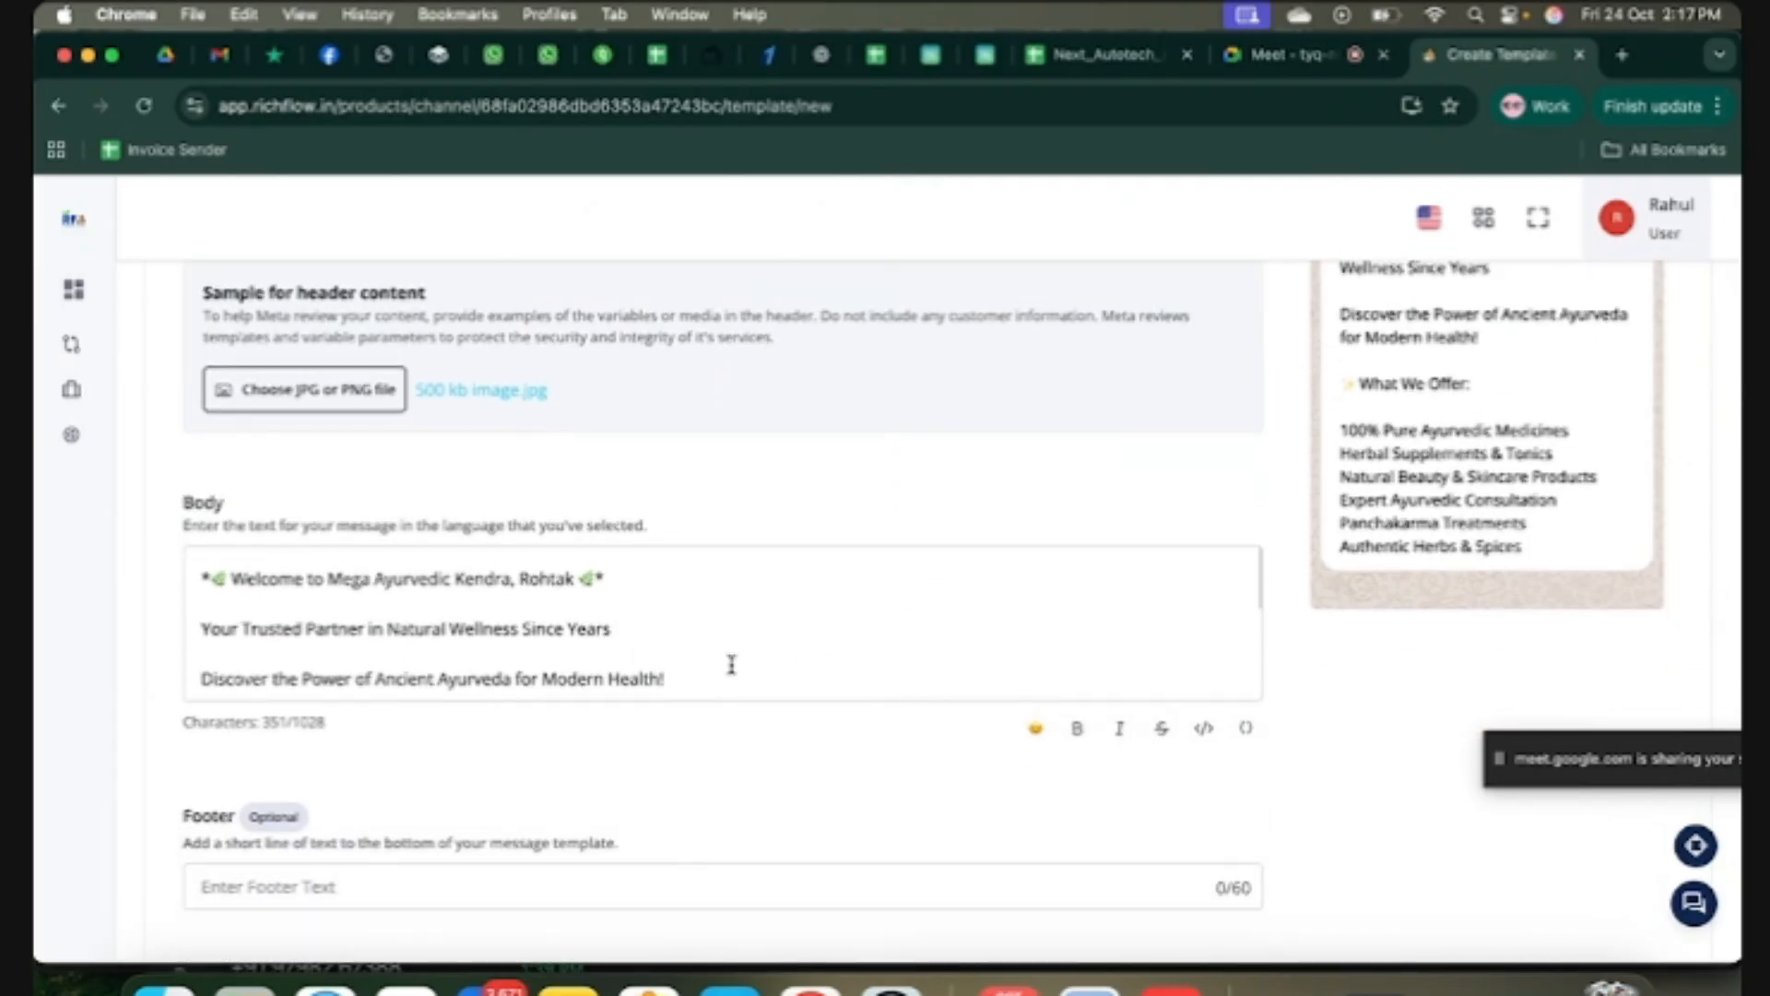
scroll(728, 667, down, 3)
scroll(722, 668, down, 2)
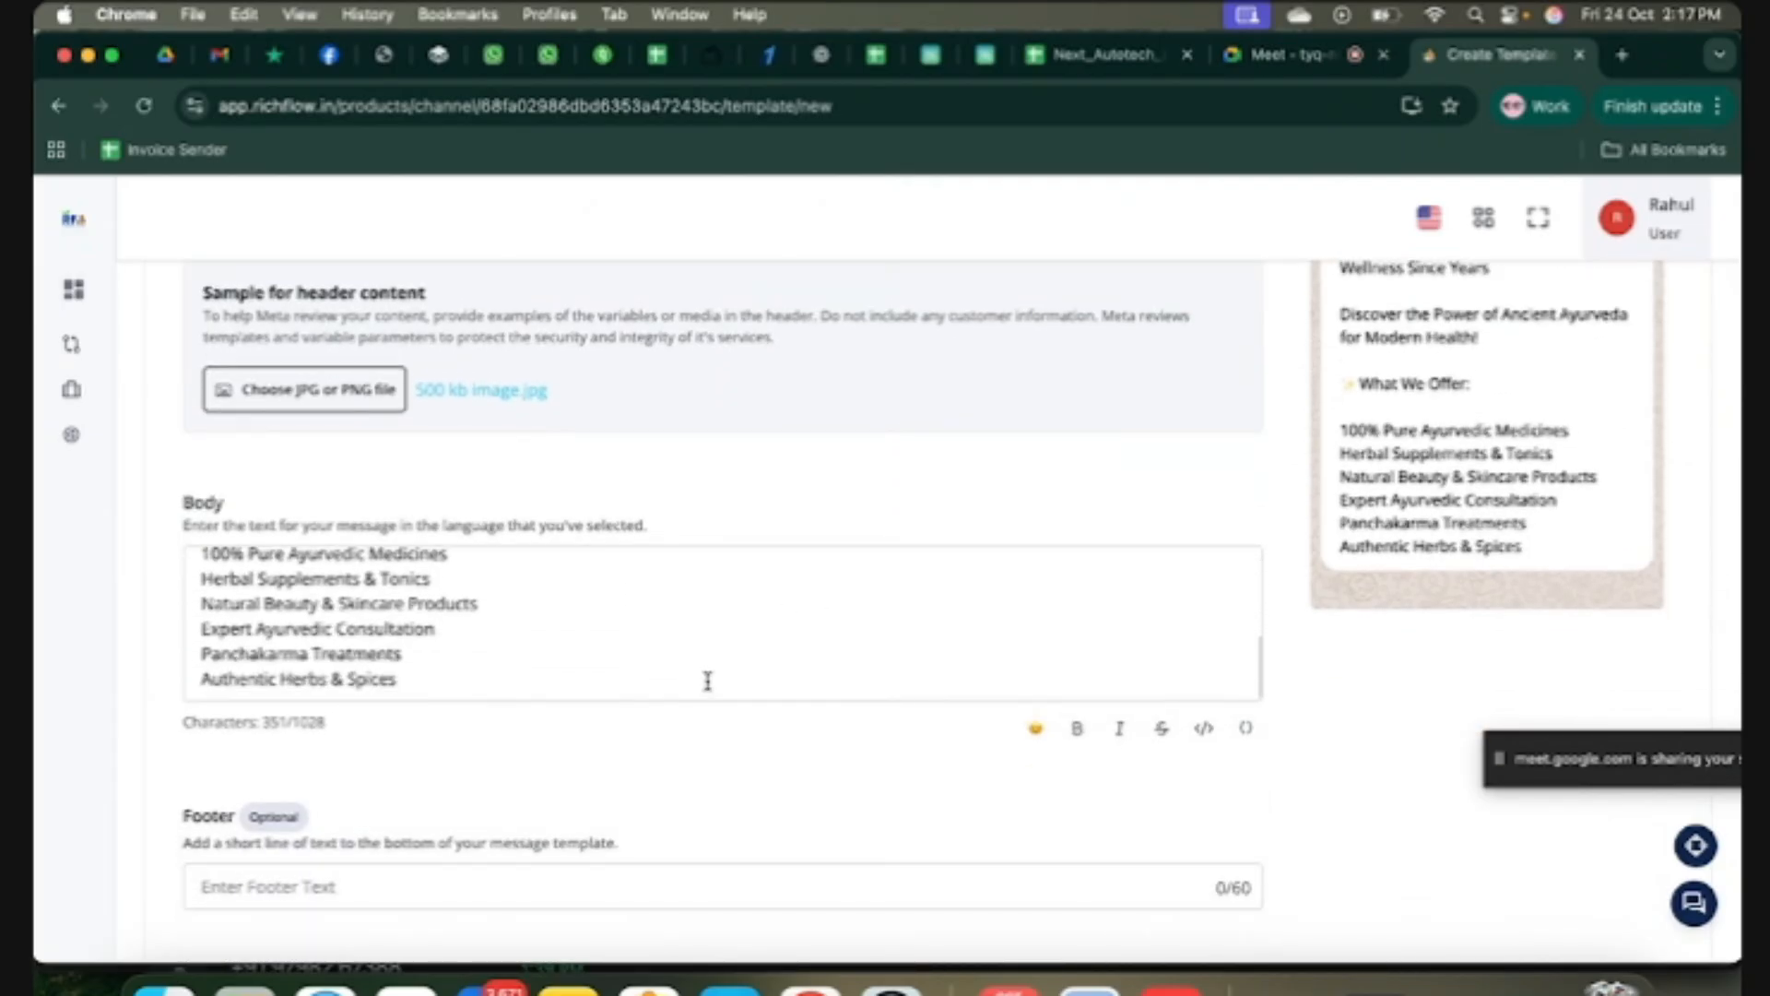
scroll(672, 761, down, 3)
Step: Enter the footer text 'Type "STOP" to Unsubscribe' (26/60 characters)
click(501, 604)
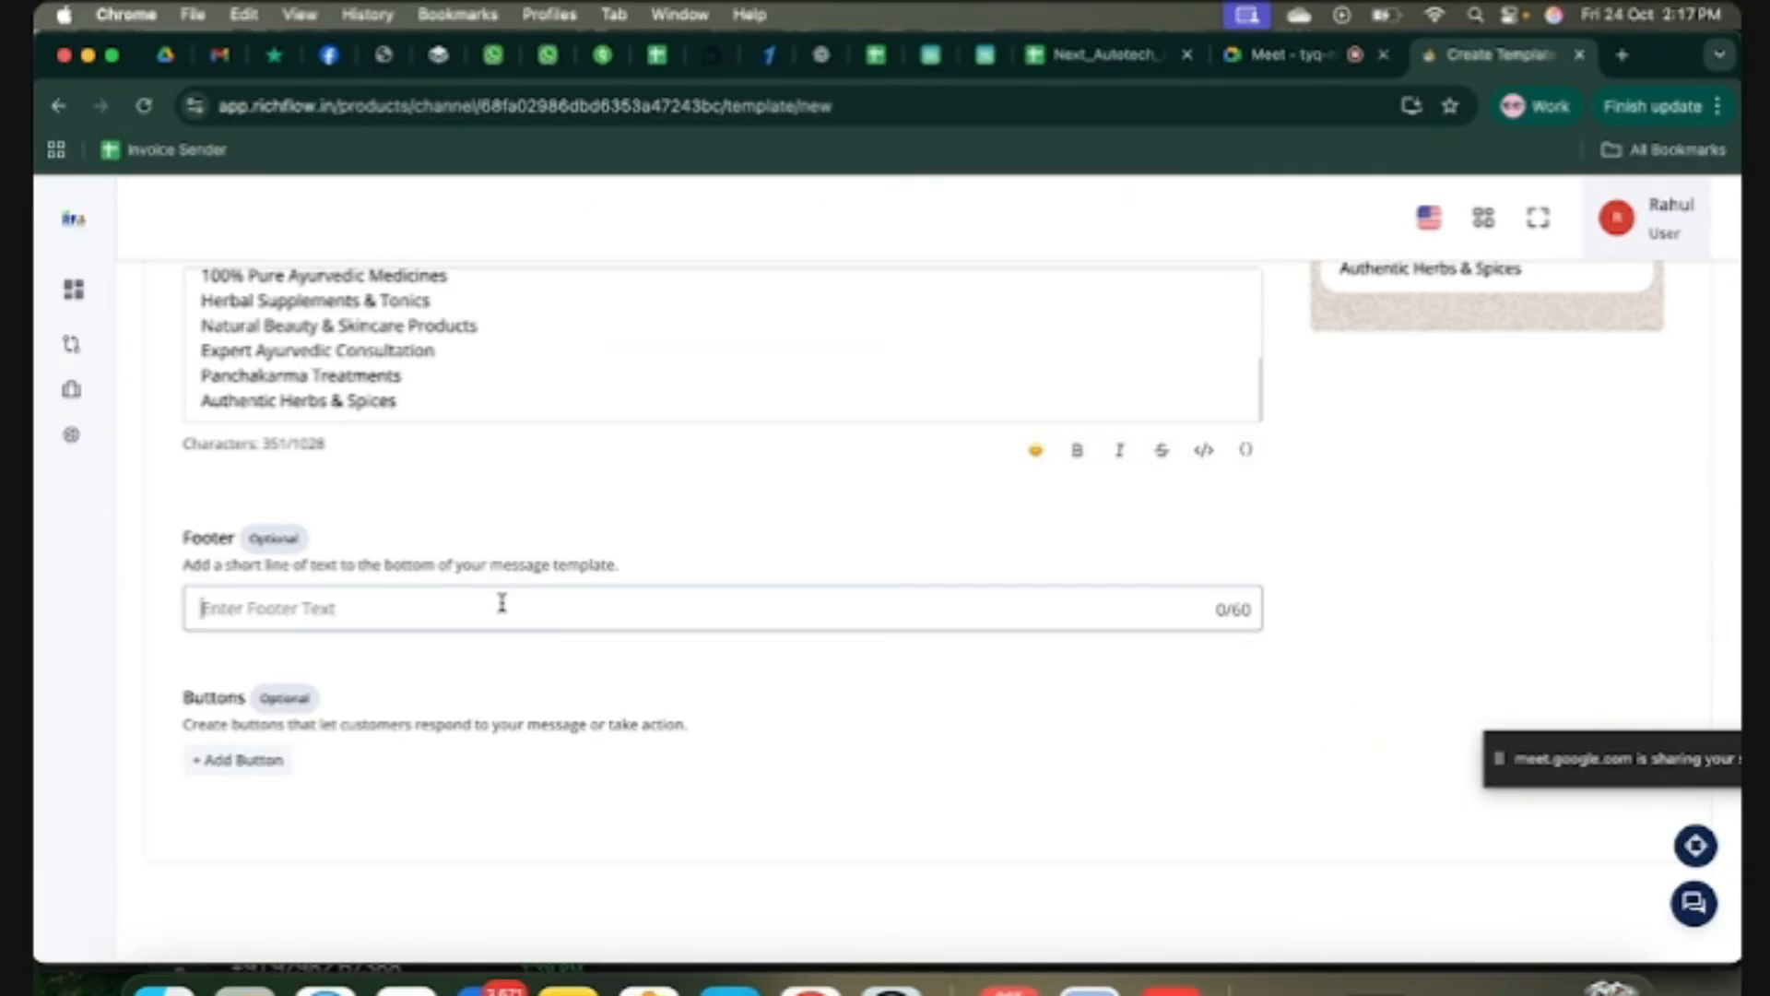
text(Typr)
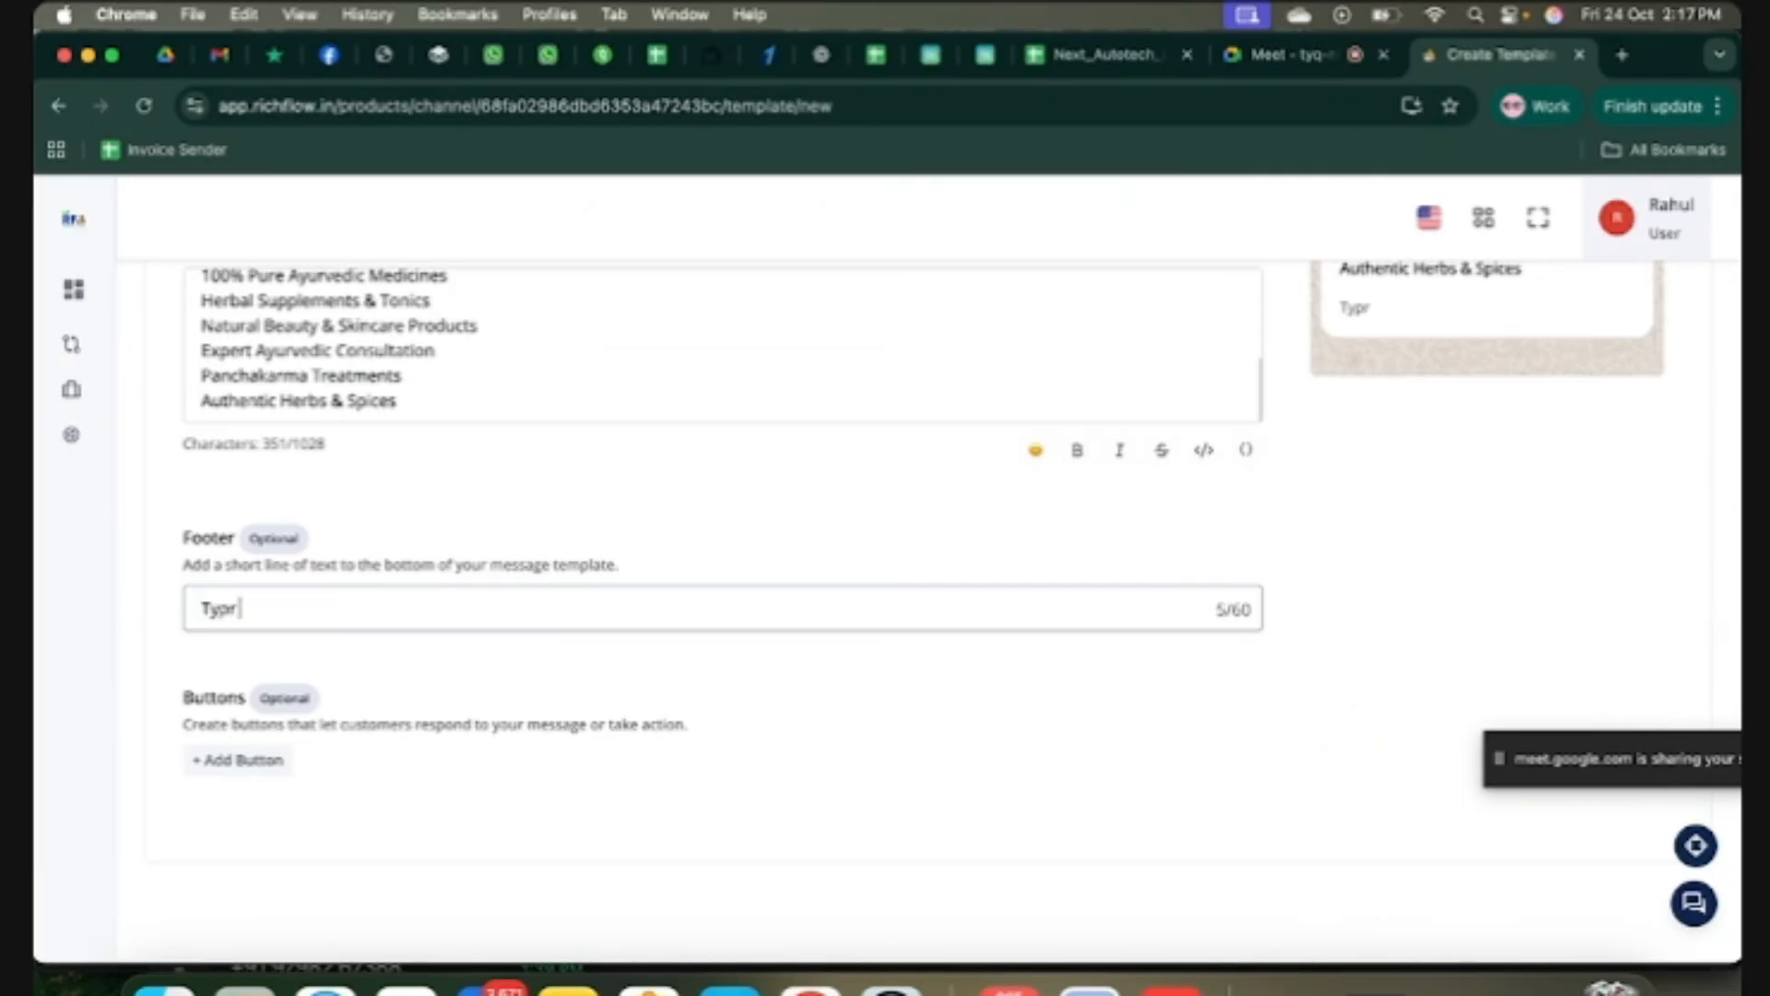
key(BackSpace)
text(e "STOP" to Unsubscribe)
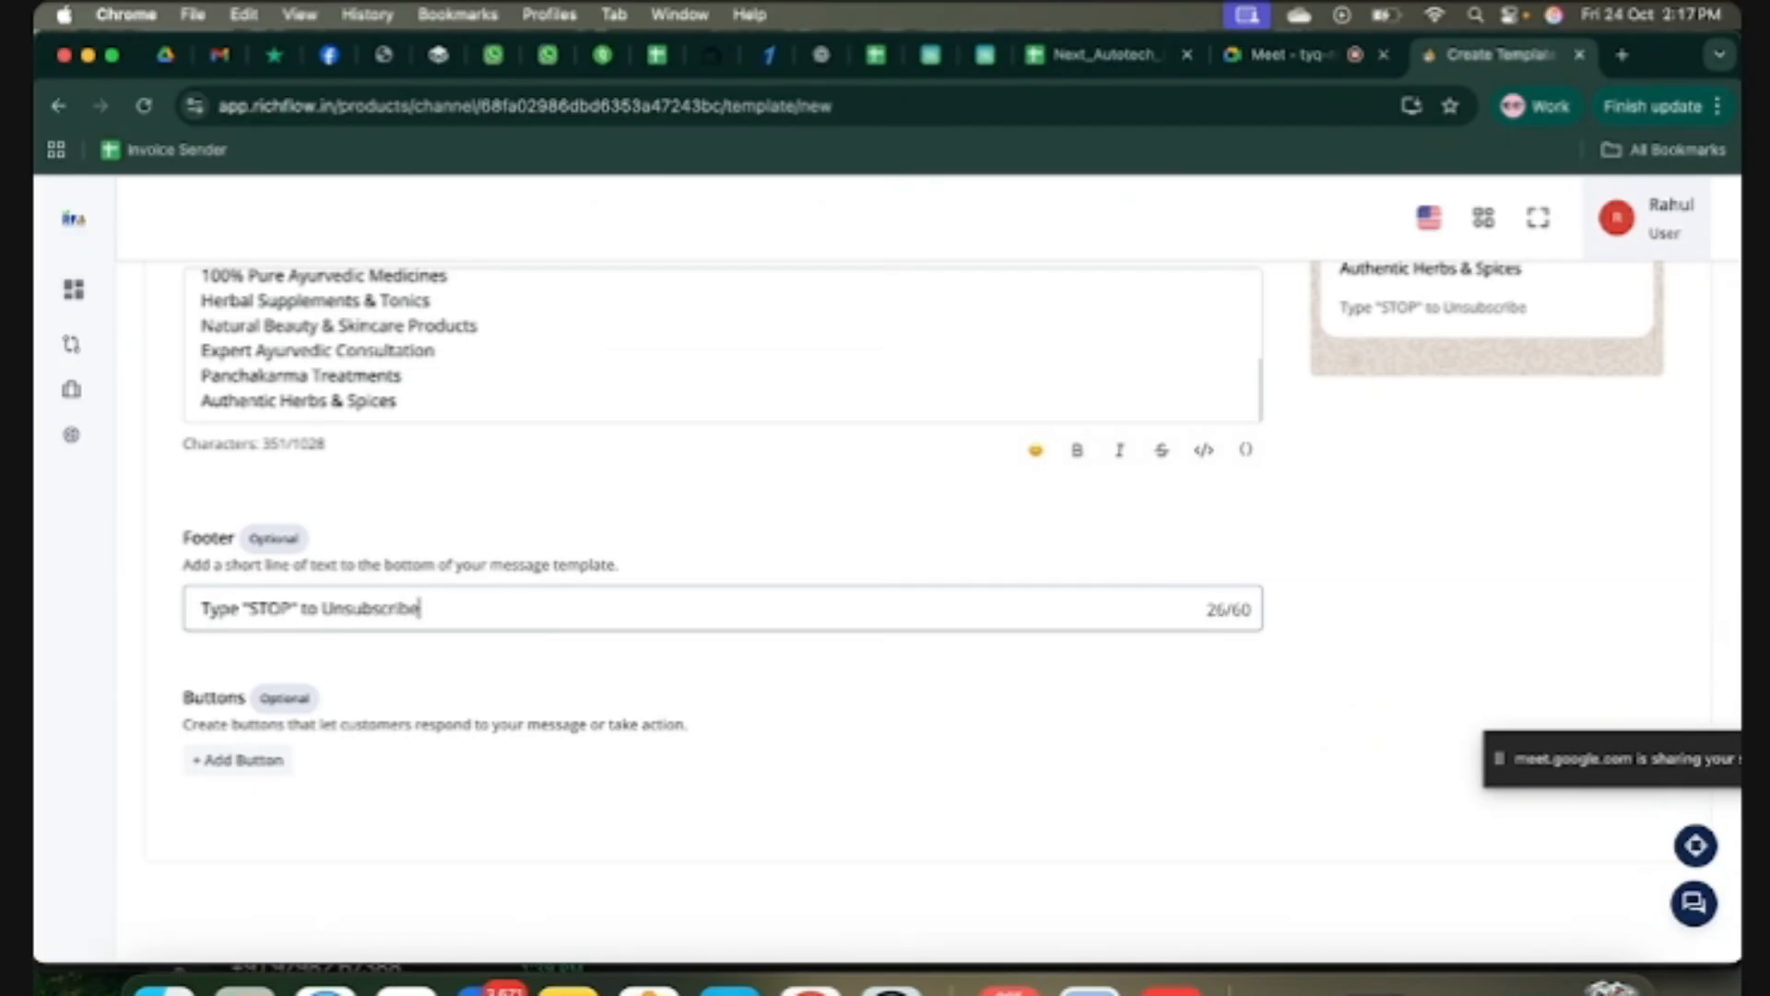
click(547, 696)
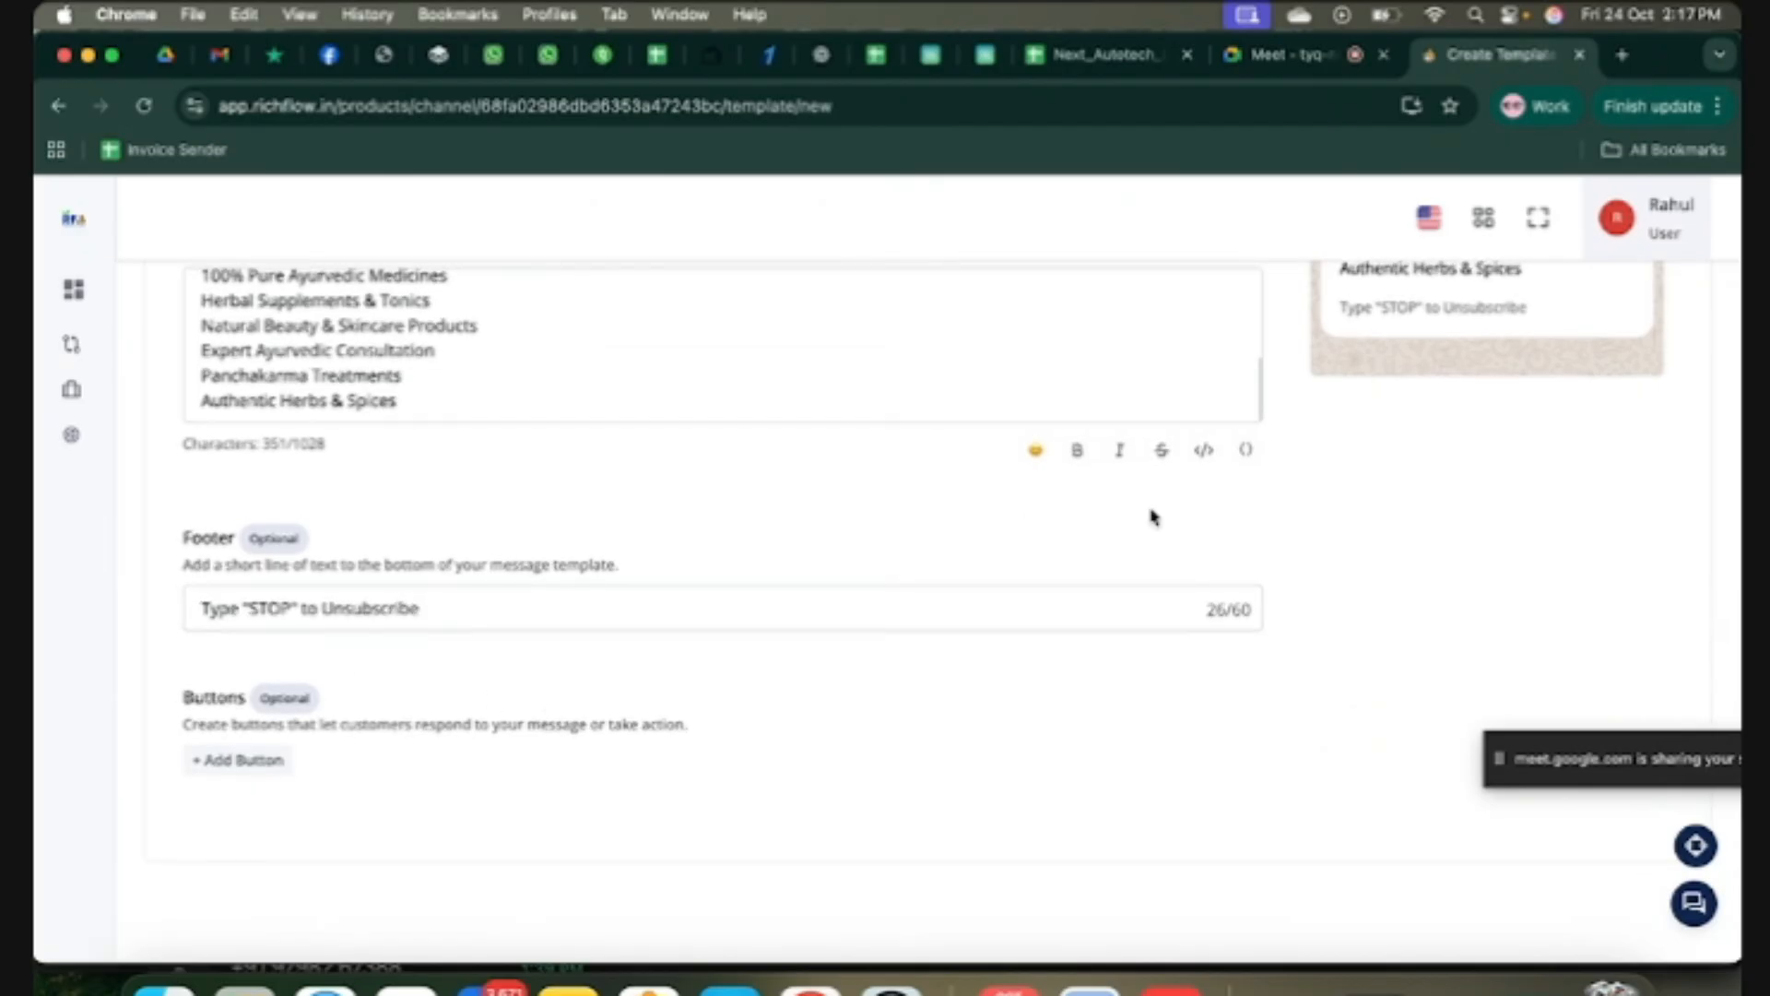
scroll(1153, 518, up, 3)
drag(1534, 431, 1337, 438)
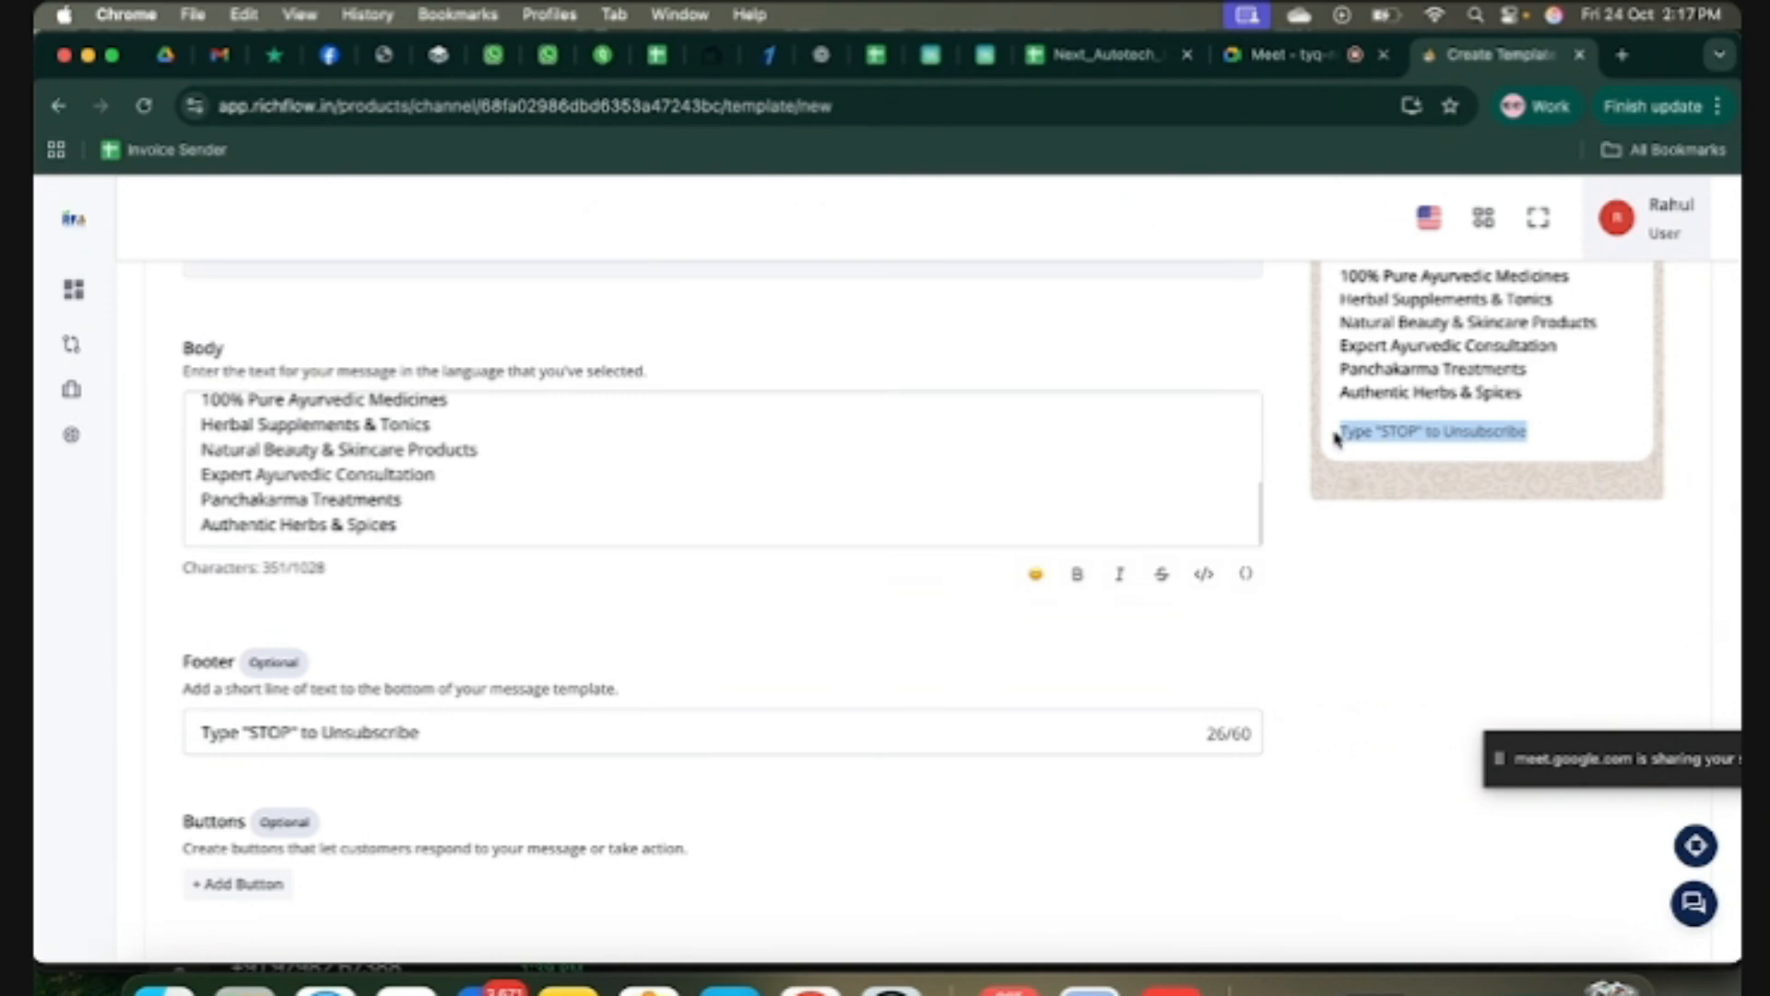
click(899, 622)
scroll(678, 631, down, 3)
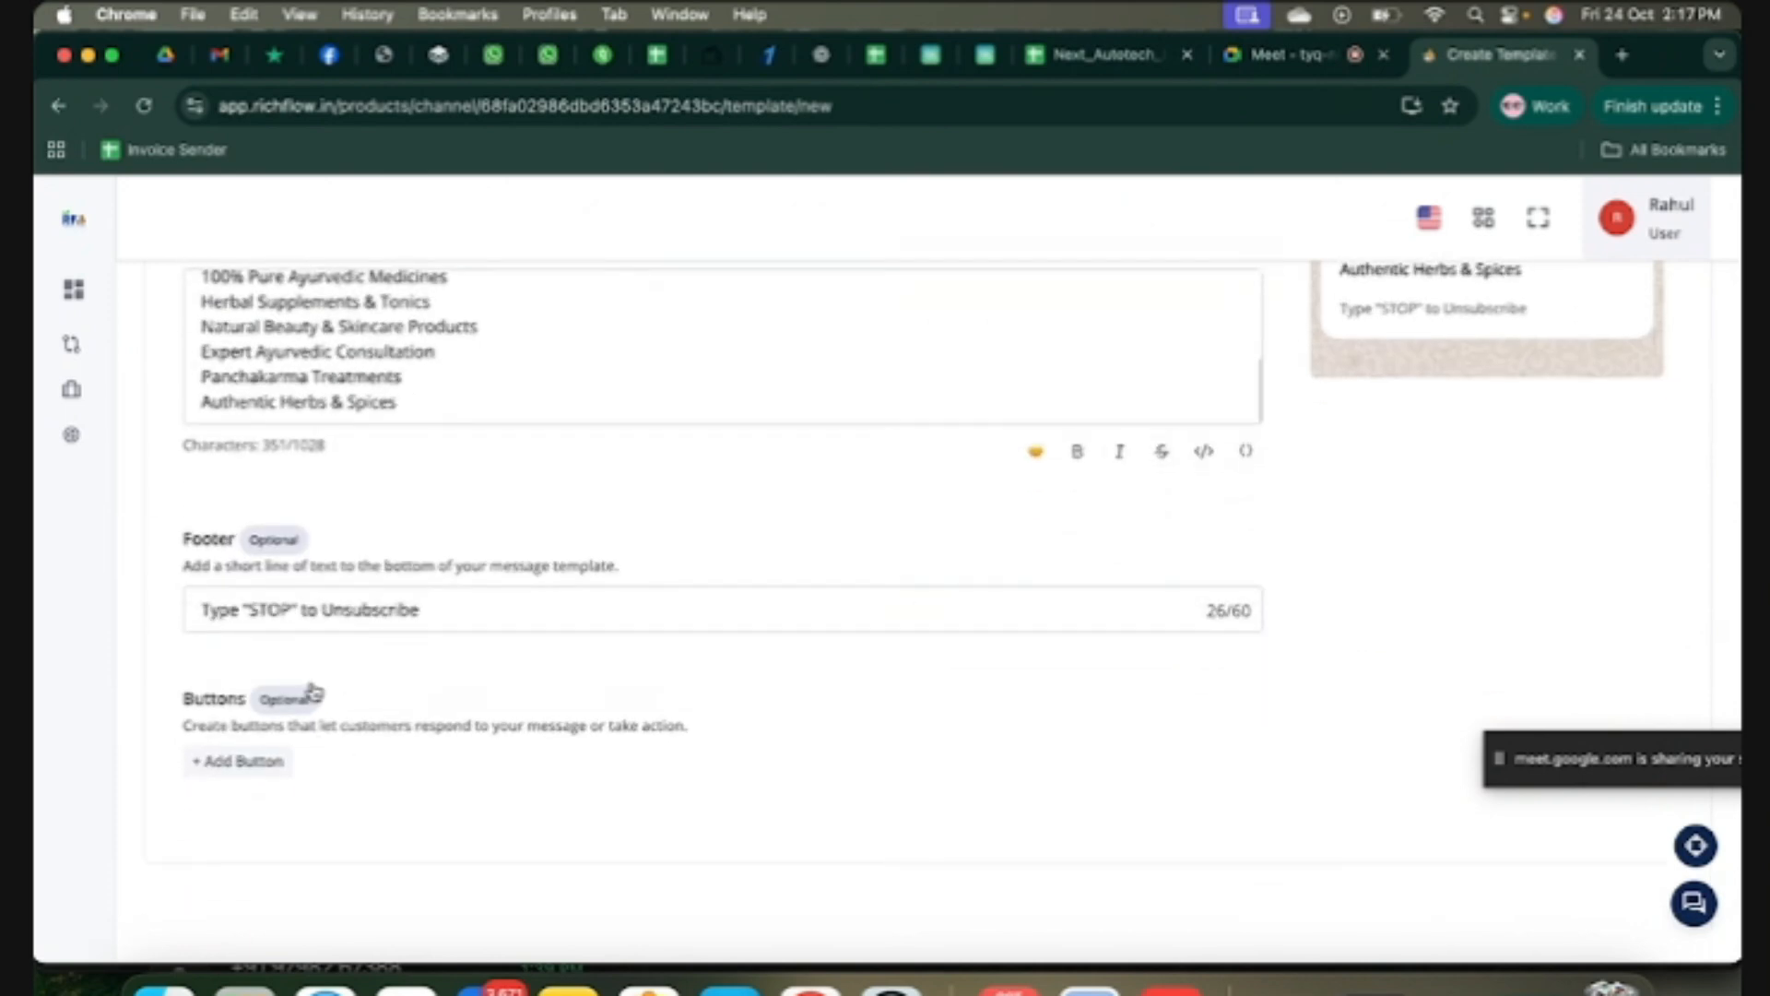
Step: Add a Call Phone Number button labelled 'Call Now' with the business phone number after +91
click(240, 760)
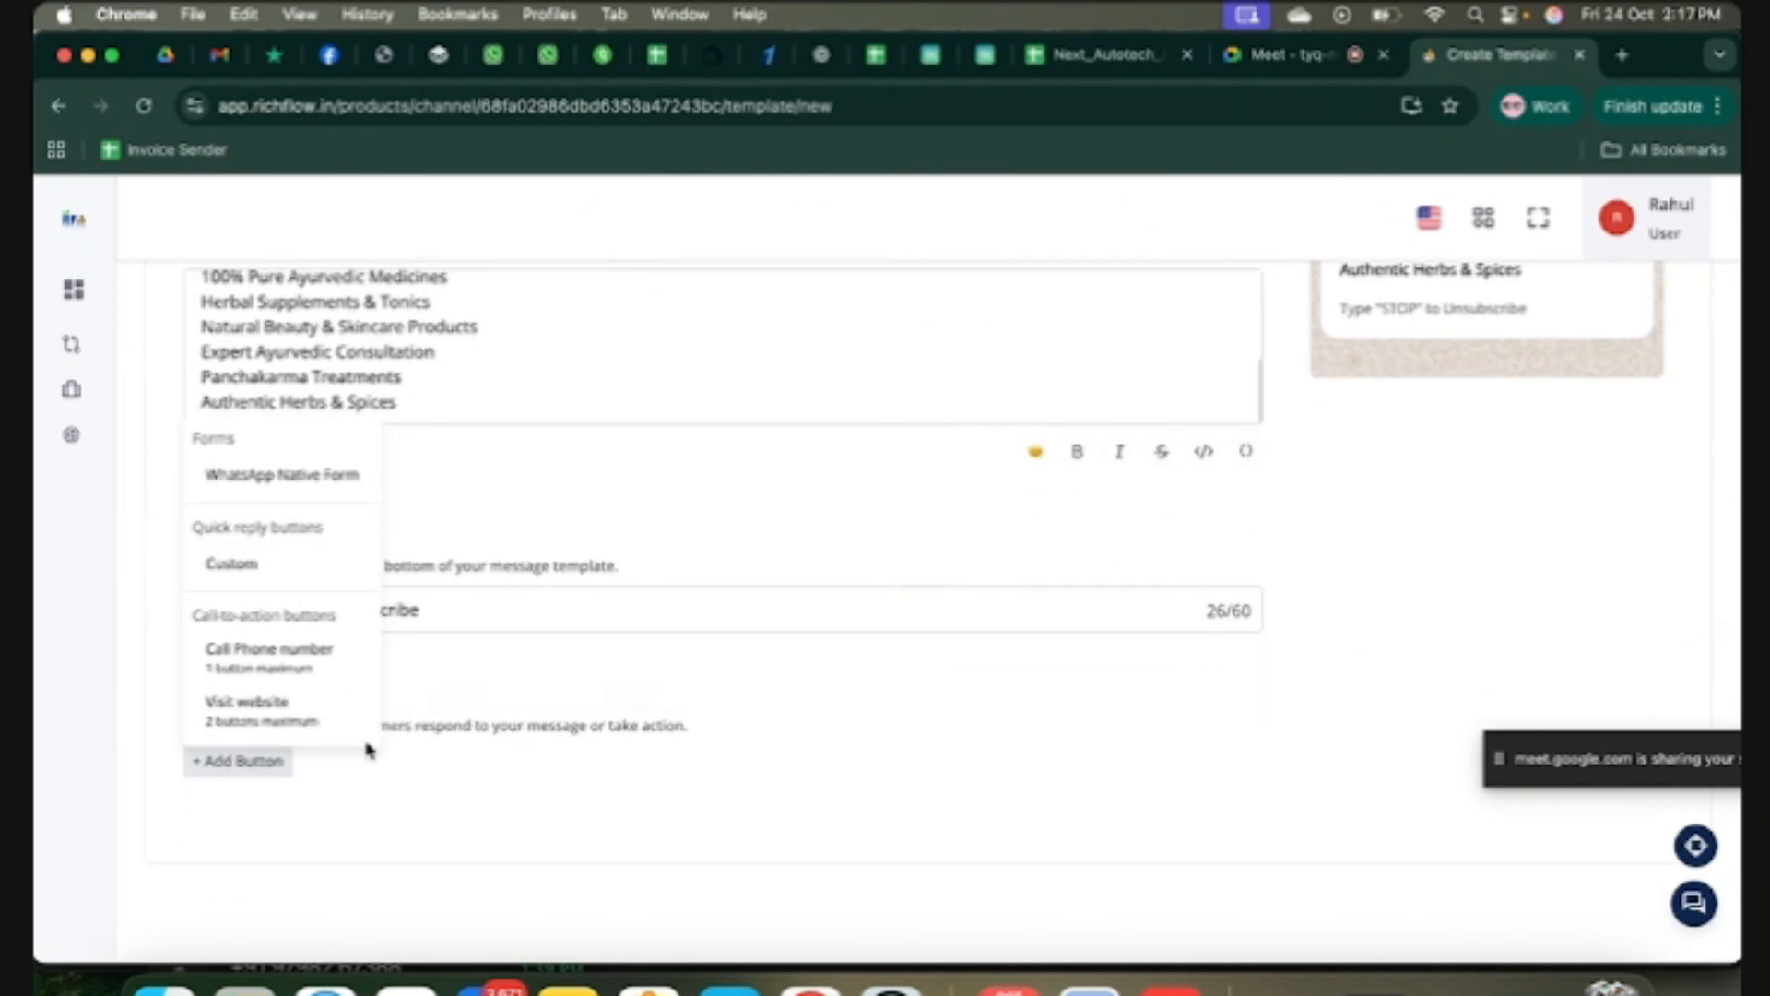
click(251, 656)
scroll(581, 739, down, 3)
click(581, 790)
text(Call Now)
click(997, 793)
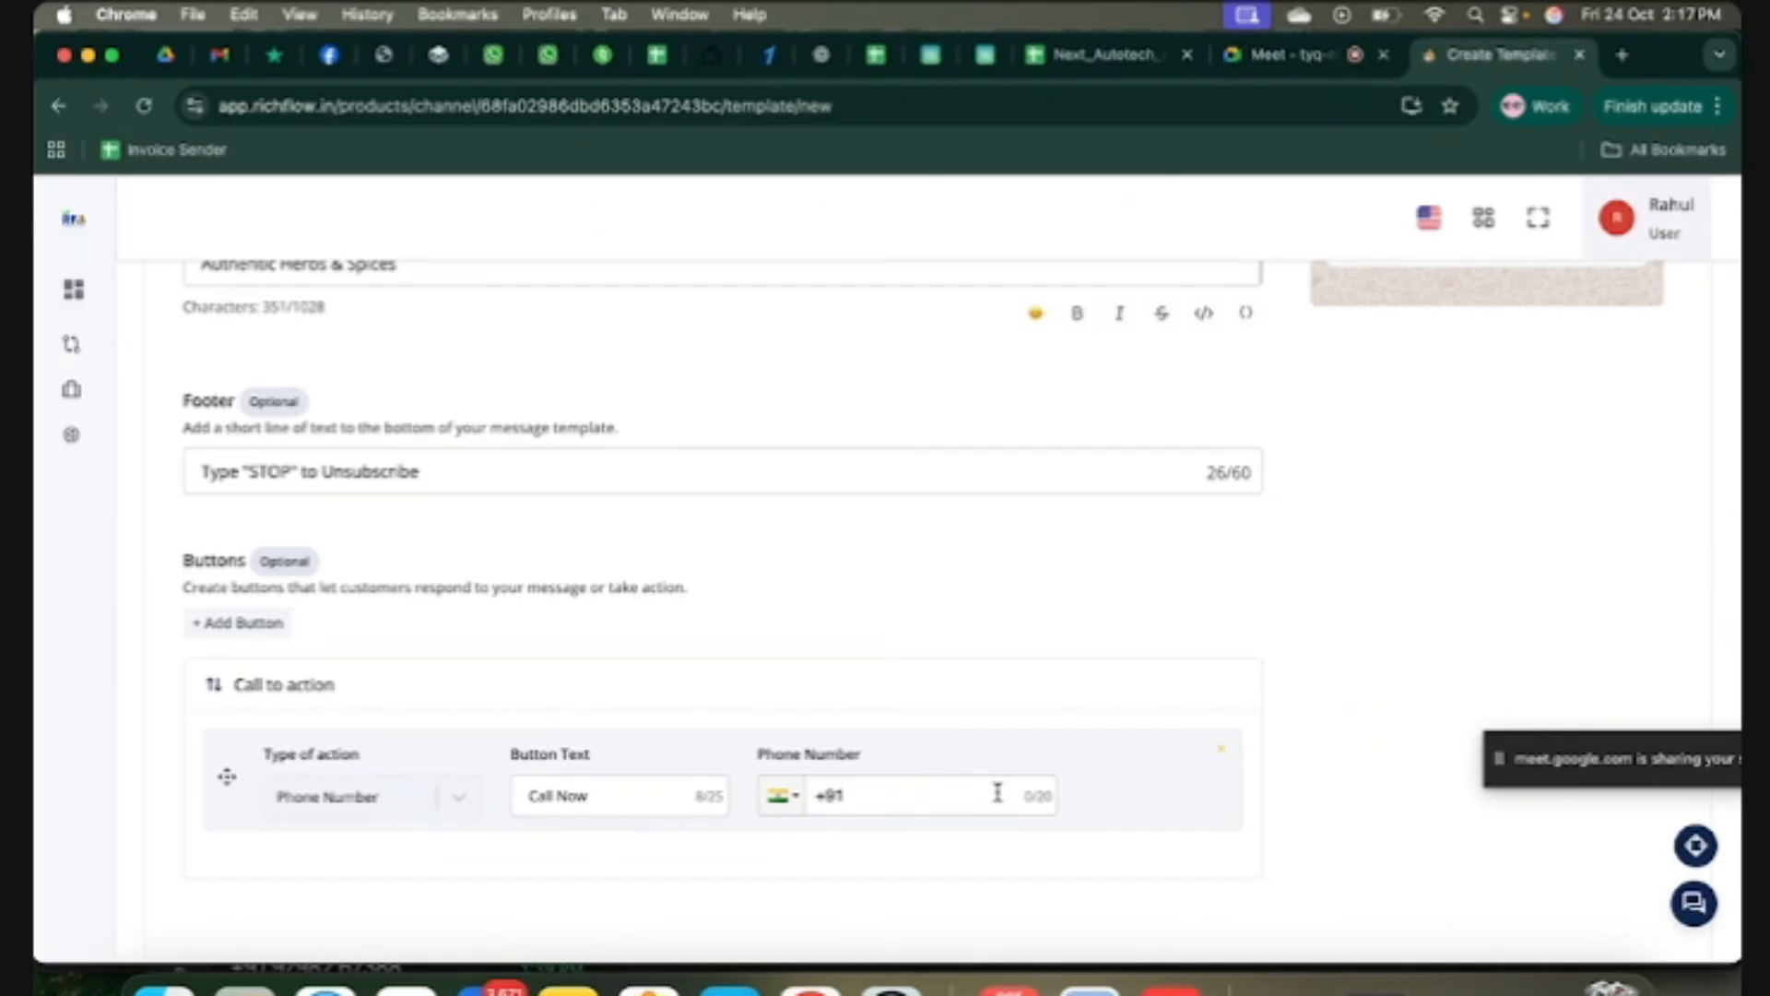
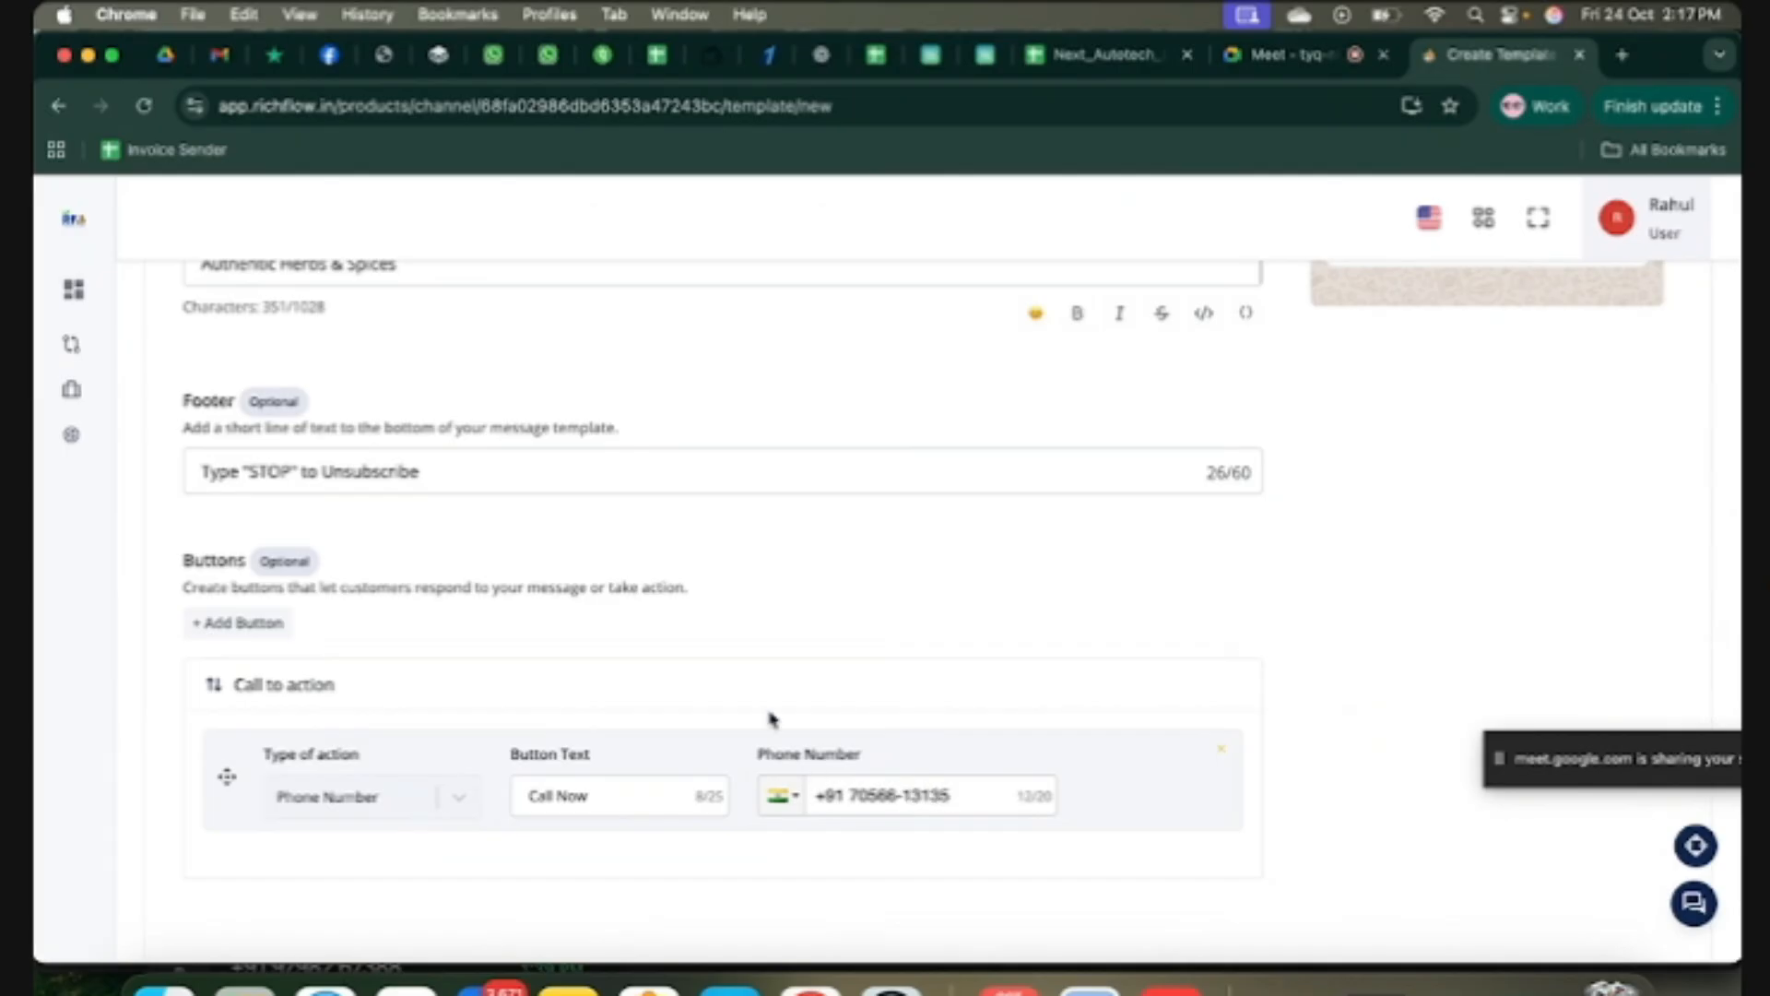
click(232, 625)
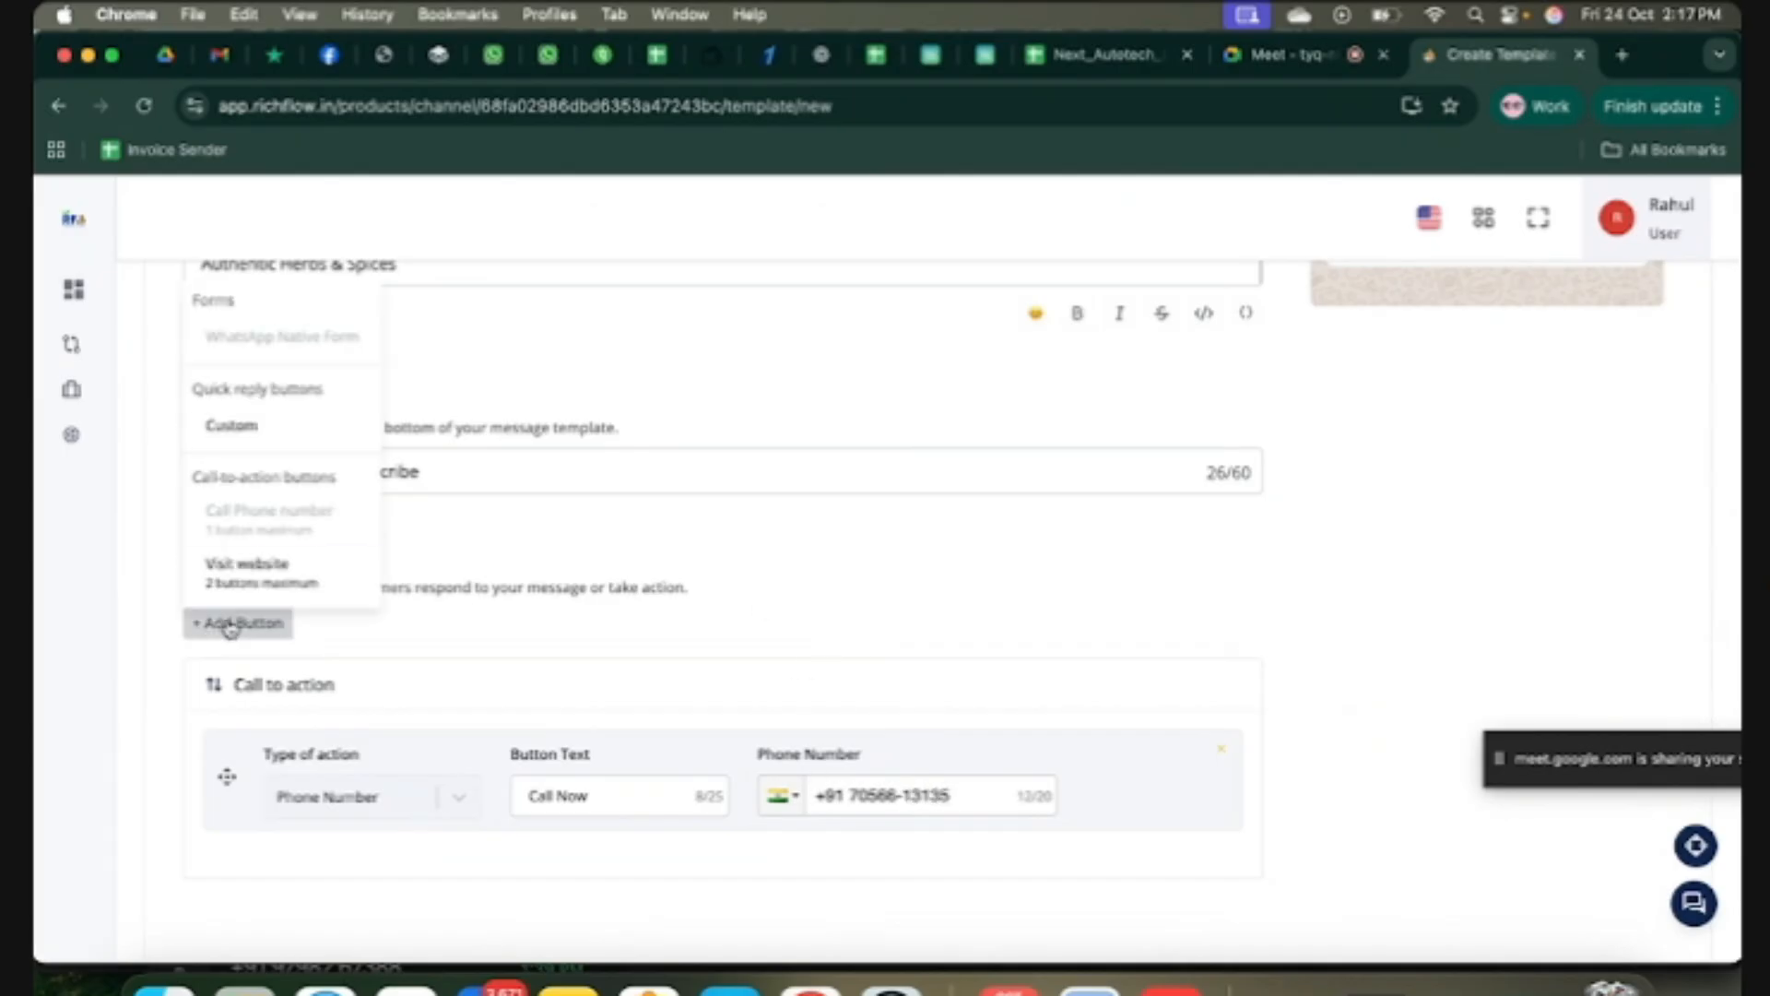
Step: Add a Visit Website button and enter the 'Book Now' quick-reply label
click(252, 576)
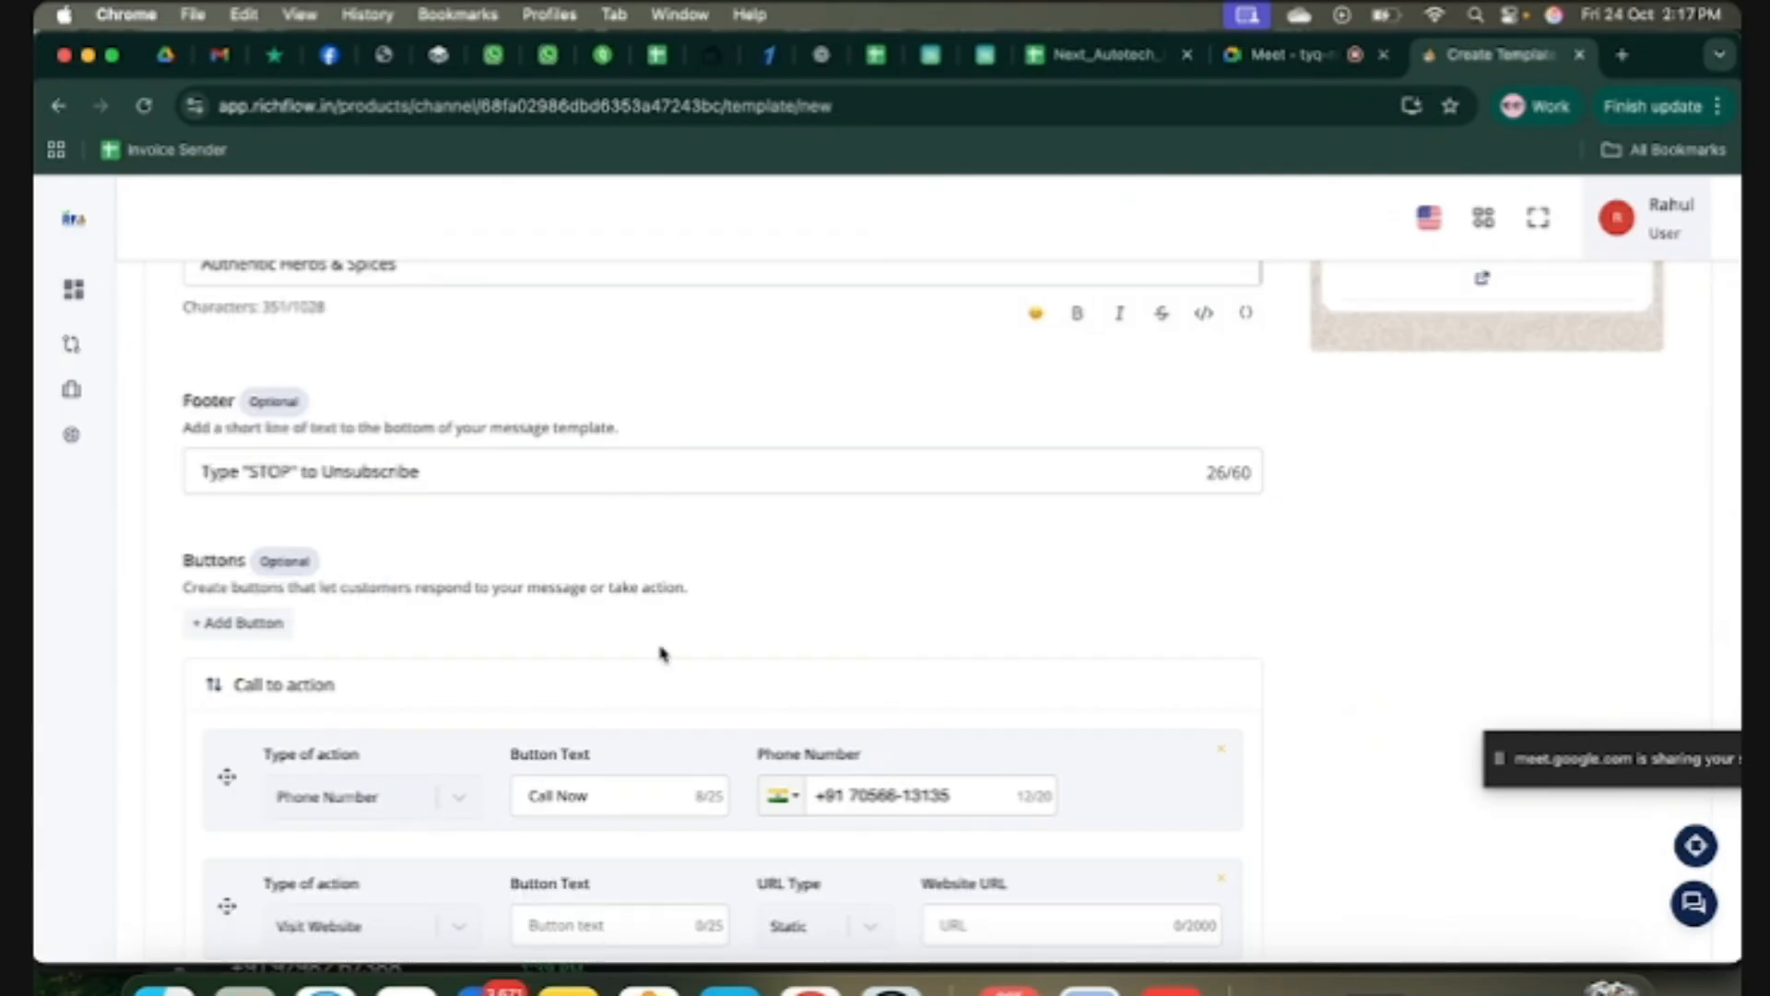
scroll(660, 652, down, 3)
click(609, 680)
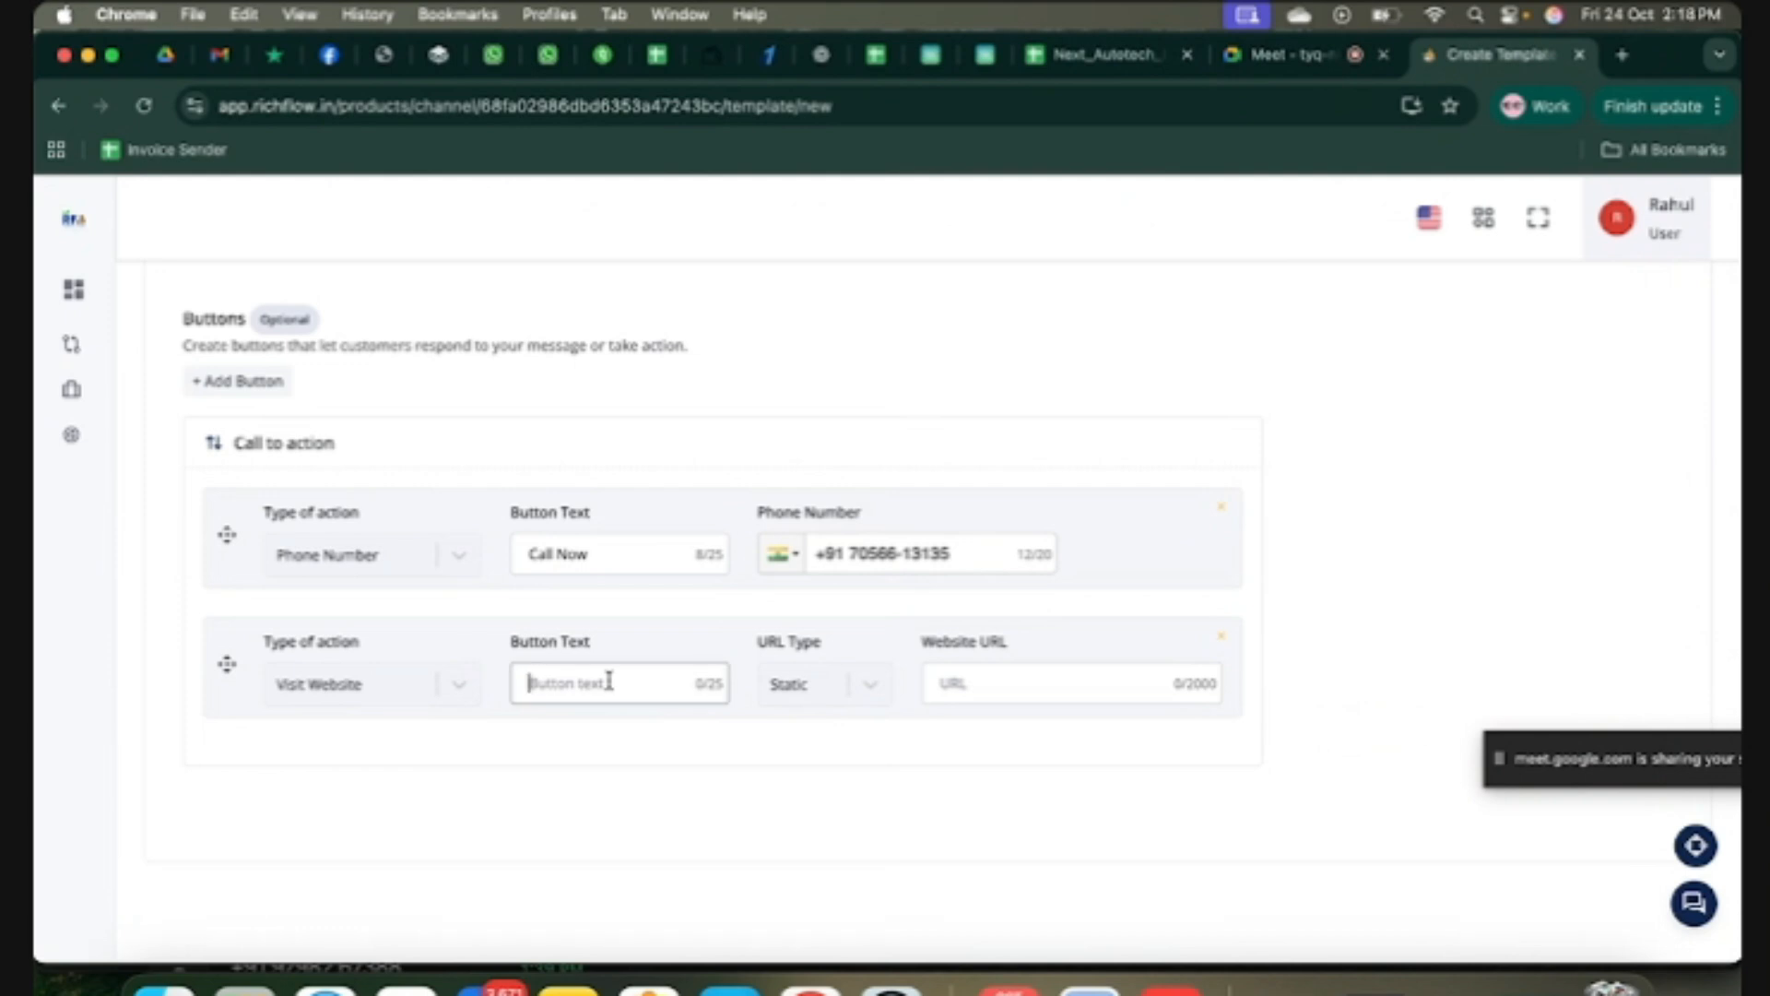
text(Visit Website)
click(1035, 690)
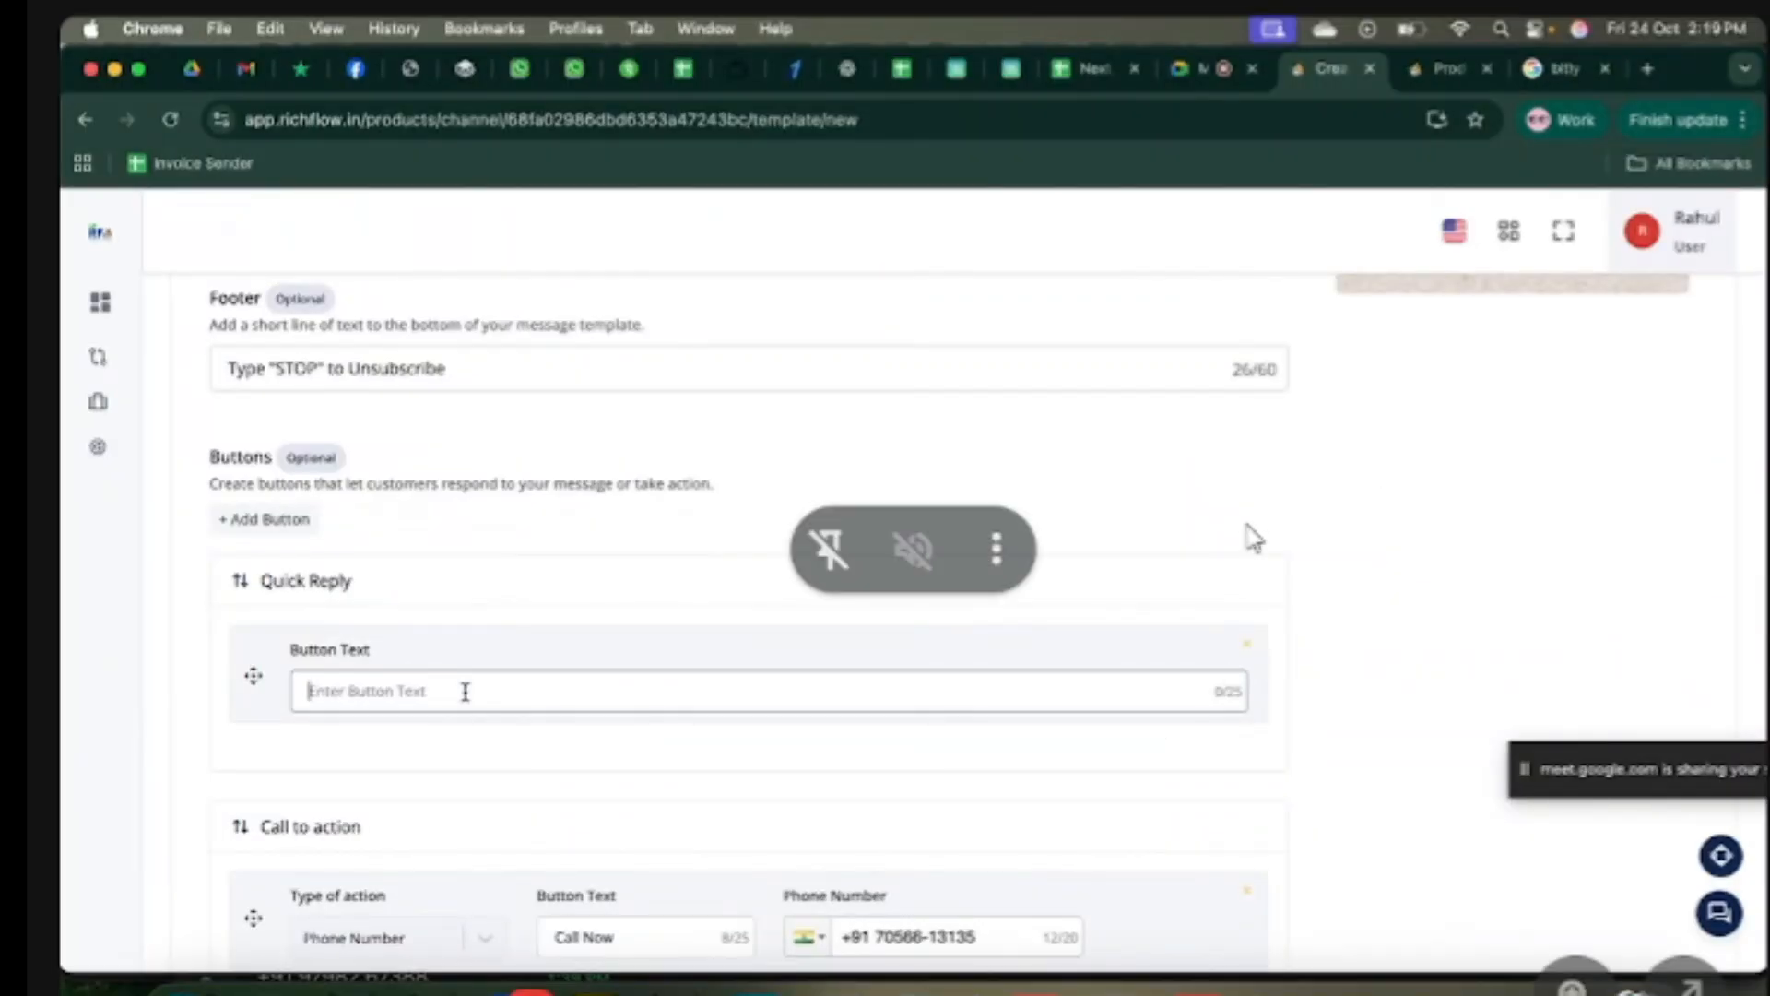
text(Book No)
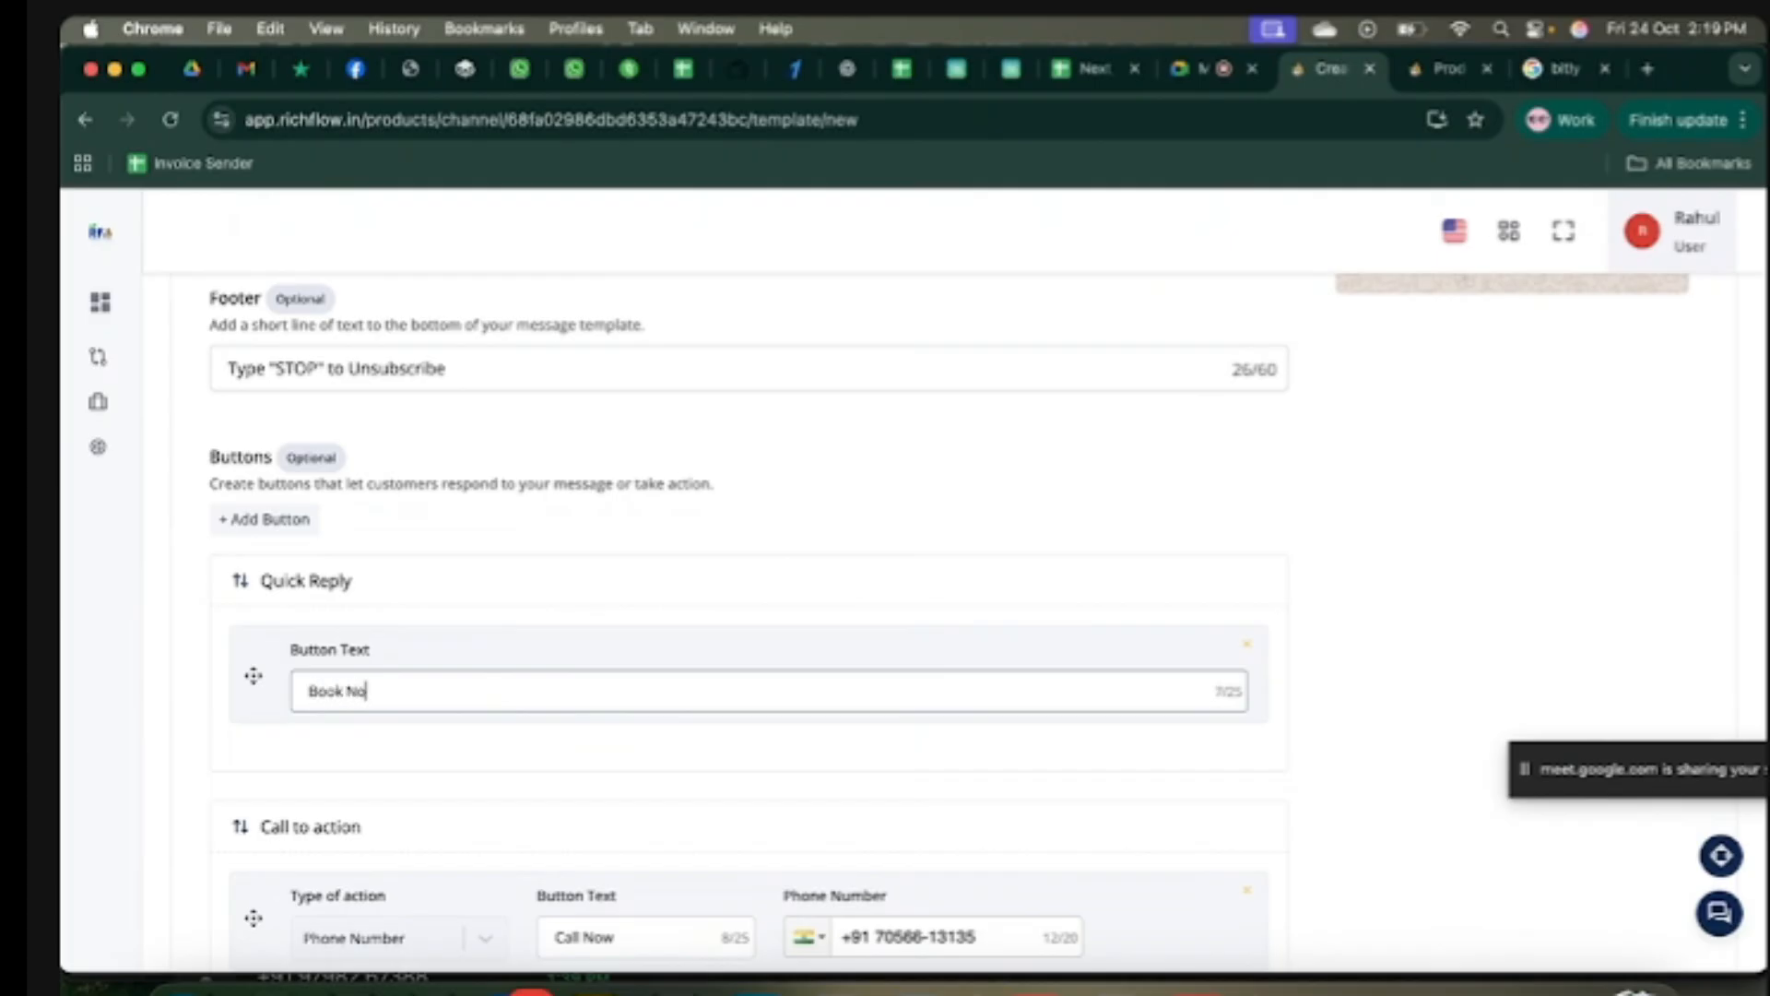
Step: Add a 'More Info' custom quick reply and delete the Visit Website button row
click(263, 524)
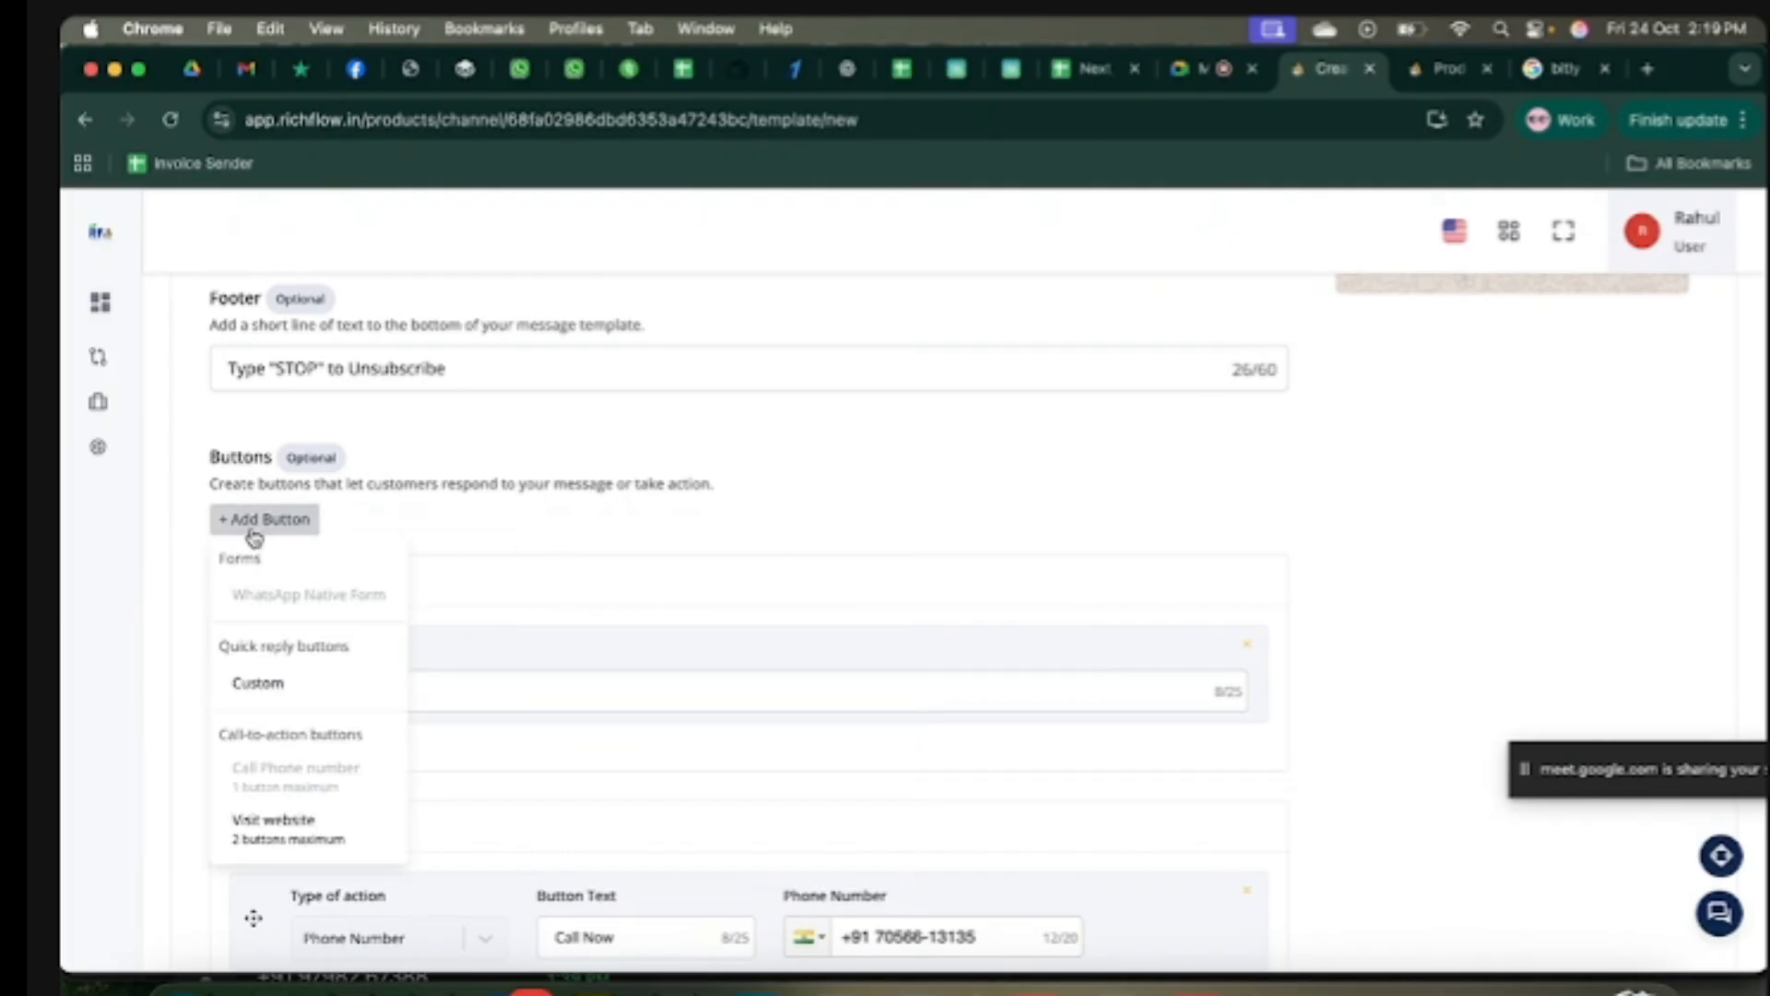
click(266, 682)
click(348, 811)
text(More Info)
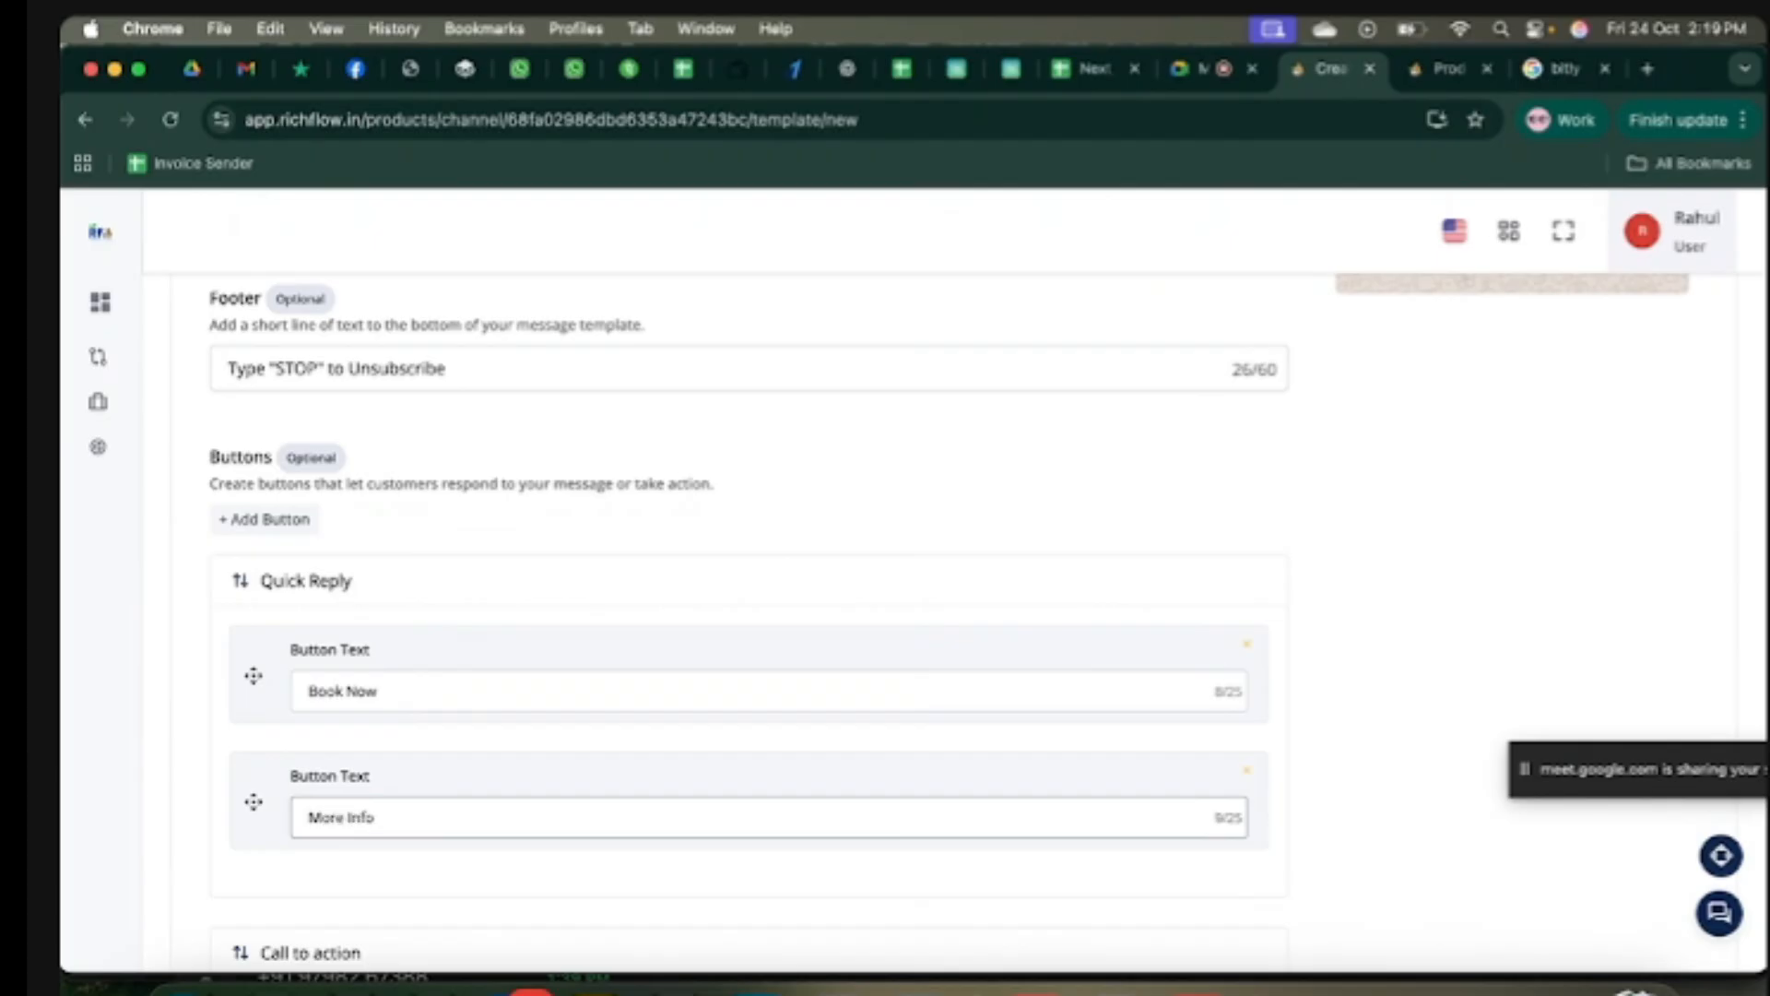
scroll(830, 530, up, 3)
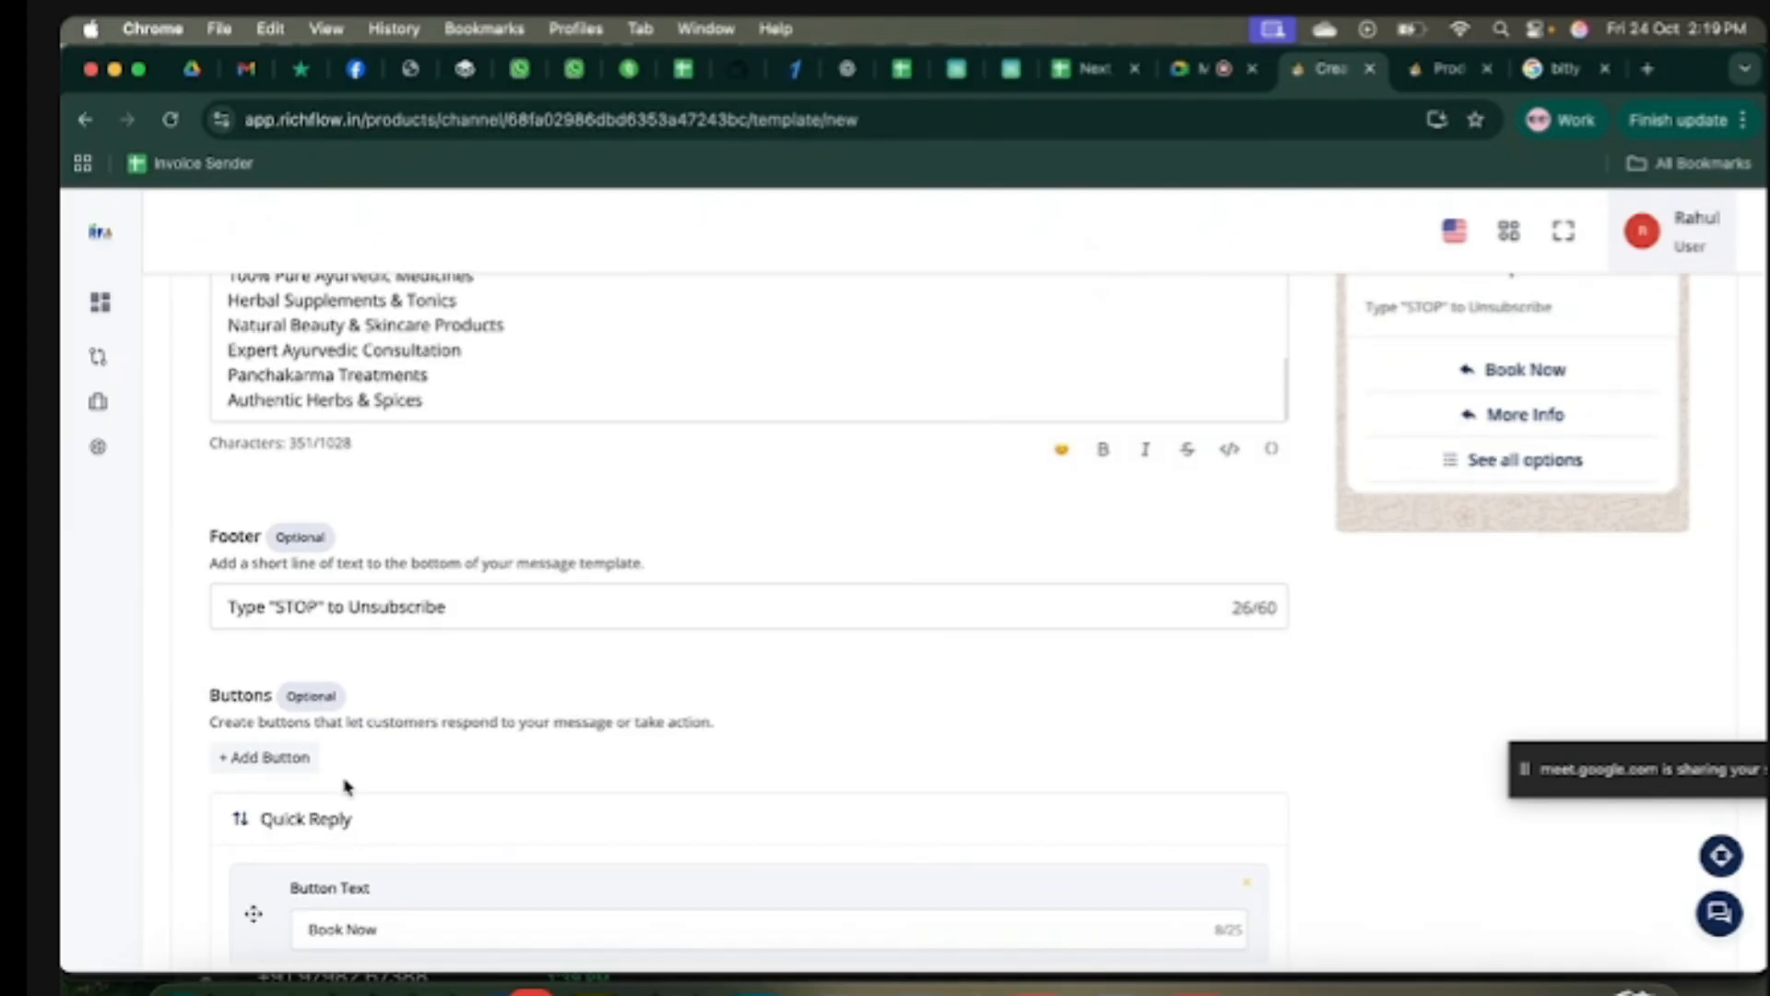
scroll(347, 788, down, 1)
scroll(347, 786, down, 6)
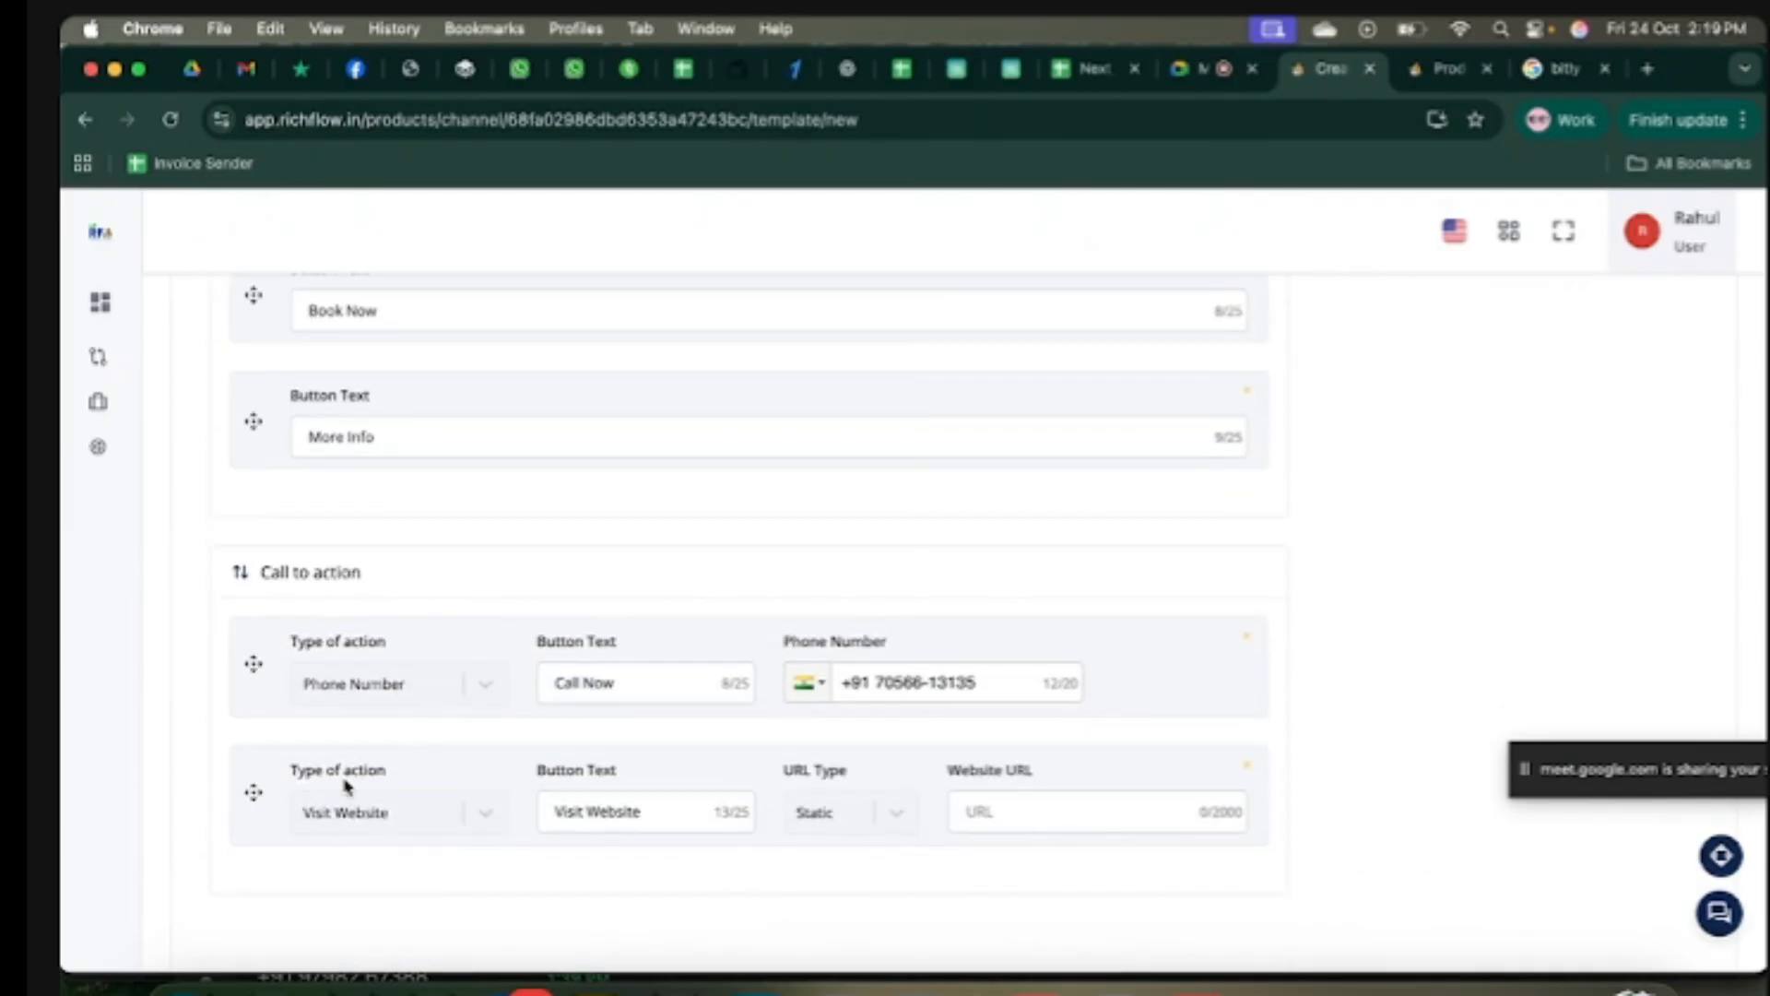
click(1222, 757)
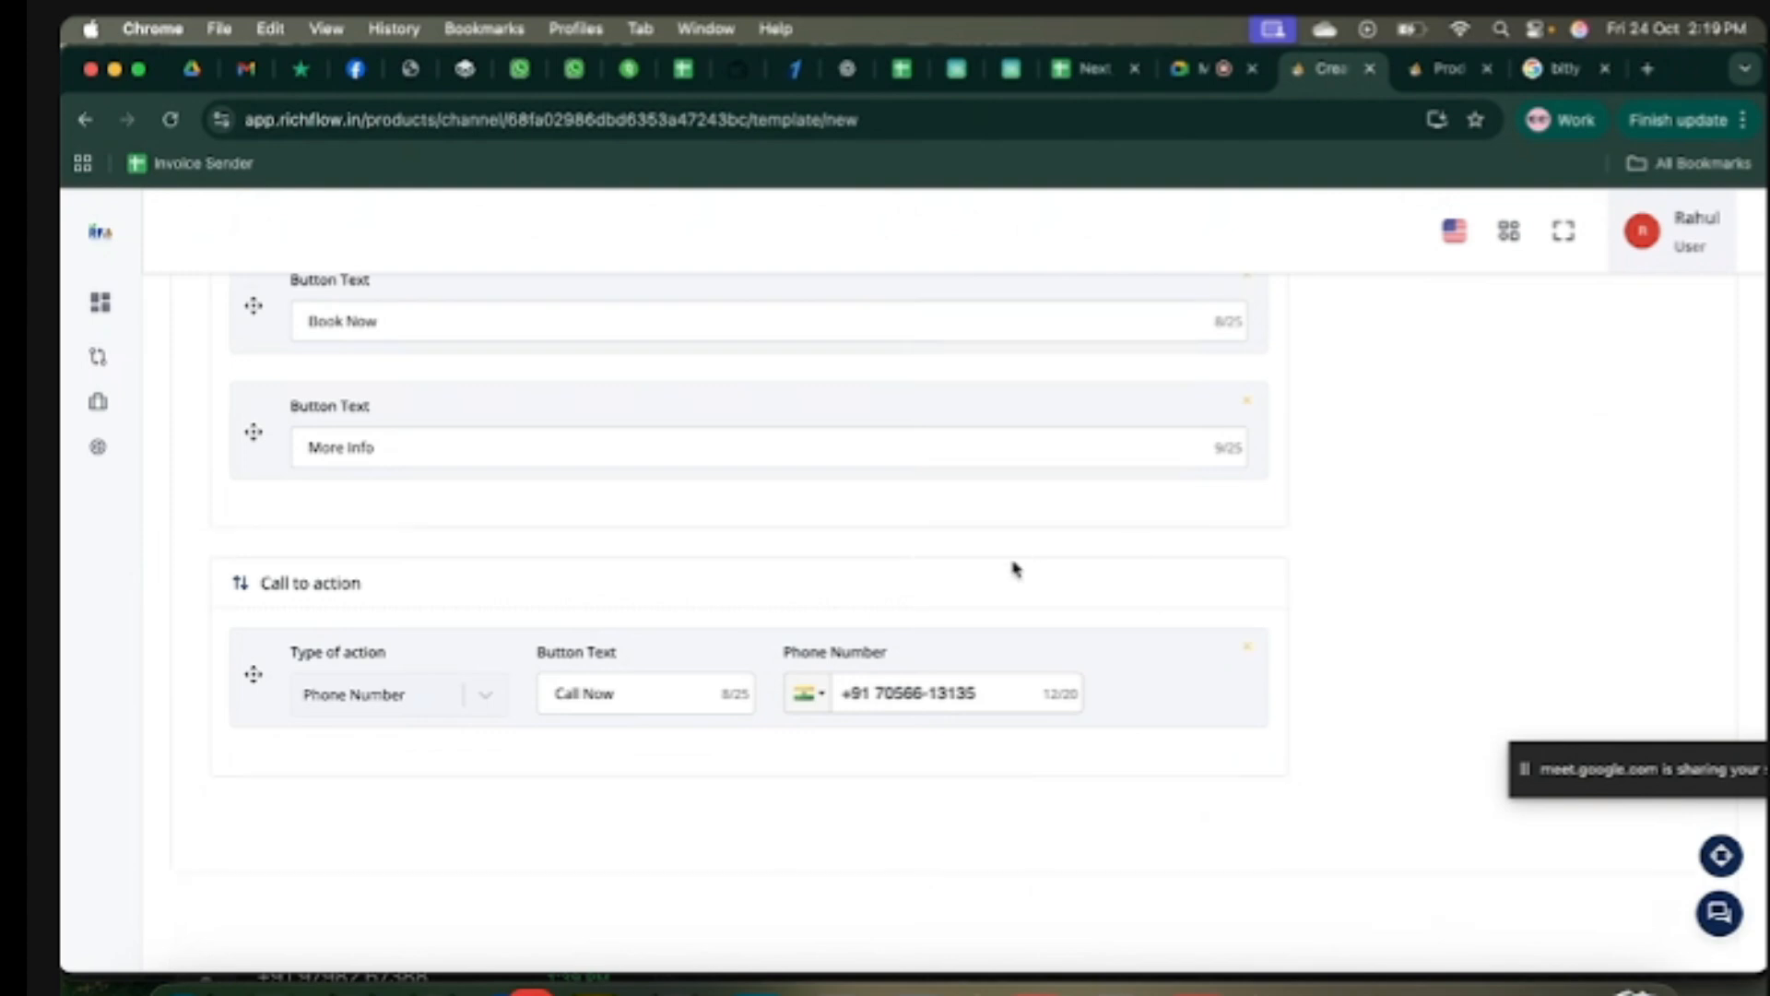
scroll(1015, 567, up, 3)
scroll(1014, 569, up, 6)
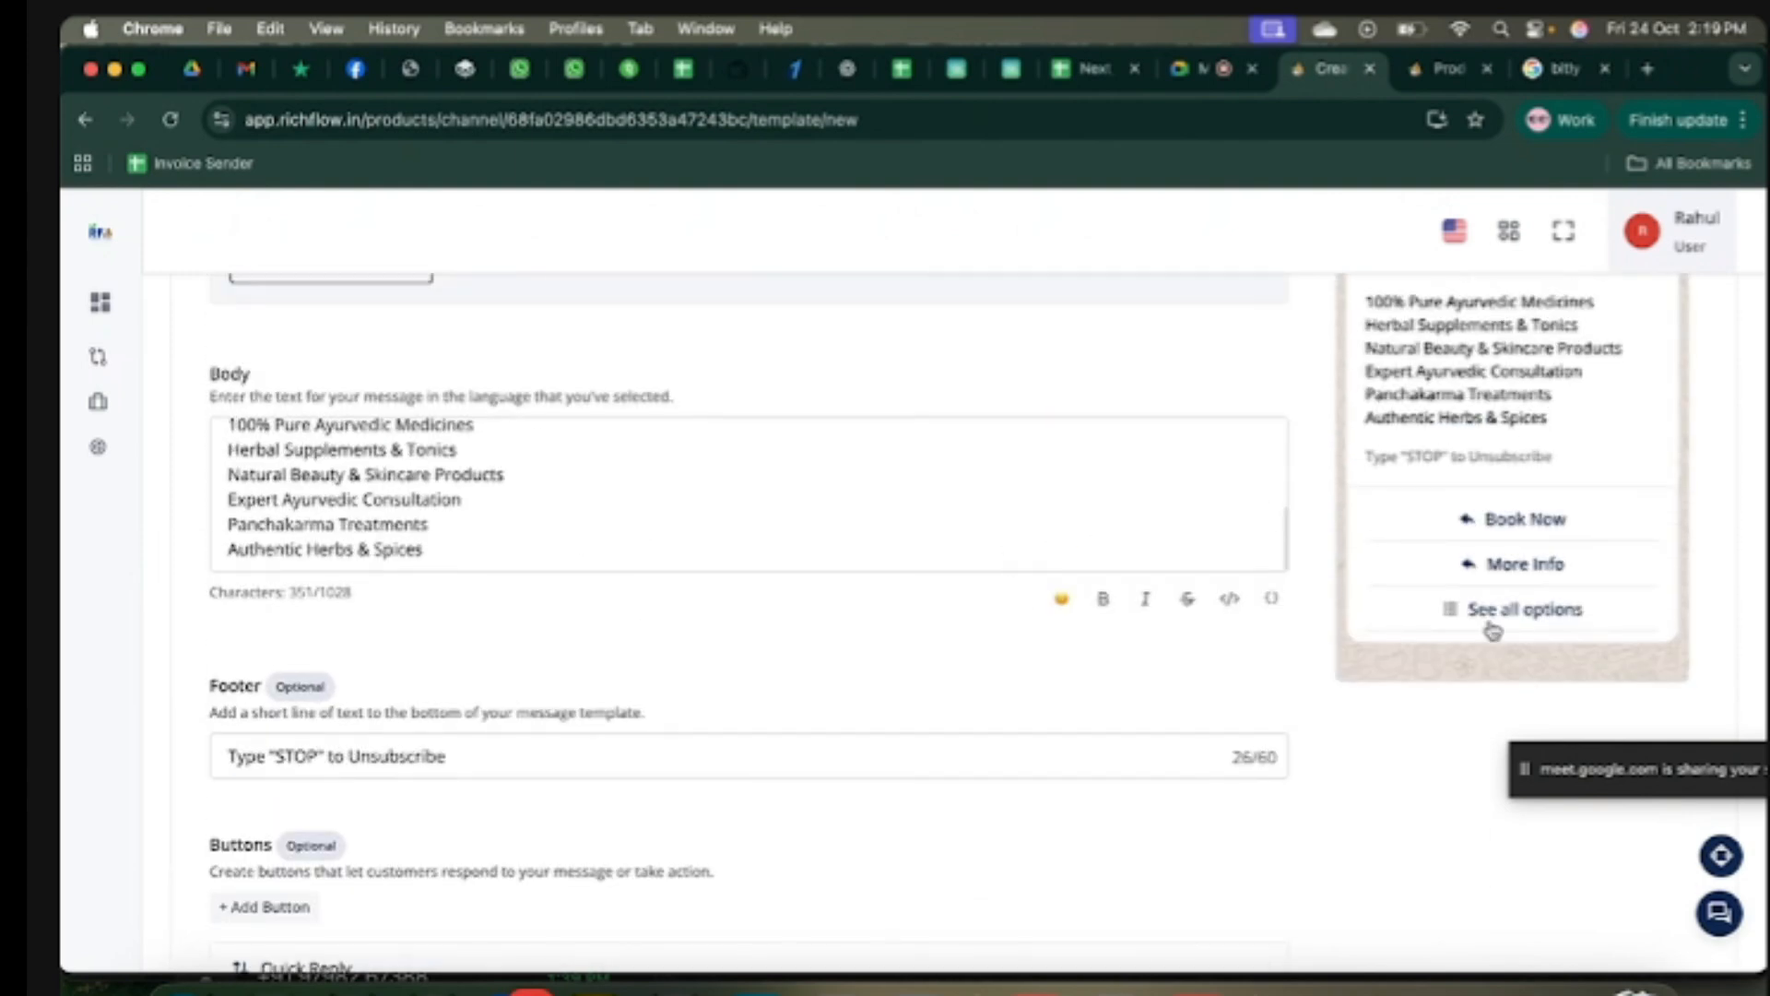
click(1519, 612)
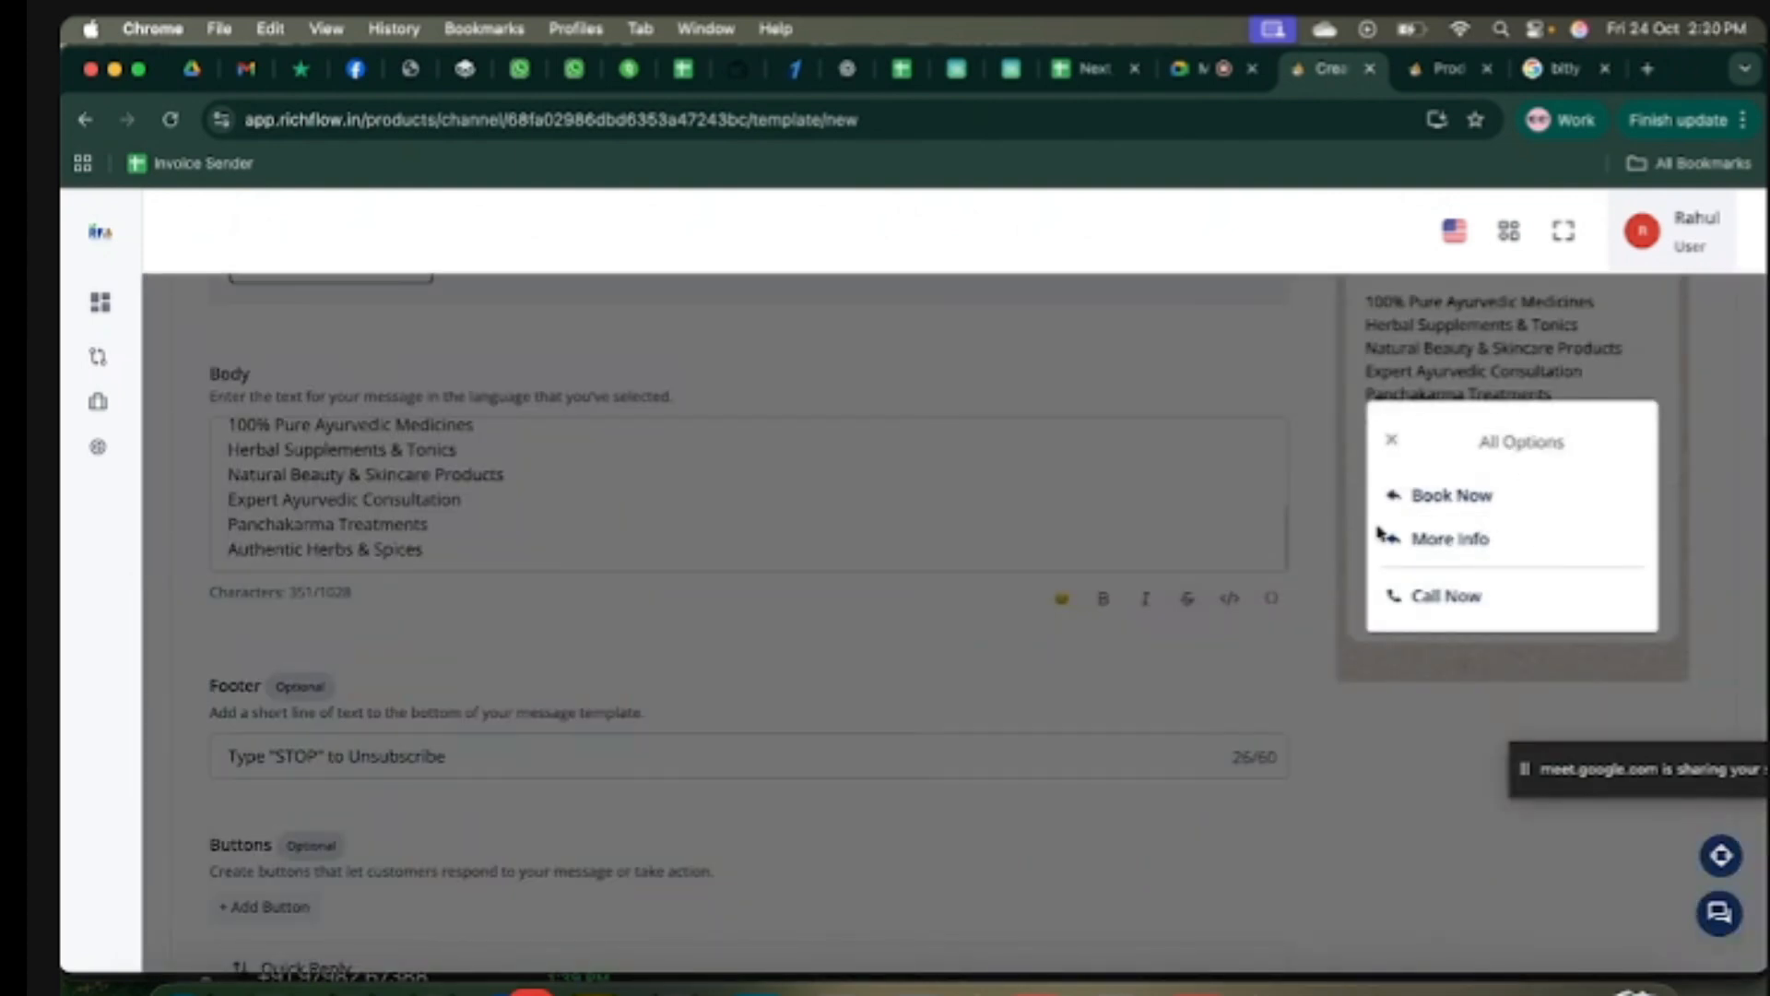
click(1393, 448)
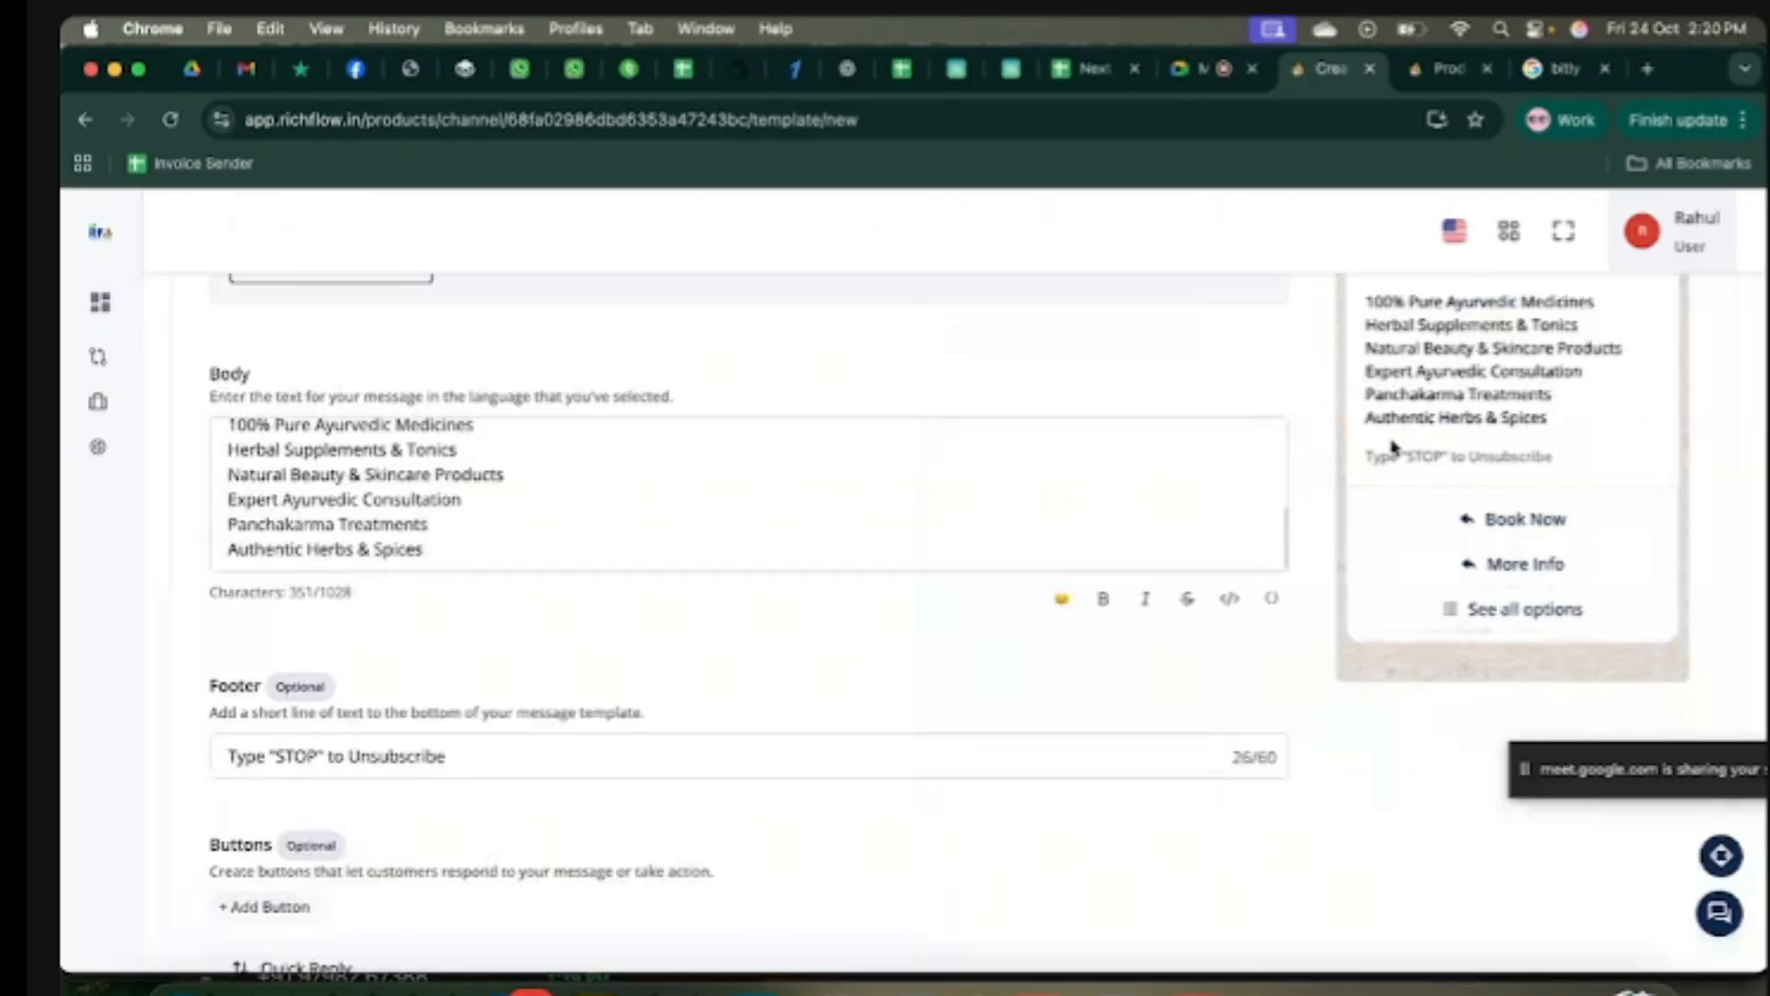
scroll(950, 799, down, 2)
scroll(954, 798, up, 10)
scroll(955, 799, up, 1)
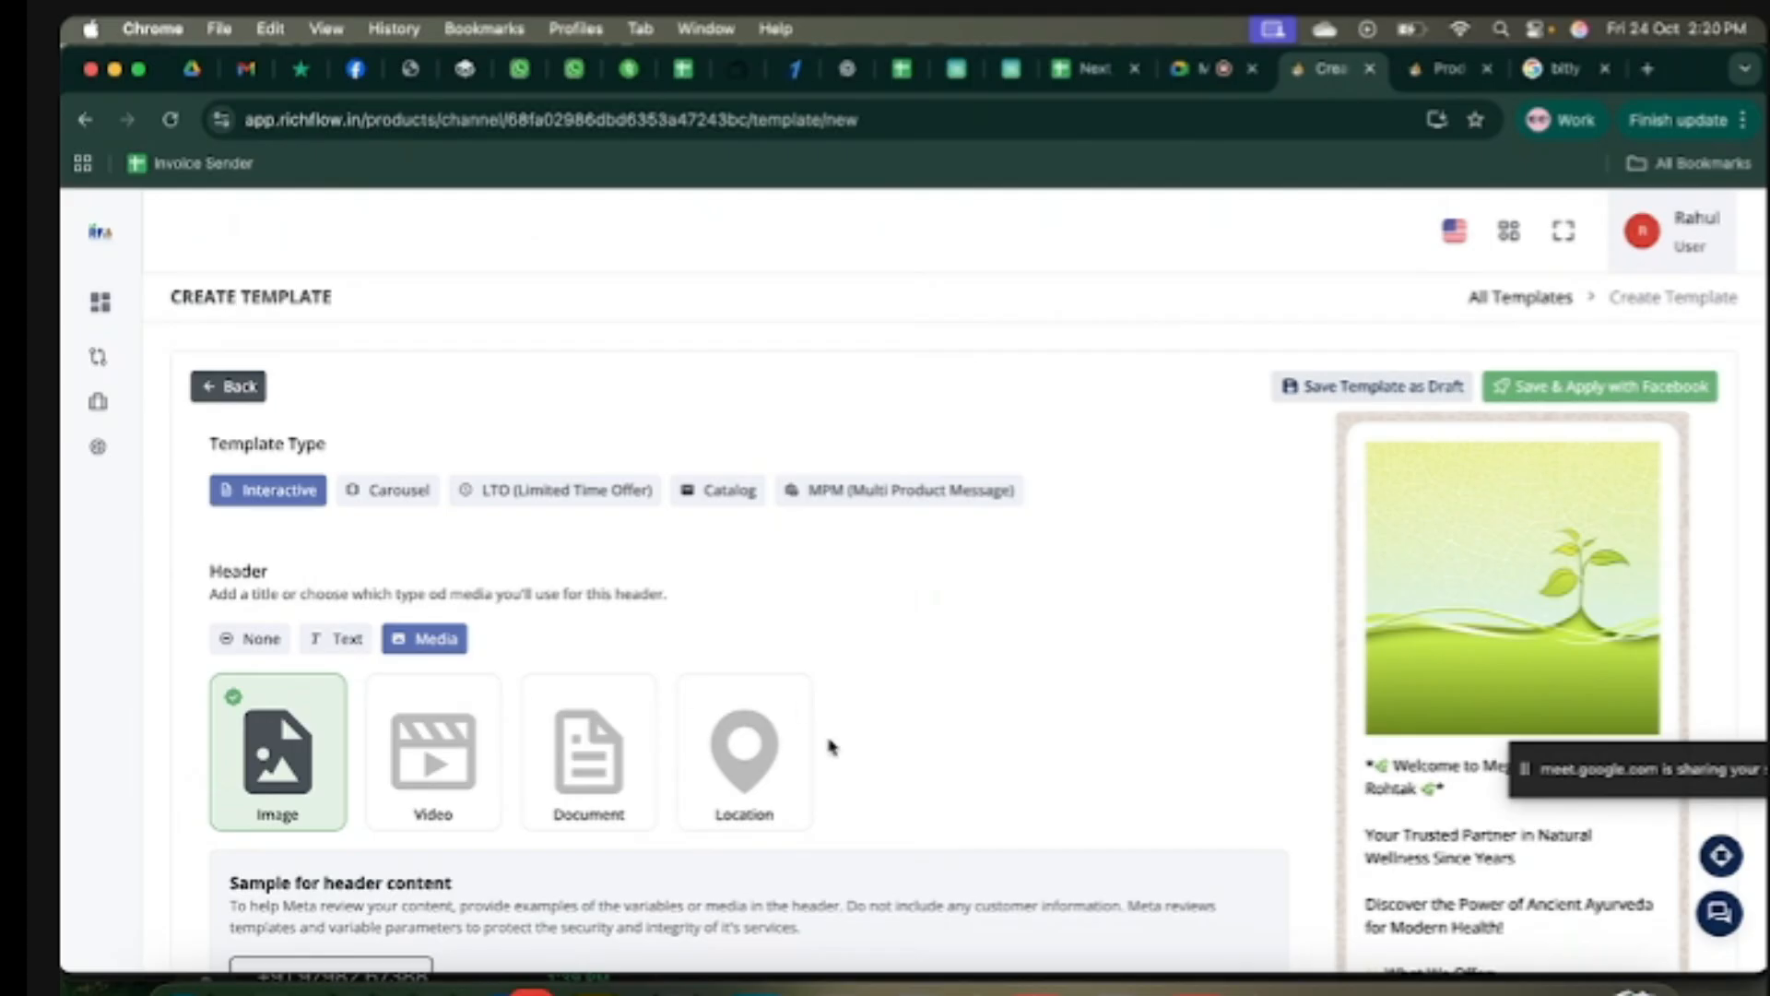
scroll(1042, 722, down, 3)
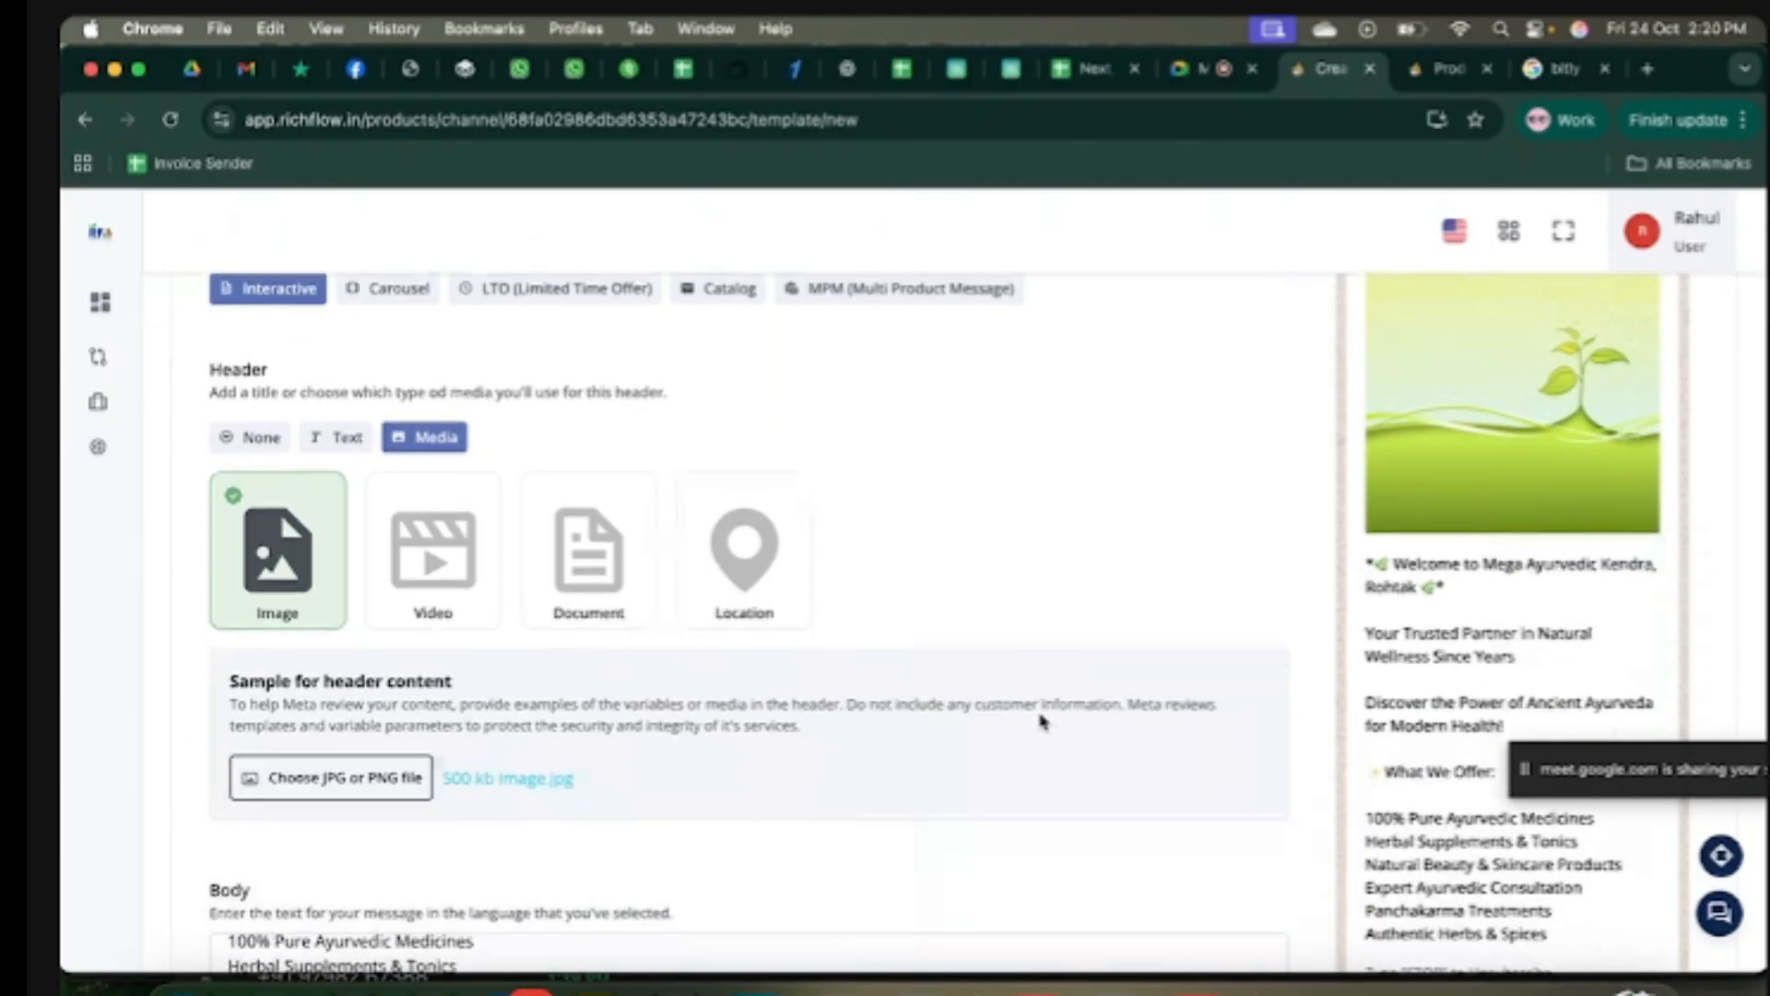
scroll(1042, 722, down, 2)
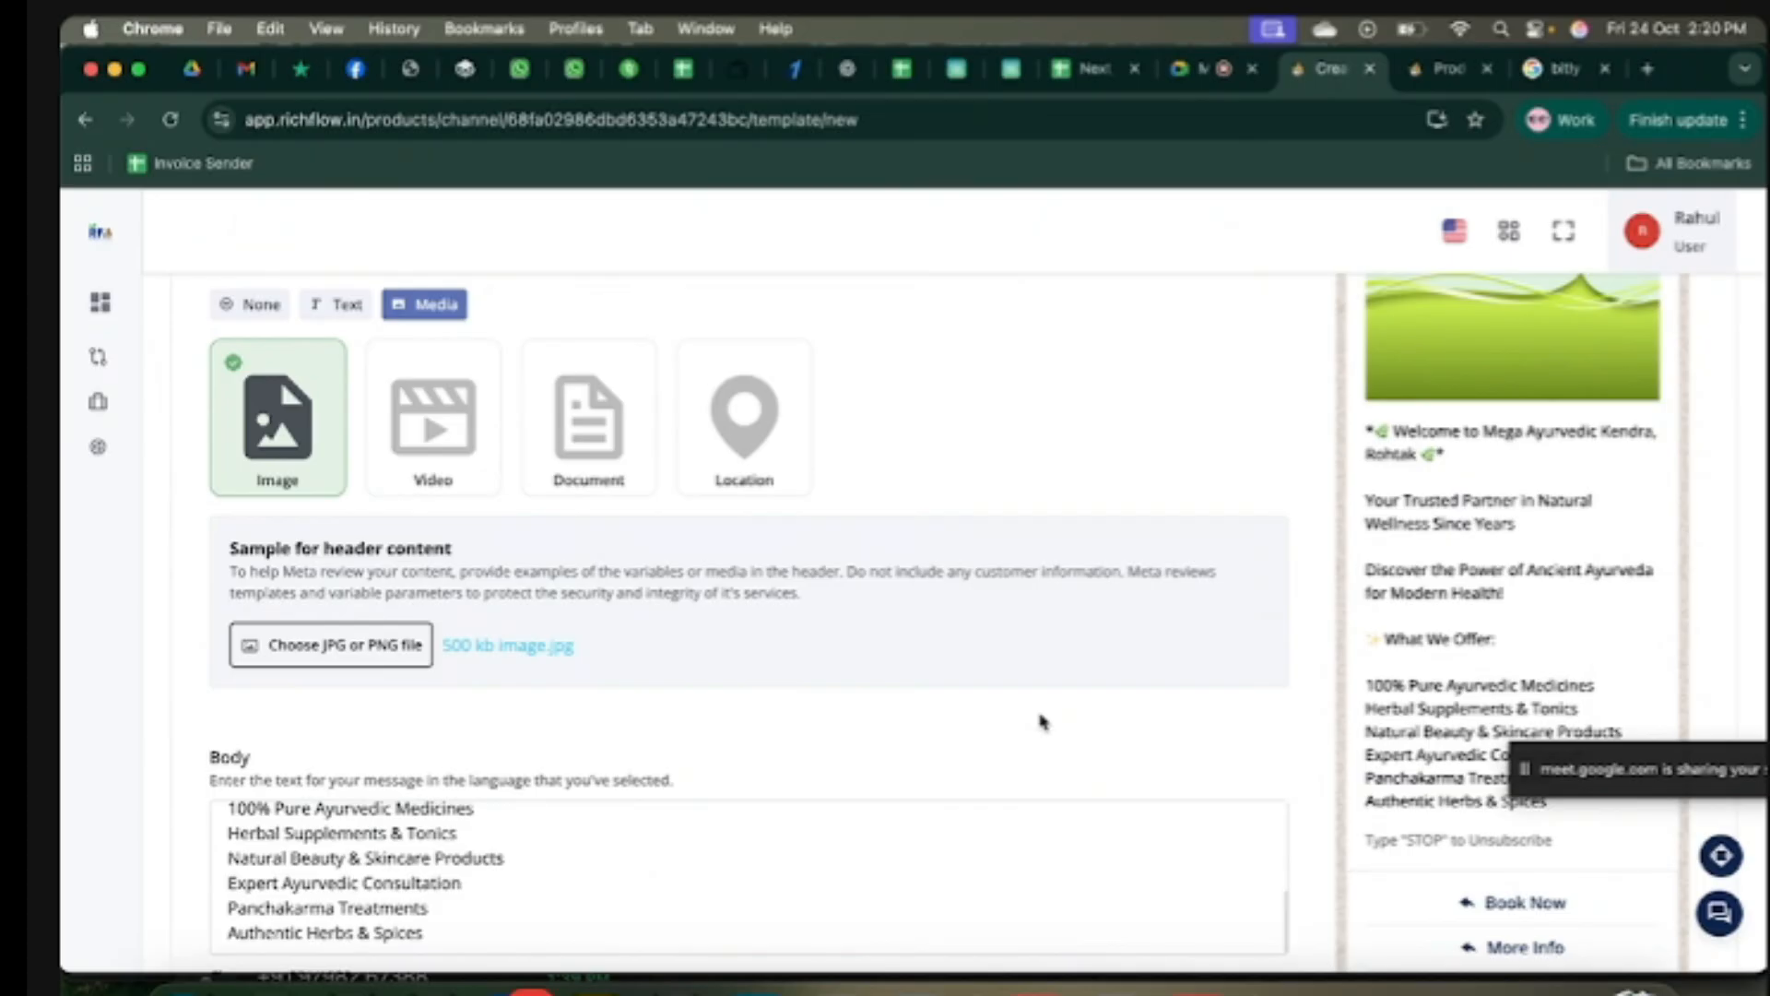
scroll(1042, 722, down, 2)
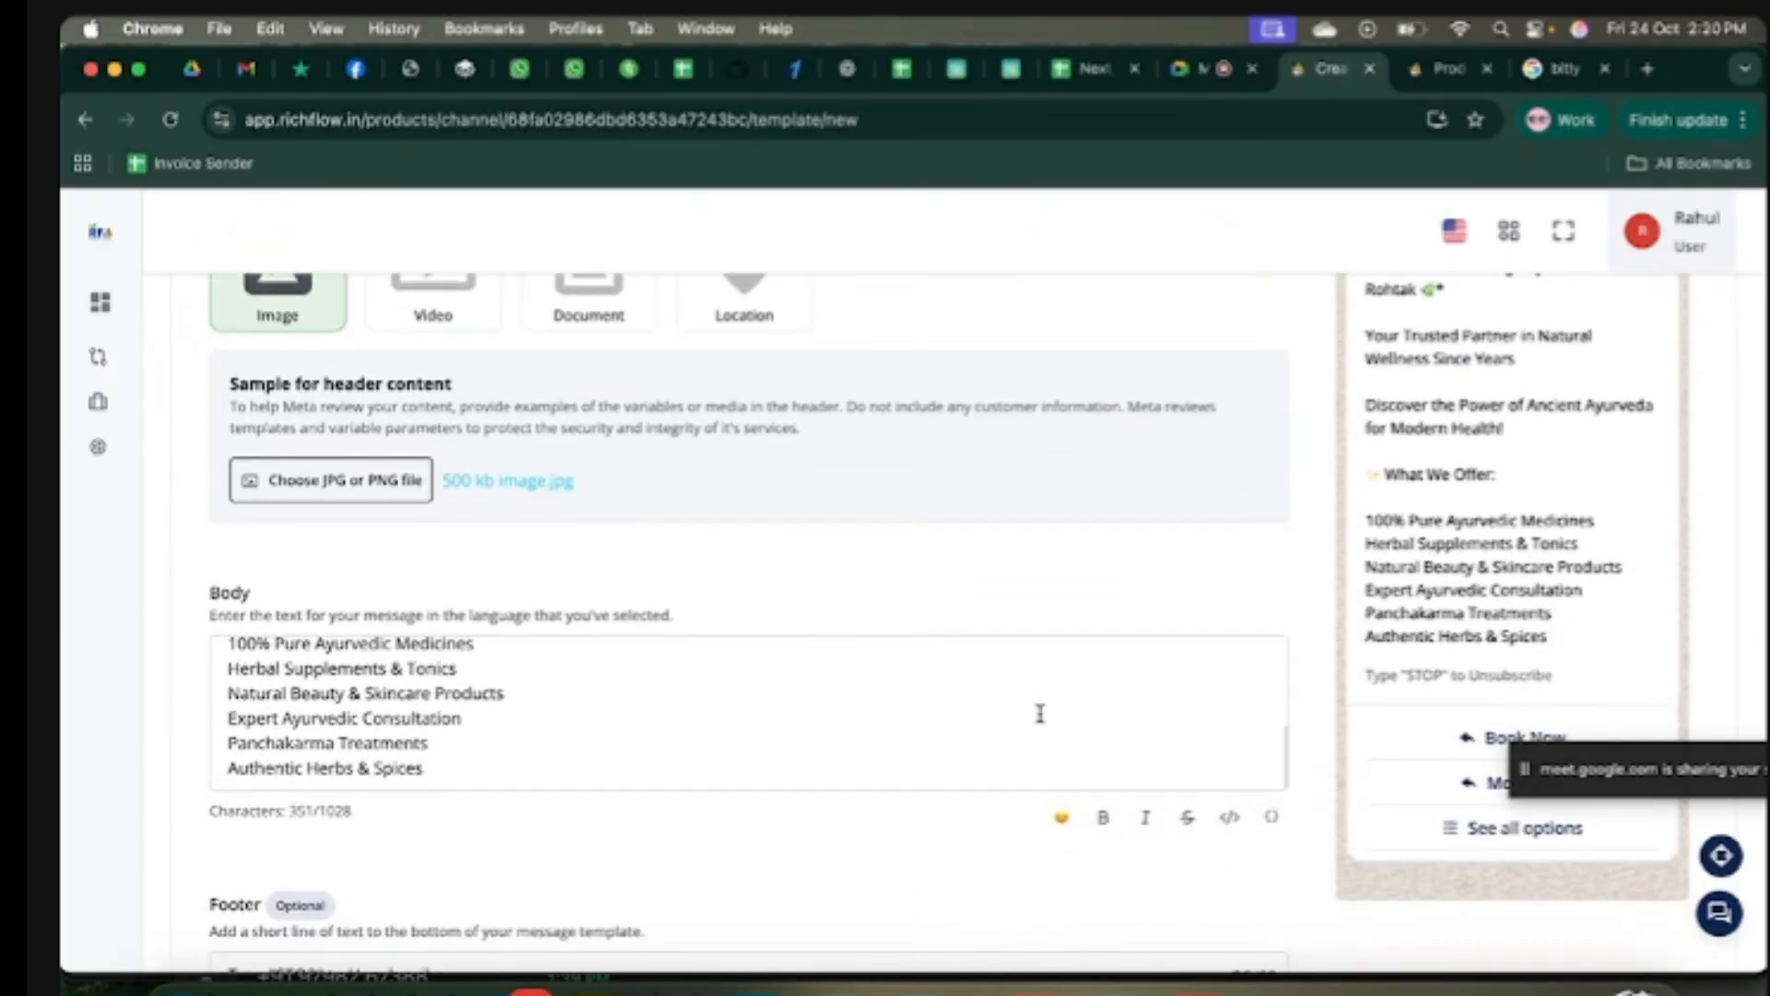
scroll(1041, 713, up, 5)
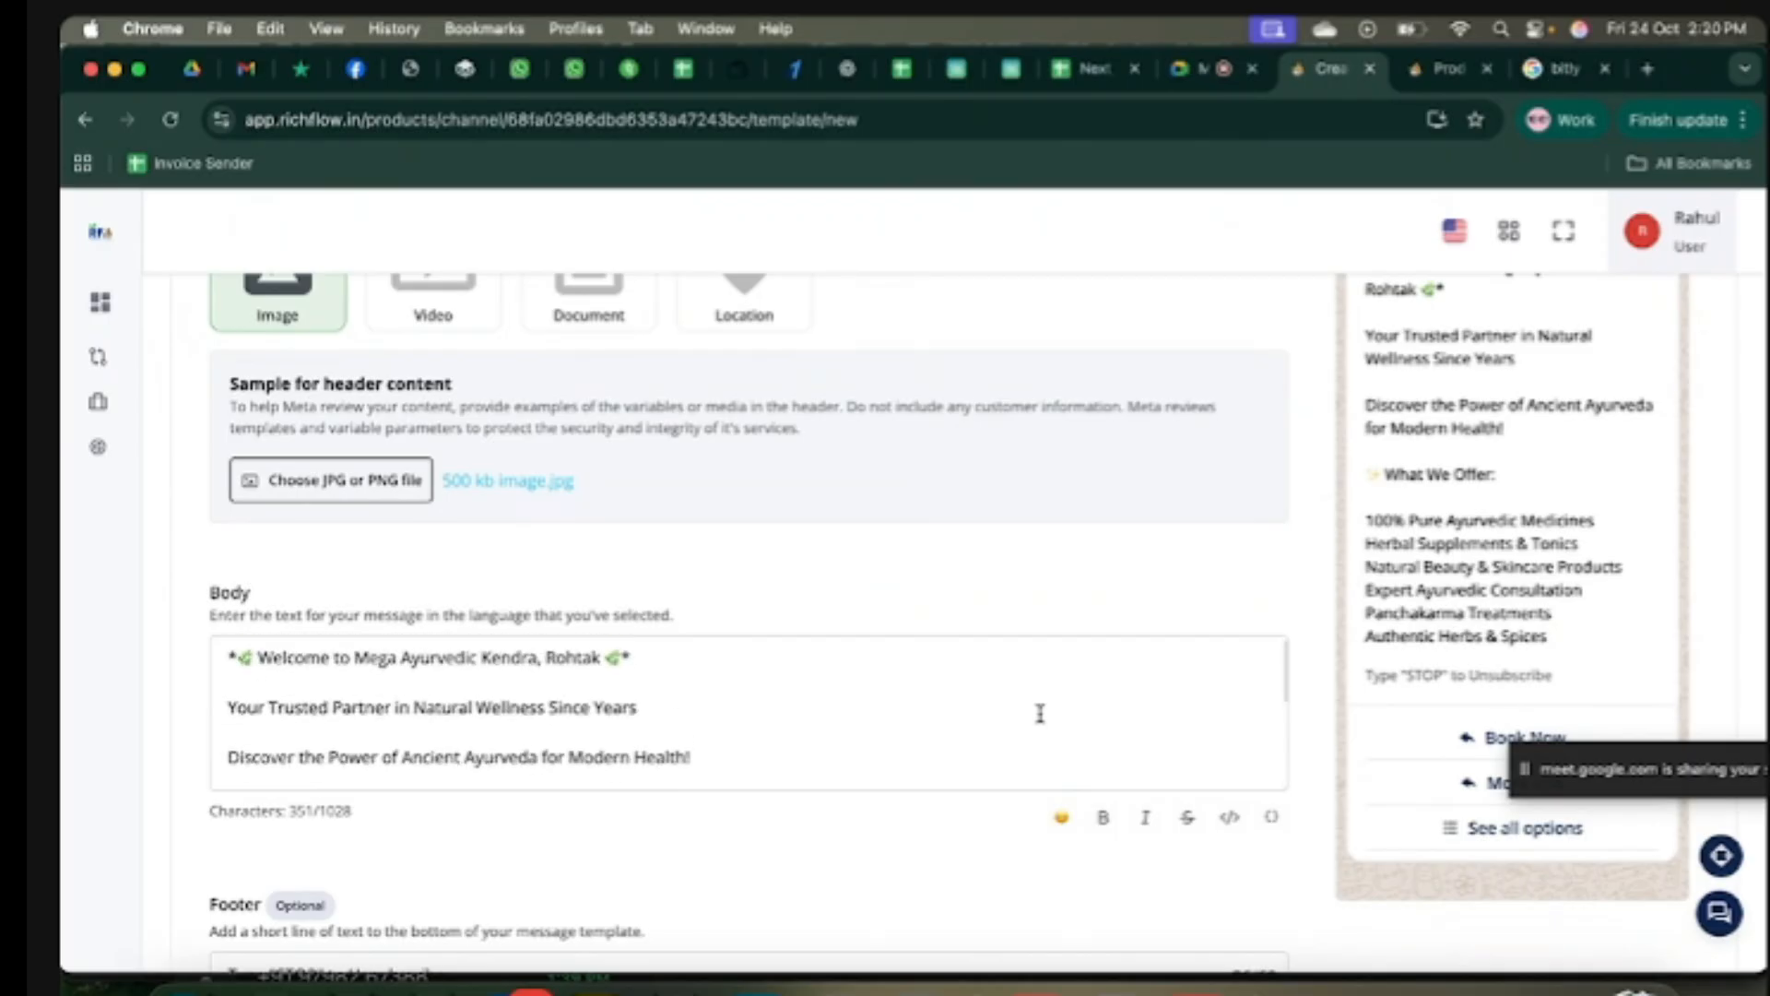
scroll(928, 573, up, 3)
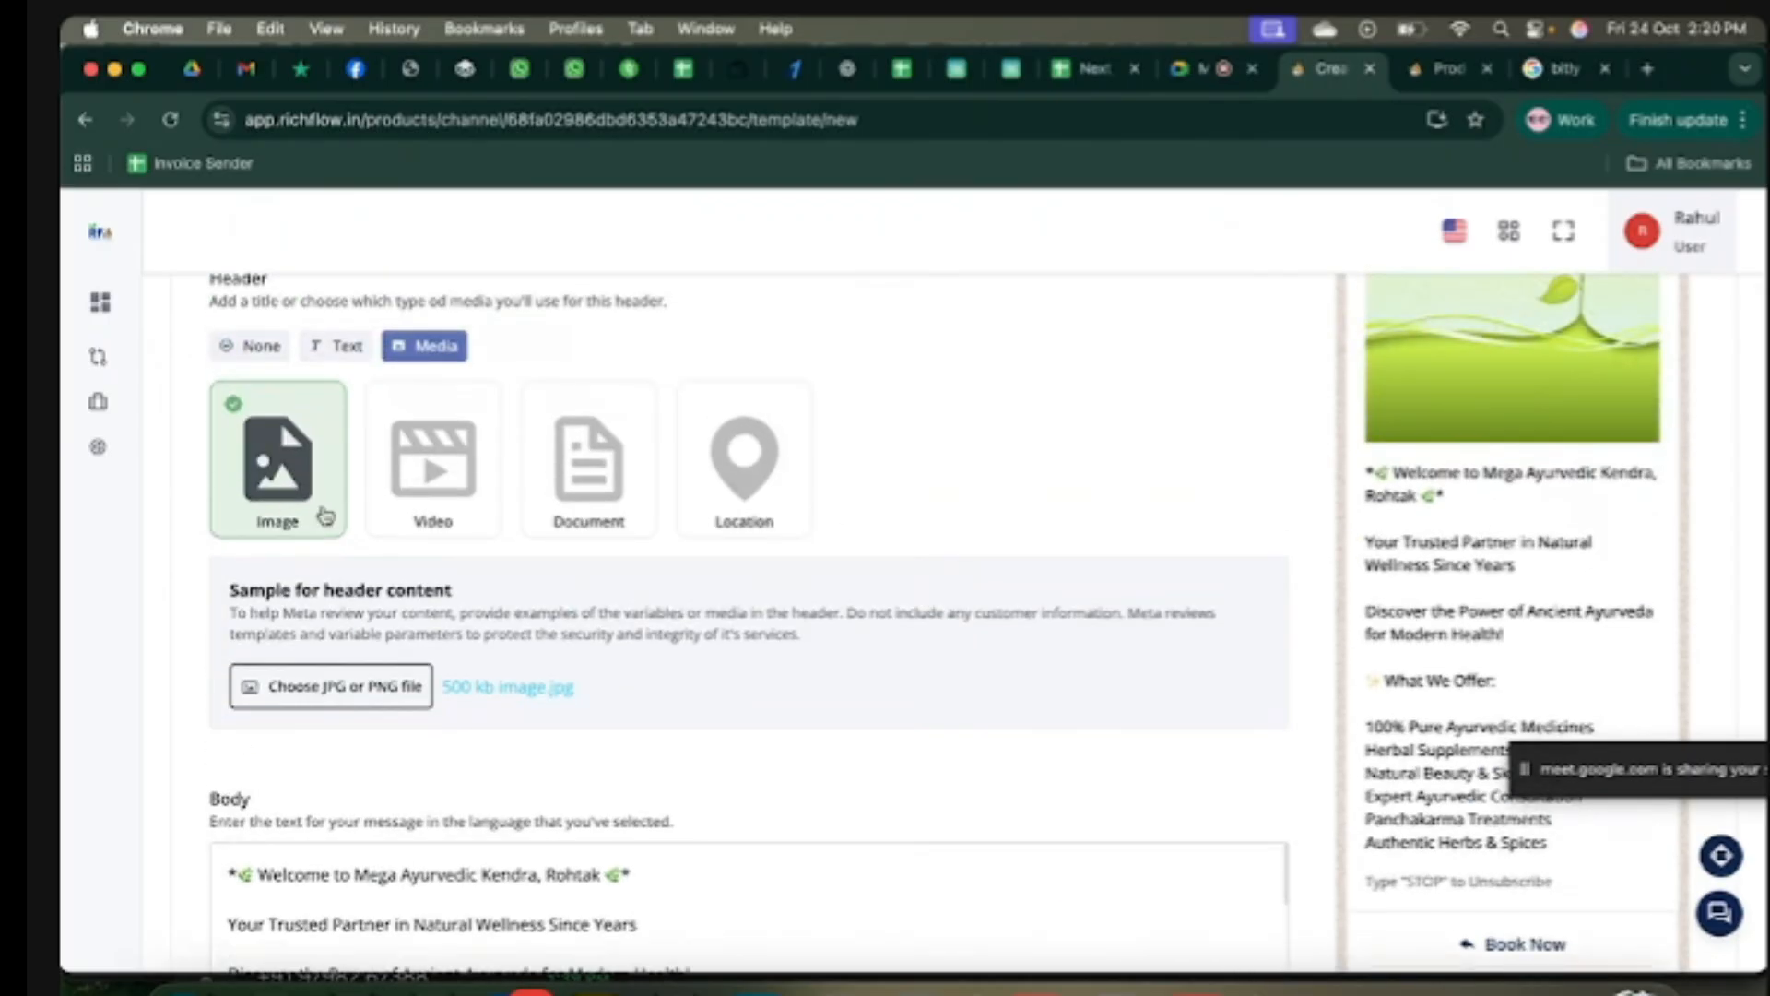
scroll(779, 486, up, 3)
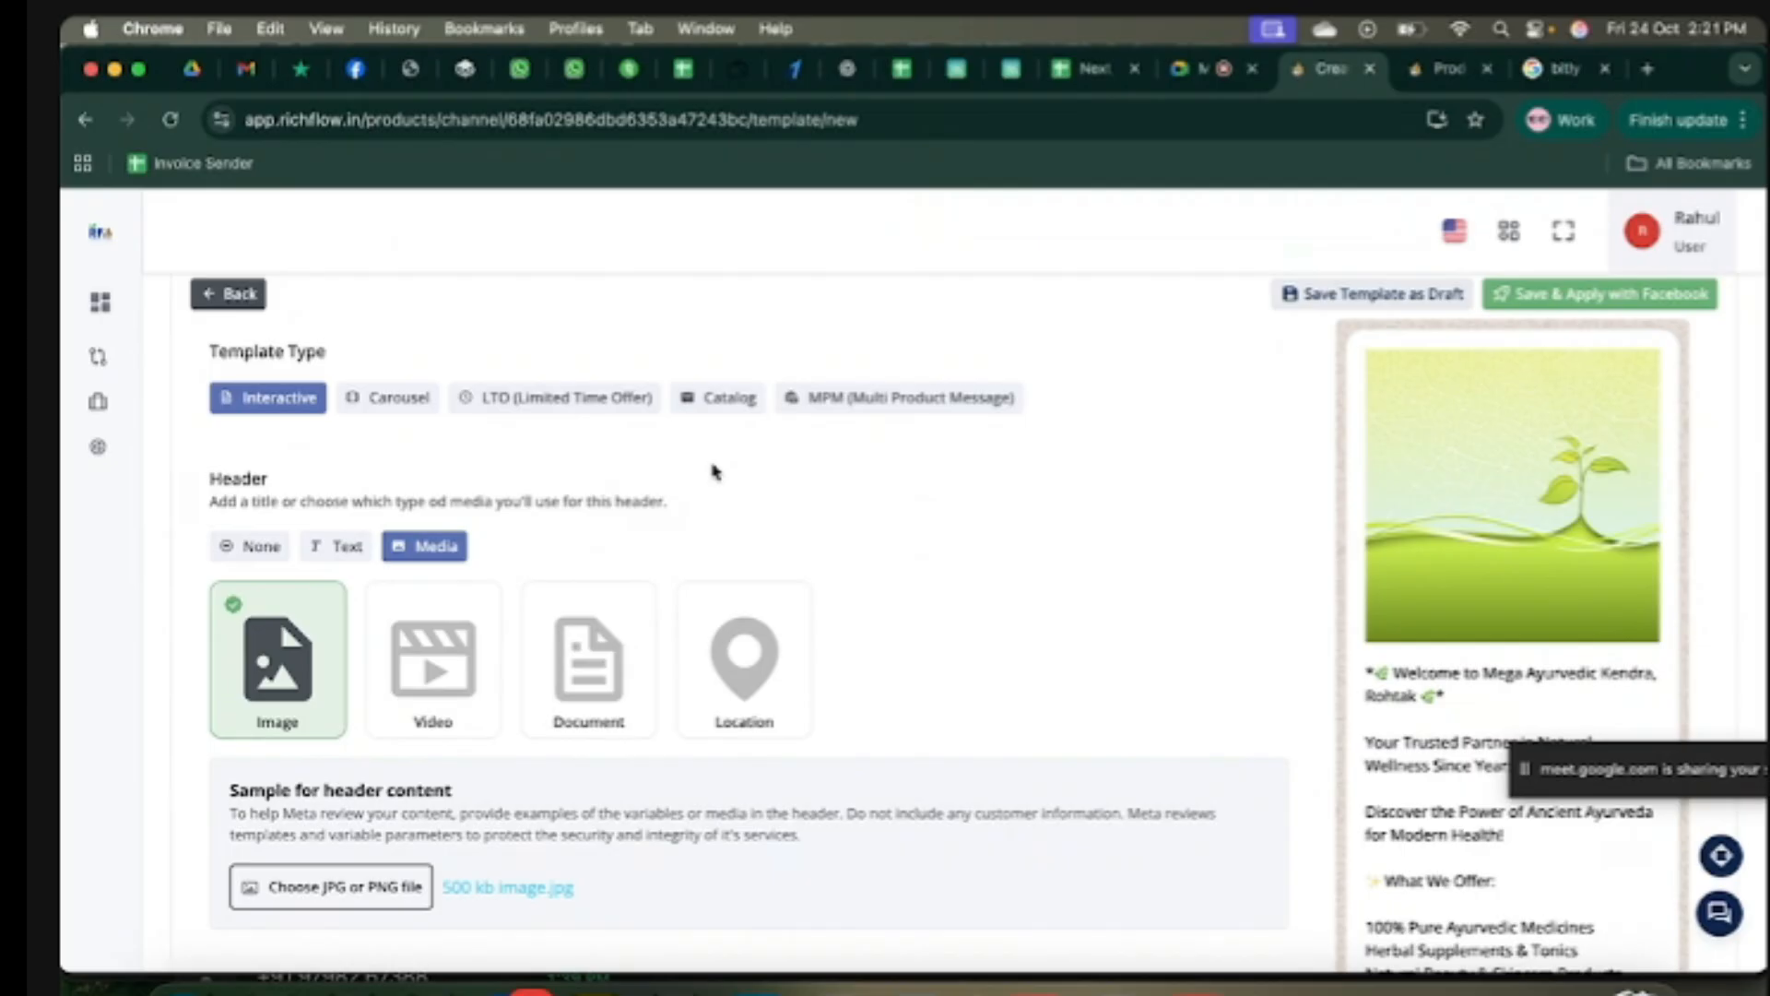
click(390, 404)
scroll(918, 495, down, 12)
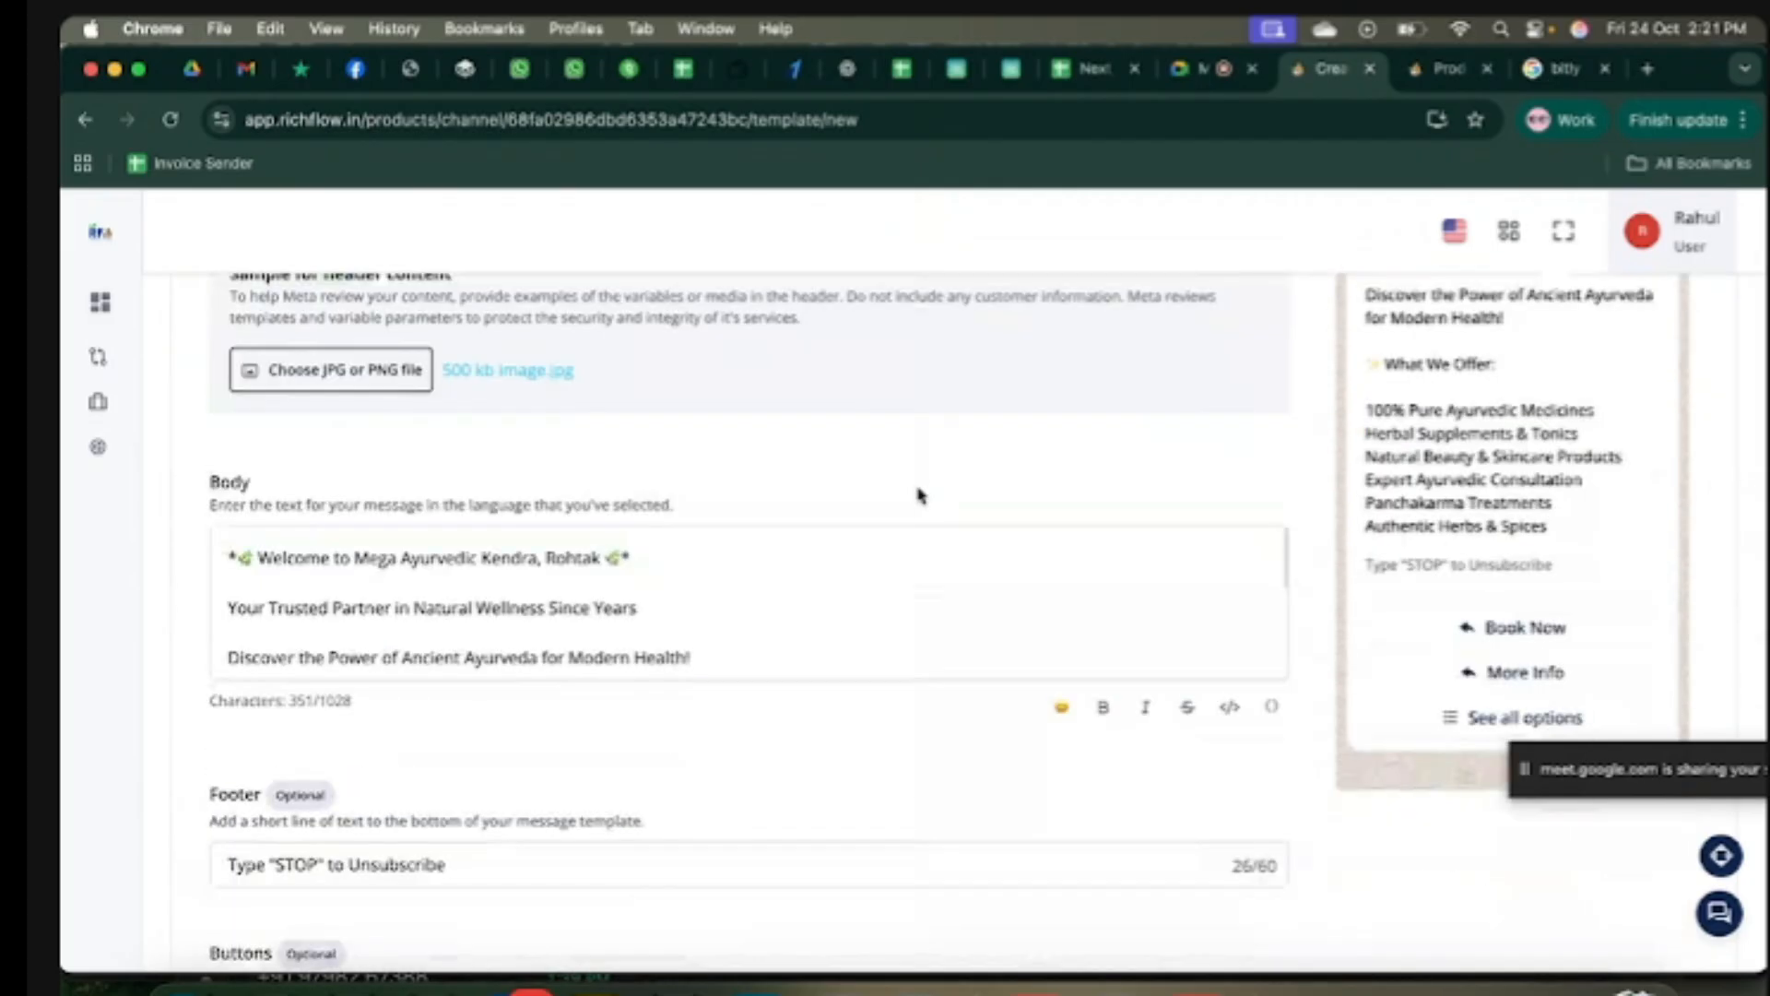
scroll(918, 494, up, 15)
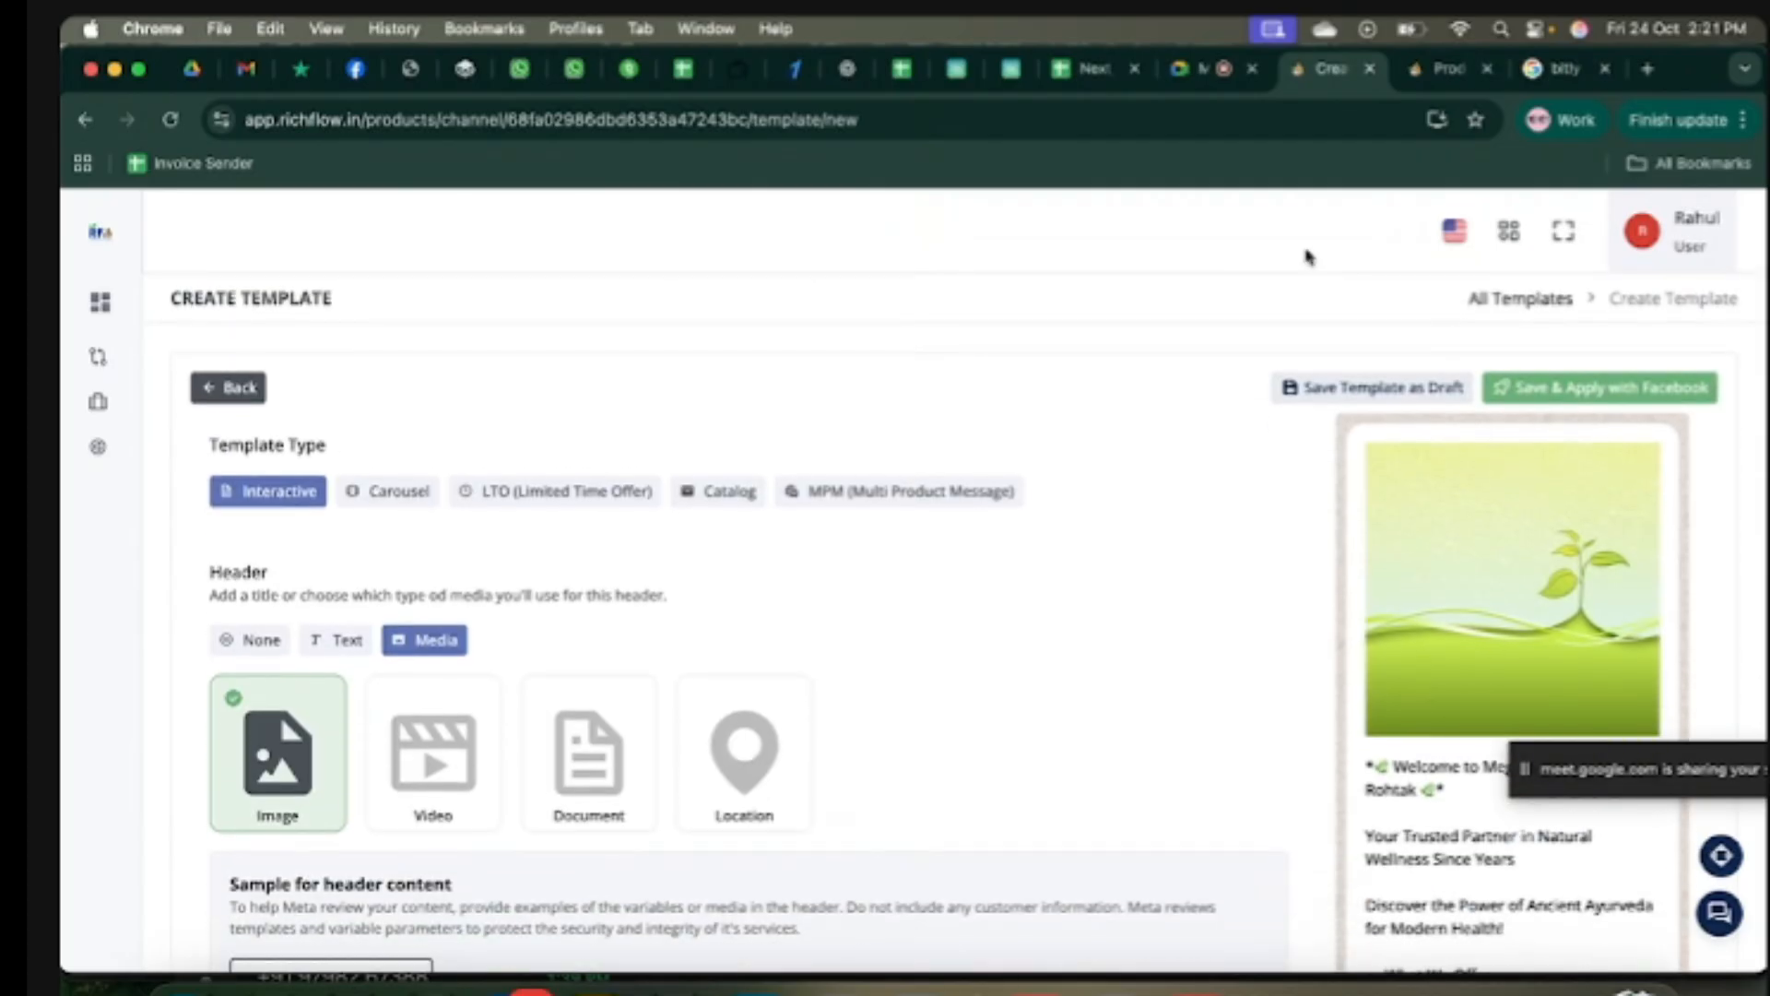
Step: Submit the welcome template via Save & Apply with Facebook, then sync templates to show Approved
click(1628, 389)
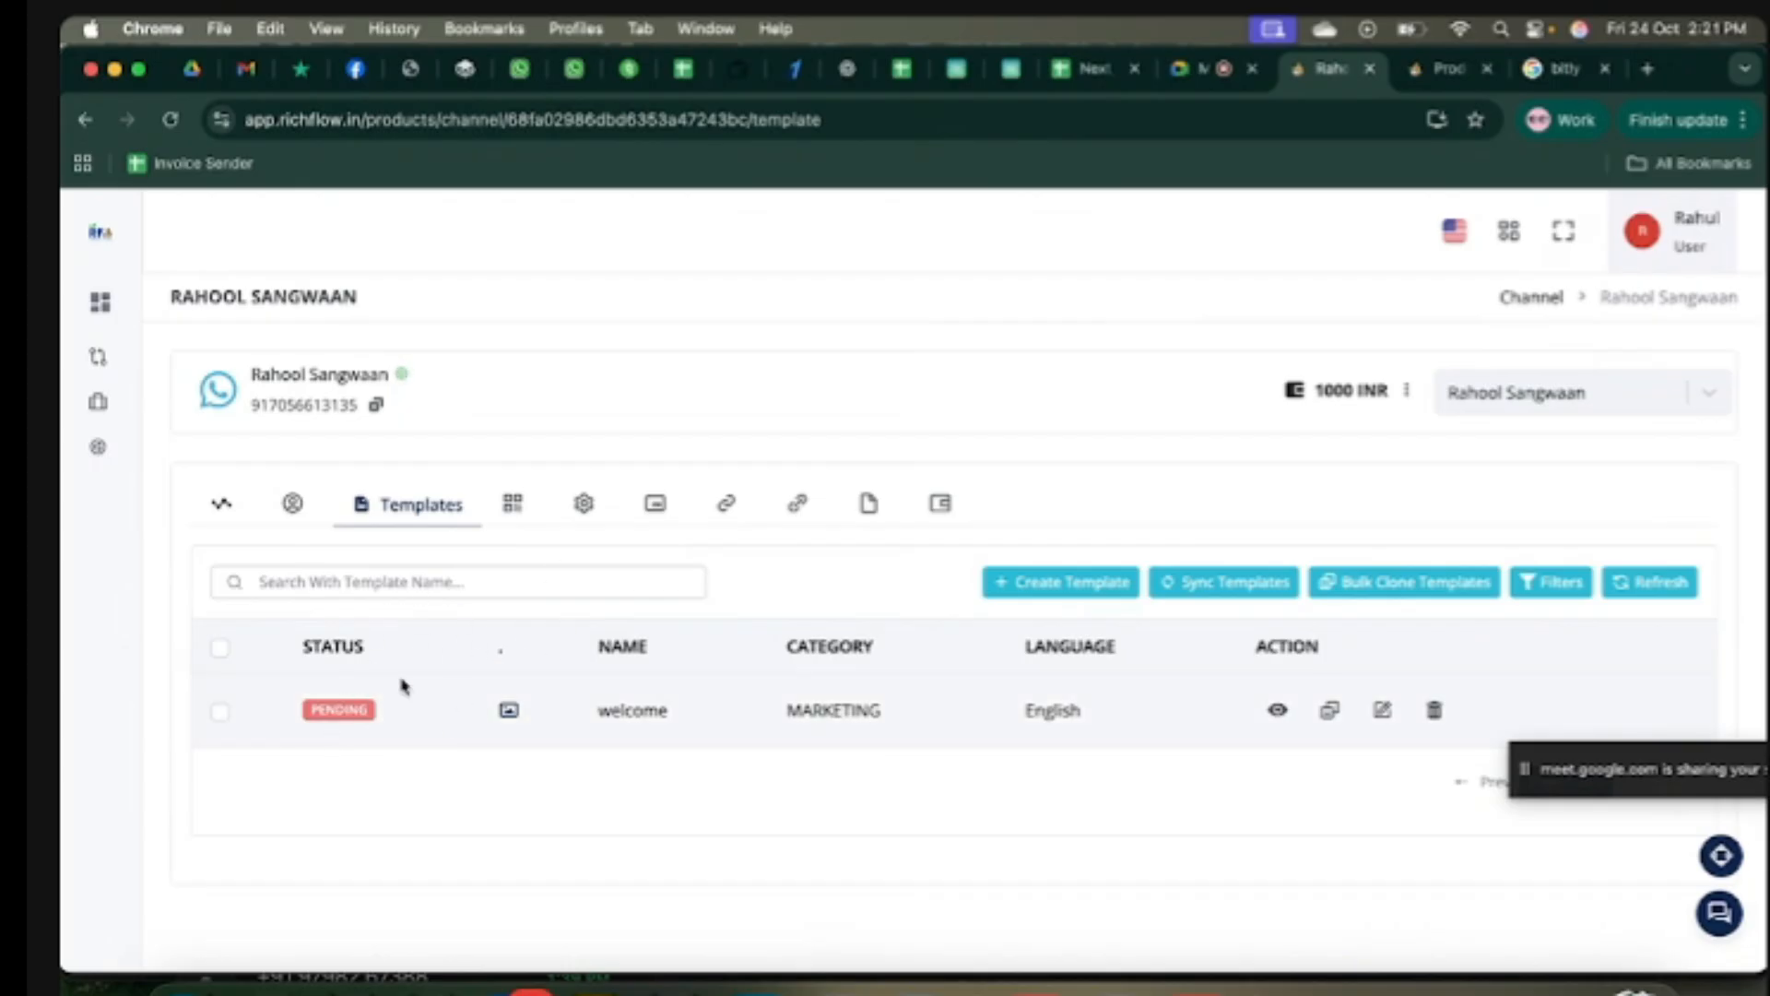
click(1224, 584)
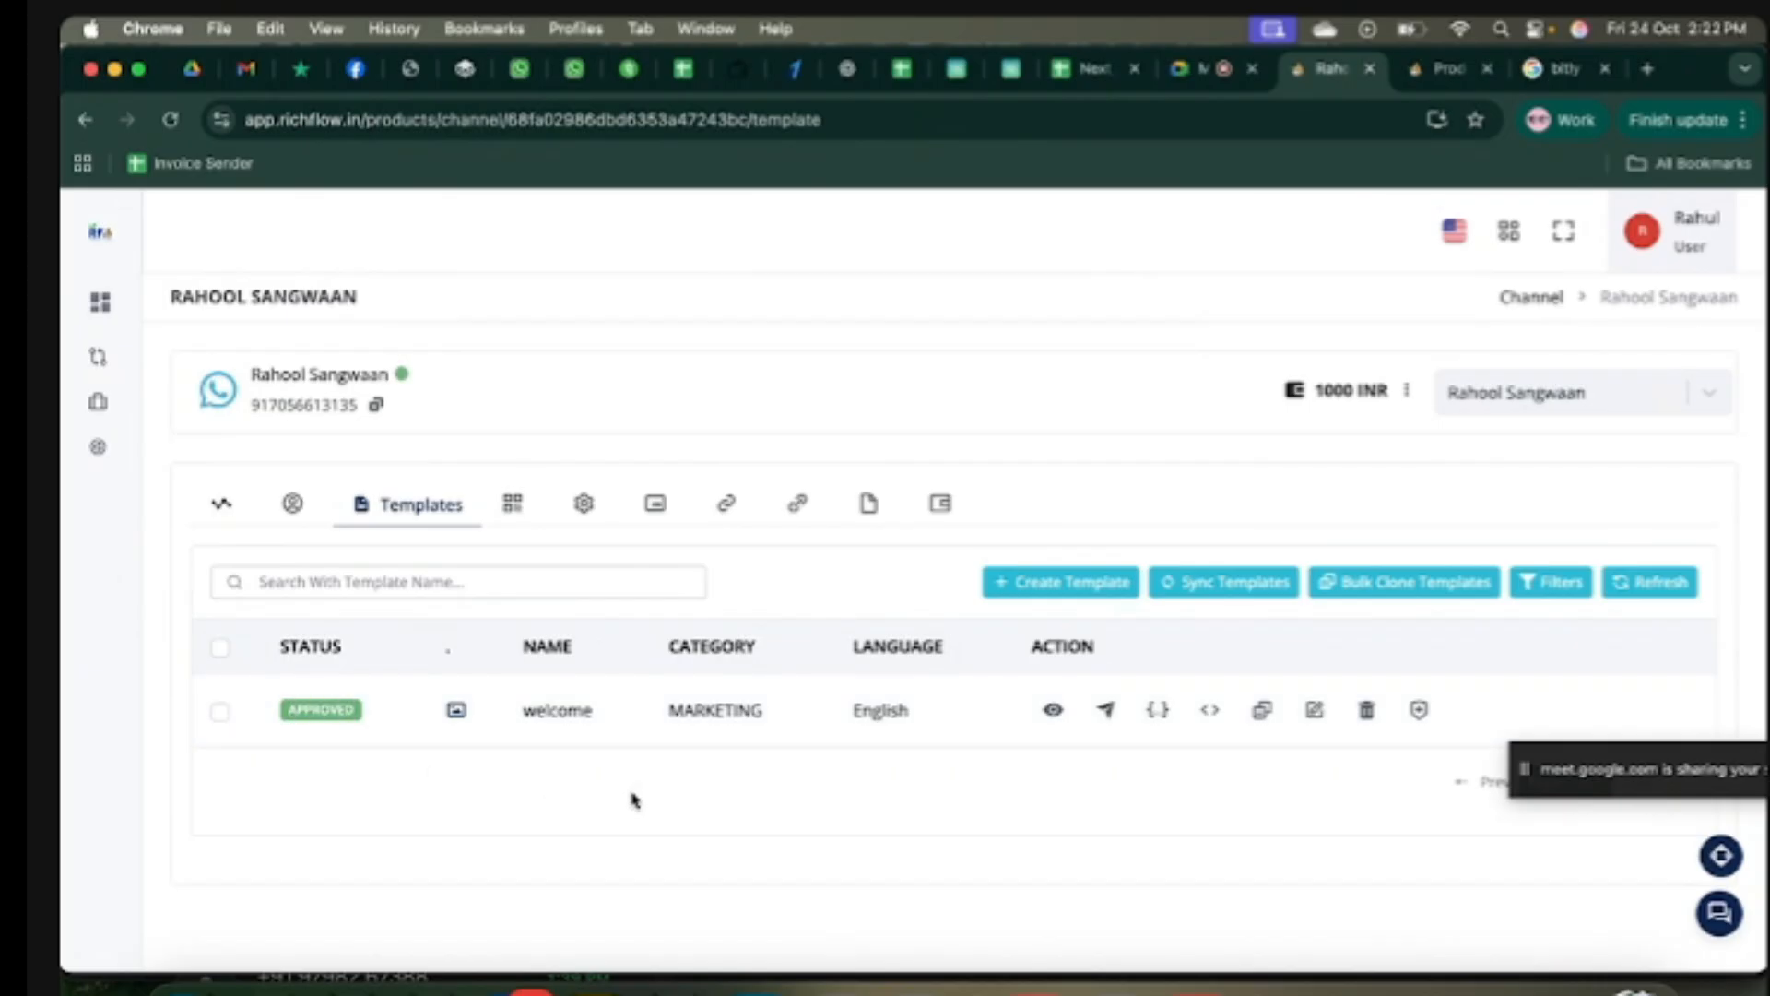
Step: Set up a test send with the recipient's phone number and '500 kb image.jpg' as header image
click(1105, 712)
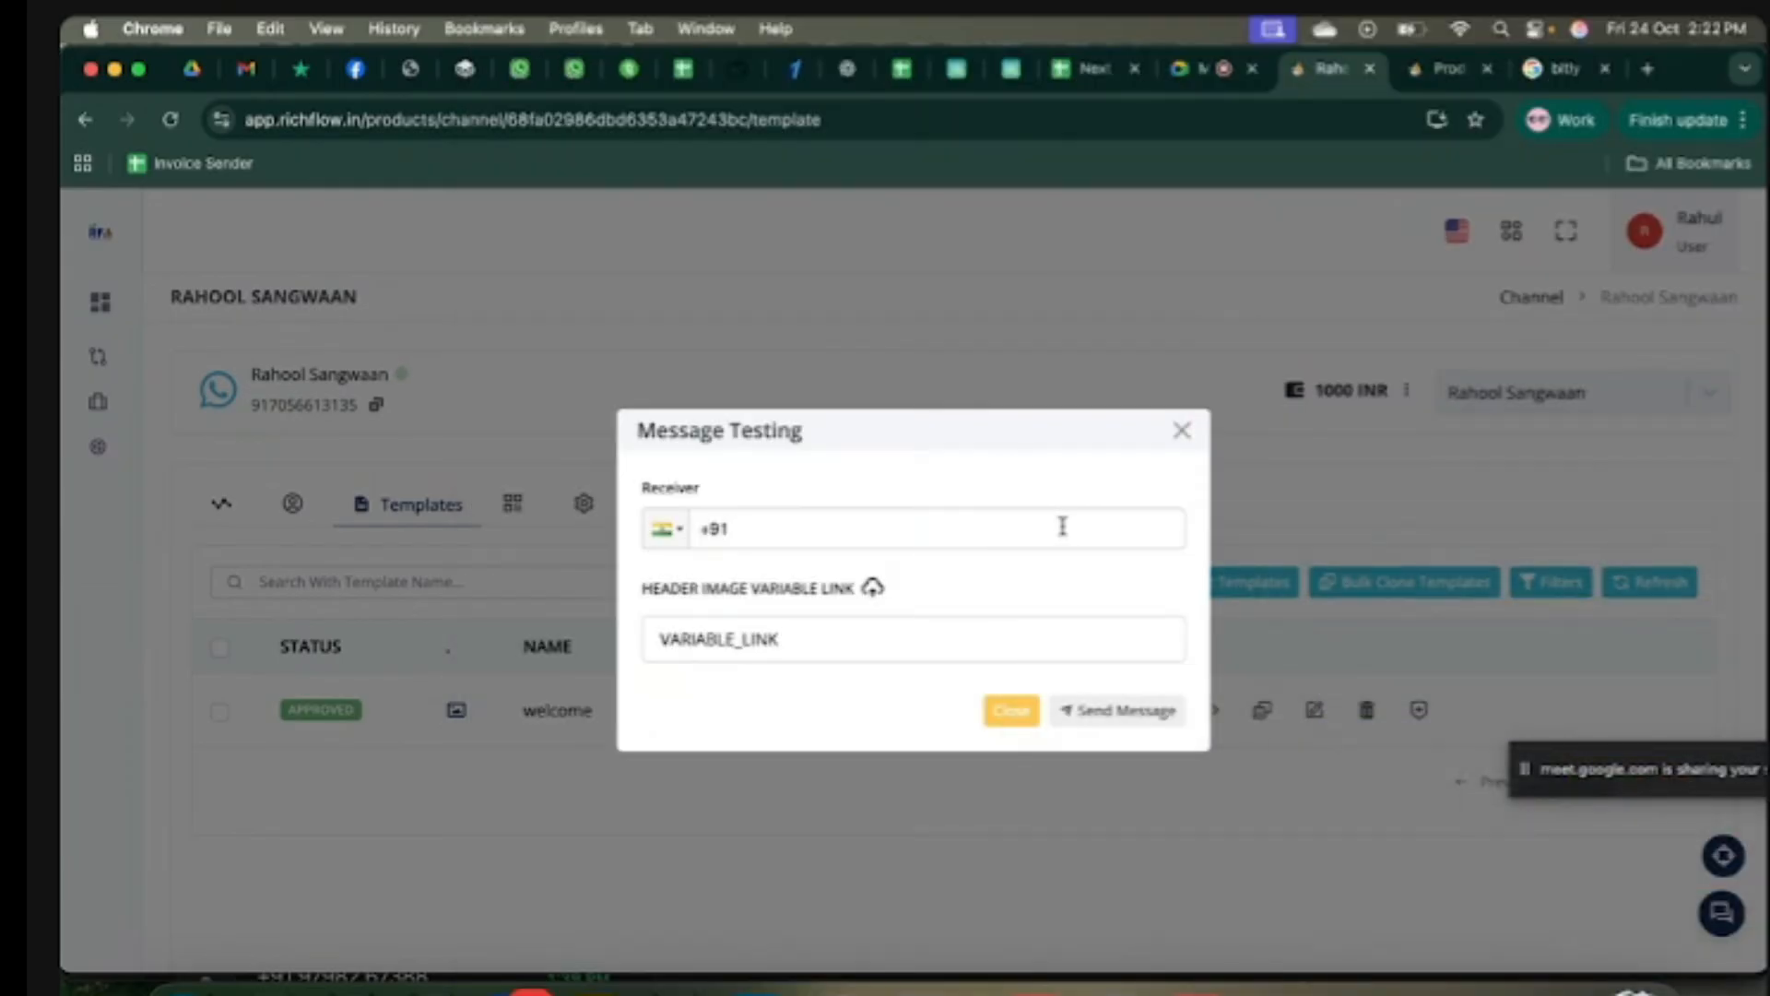
drag(688, 593, 802, 592)
click(800, 604)
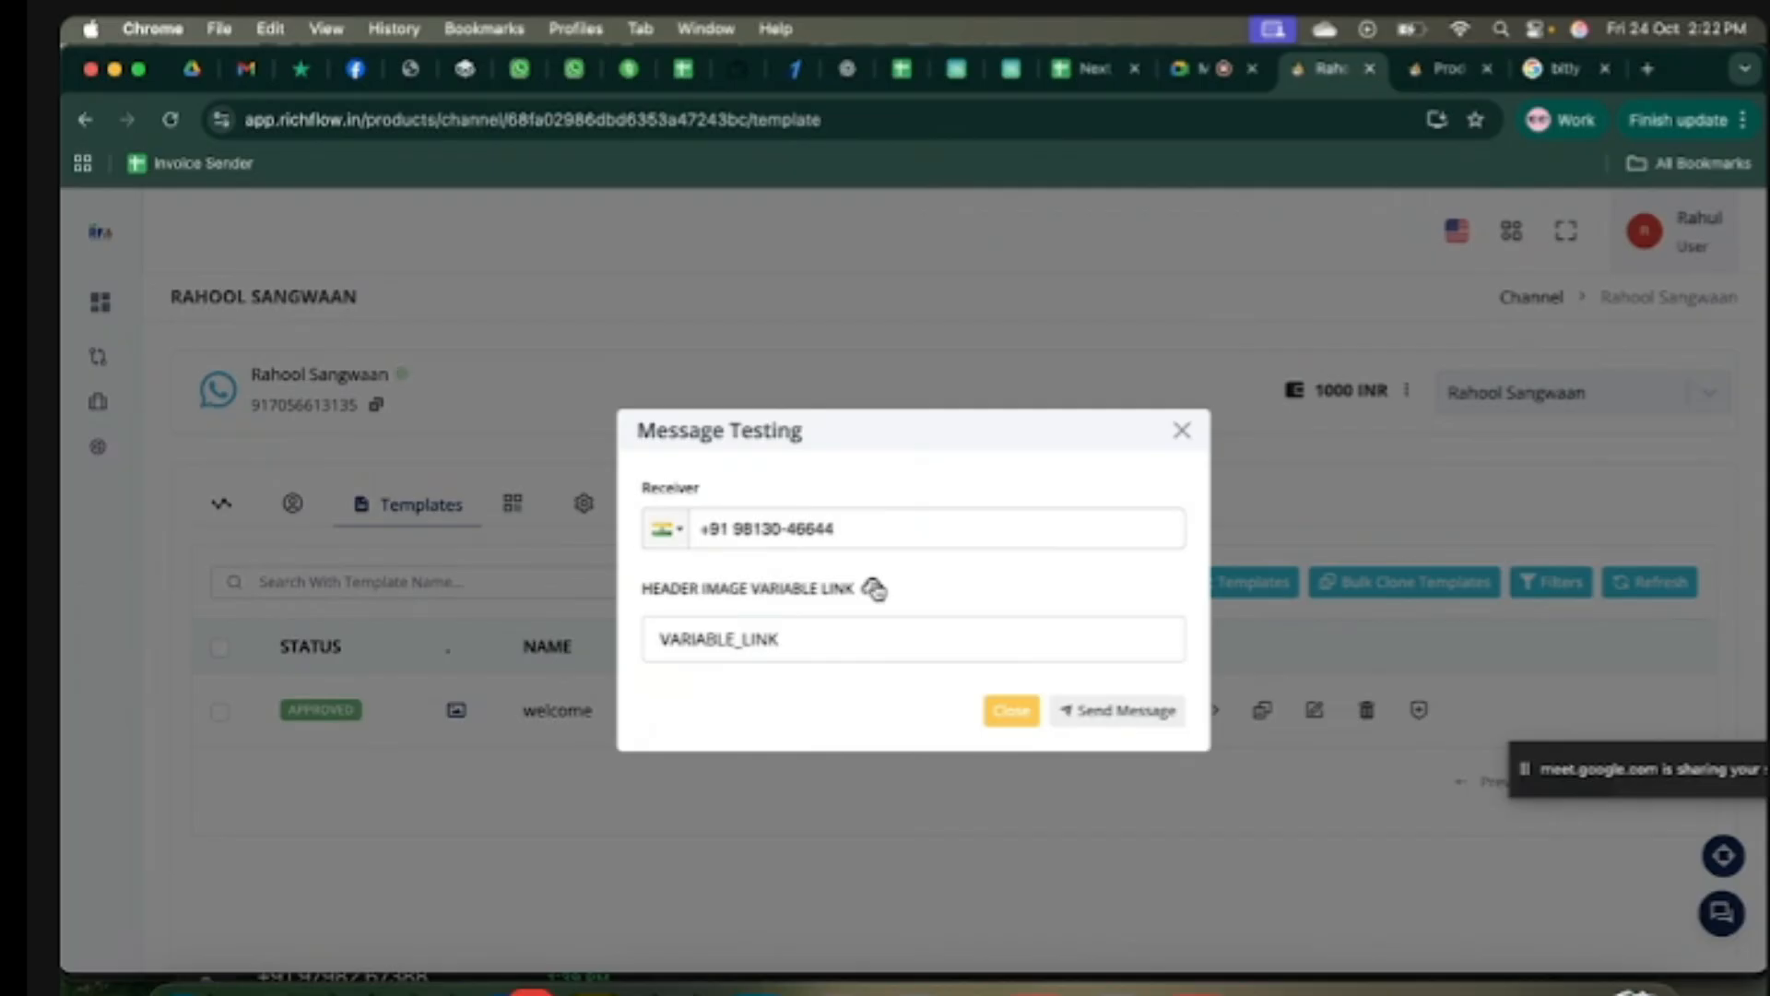
click(874, 589)
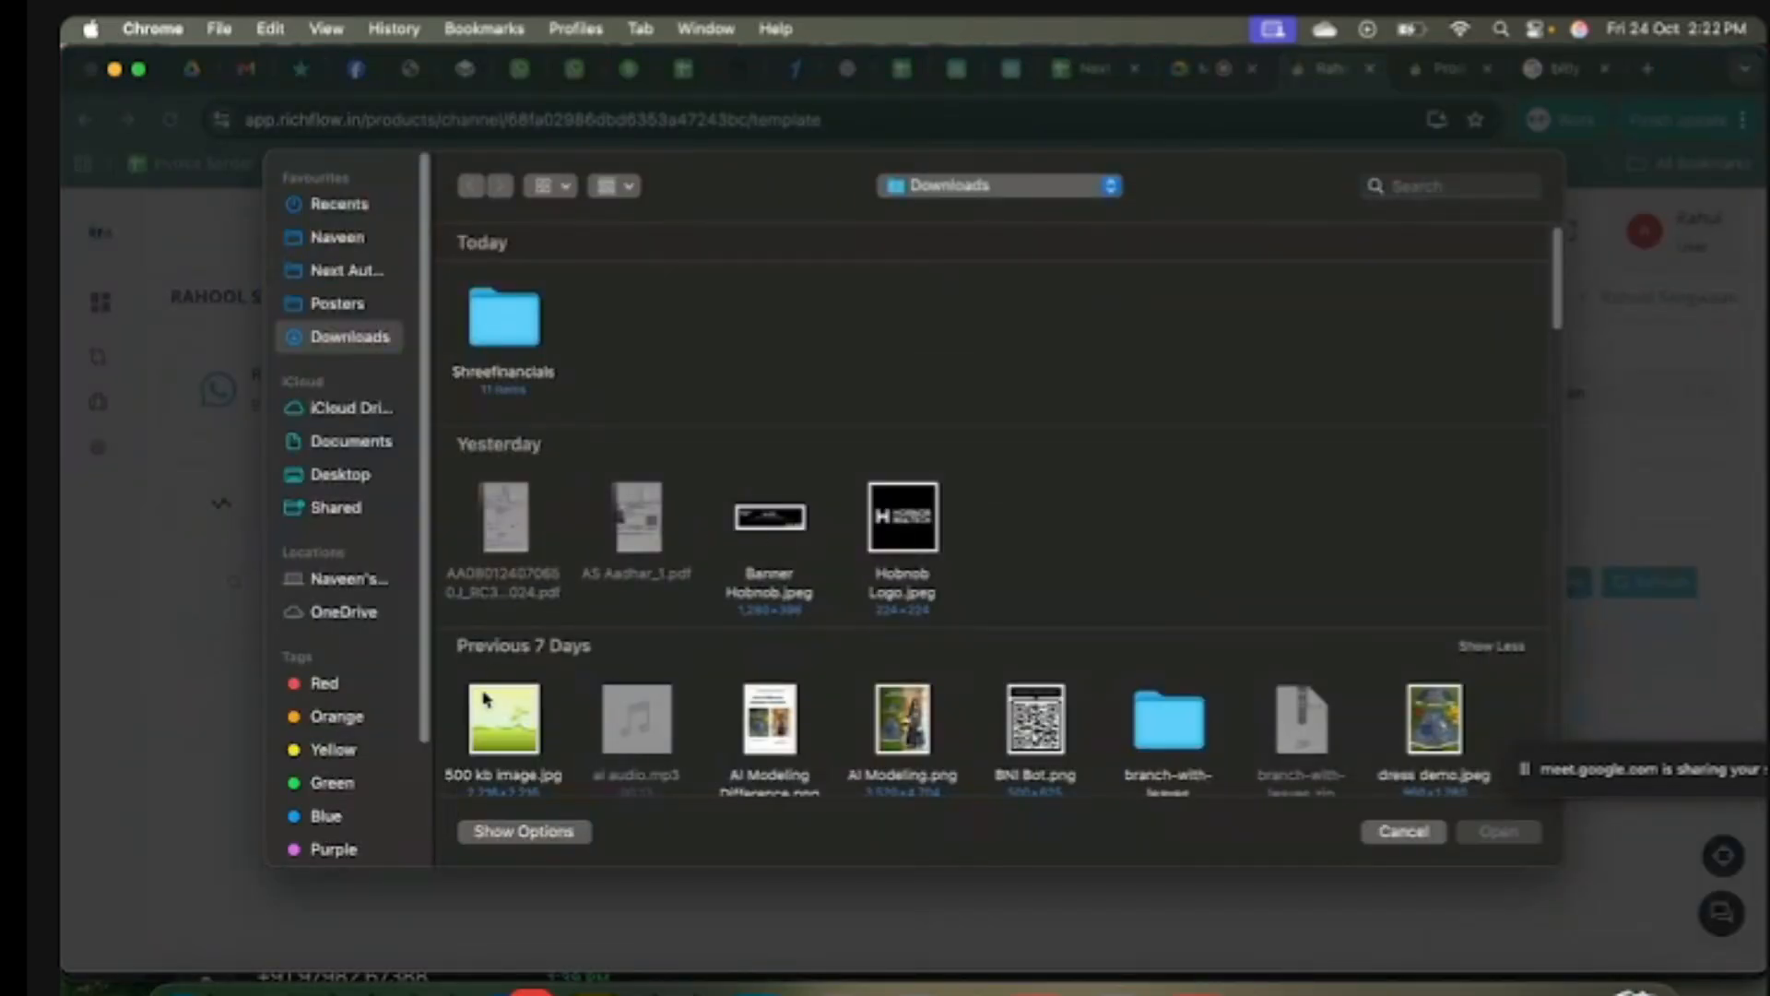
click(506, 734)
double_click(506, 734)
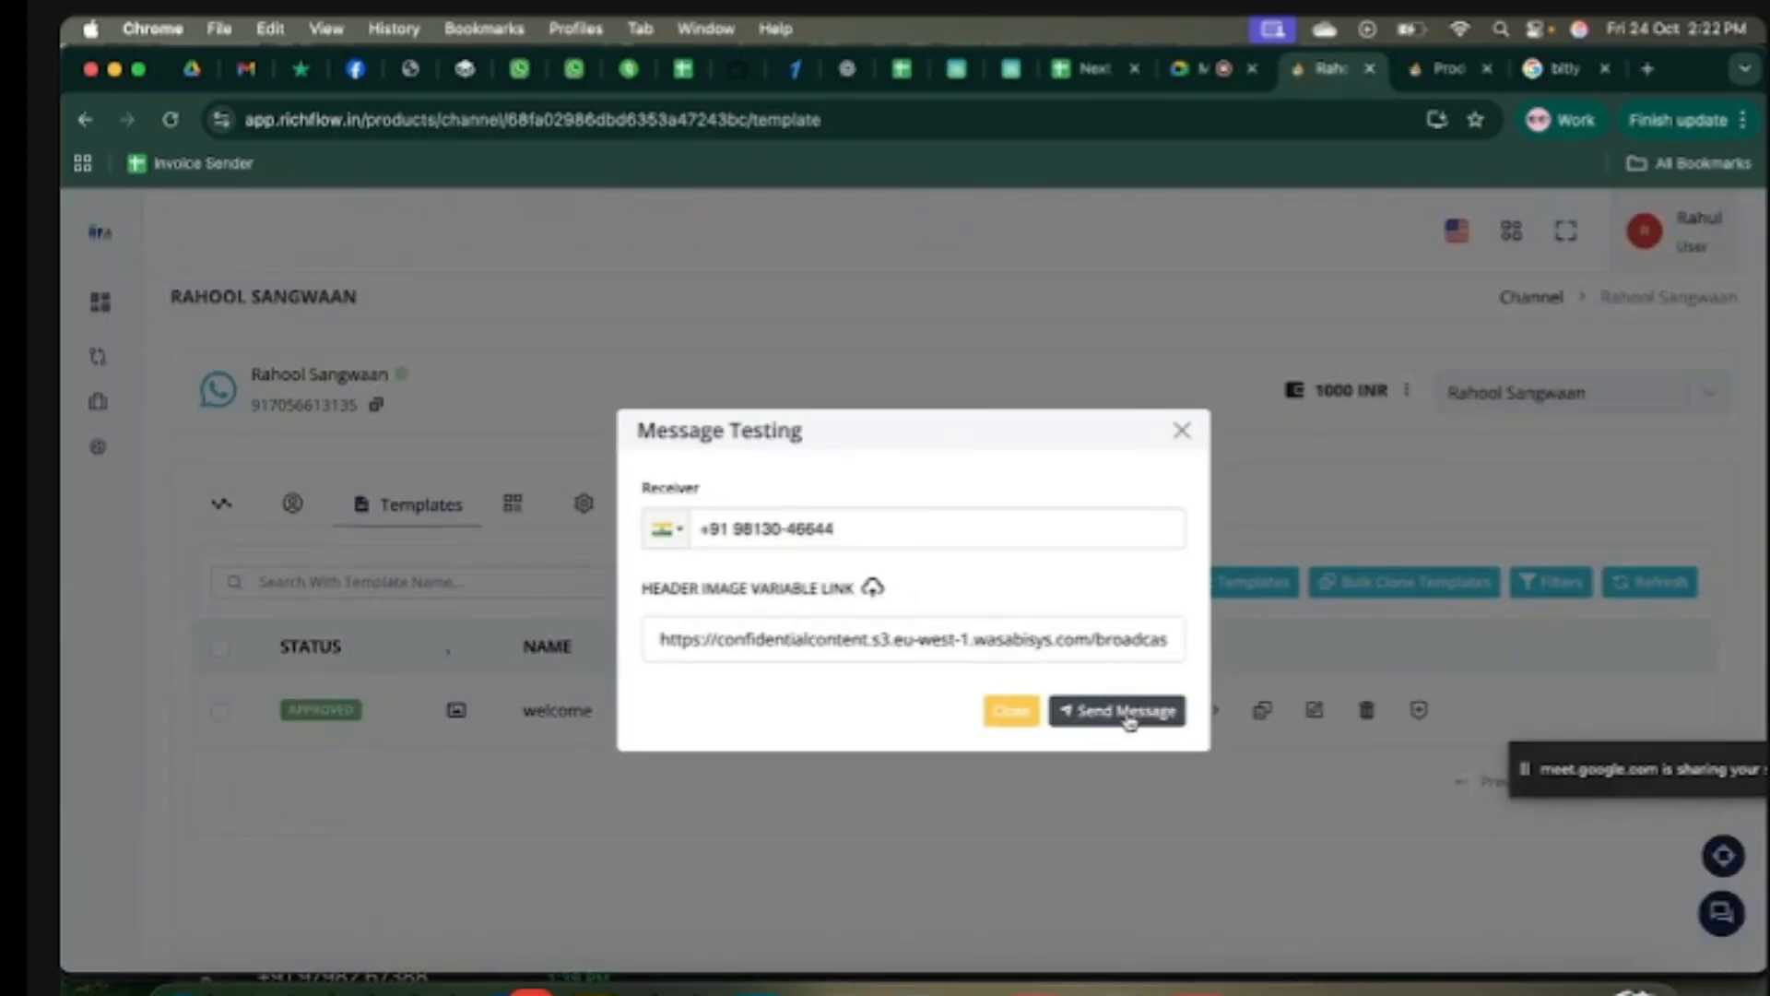
Step: Send the test message, review Meta's webhook response, and close it
click(1127, 715)
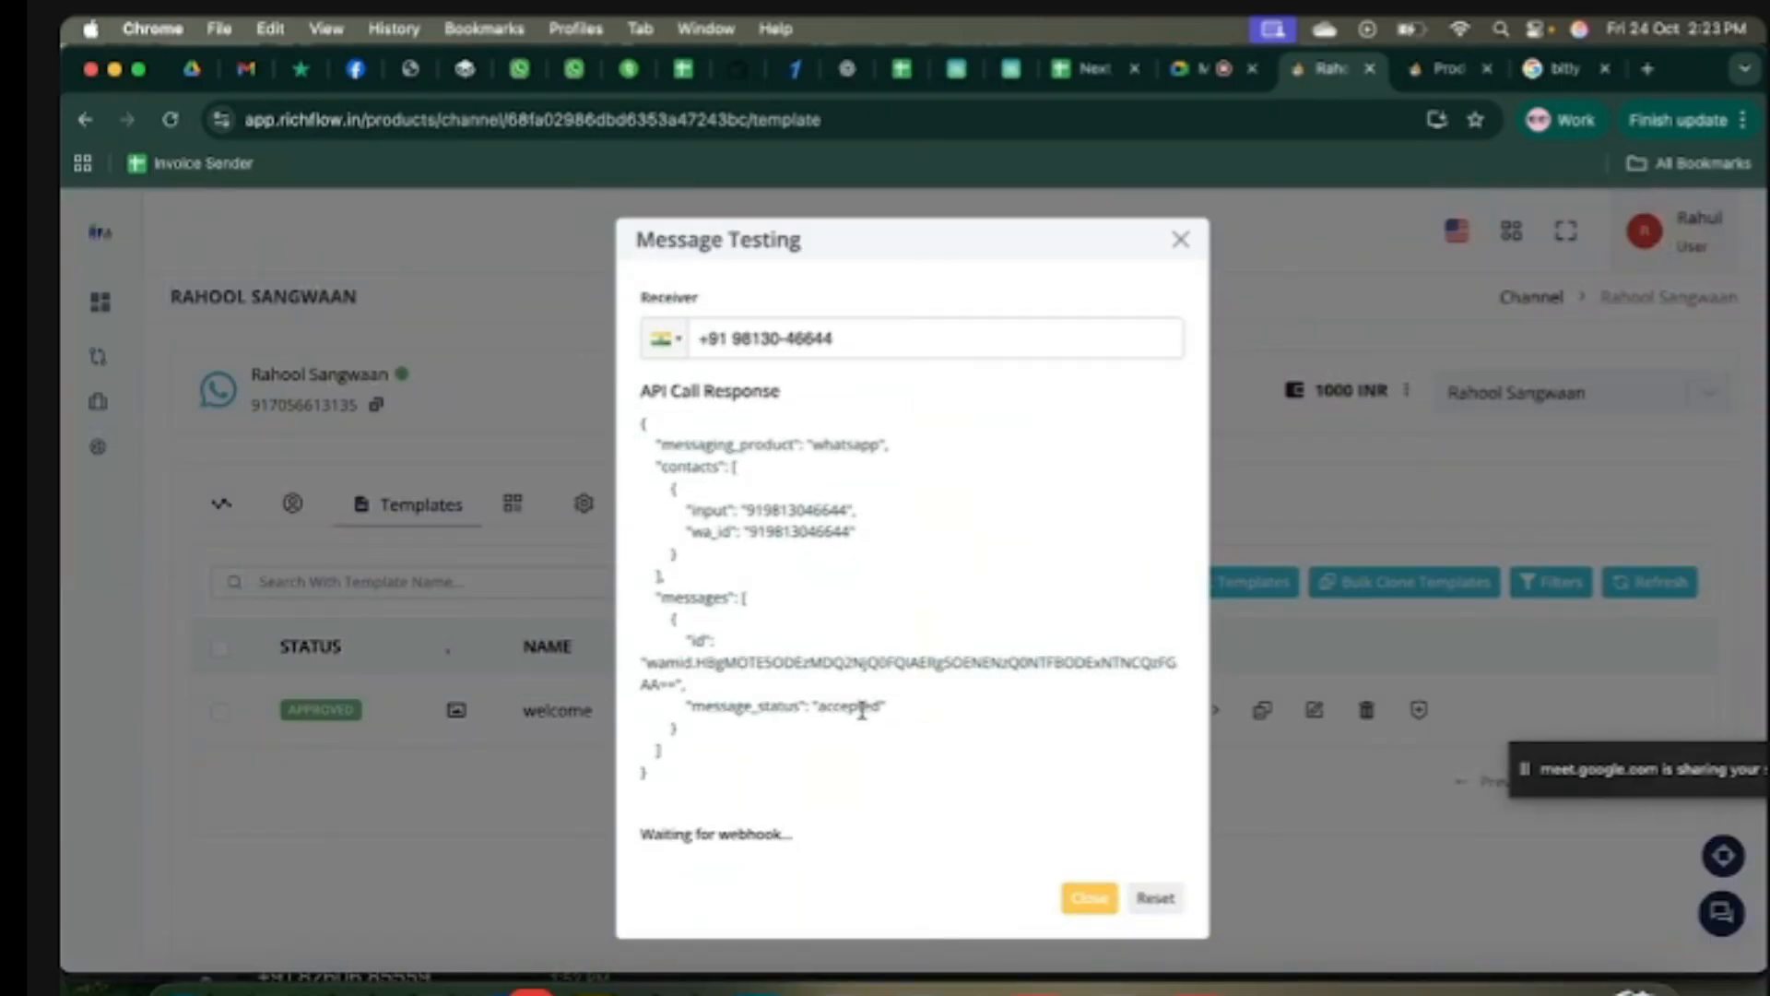
scroll(954, 650, down, 2)
scroll(954, 650, down, 5)
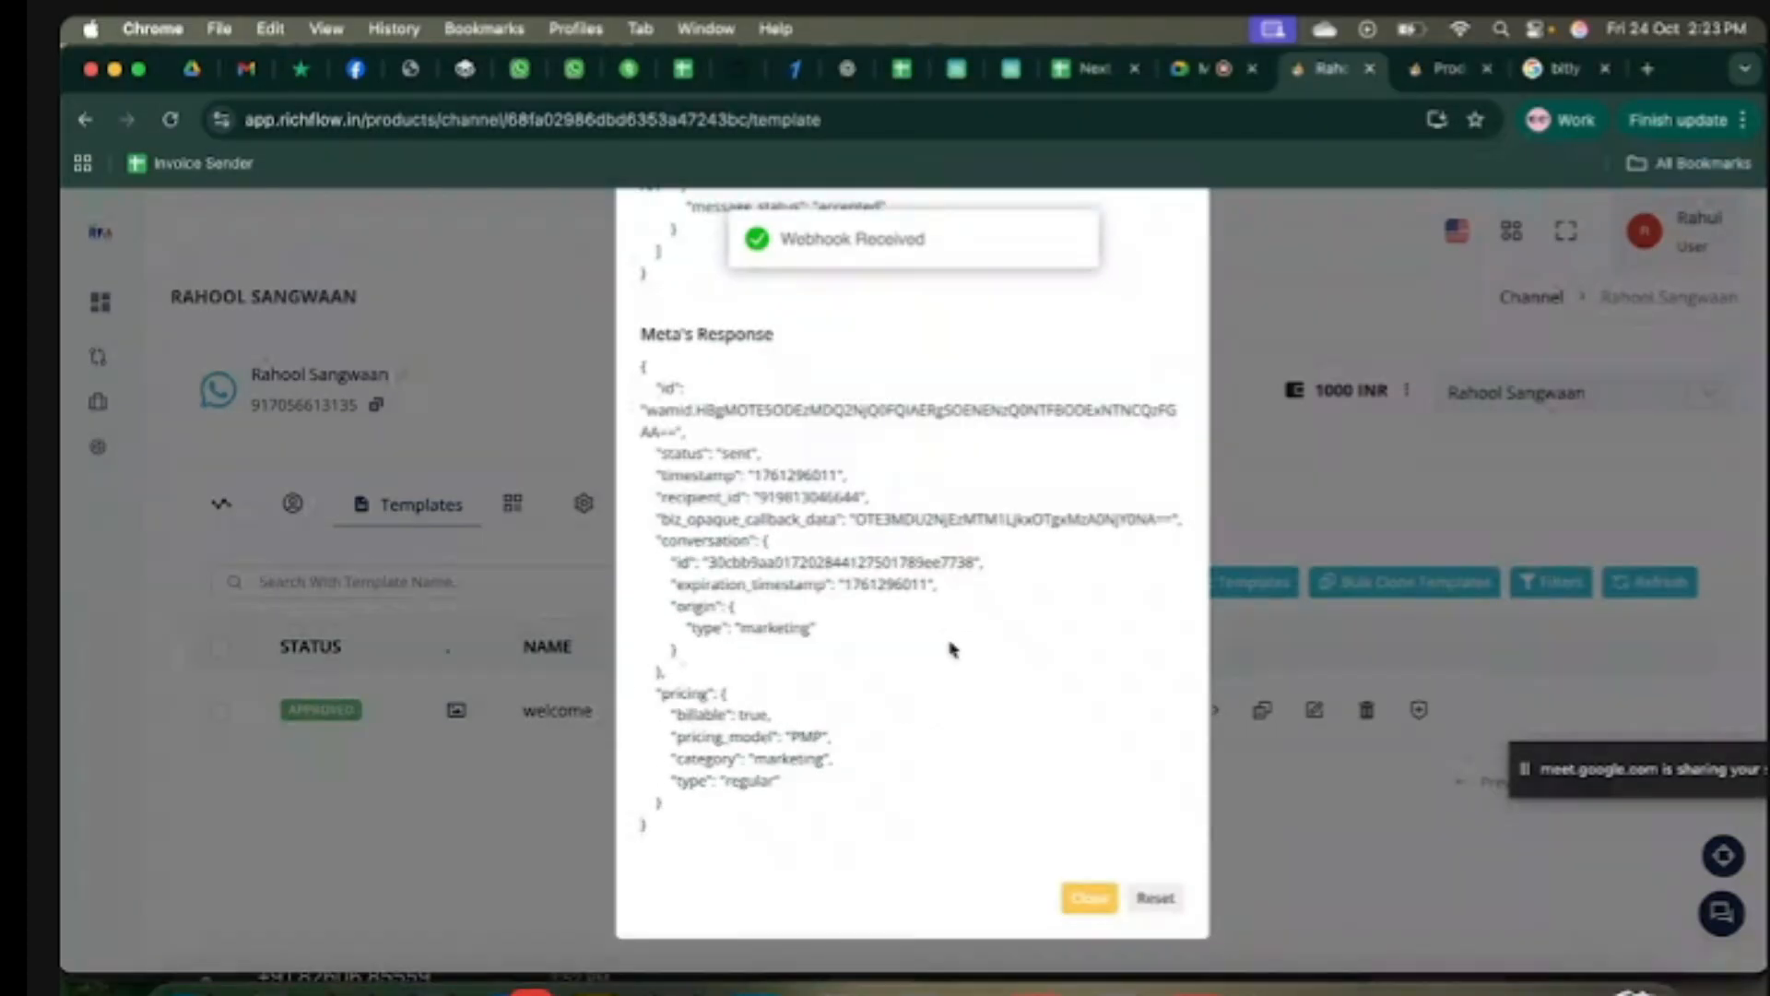
click(1090, 899)
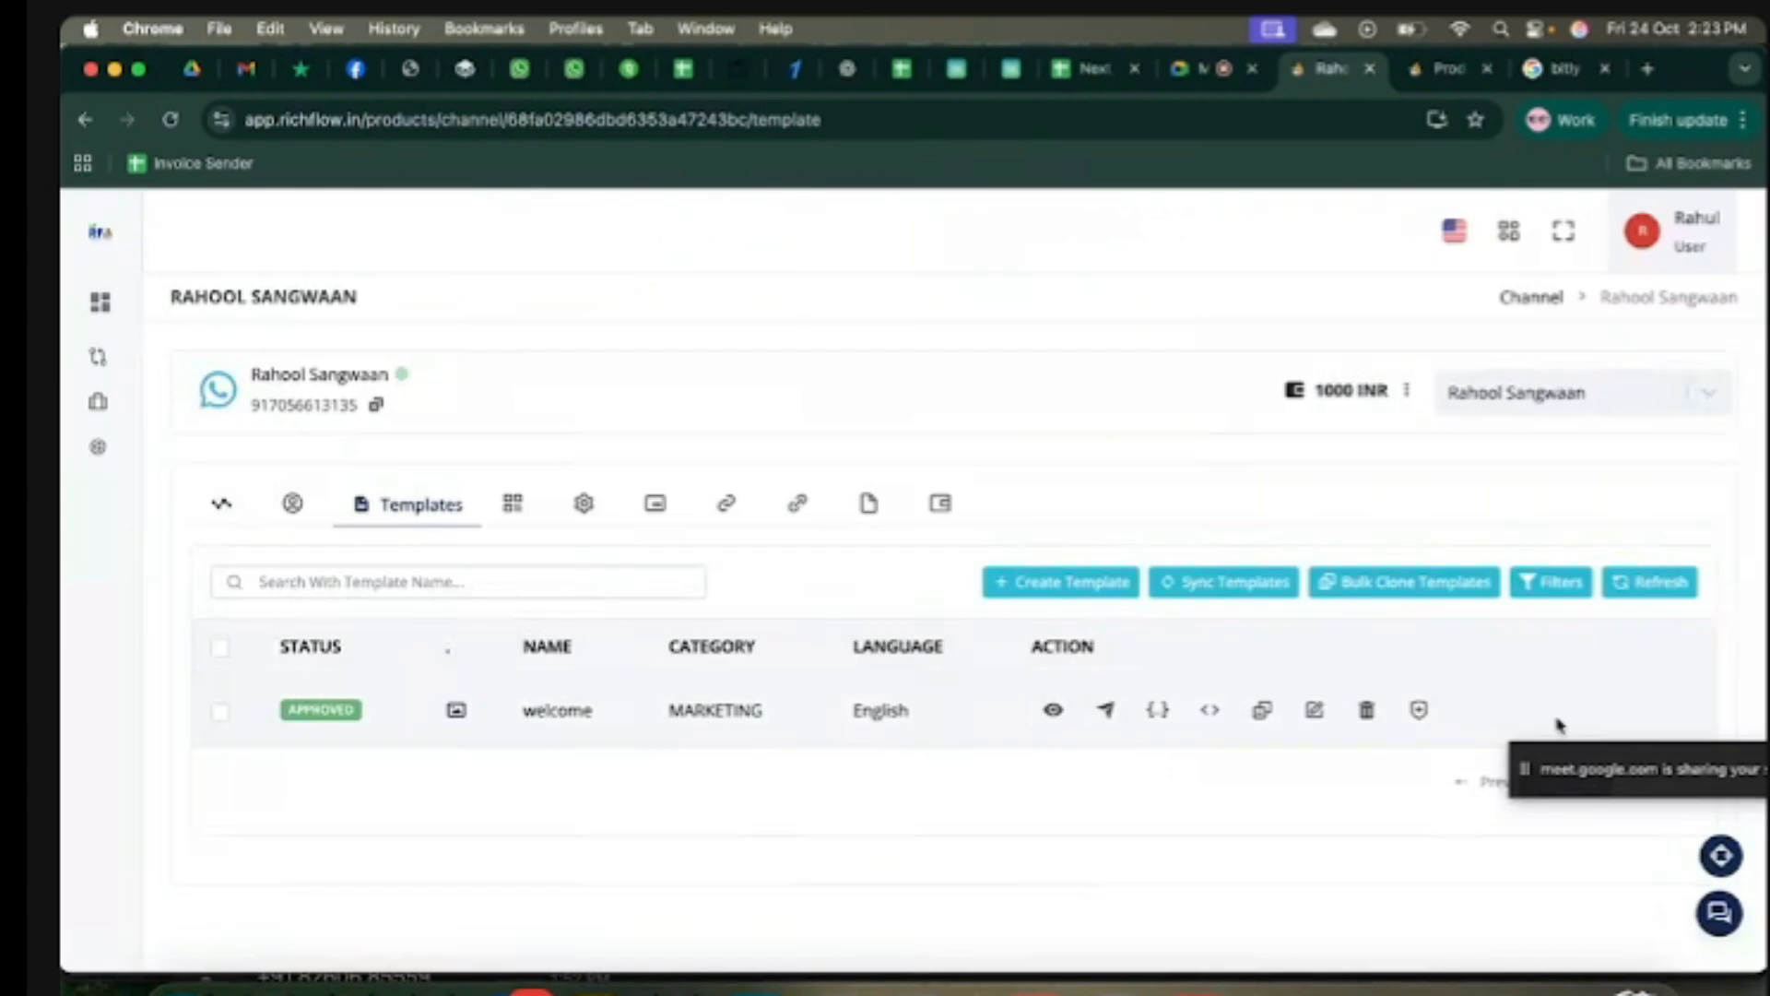
Step: Reload the page so the wallet balance shows 999.2154 INR, then open the chats panel
drag(1531, 771, 1515, 470)
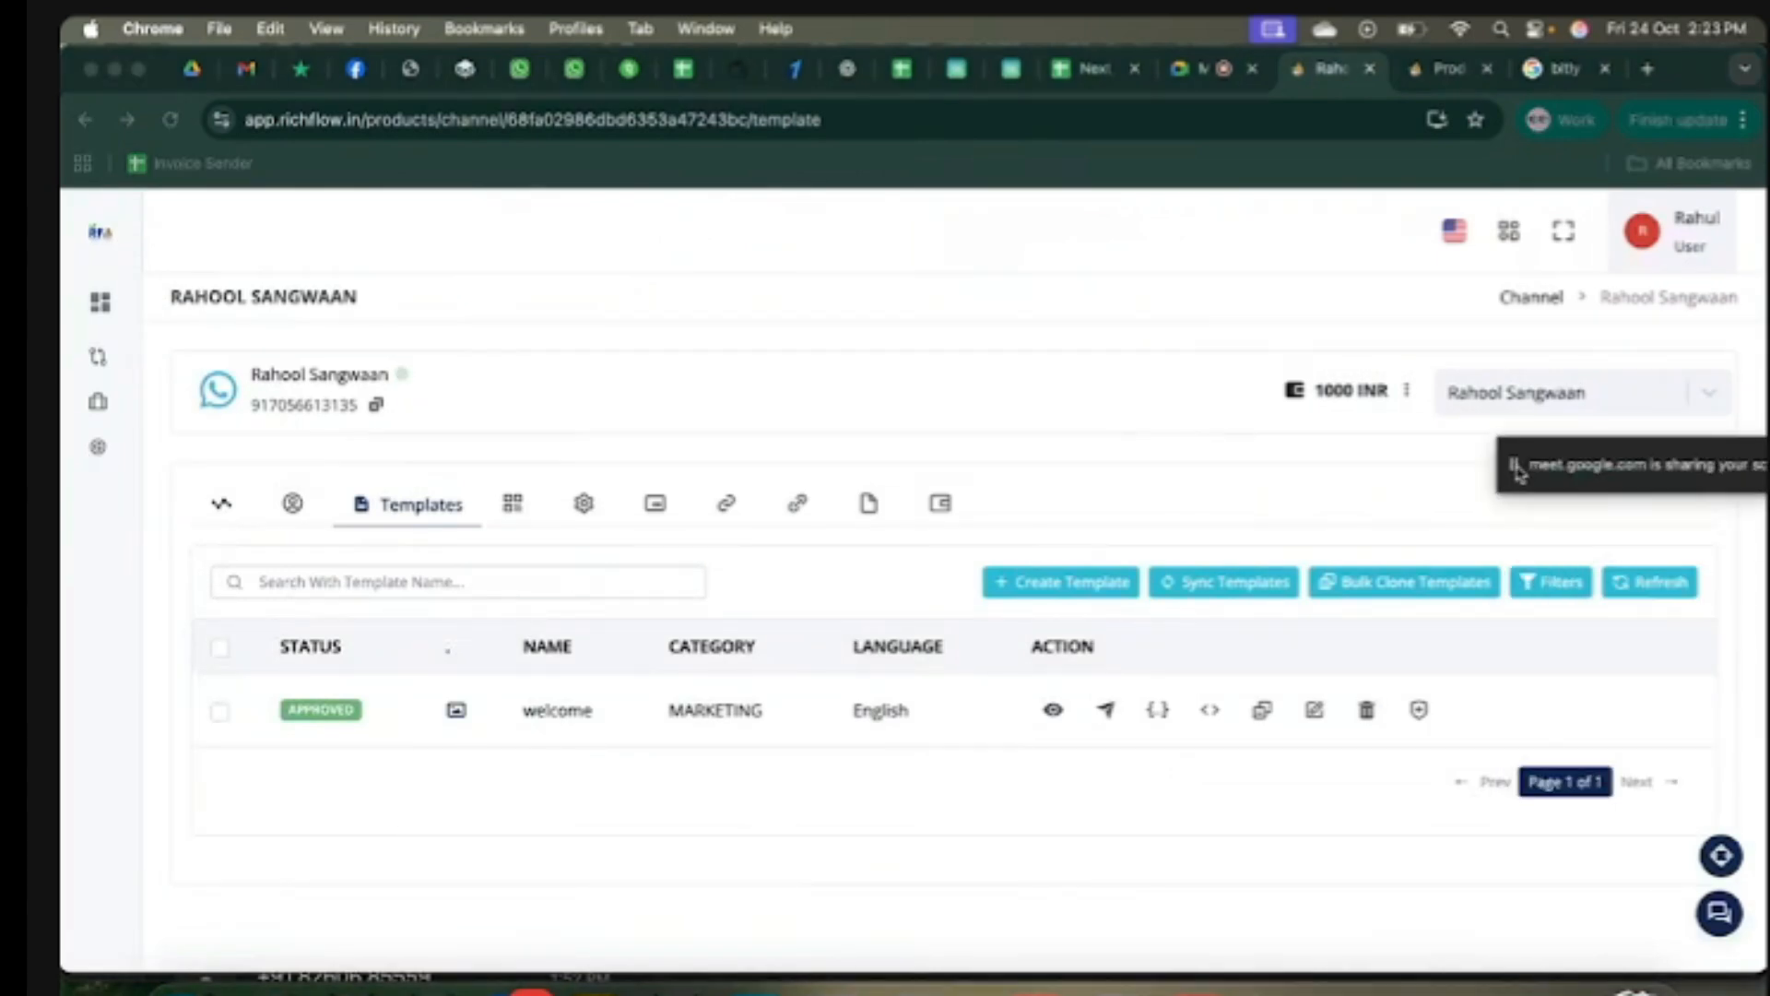
click(170, 122)
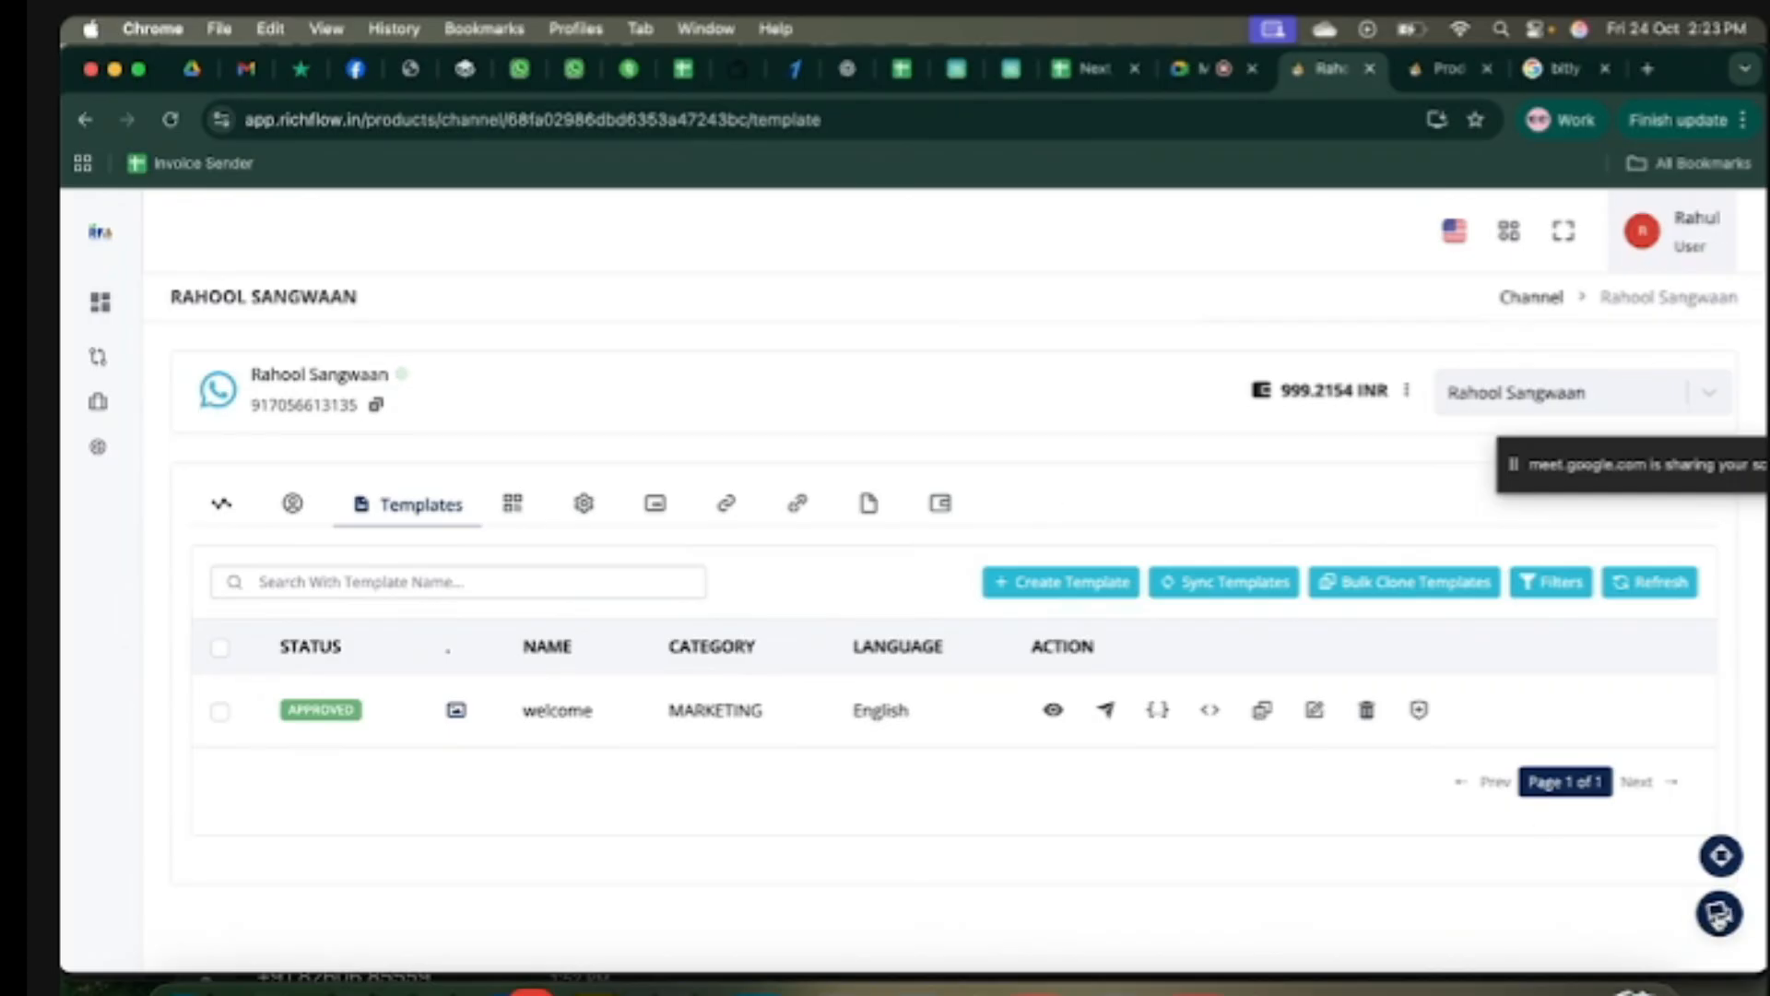
click(1720, 912)
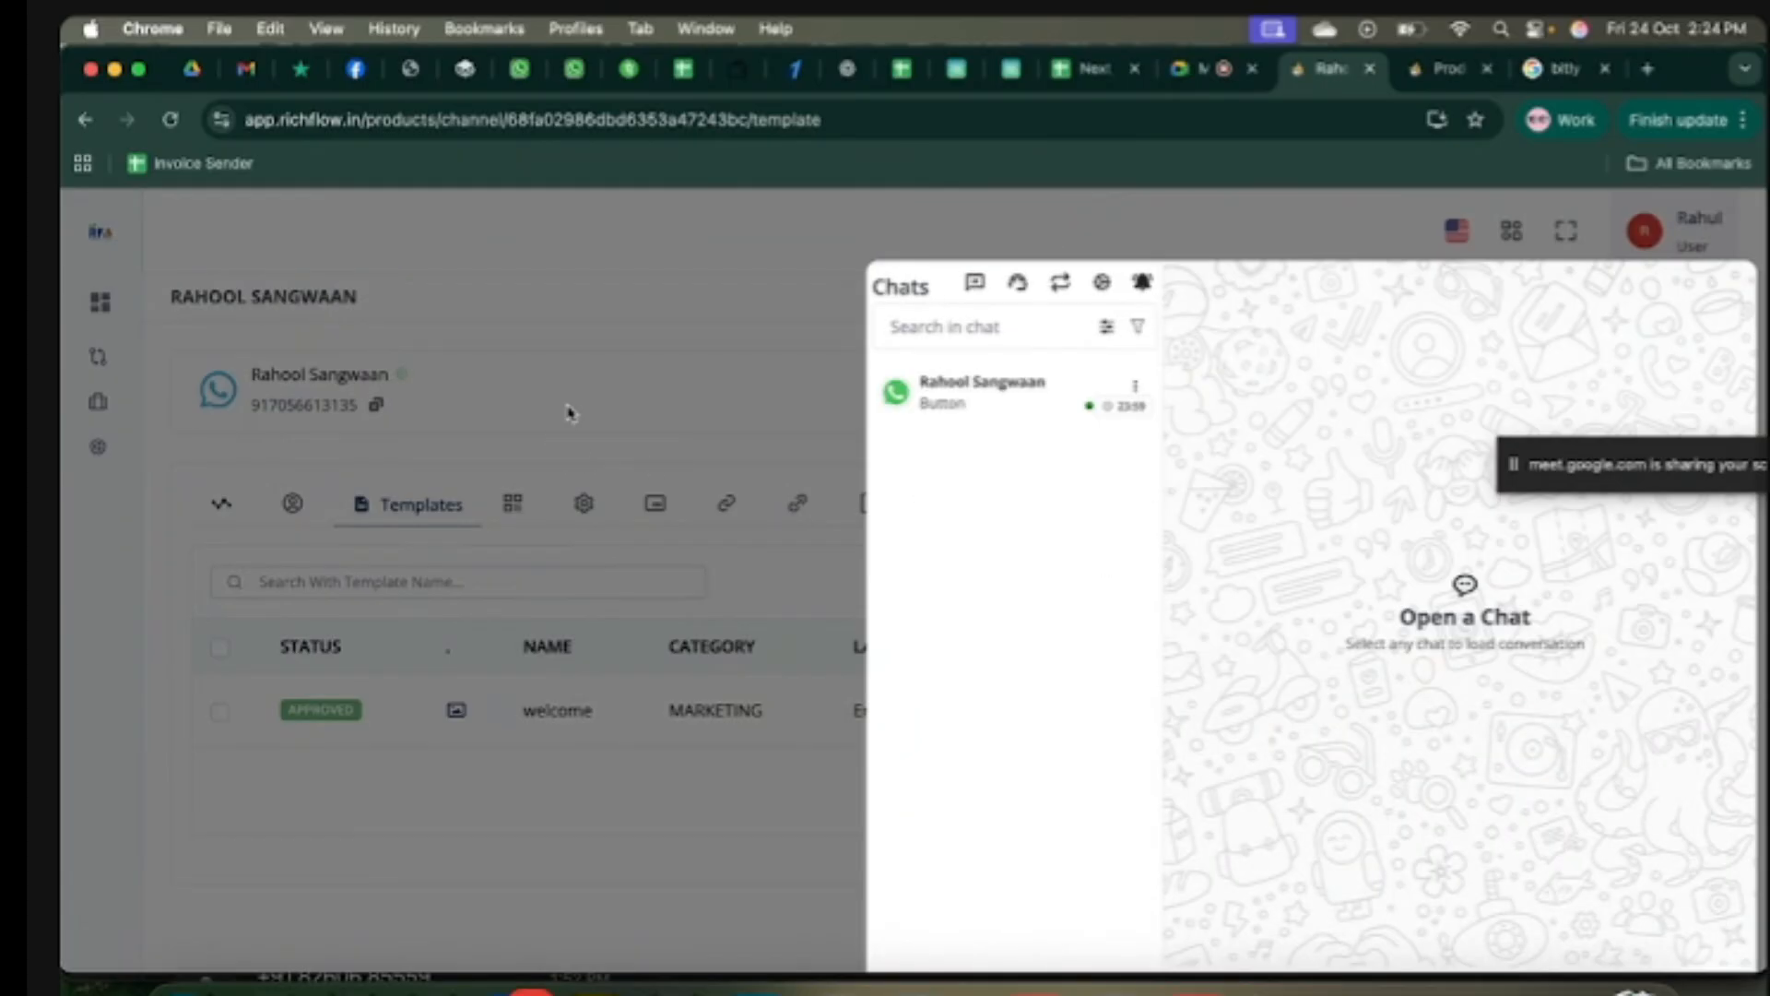
Step: Reopen the chats panel and open the contact's WhatsApp conversation showing the More Info reply
click(687, 407)
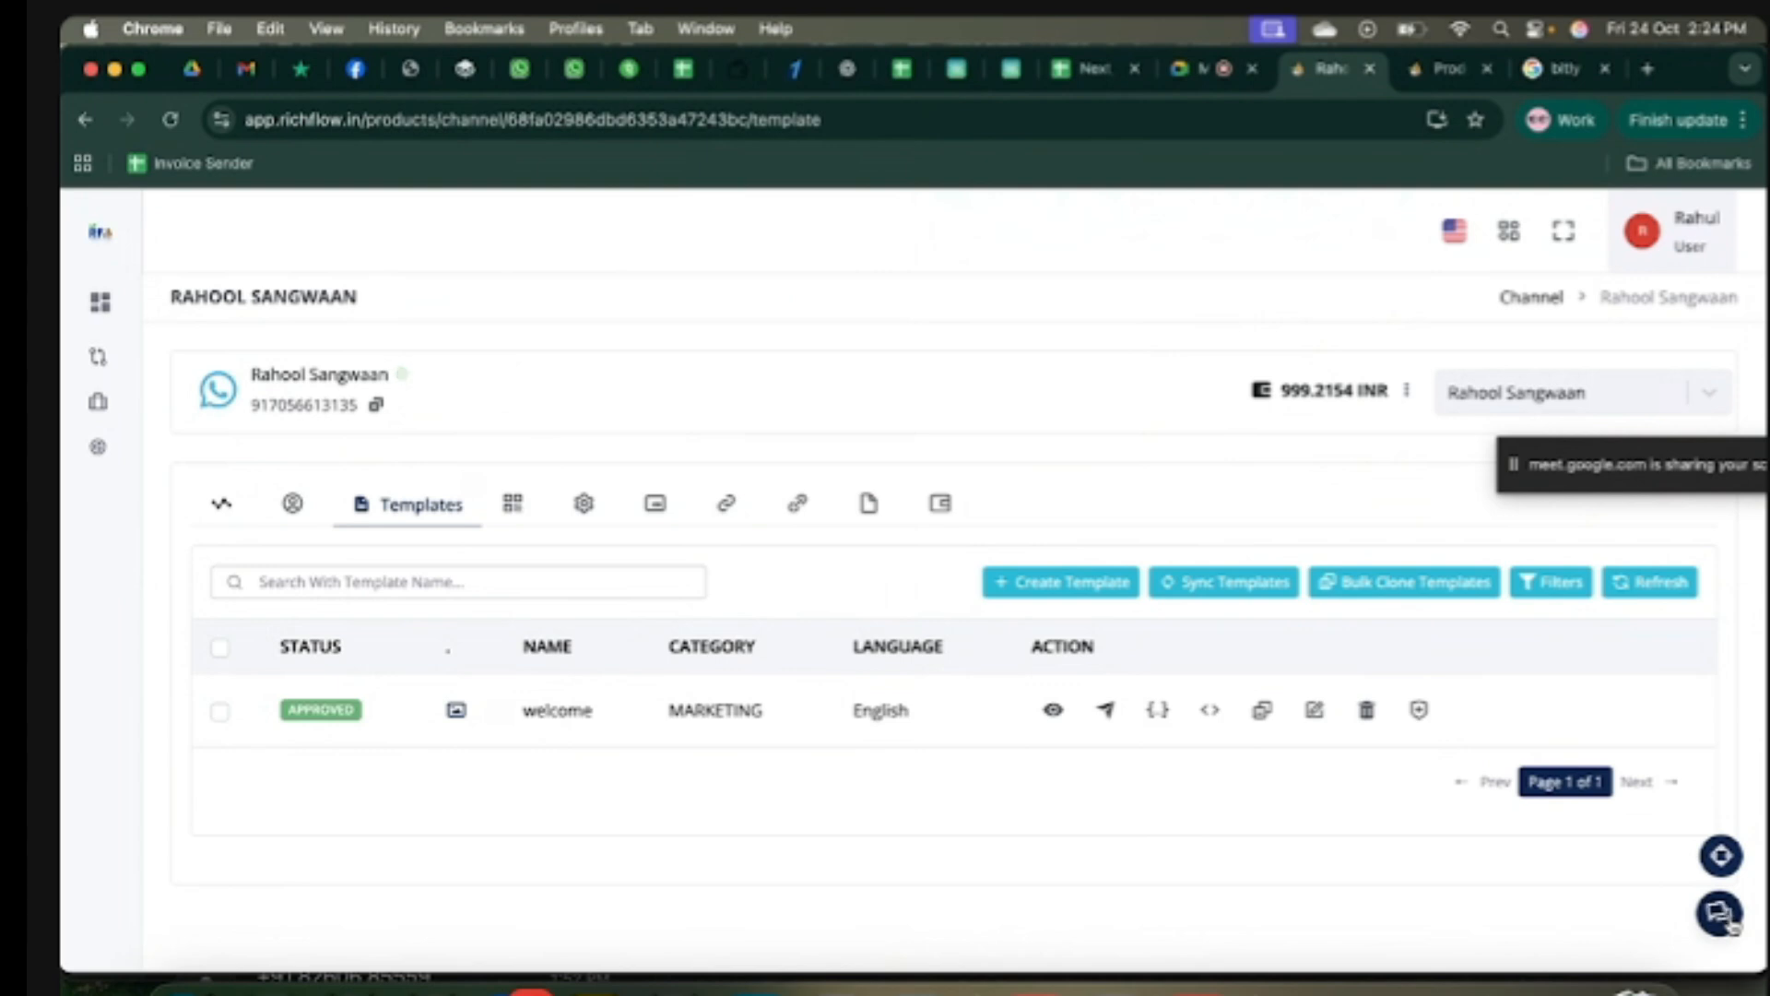
click(1718, 917)
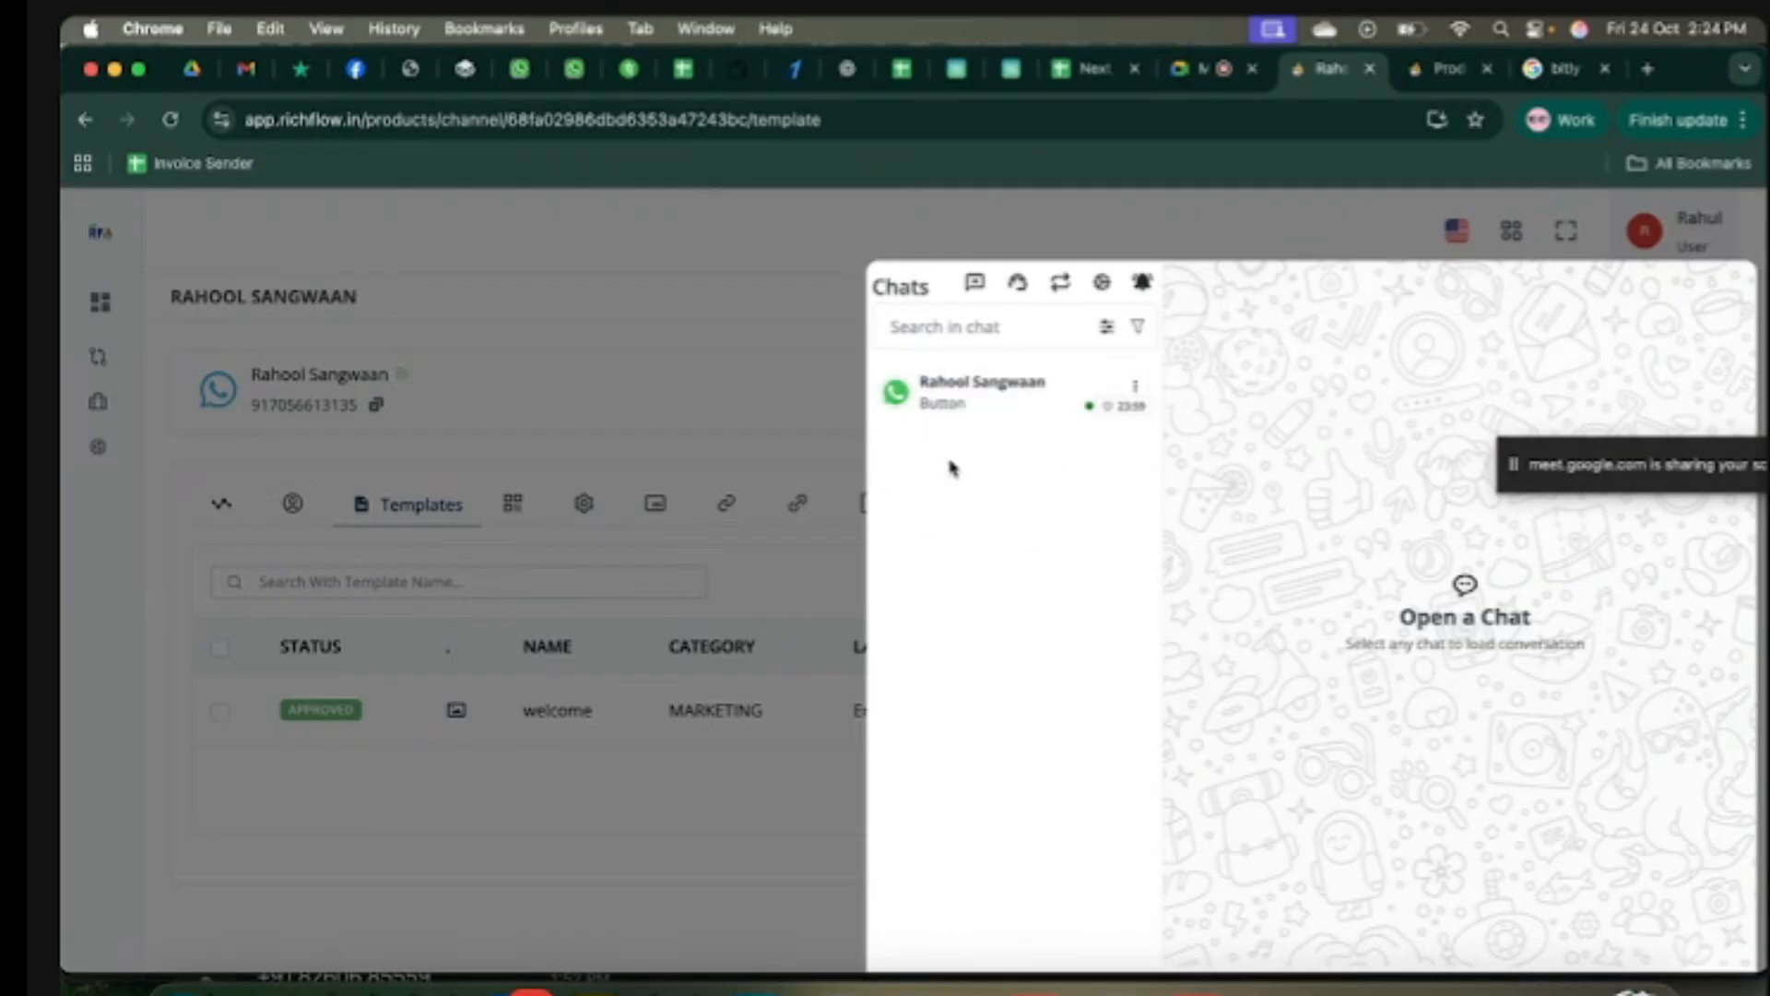
click(977, 402)
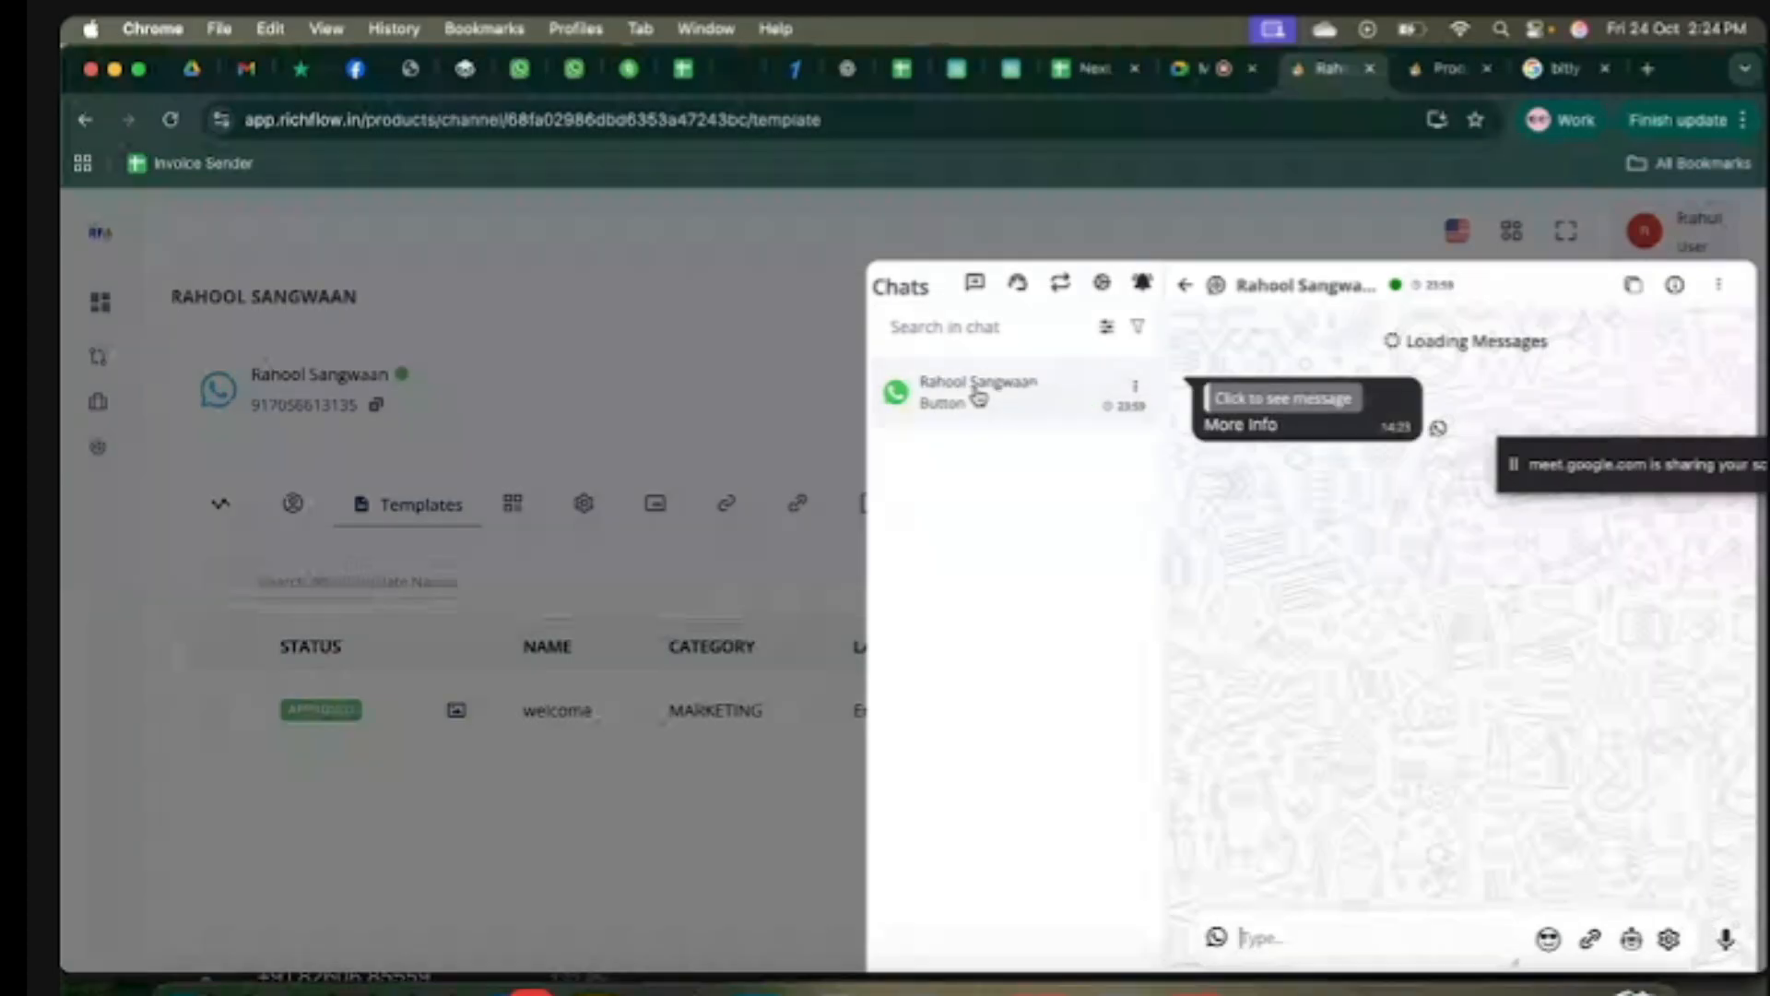
drag(1283, 426, 1194, 425)
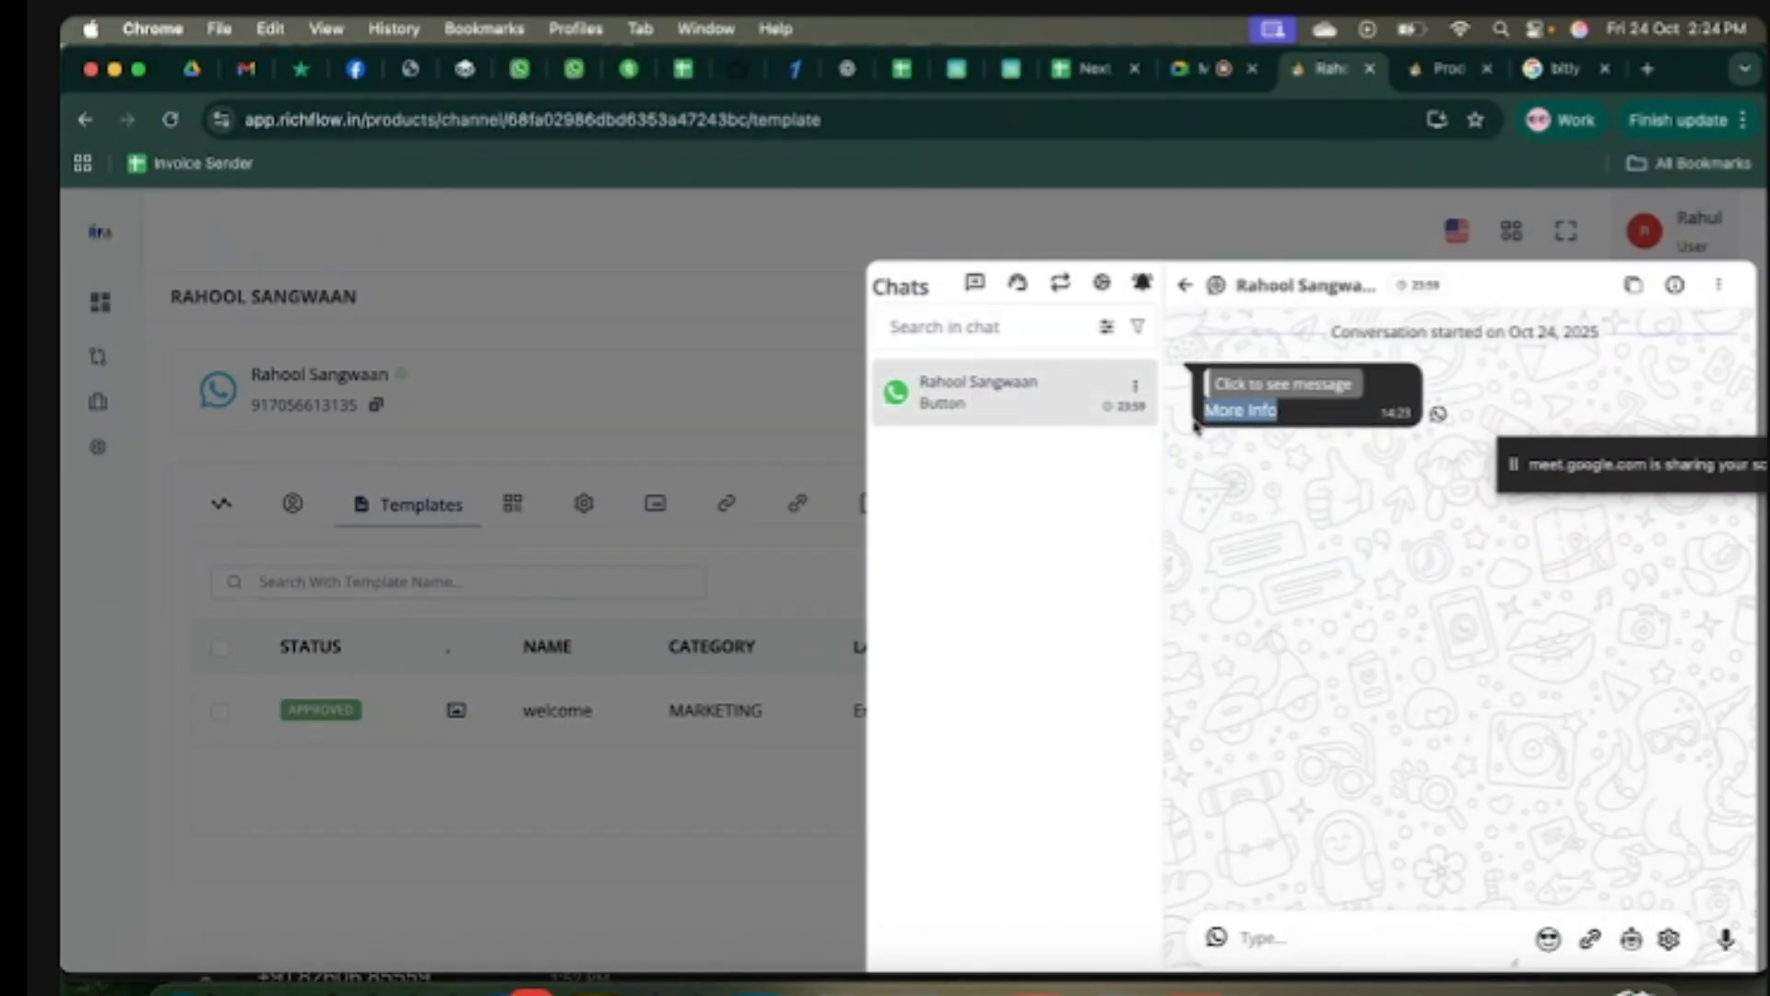
click(1356, 526)
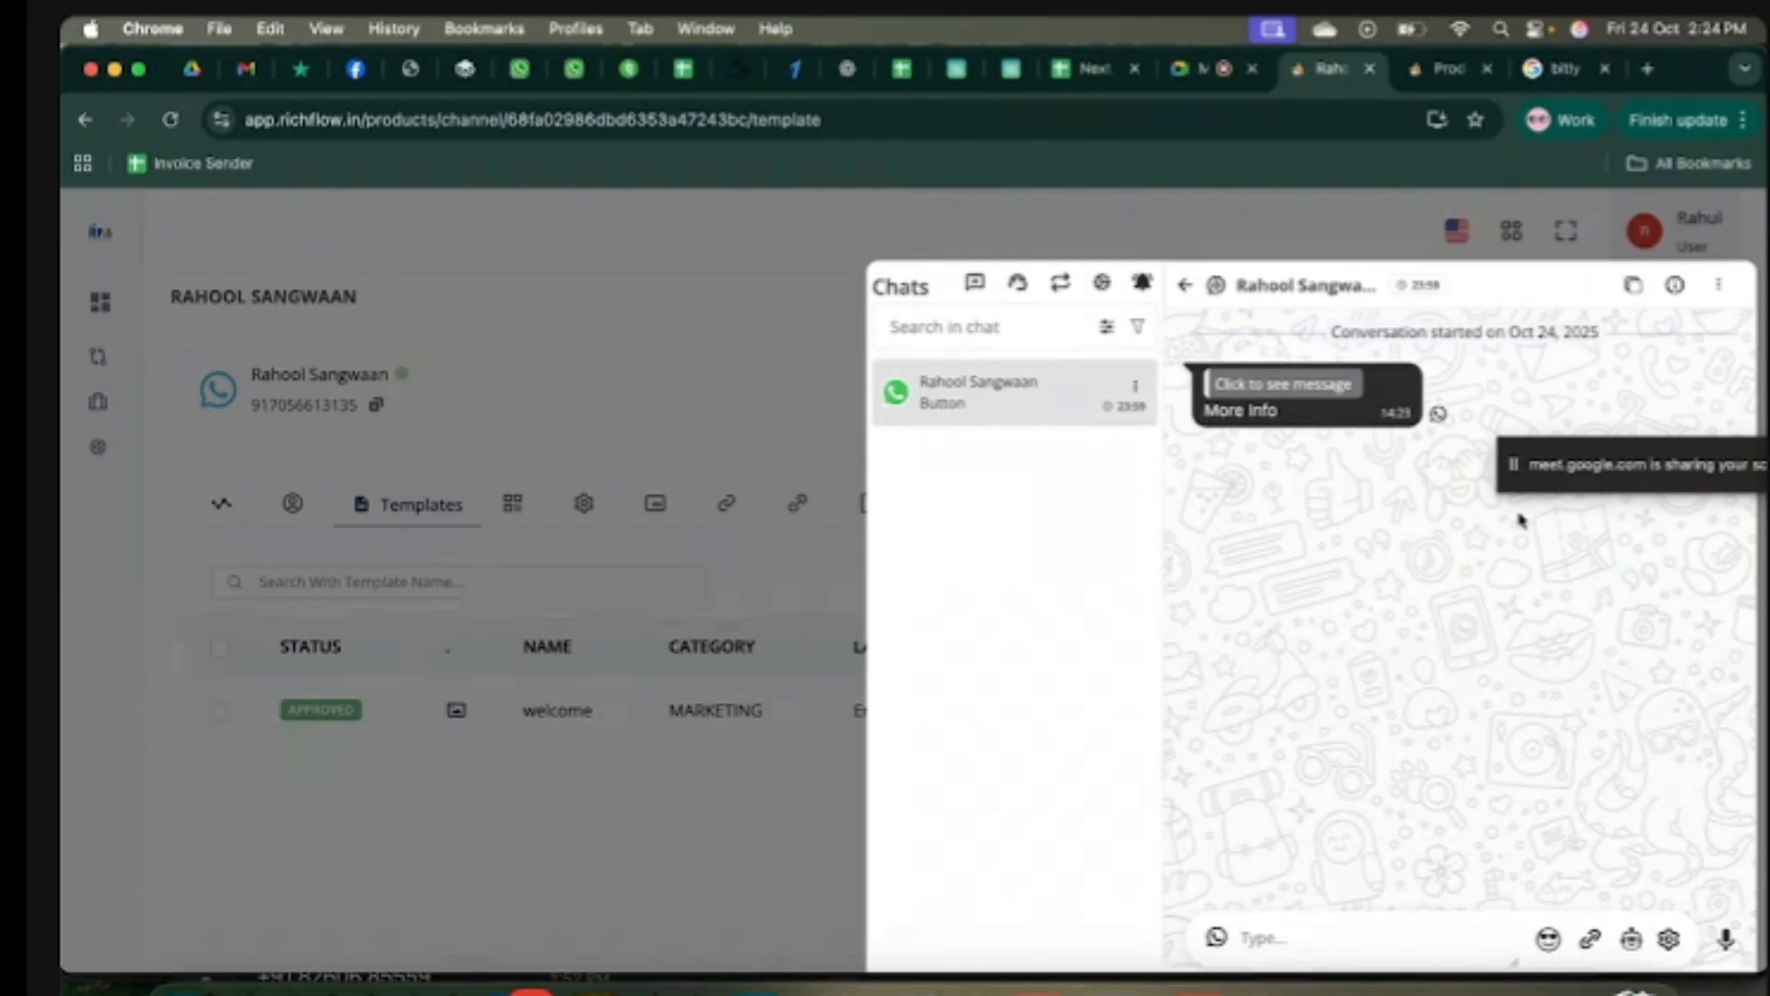
drag(1522, 461, 1610, 221)
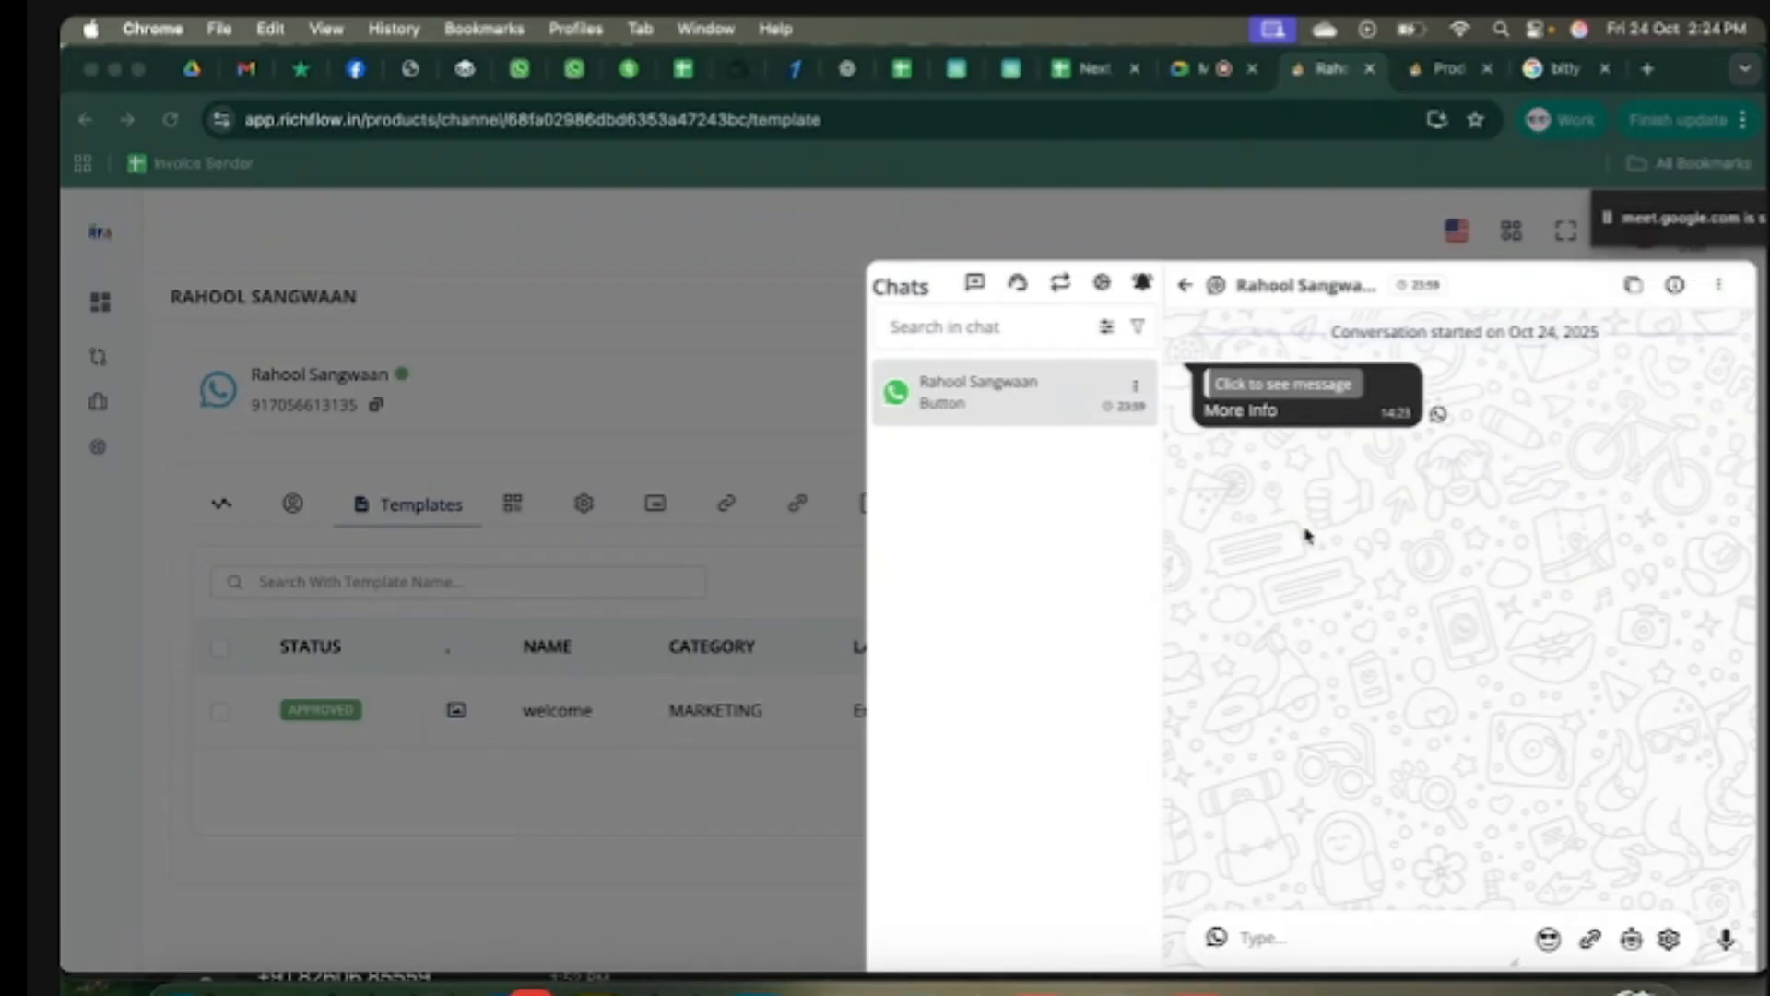
click(1332, 528)
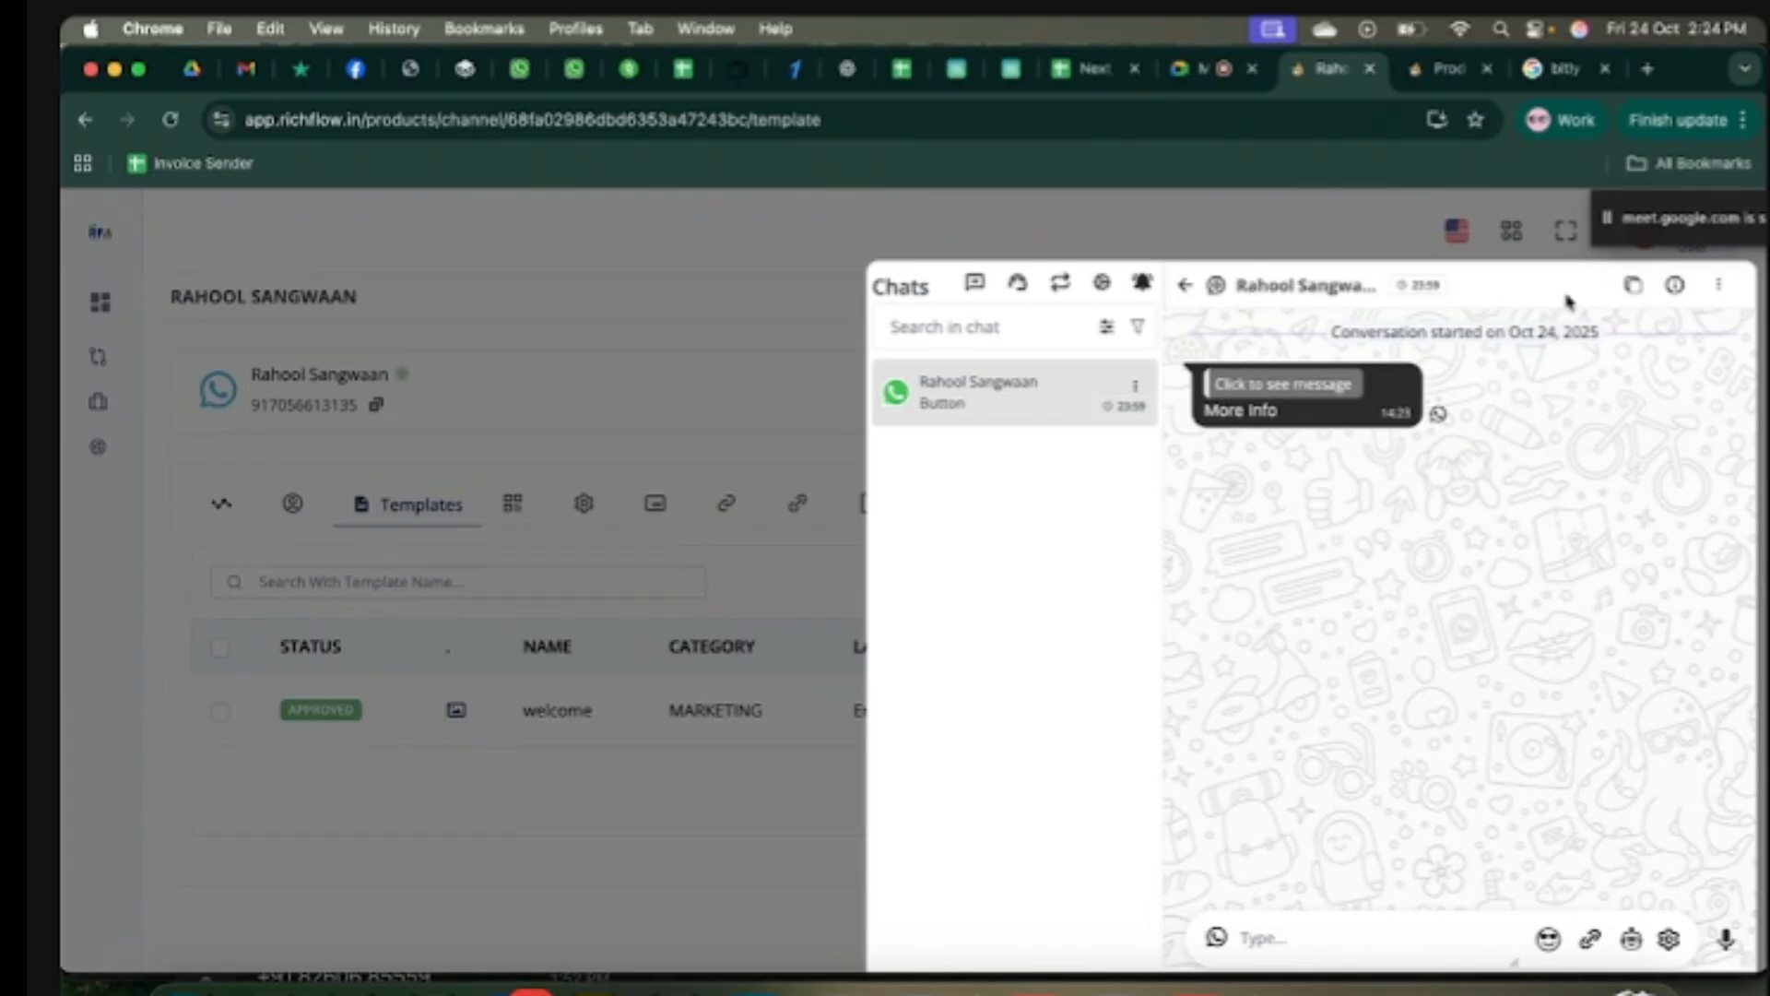
Step: Browse the contact's settings tabs and save a note reading 'New customer'
click(1678, 286)
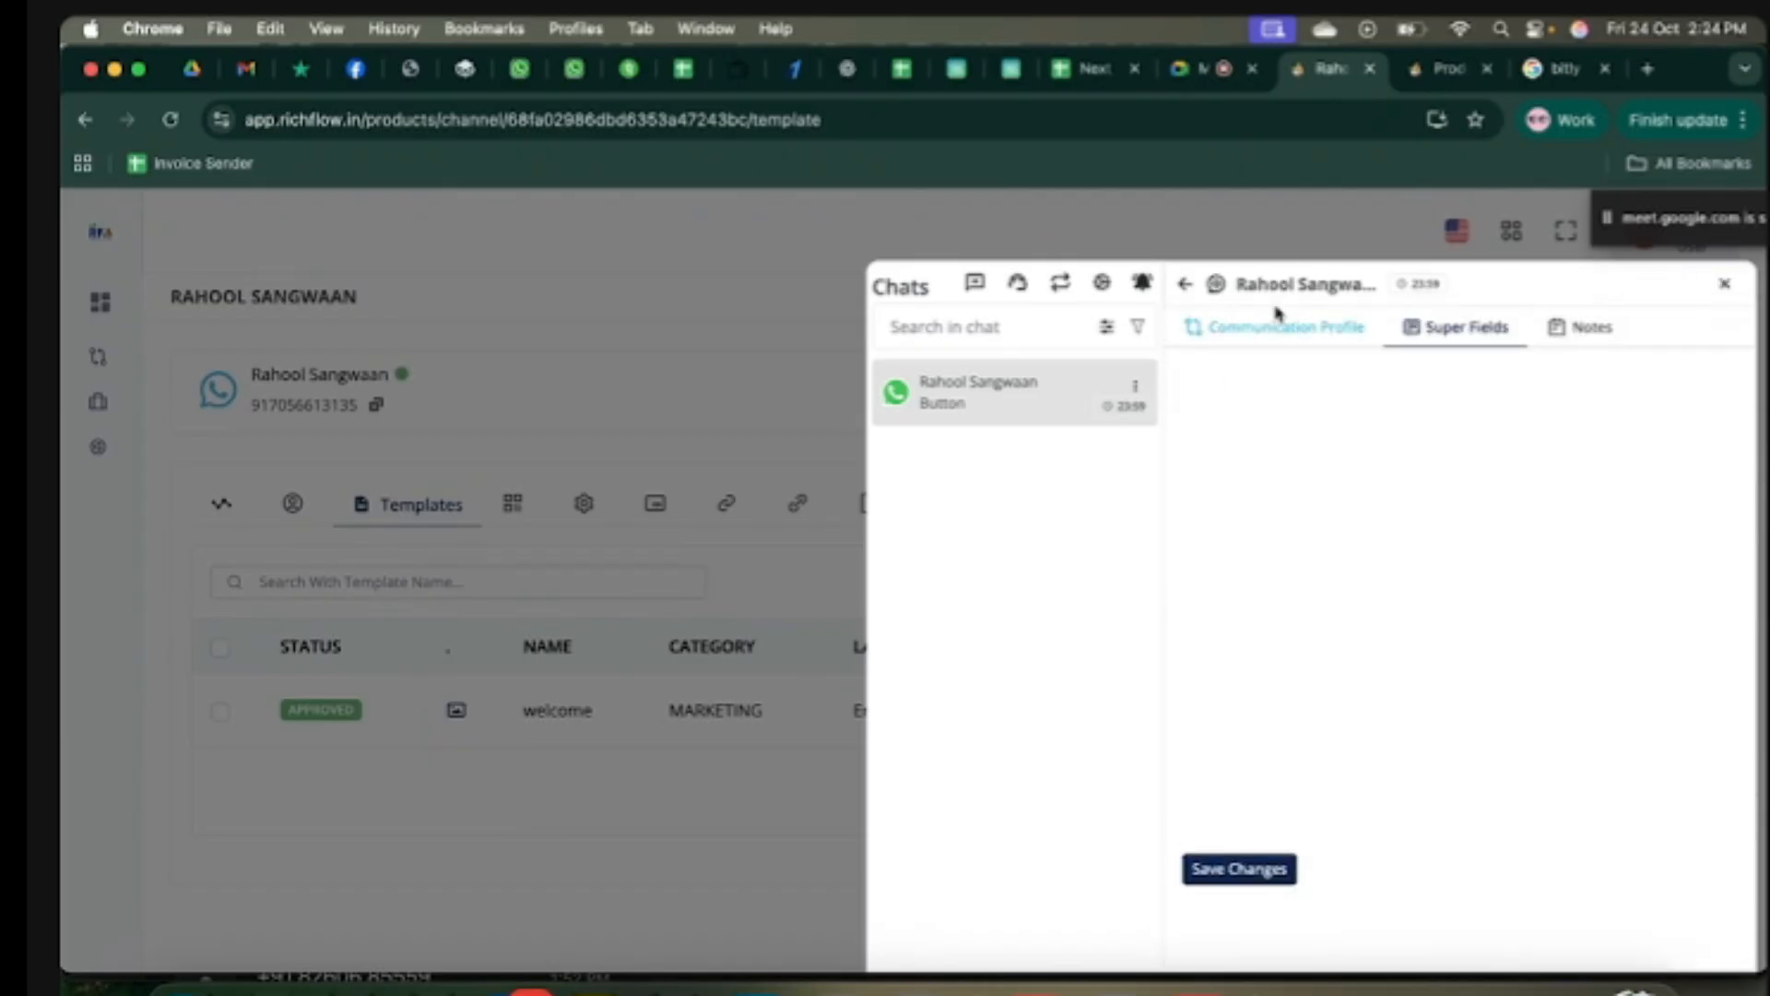
click(1277, 334)
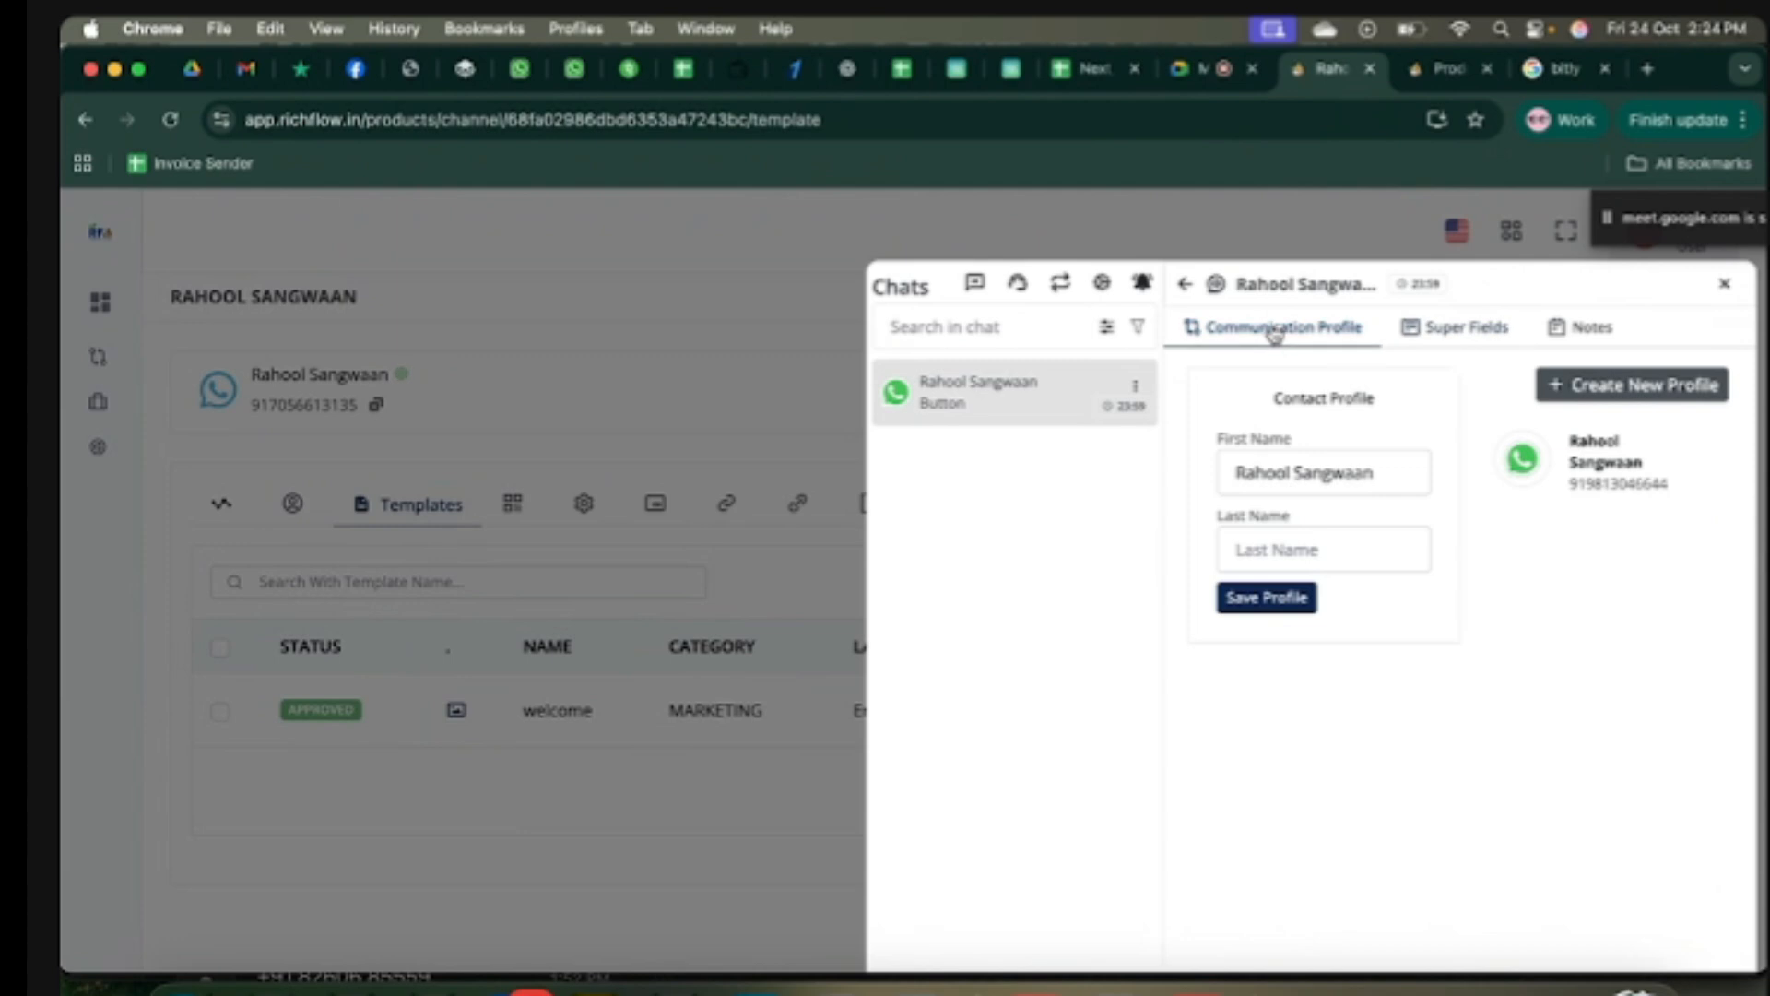
click(1404, 470)
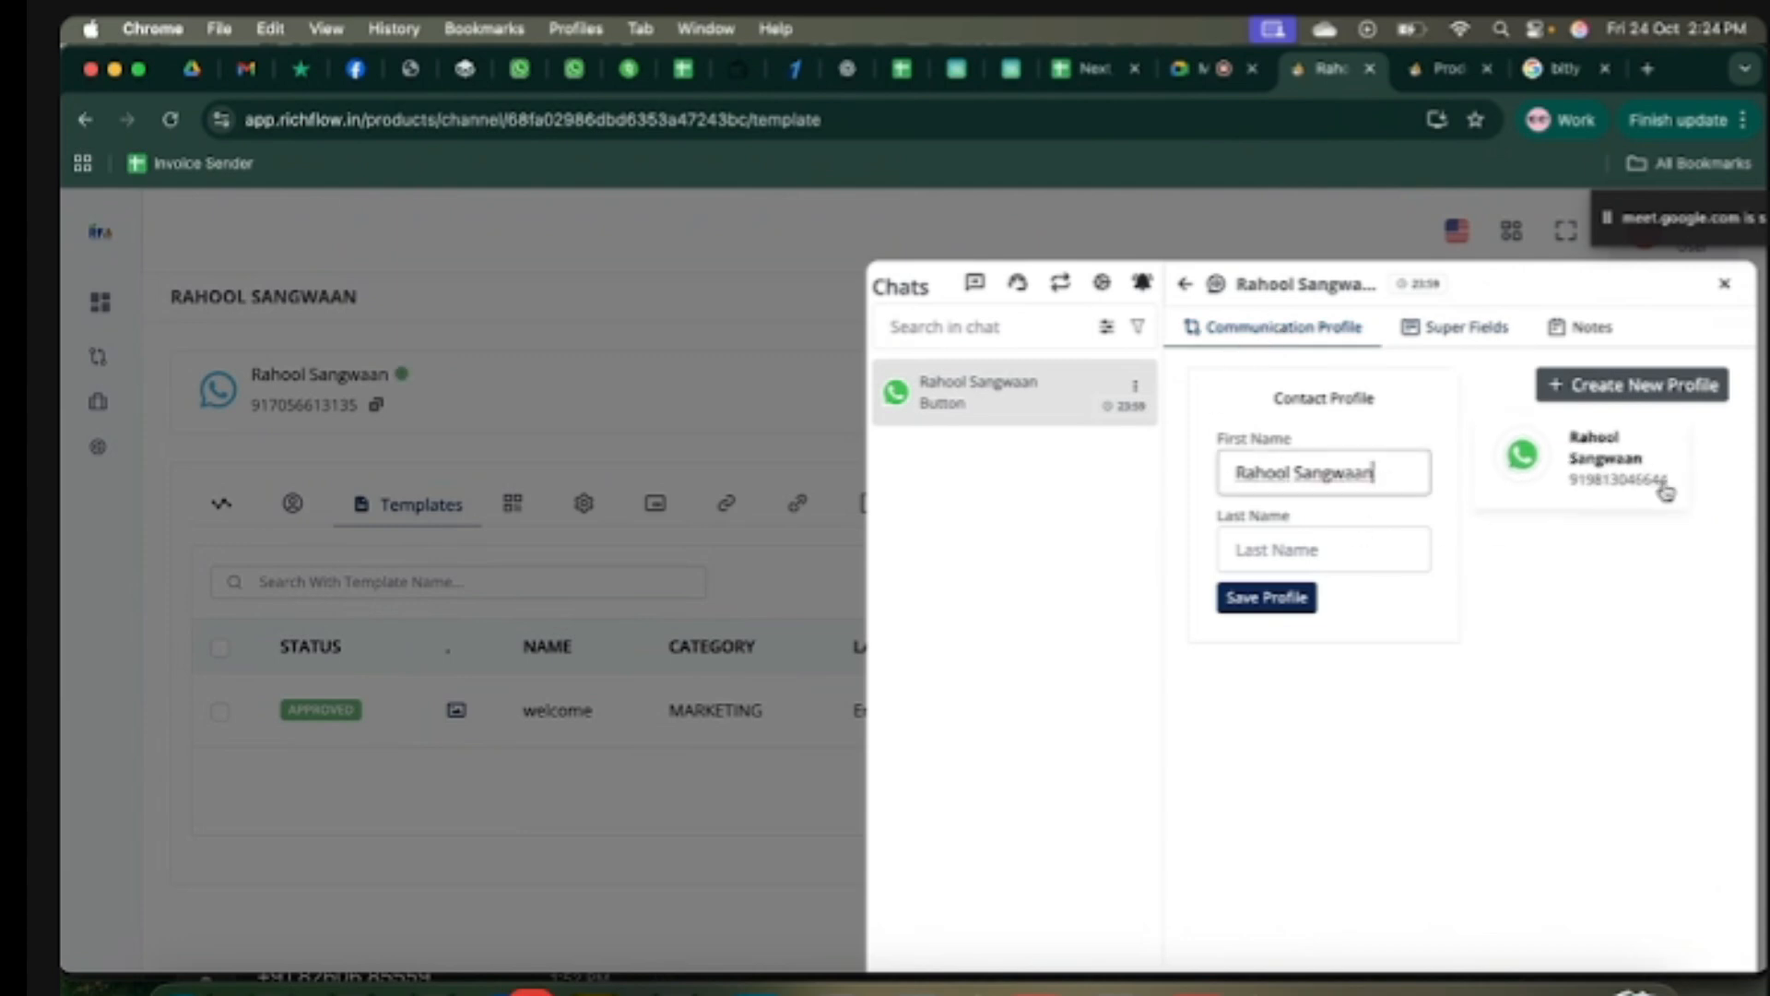
click(1469, 330)
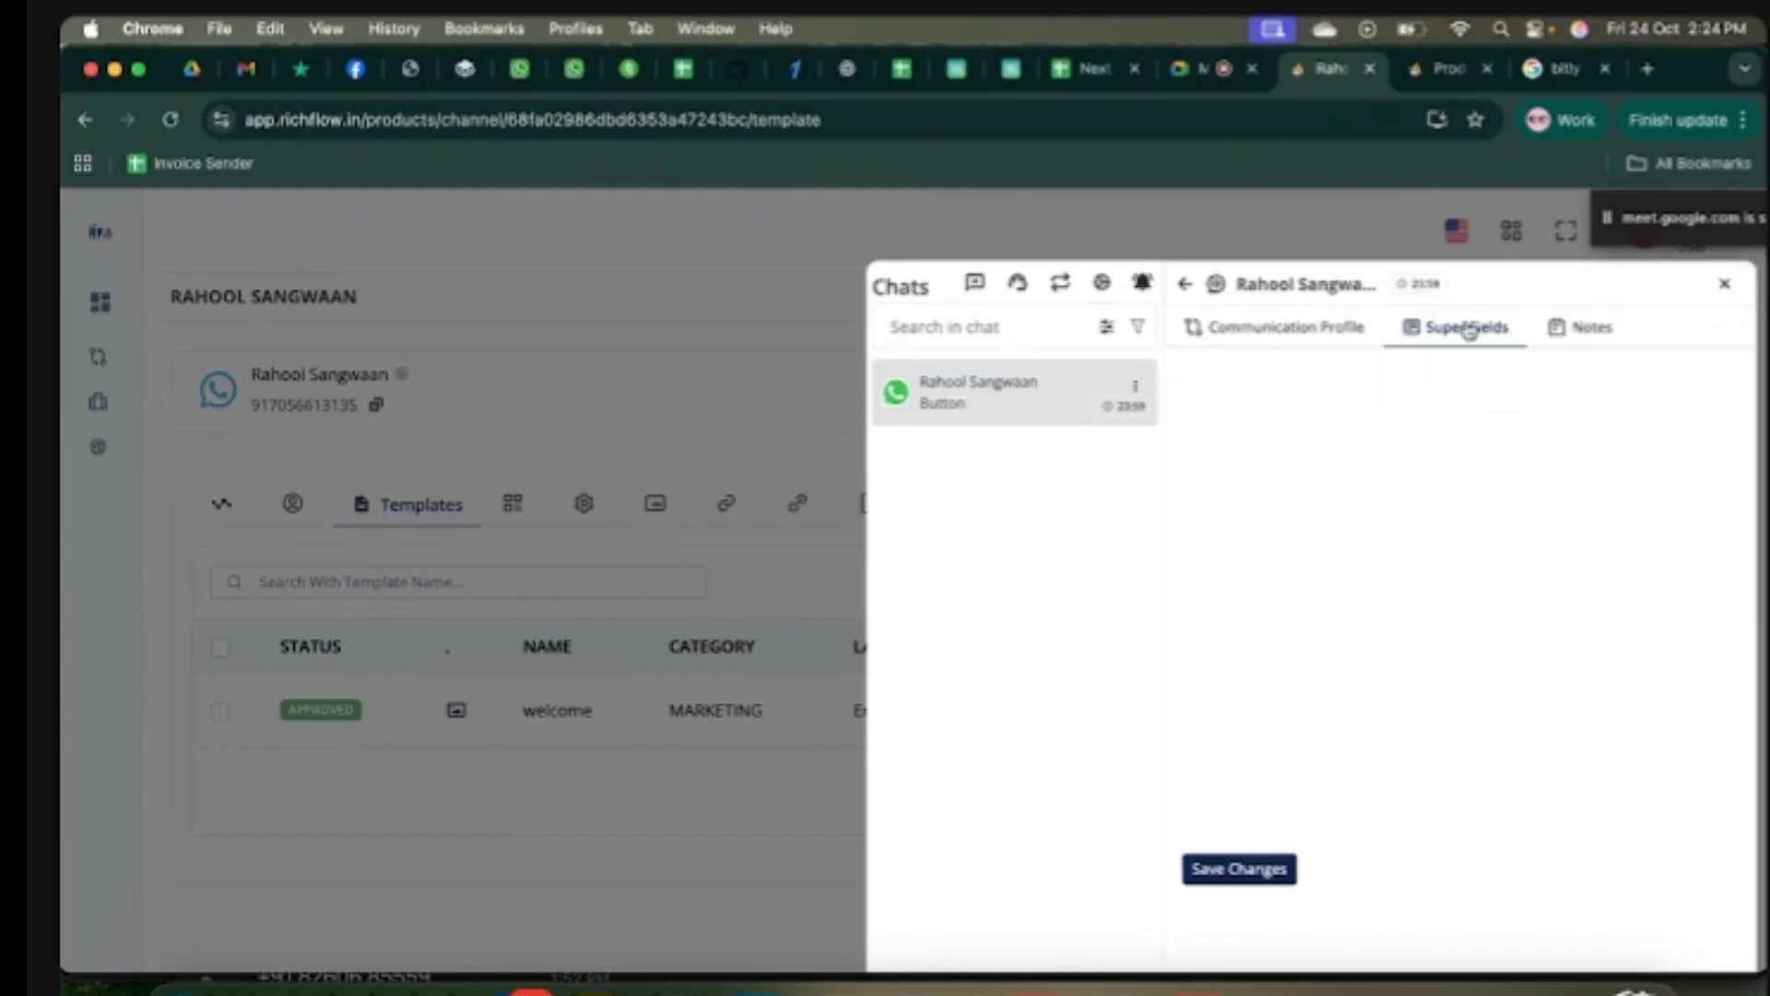
click(1601, 330)
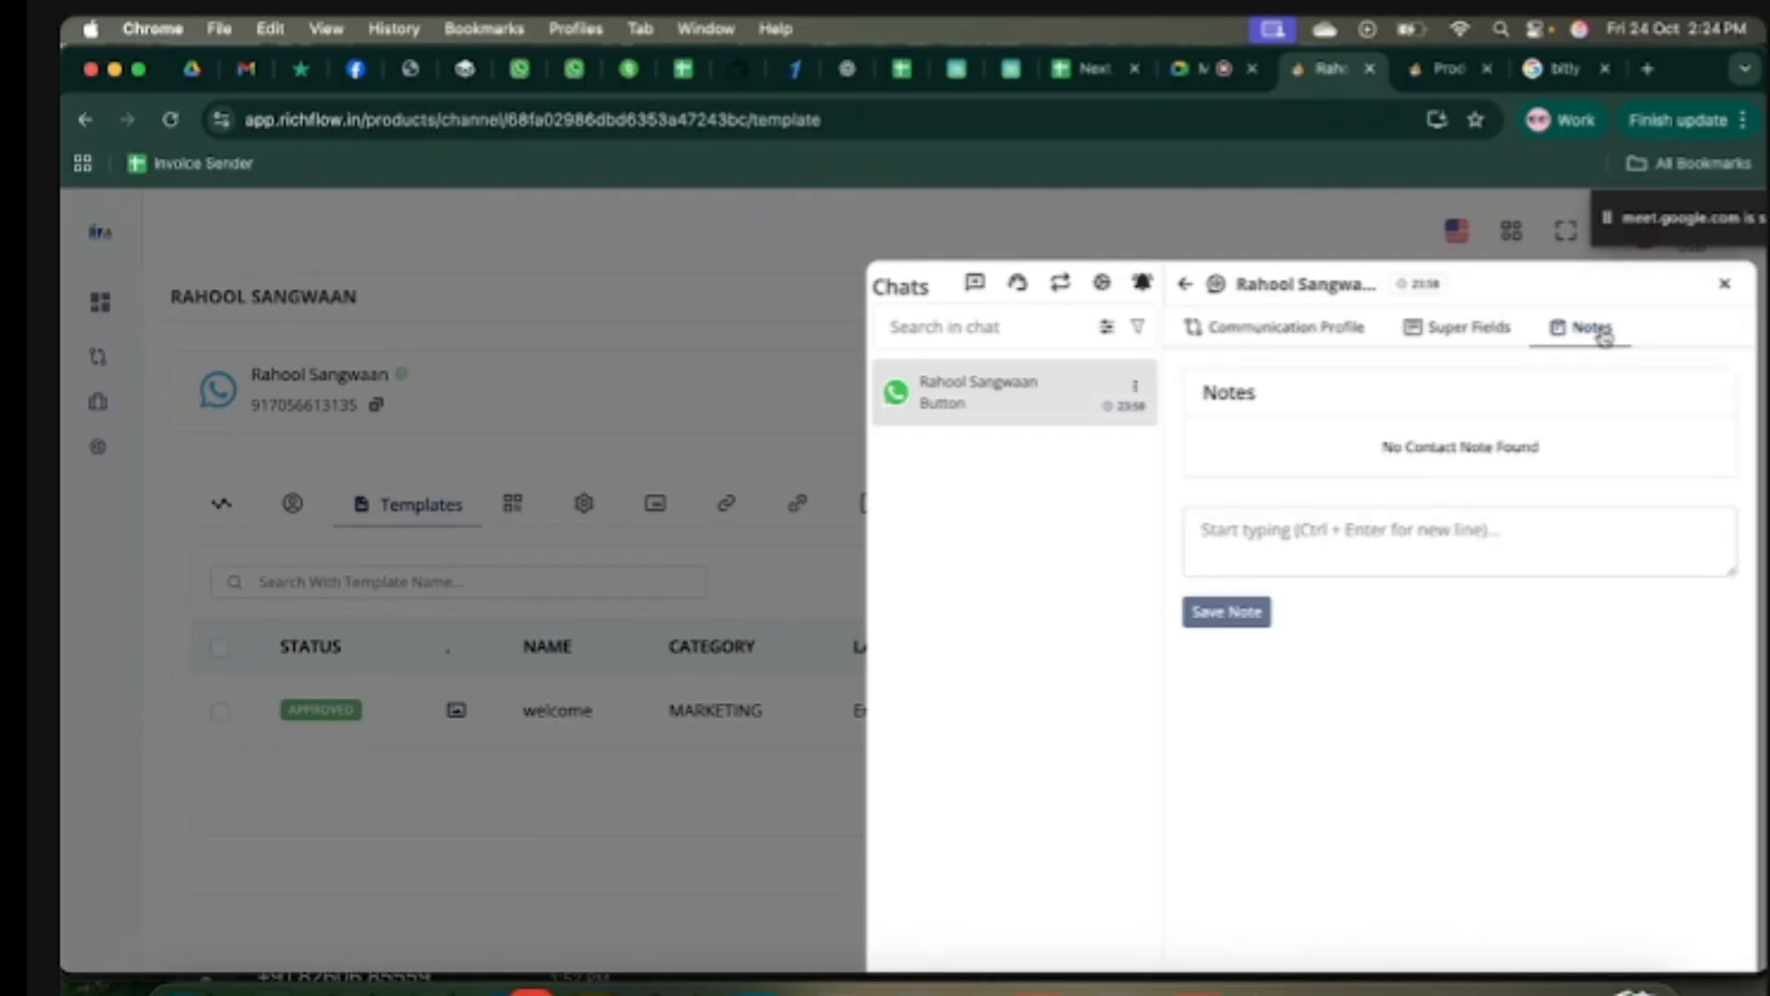
click(1344, 539)
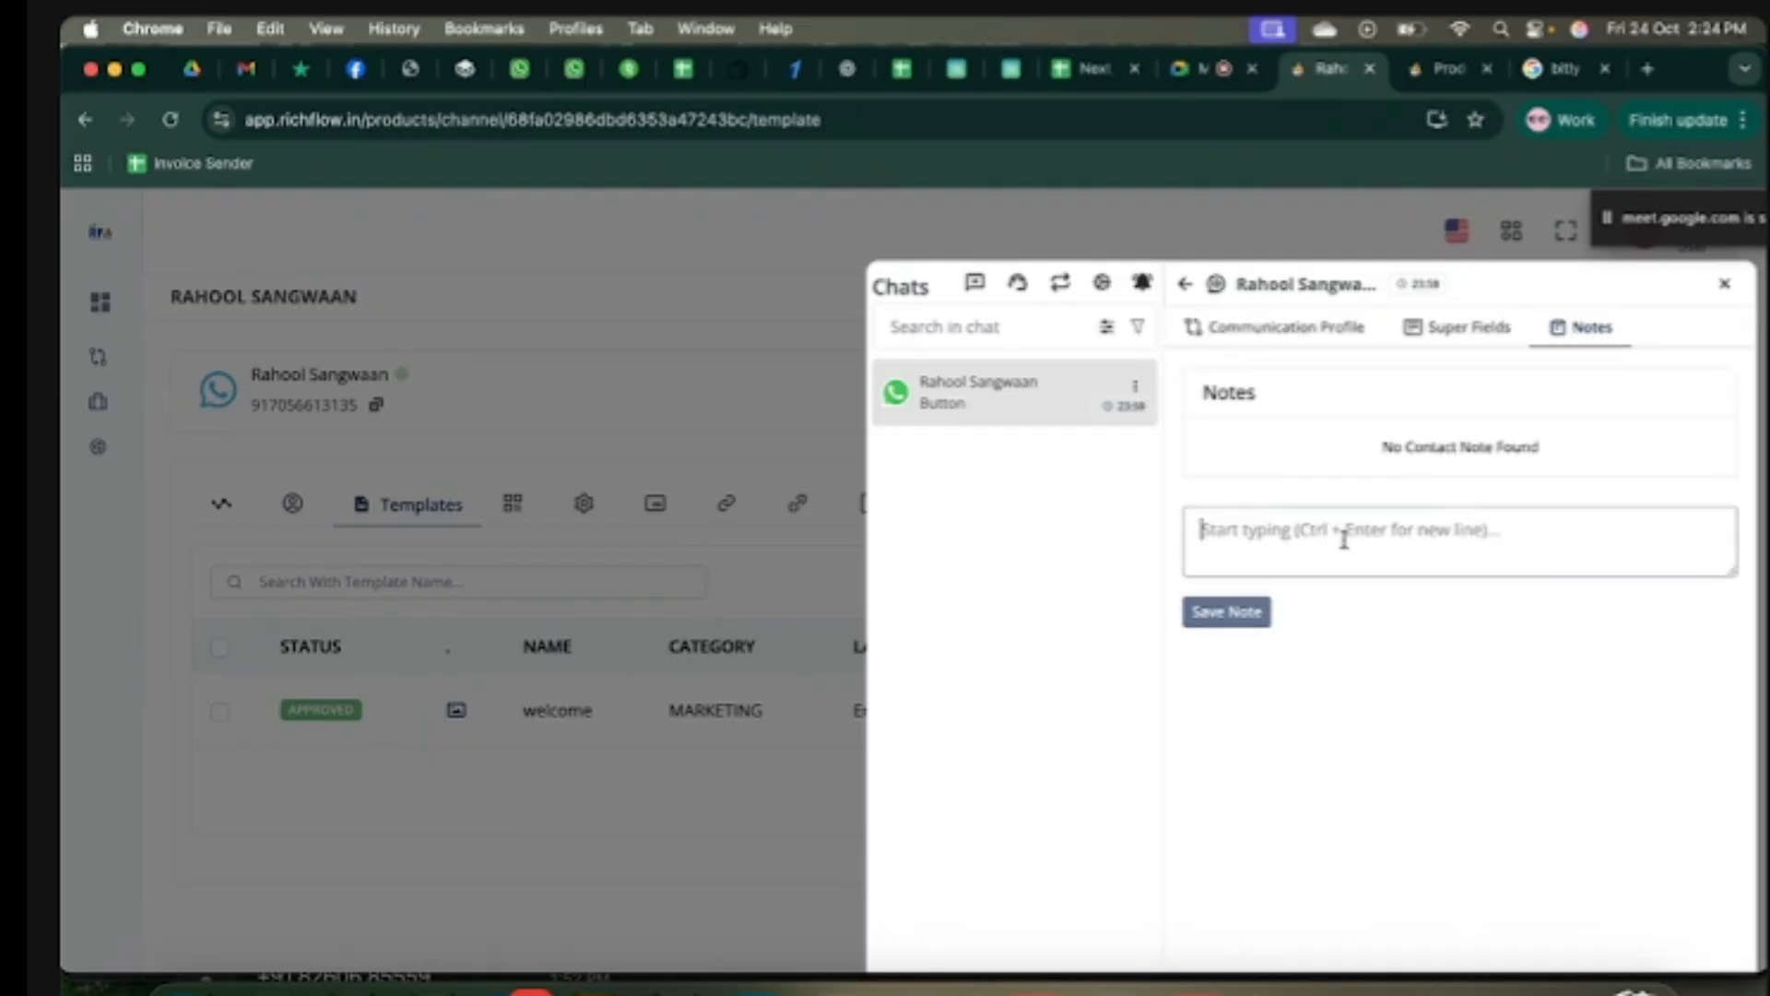
text(New)
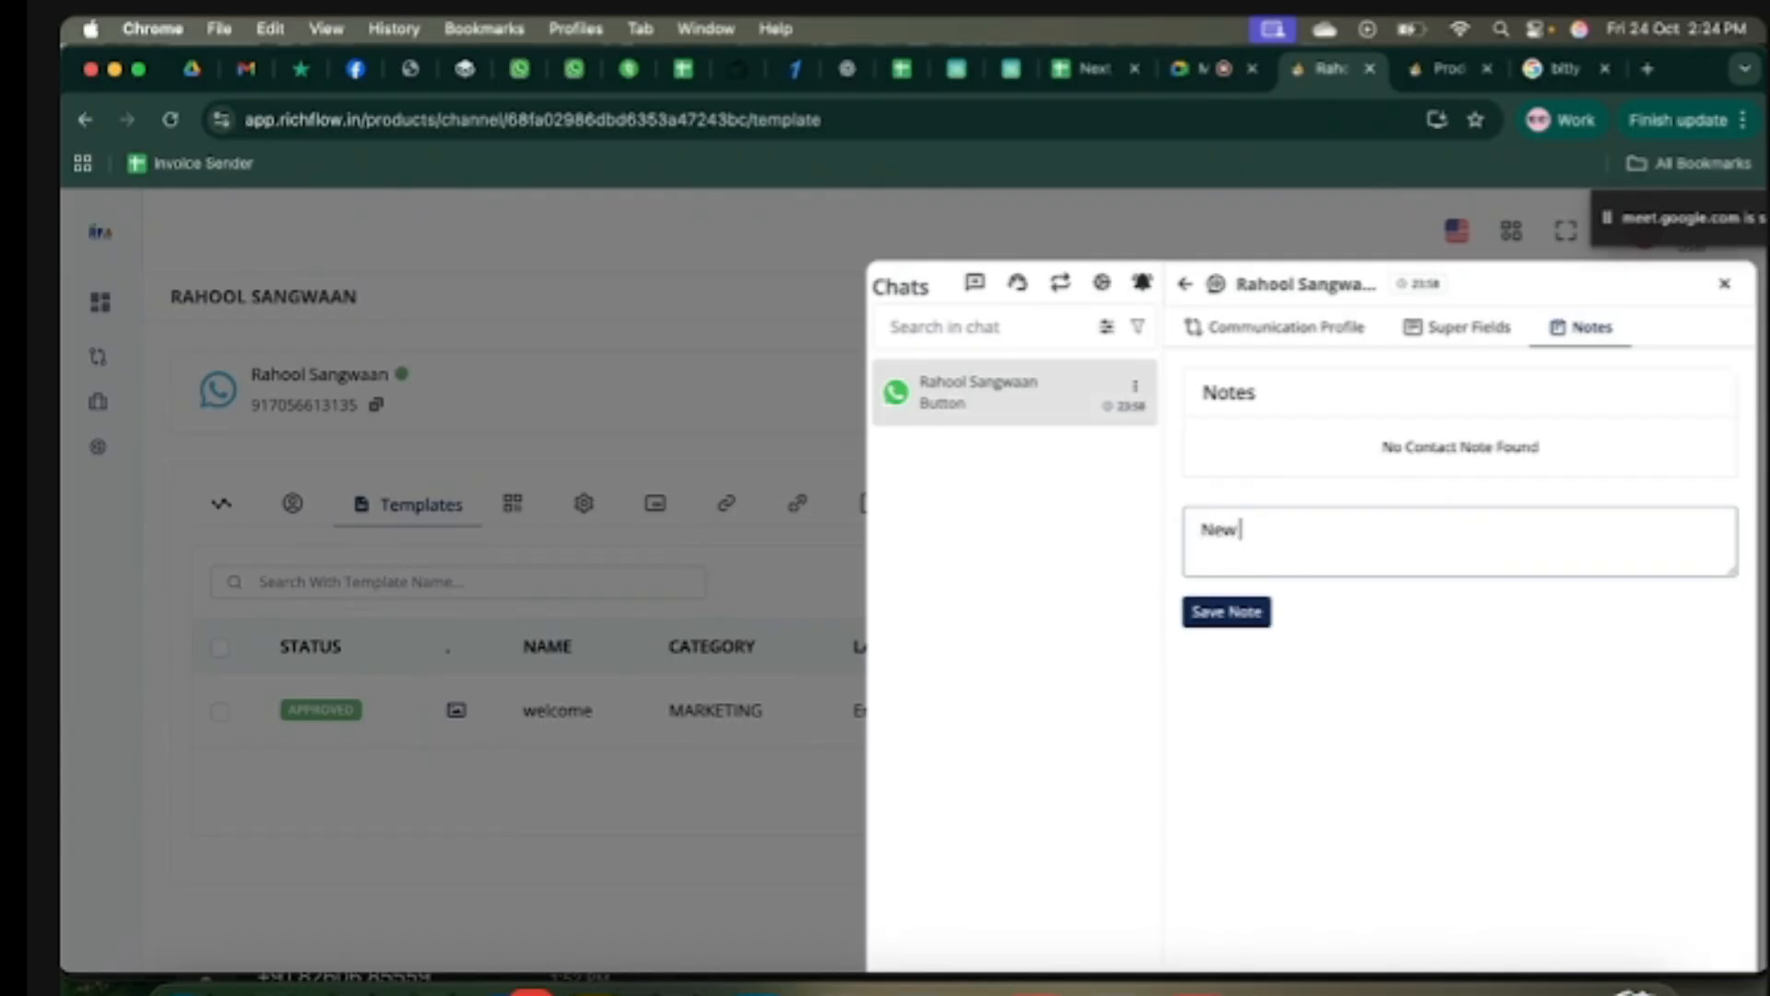
text( customer)
click(1242, 617)
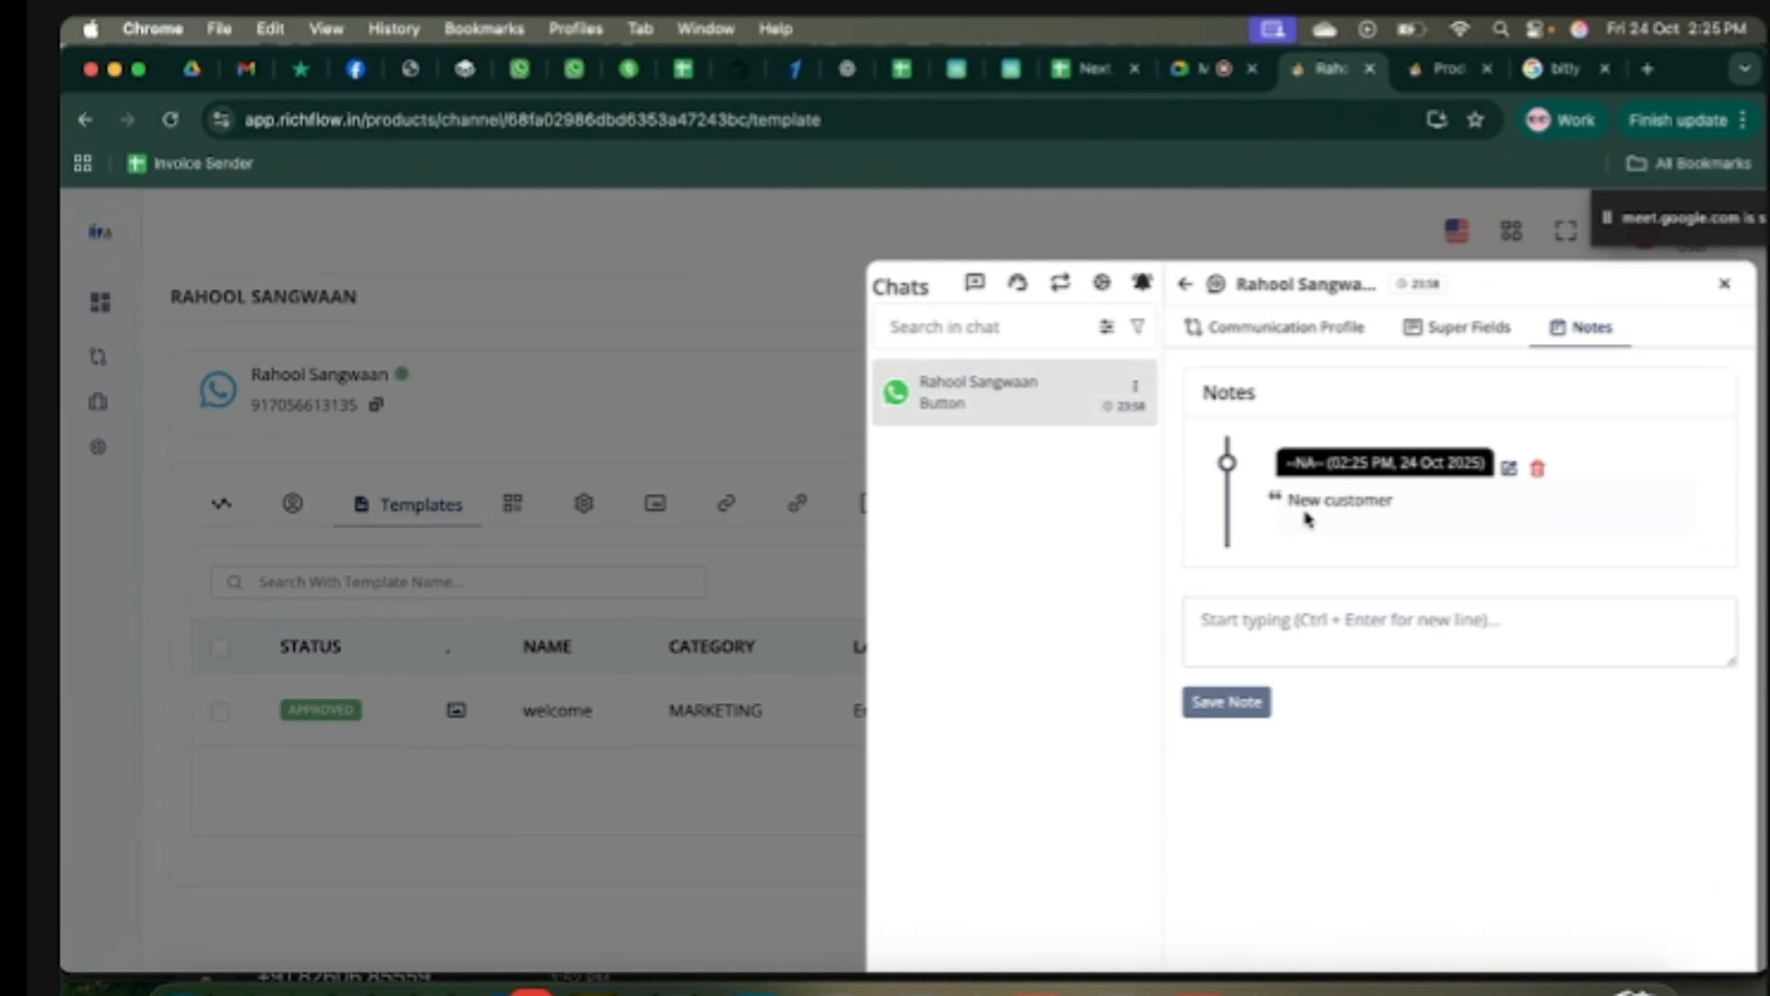
Step: Save a second note 'Liver ke liye concern kiya tha' and return to the conversation
click(1232, 623)
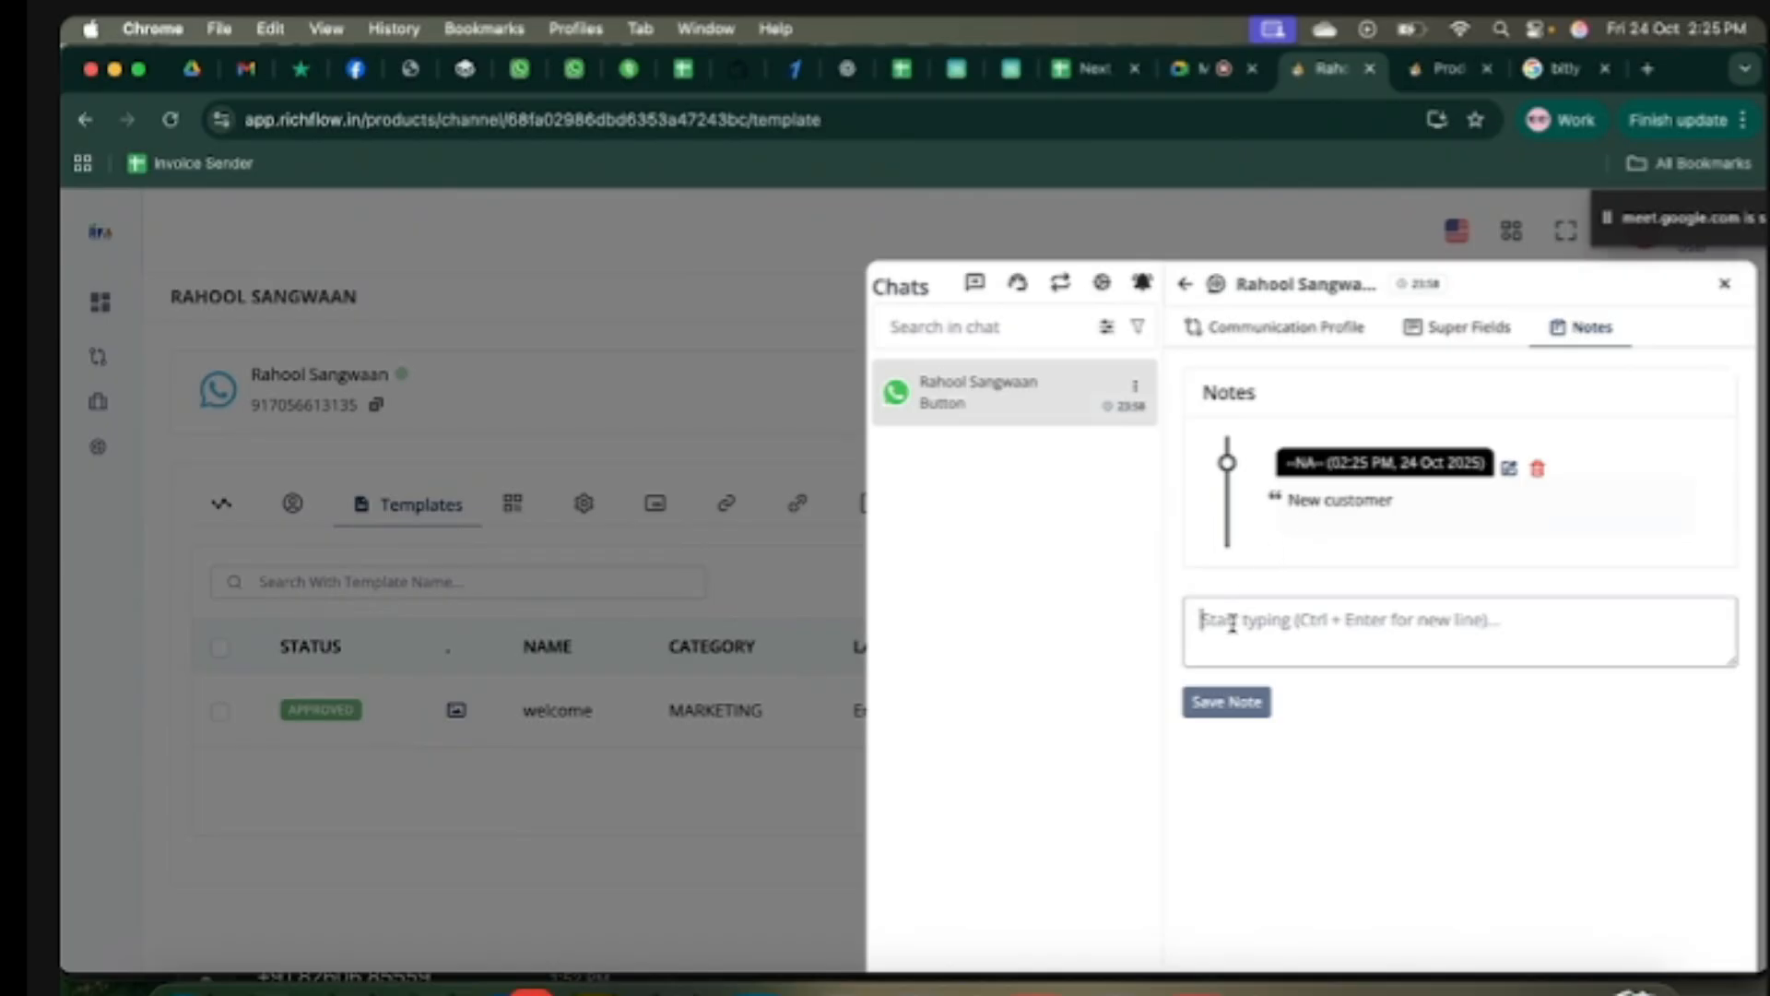
text(Liver ke)
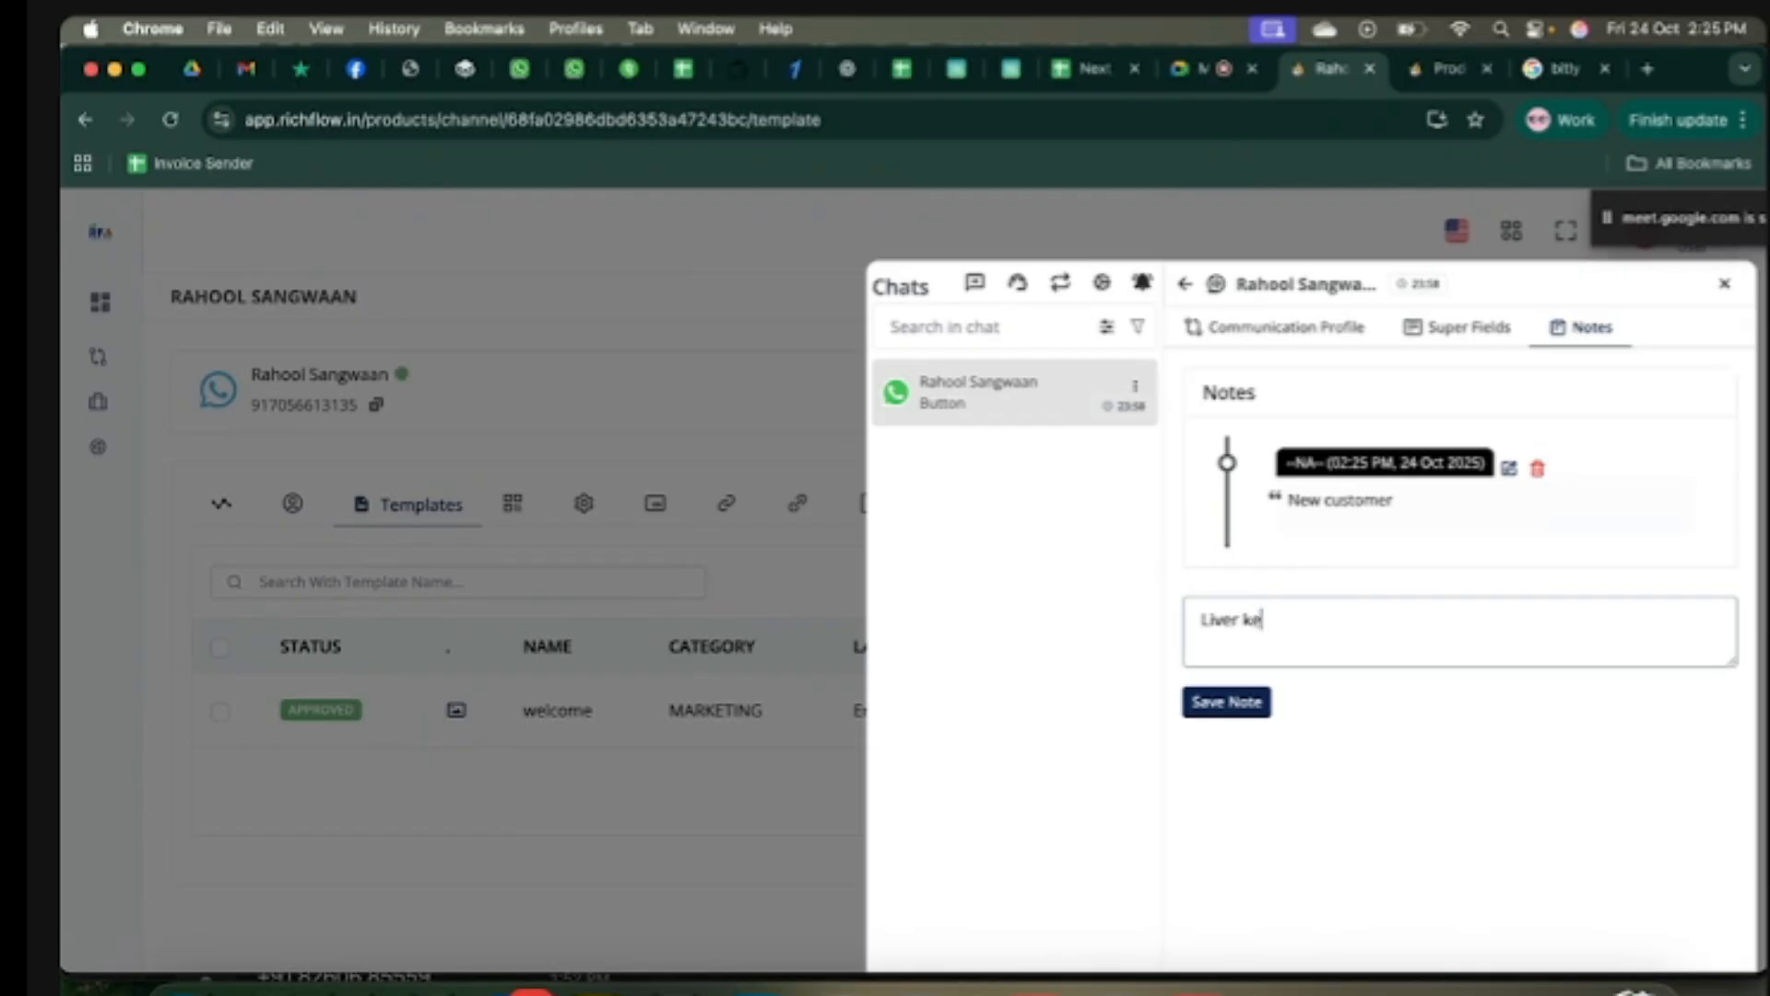
text( liye cond)
text(ern kiya tha)
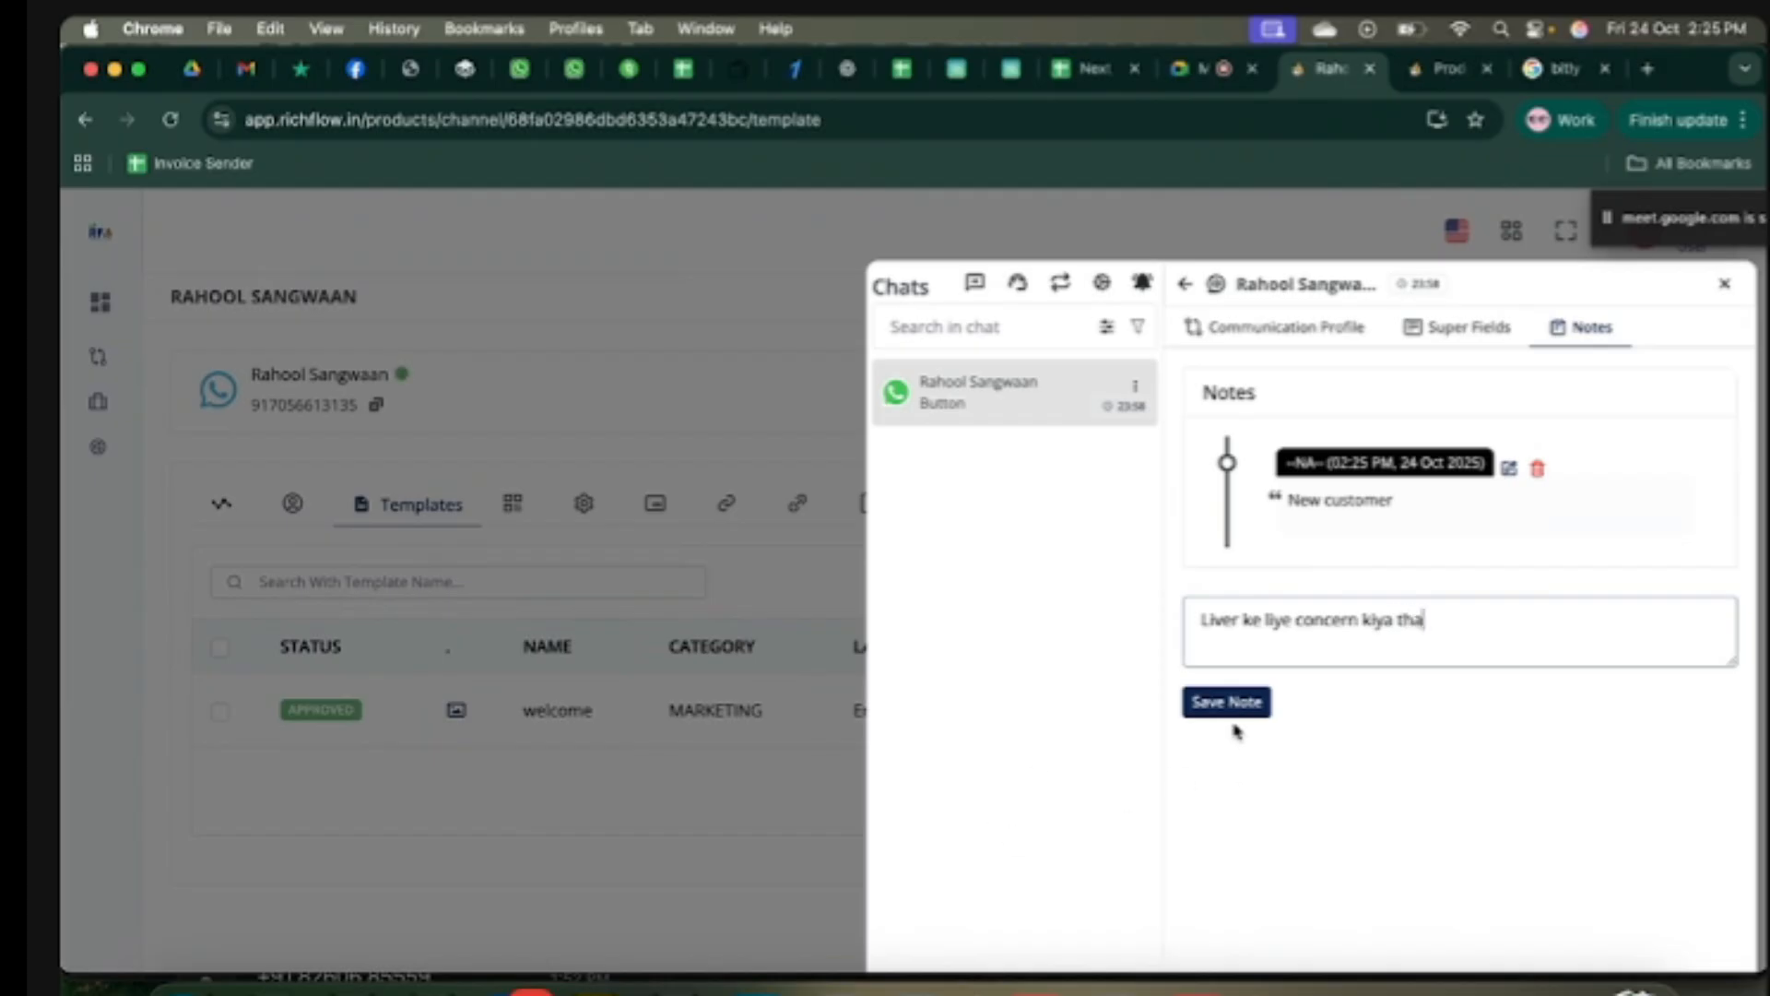
click(1224, 707)
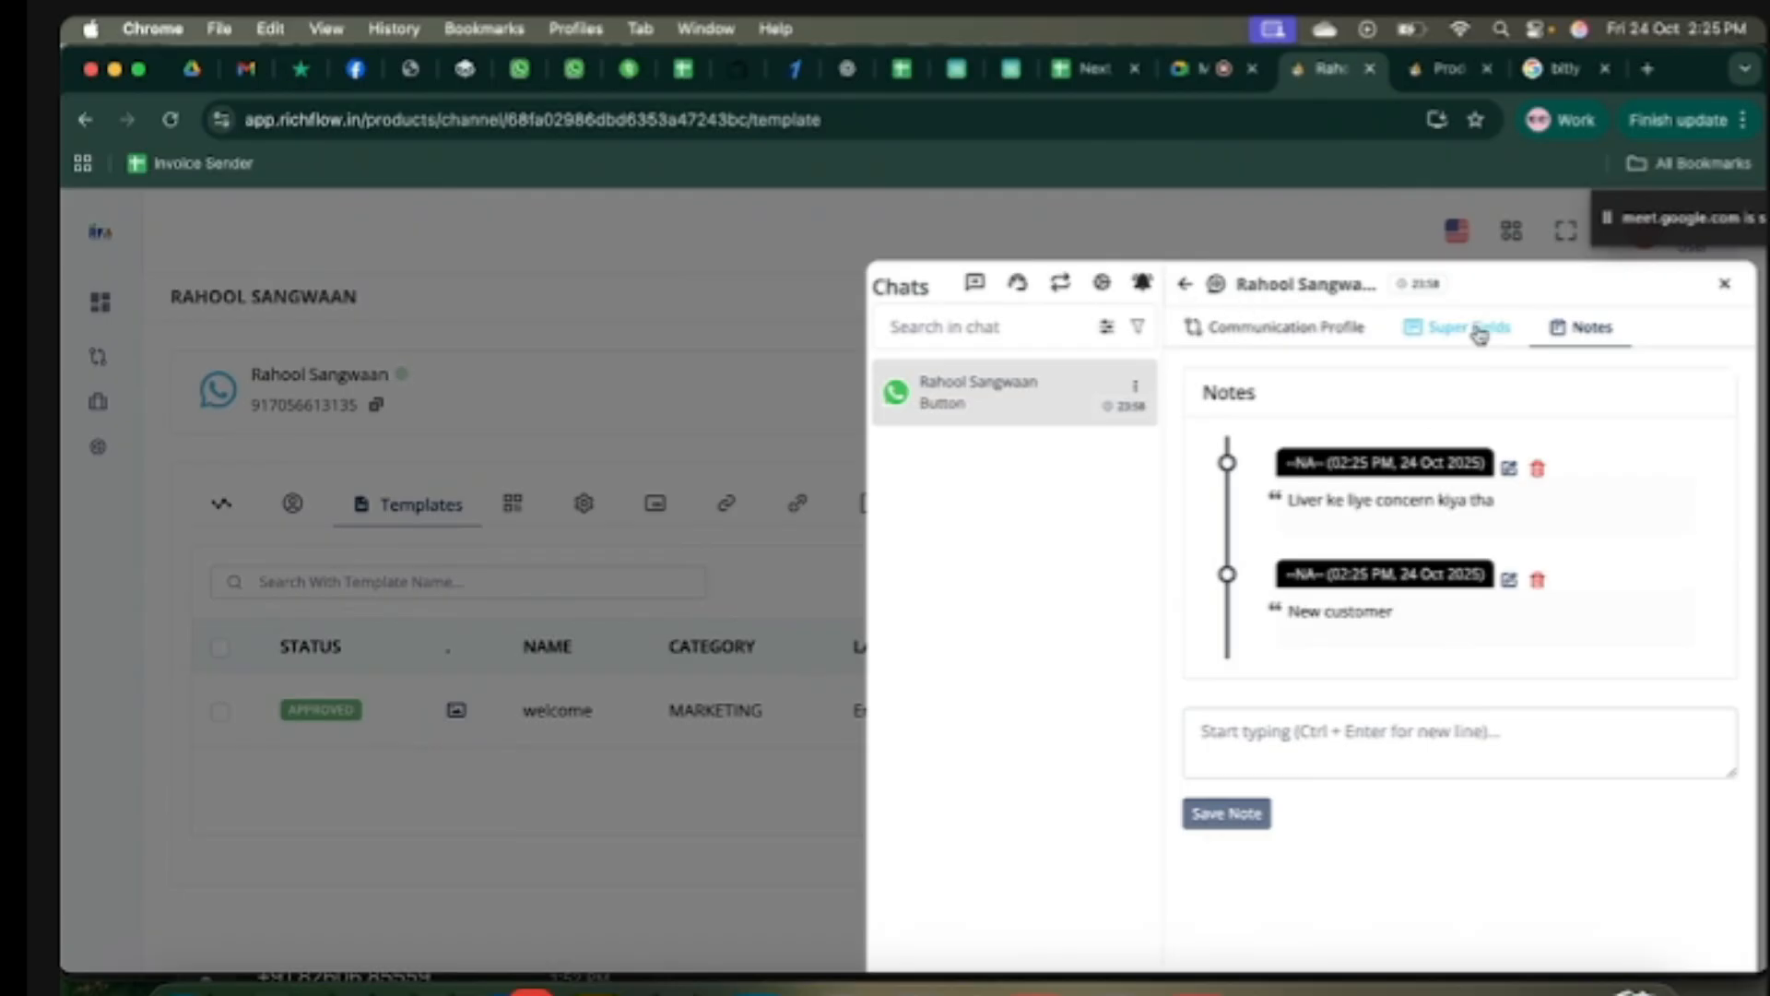
click(1188, 288)
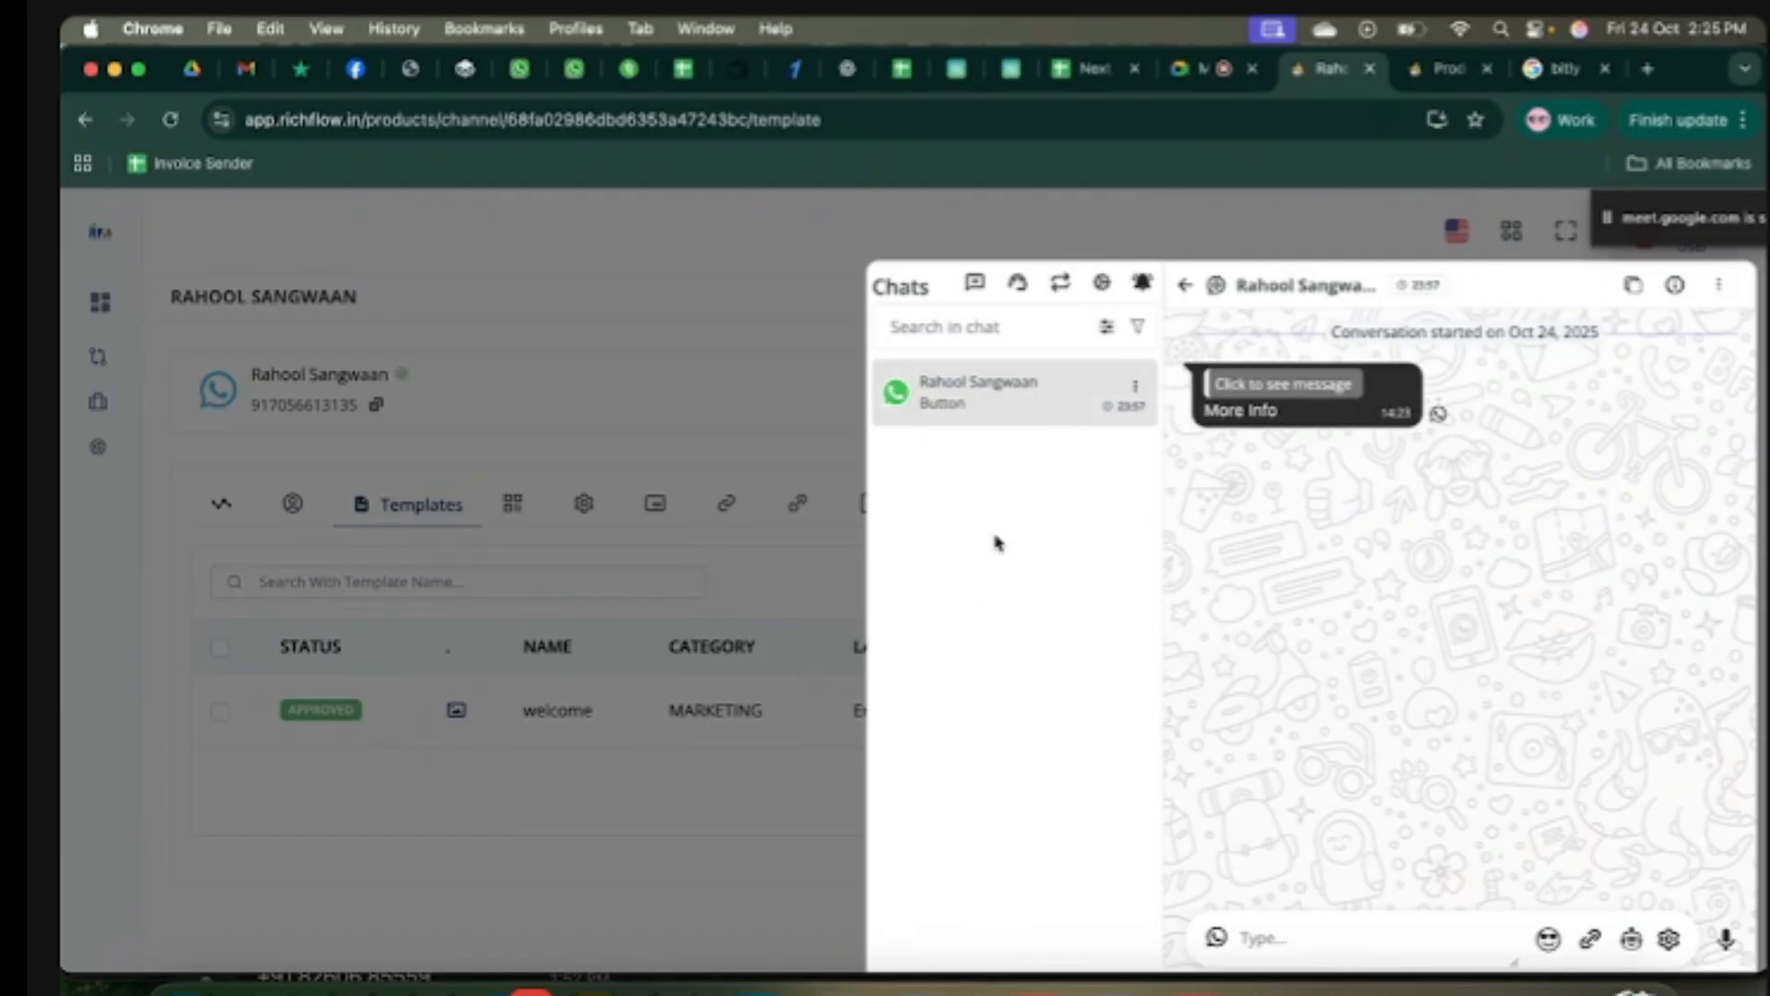
Step: Create and save a chat filter named 'Unread Chats' with Unread set to 'Unread Chats Only'
click(1108, 331)
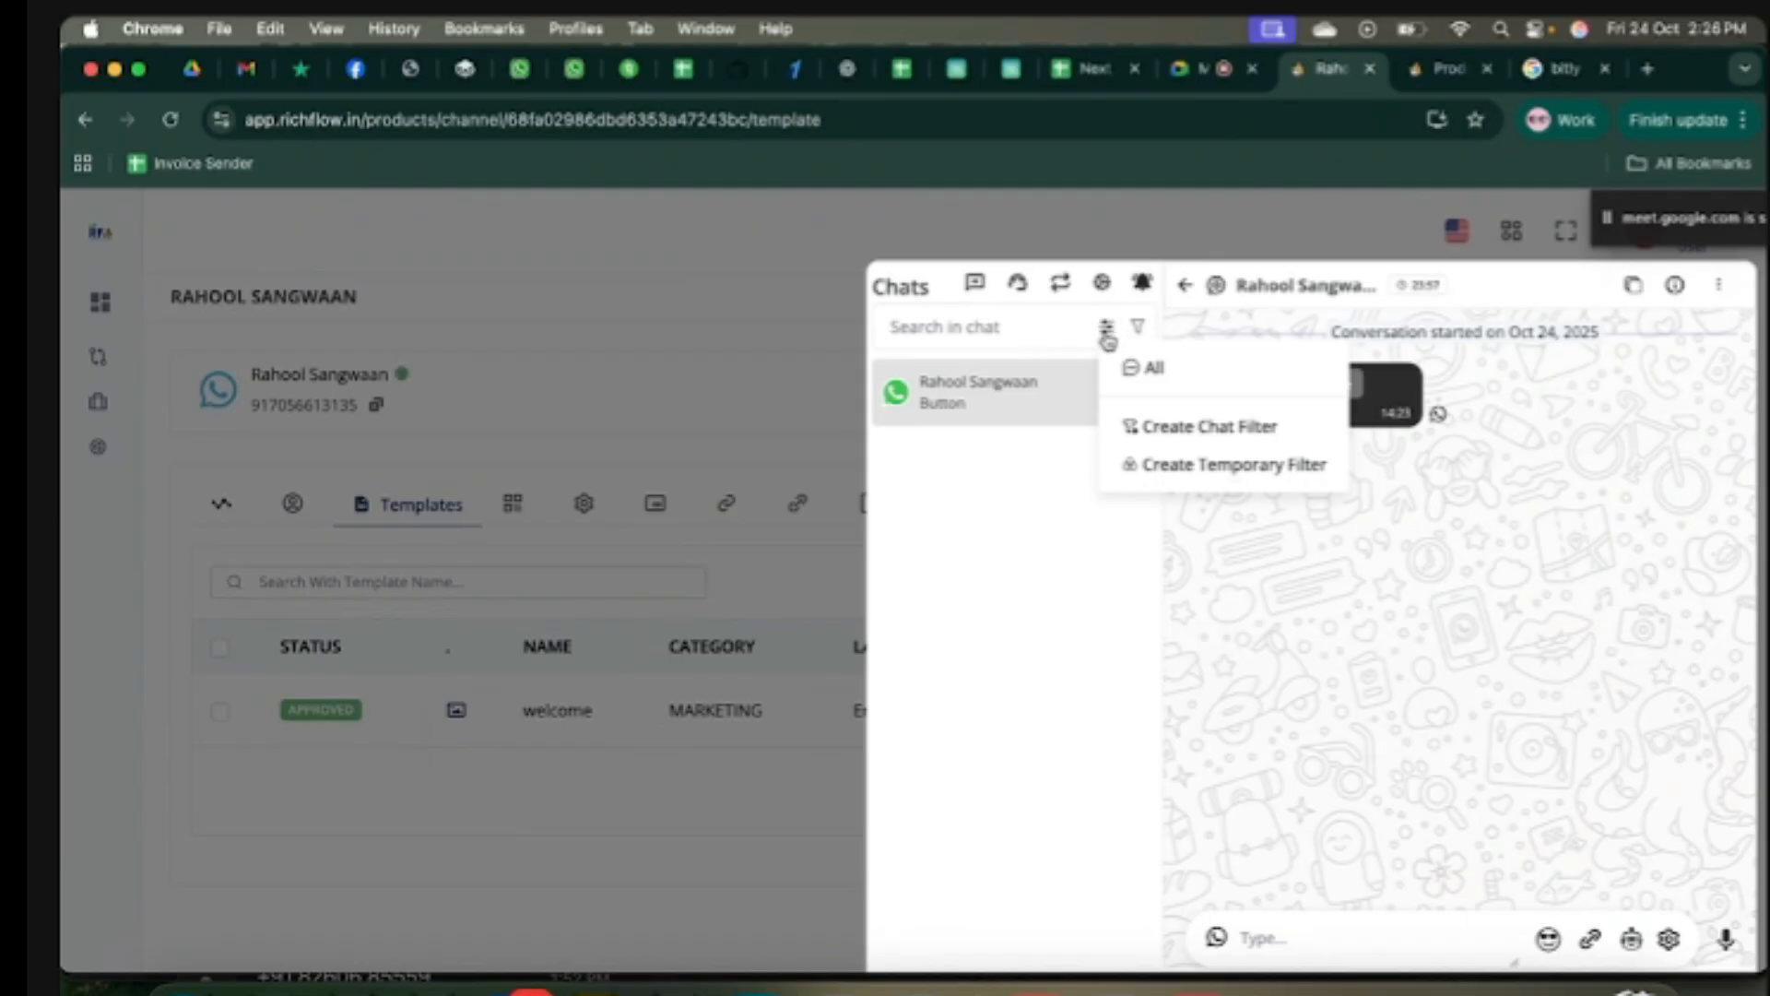
click(1212, 428)
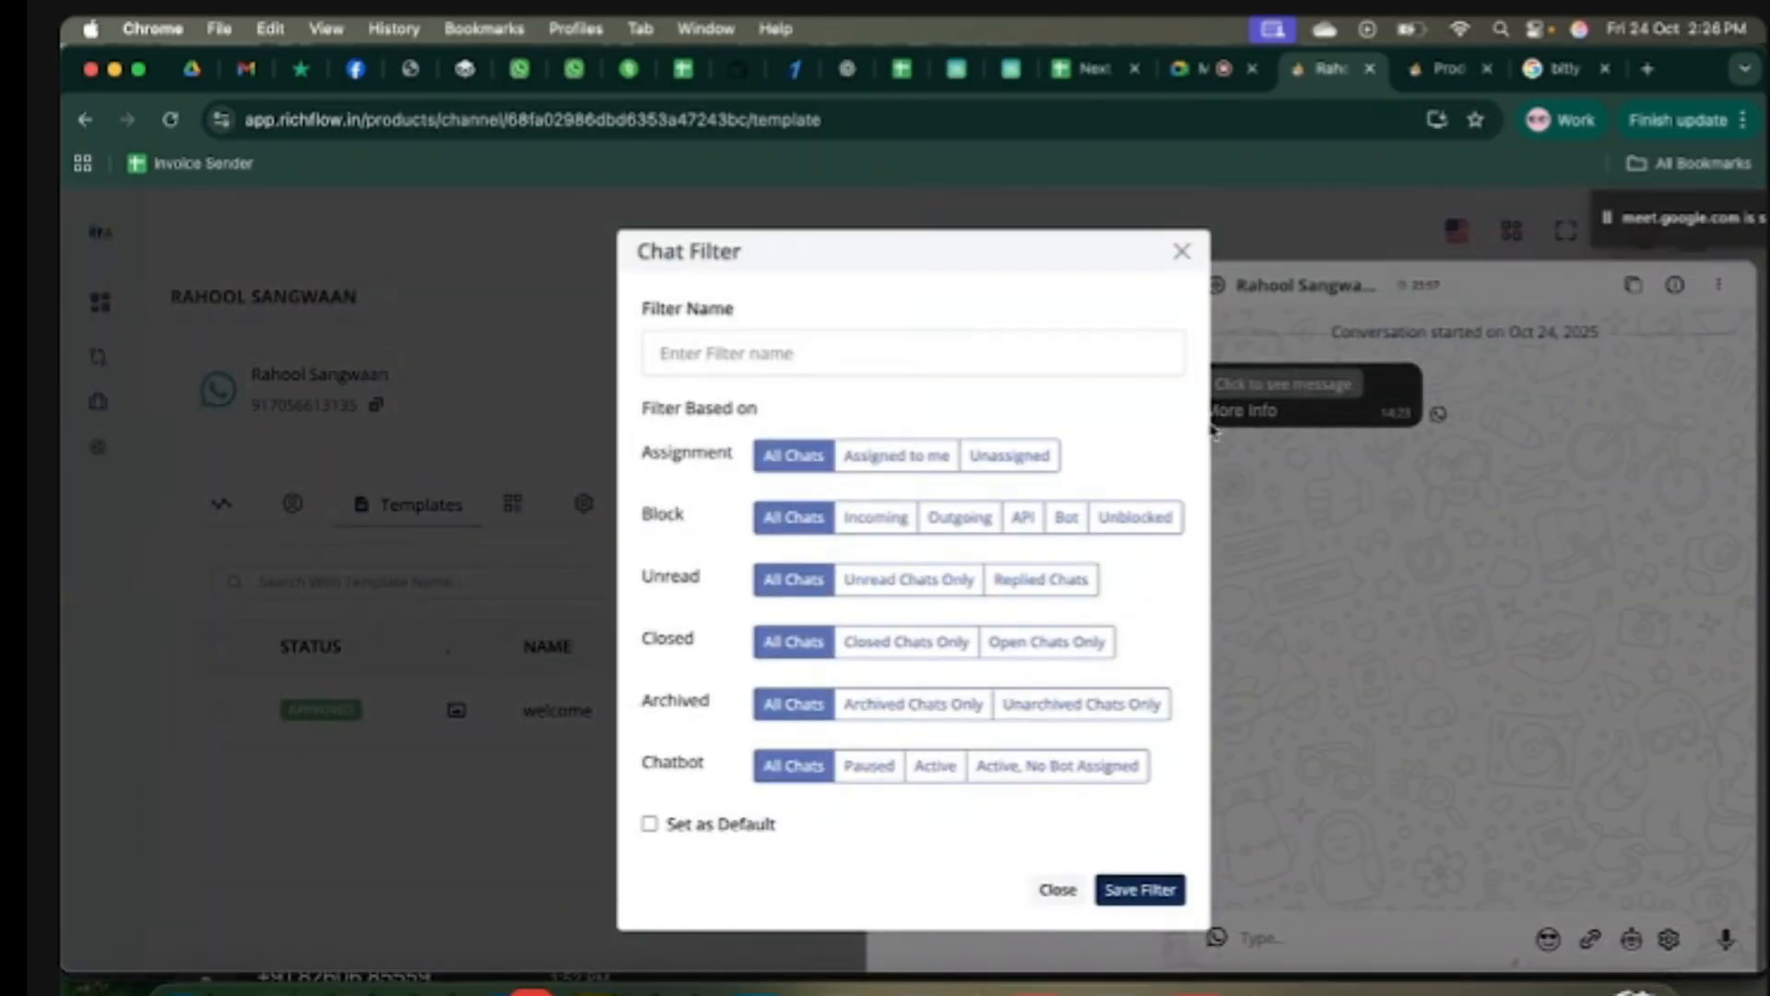
click(837, 352)
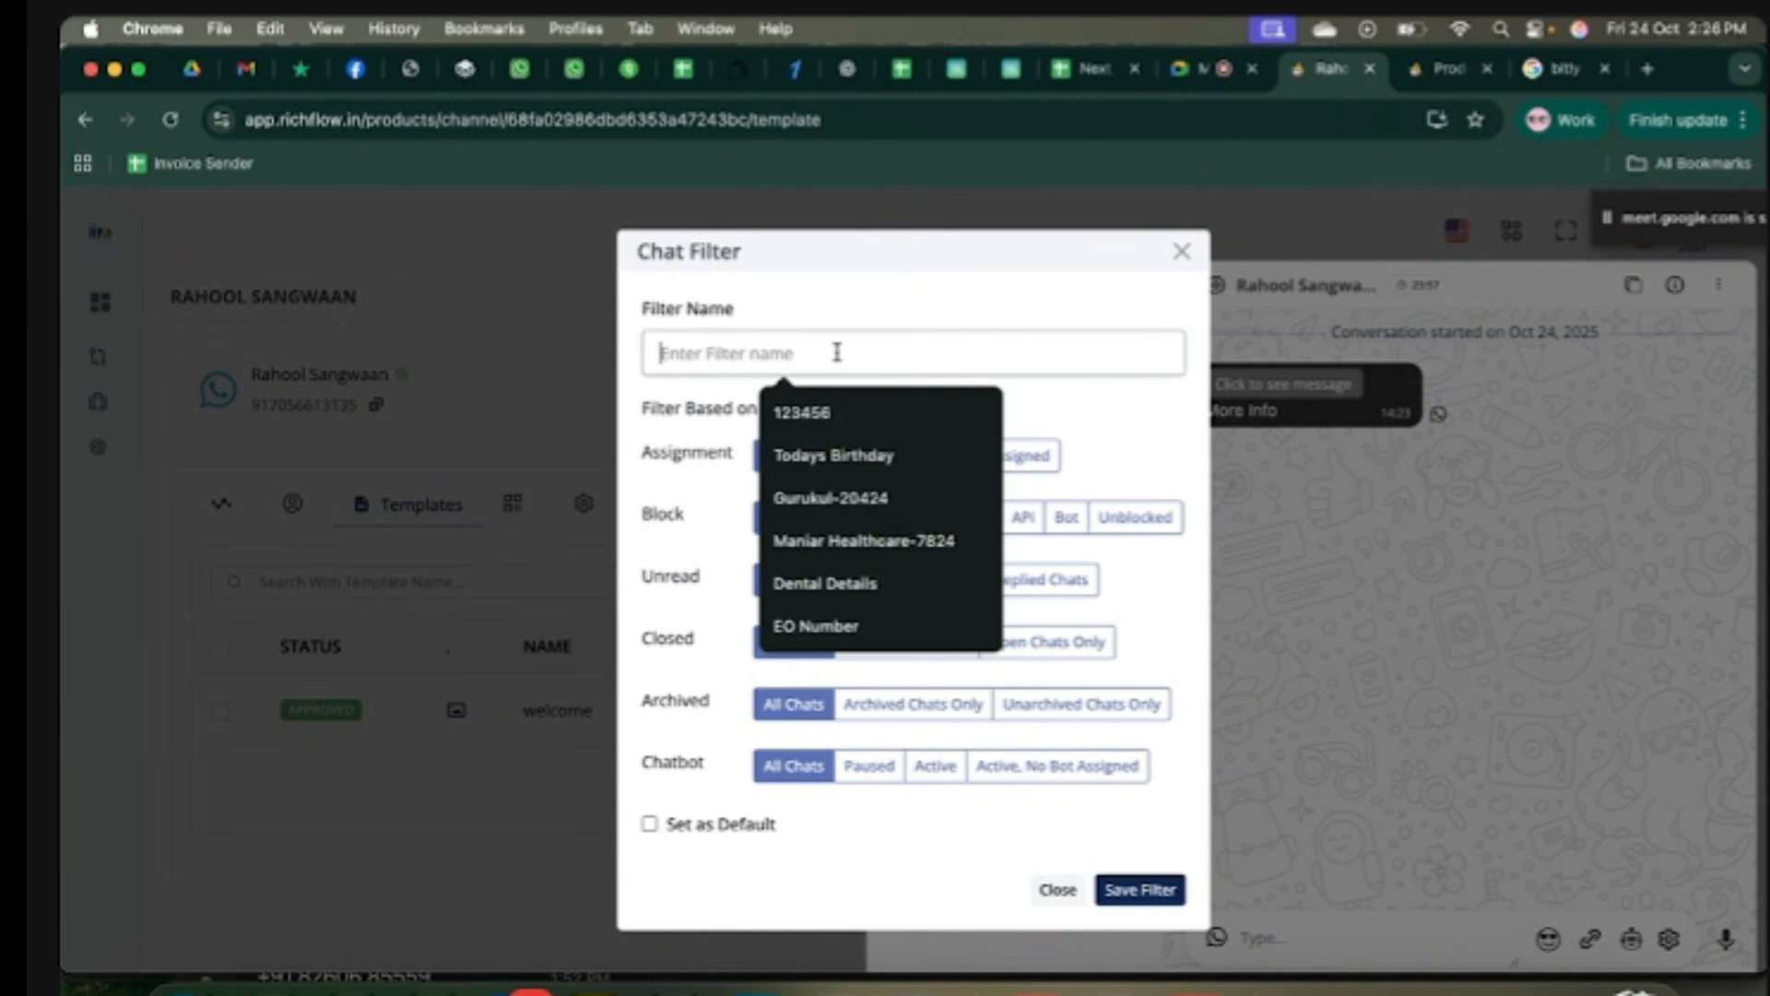
text(Unre)
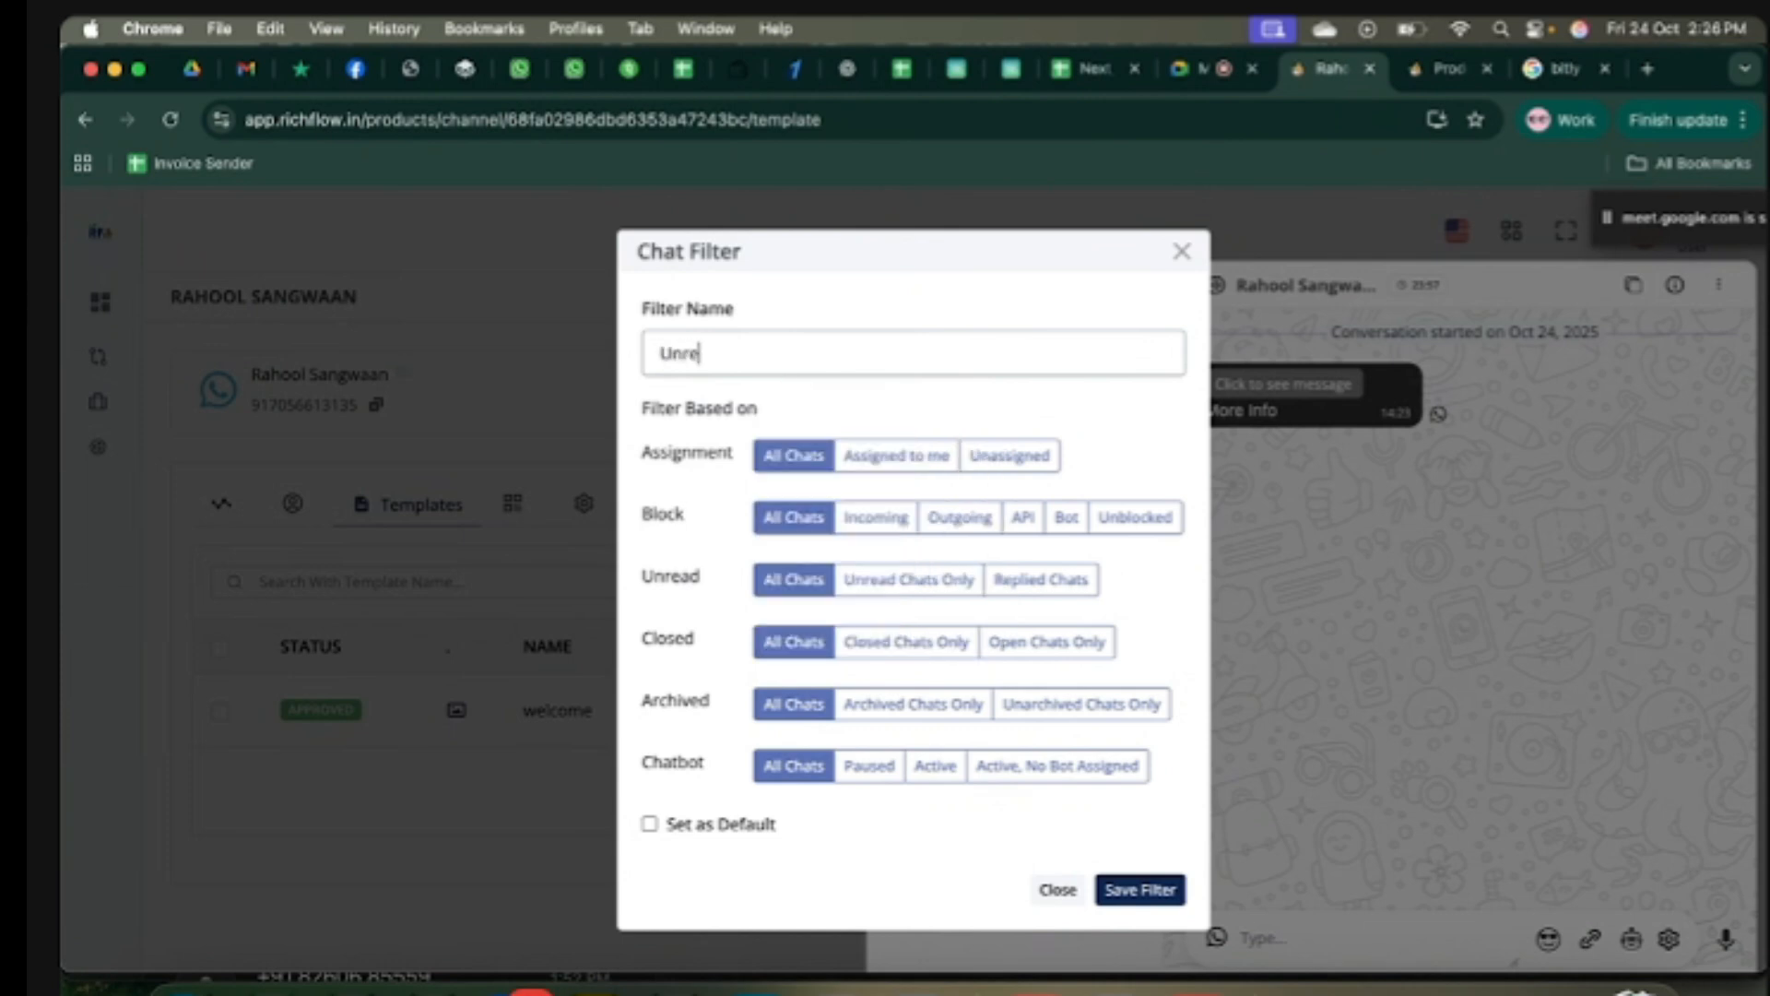
text(ad Chats)
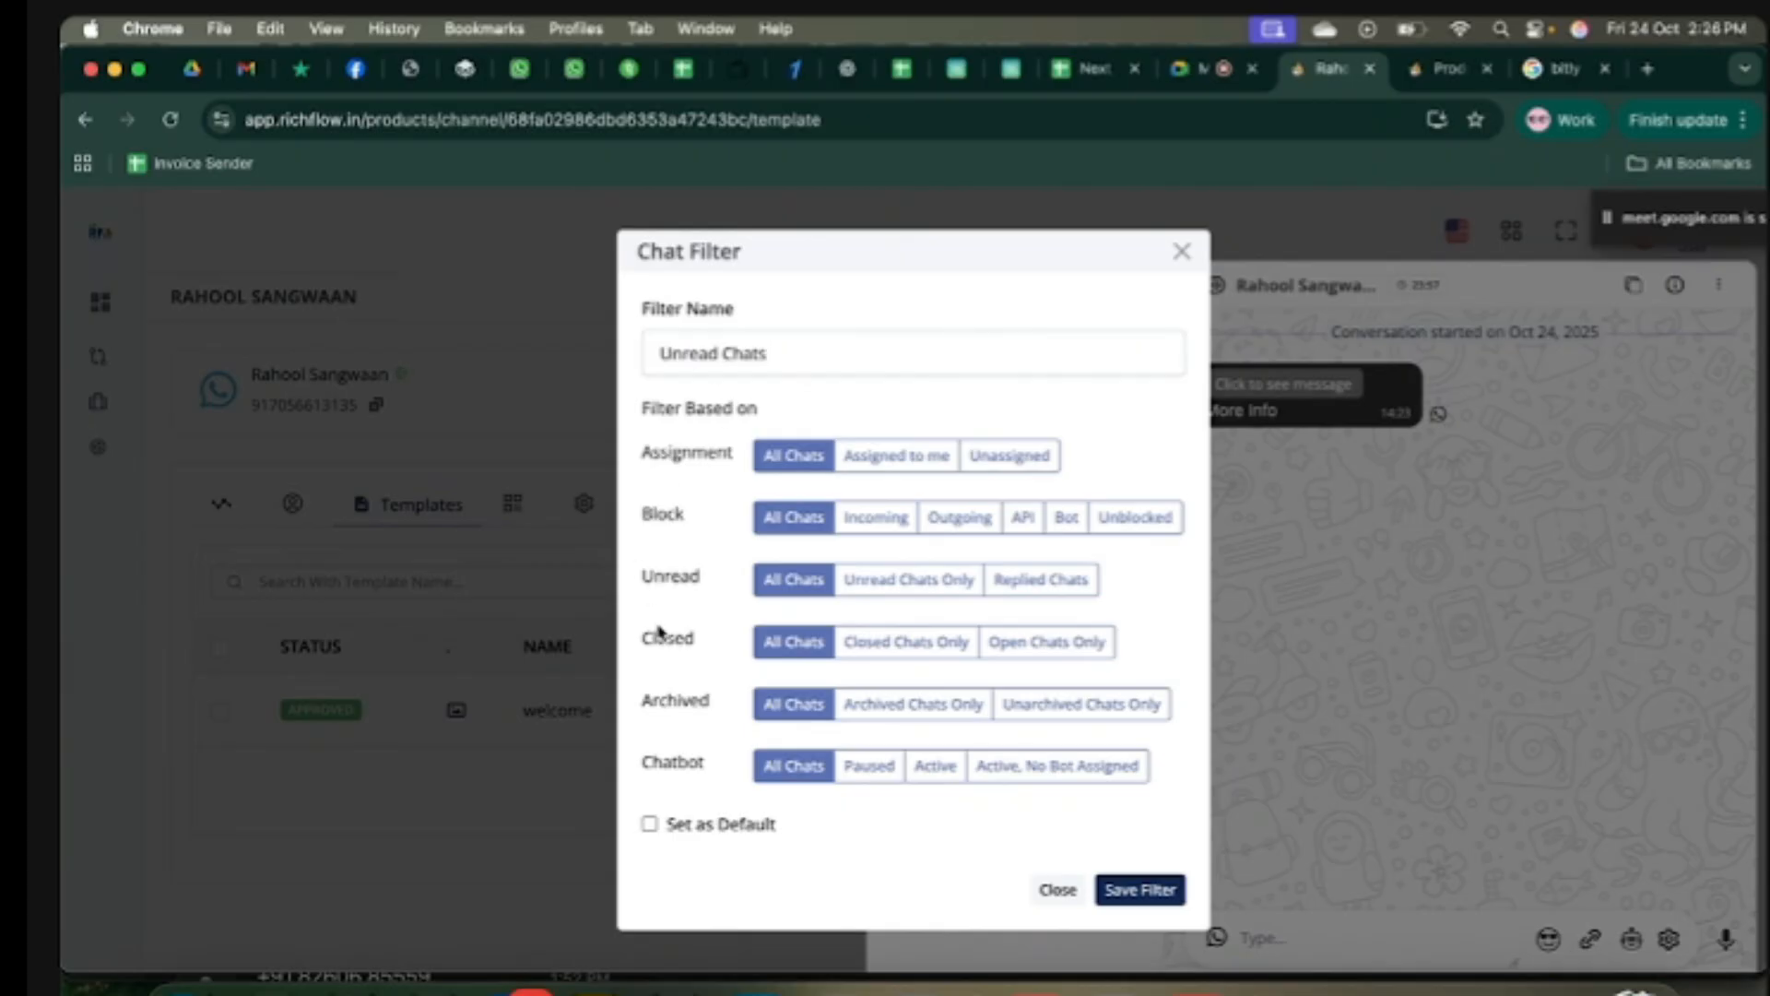
click(928, 588)
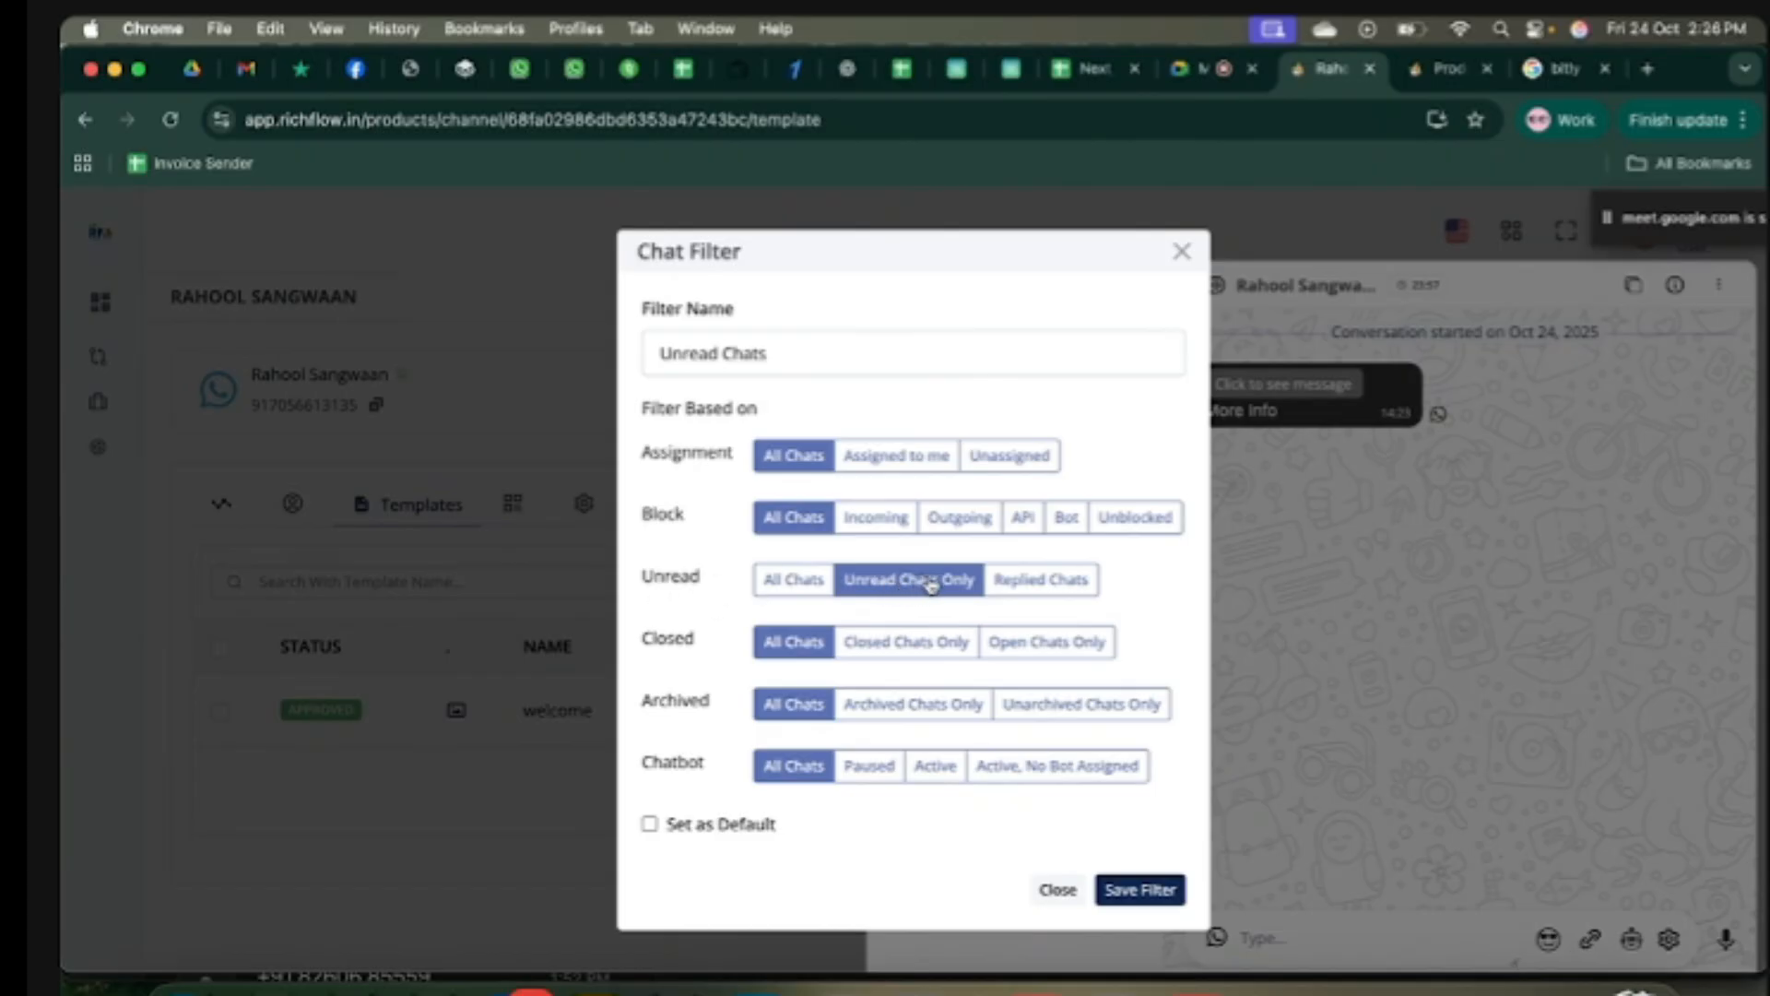
click(1153, 891)
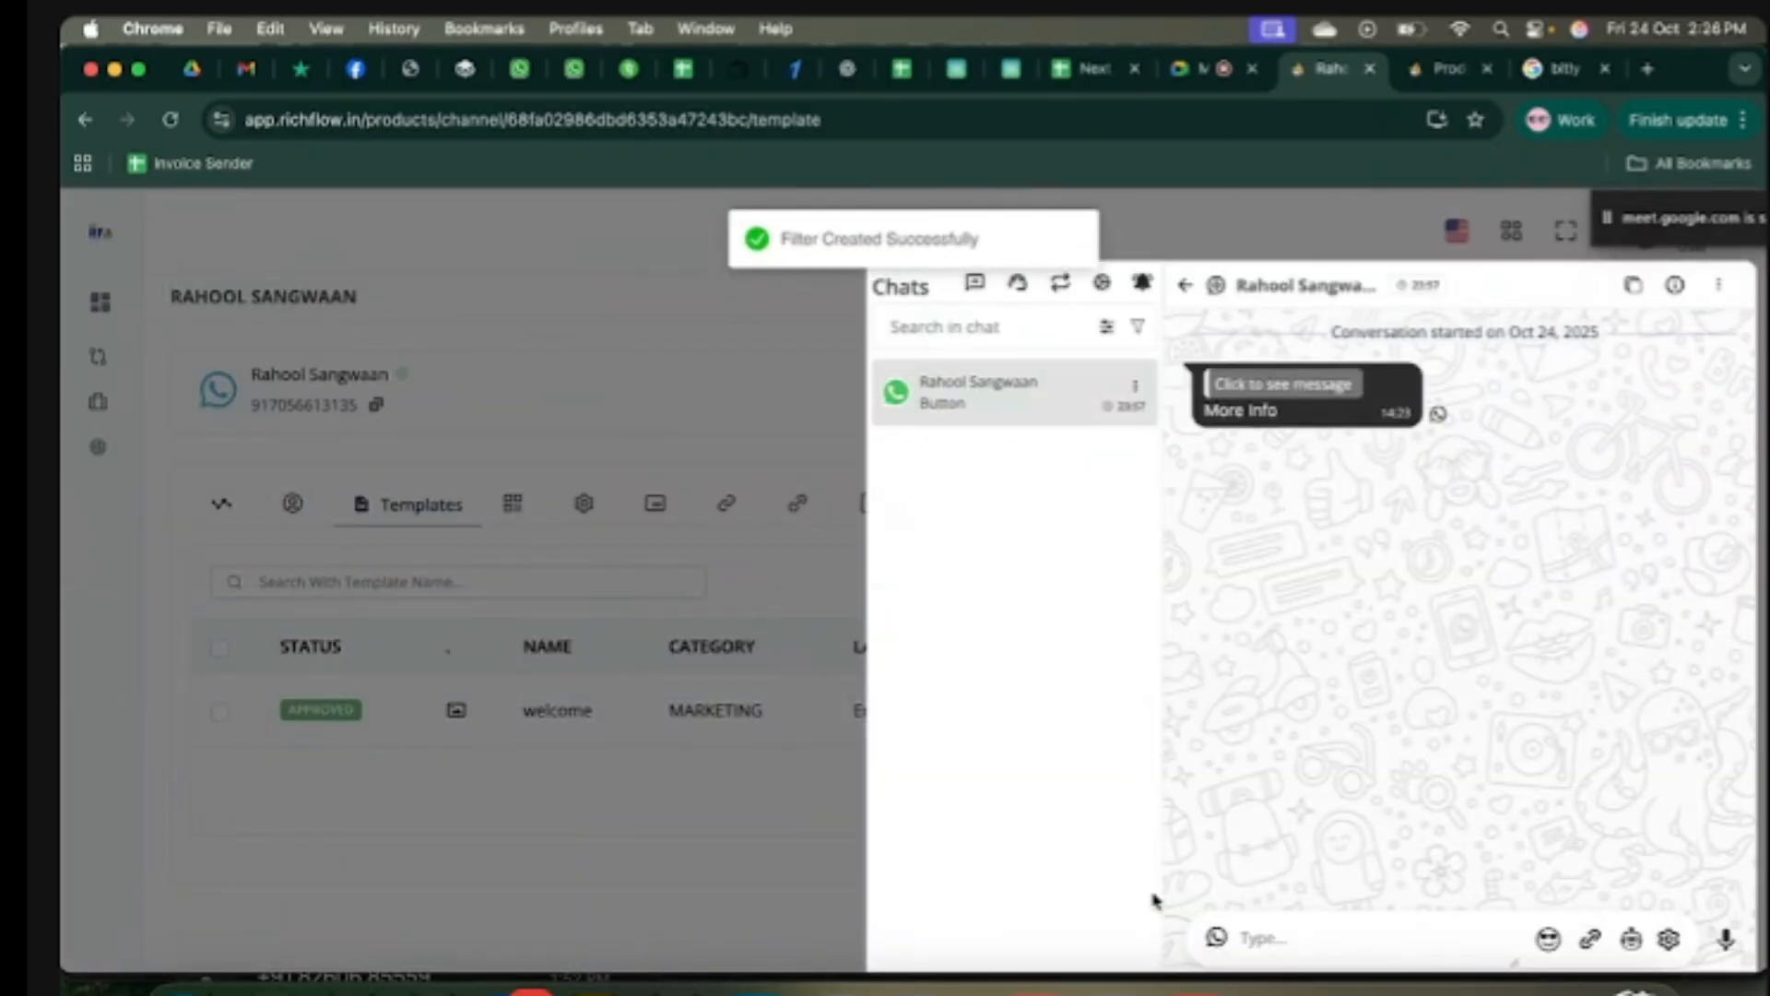
Step: Apply the Unread Chats filter, then switch the chat list back to All
click(1136, 386)
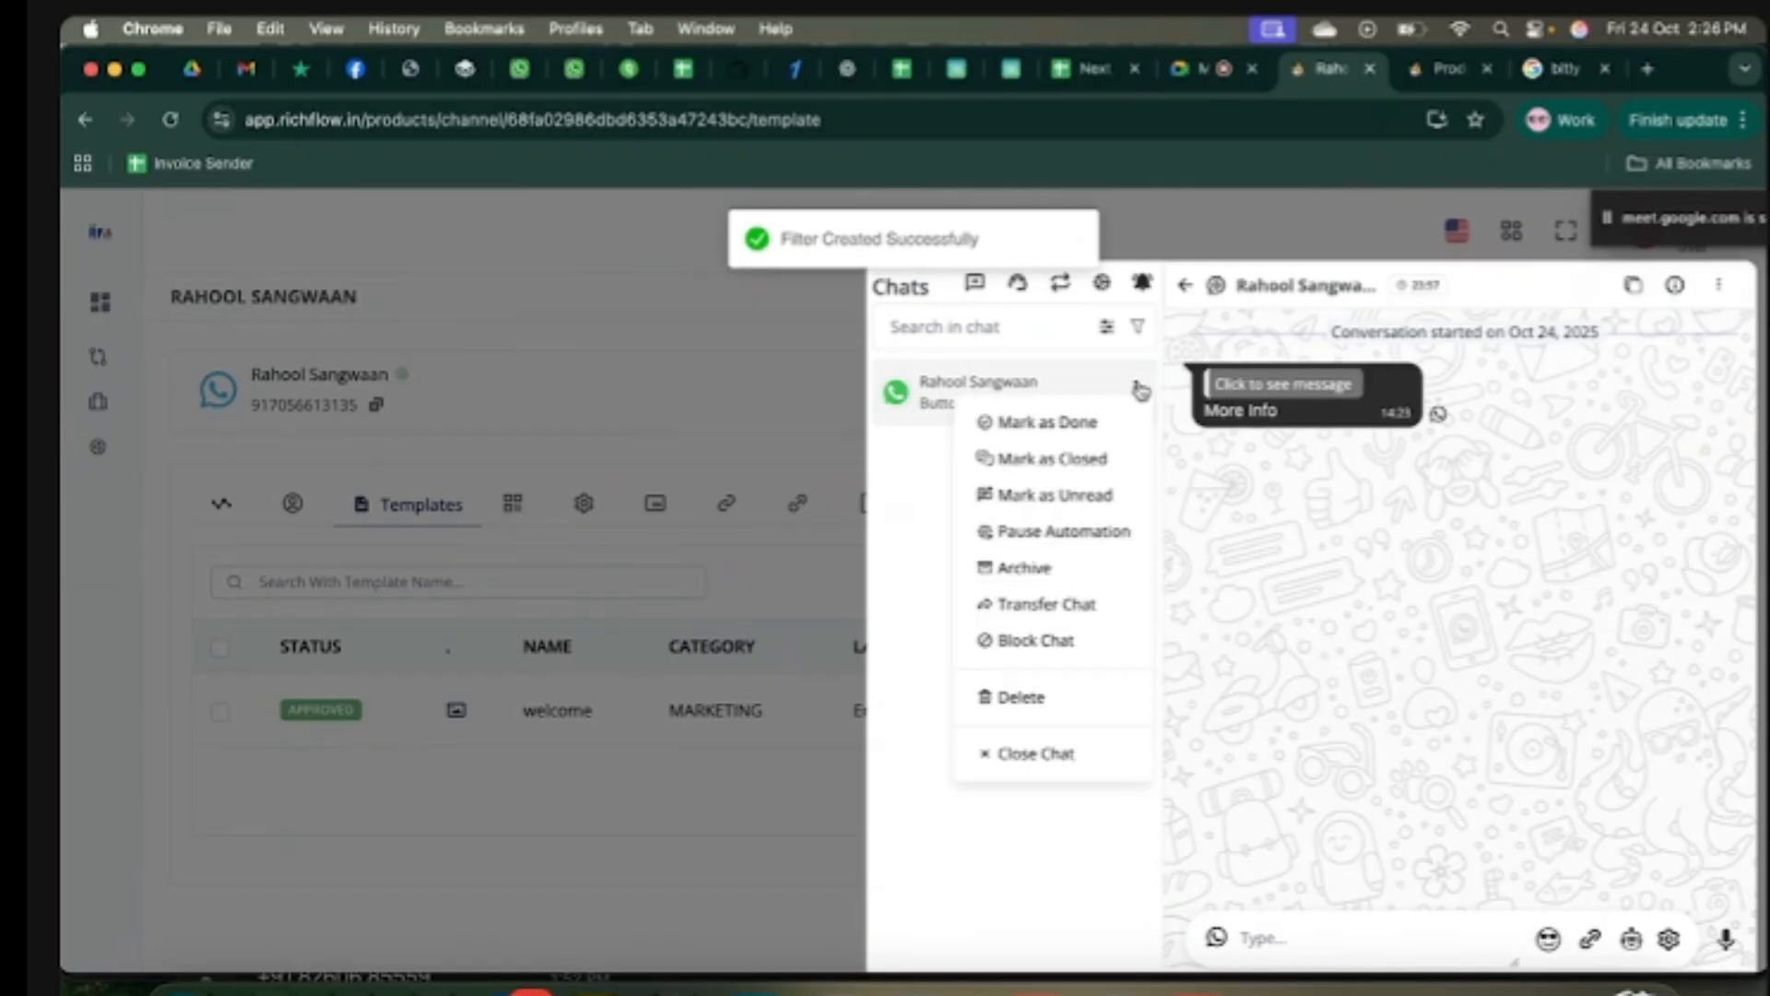
click(1045, 424)
click(1108, 329)
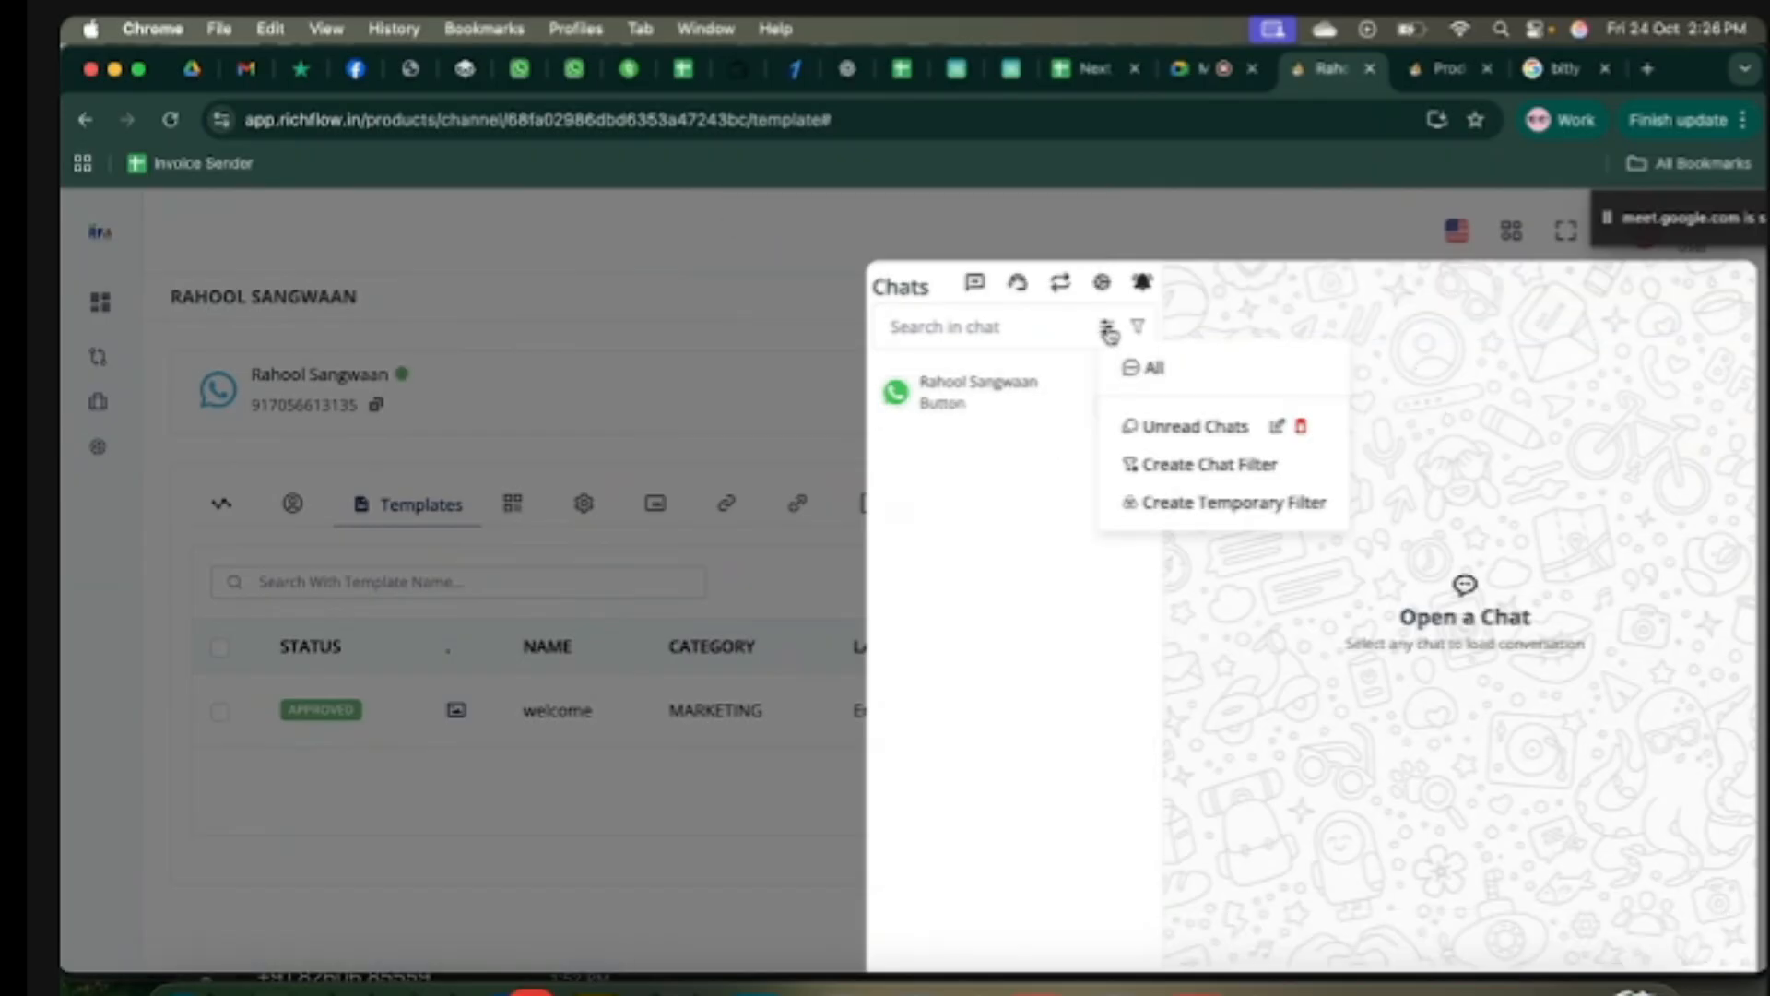
click(1196, 429)
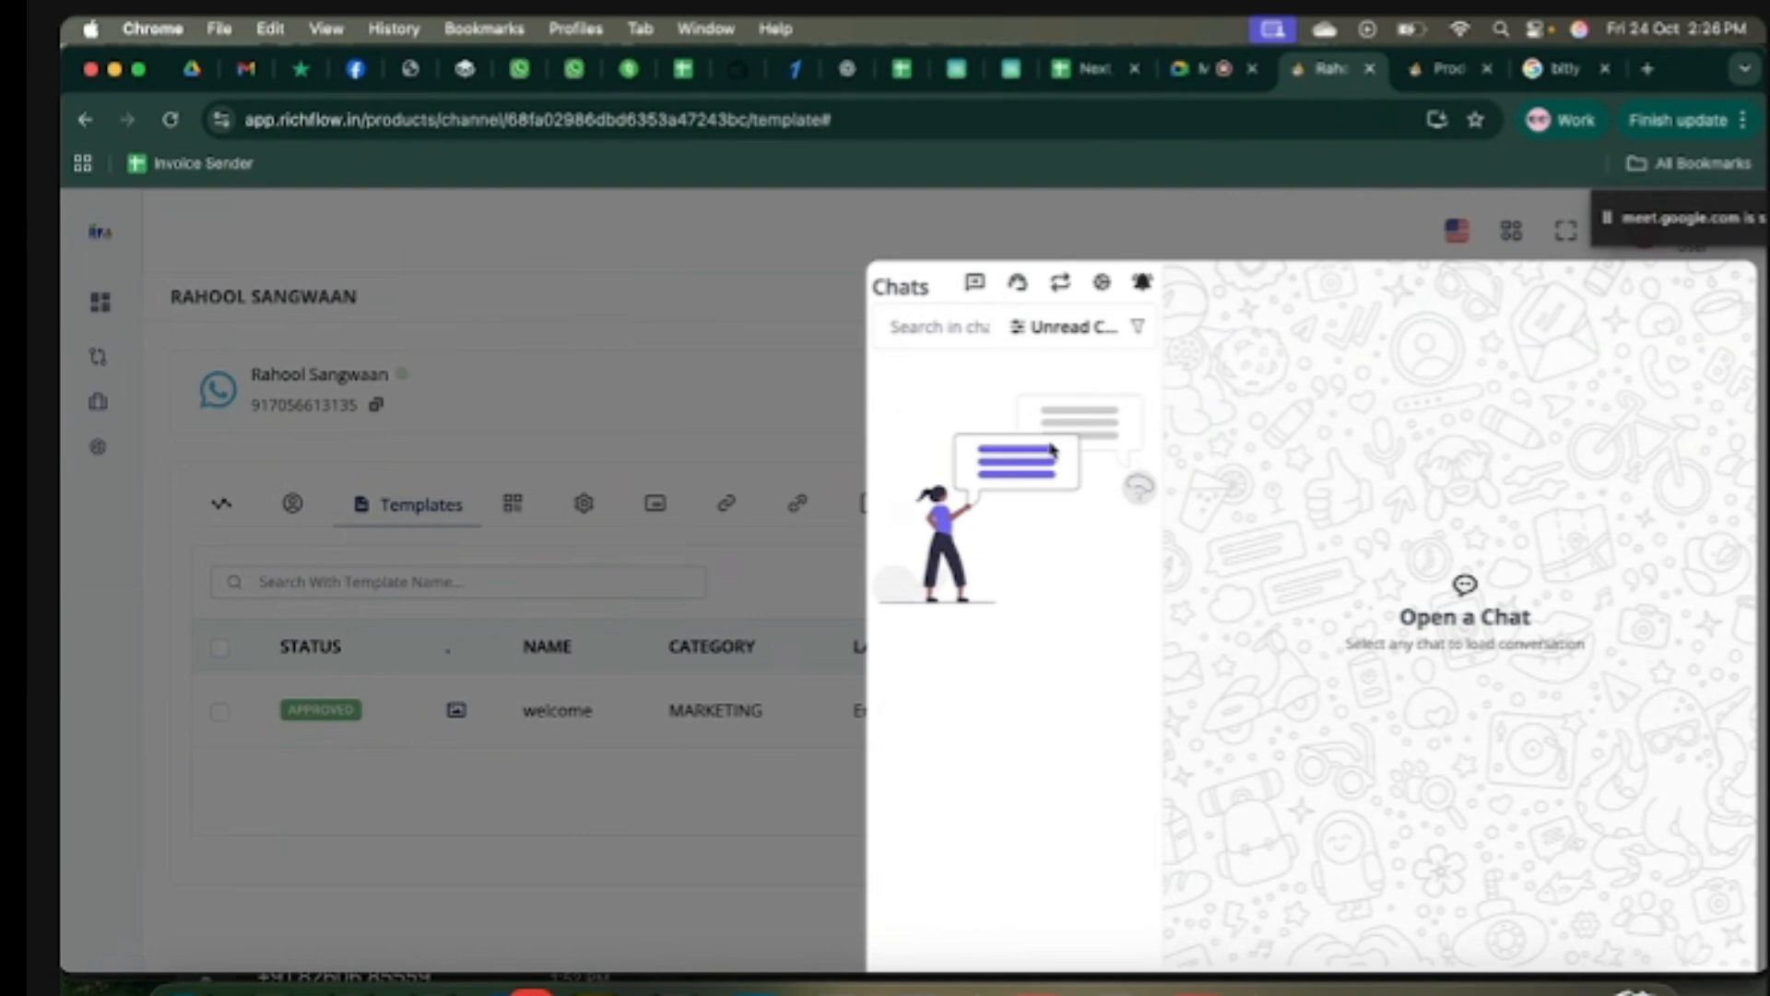
click(1026, 328)
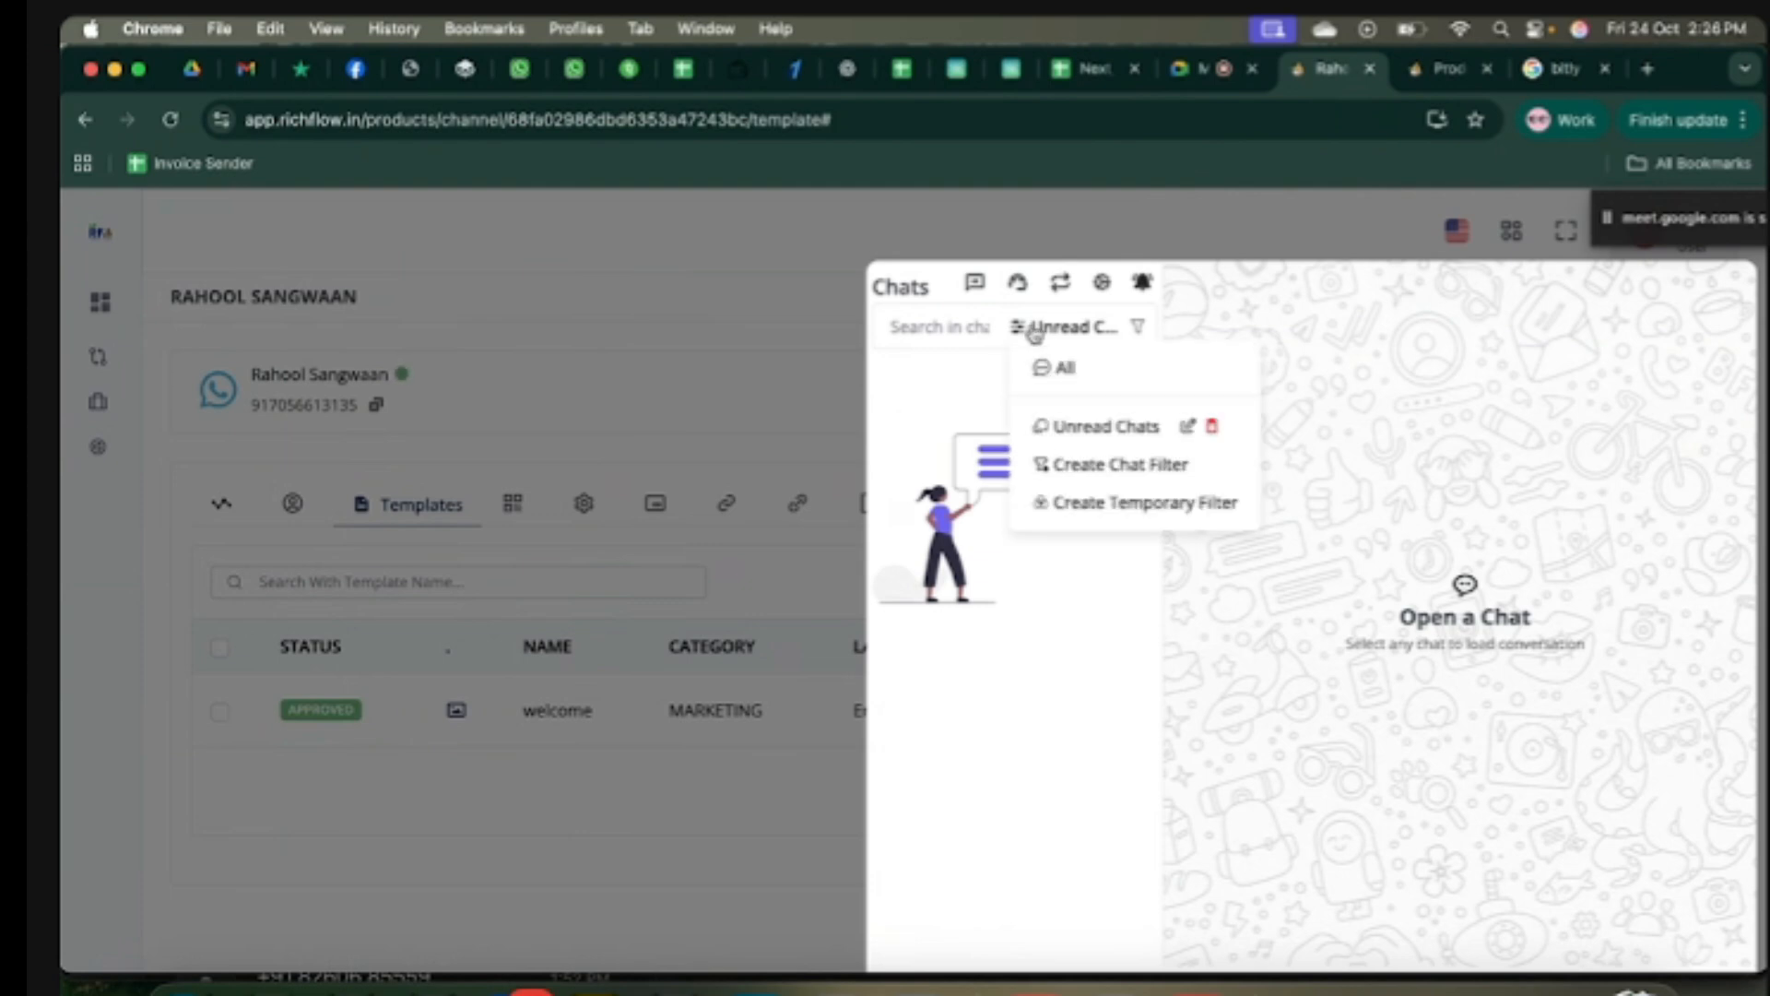
click(1089, 371)
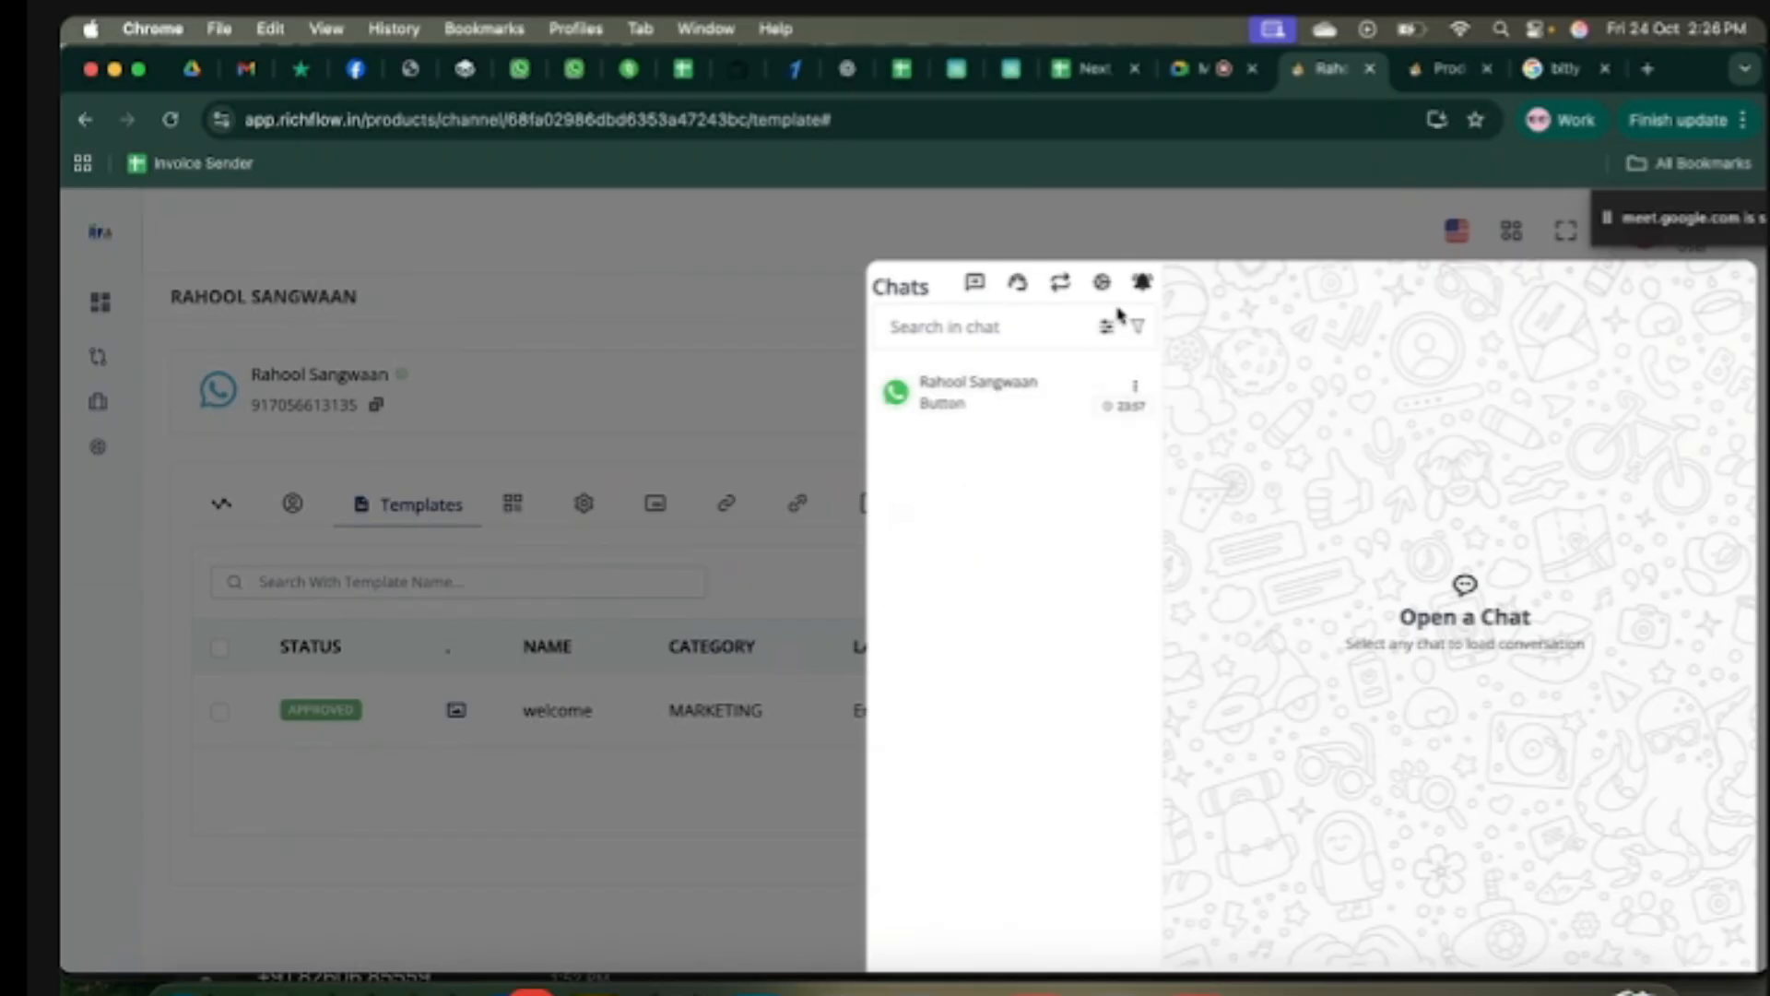
Step: Try the replied and open options in a new chat filter, discard it, and close the chats panel
click(1107, 328)
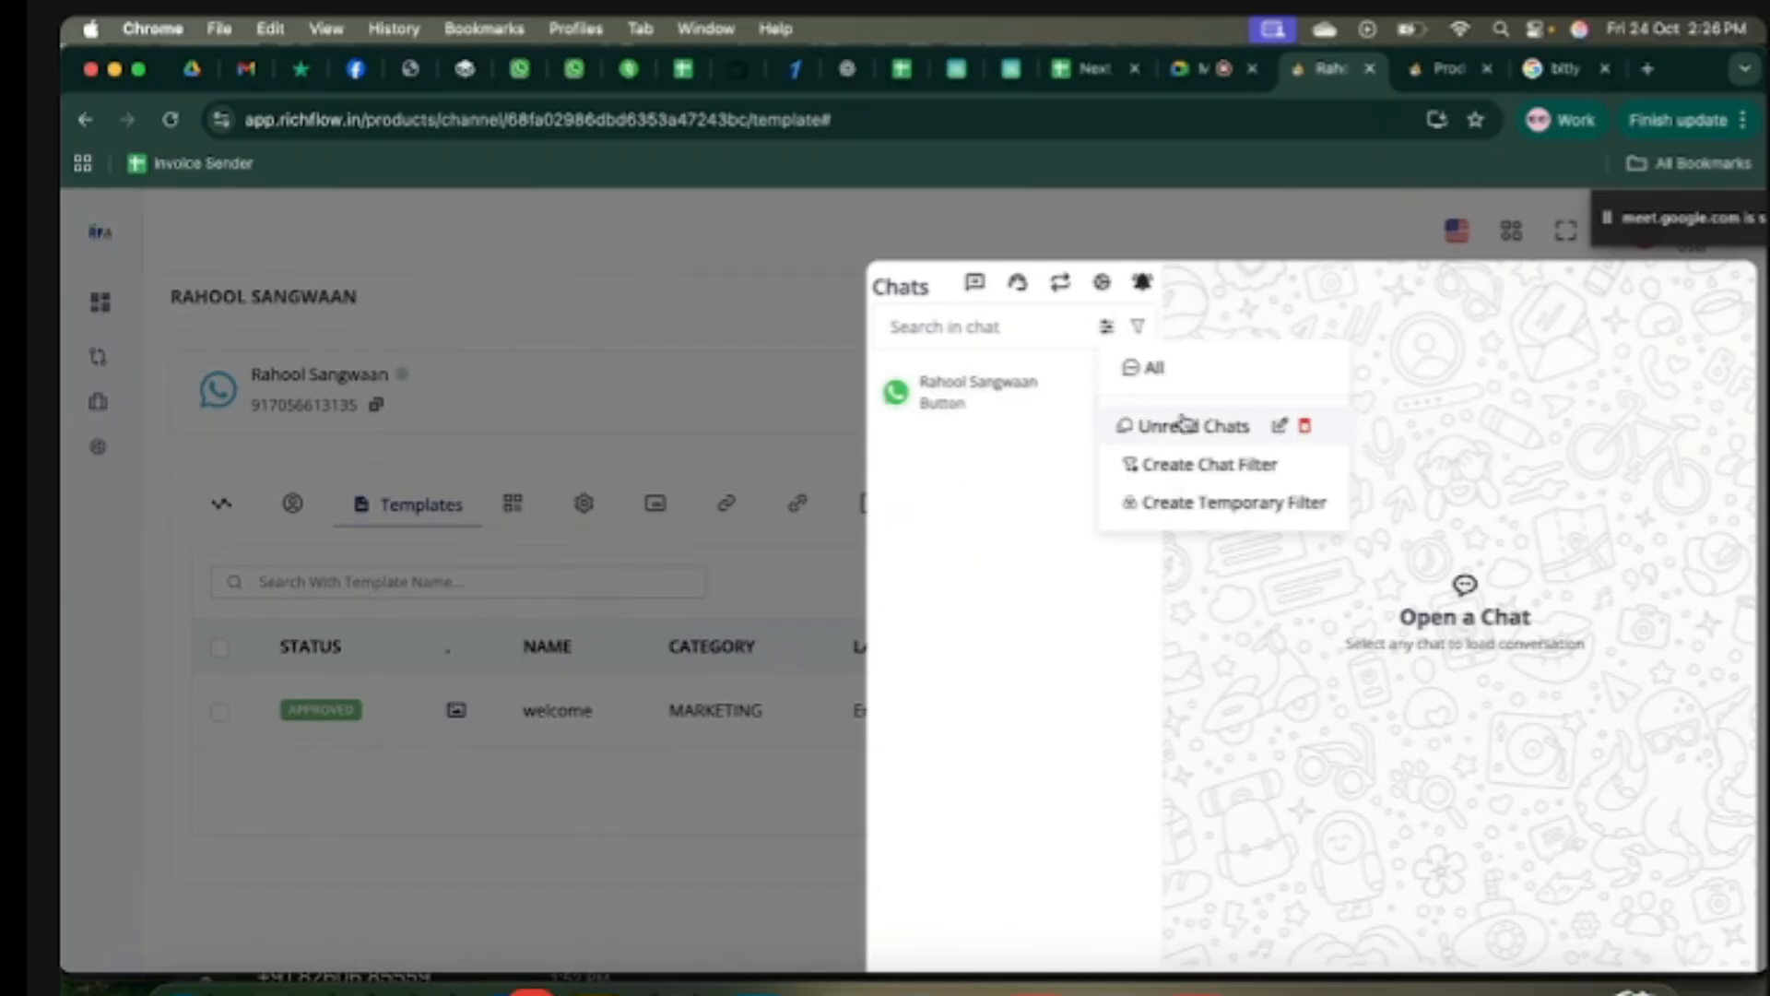
click(1219, 465)
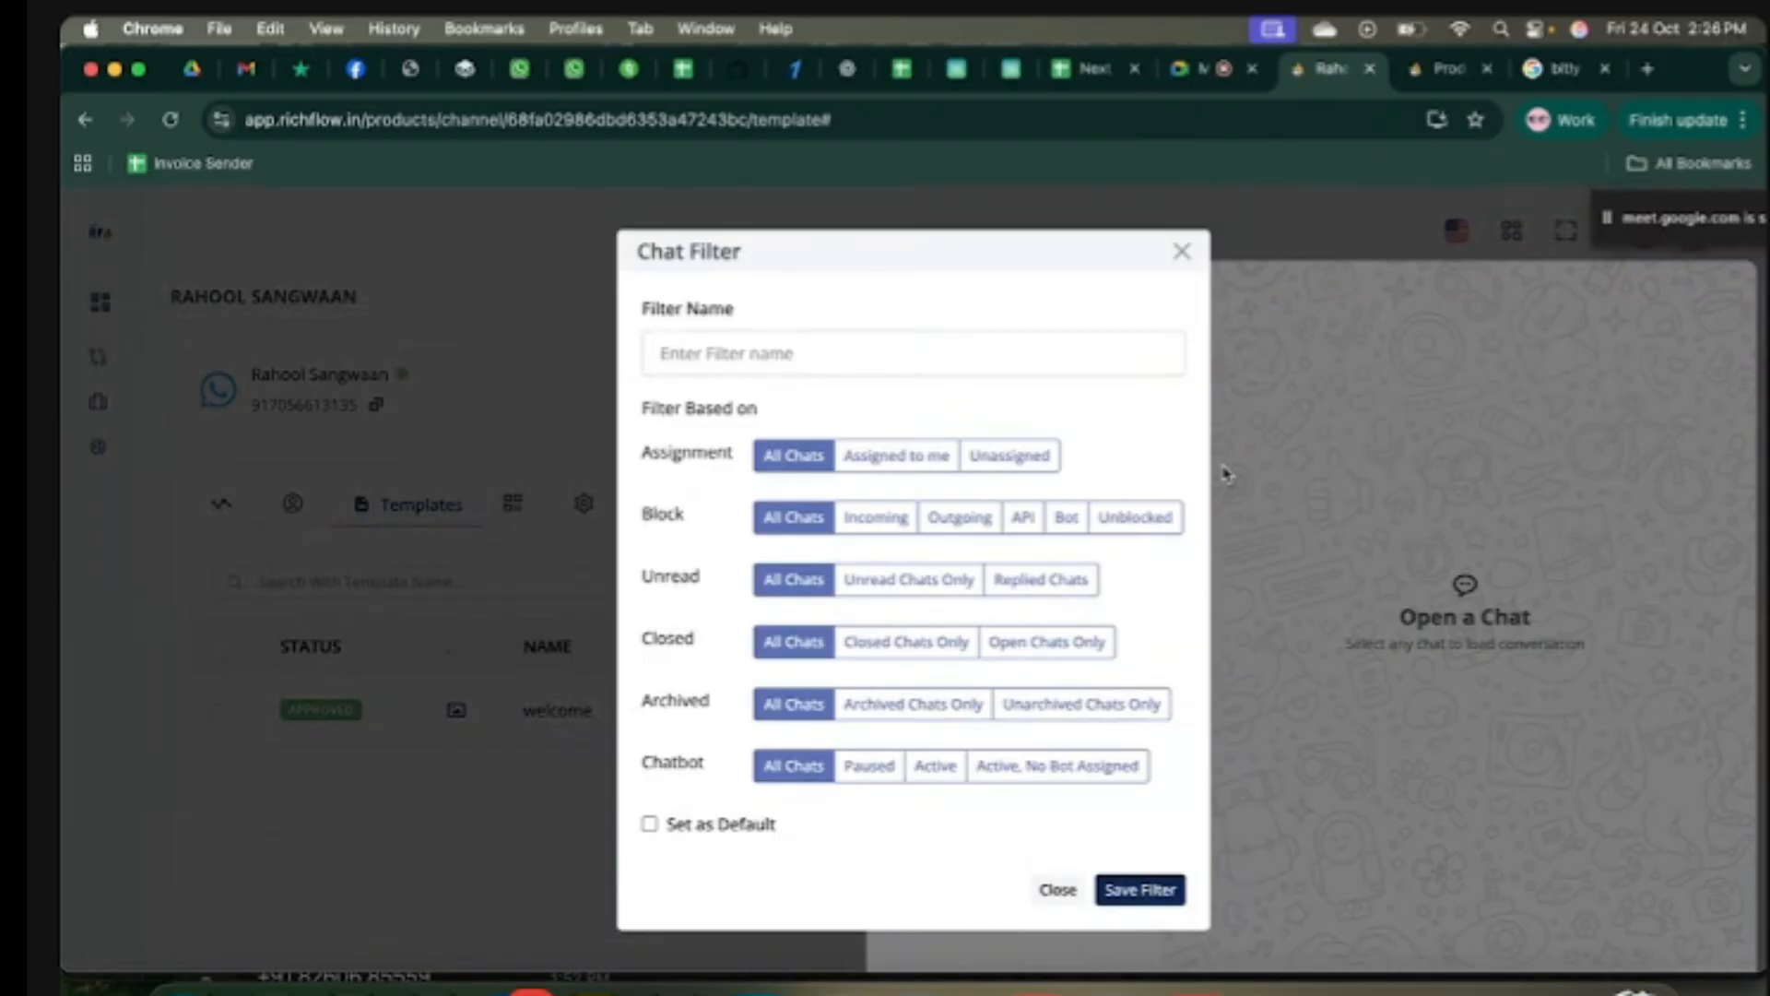
click(1057, 583)
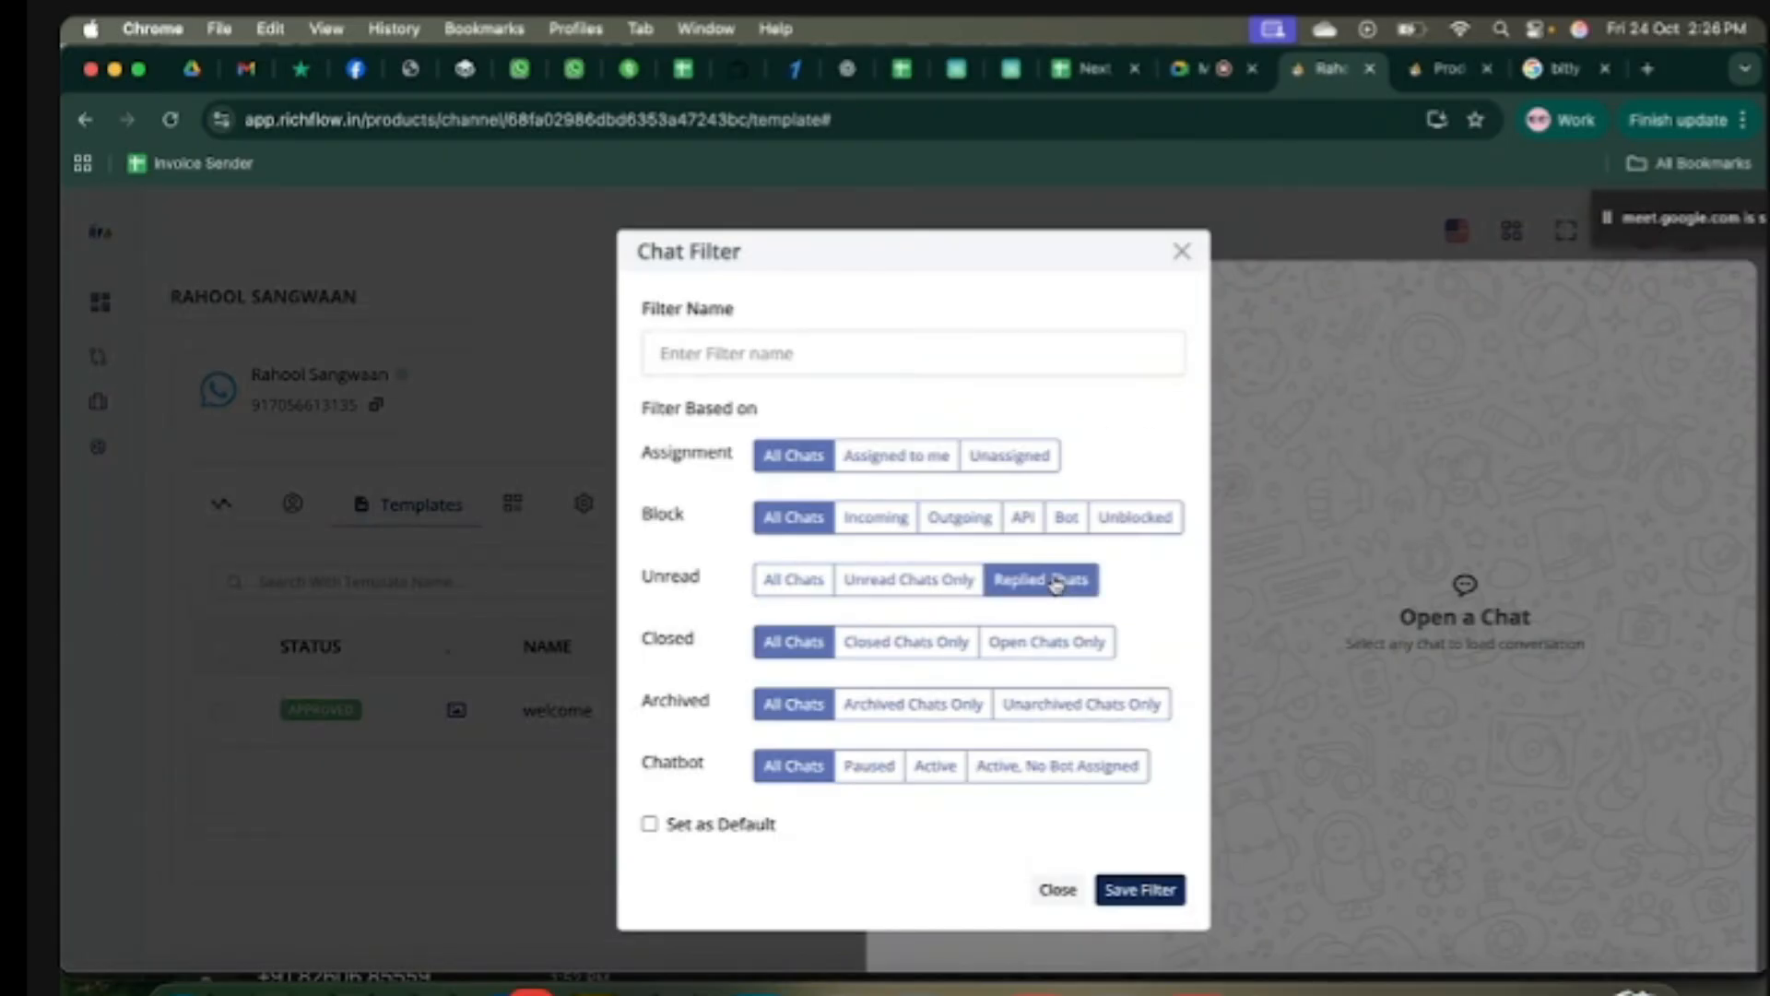
click(780, 585)
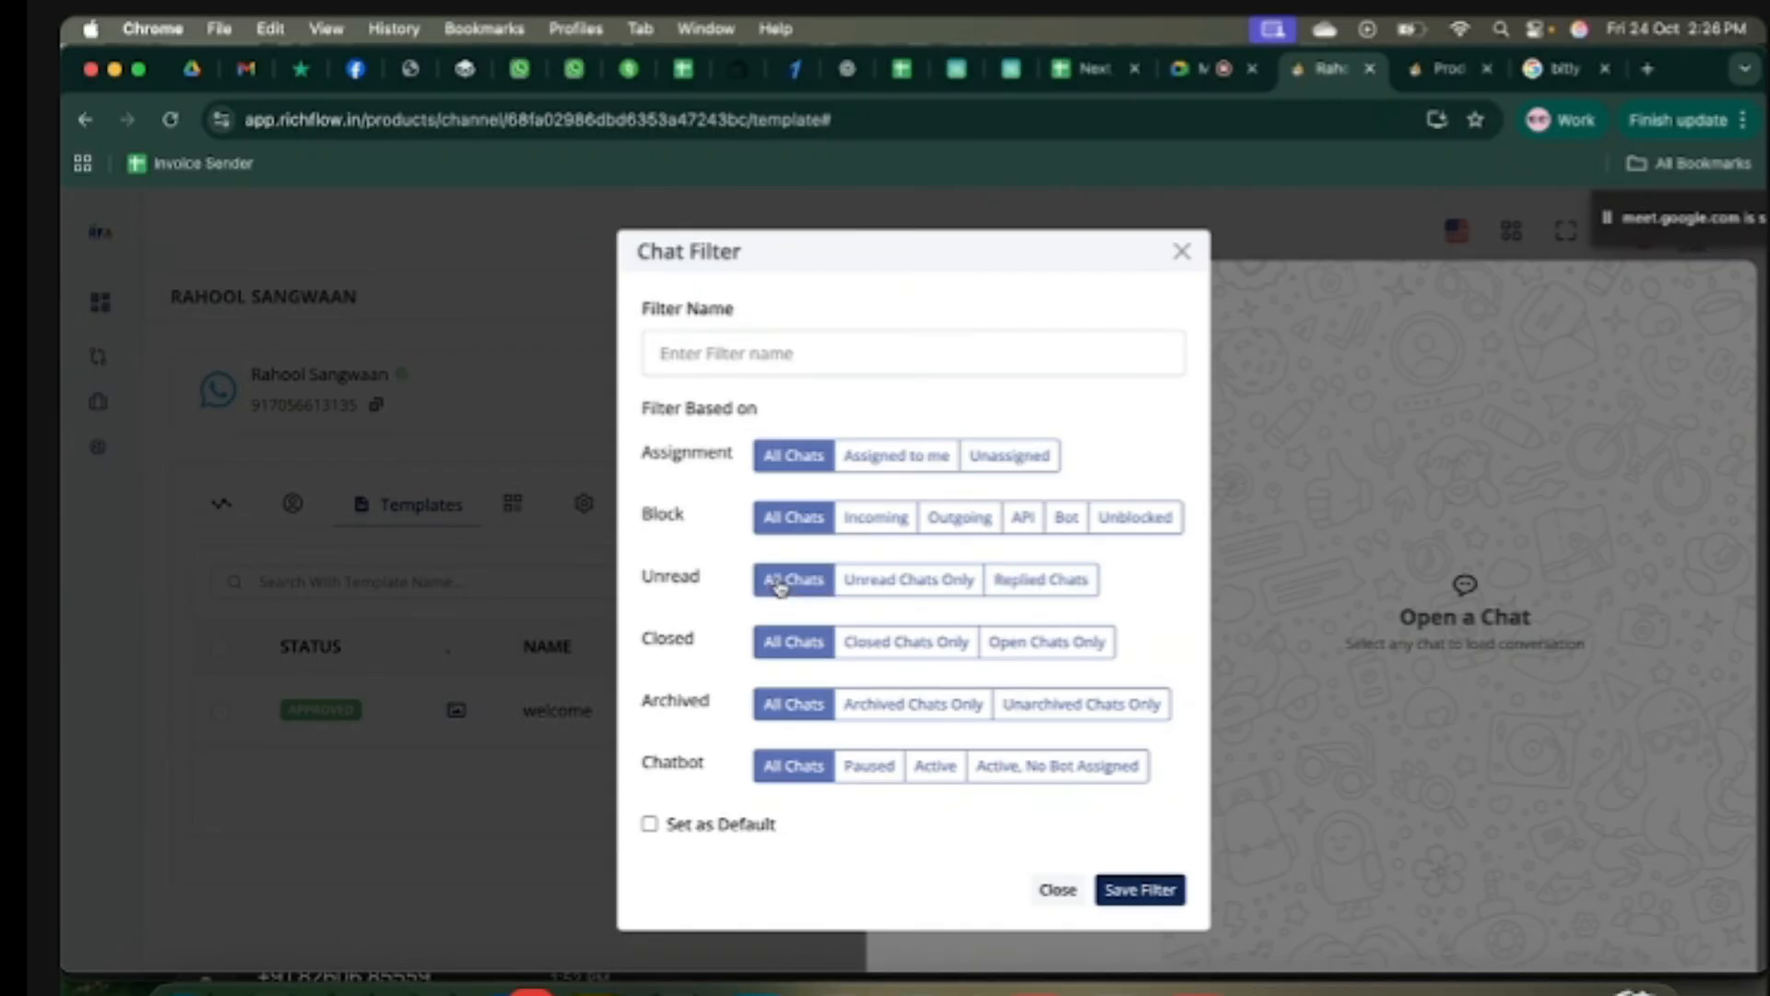
click(1060, 643)
click(784, 643)
click(1182, 253)
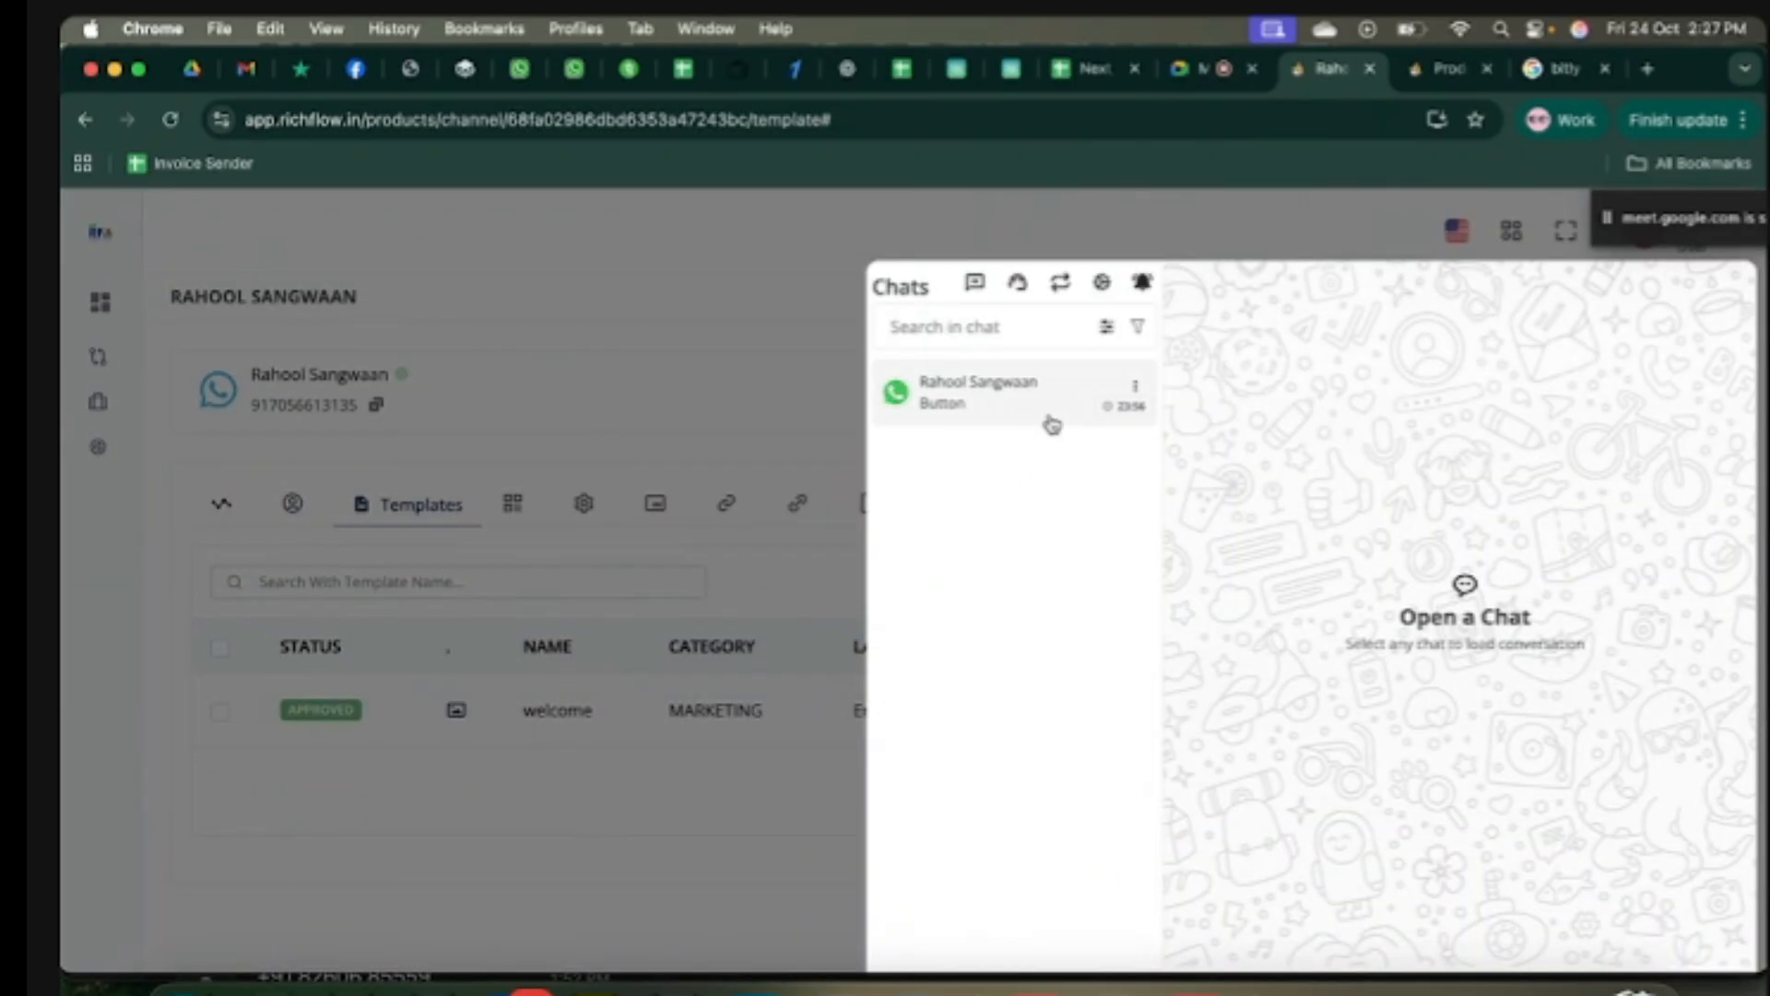
click(793, 355)
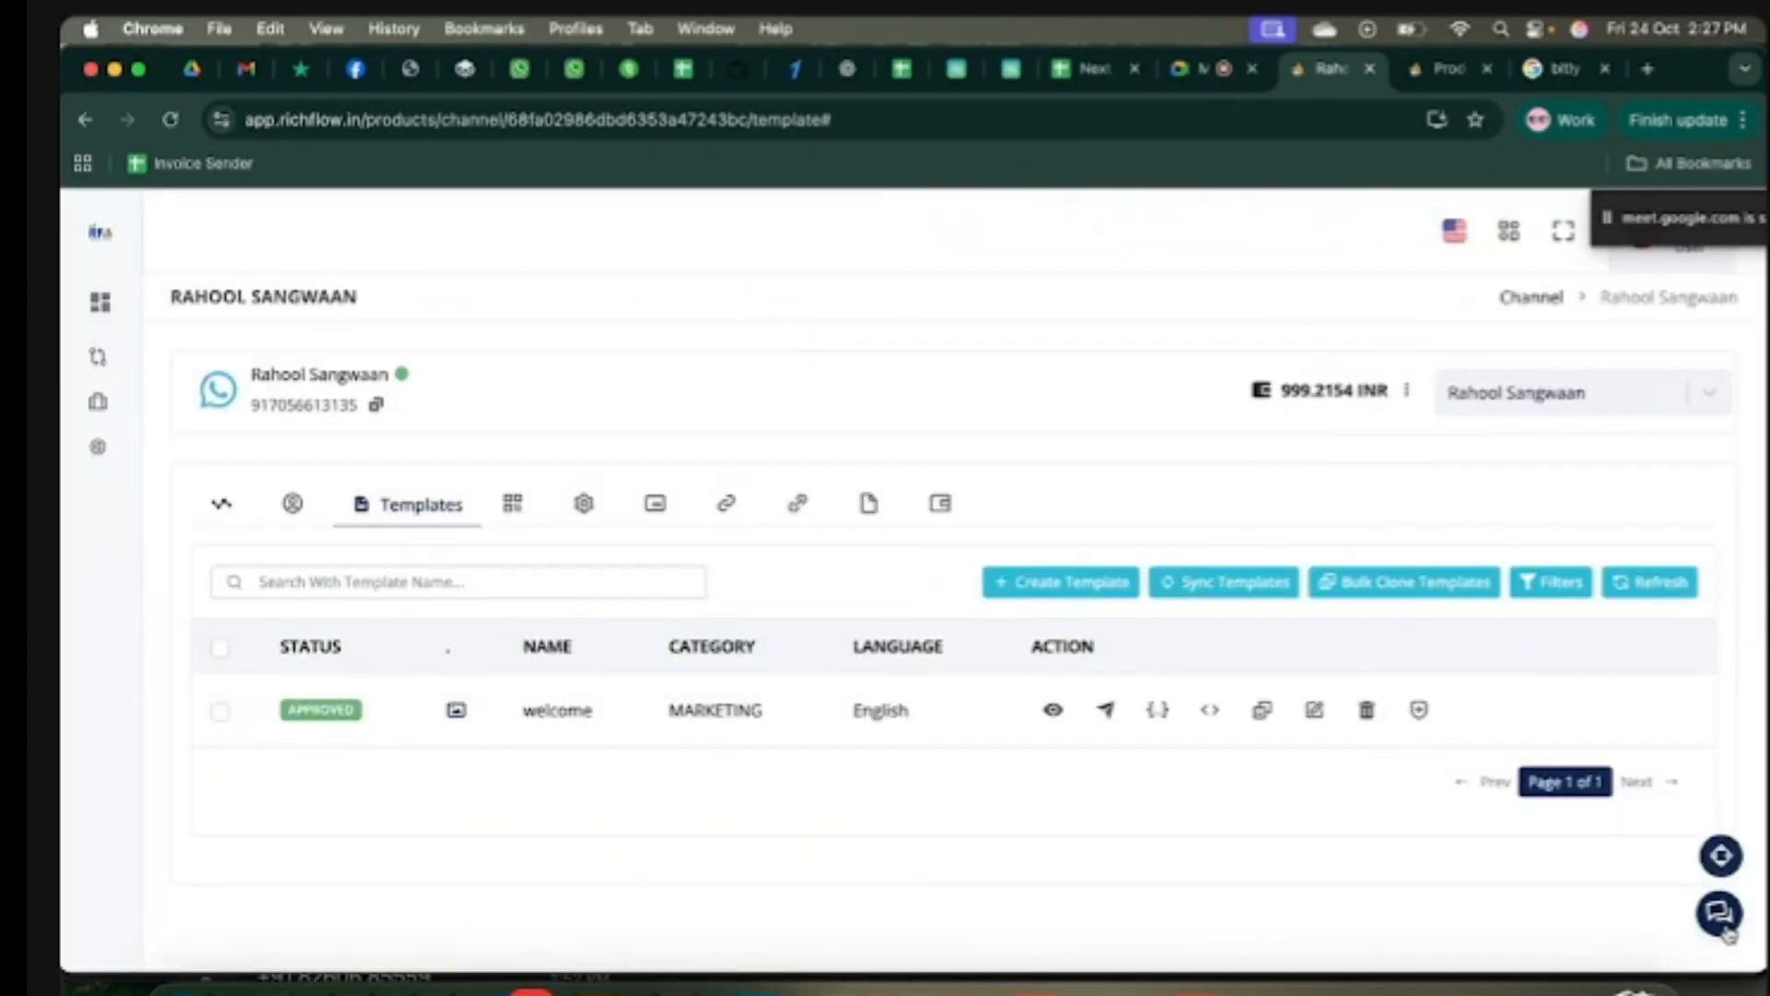
Step: Load the channel's details, checking its 1K users/day limit and 999.2154 INR wallet balance
click(1550, 301)
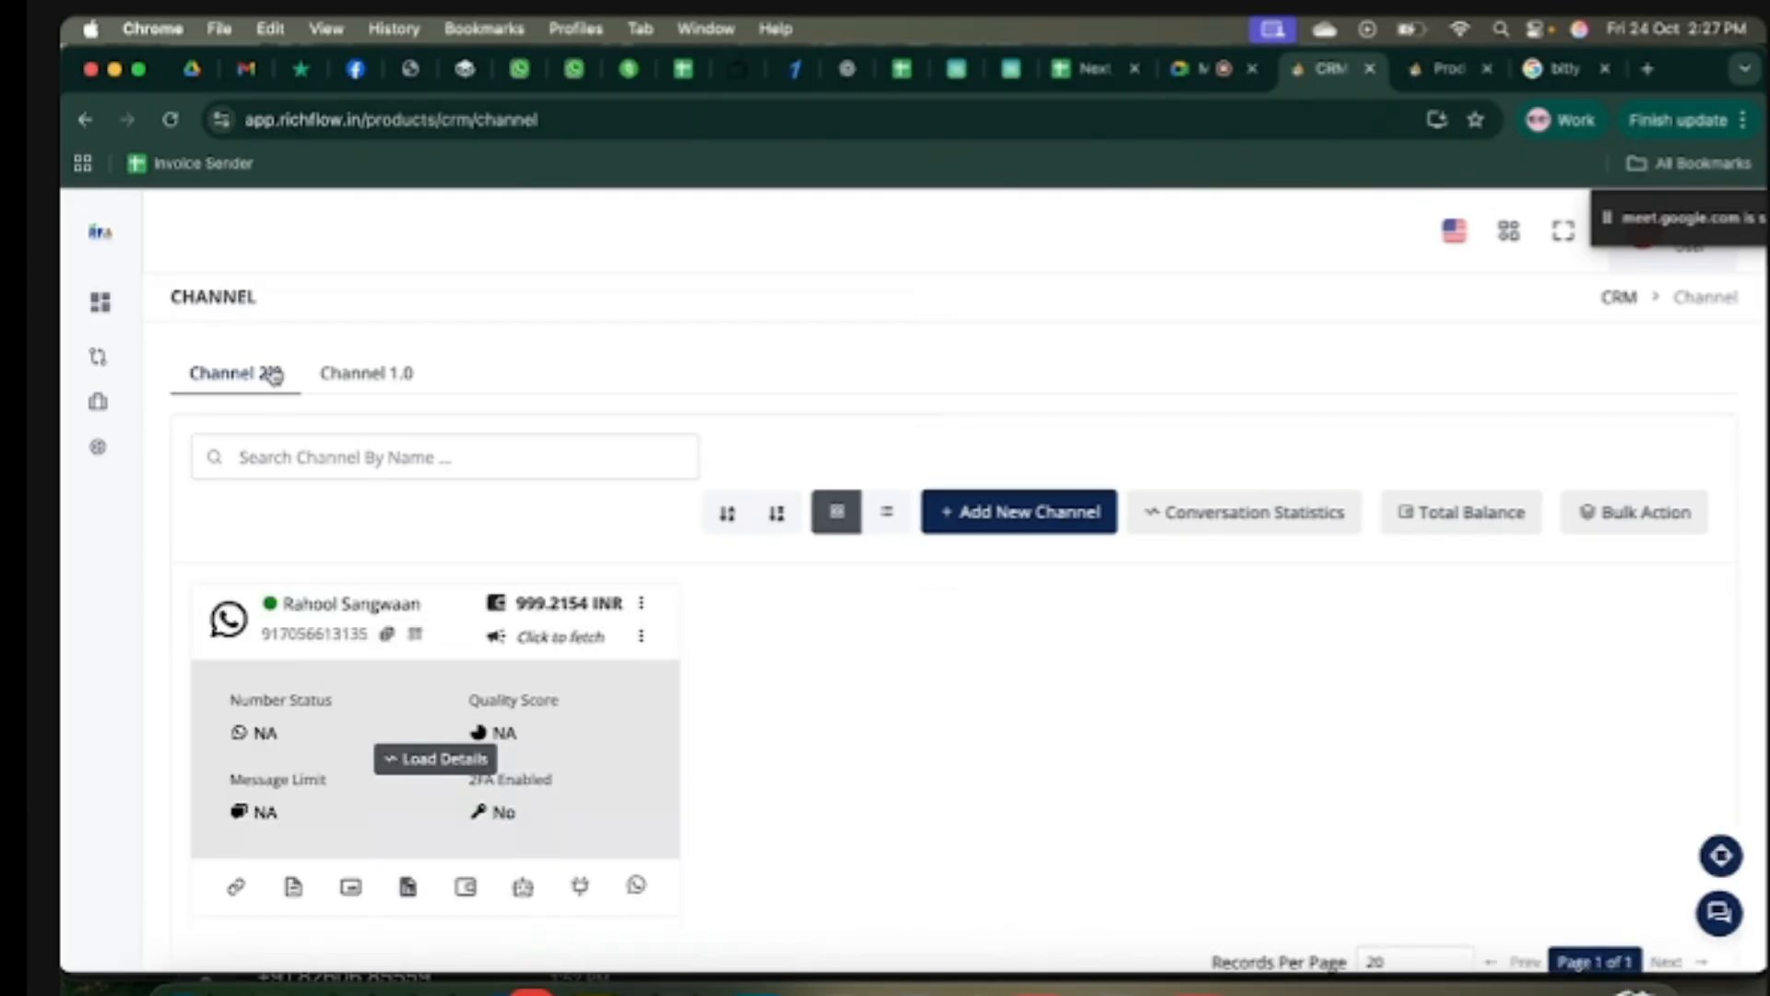
click(435, 761)
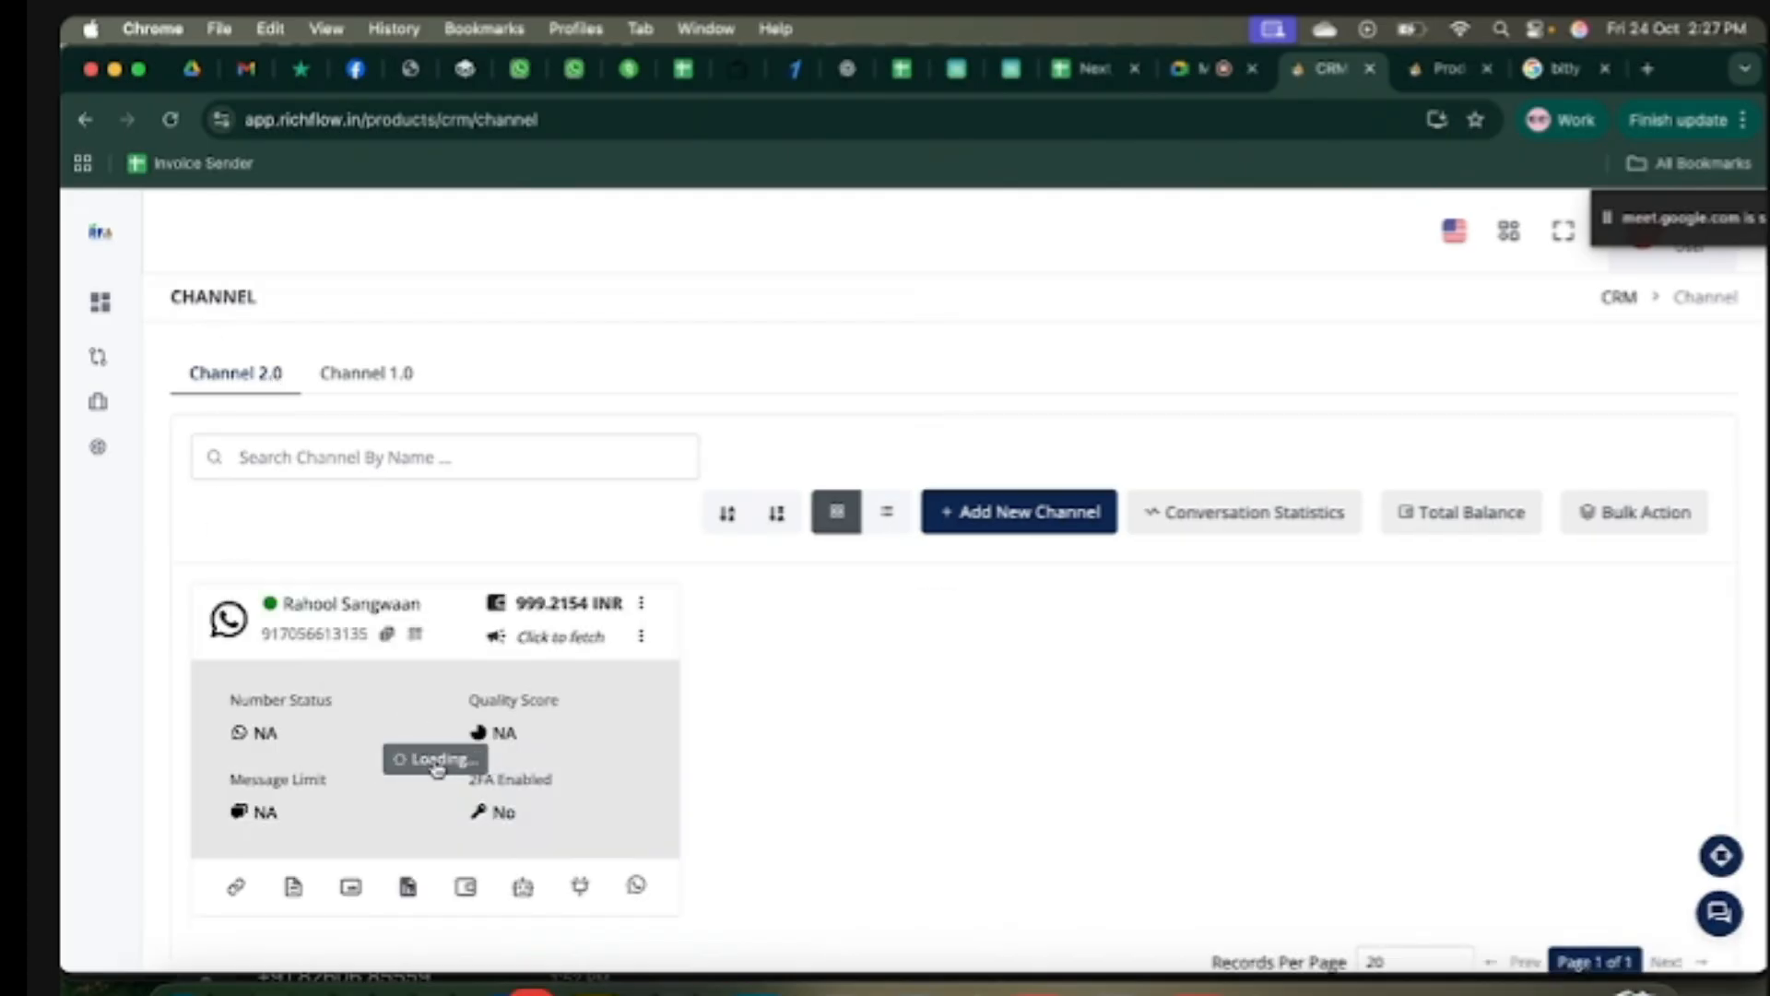
scroll(437, 768, down, 2)
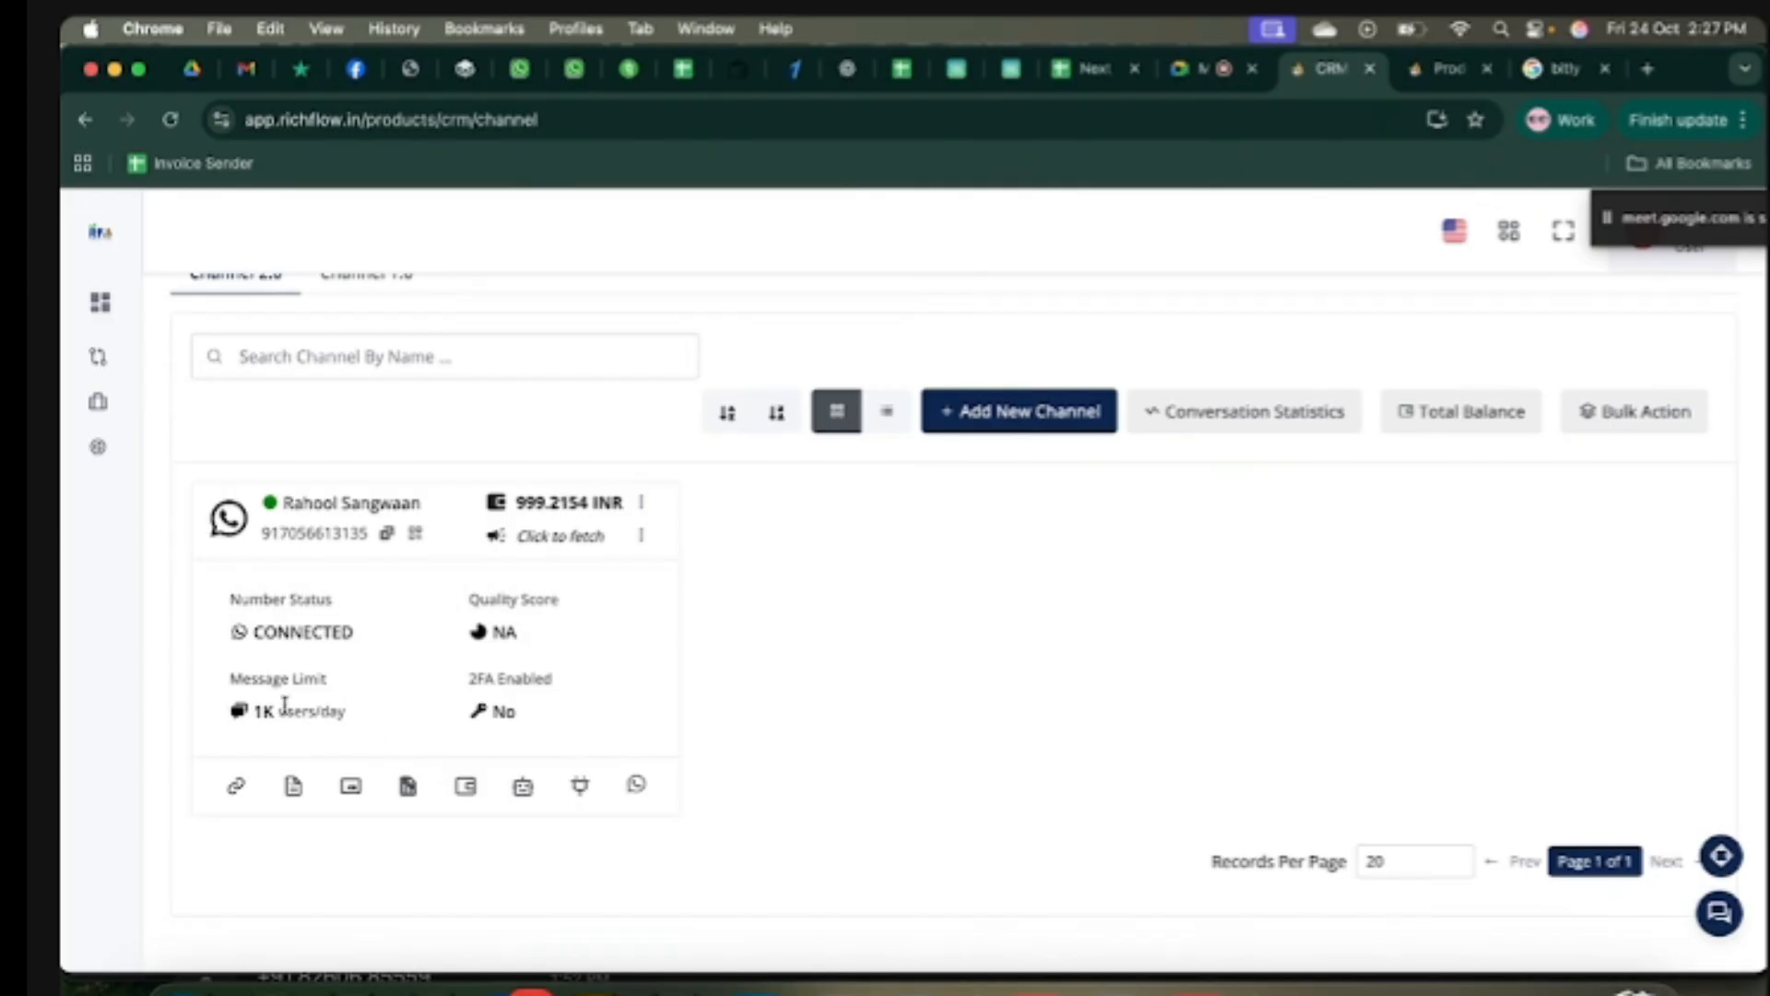
drag(351, 718, 261, 723)
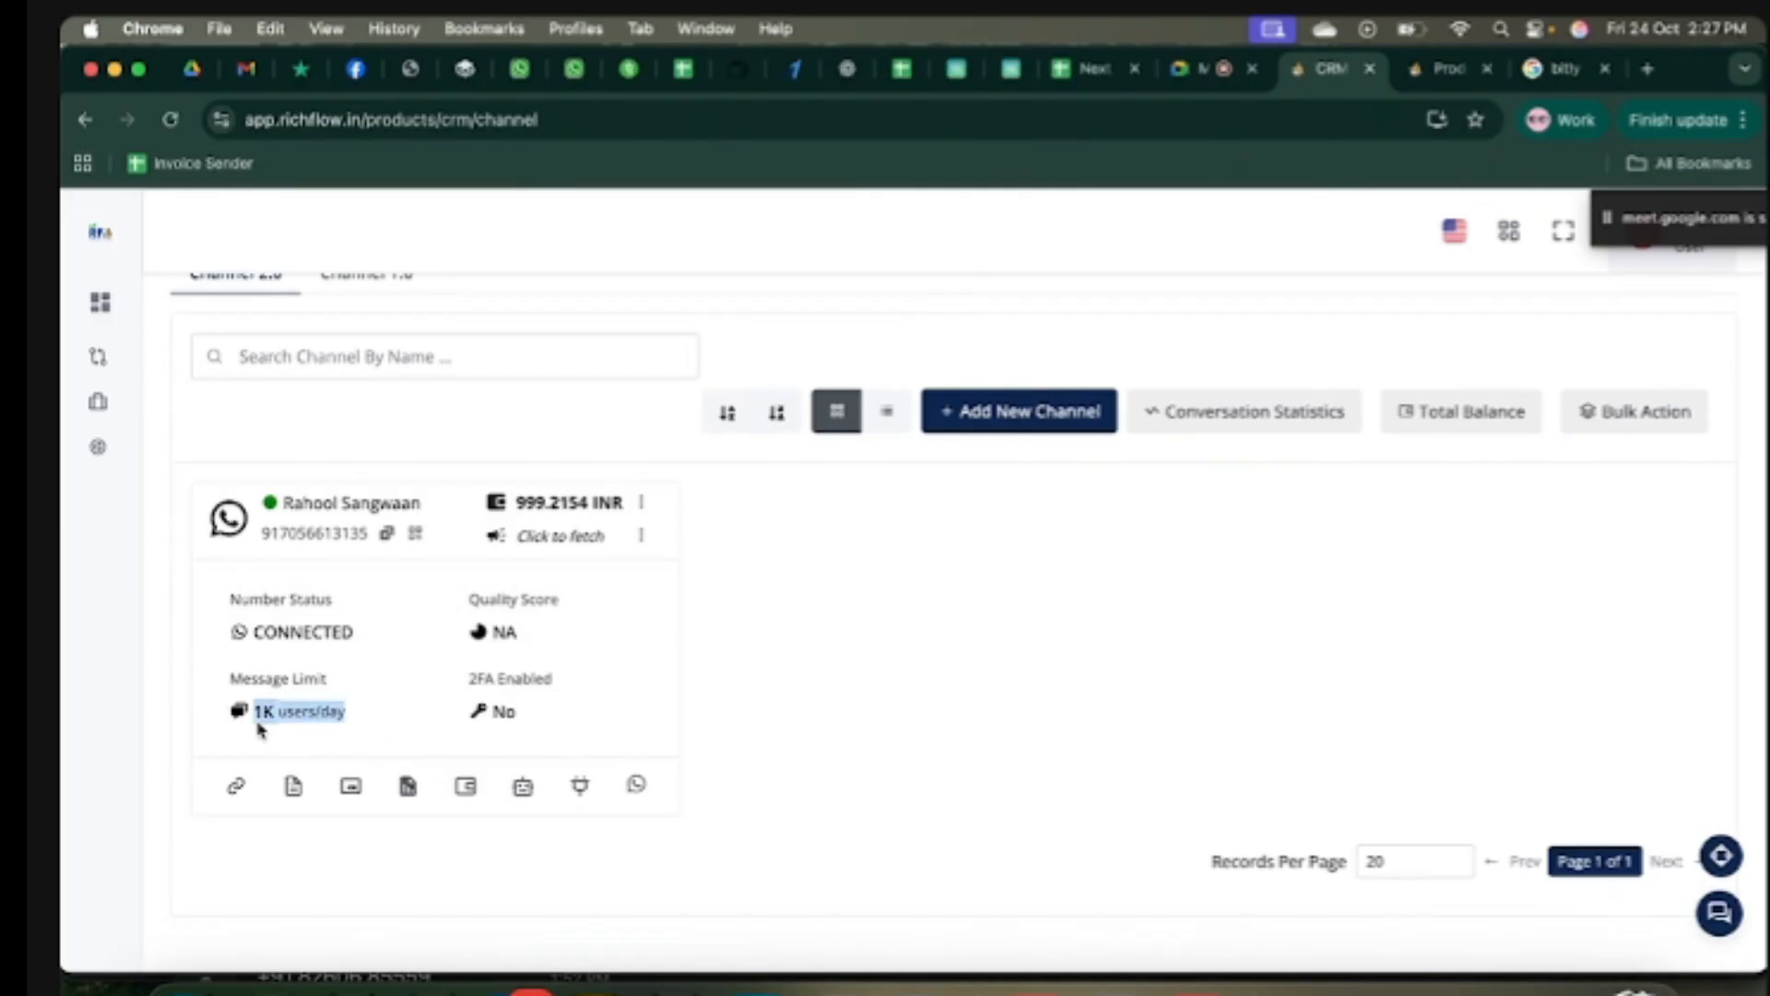
click(374, 720)
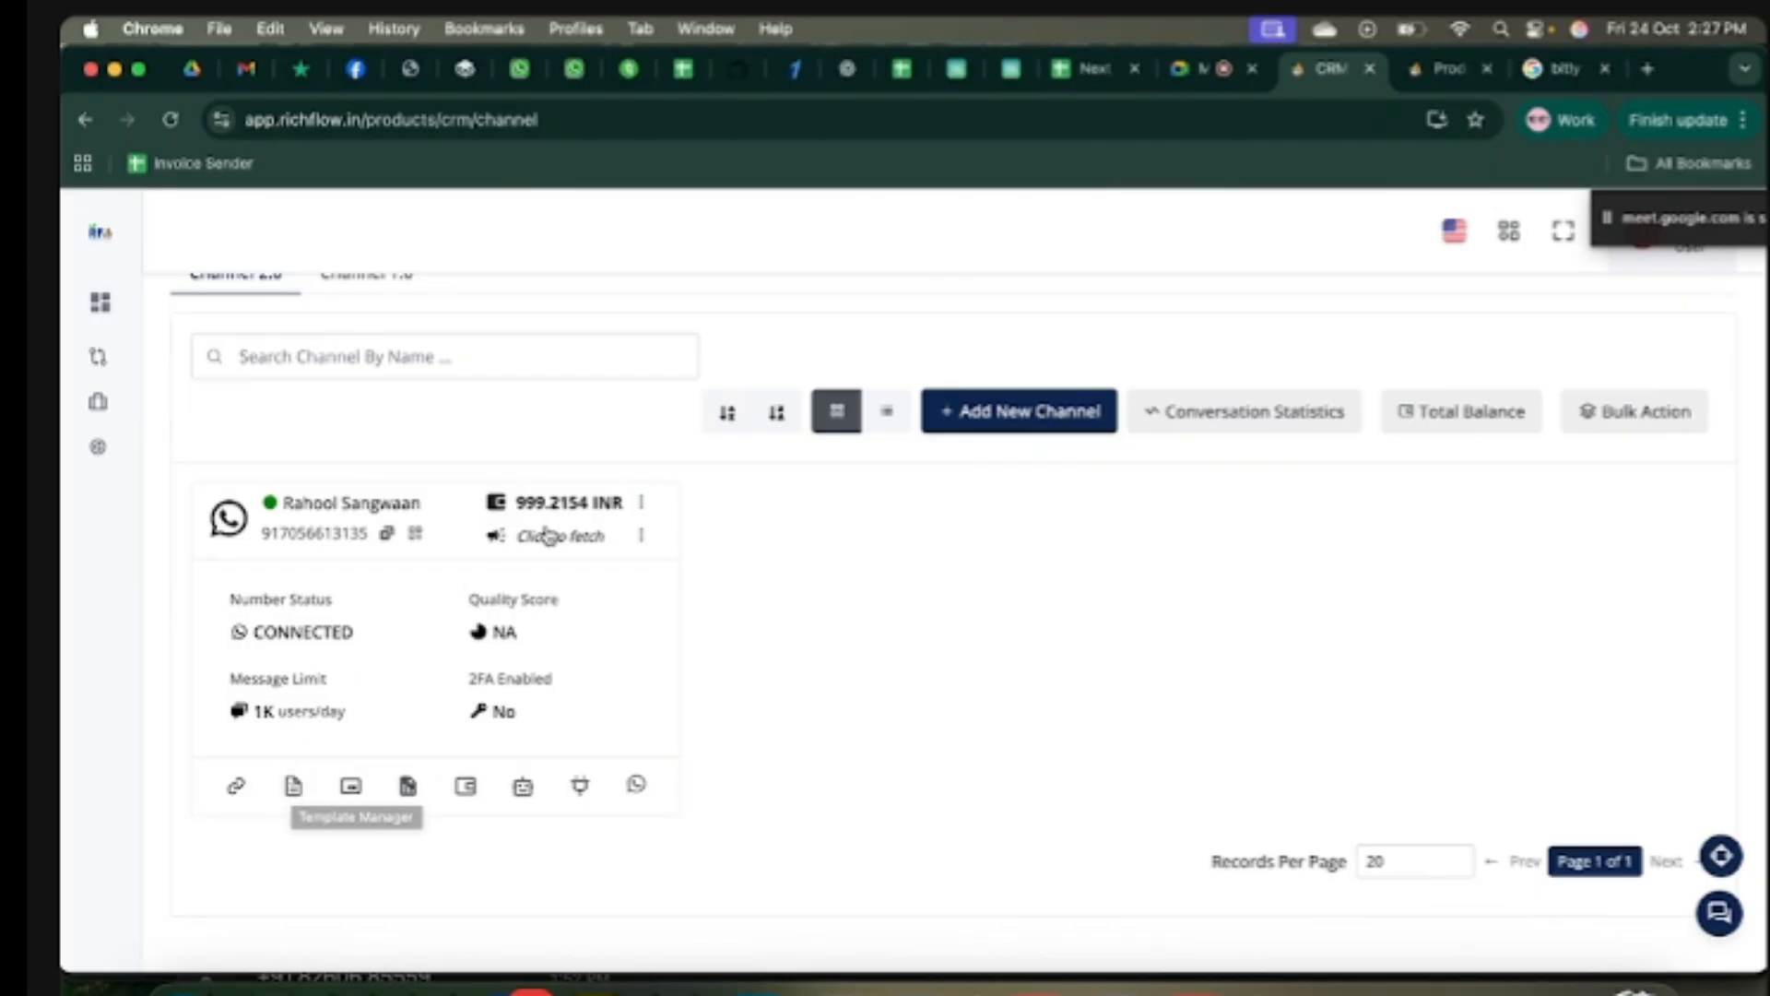
drag(517, 508, 592, 514)
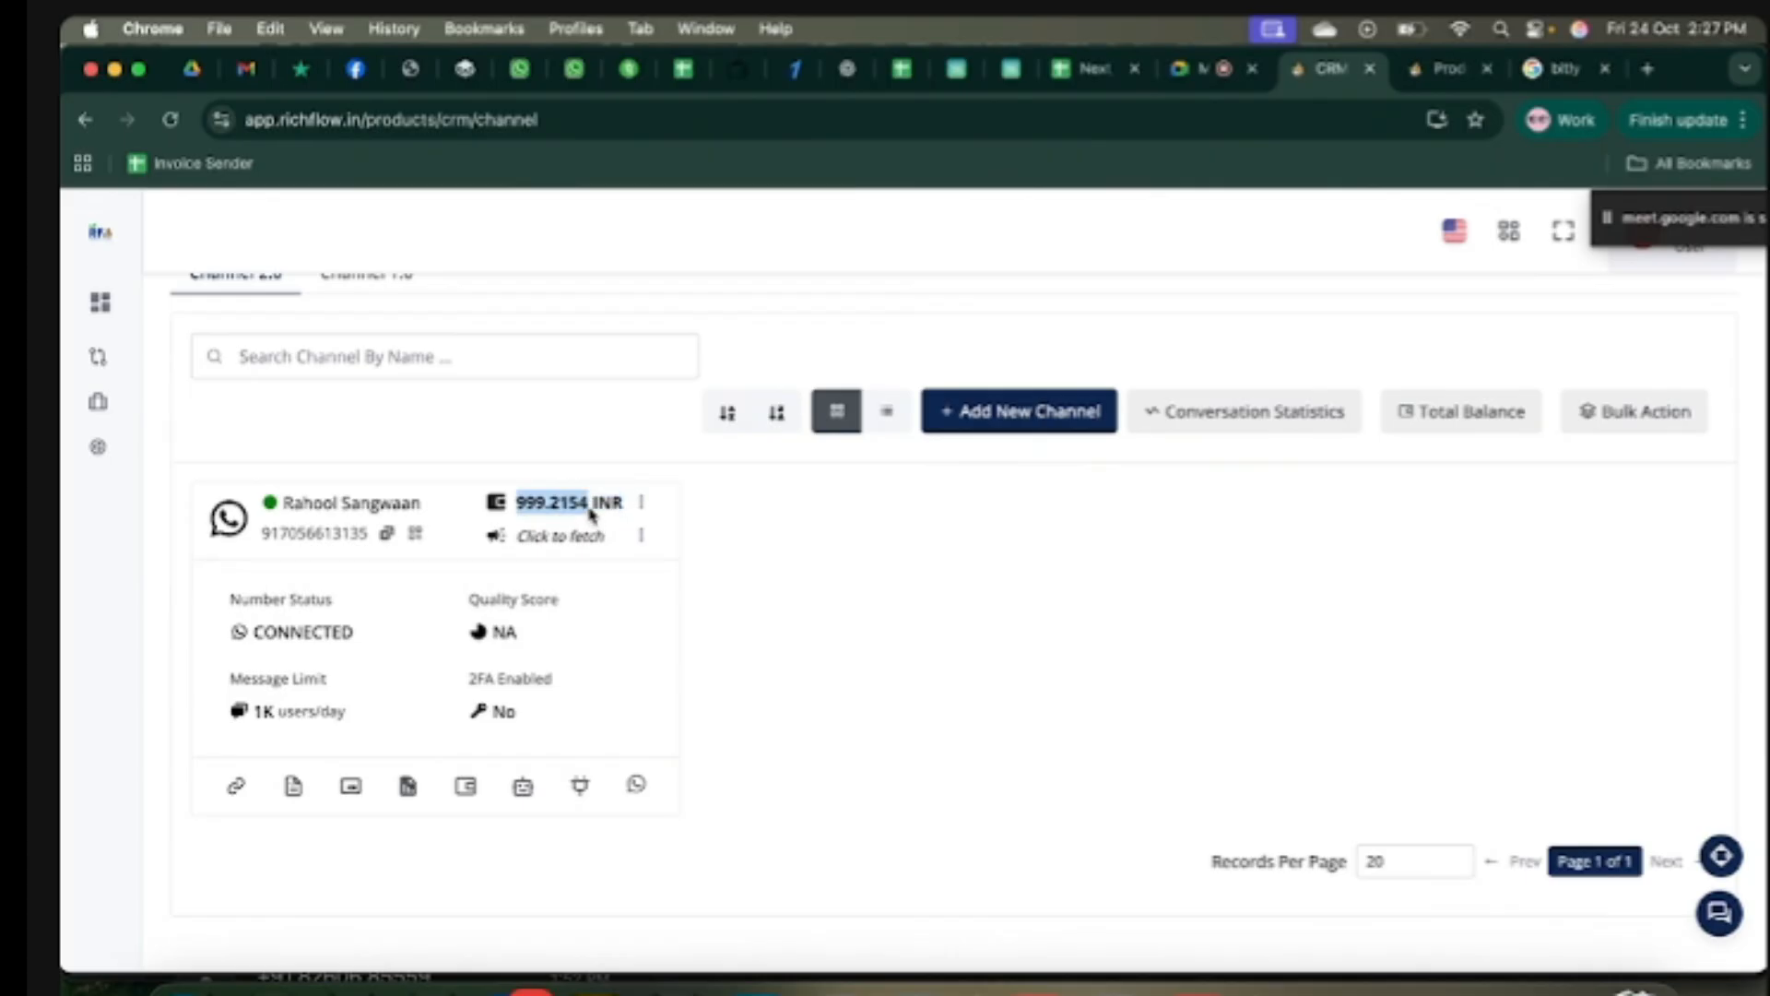
click(535, 508)
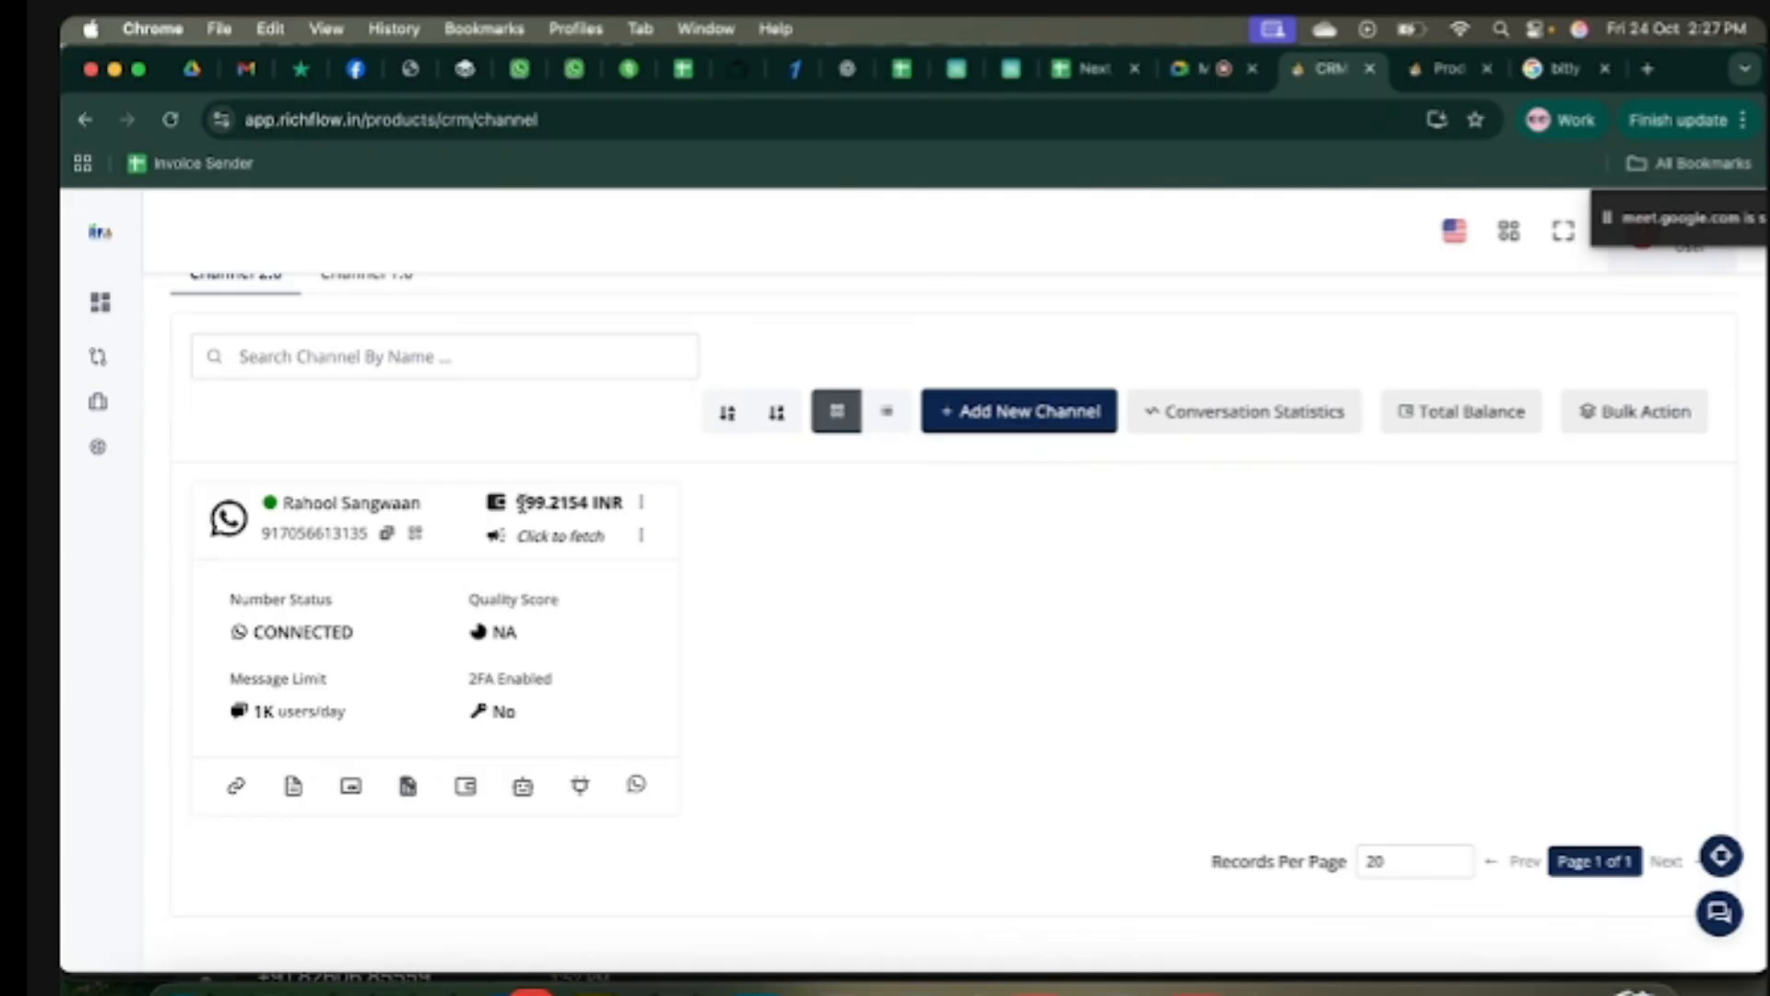
scroll(522, 502, up, 1)
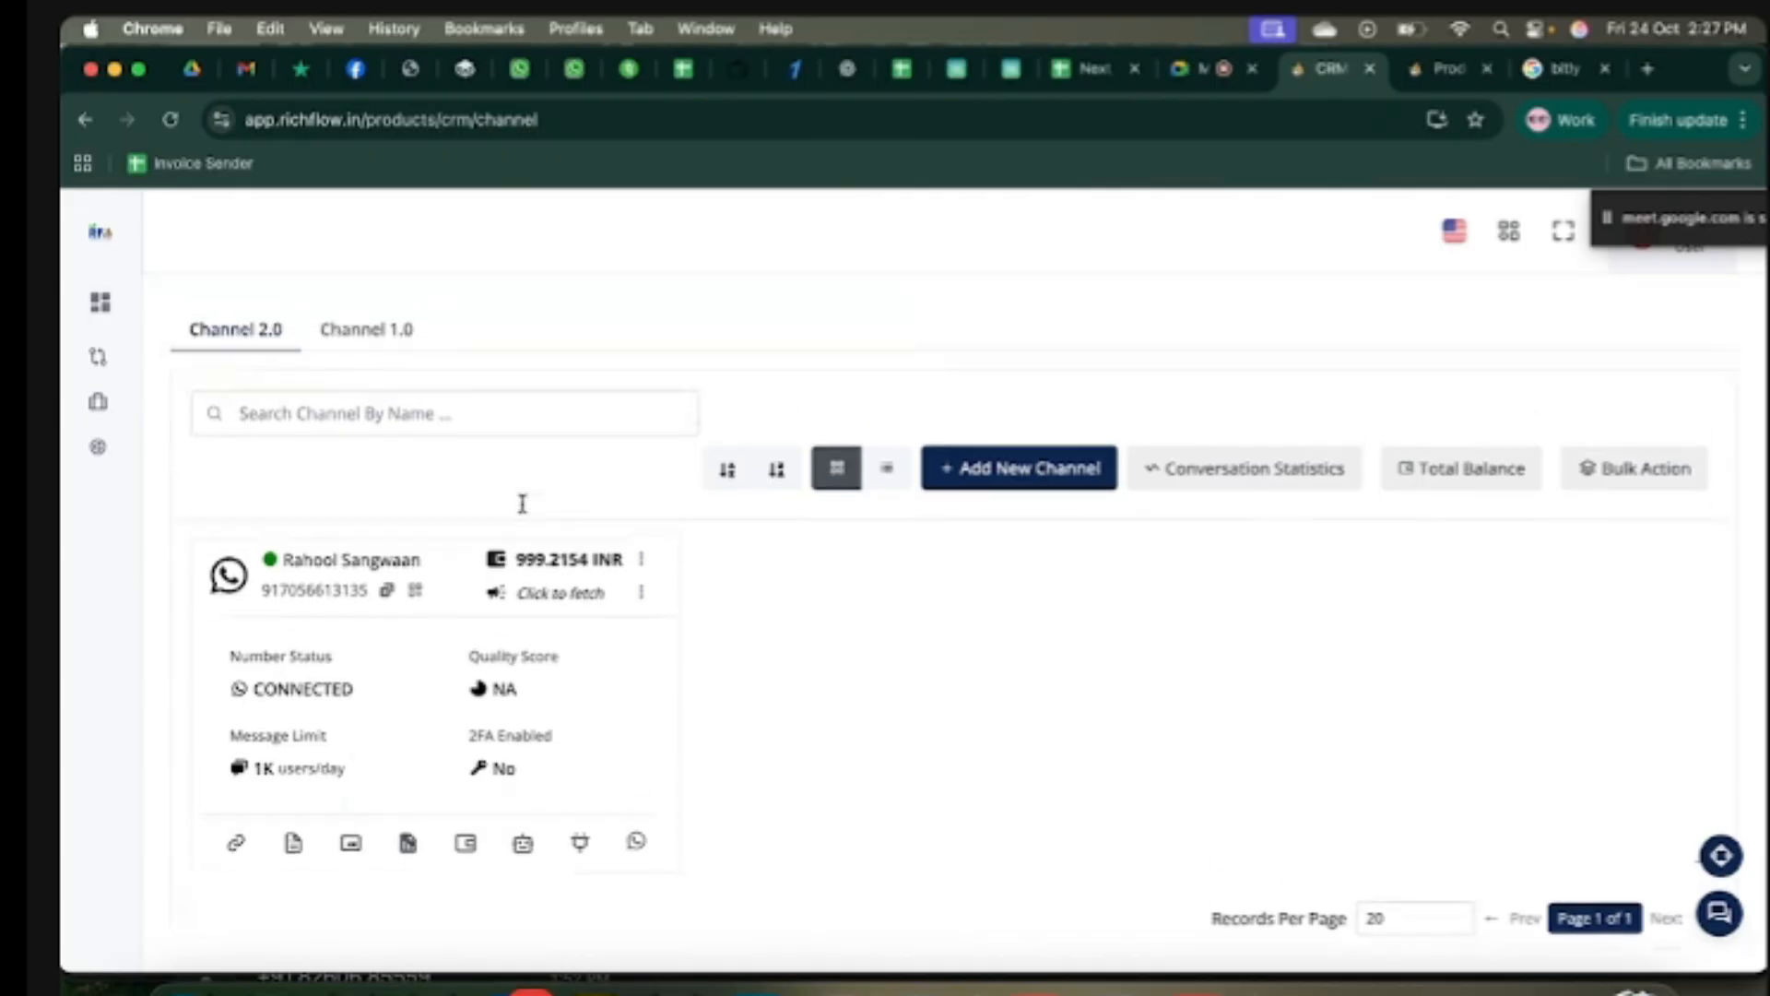
scroll(524, 511, down, 2)
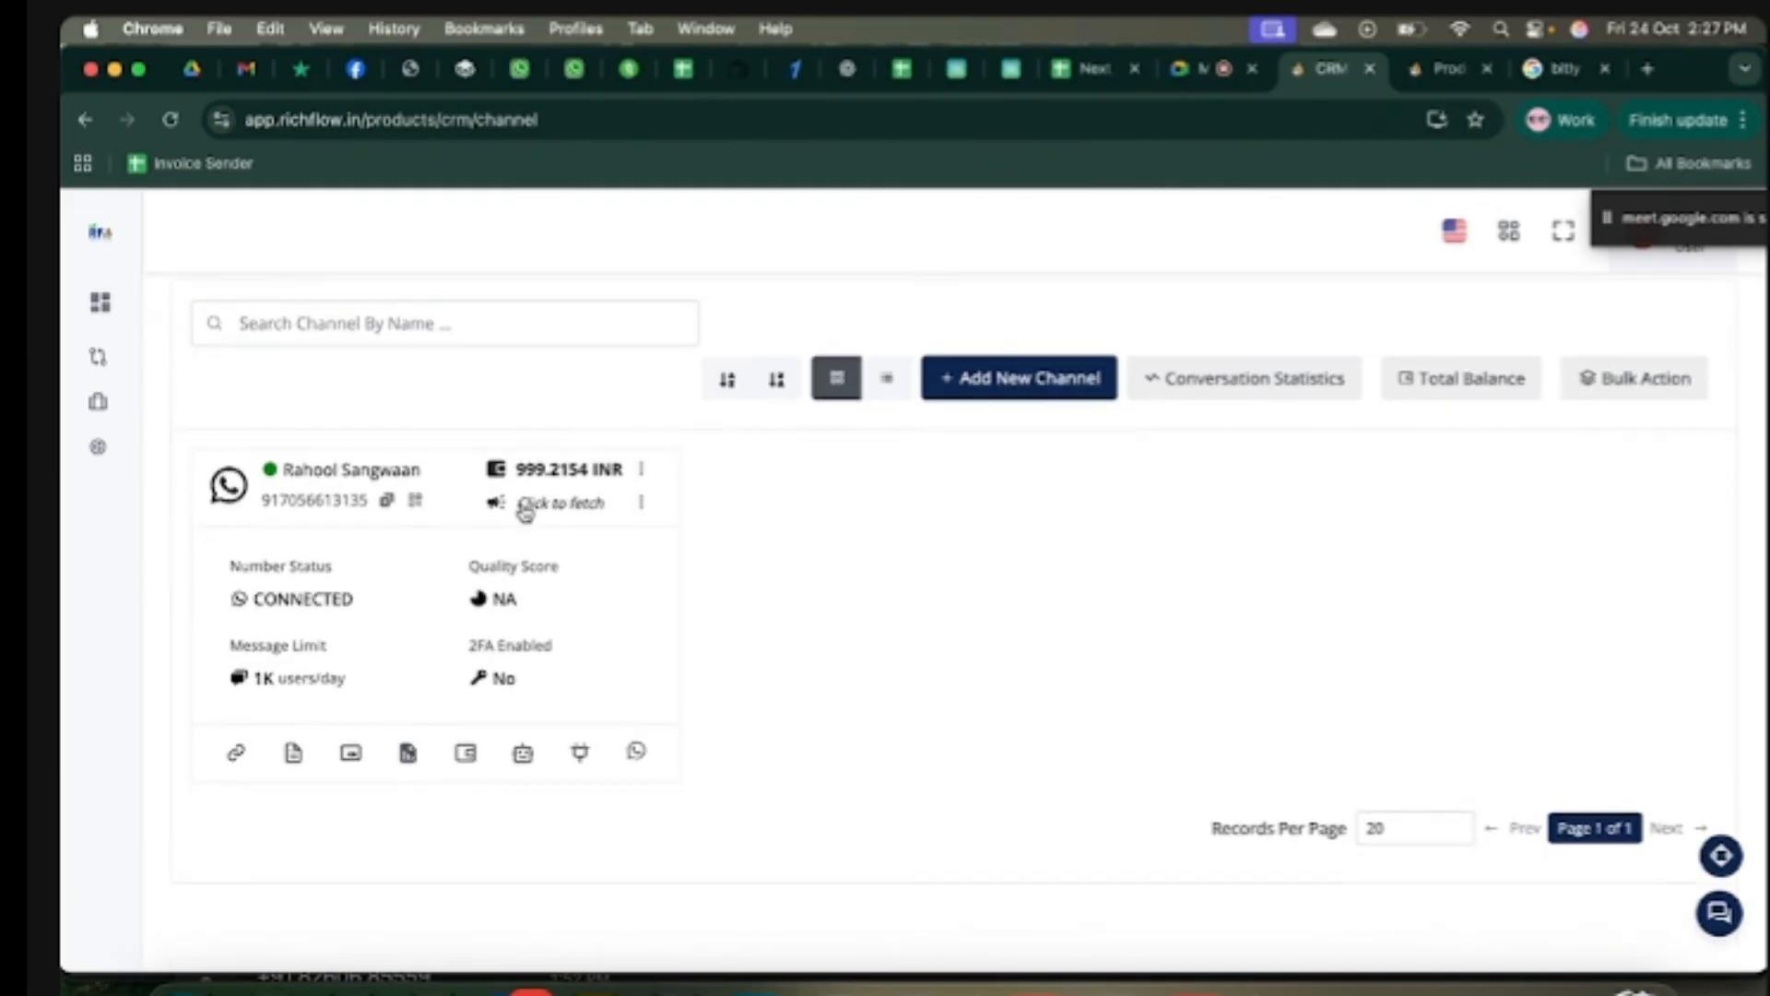
scroll(525, 512, up, 3)
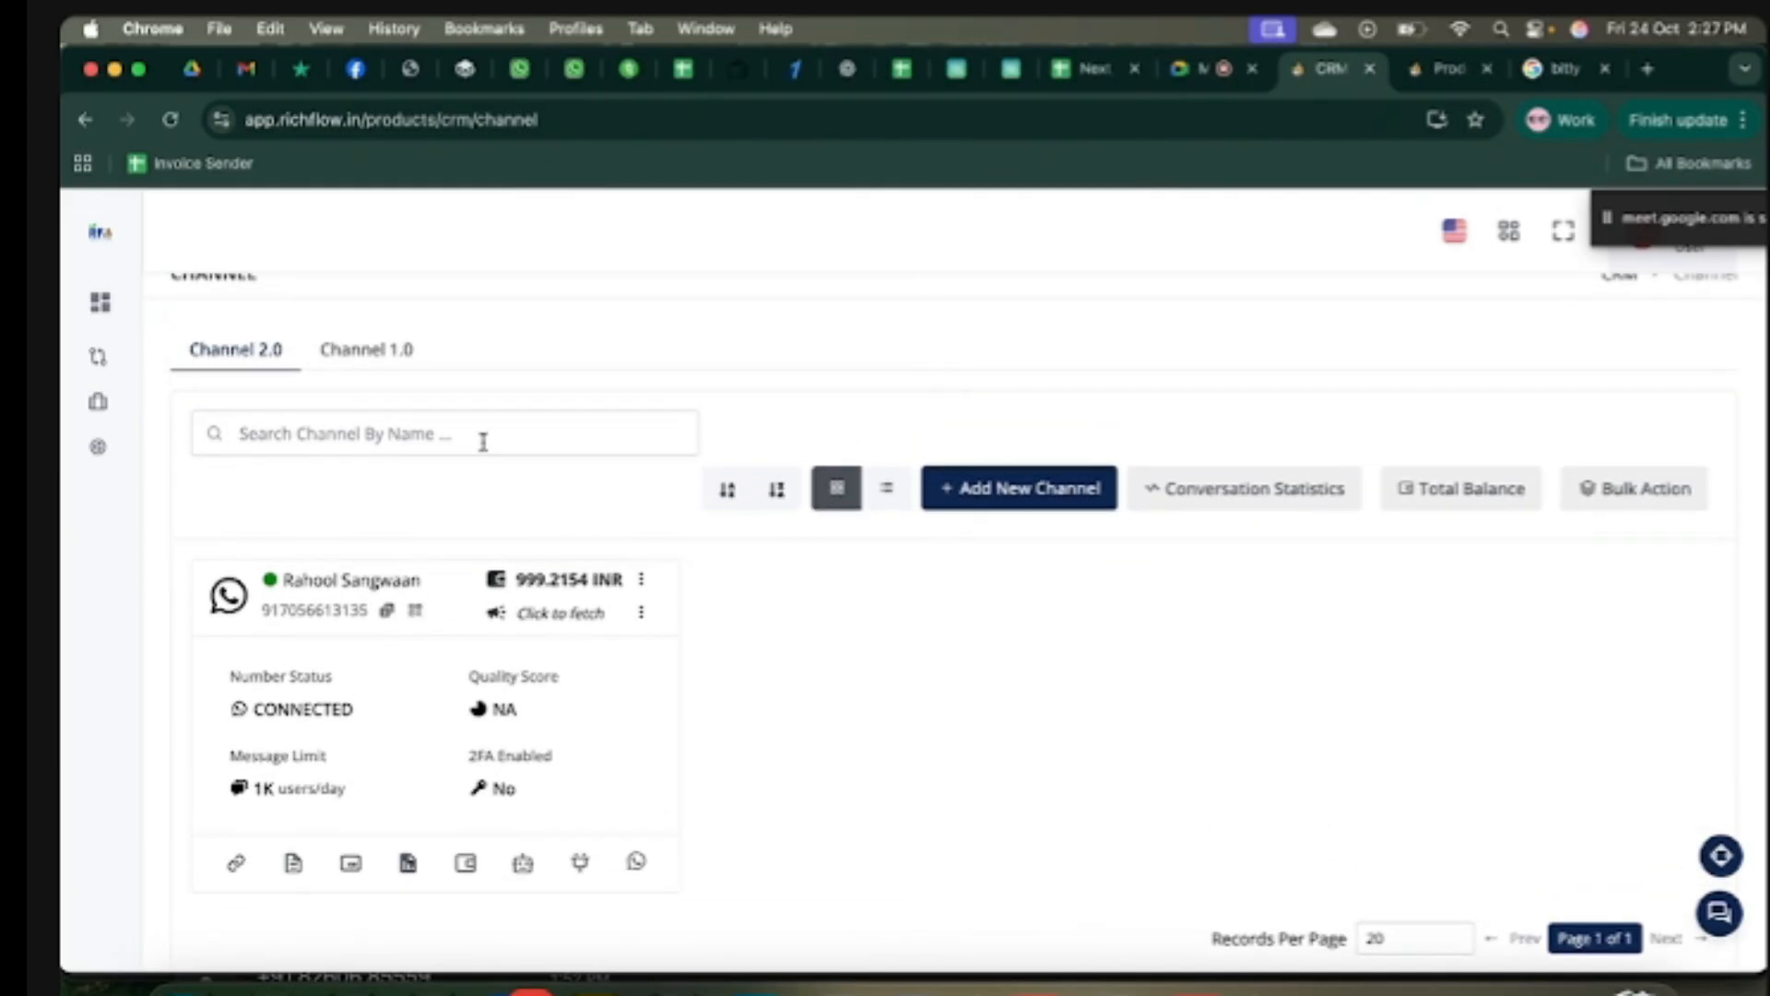
mouse_move(71, 346)
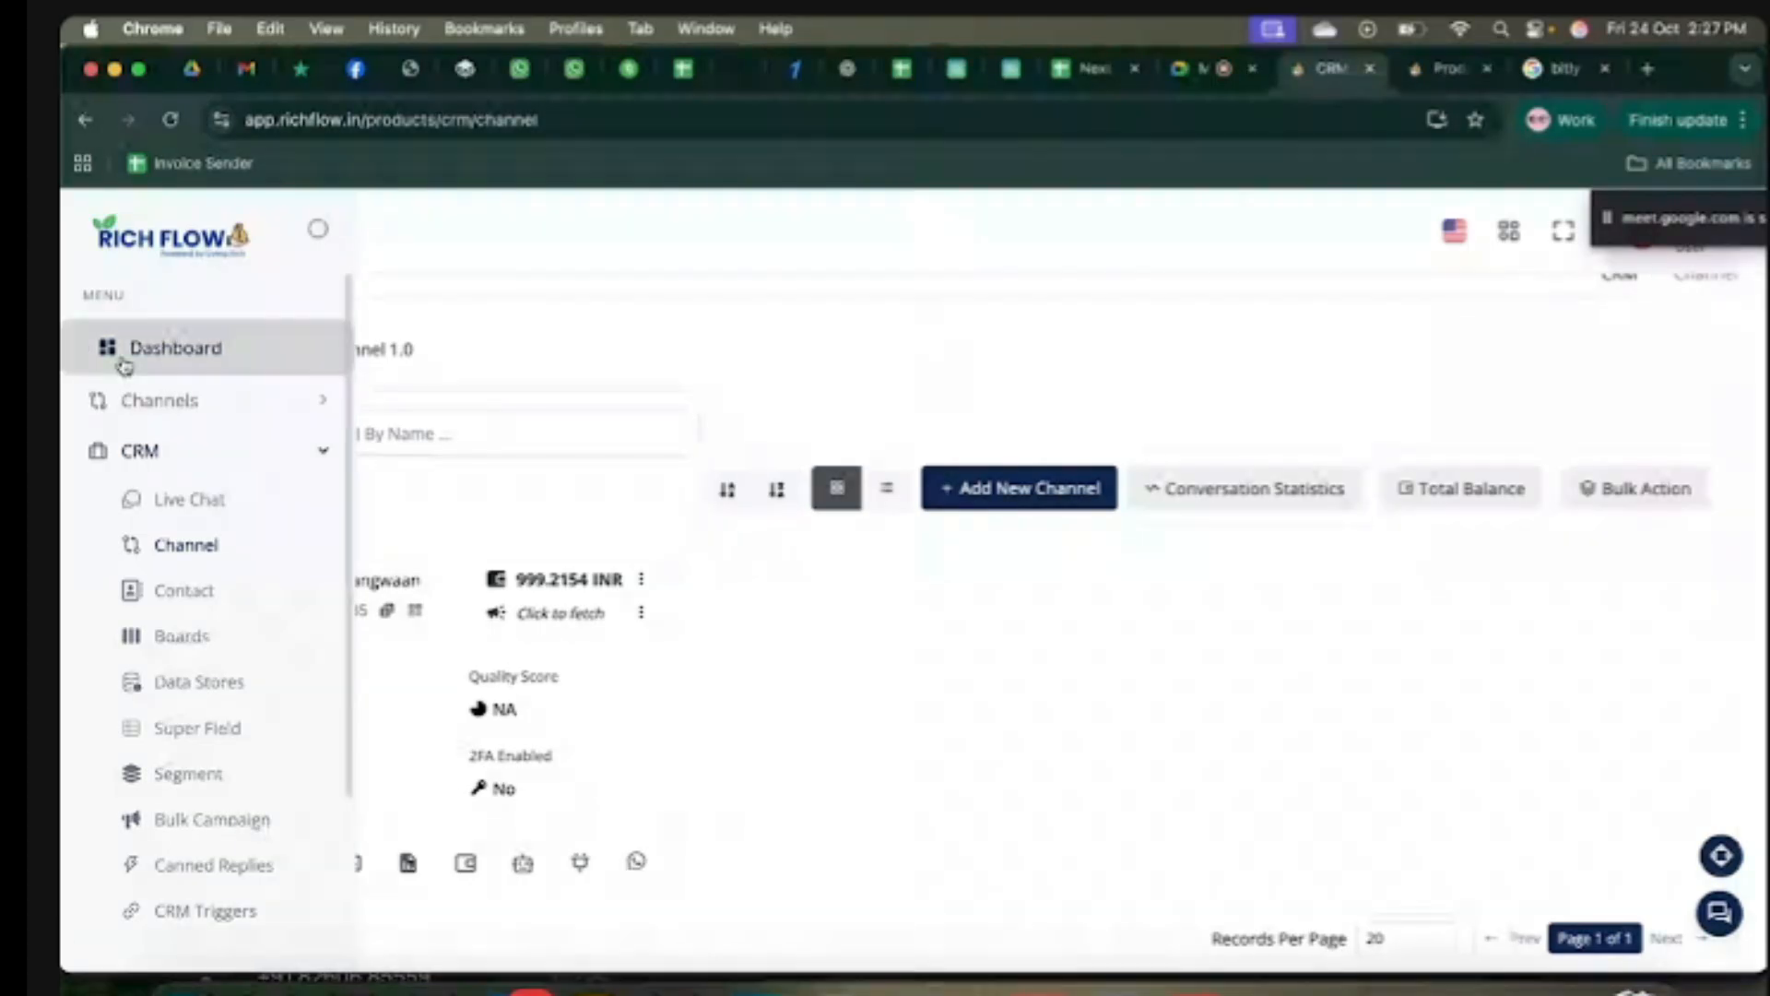
Step: Go to the main dashboard, briefly opening and closing the chats panel
click(140, 452)
click(140, 452)
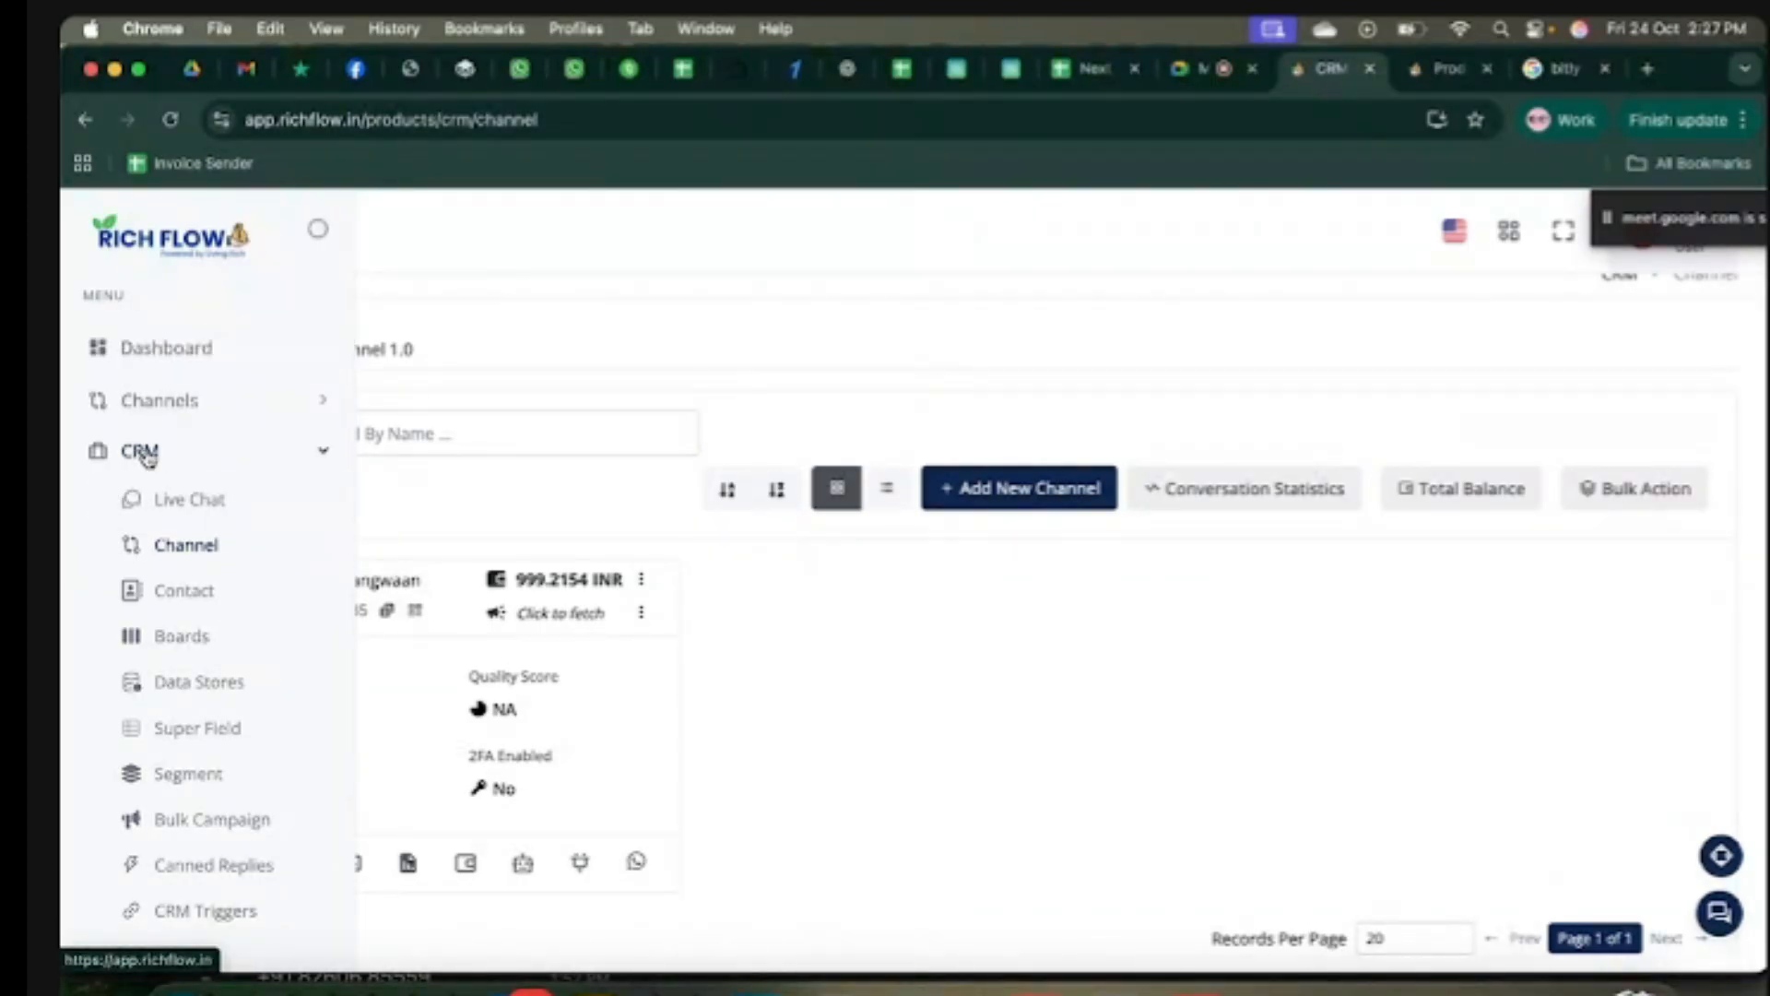
click(180, 499)
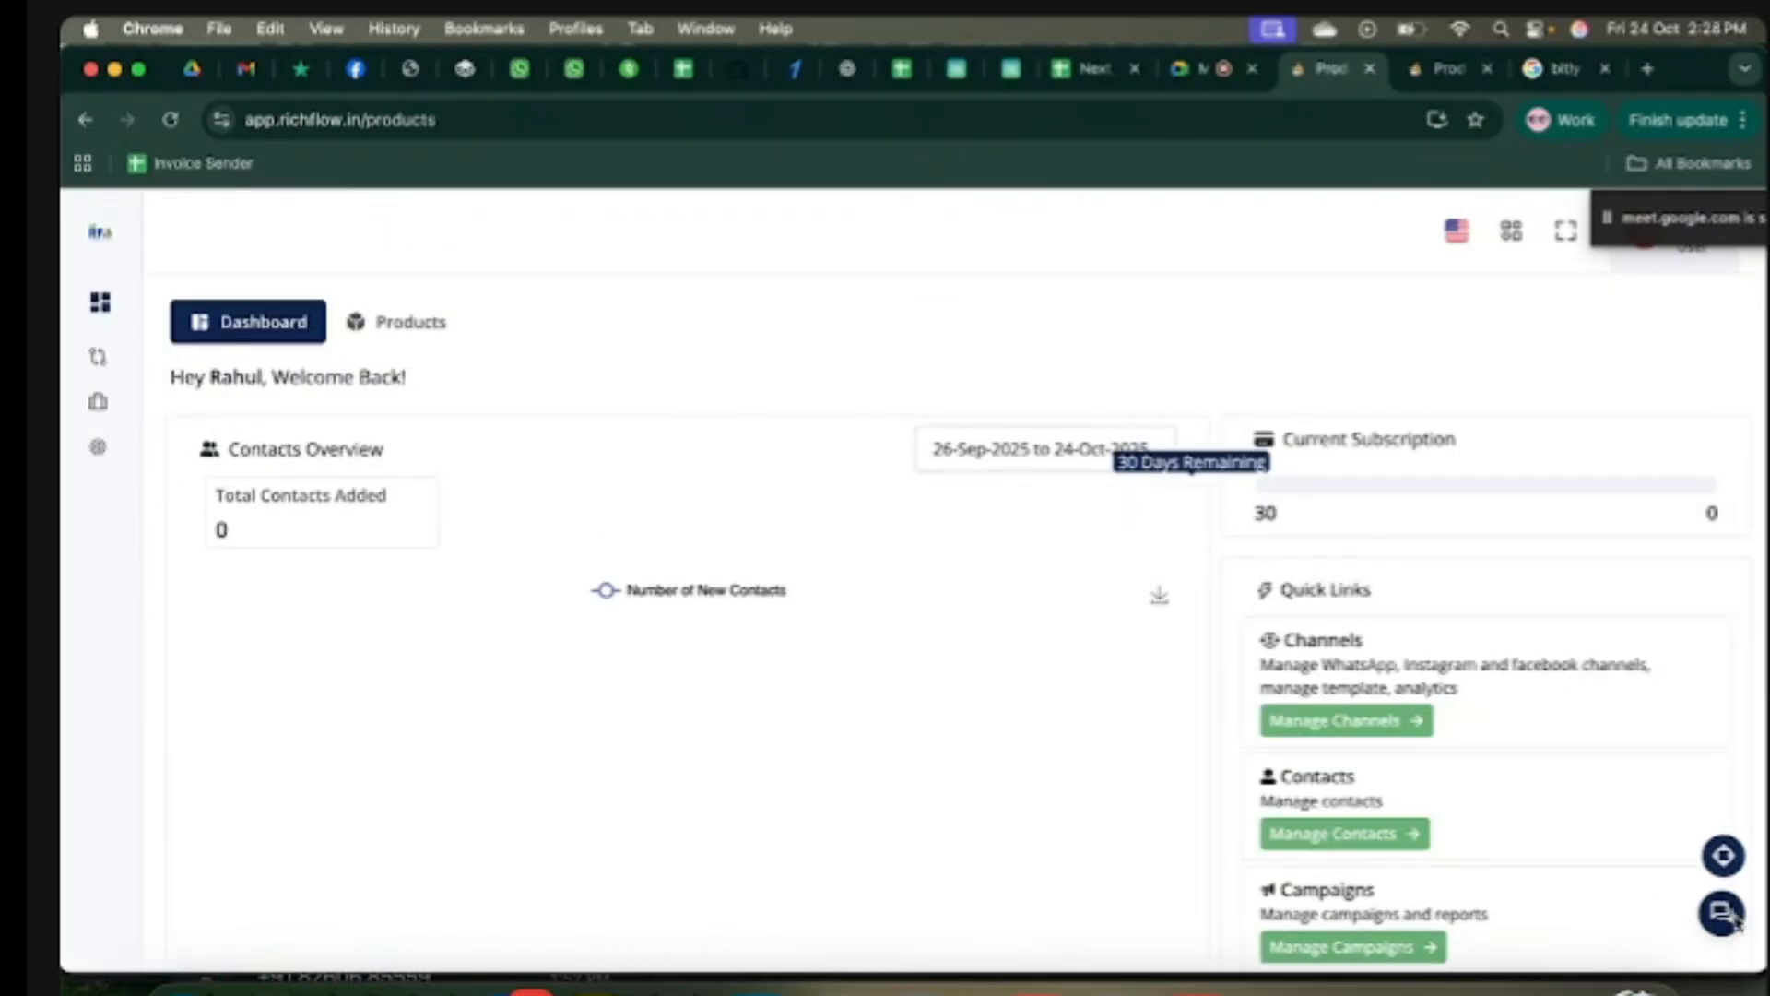
click(1732, 916)
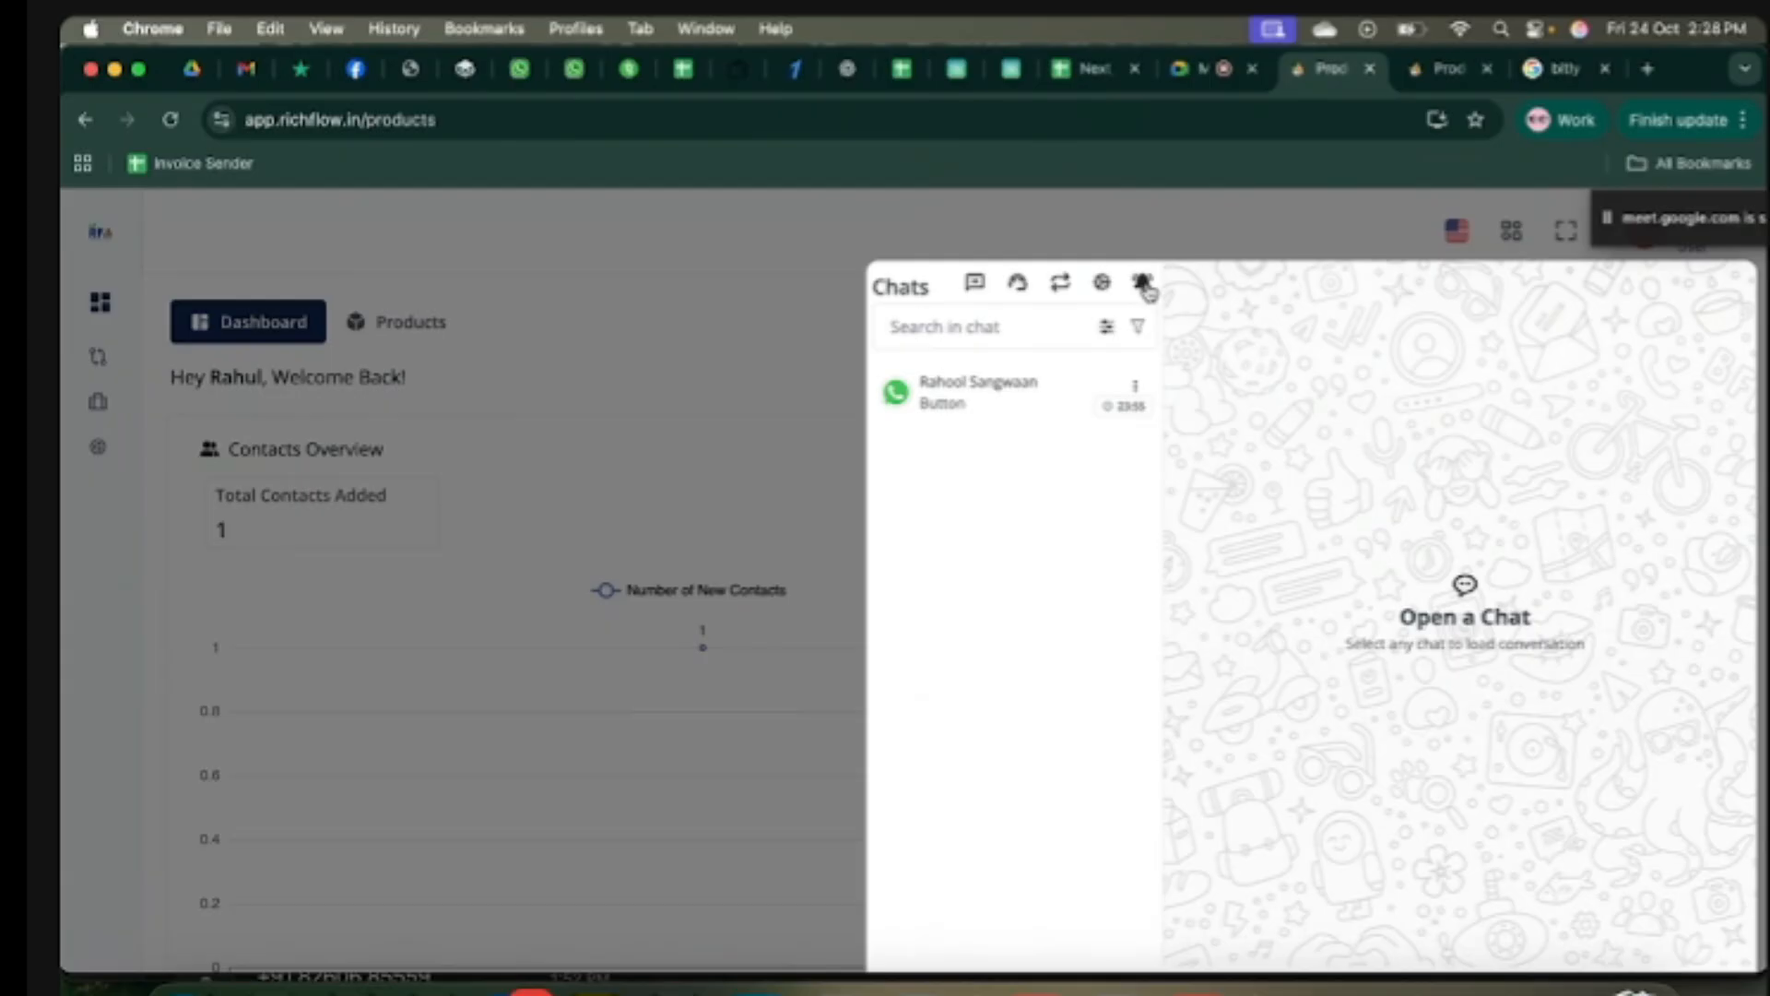
click(616, 269)
Step: Open CRM > Contact and review the contact's creation date, name and WhatsApp number
mouse_move(68, 347)
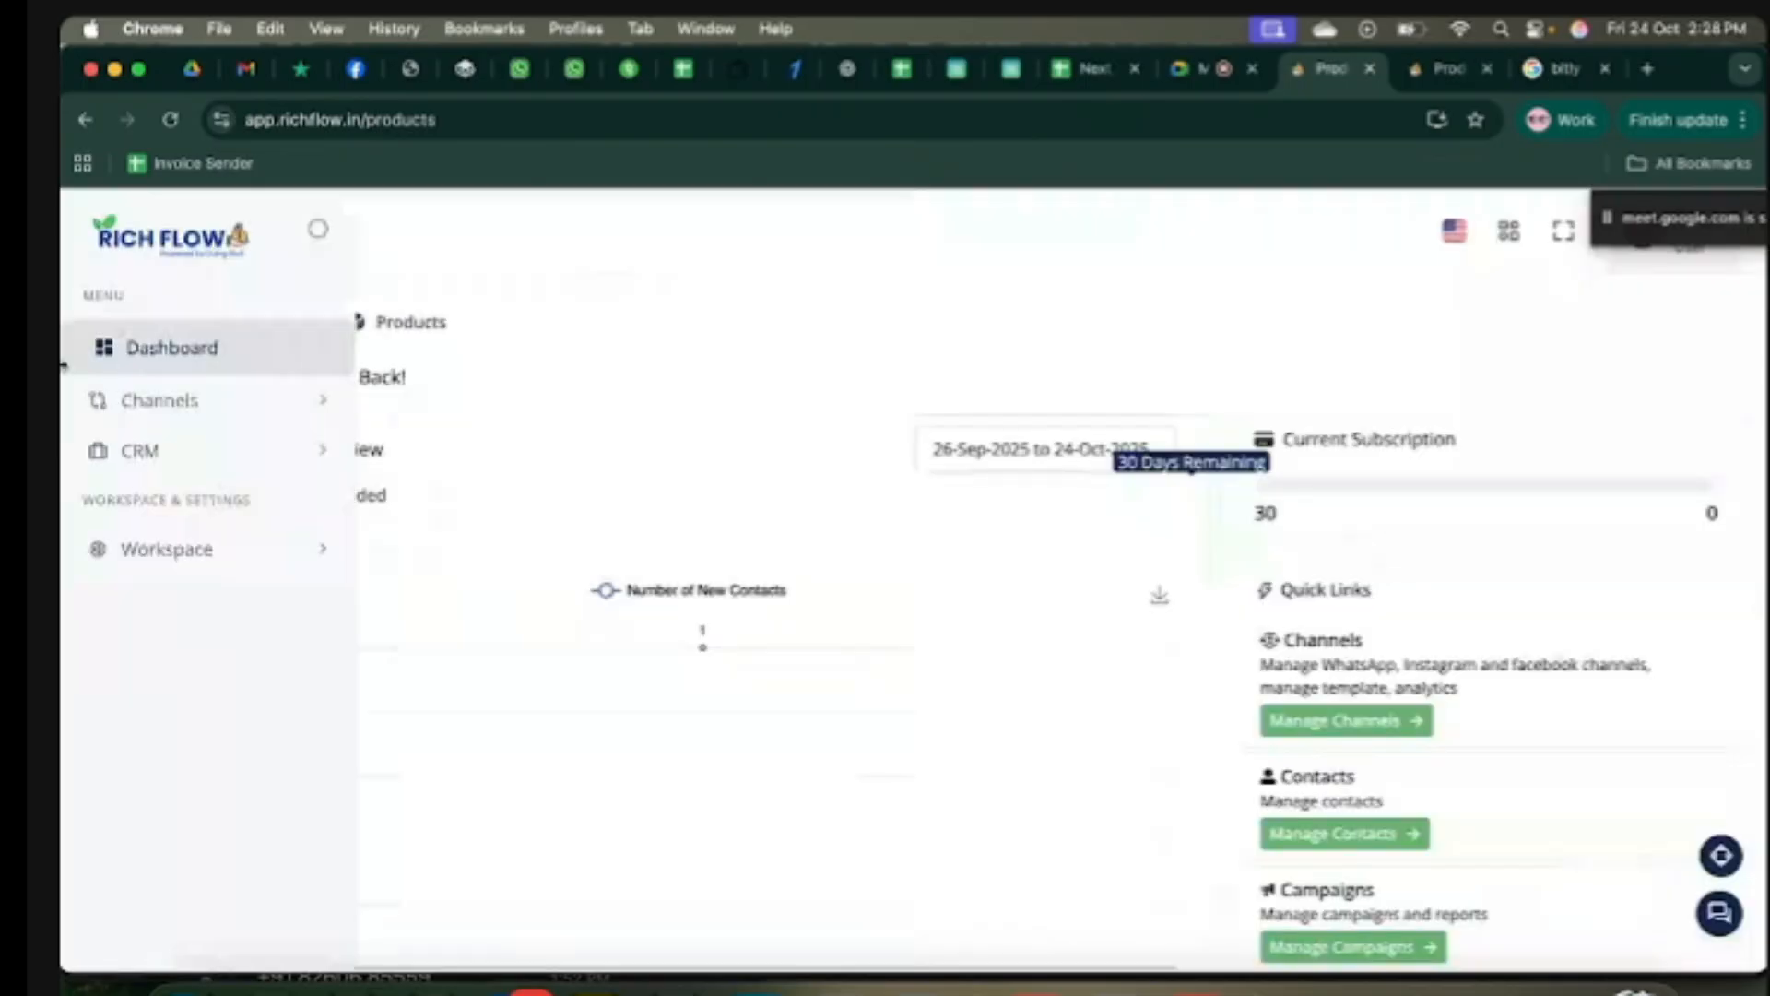
click(226, 459)
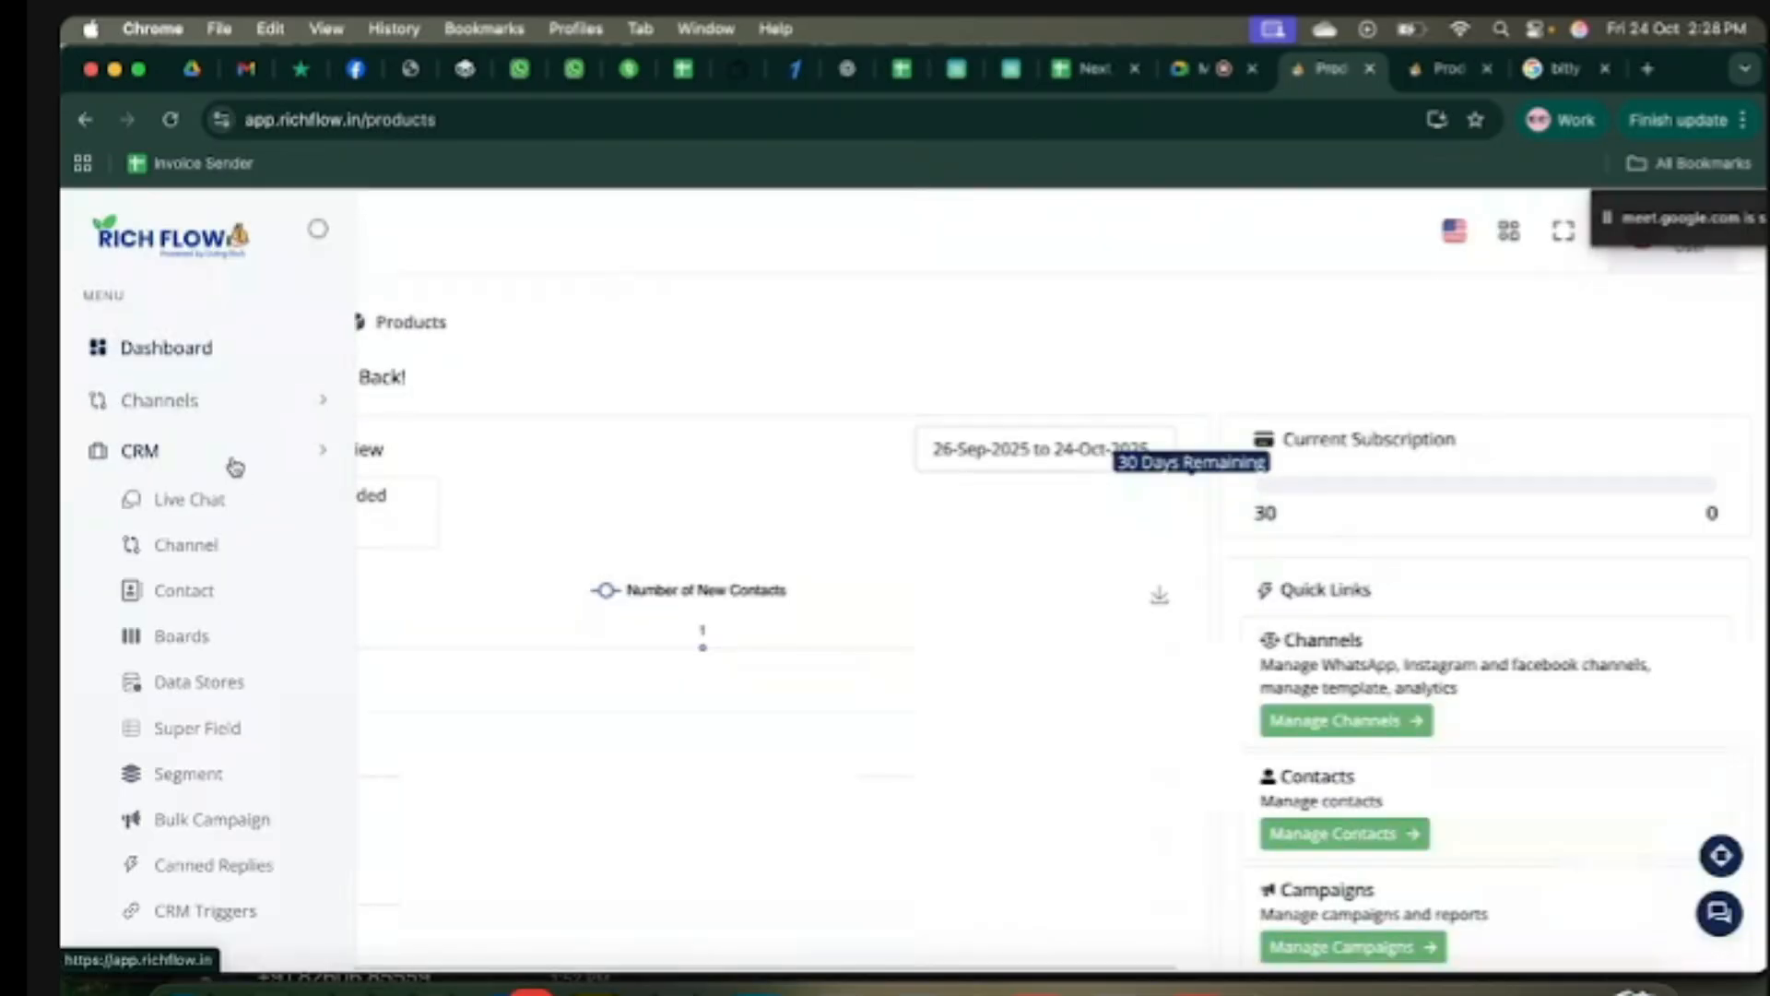
click(187, 598)
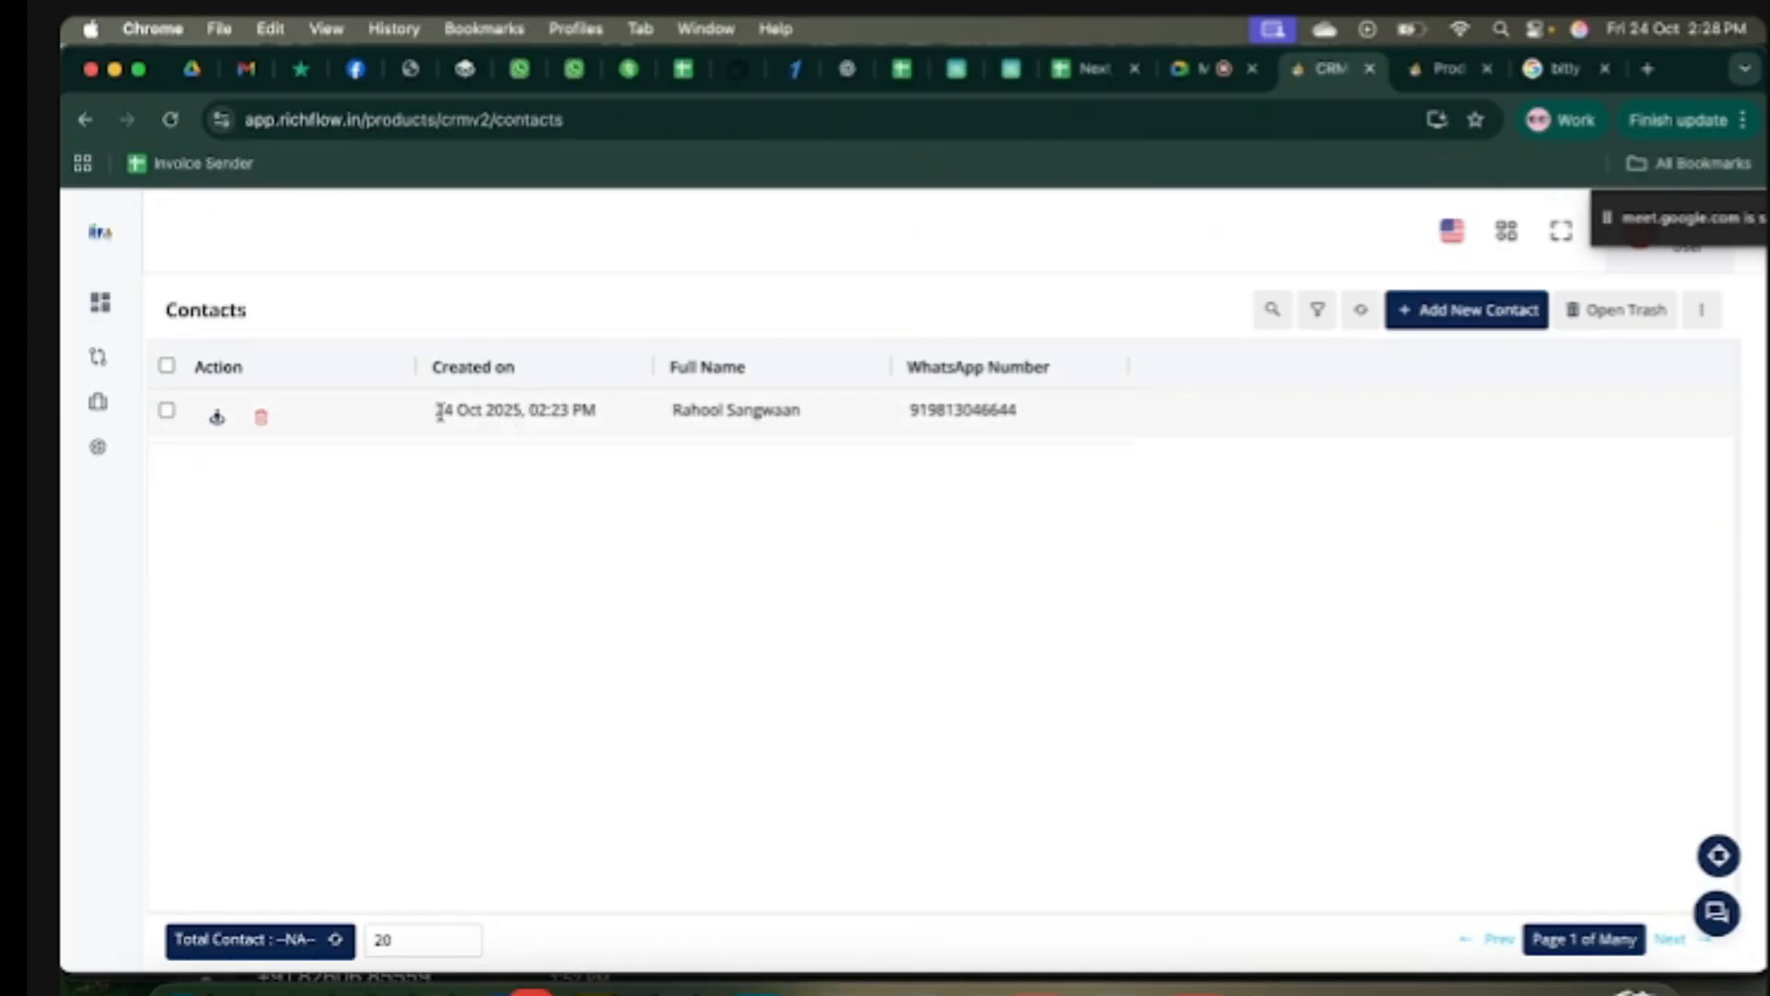
drag(433, 409, 623, 419)
drag(815, 417, 672, 411)
drag(1040, 422, 924, 420)
click(988, 431)
Step: Start a new CRM super field and label it 'Health Issue', correcting the typo
mouse_move(103, 421)
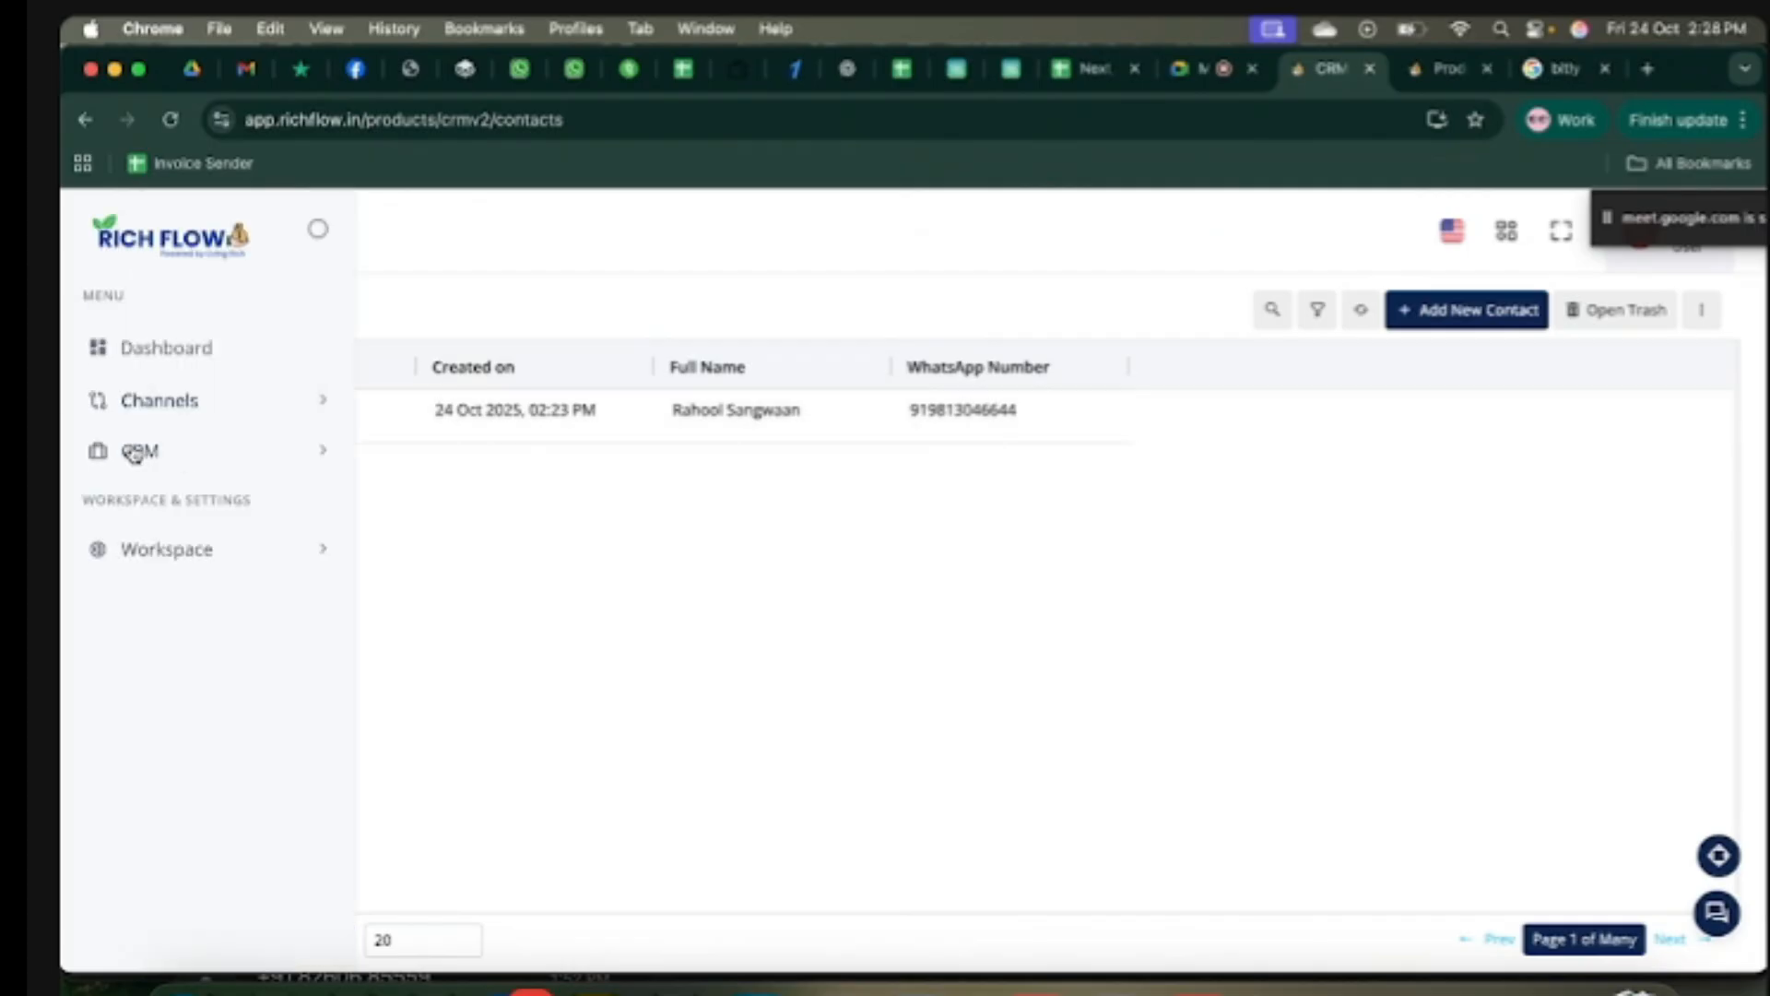
click(182, 458)
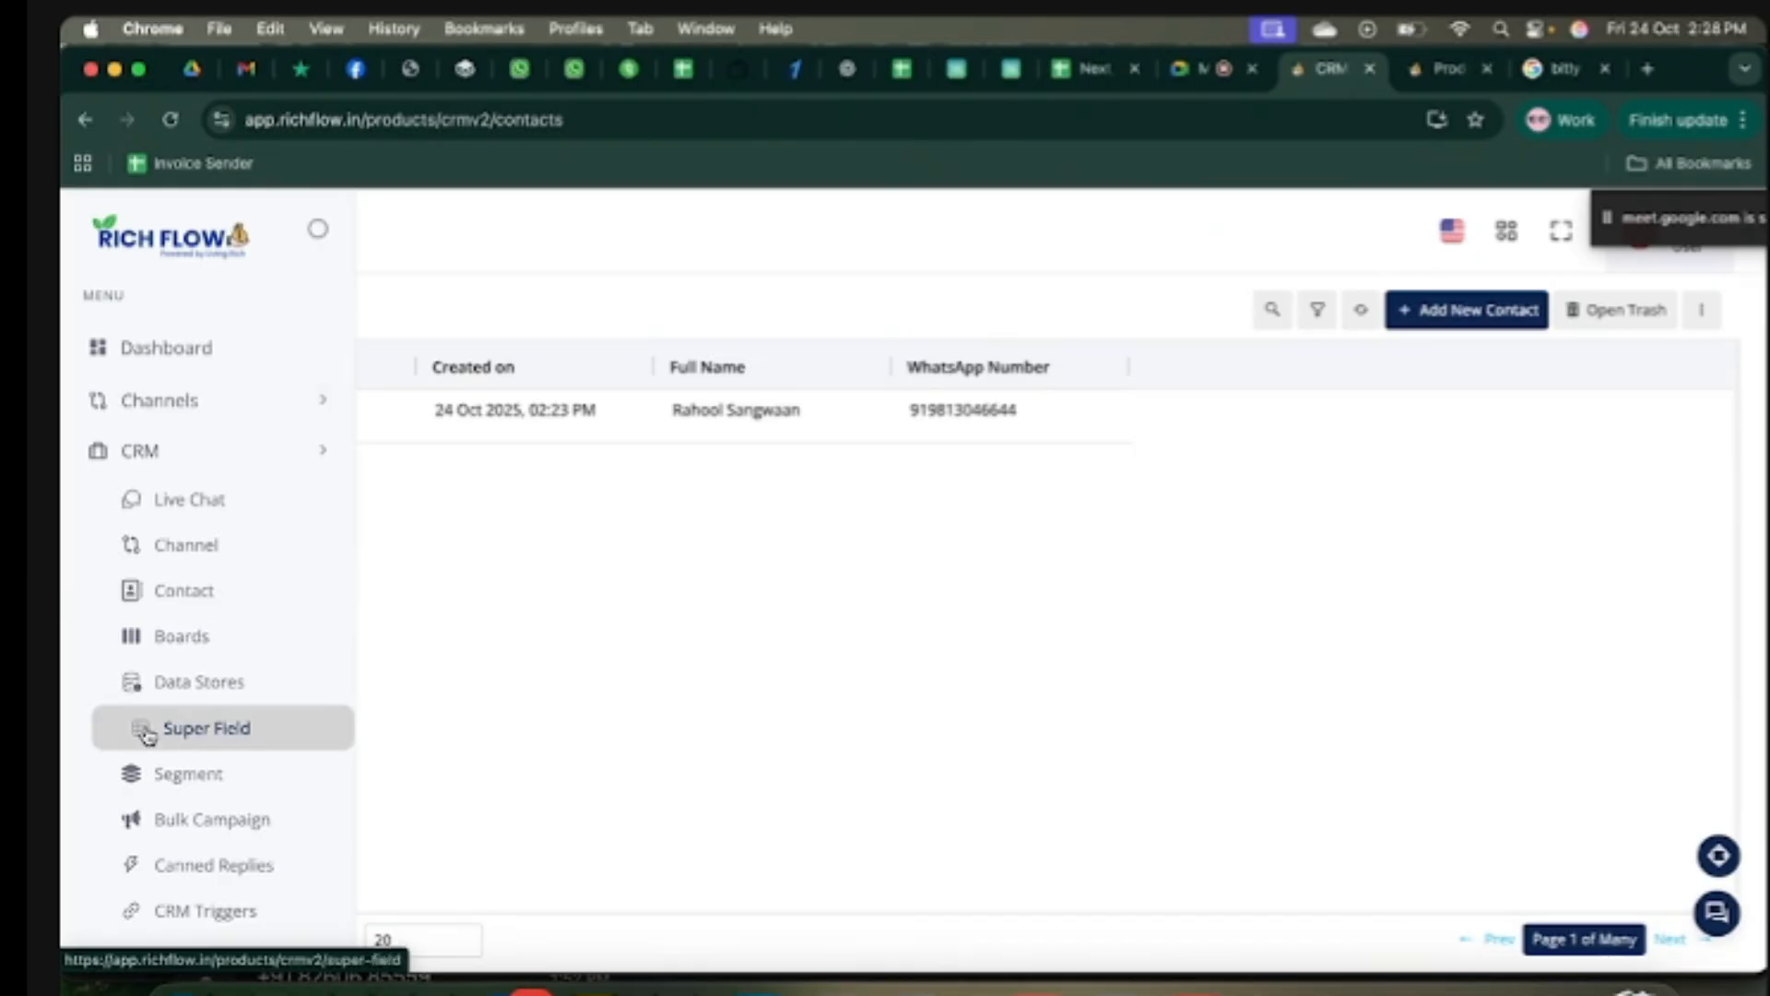
click(212, 729)
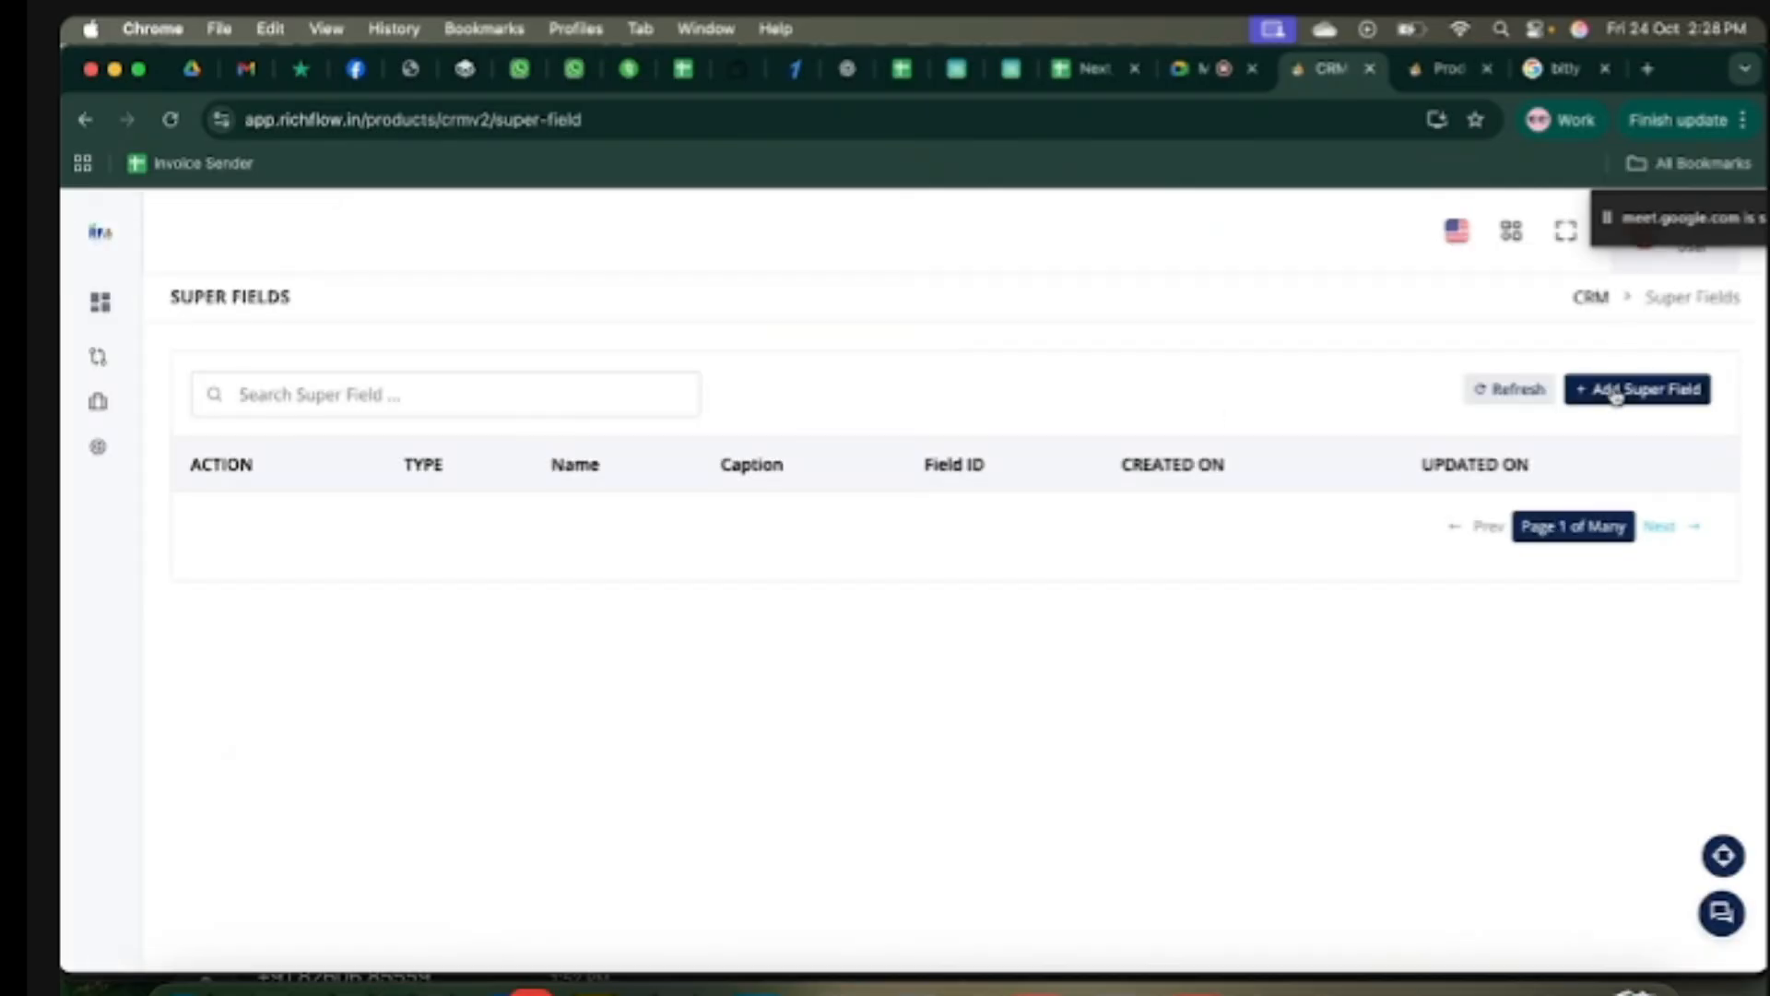
click(1616, 396)
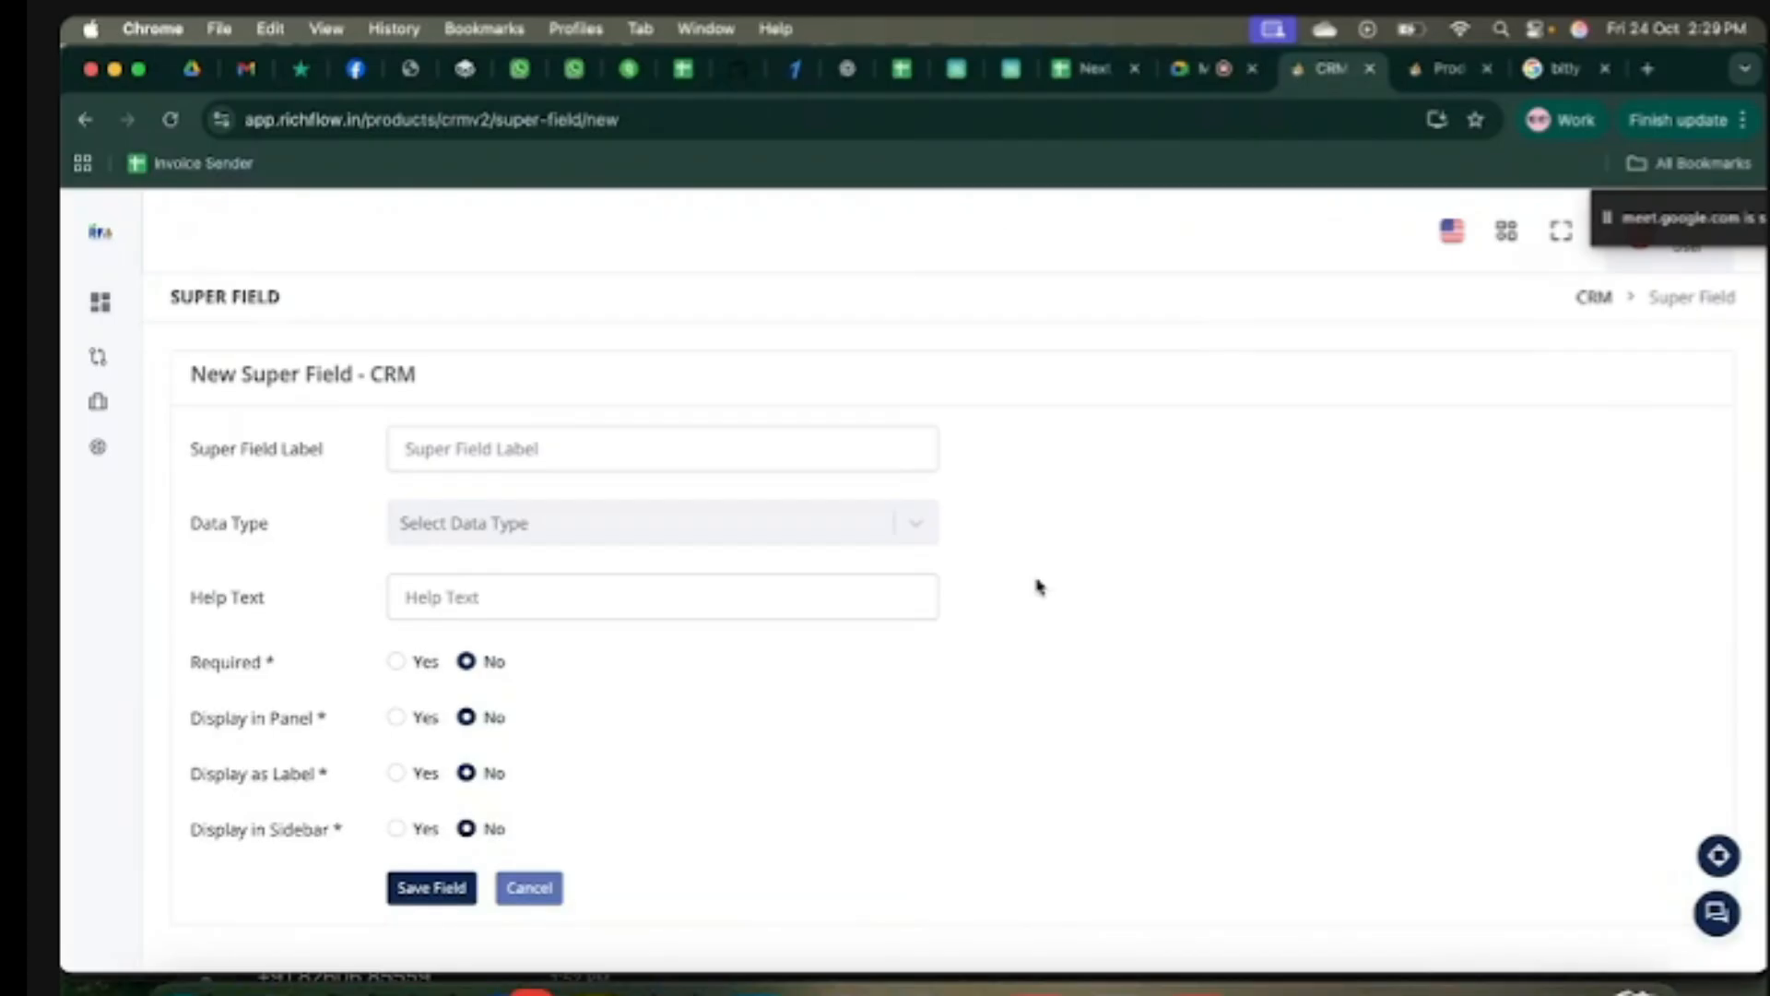
click(616, 454)
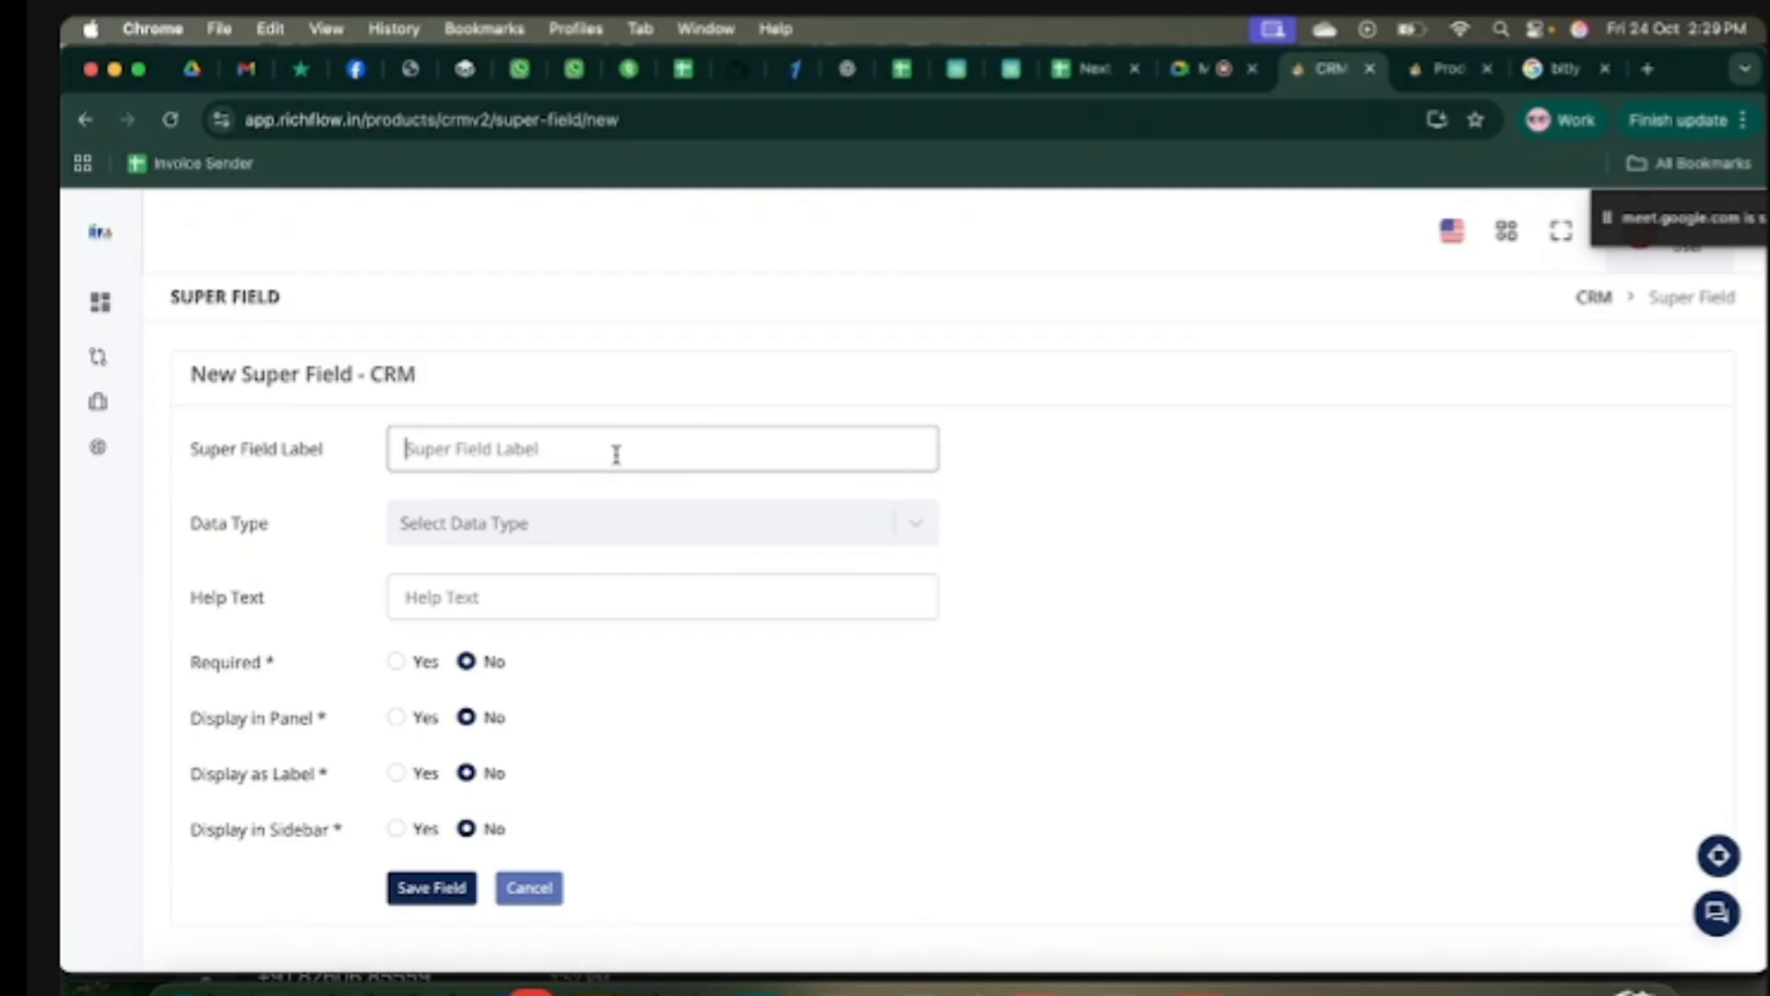
text(Health Isuue)
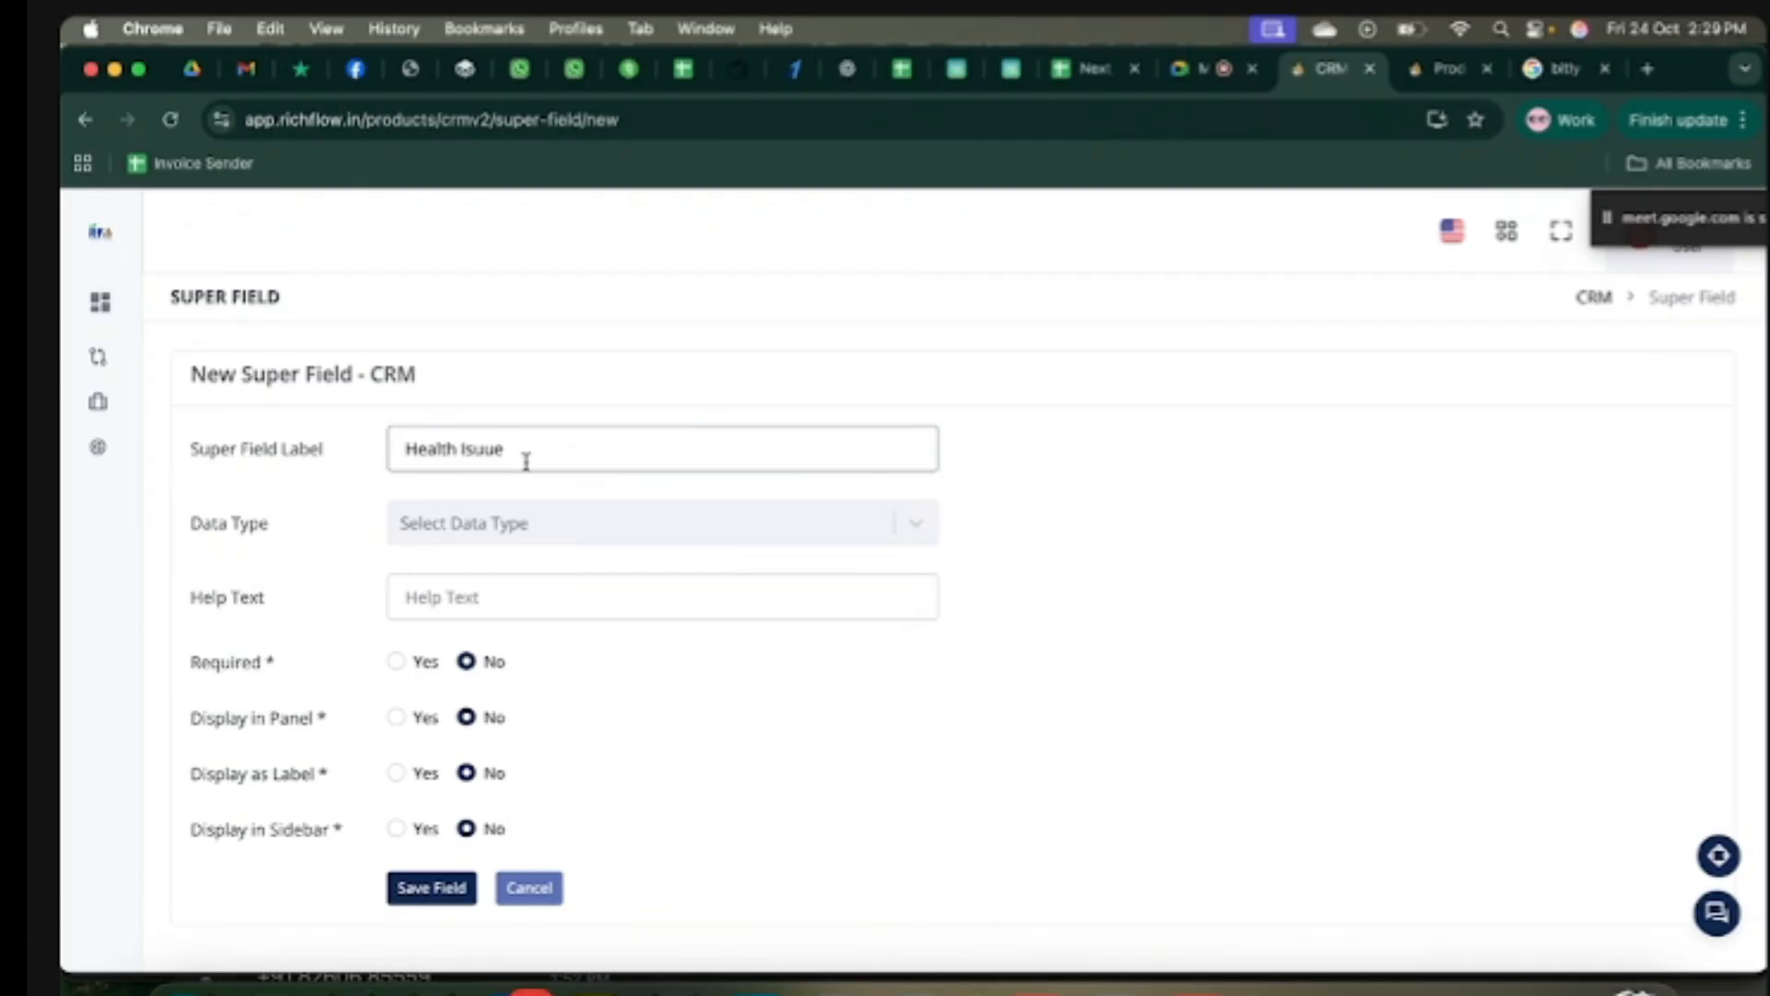
click(483, 449)
key(BackSpace)
text(s)
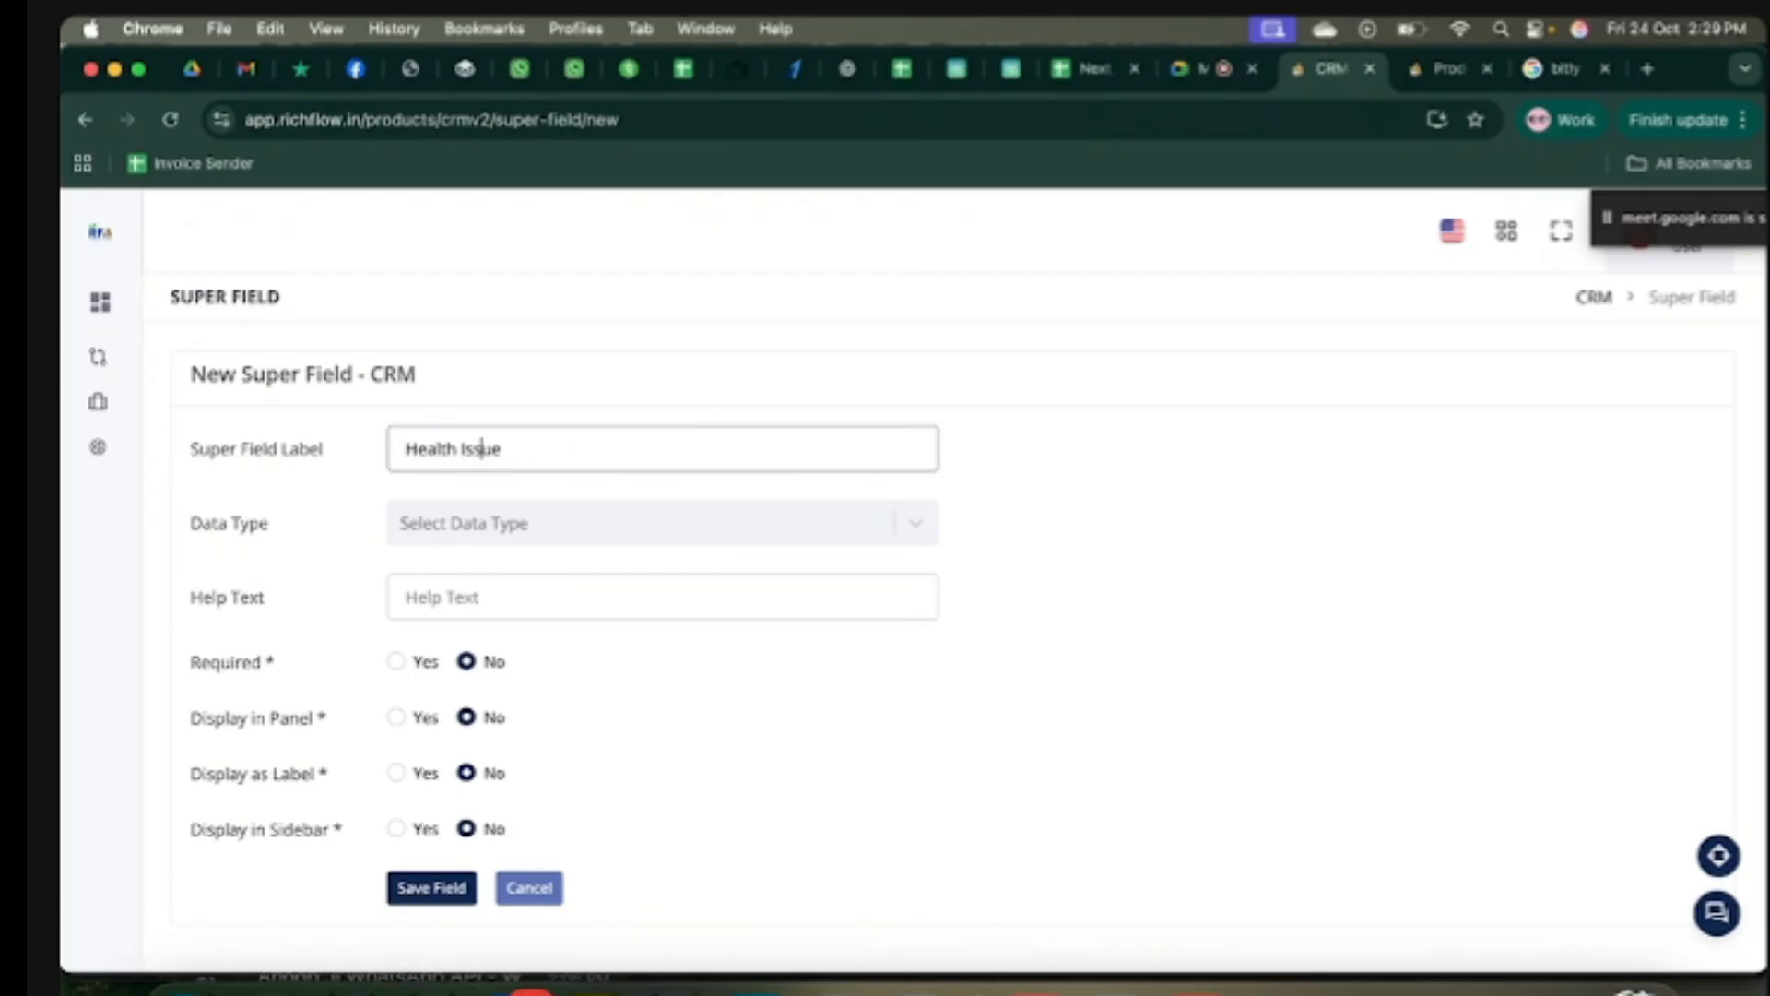
Step: Set the field's data type to Text, Display in Panel to Yes, and save it
click(561, 523)
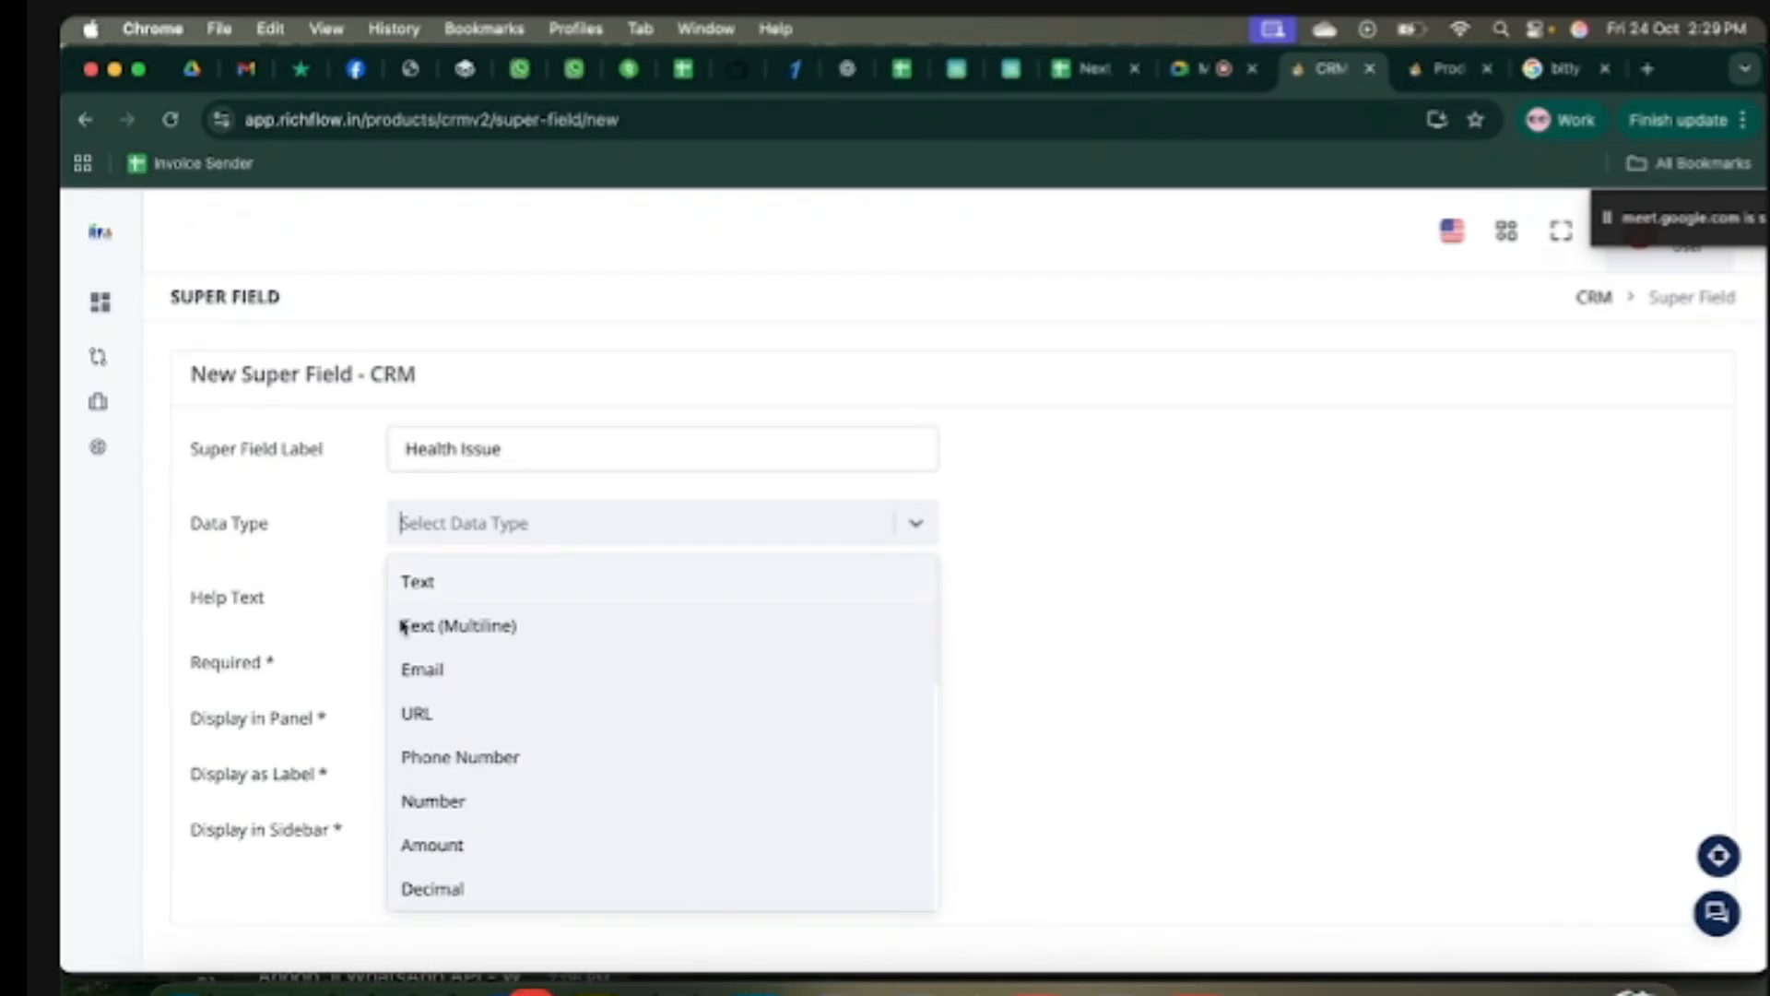
click(449, 590)
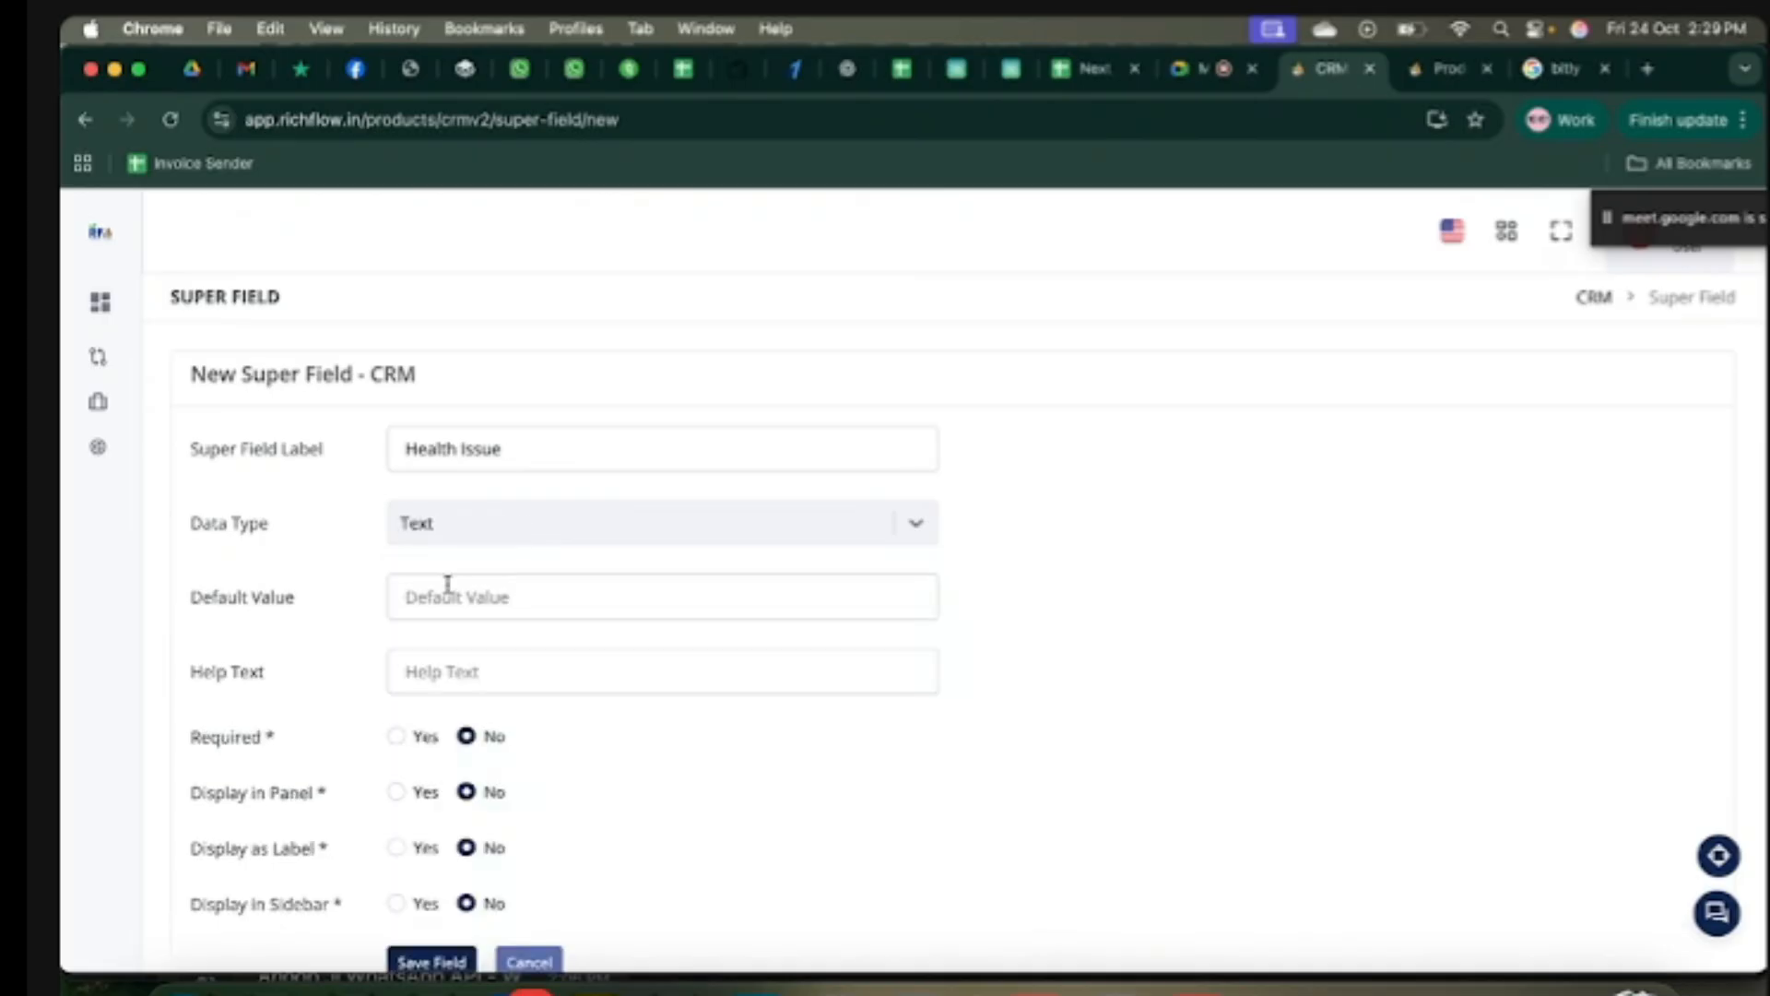
scroll(566, 599, down, 2)
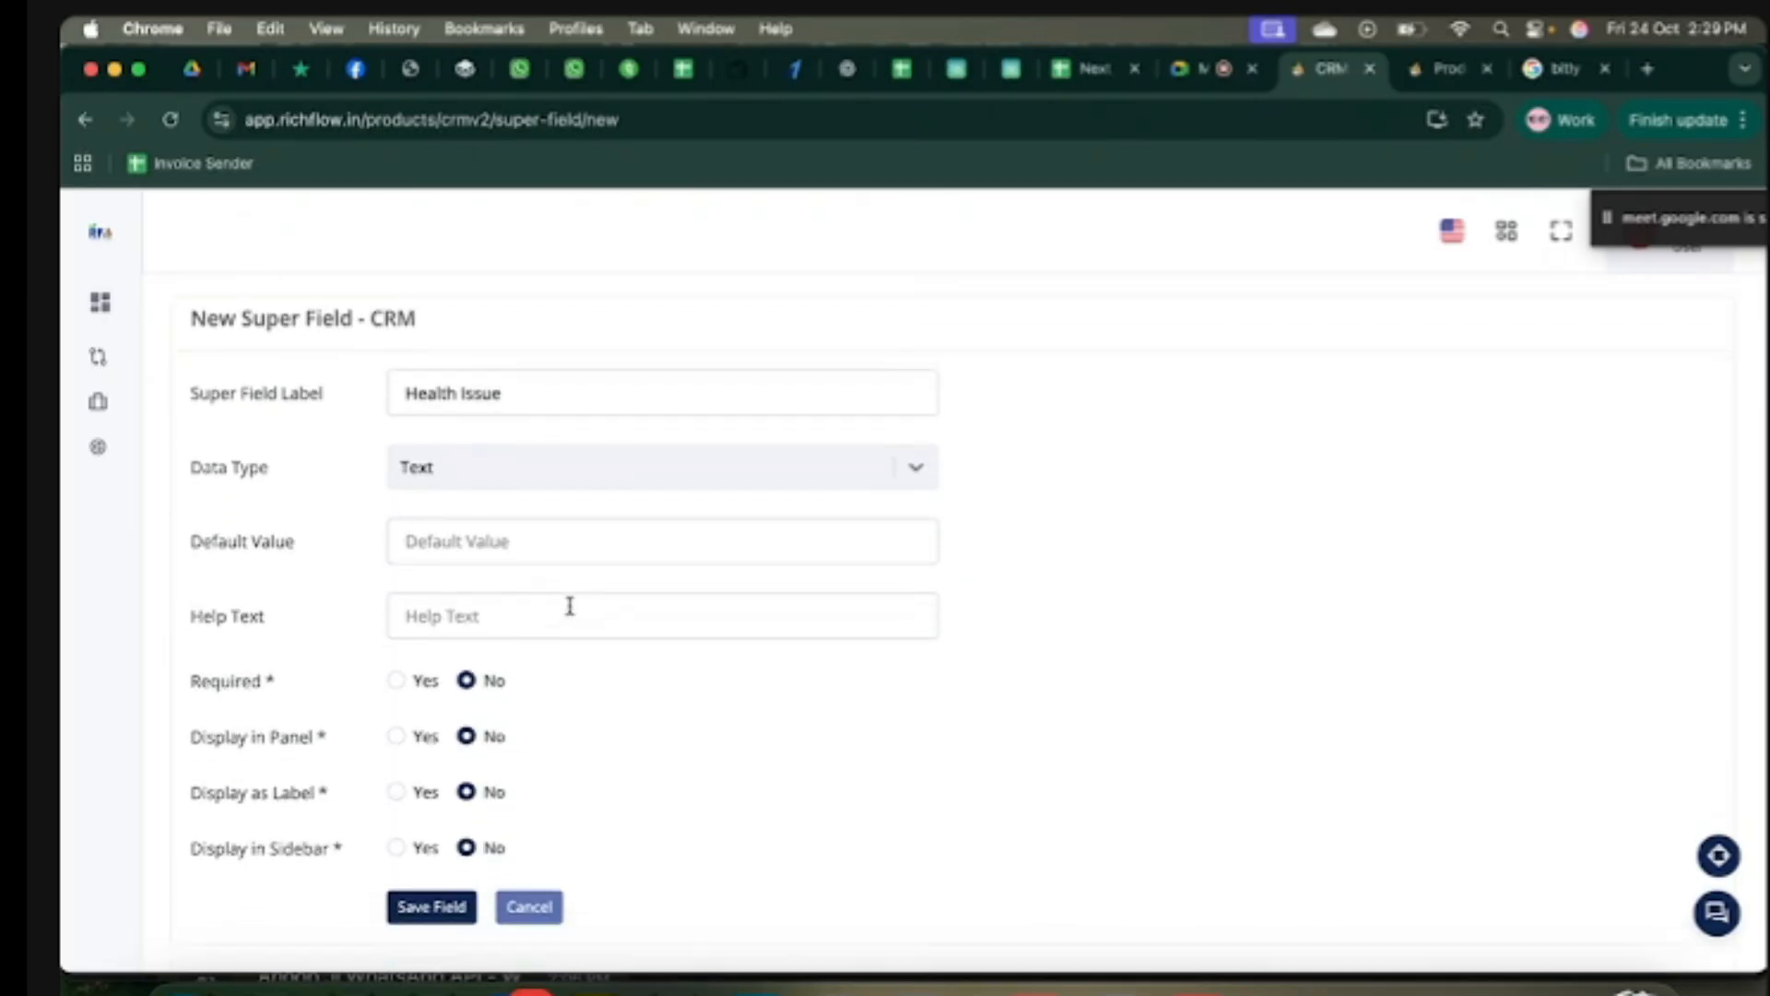
scroll(564, 595, down, 2)
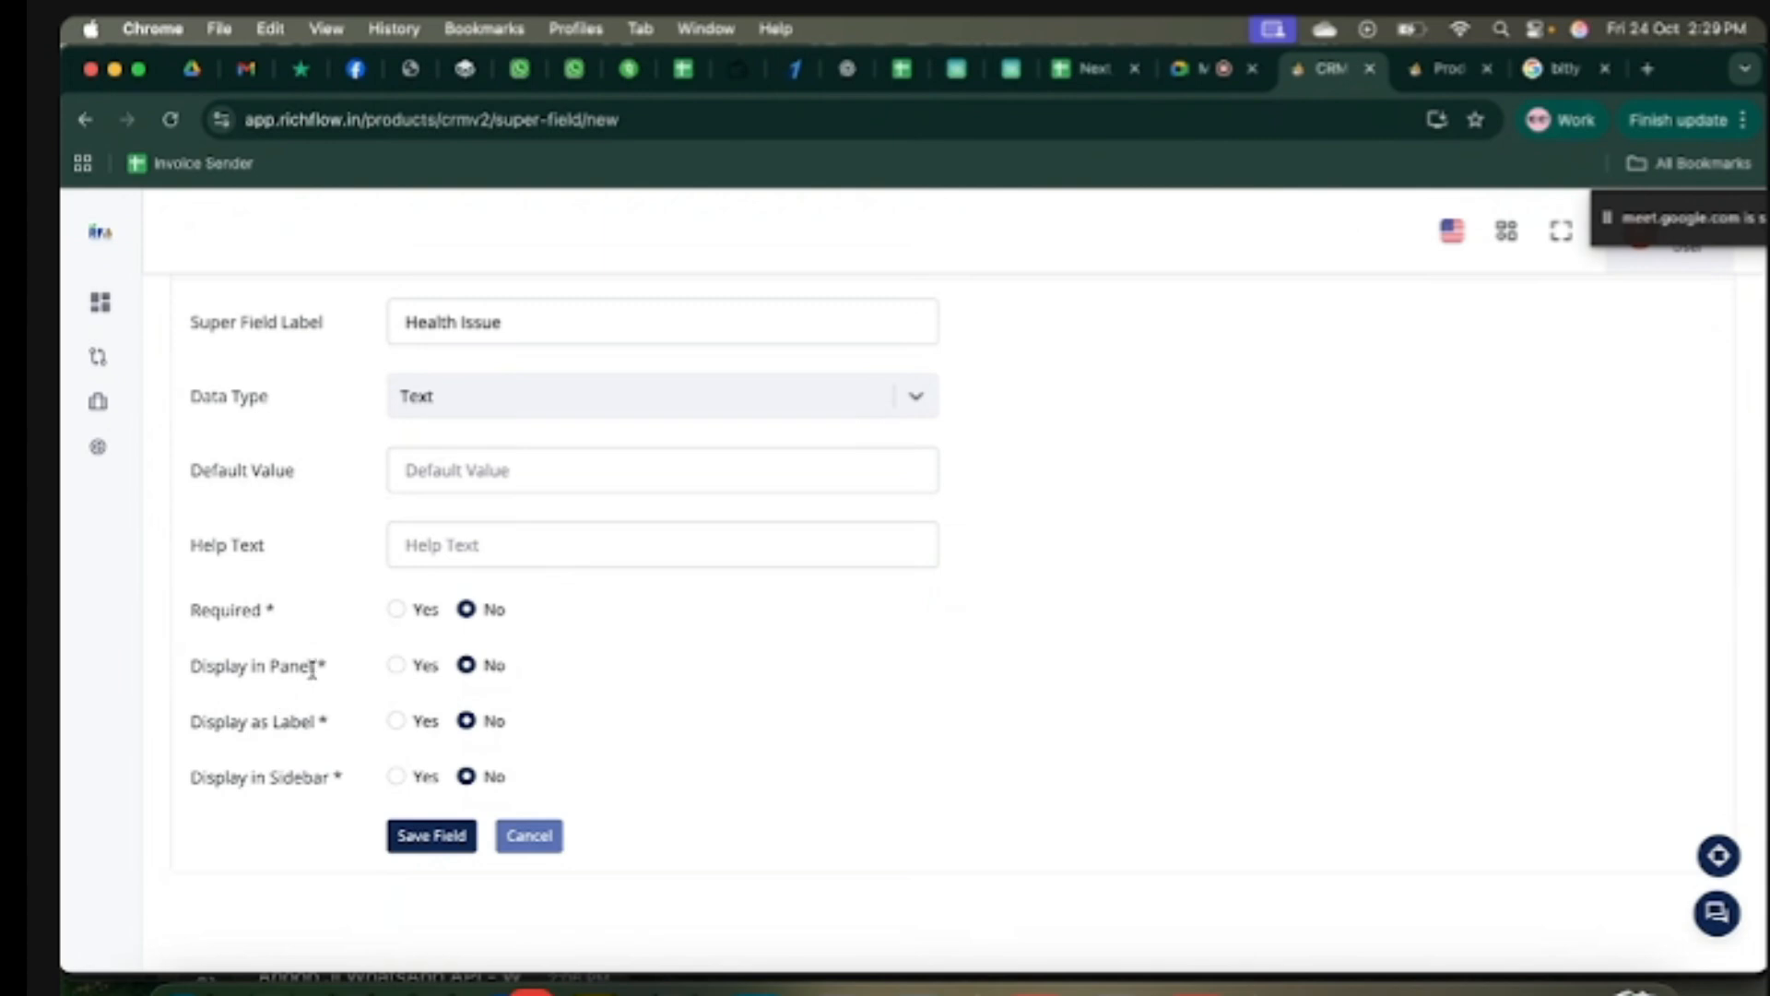
drag(325, 667, 270, 663)
click(172, 680)
click(397, 671)
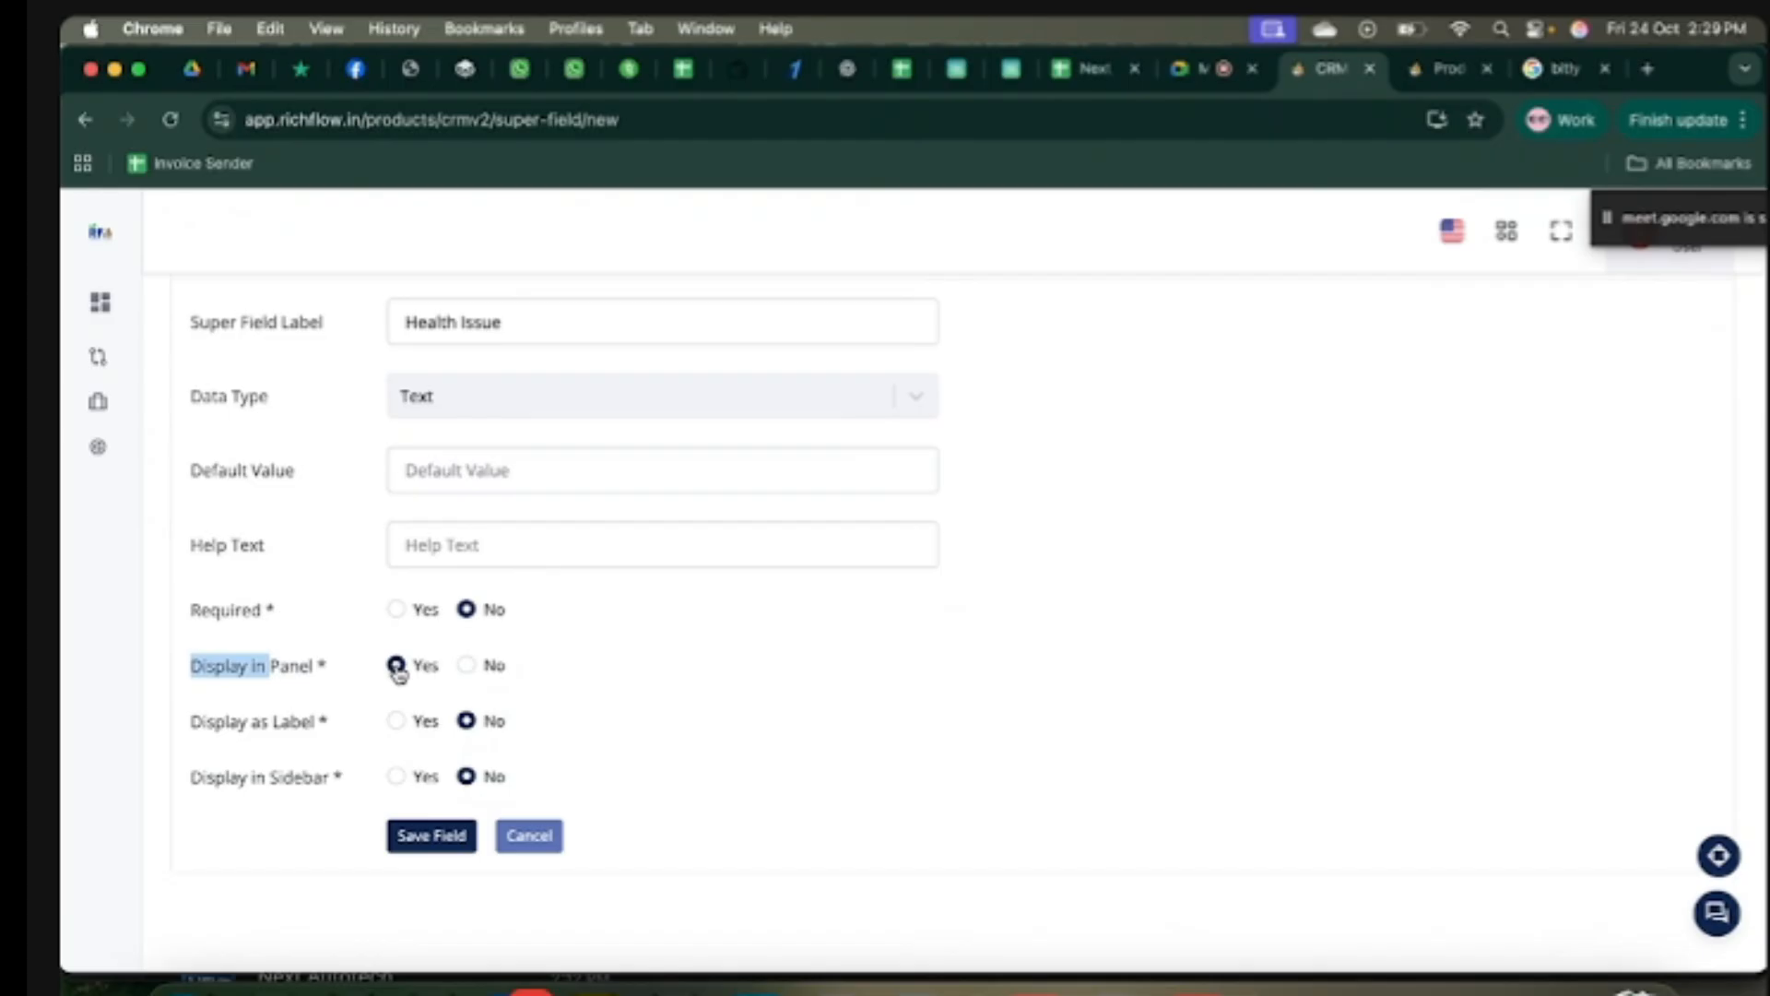
click(638, 684)
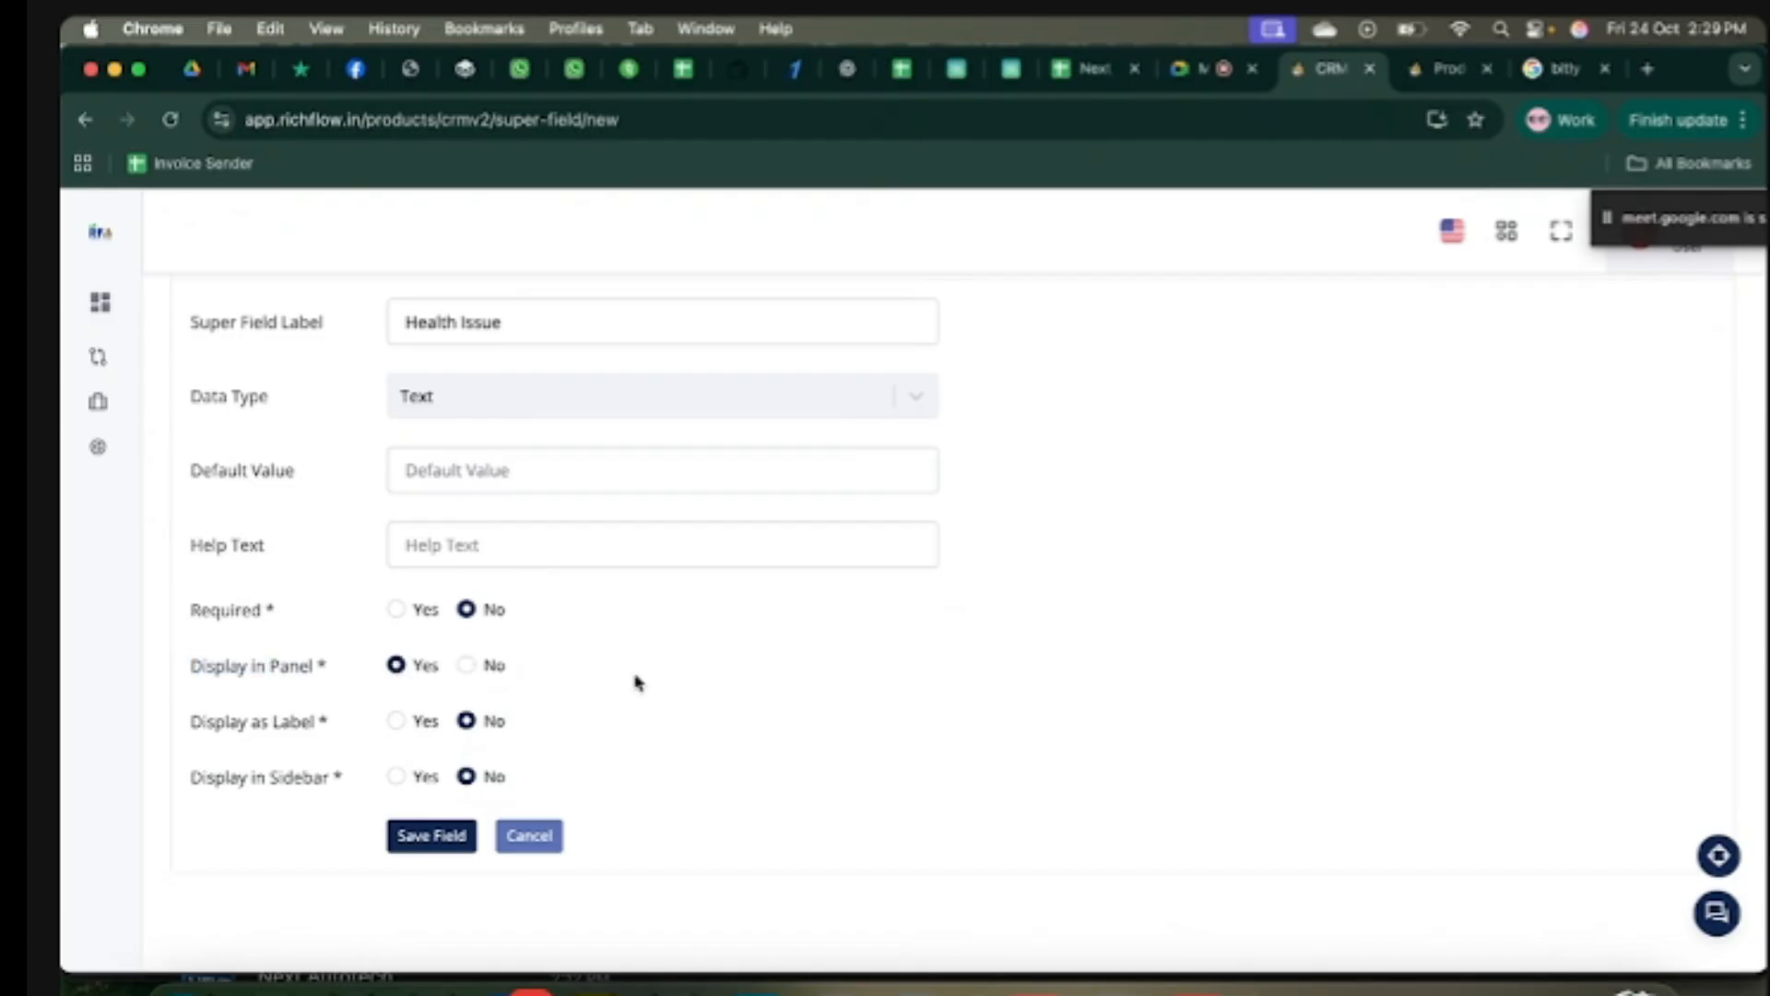
click(426, 838)
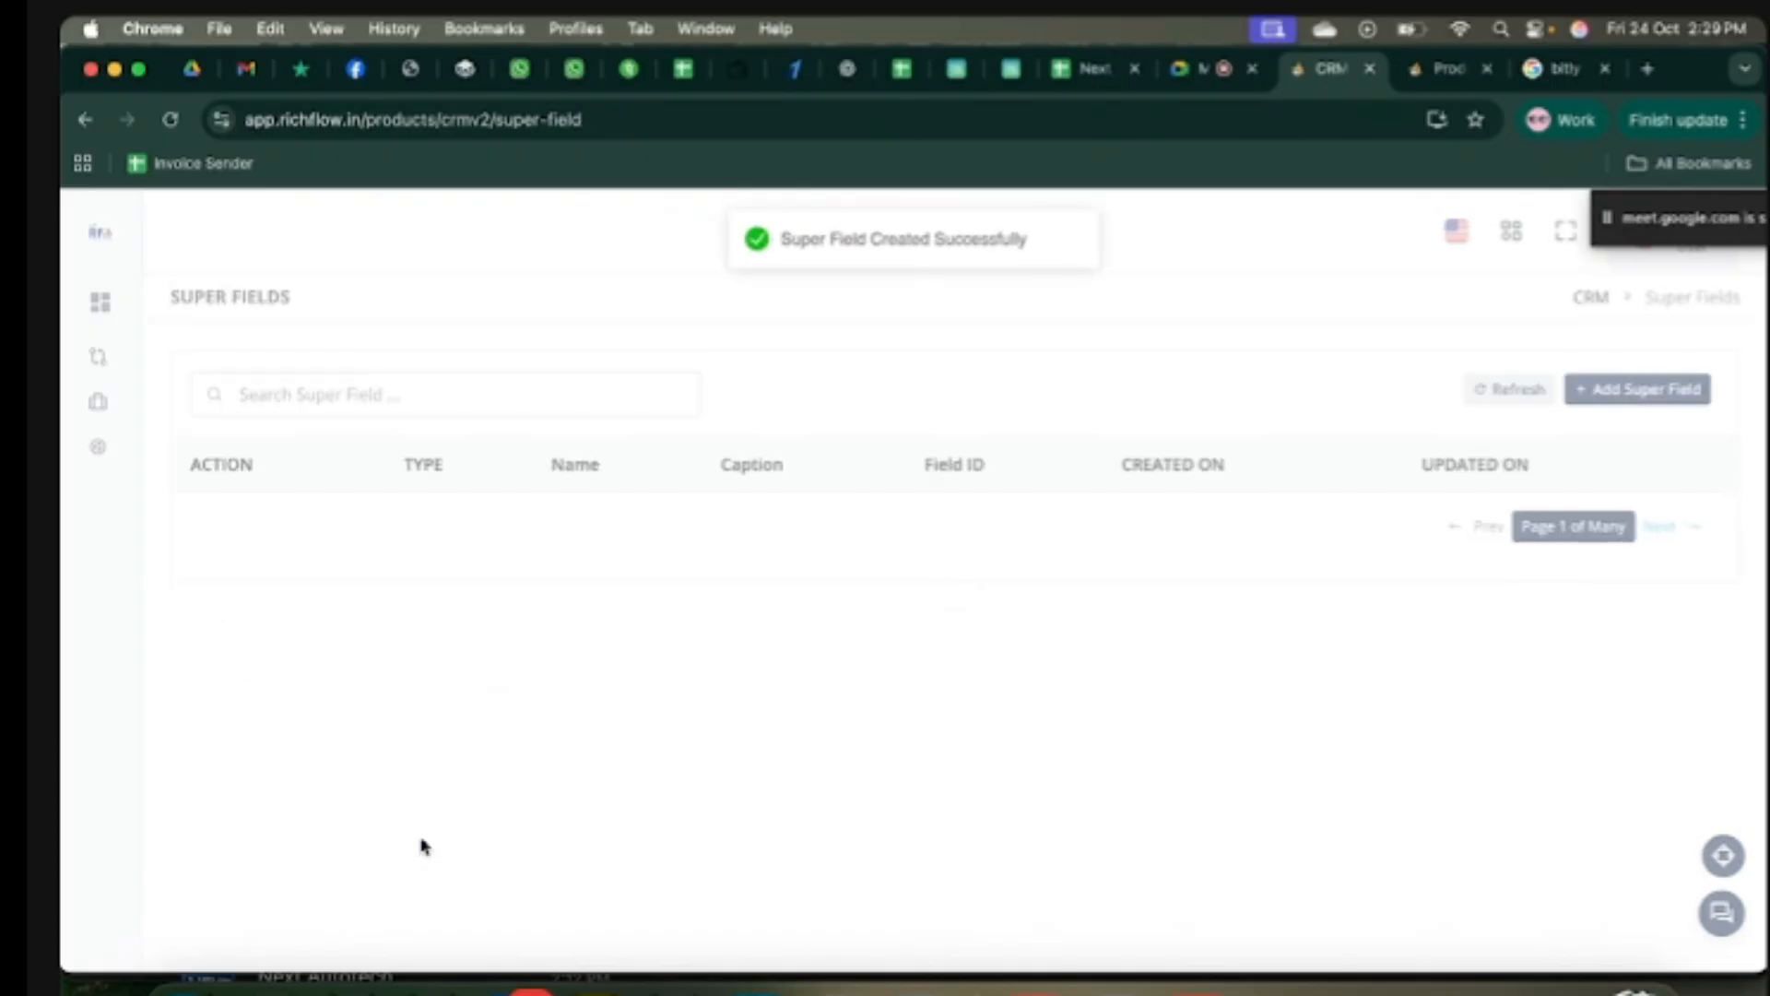
Step: Enter 'Liver Issue' in the contact's Health Issue cell on the Contacts list
mouse_move(129, 498)
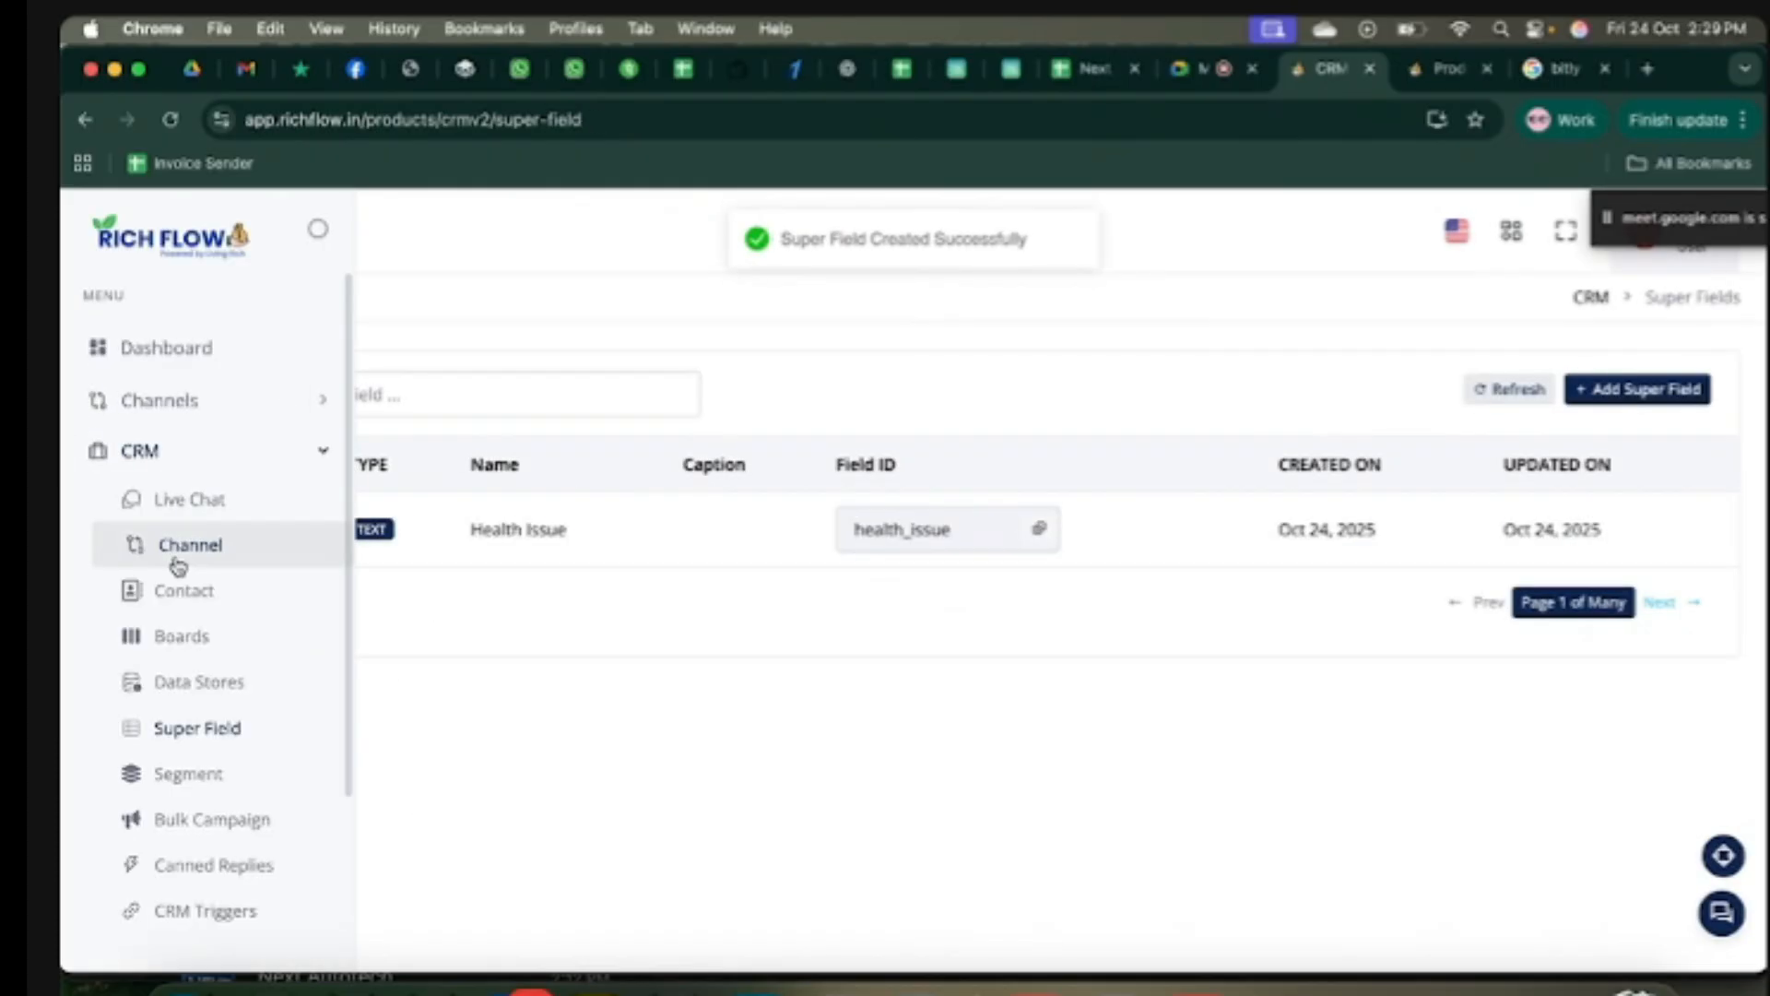
click(181, 592)
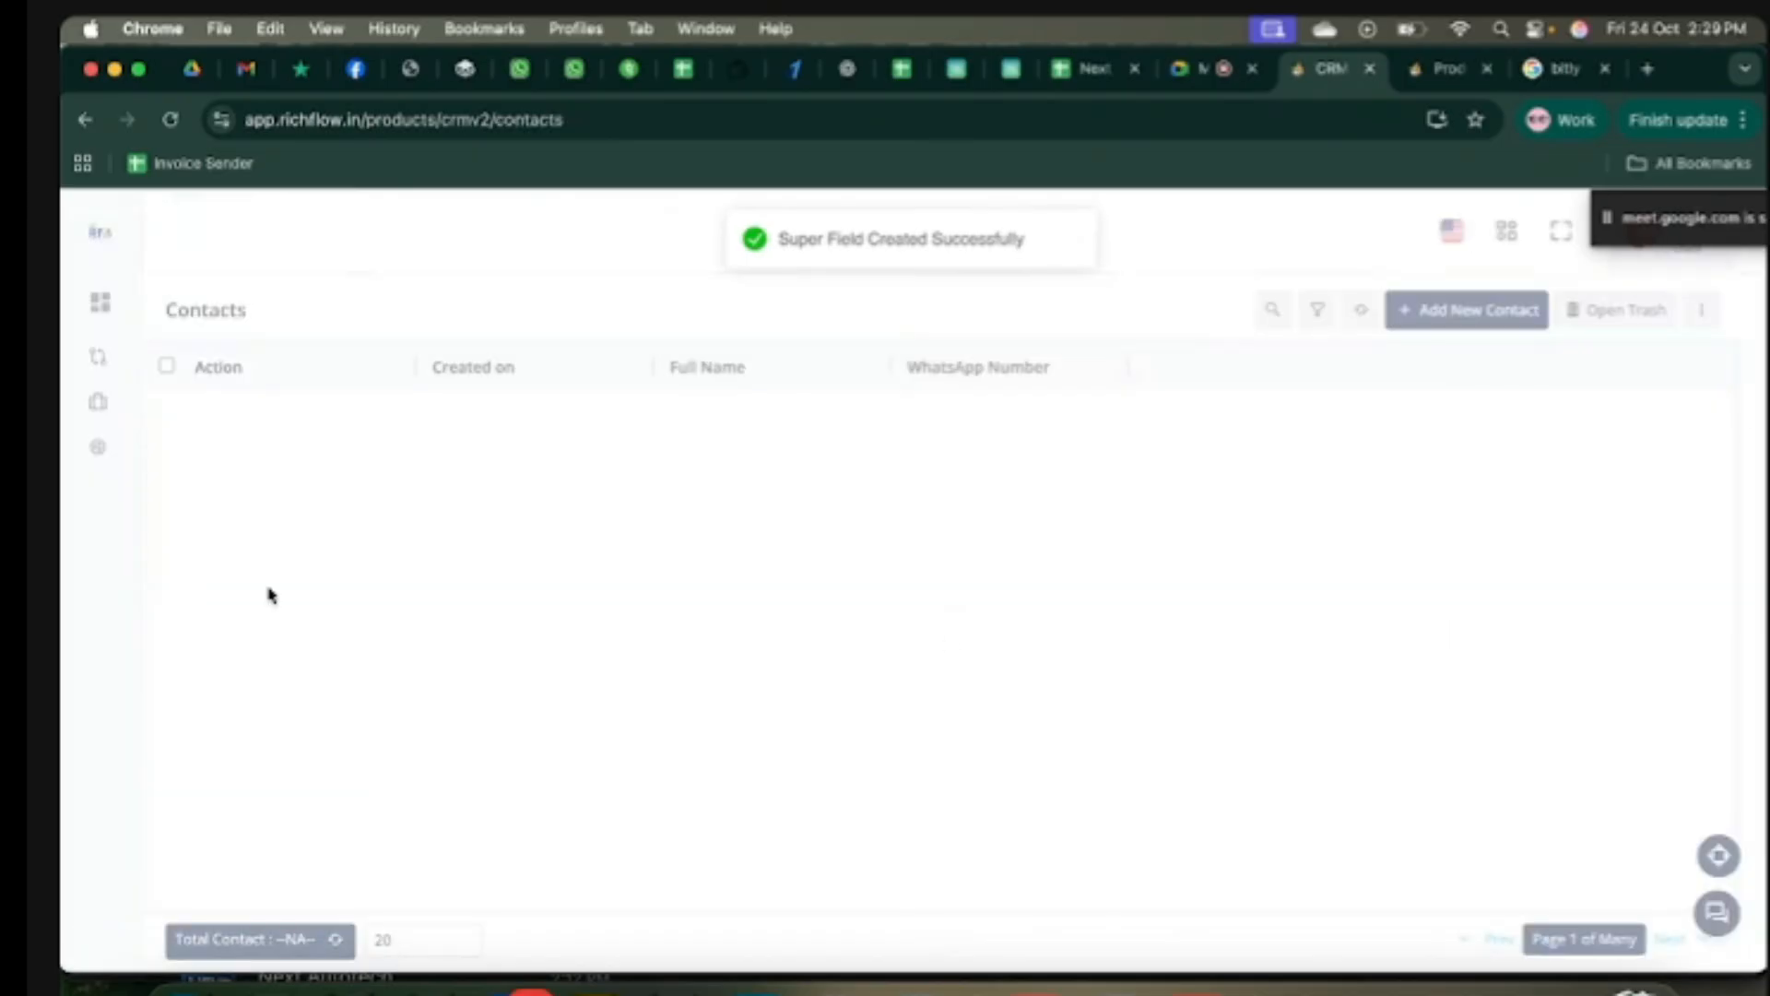
drag(1270, 368, 1141, 369)
click(1214, 411)
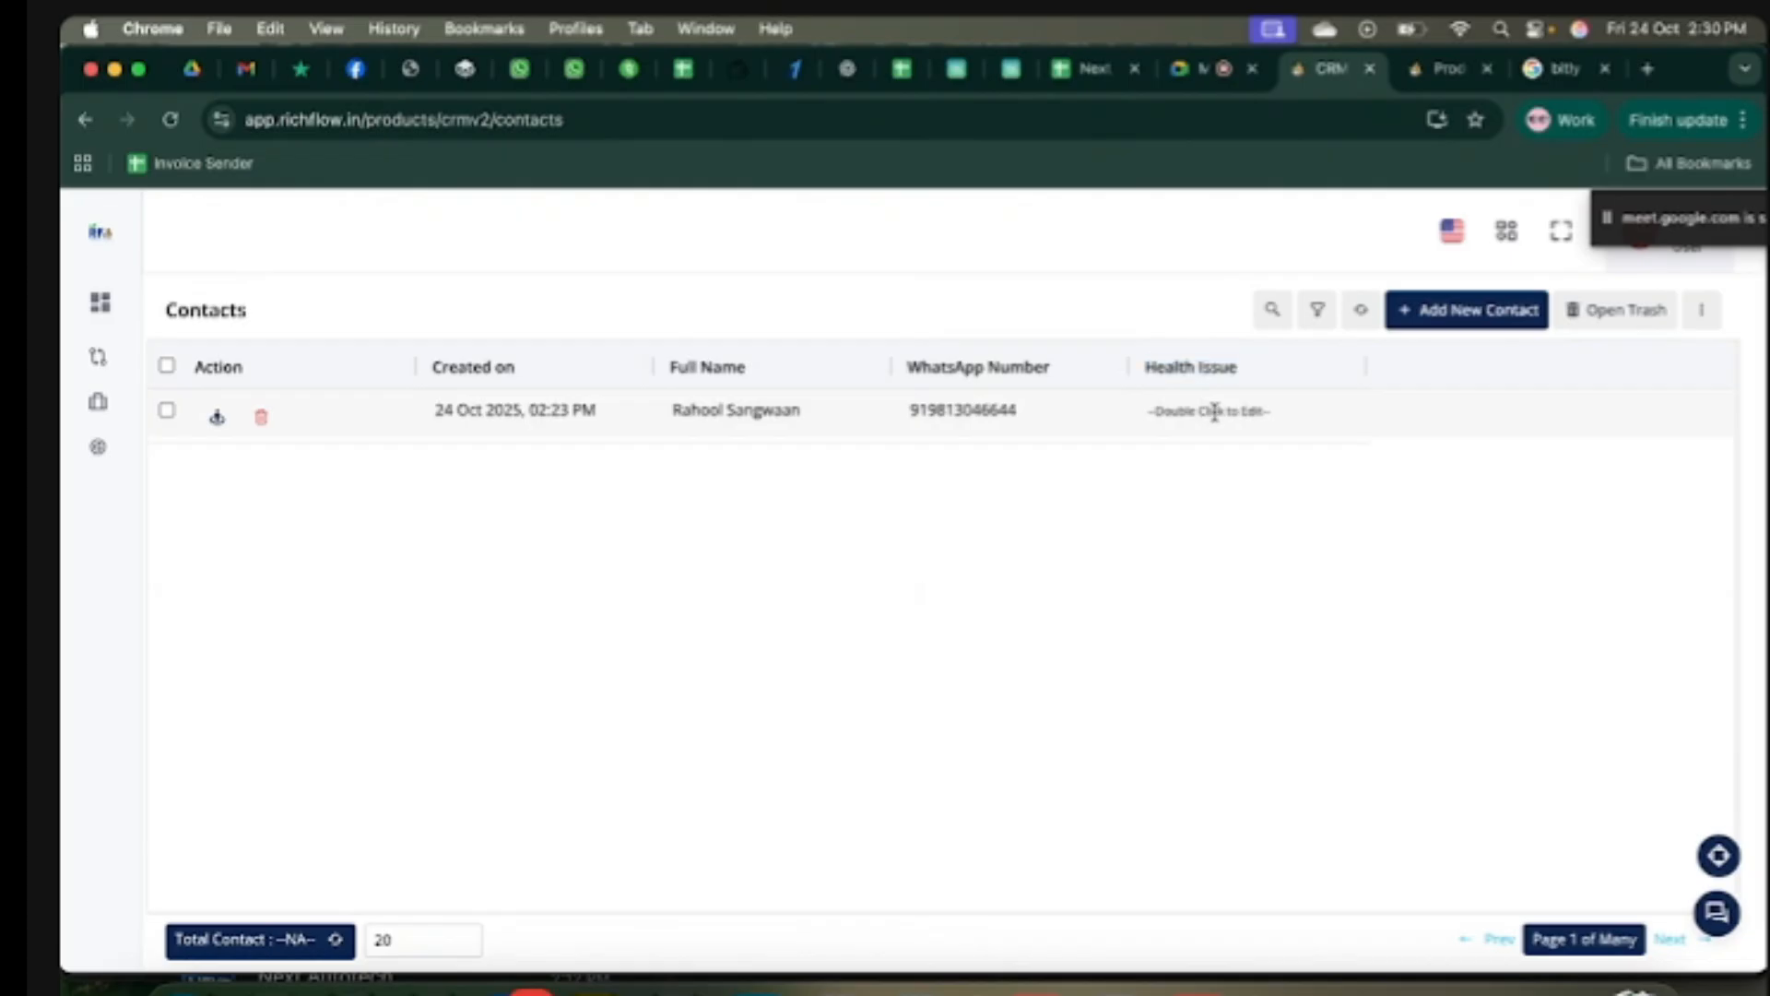
double_click(1215, 411)
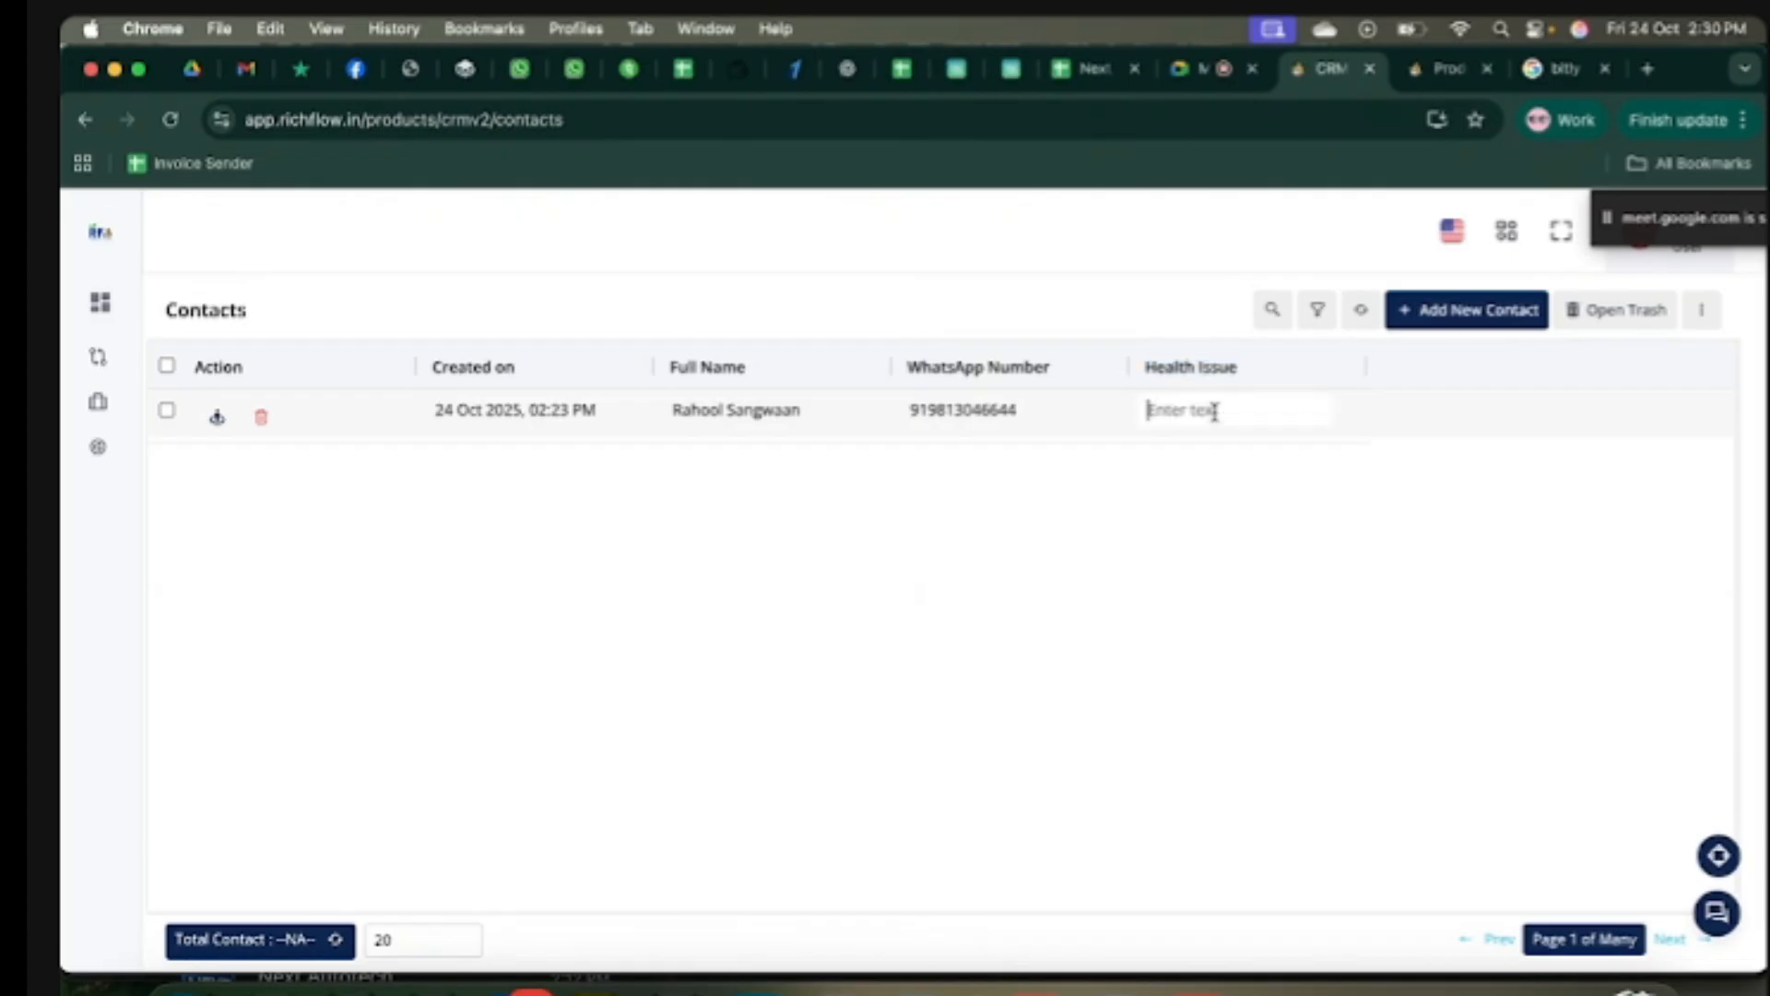
text(Liver Issue)
key(Return)
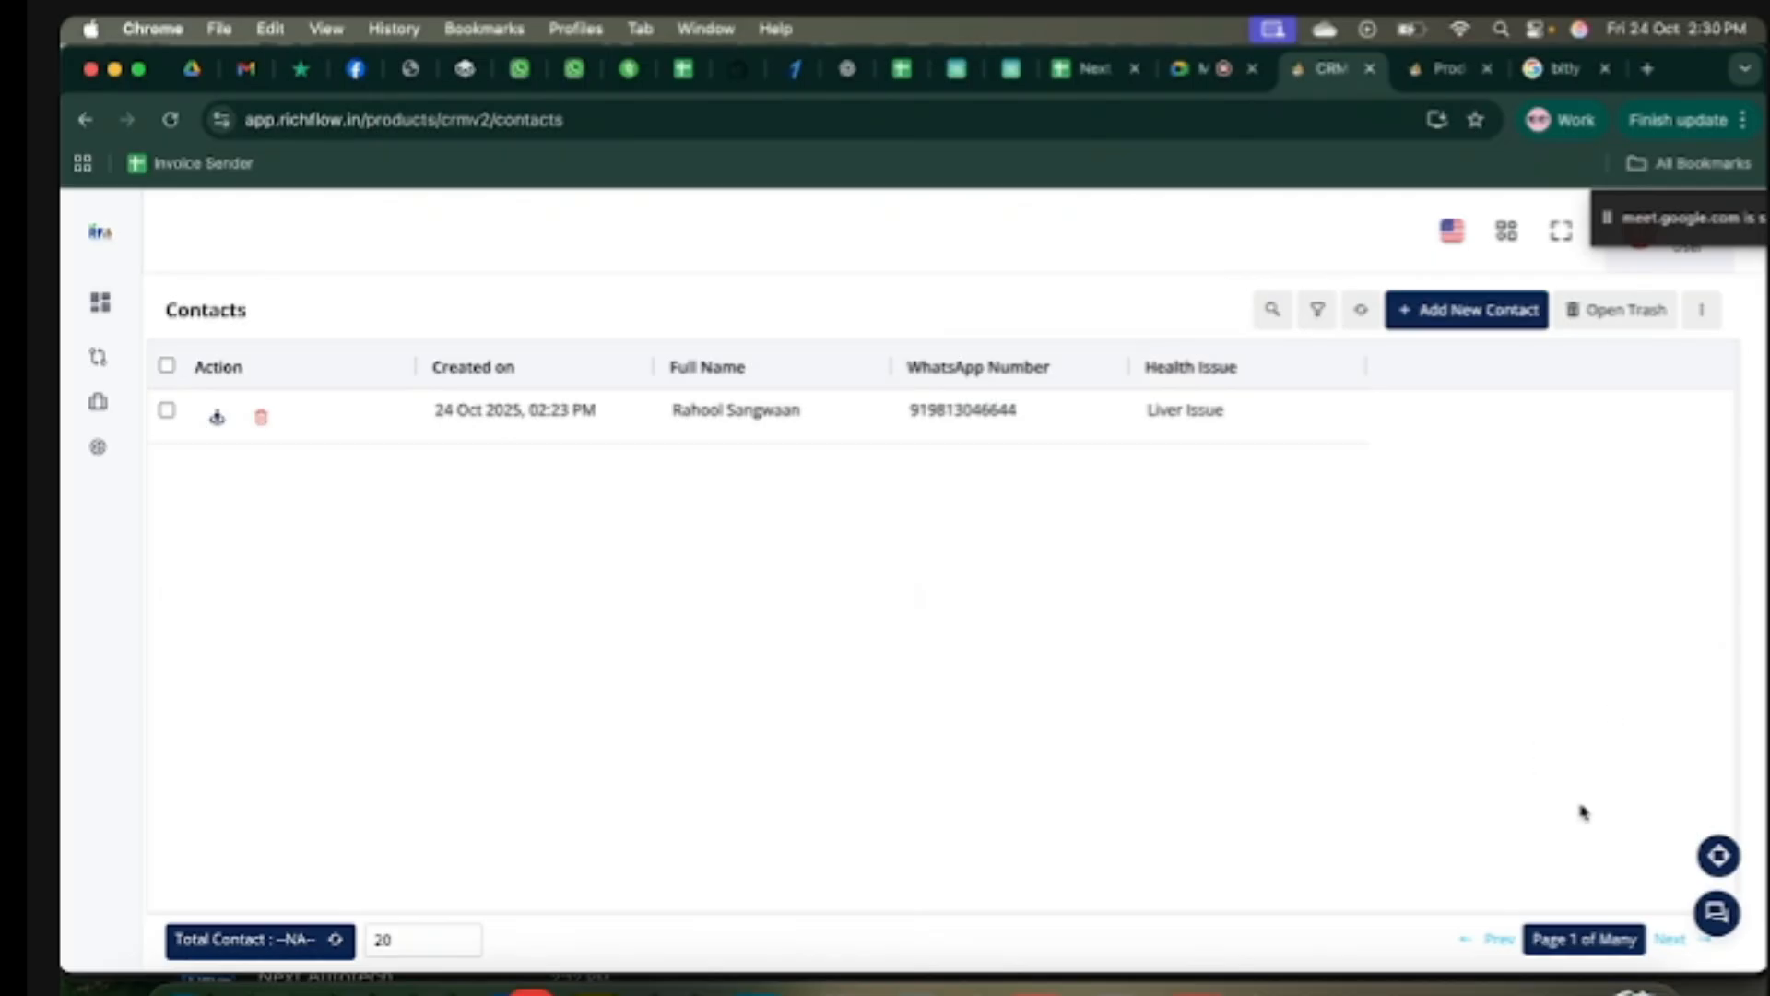
Step: In the contact's chat details, replace Health Issue with 'Kidney Problem' and save the change
click(1717, 913)
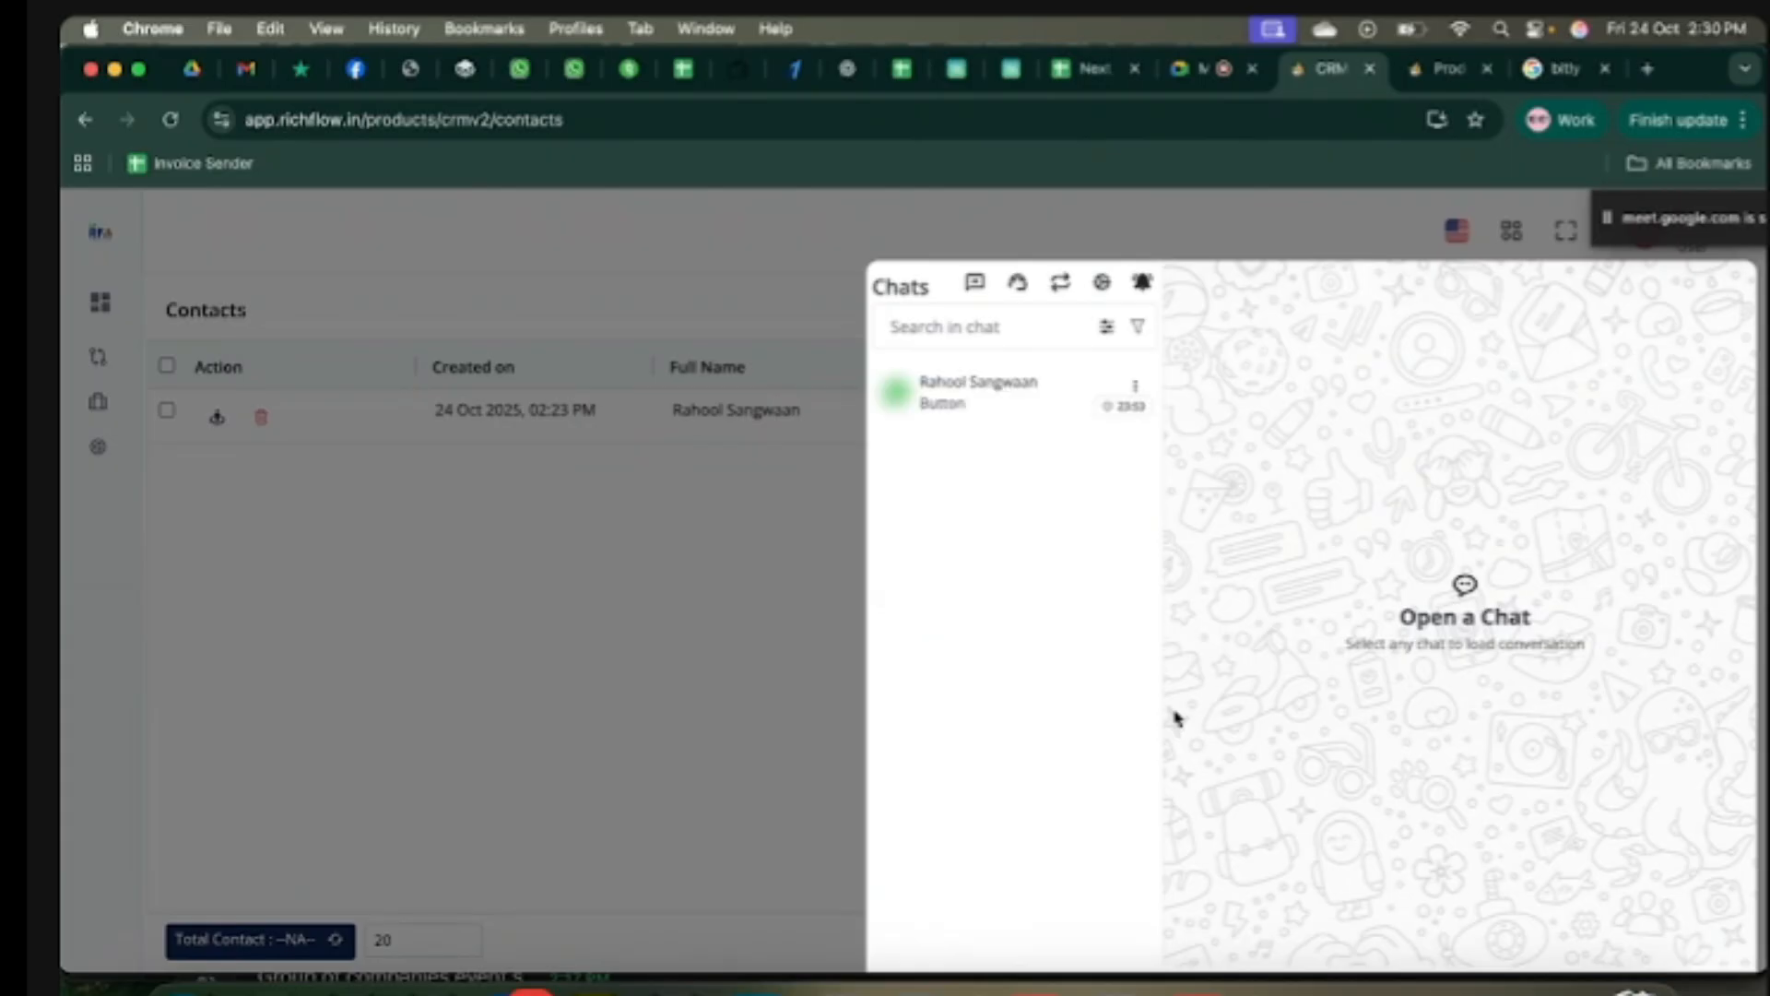
click(985, 404)
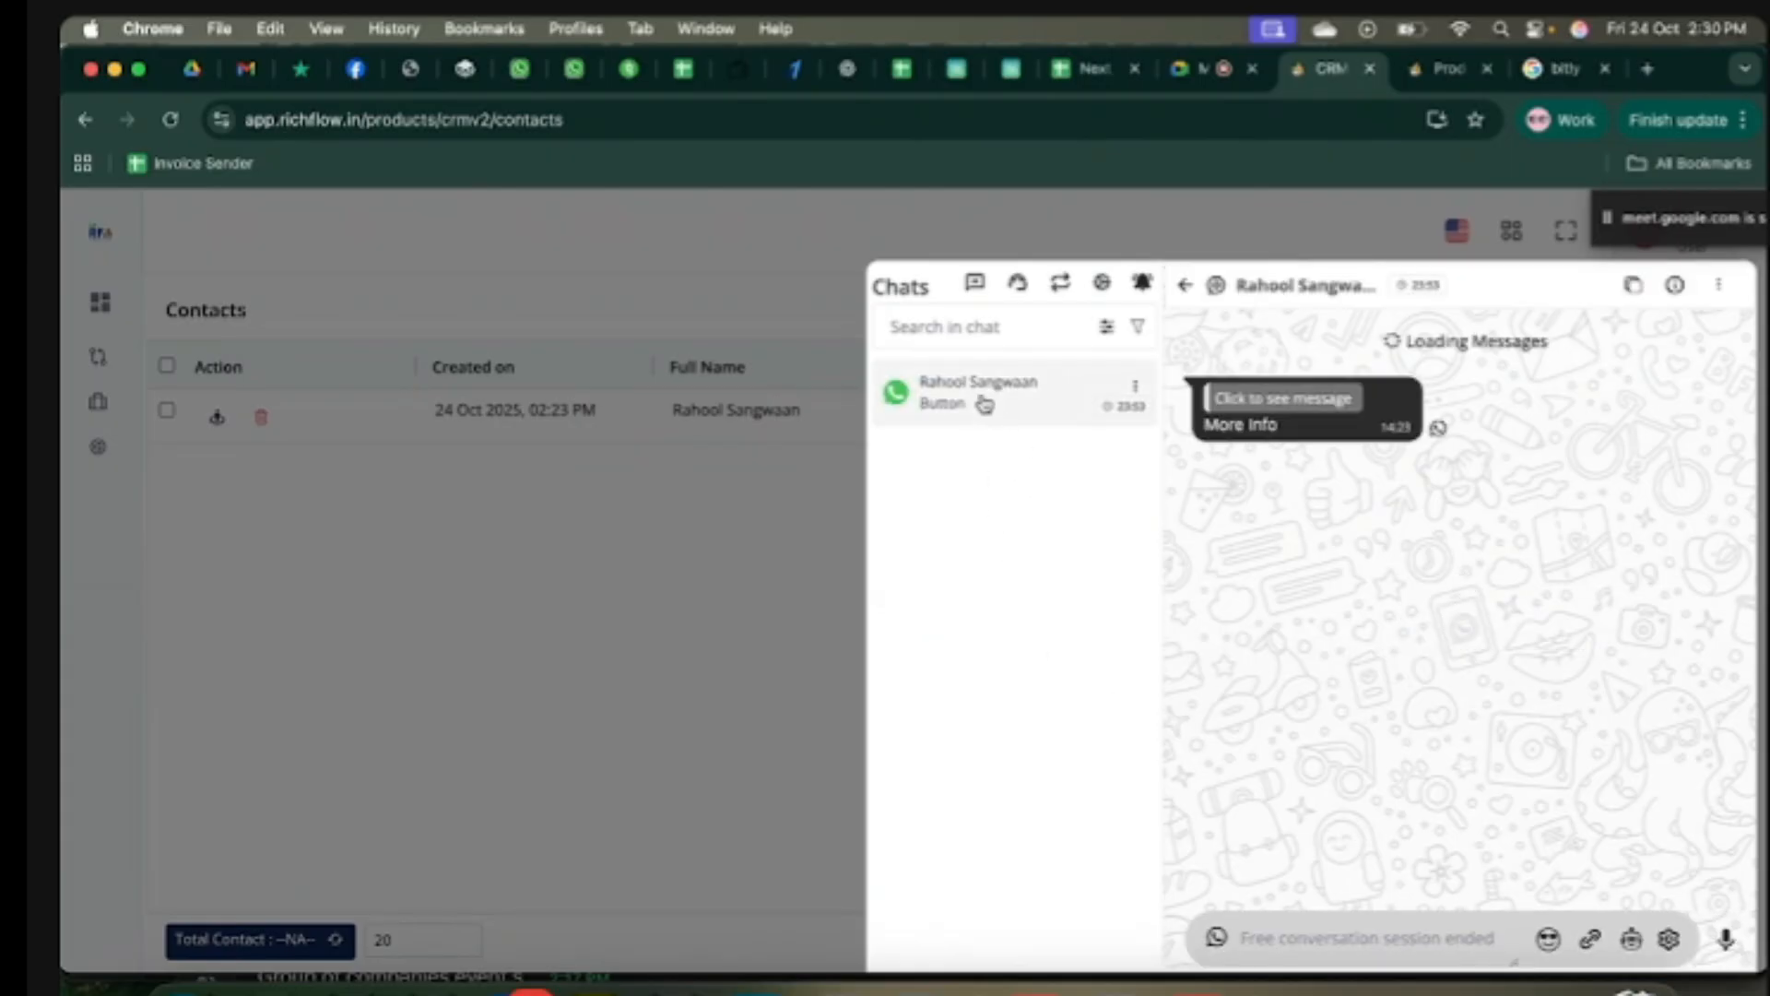
click(1677, 287)
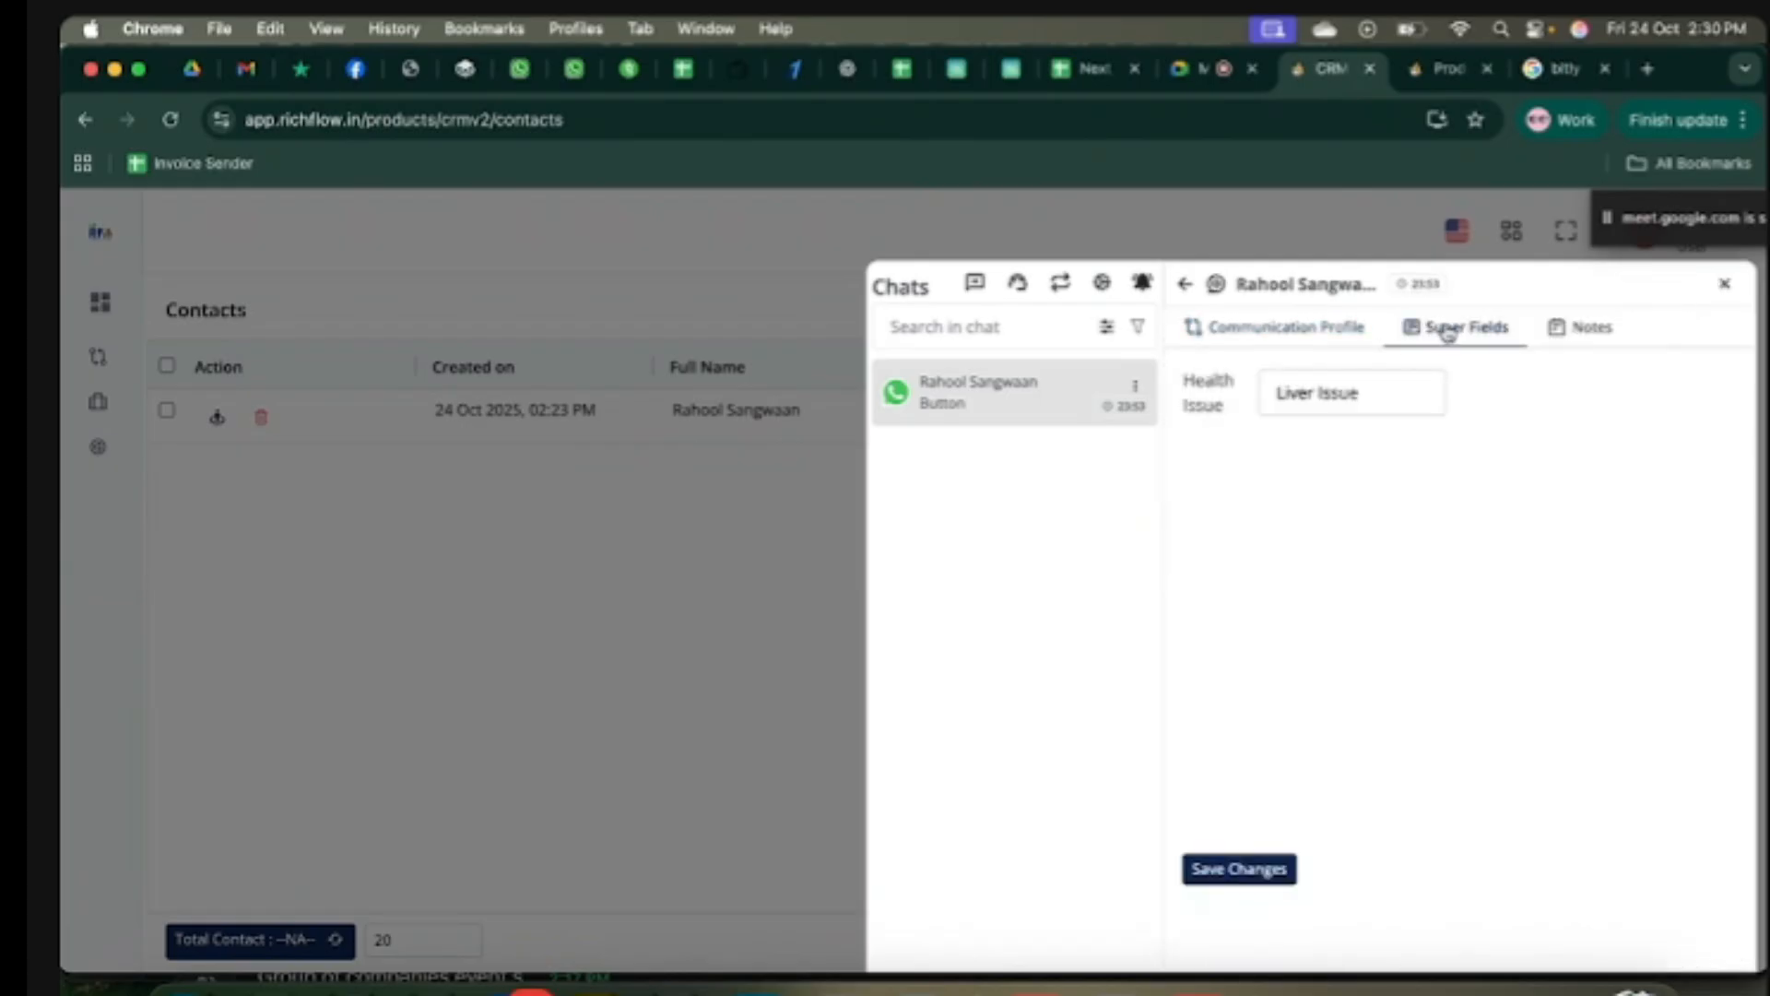
click(1364, 403)
key(BackSpace)
key(BackSpace)
key(BackSpace)
key(BackSpace)
key(BackSpace)
key(BackSpace)
key(BackSpace)
key(BackSpace)
key(BackSpace)
key(BackSpace)
key(BackSpace)
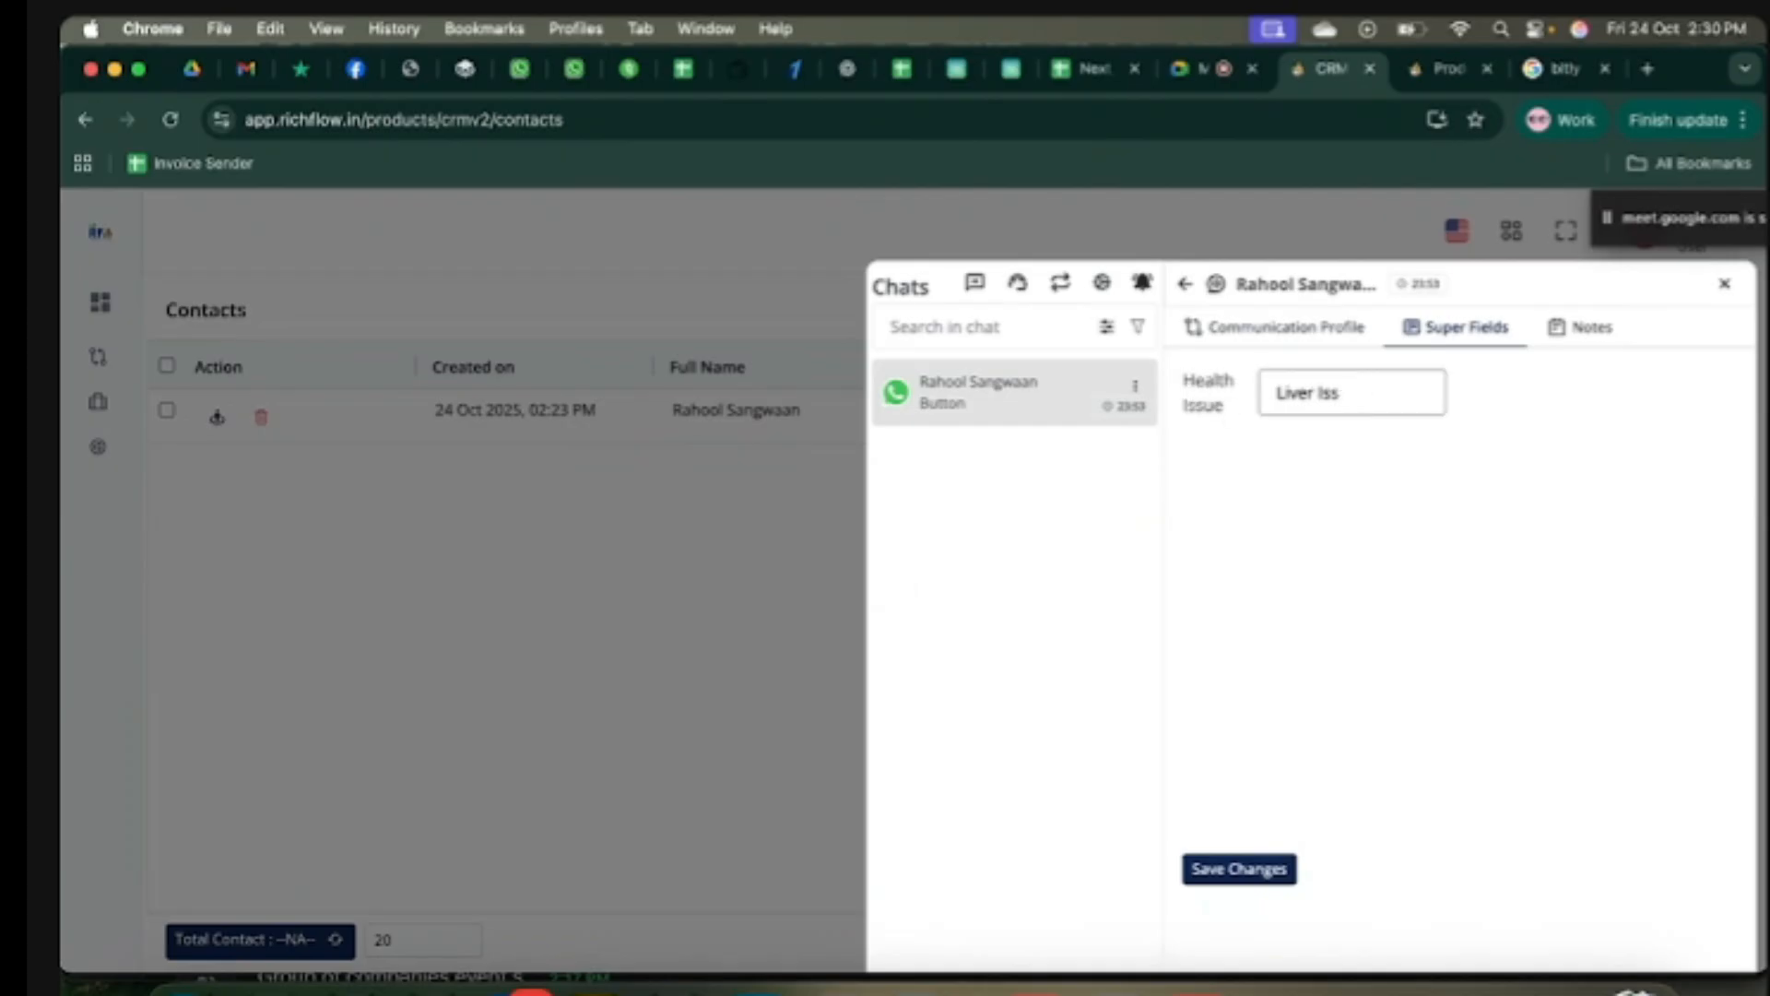
text(Kidney Problem)
click(1346, 529)
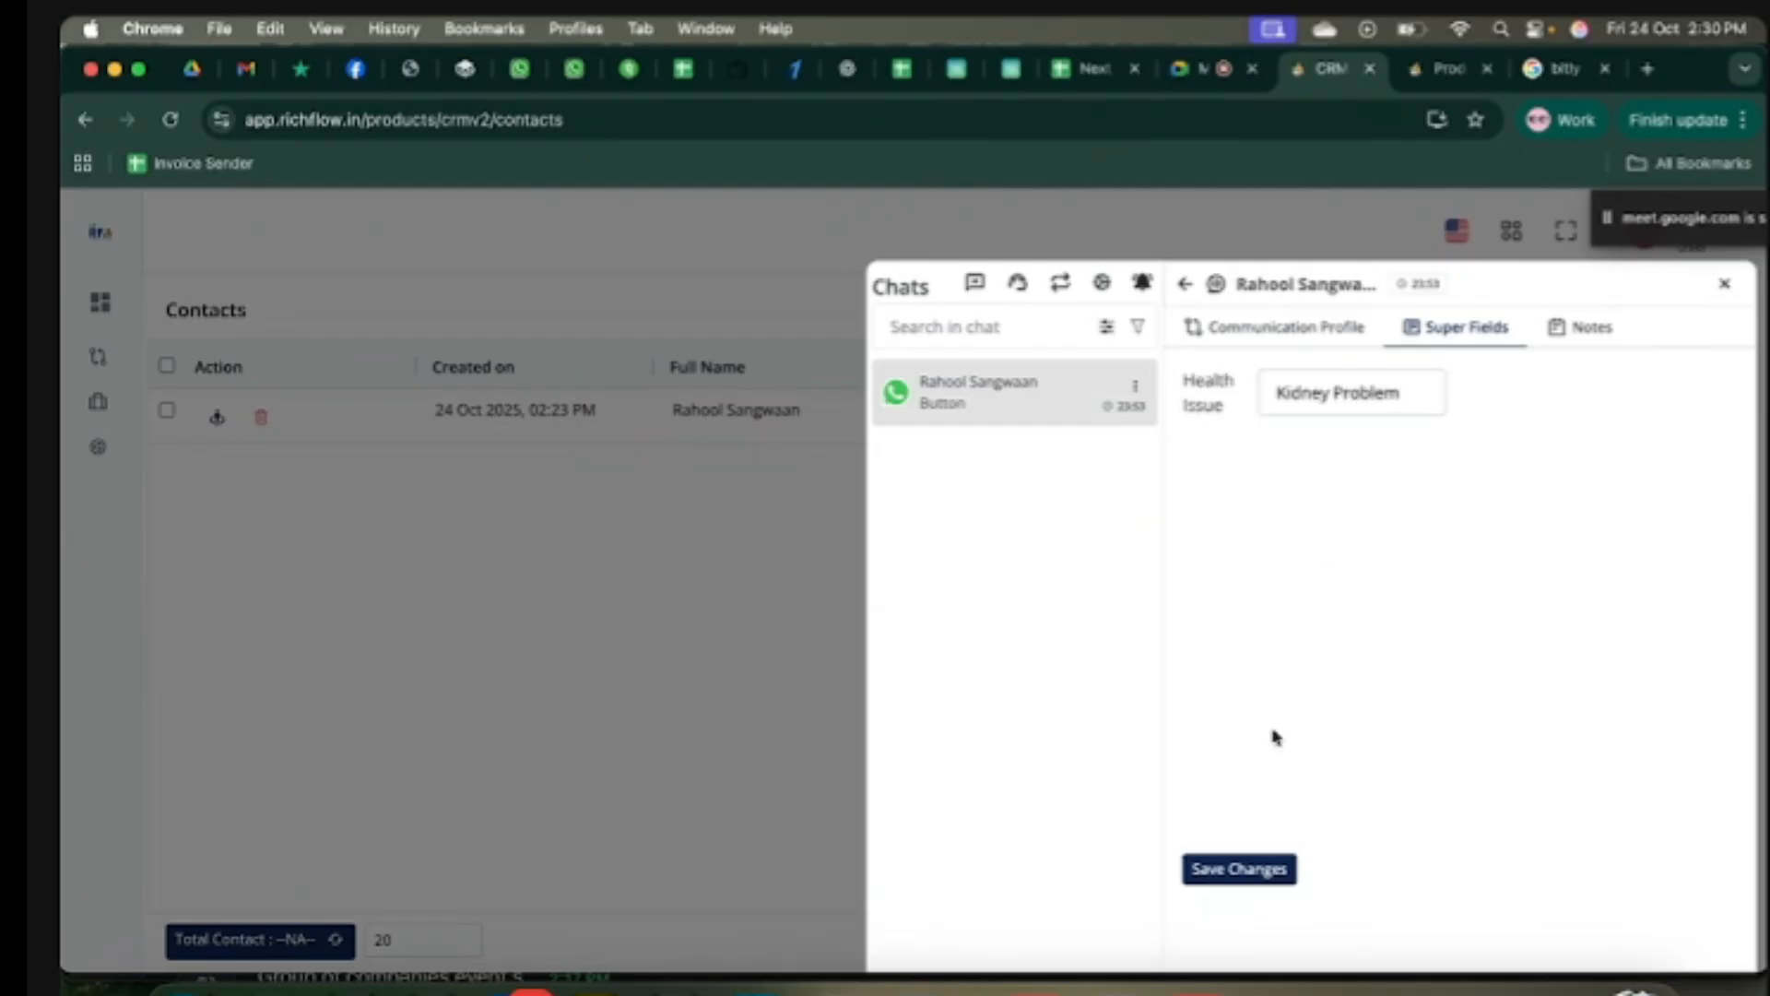
click(1232, 872)
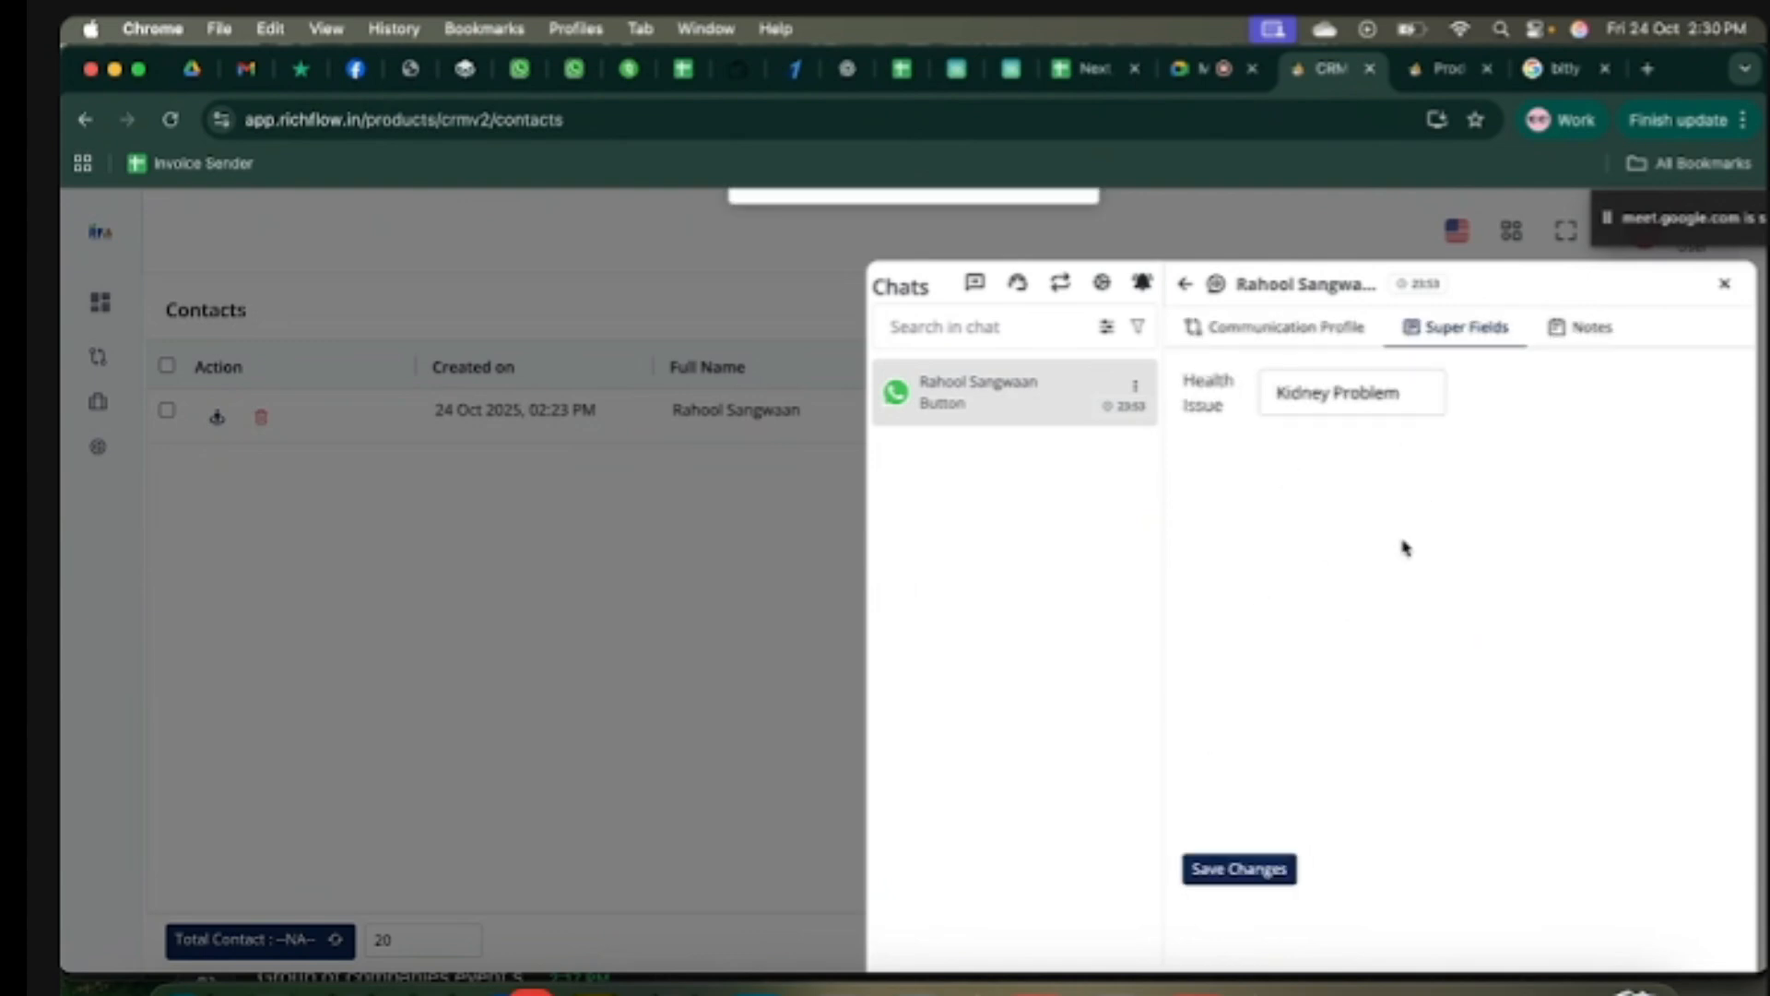
Step: Close the contact details and chats panel, then refresh the contacts list
click(1724, 286)
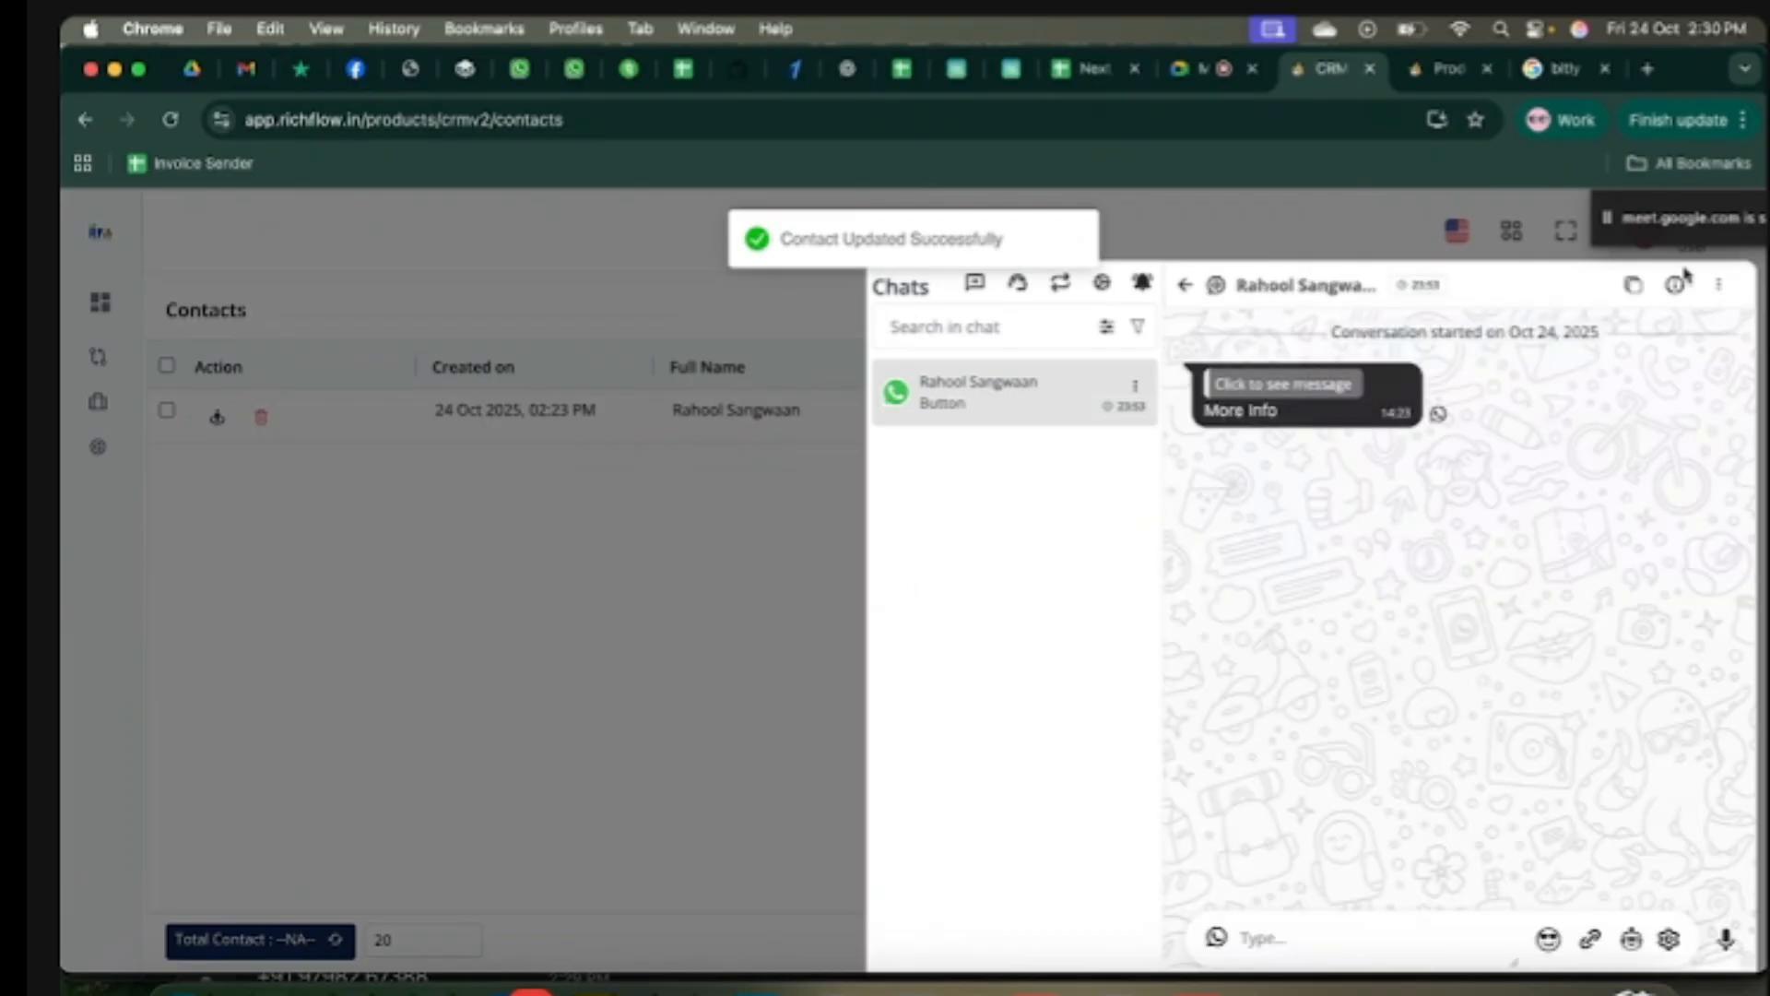
click(761, 611)
click(1361, 310)
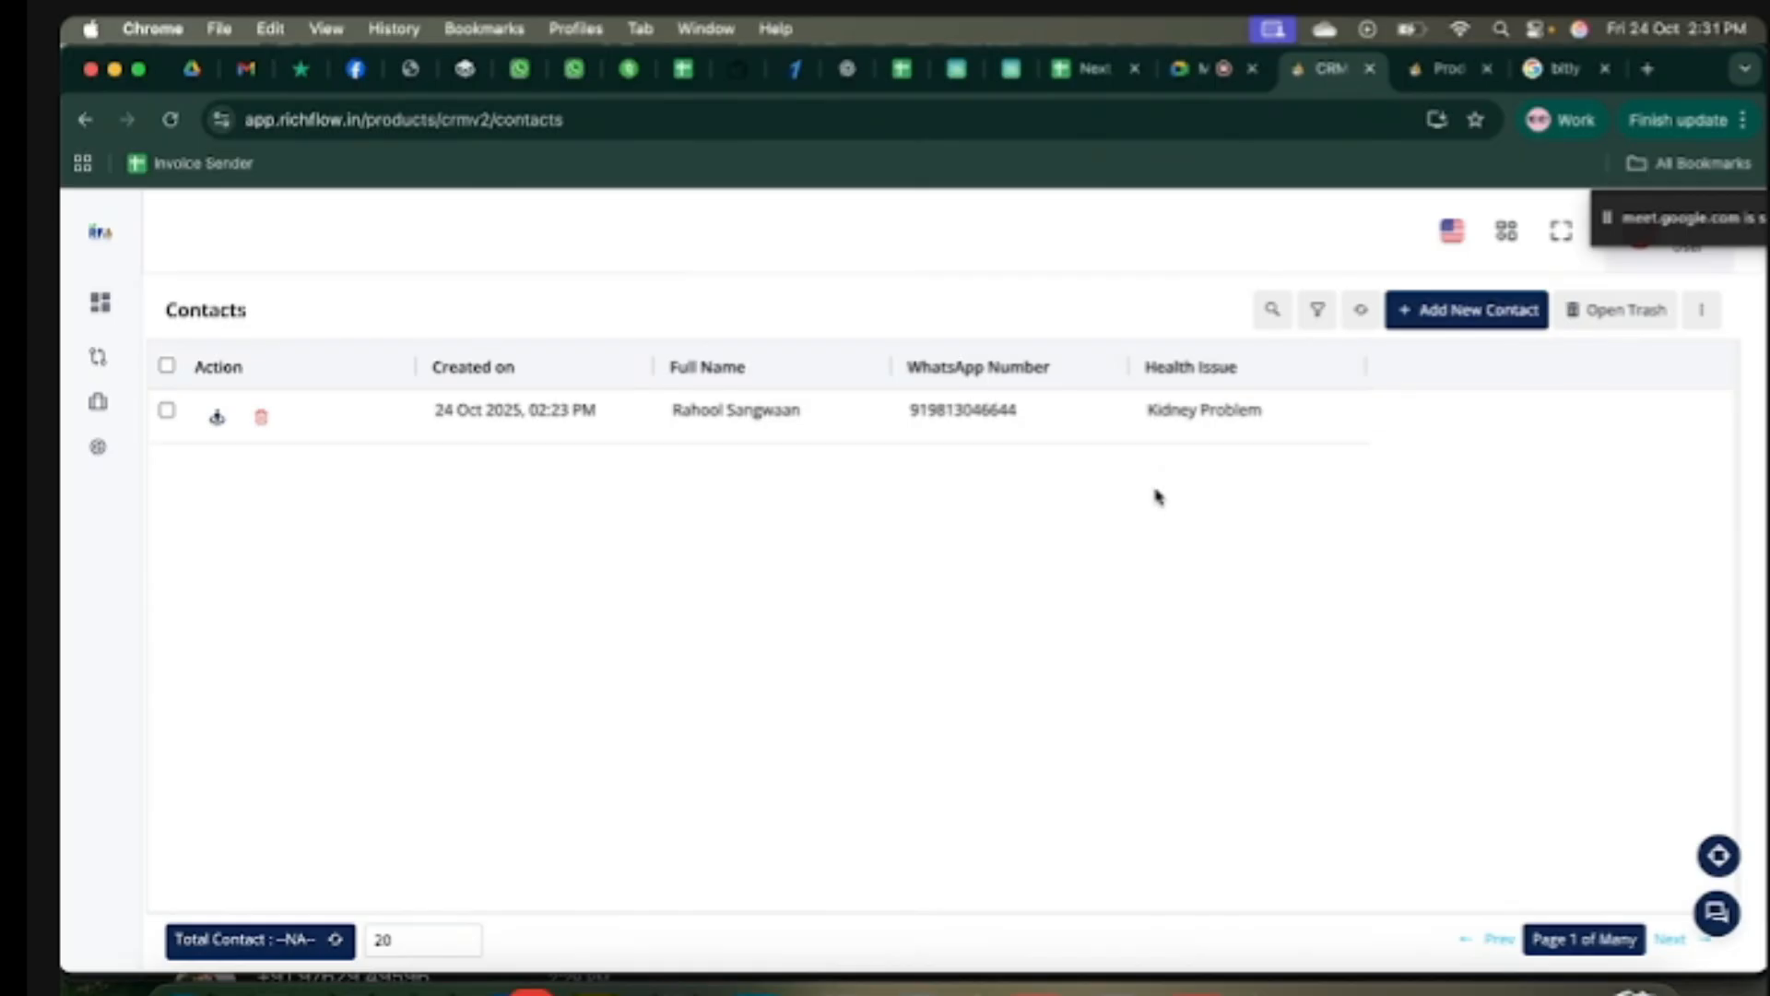
Step: Check the Health Issue column in the contacts list, then go to CRM > Super Field
mouse_move(87, 466)
scroll(219, 742, down, 1)
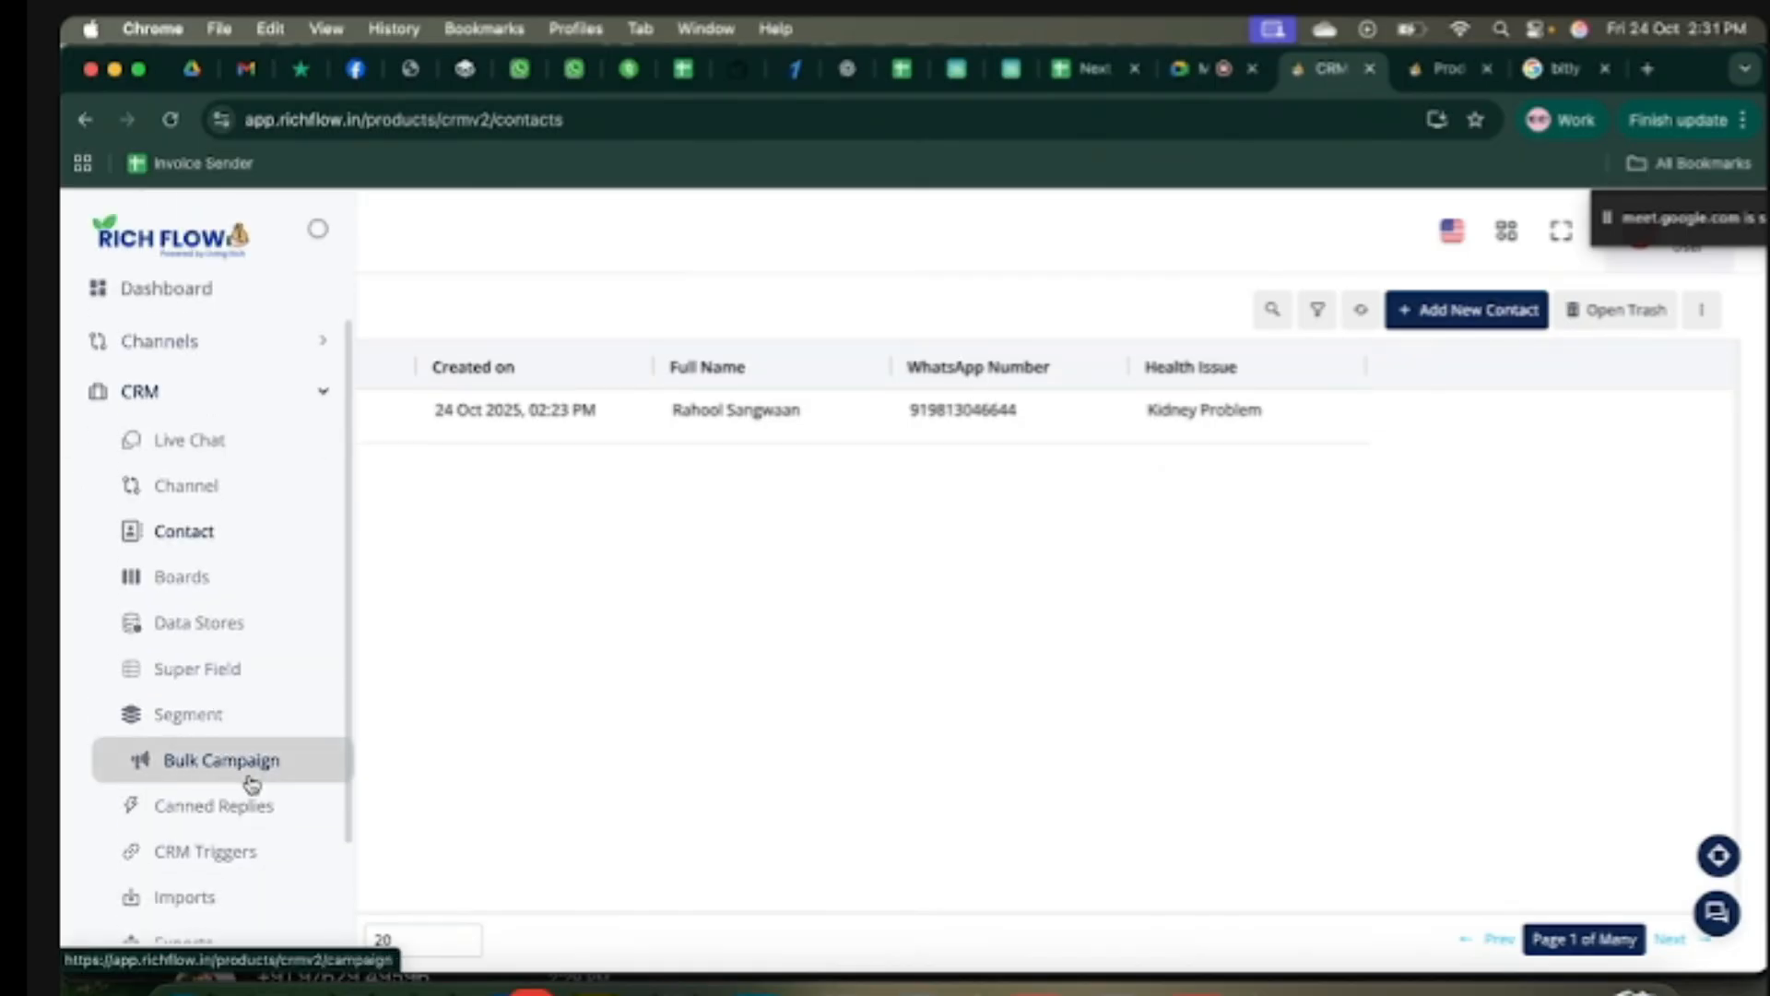
mouse_move(1247, 373)
mouse_down()
mouse_move(1131, 372)
mouse_move(1150, 419)
mouse_move(1270, 419)
mouse_up()
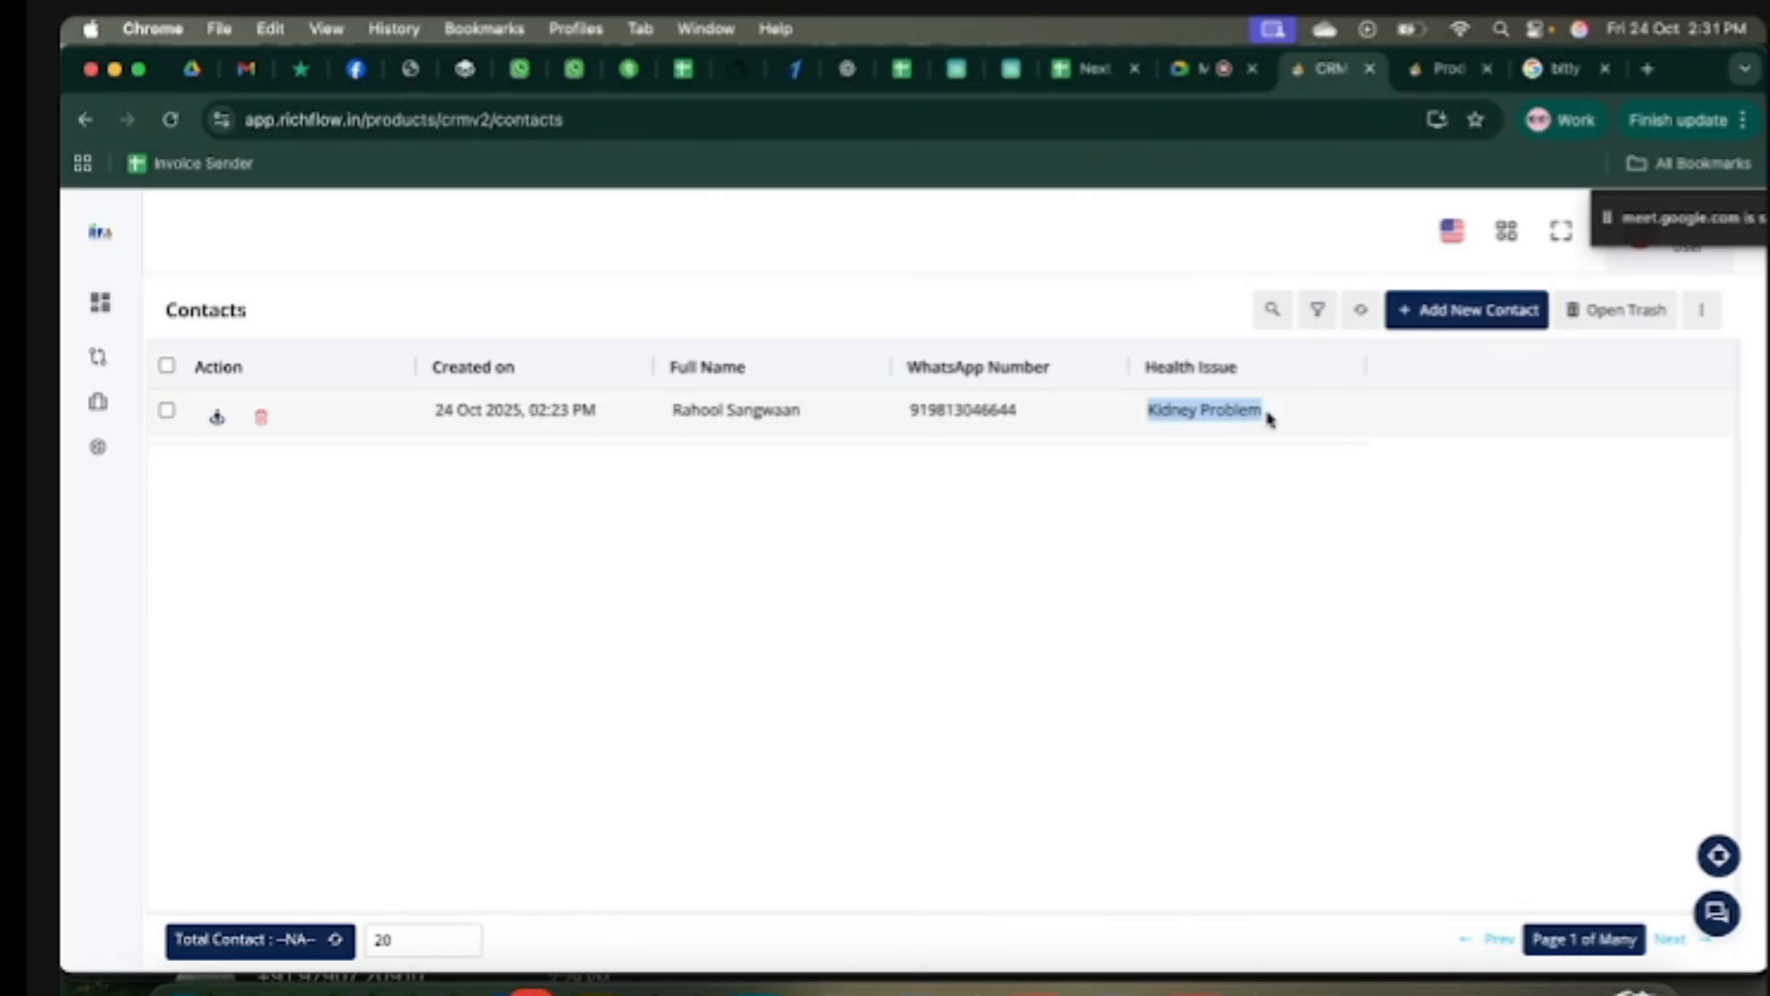
mouse_move(170, 600)
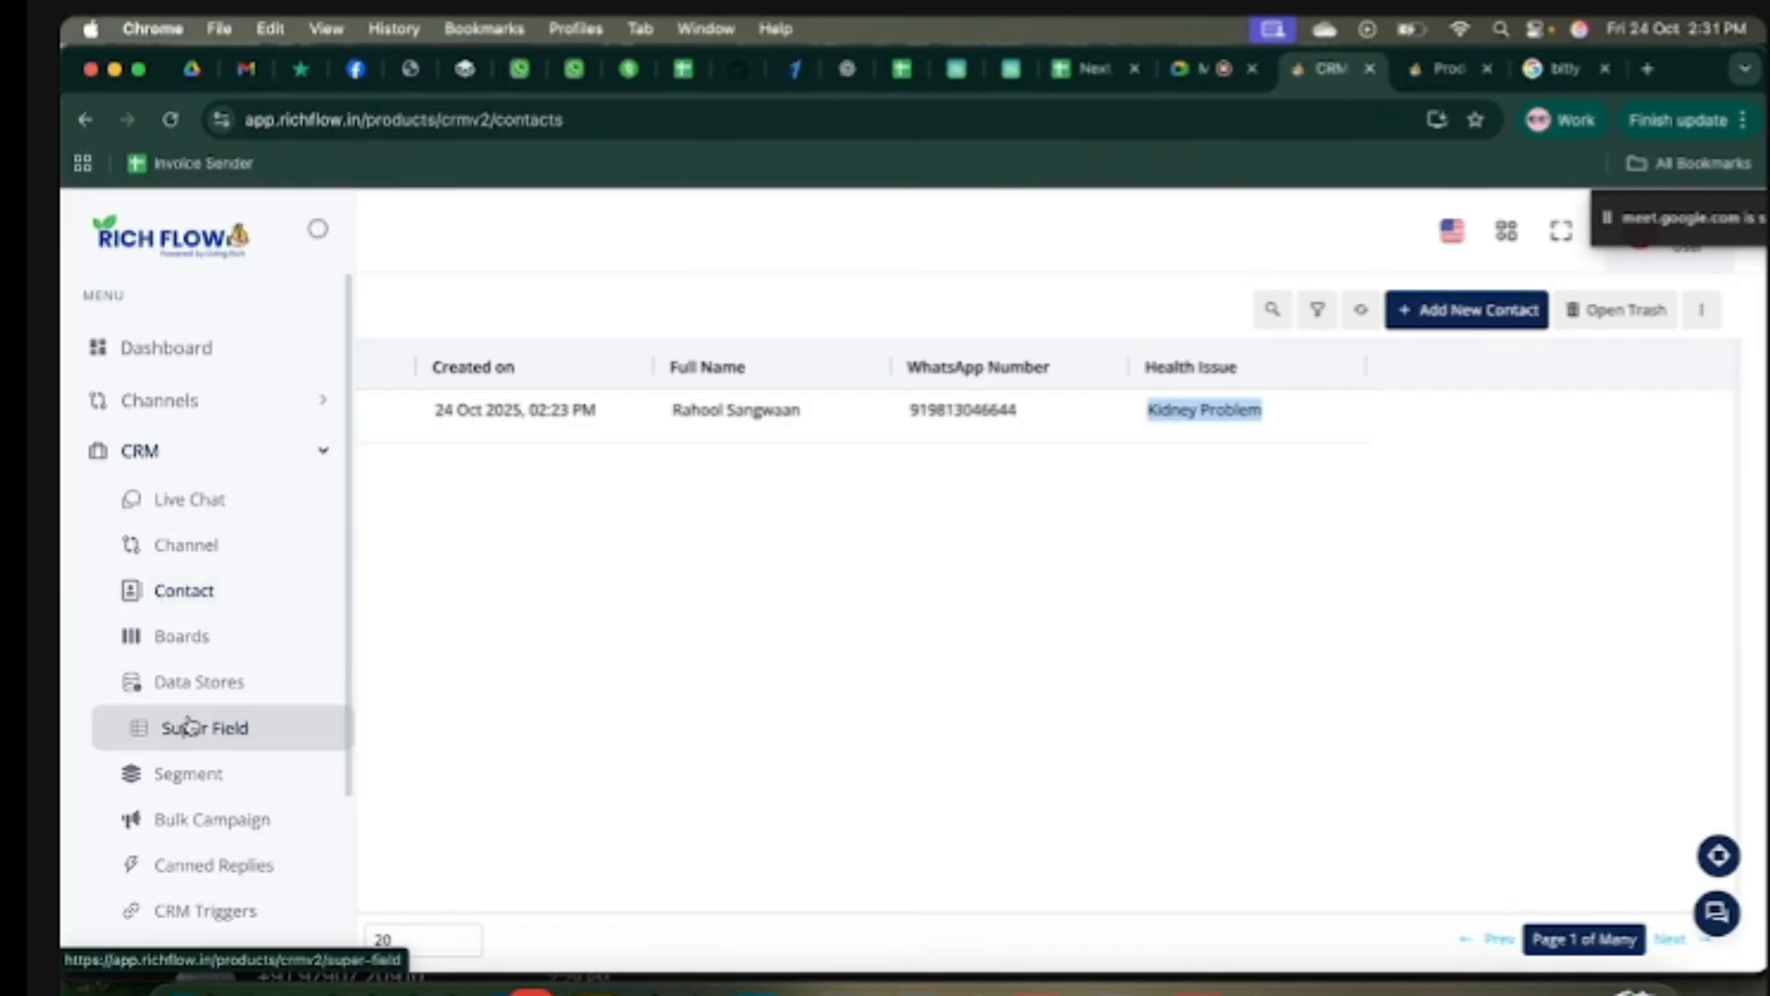
click(180, 747)
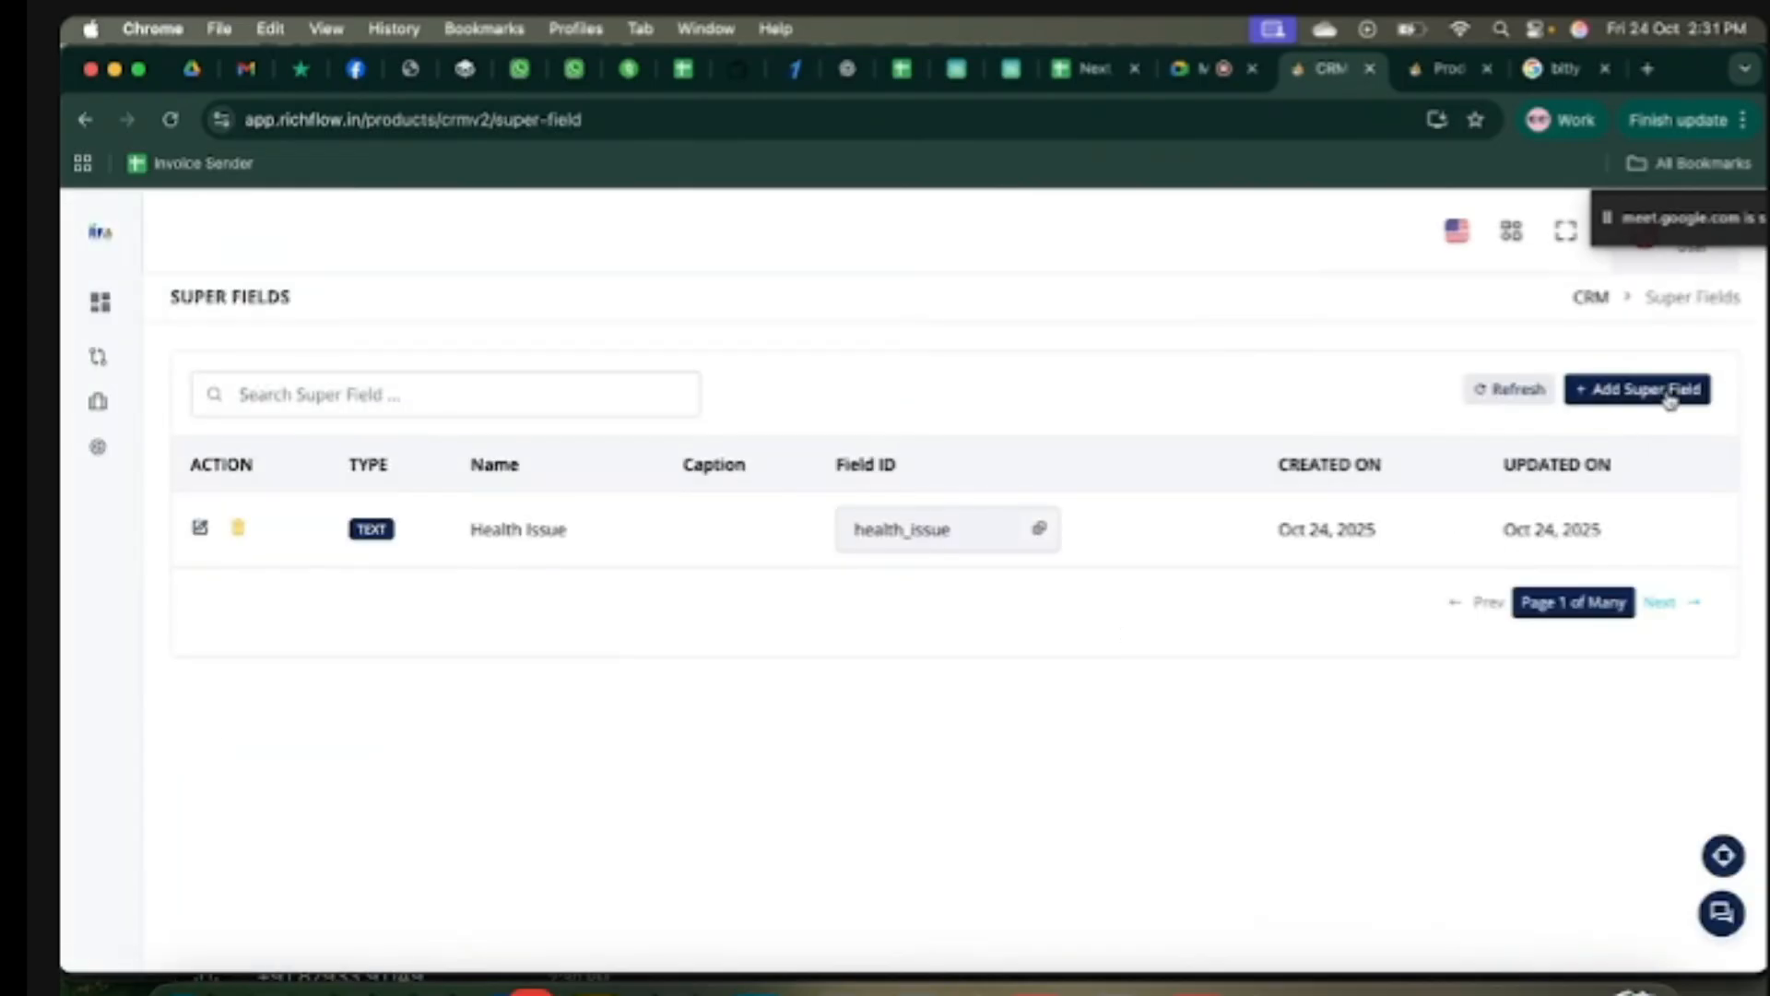
Step: Start another super field and scroll through all the Data Type options
click(1671, 394)
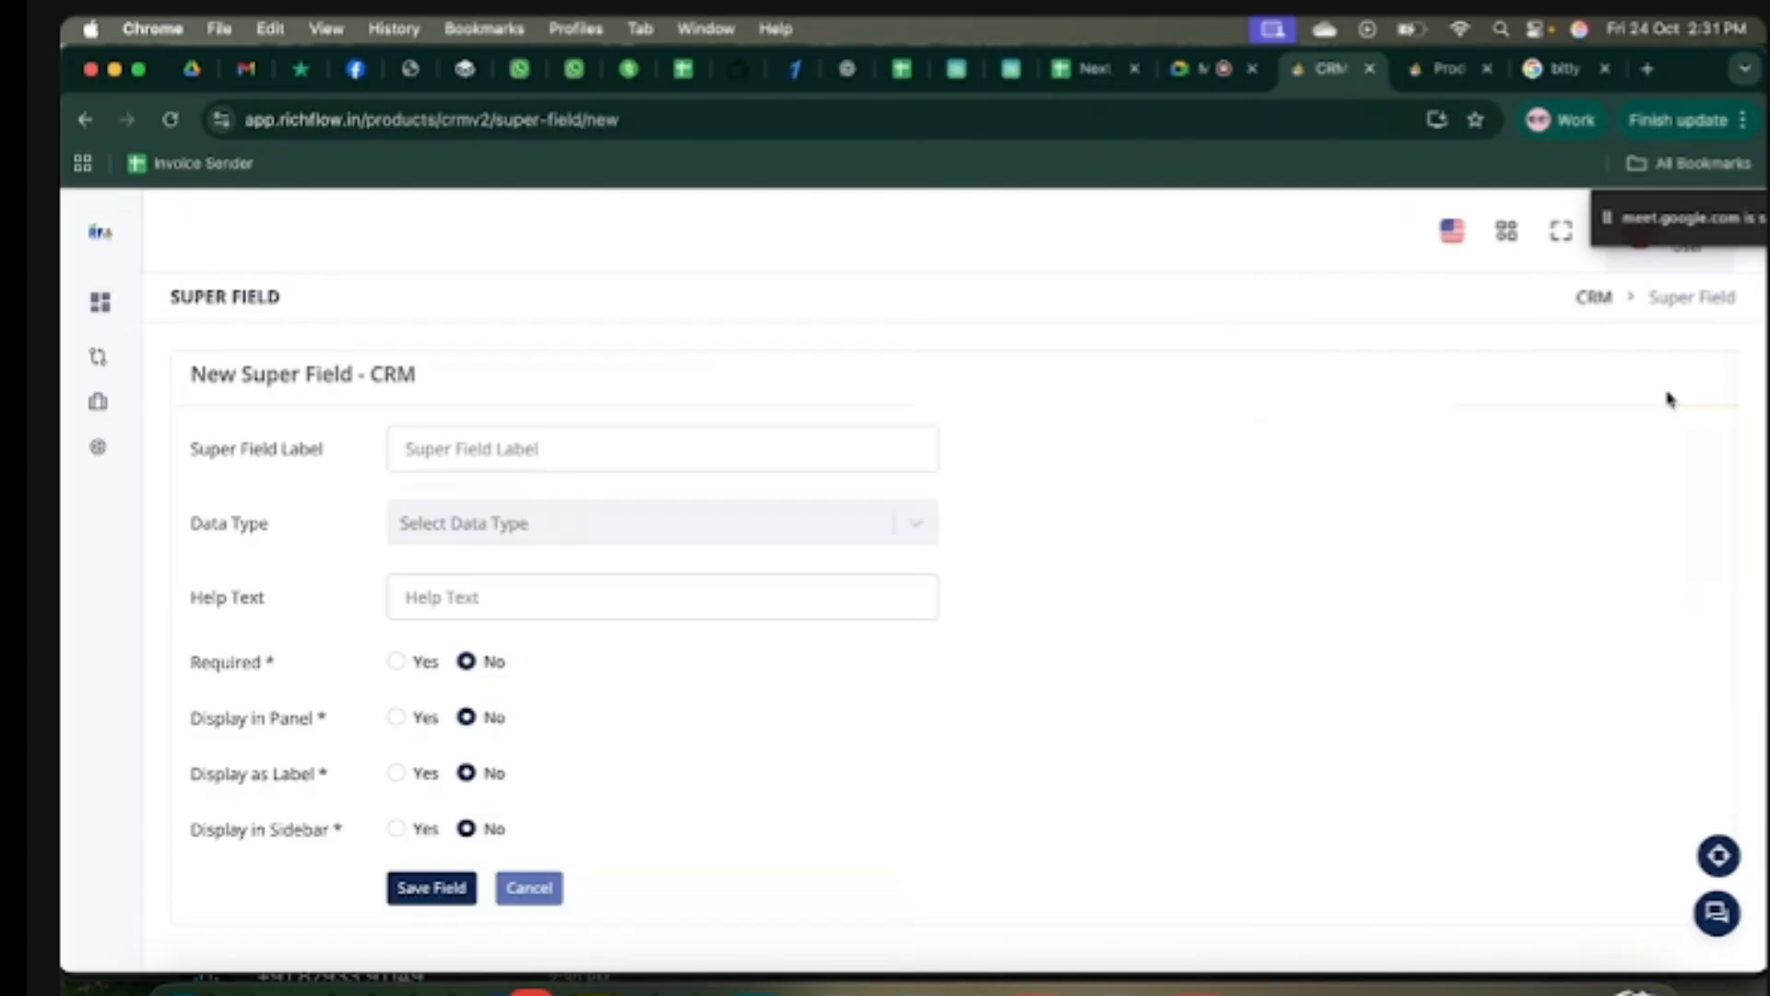
click(601, 531)
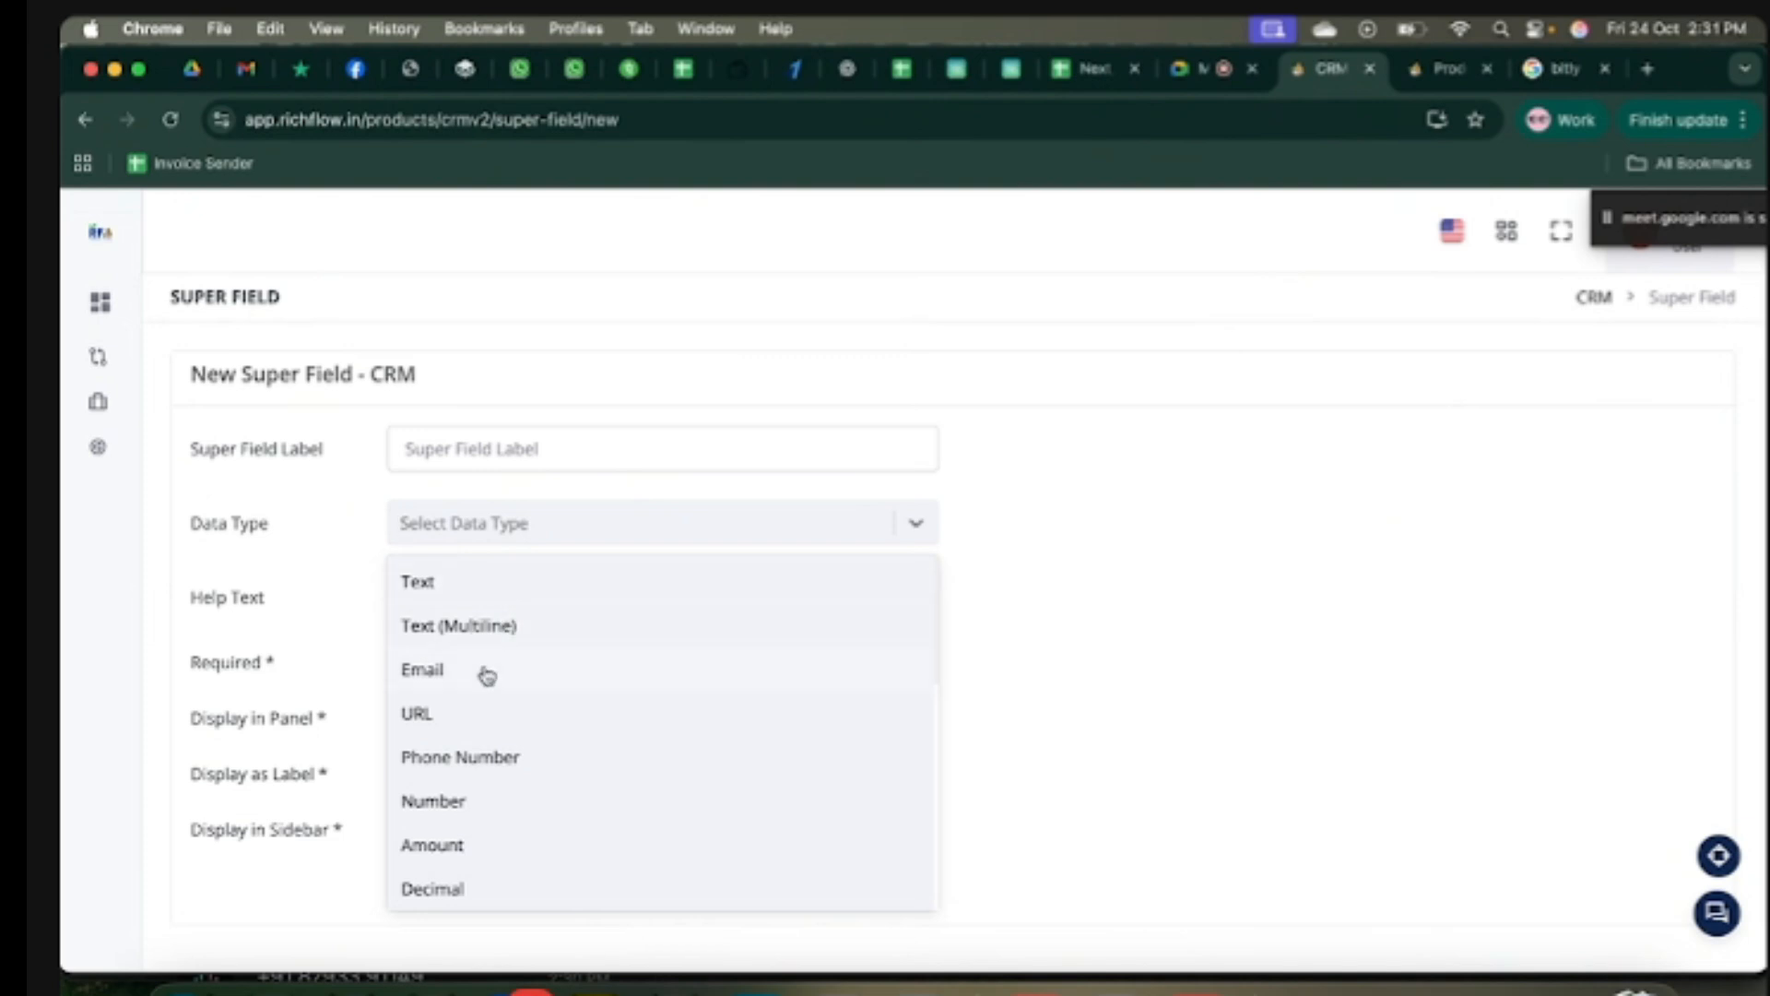
scroll(533, 784, down, 2)
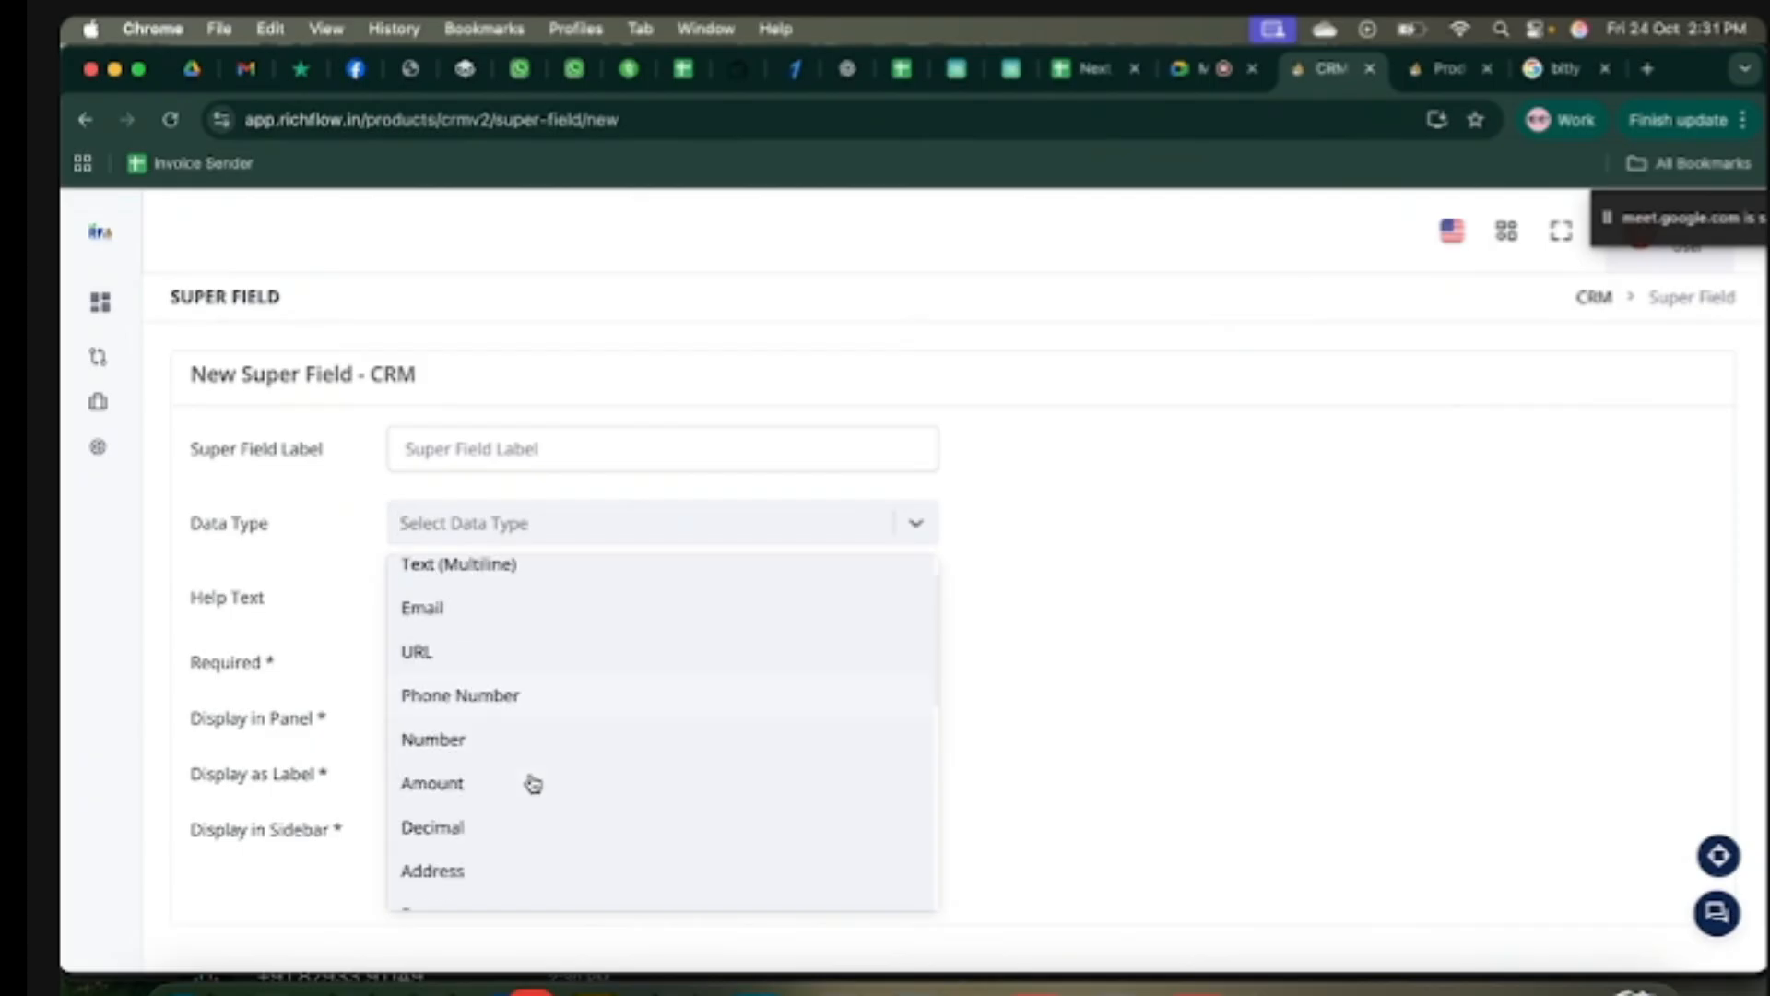
scroll(544, 828, down, 4)
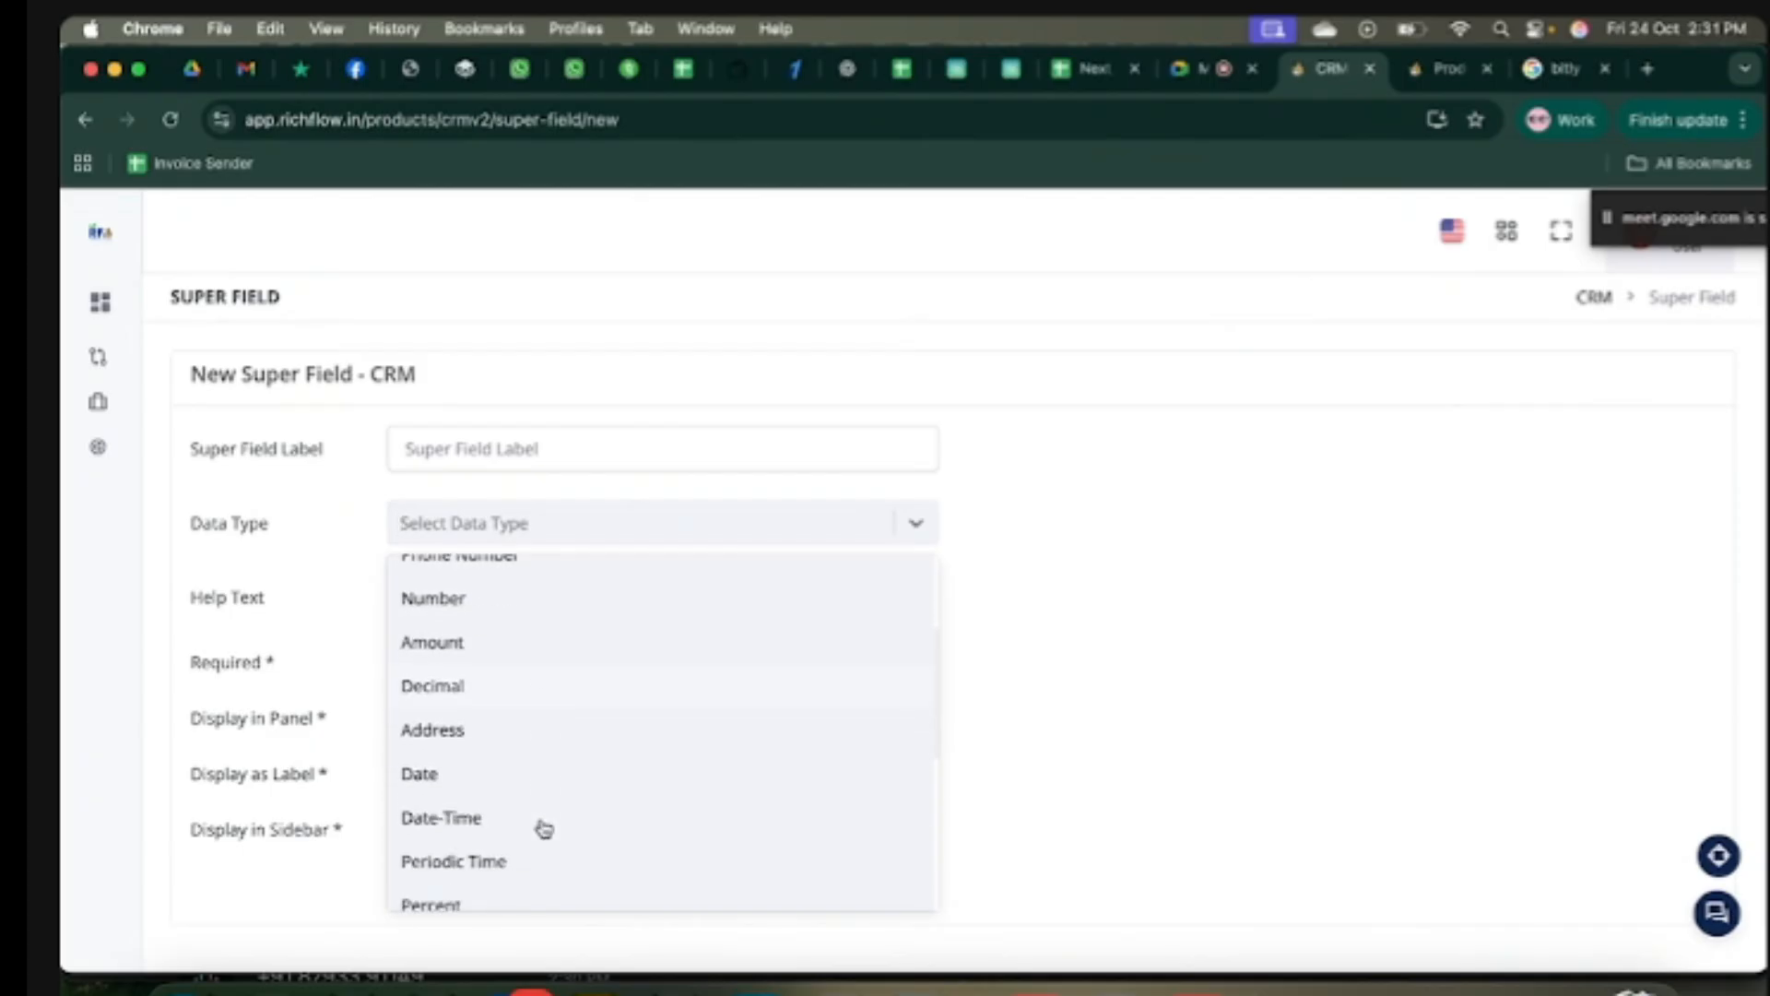
scroll(581, 828, down, 5)
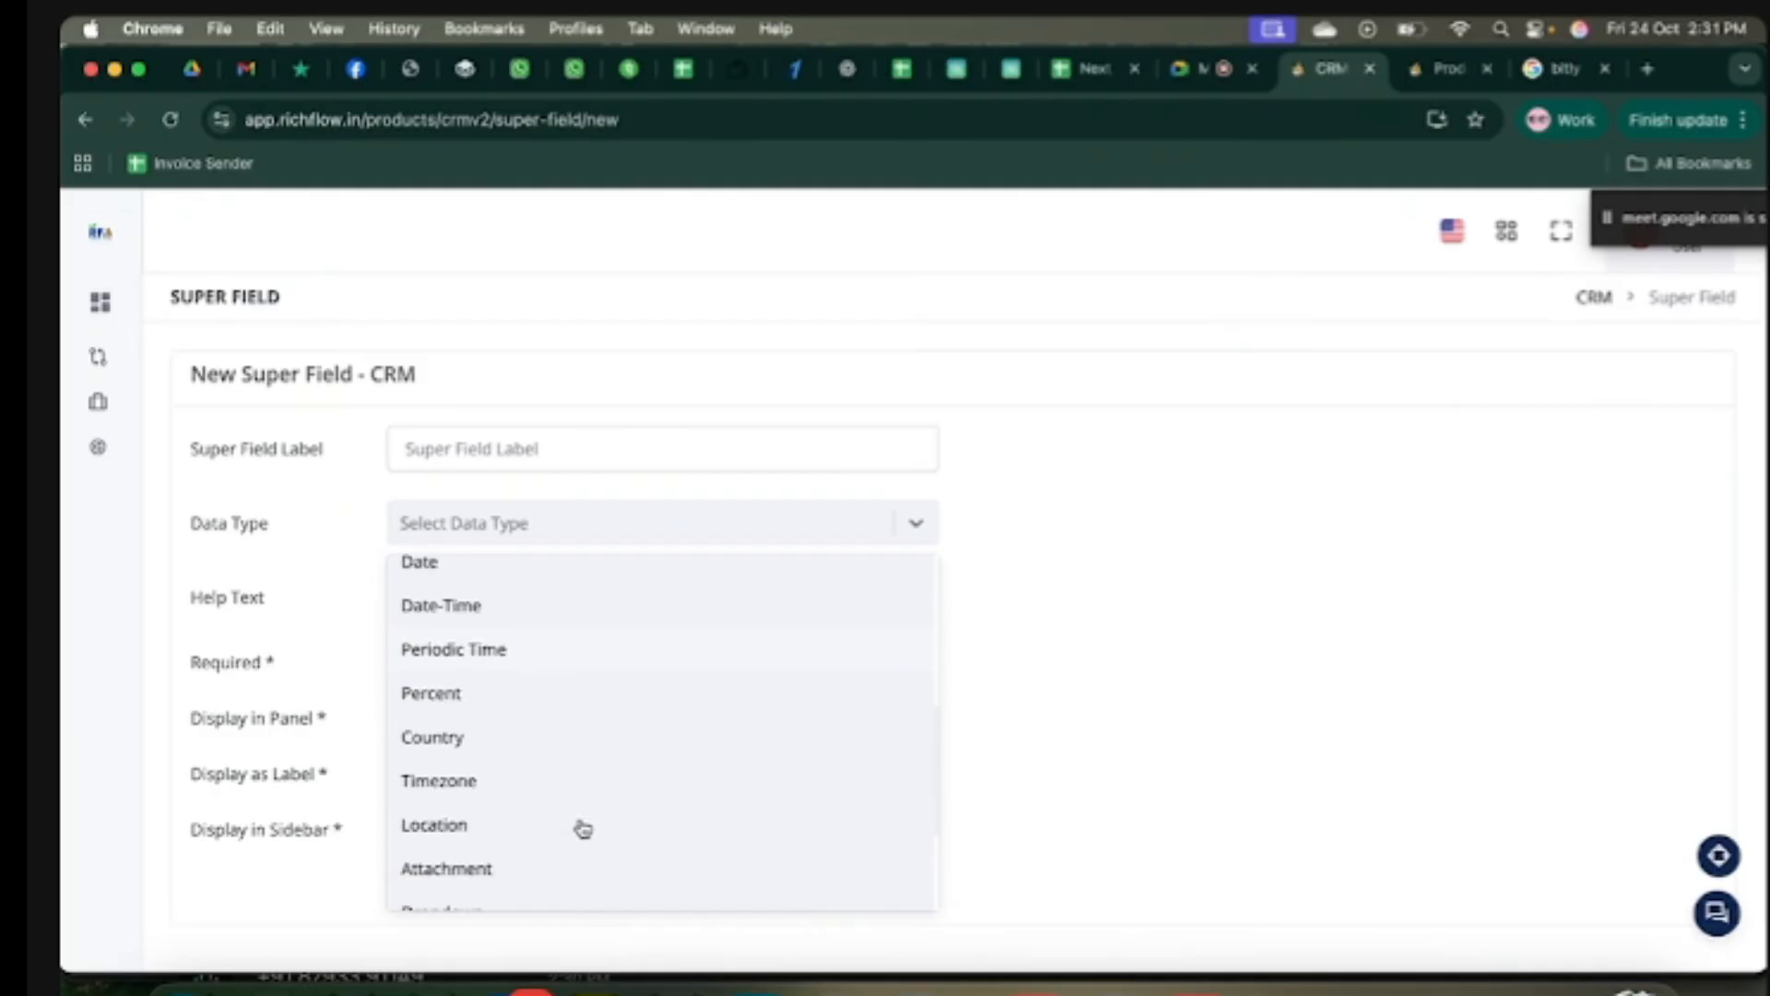
scroll(561, 799, down, 1)
scroll(560, 798, down, 2)
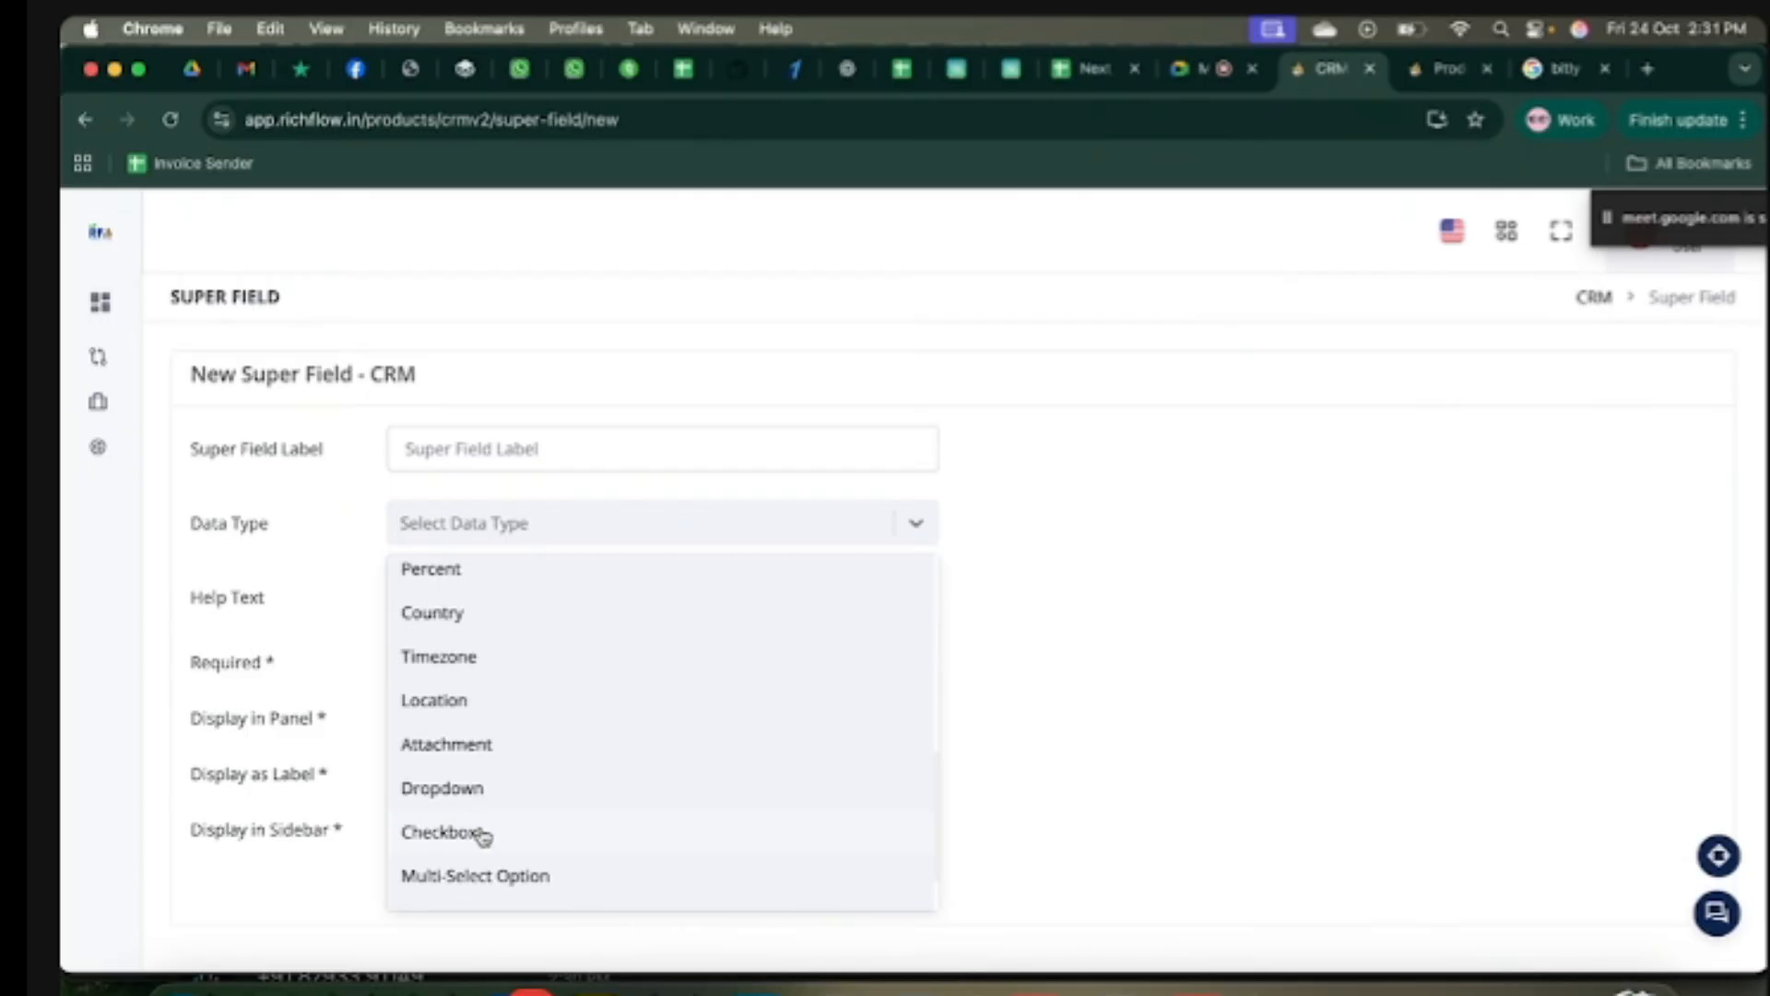
scroll(553, 834, down, 2)
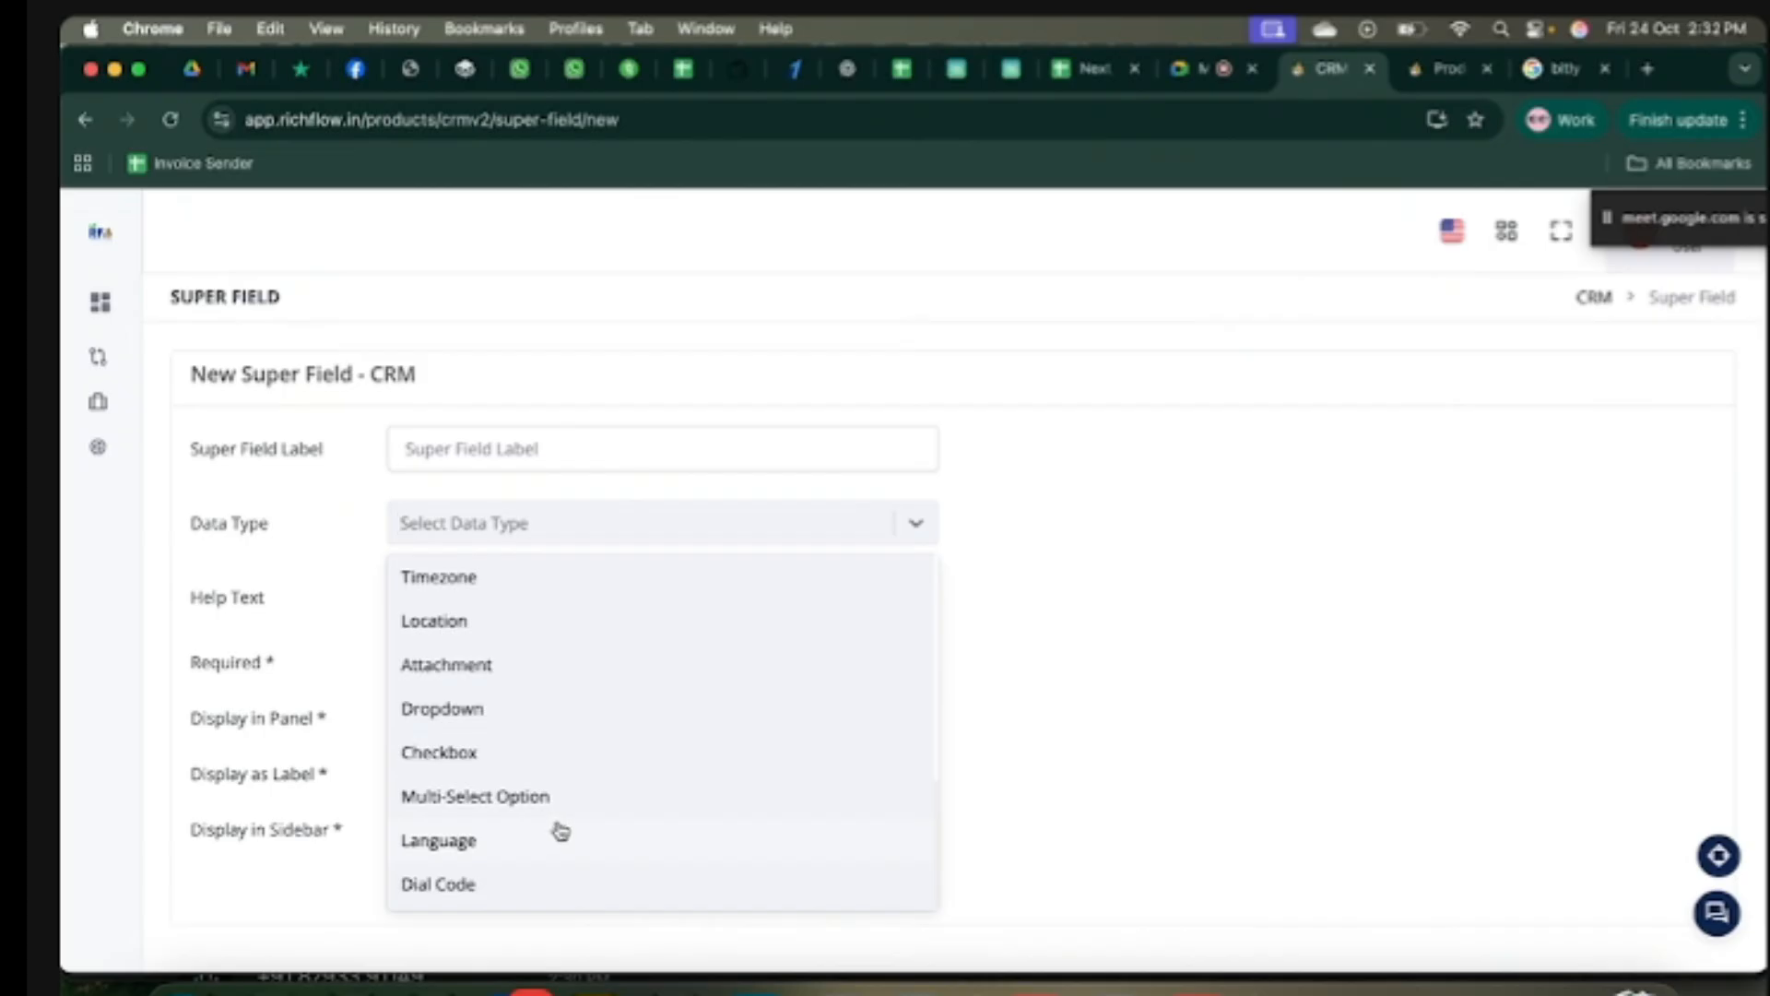
scroll(561, 831, up, 6)
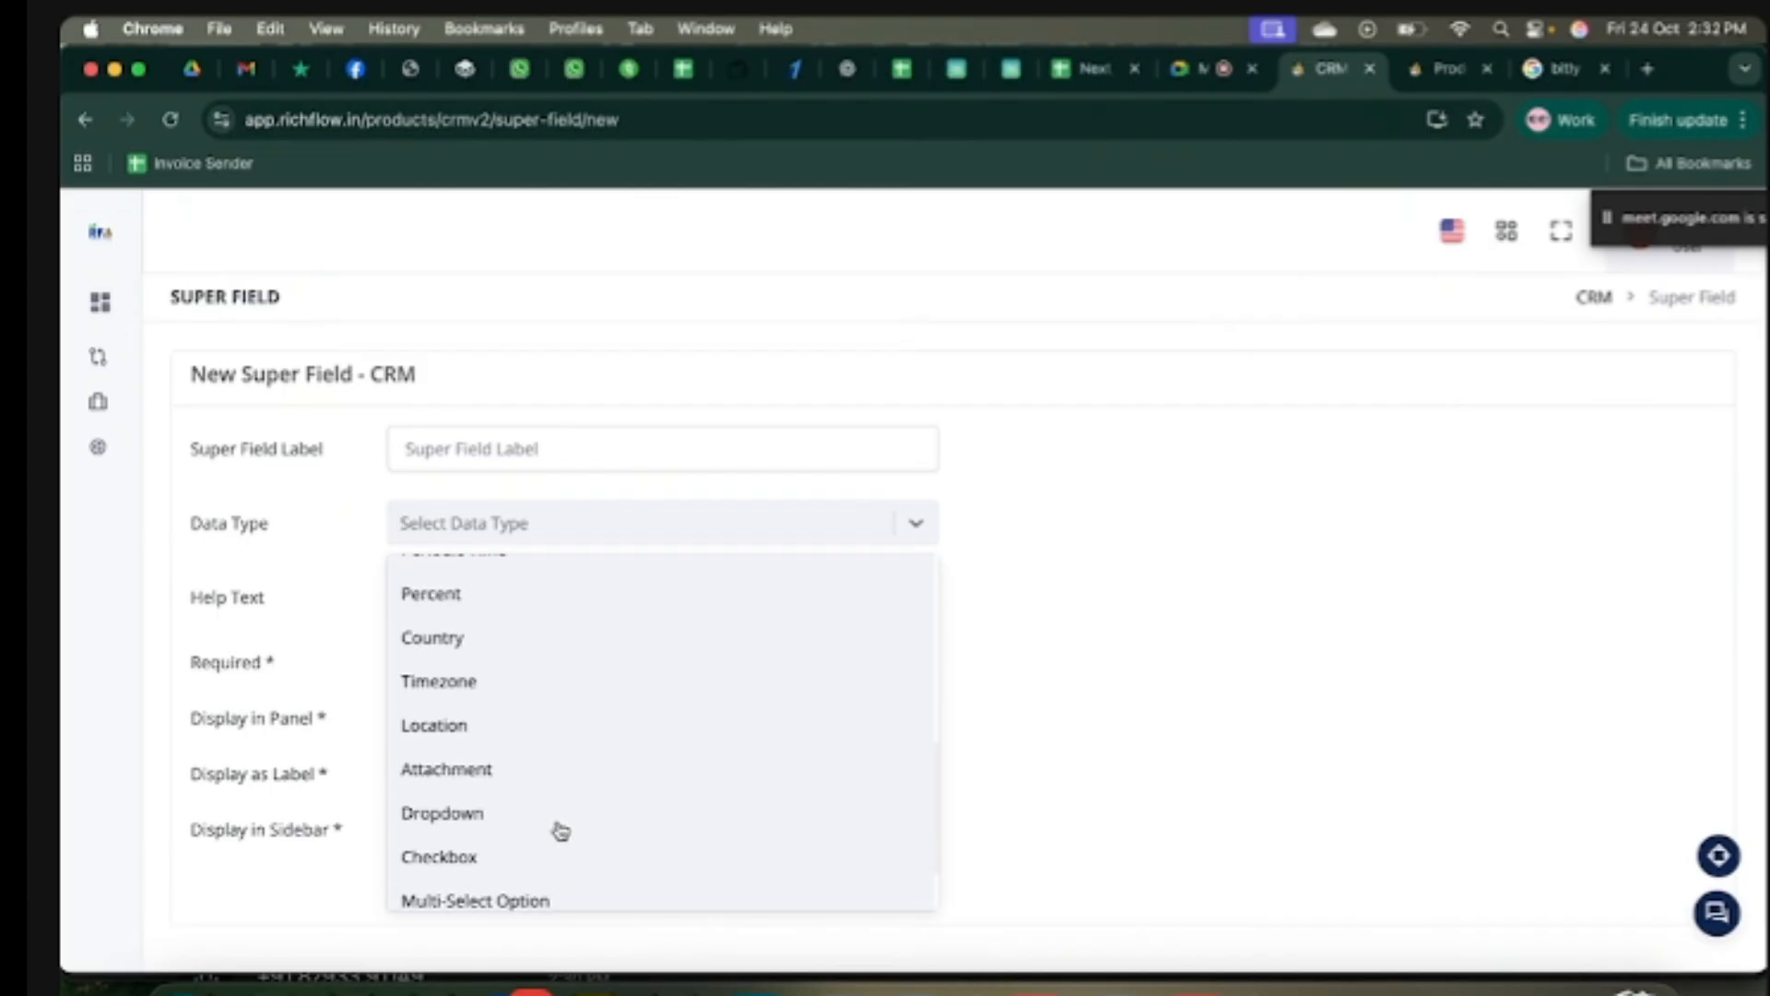
scroll(561, 830, up, 8)
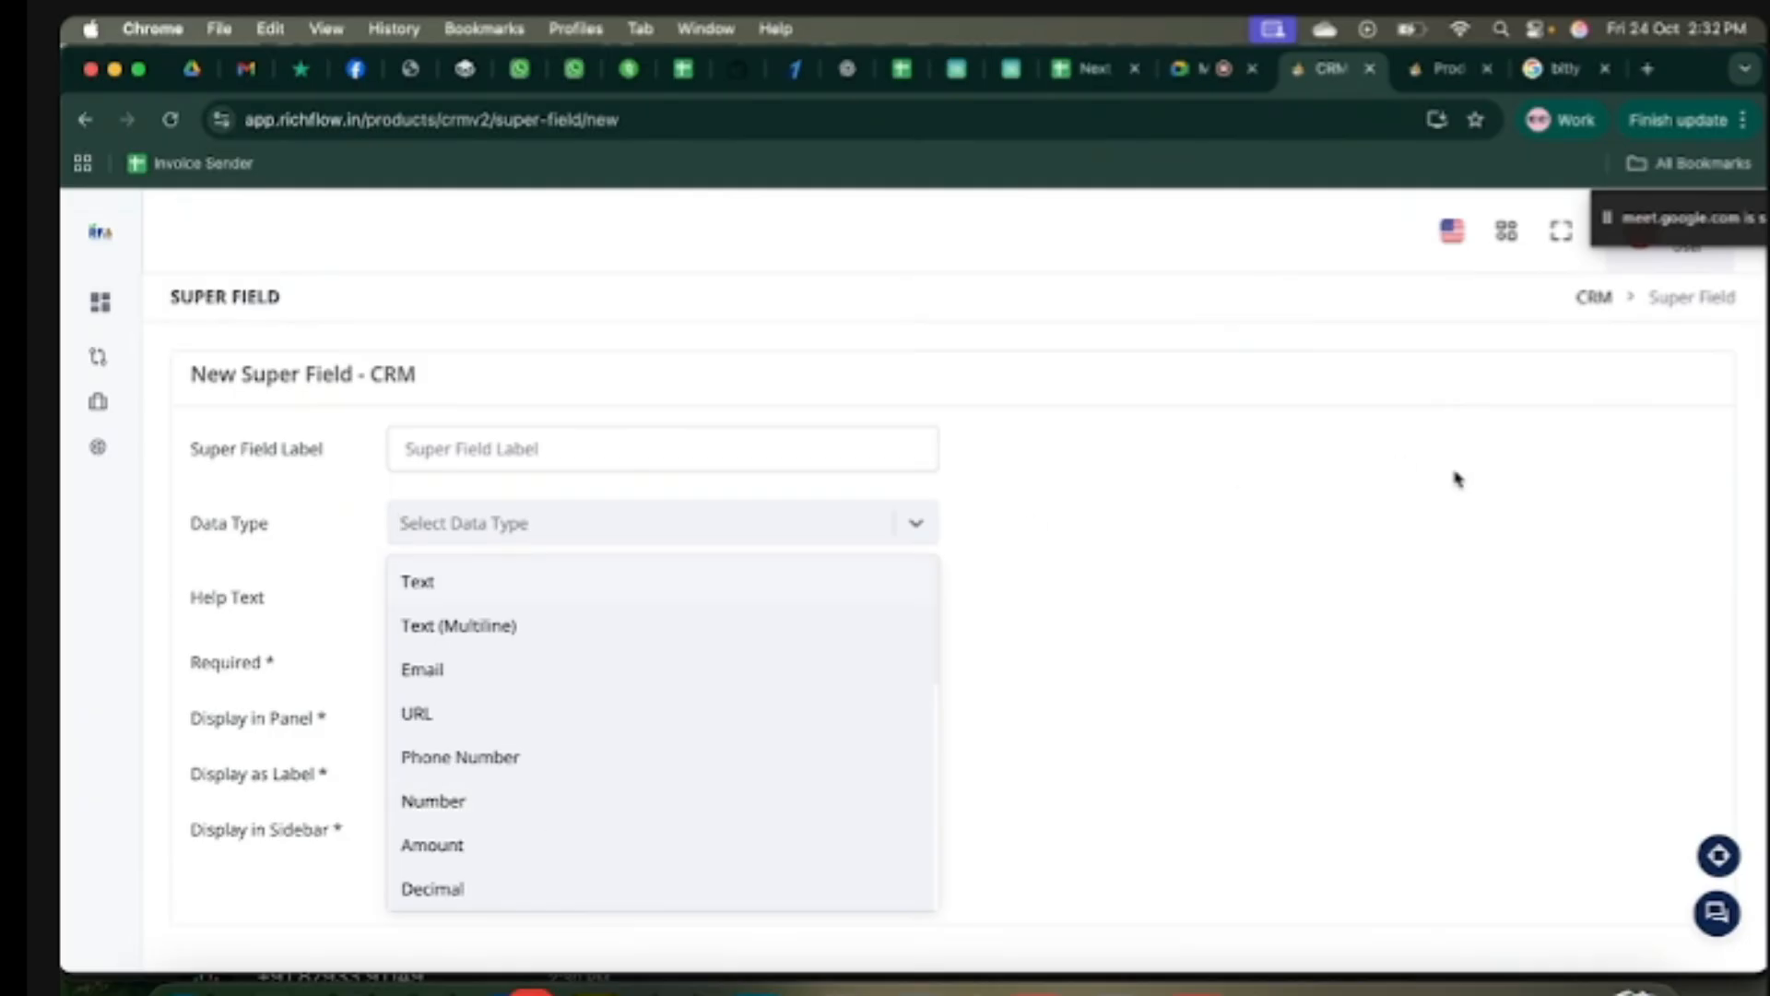
Step: Leave the unsaved super field form and return to the main dashboard
click(1594, 297)
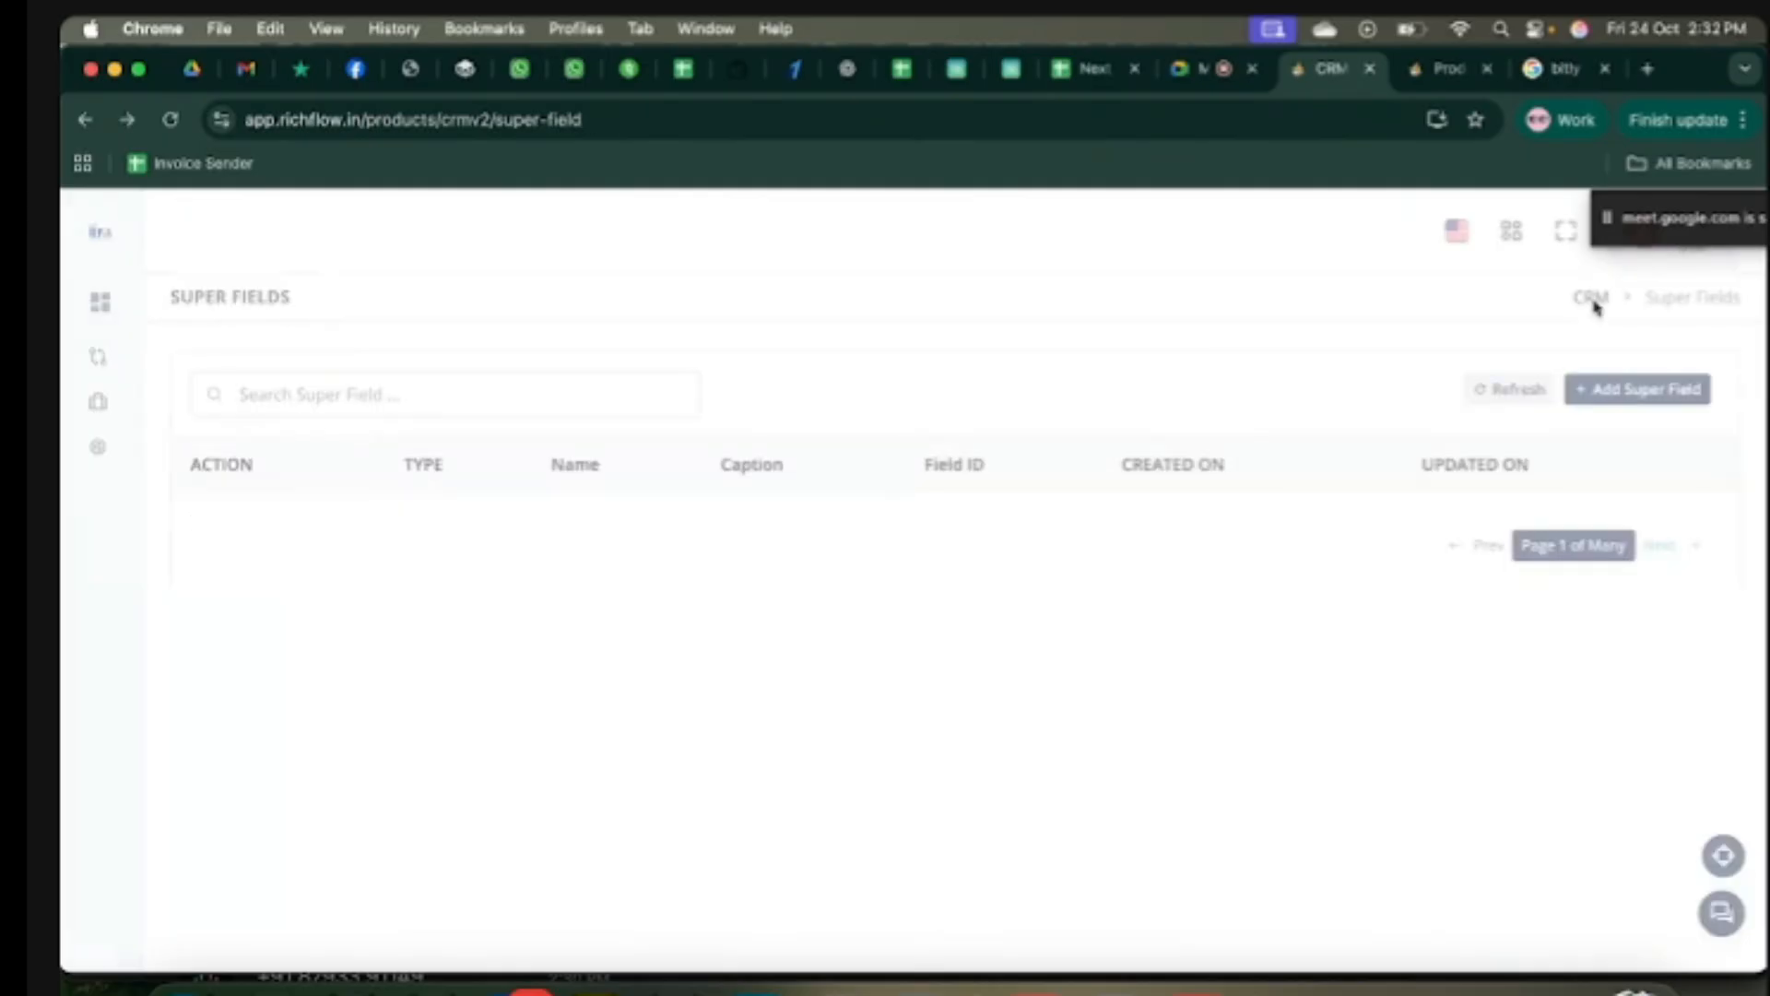
mouse_move(73, 584)
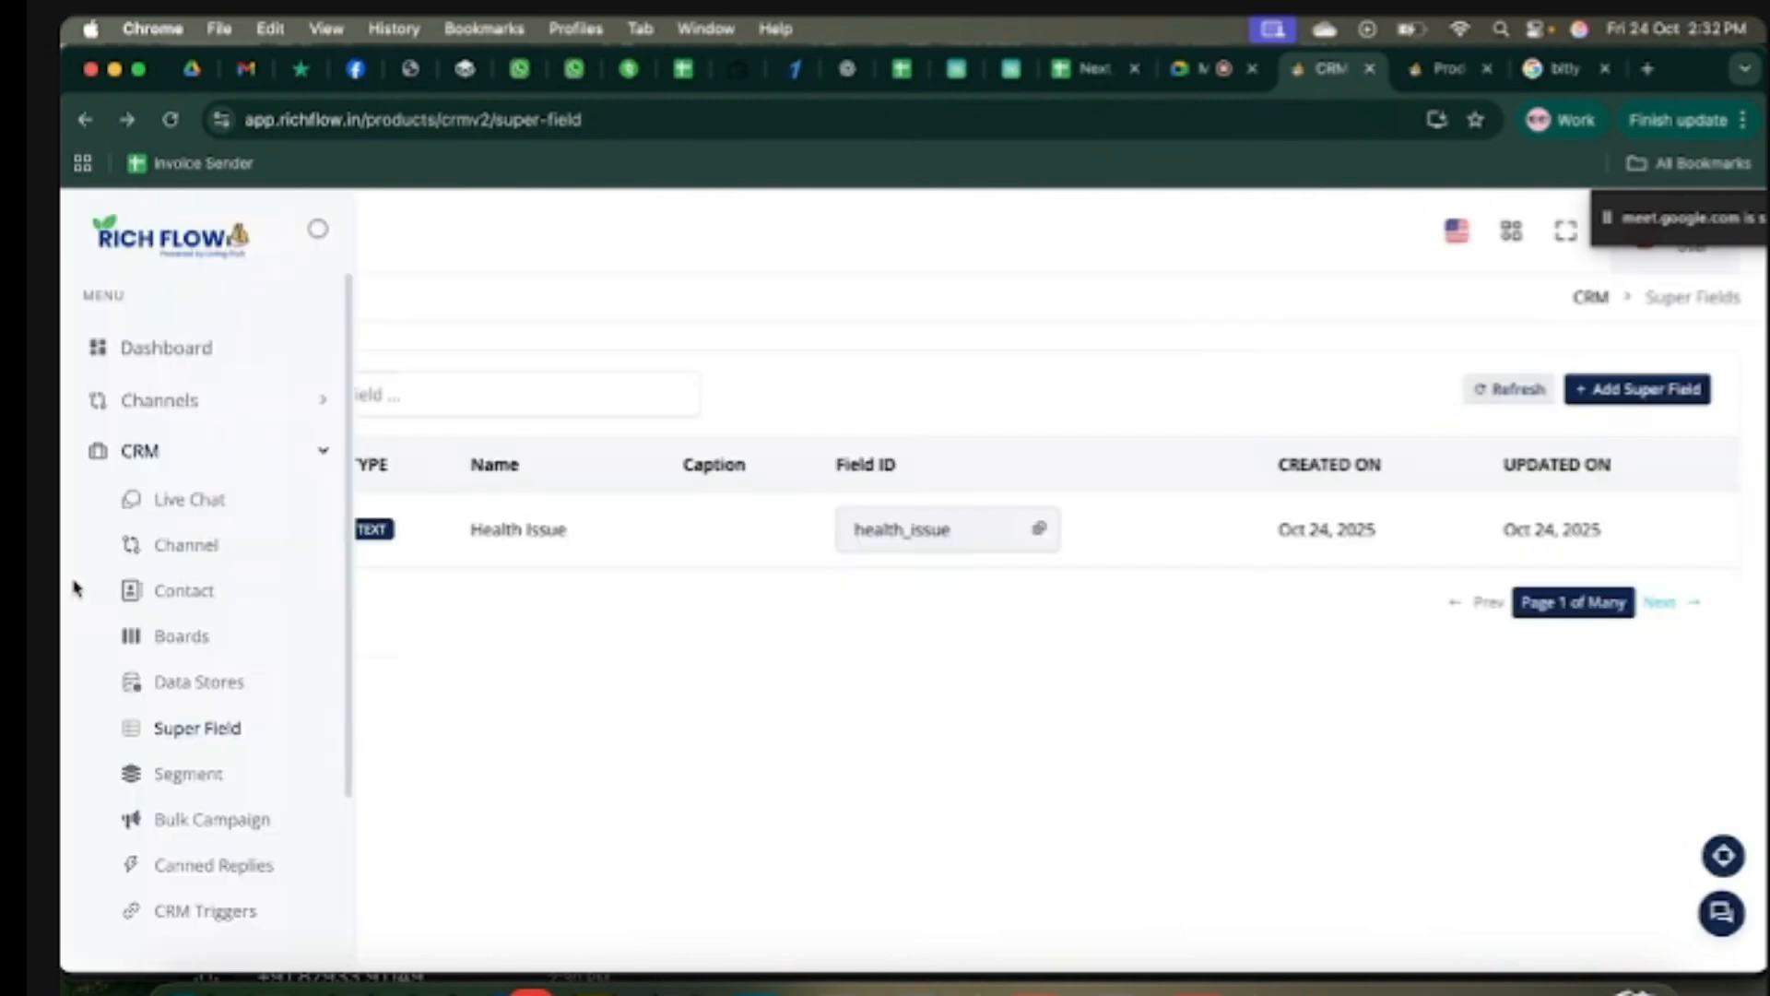
scroll(212, 747, down, 3)
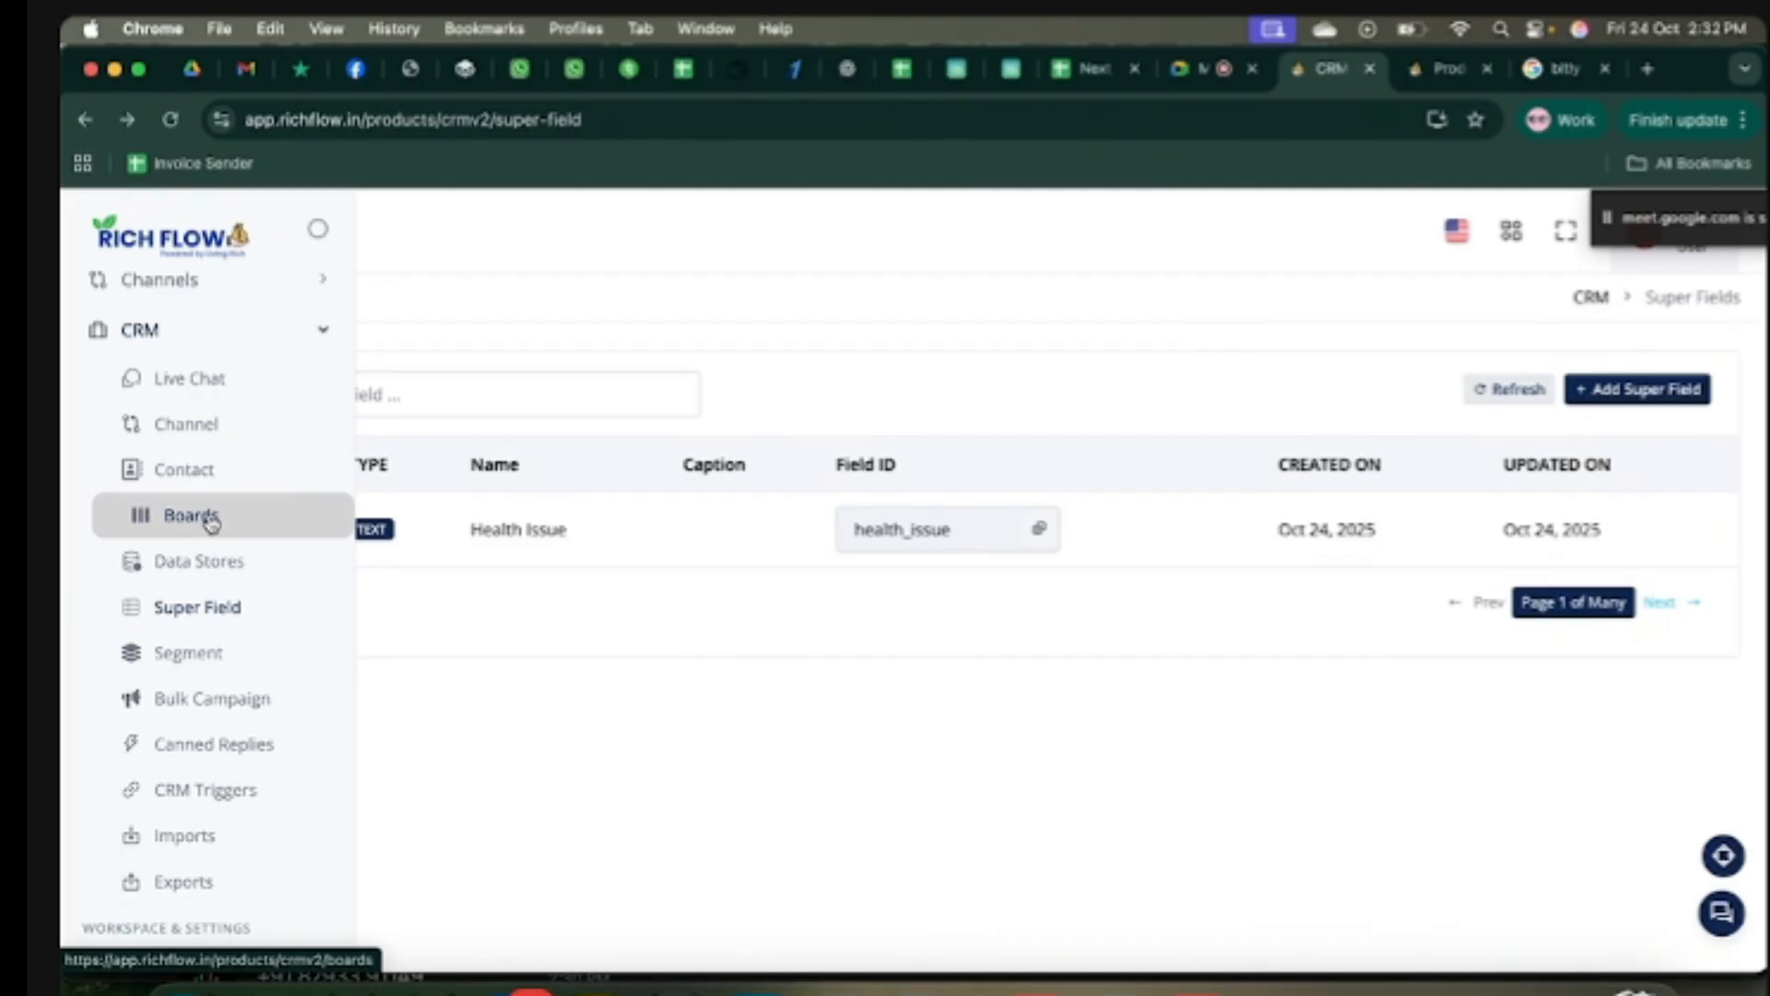
click(181, 524)
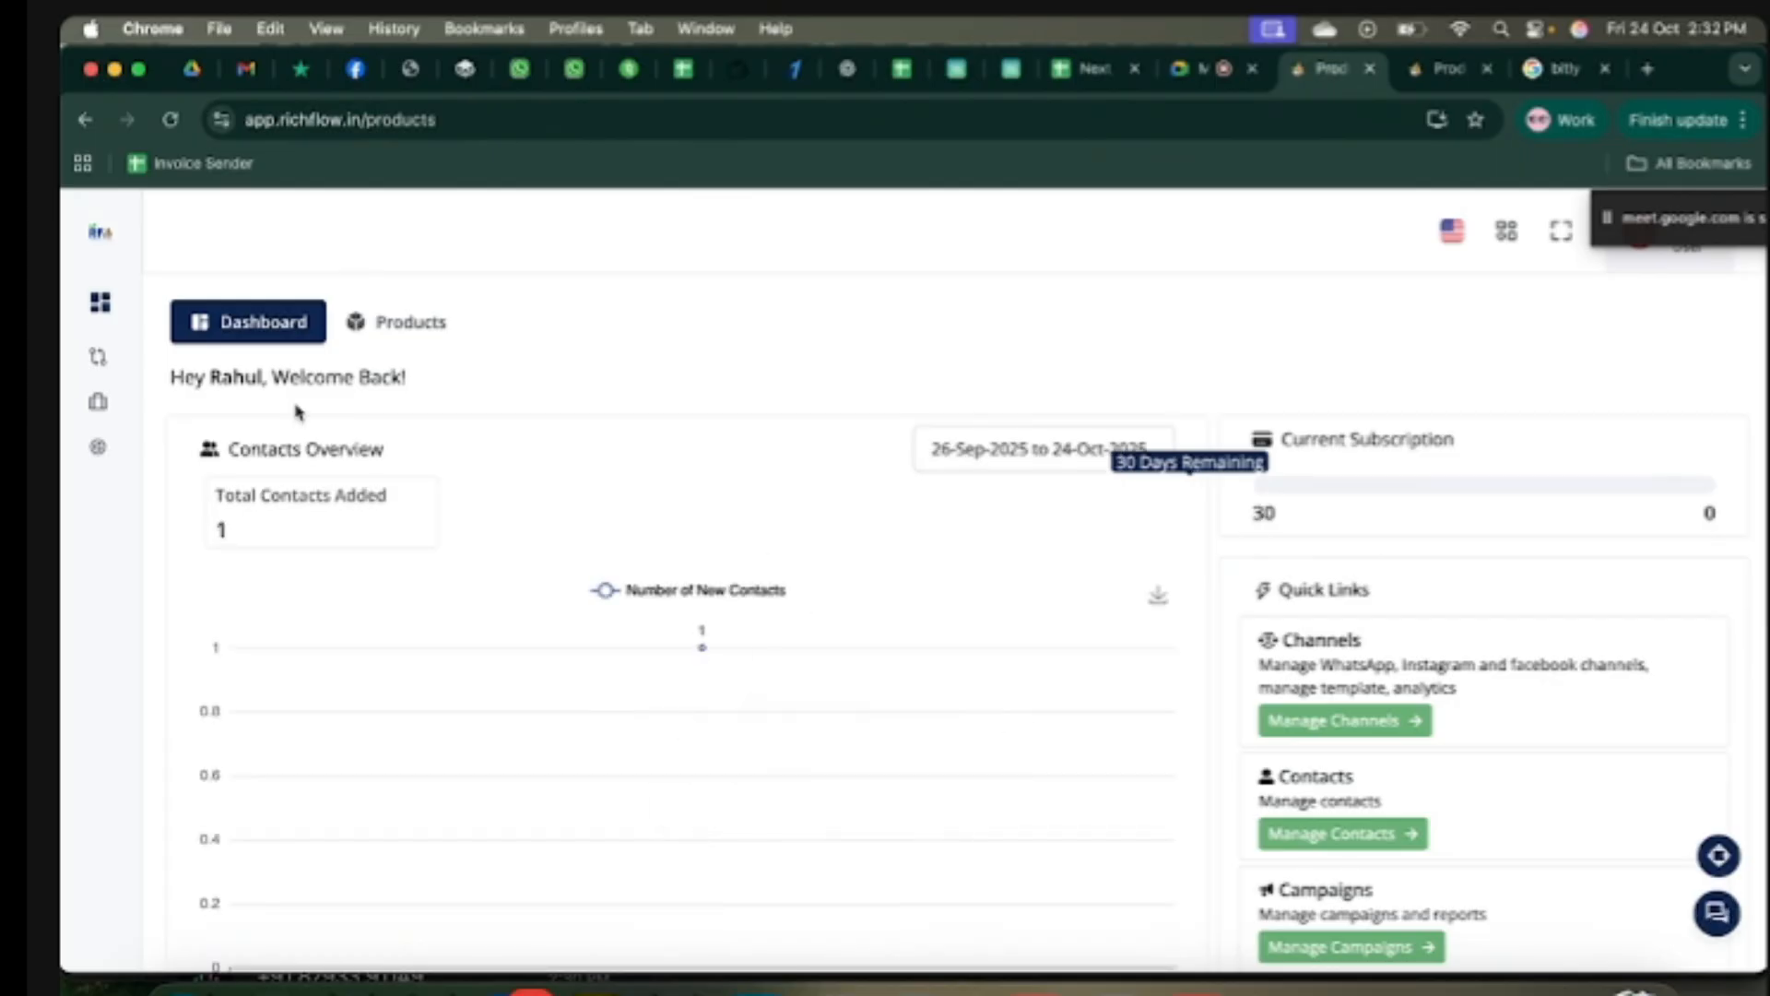
Step: Switch to the Products view, expand the CRM section and open Contacts
click(431, 335)
mouse_move(65, 385)
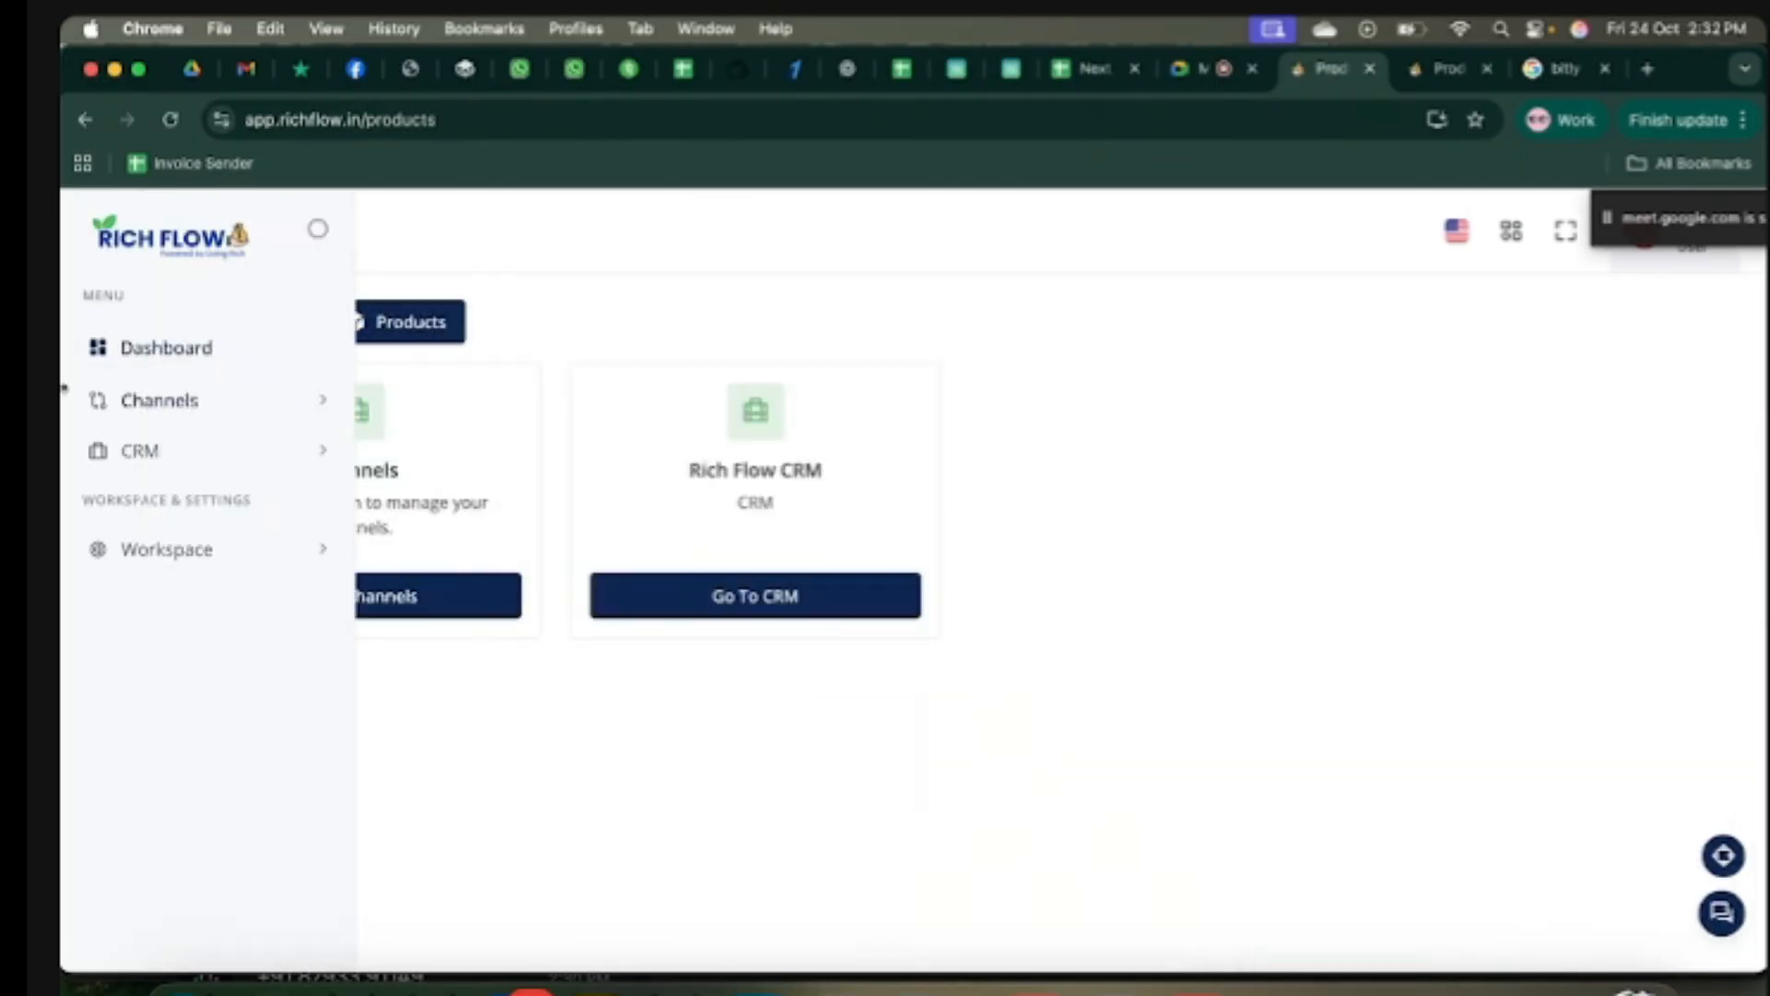
click(139, 450)
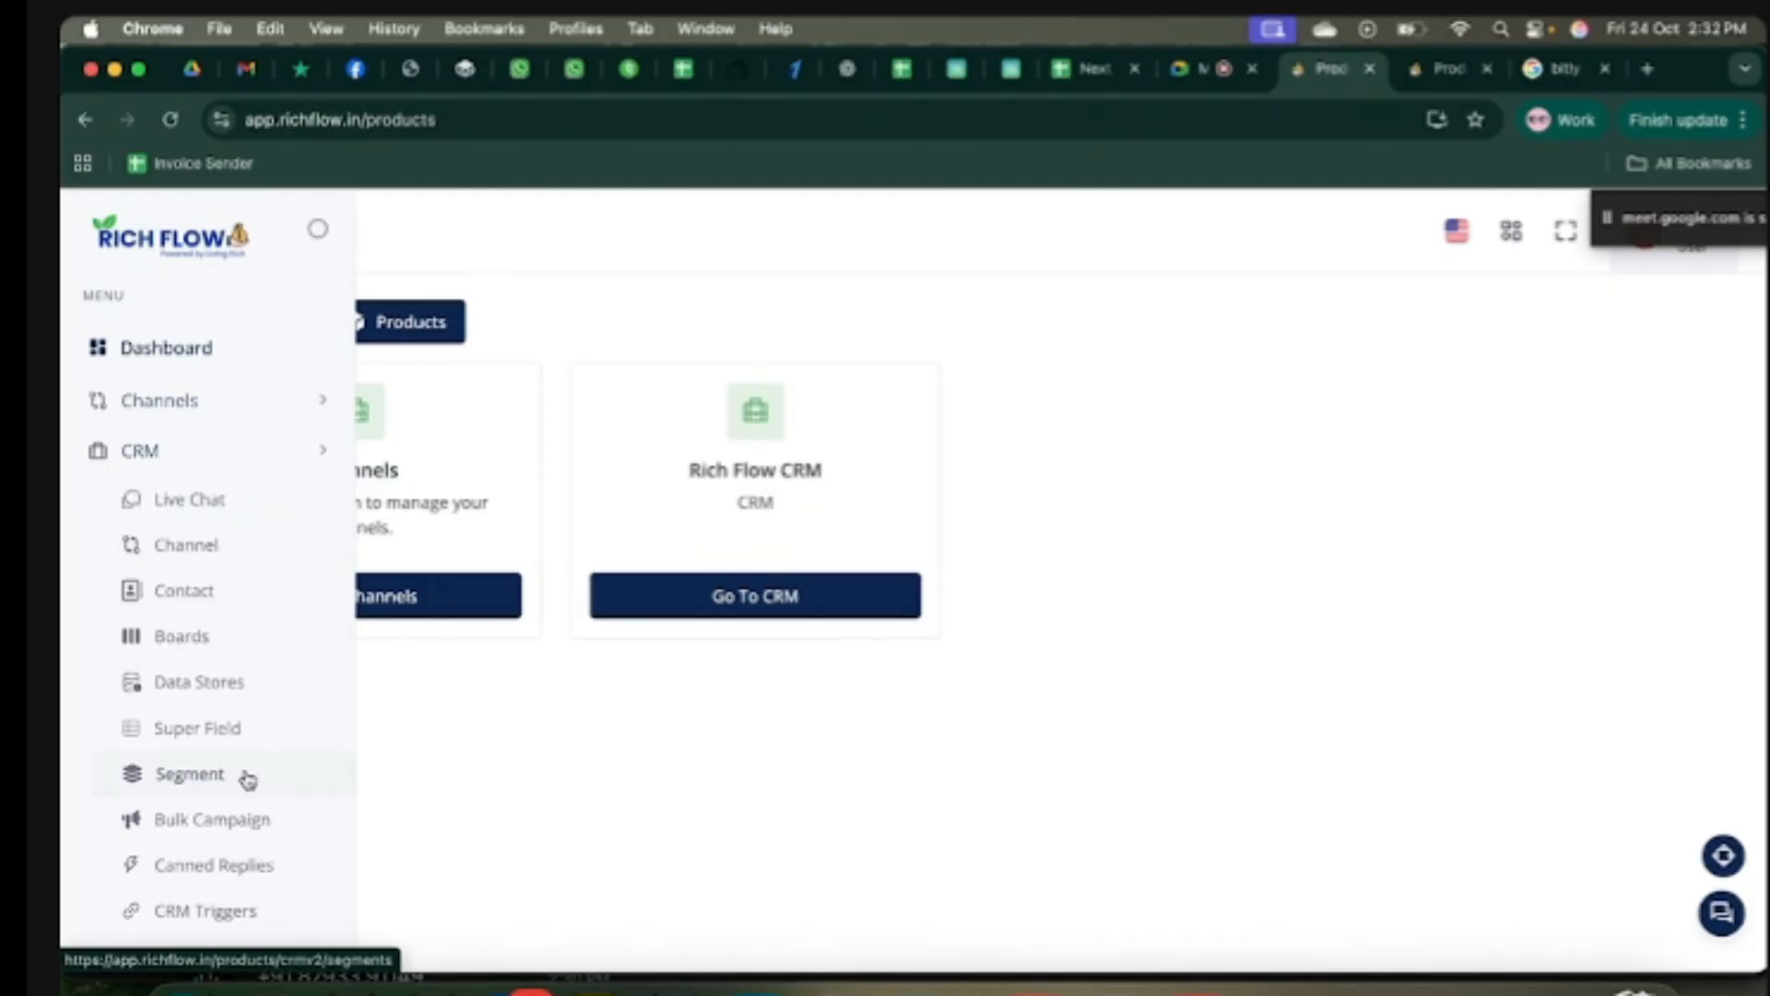
scroll(246, 778, down, 1)
scroll(245, 779, down, 1)
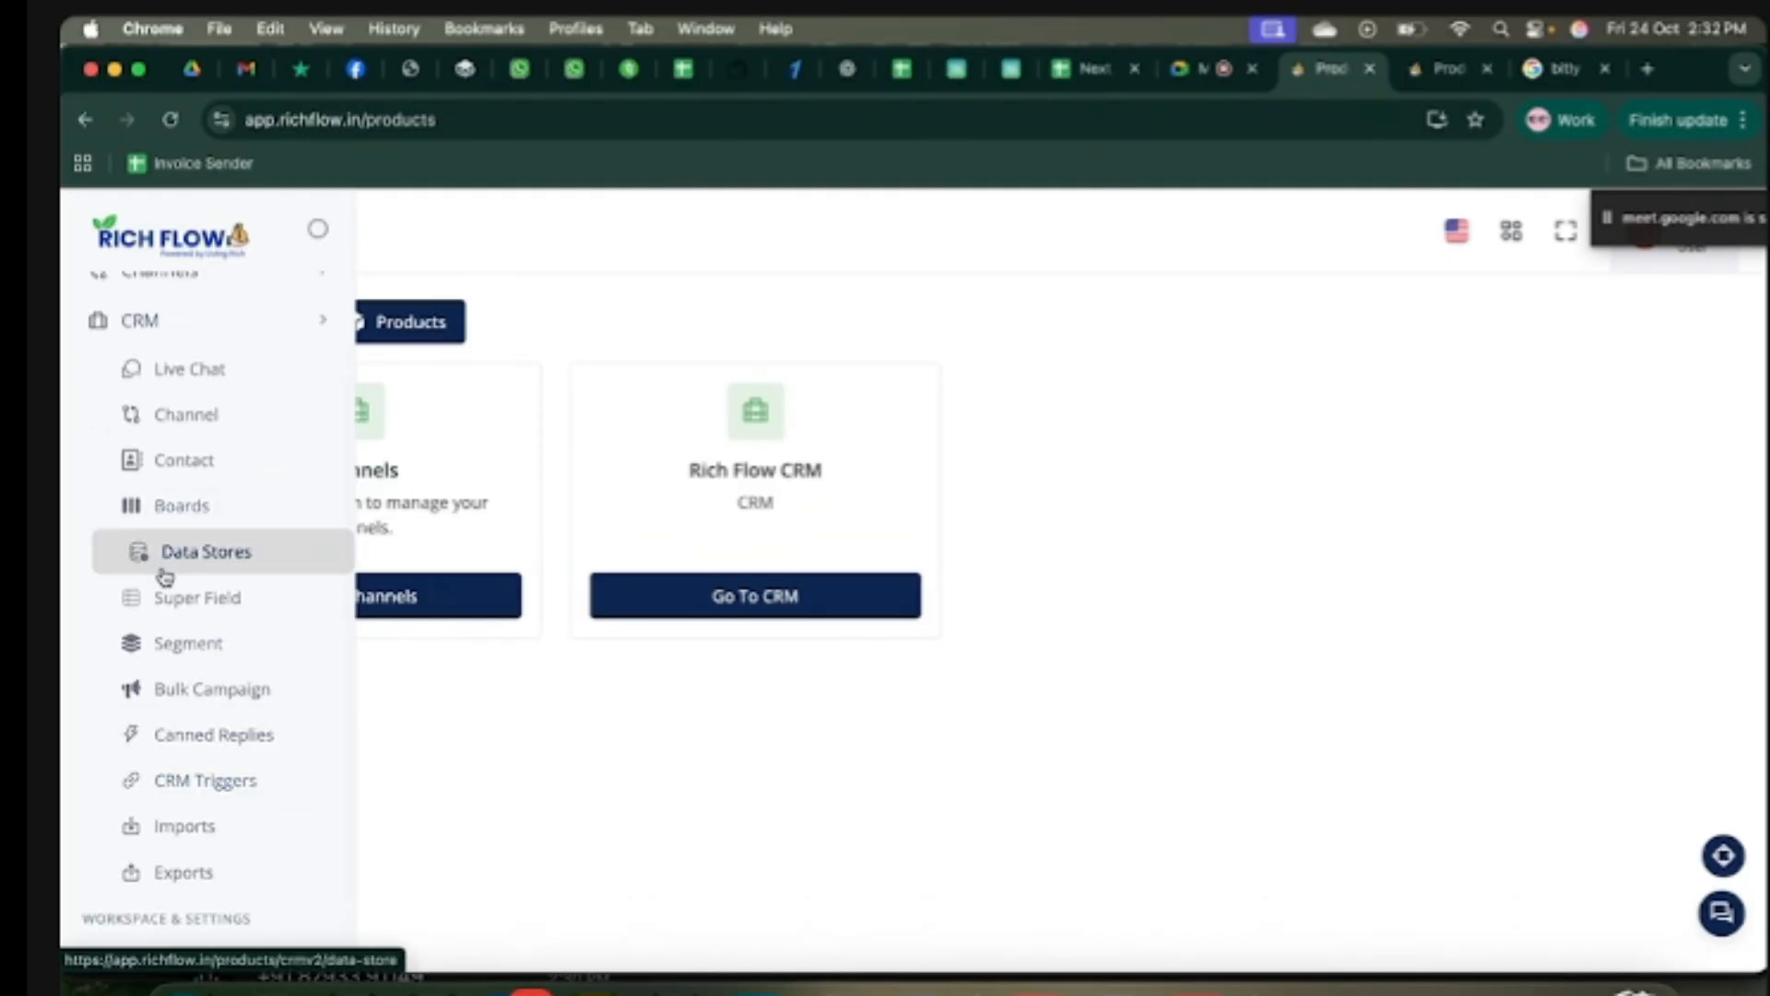
click(205, 459)
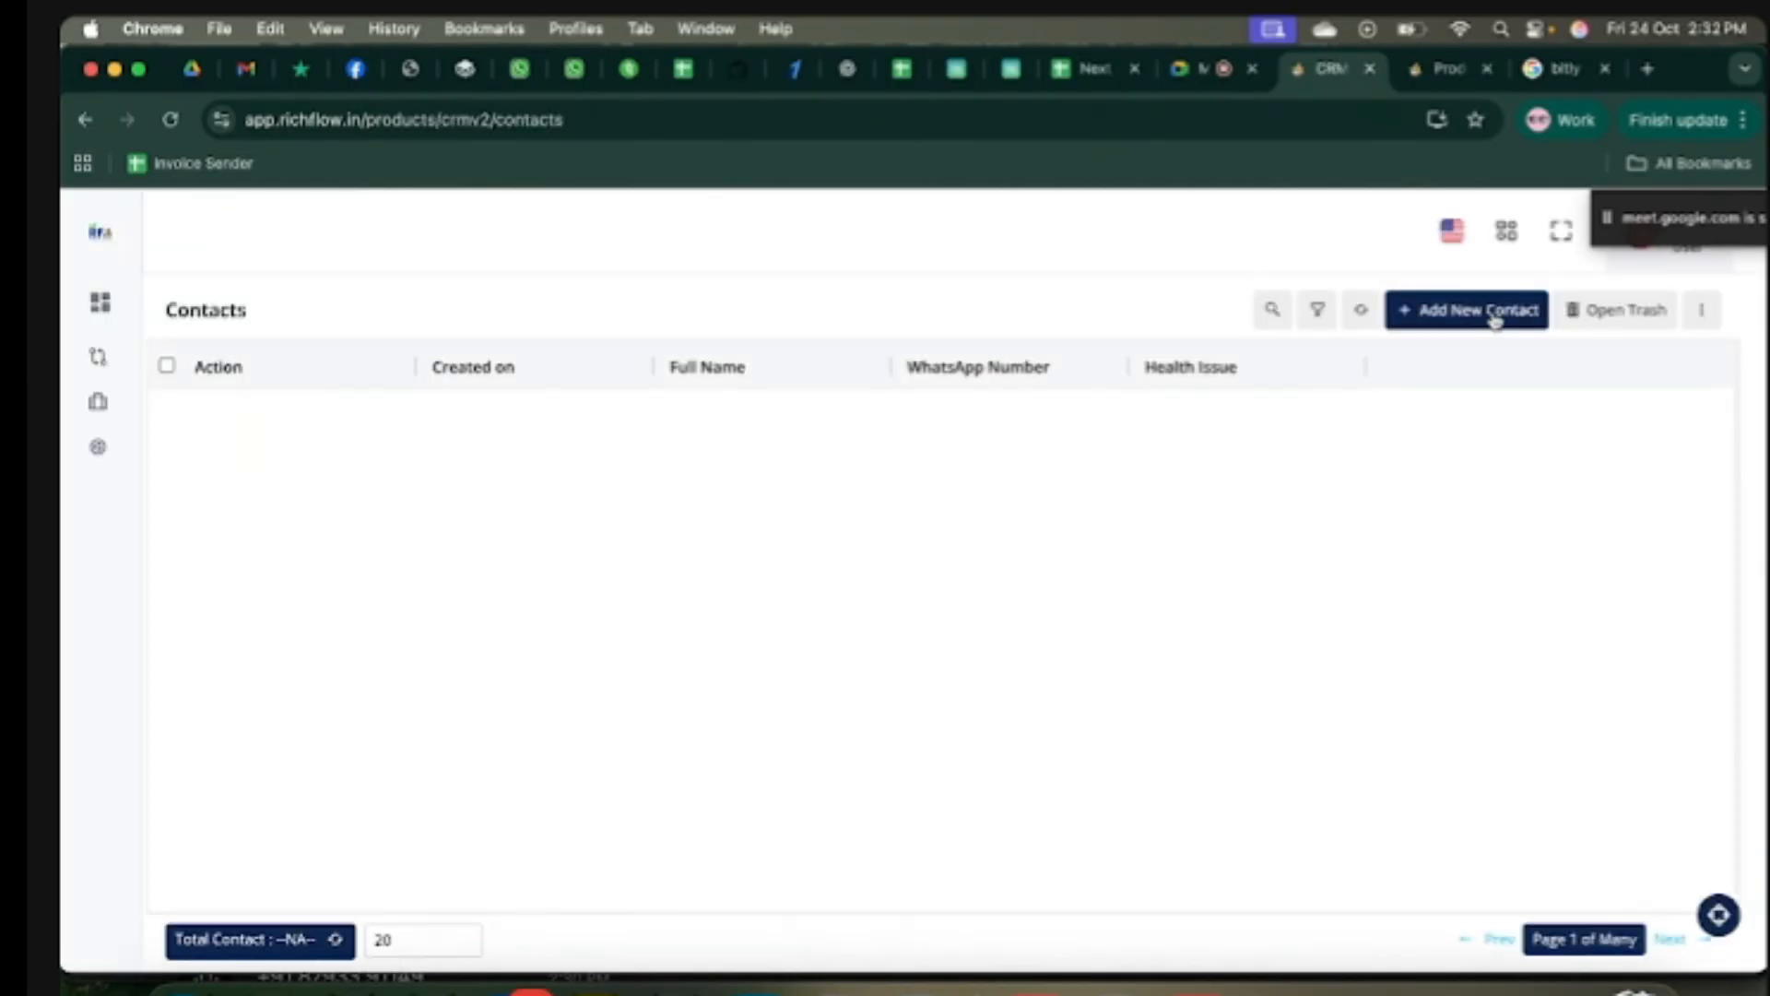
Step: Start a manual contact entry, close the New Contact form unsaved, then choose Import via CSV
click(1473, 315)
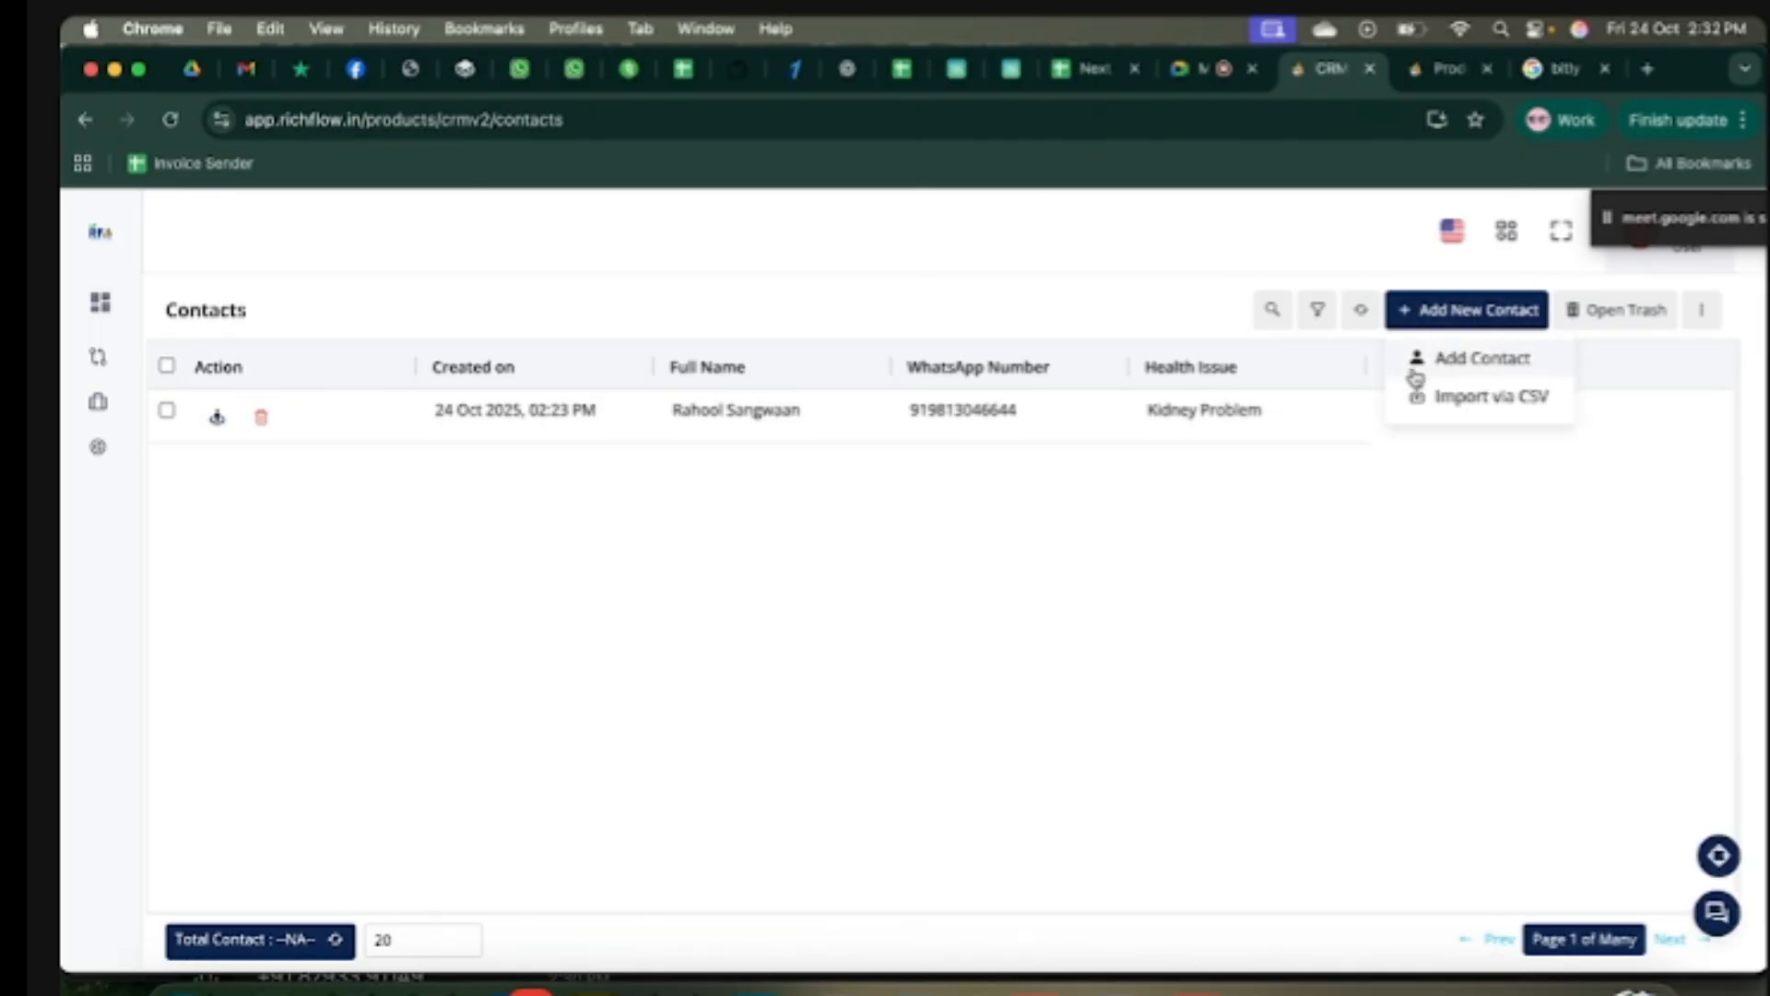
click(1464, 362)
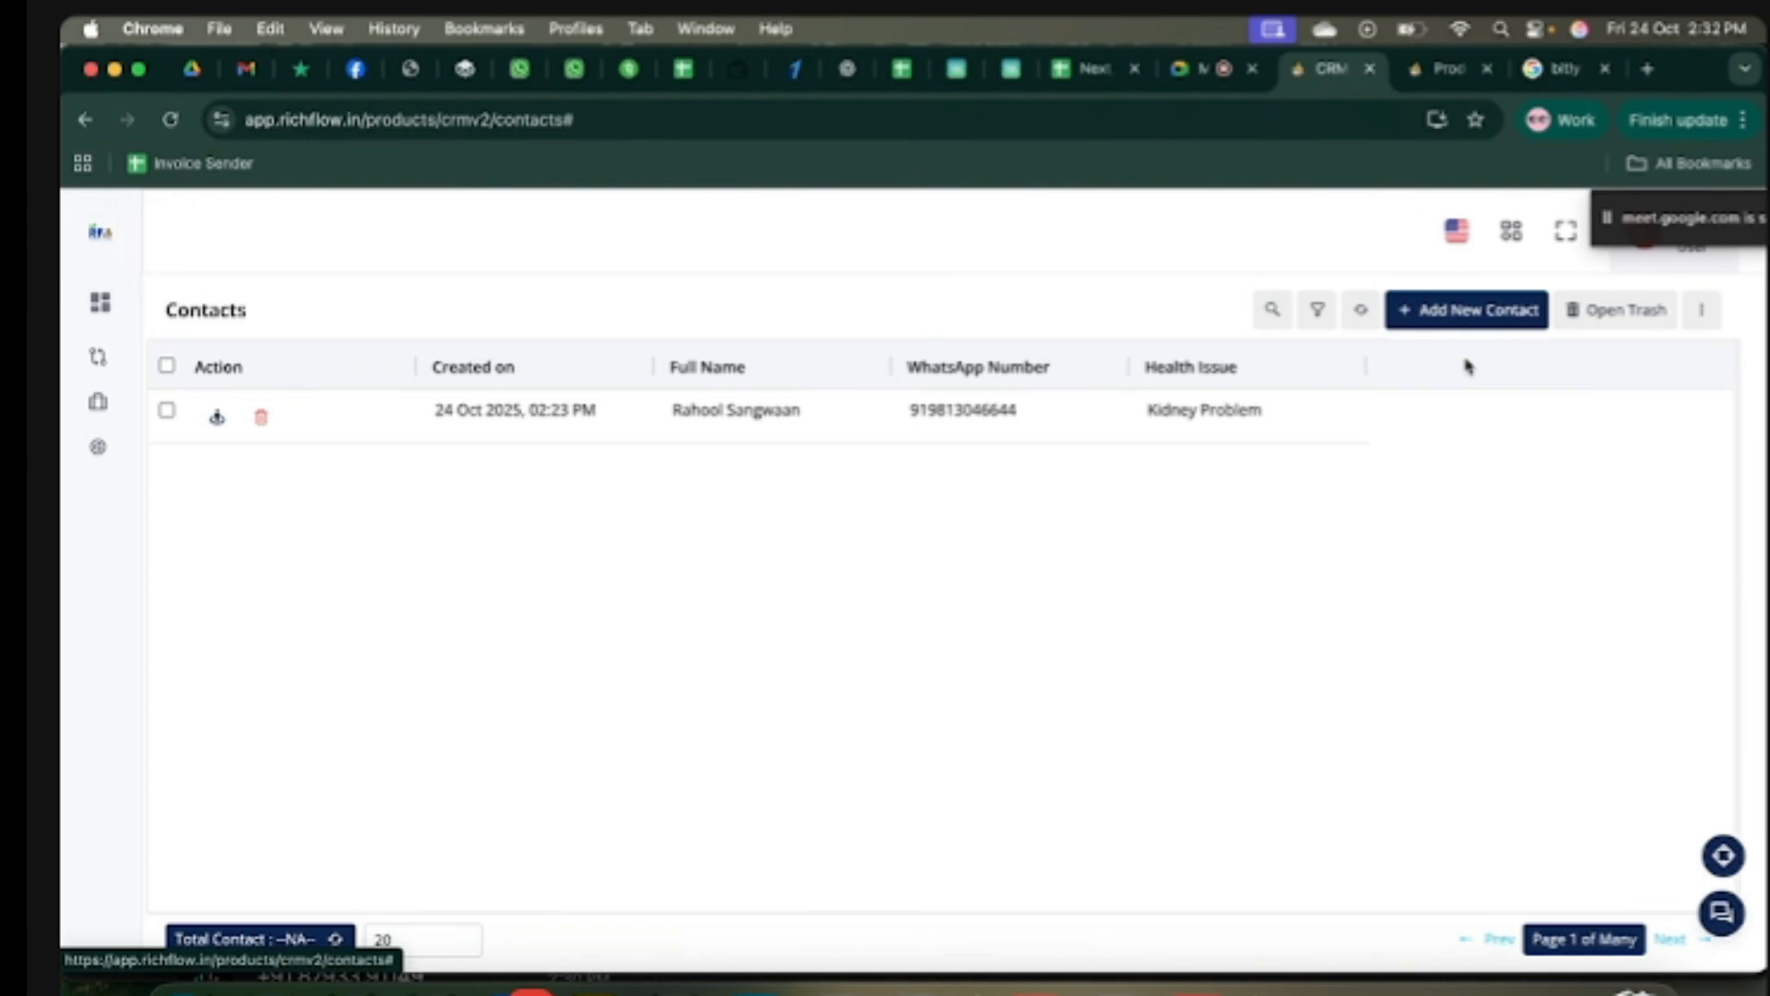
click(970, 434)
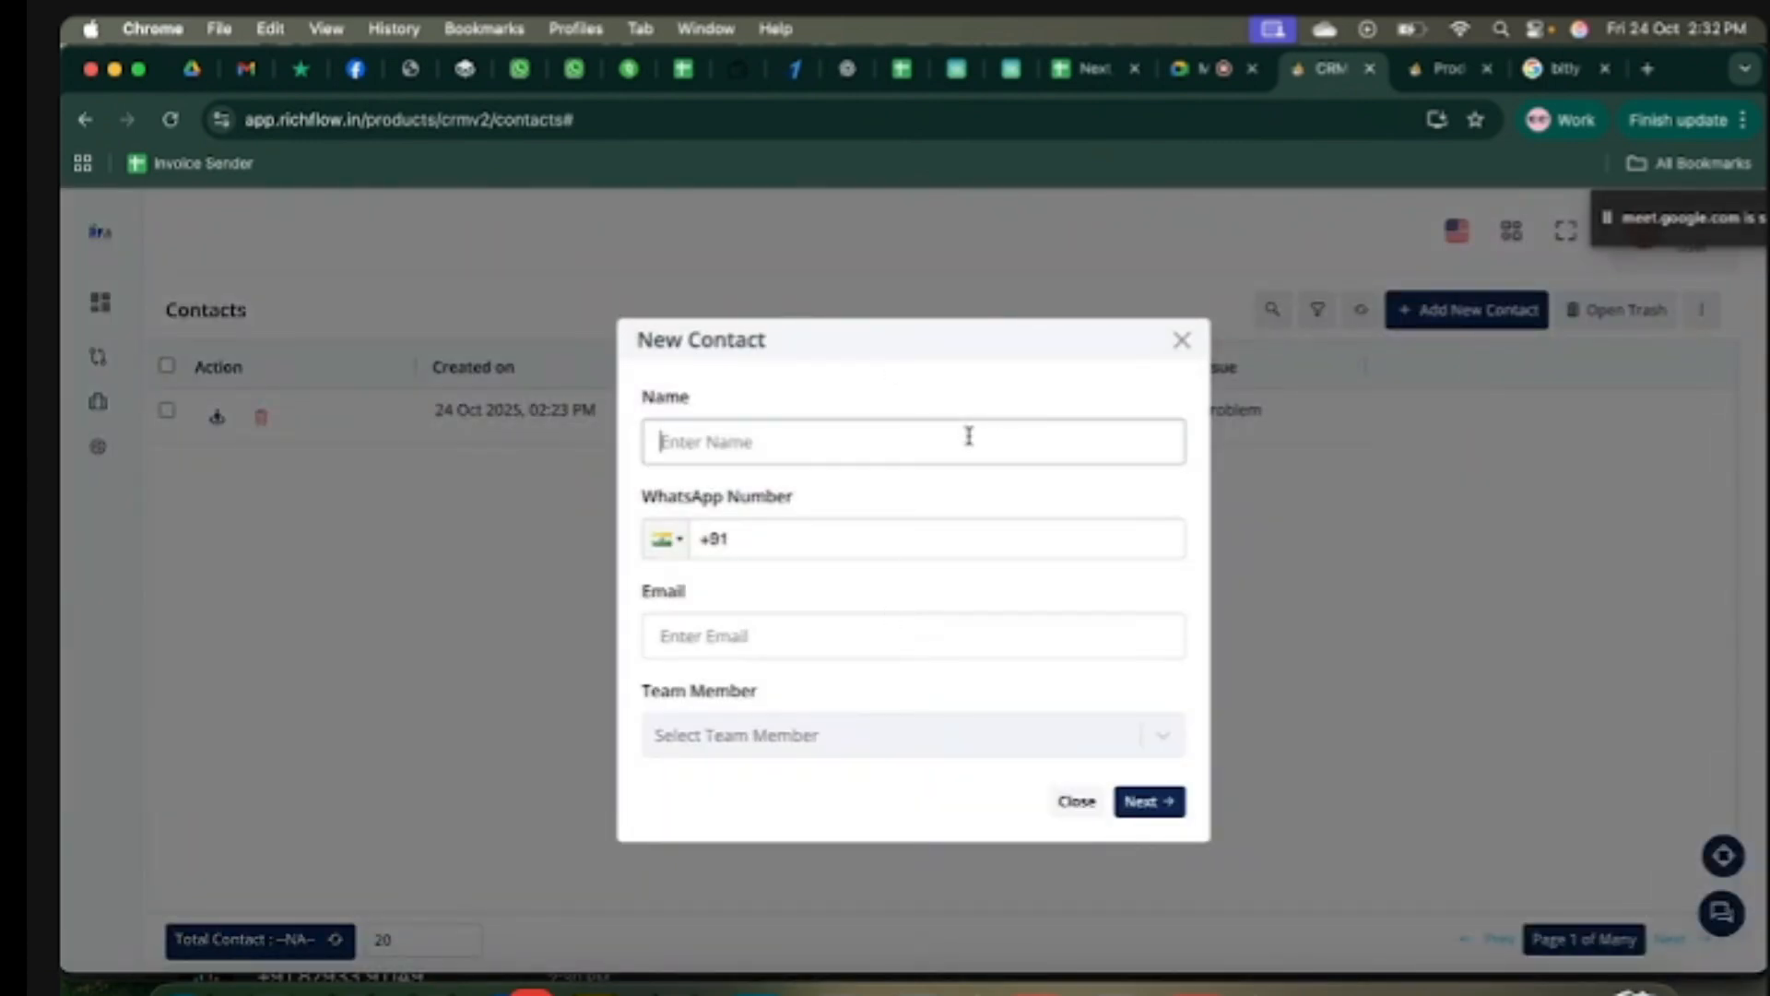
click(972, 538)
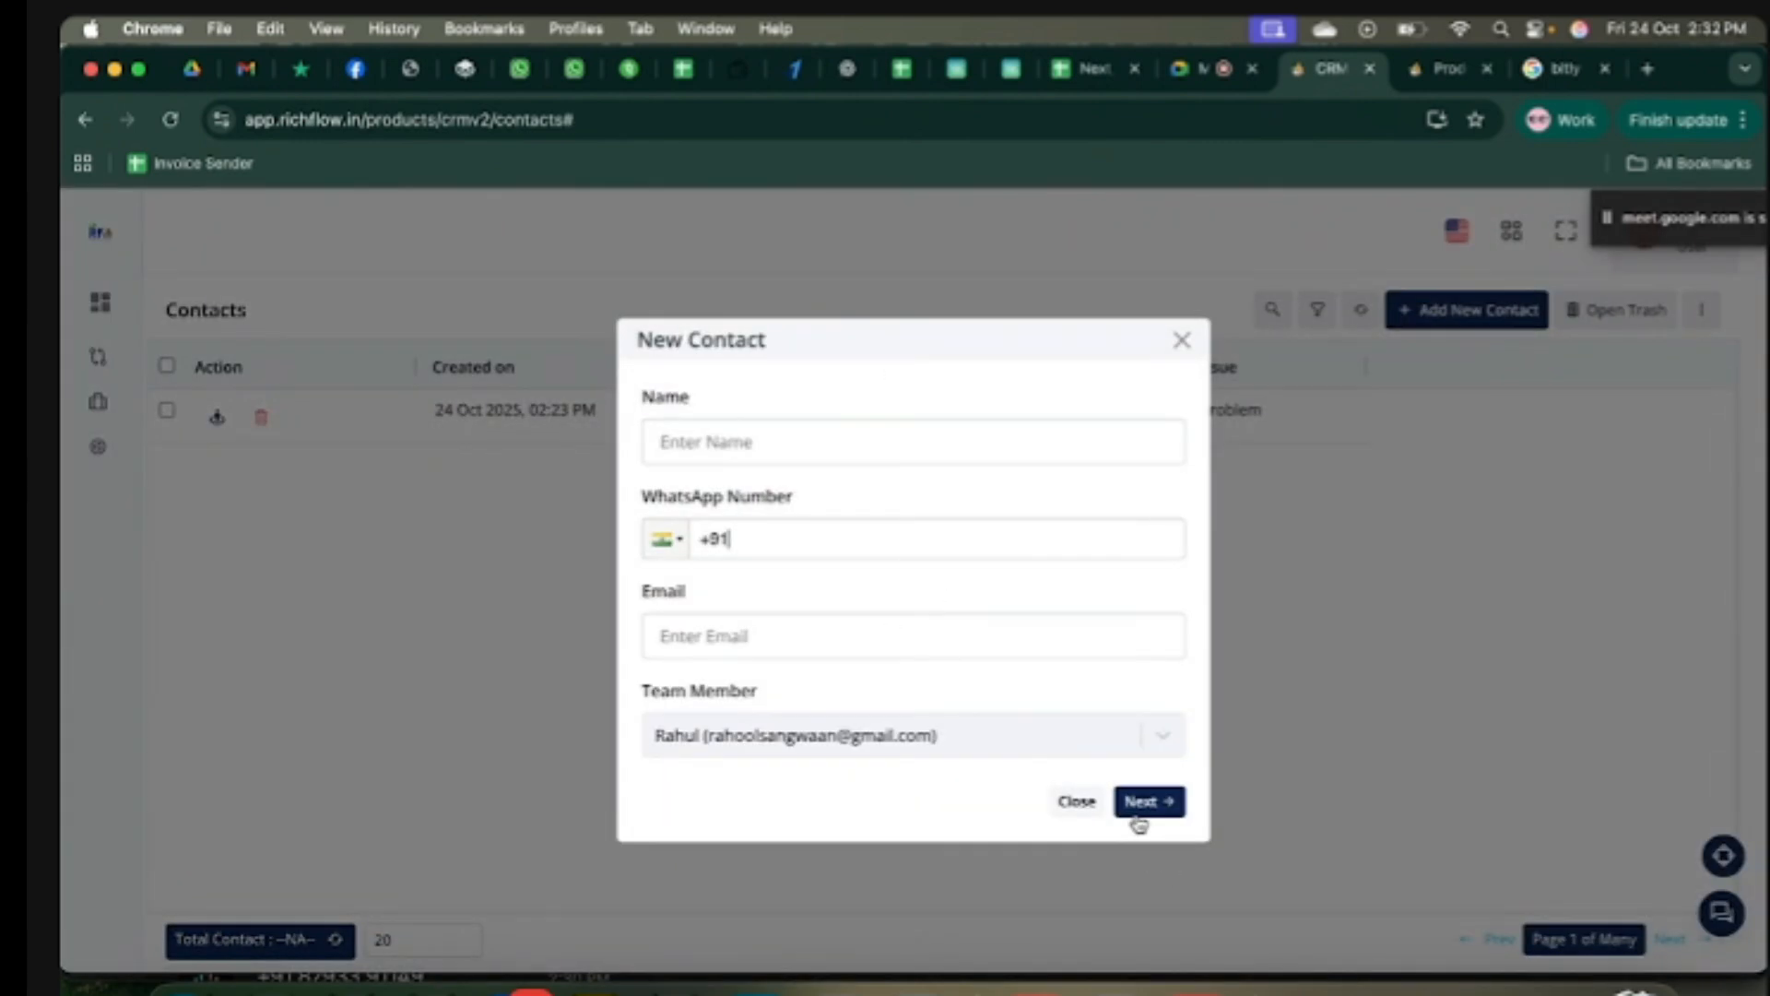
click(1182, 341)
click(1498, 308)
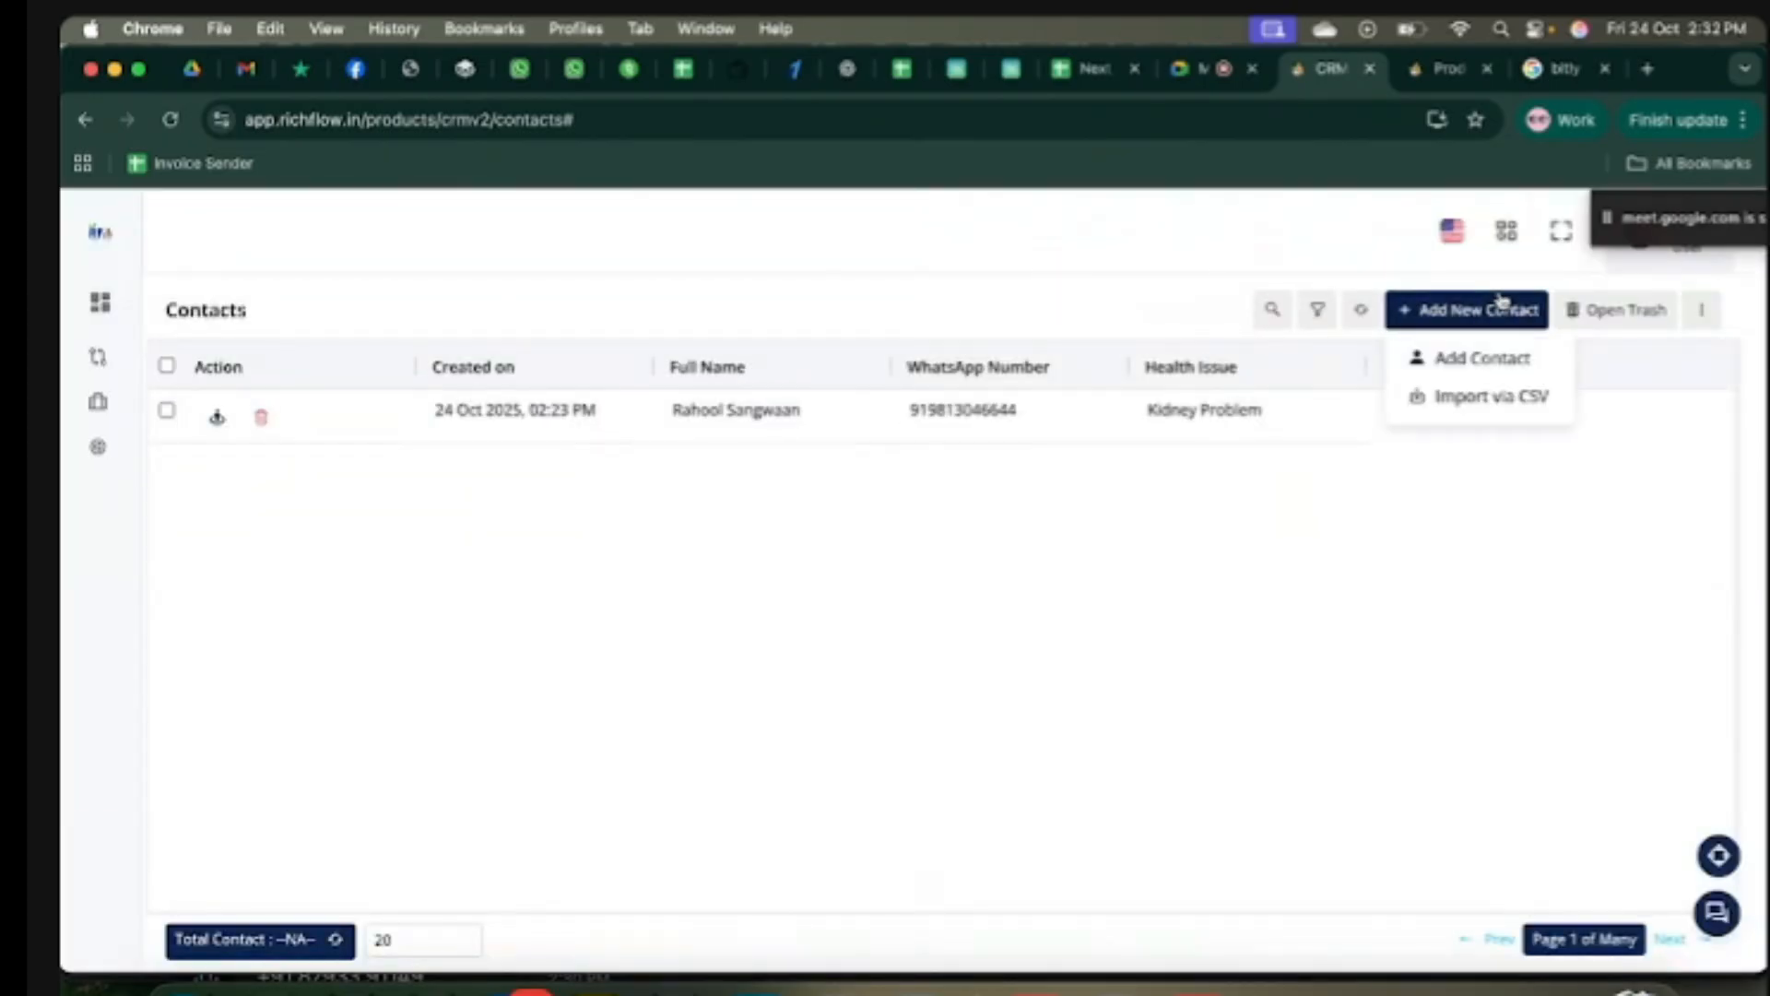
click(1488, 398)
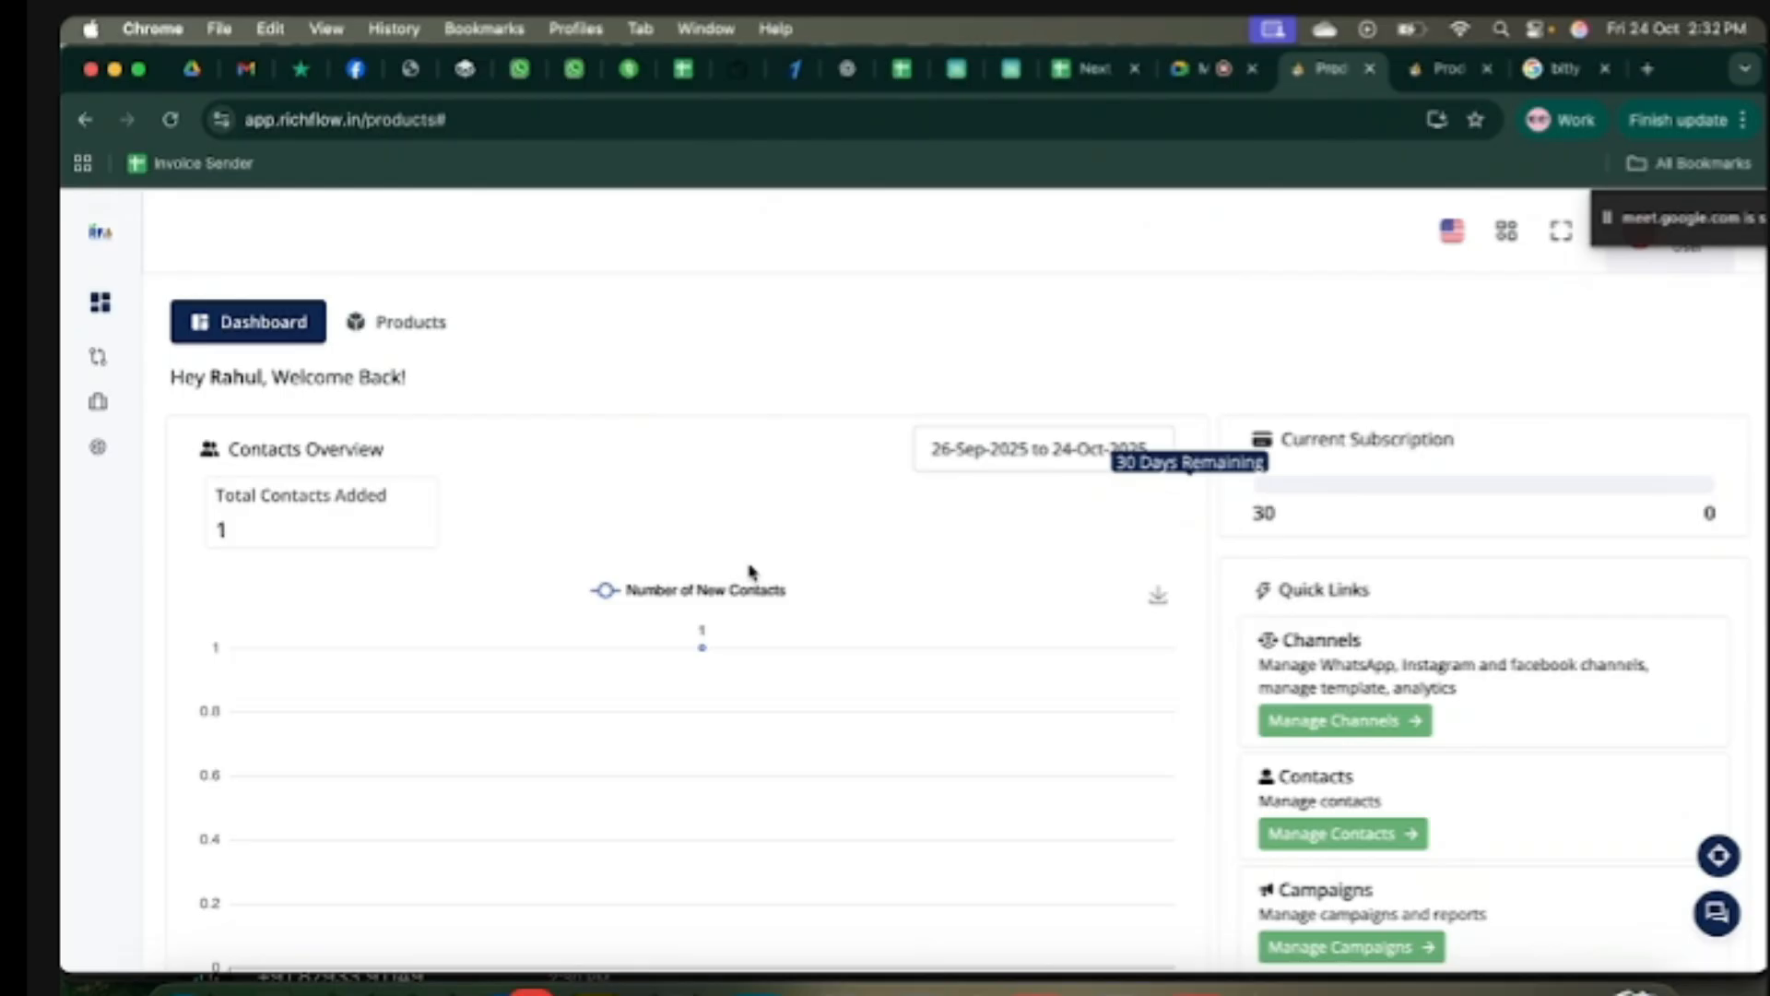
Step: Create a blank Google Sheet with name and Number headers and one contact's name and phone number
click(1649, 69)
text(sheet.new)
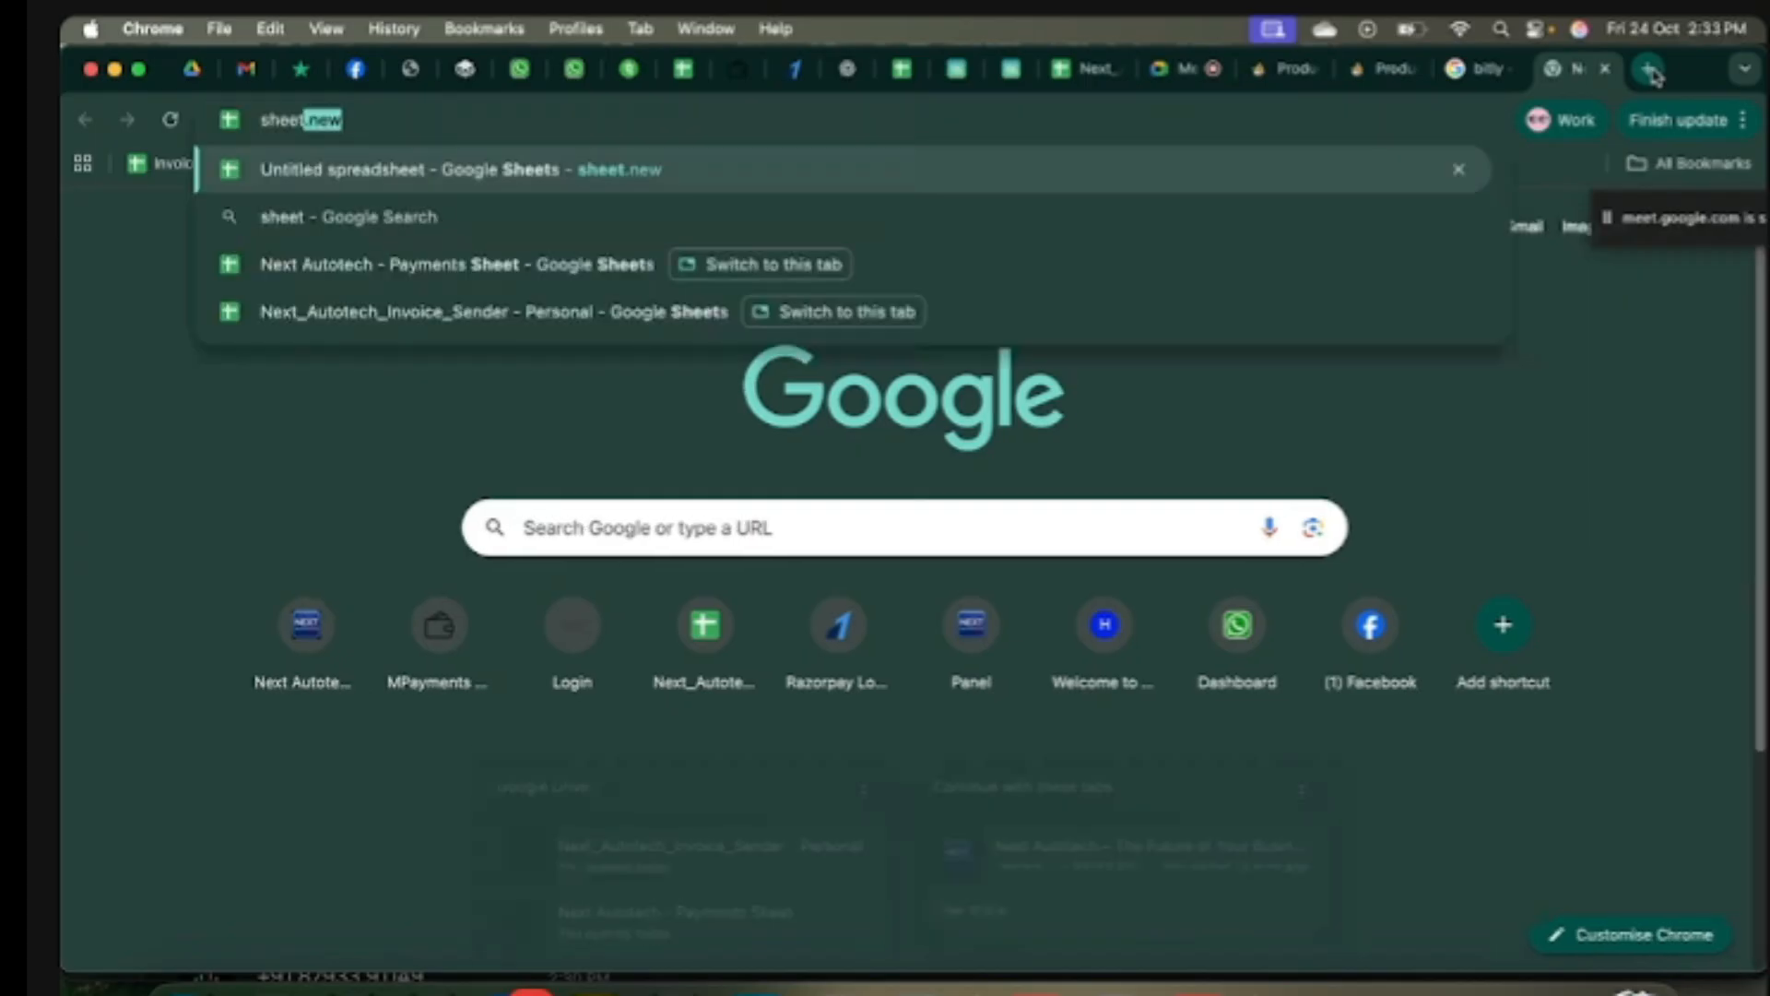
key(Return)
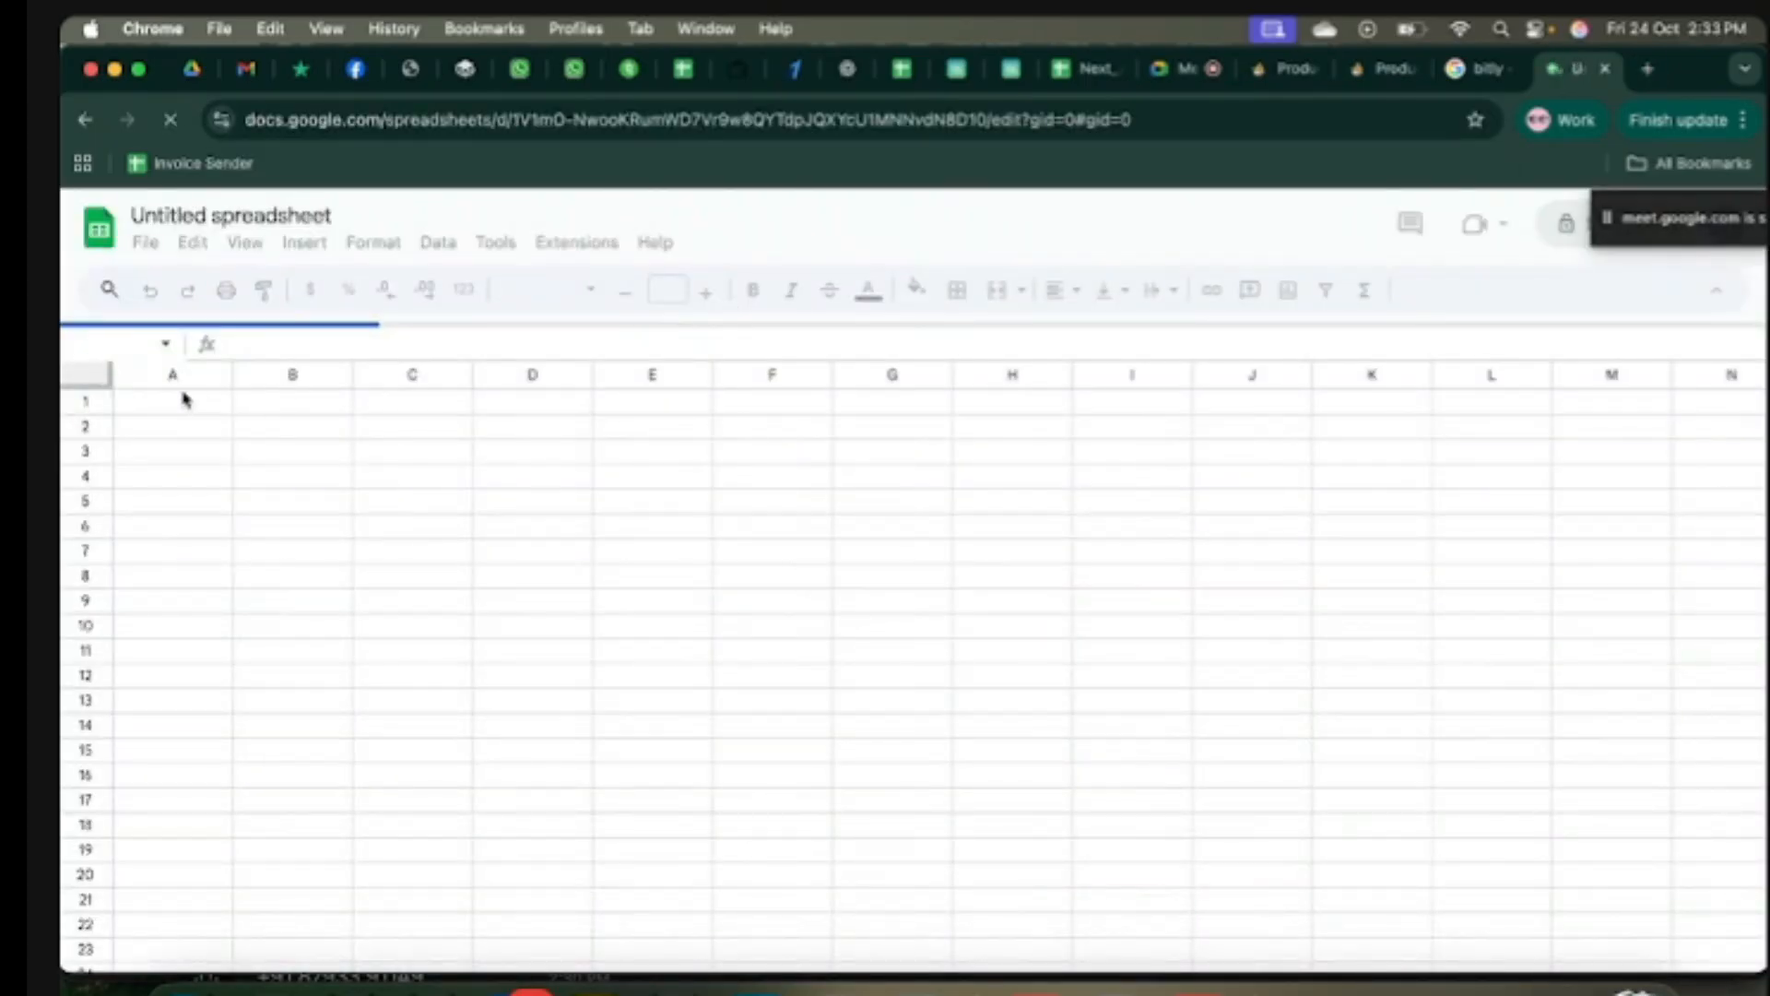
key(alt+Tab)
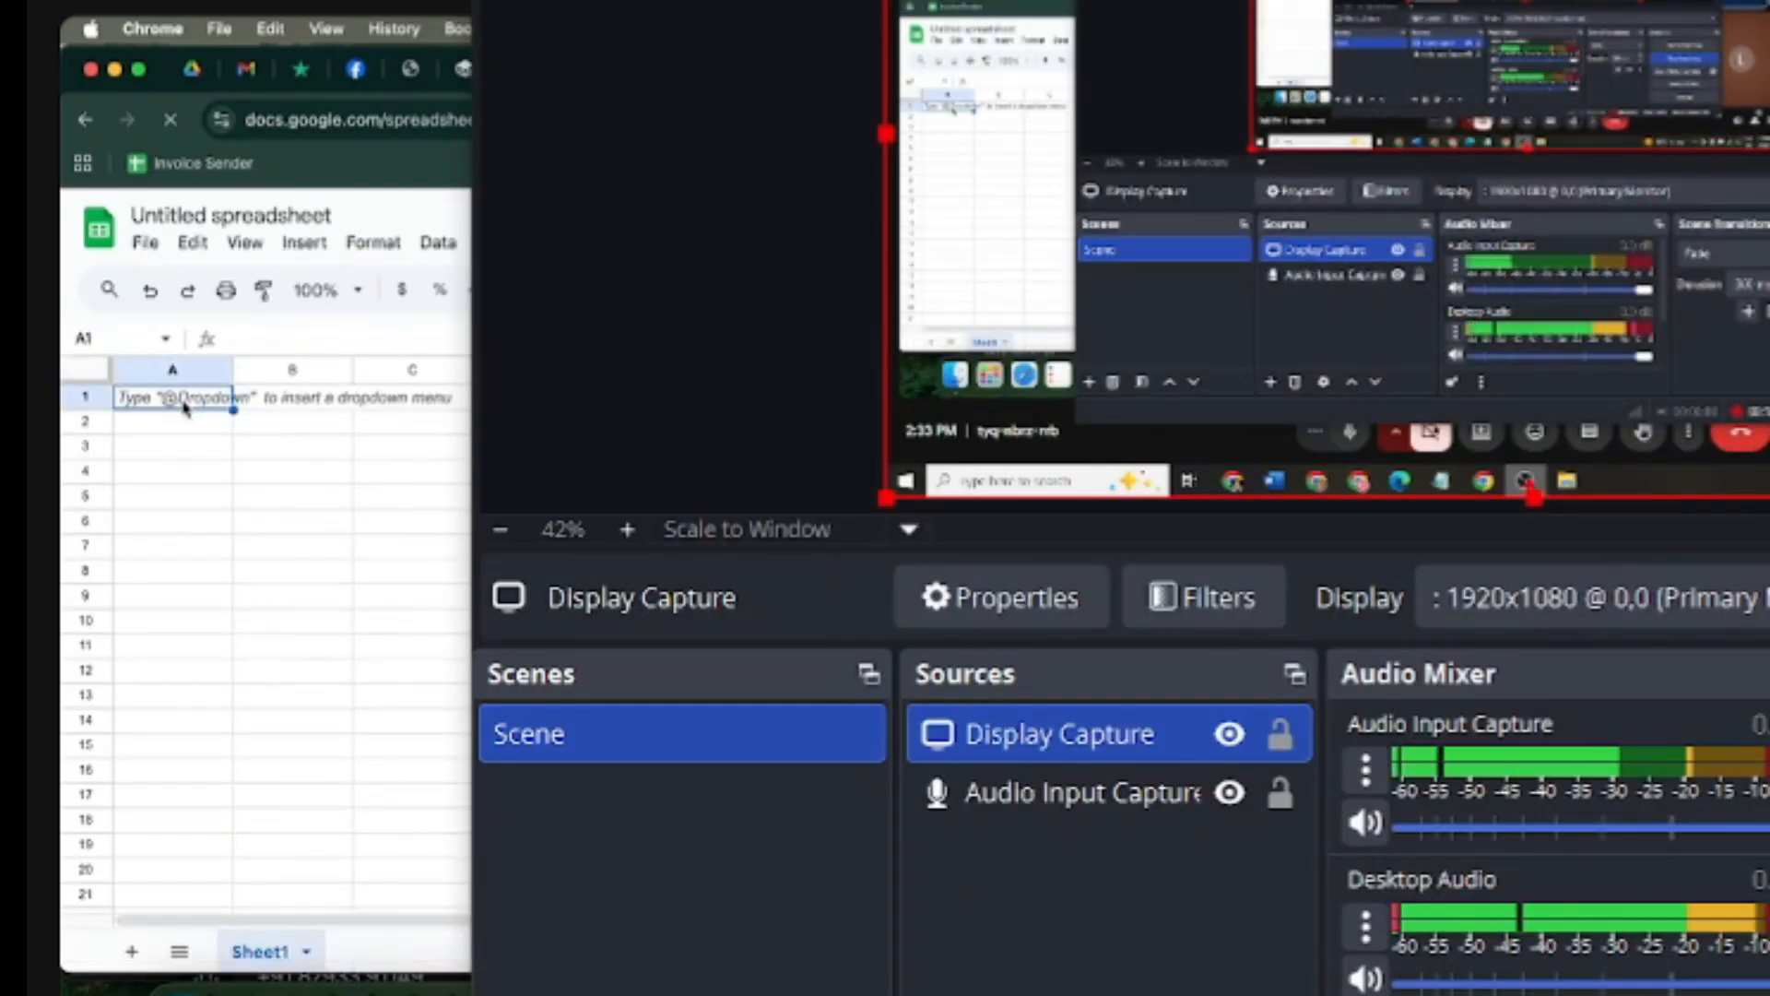
text(name)
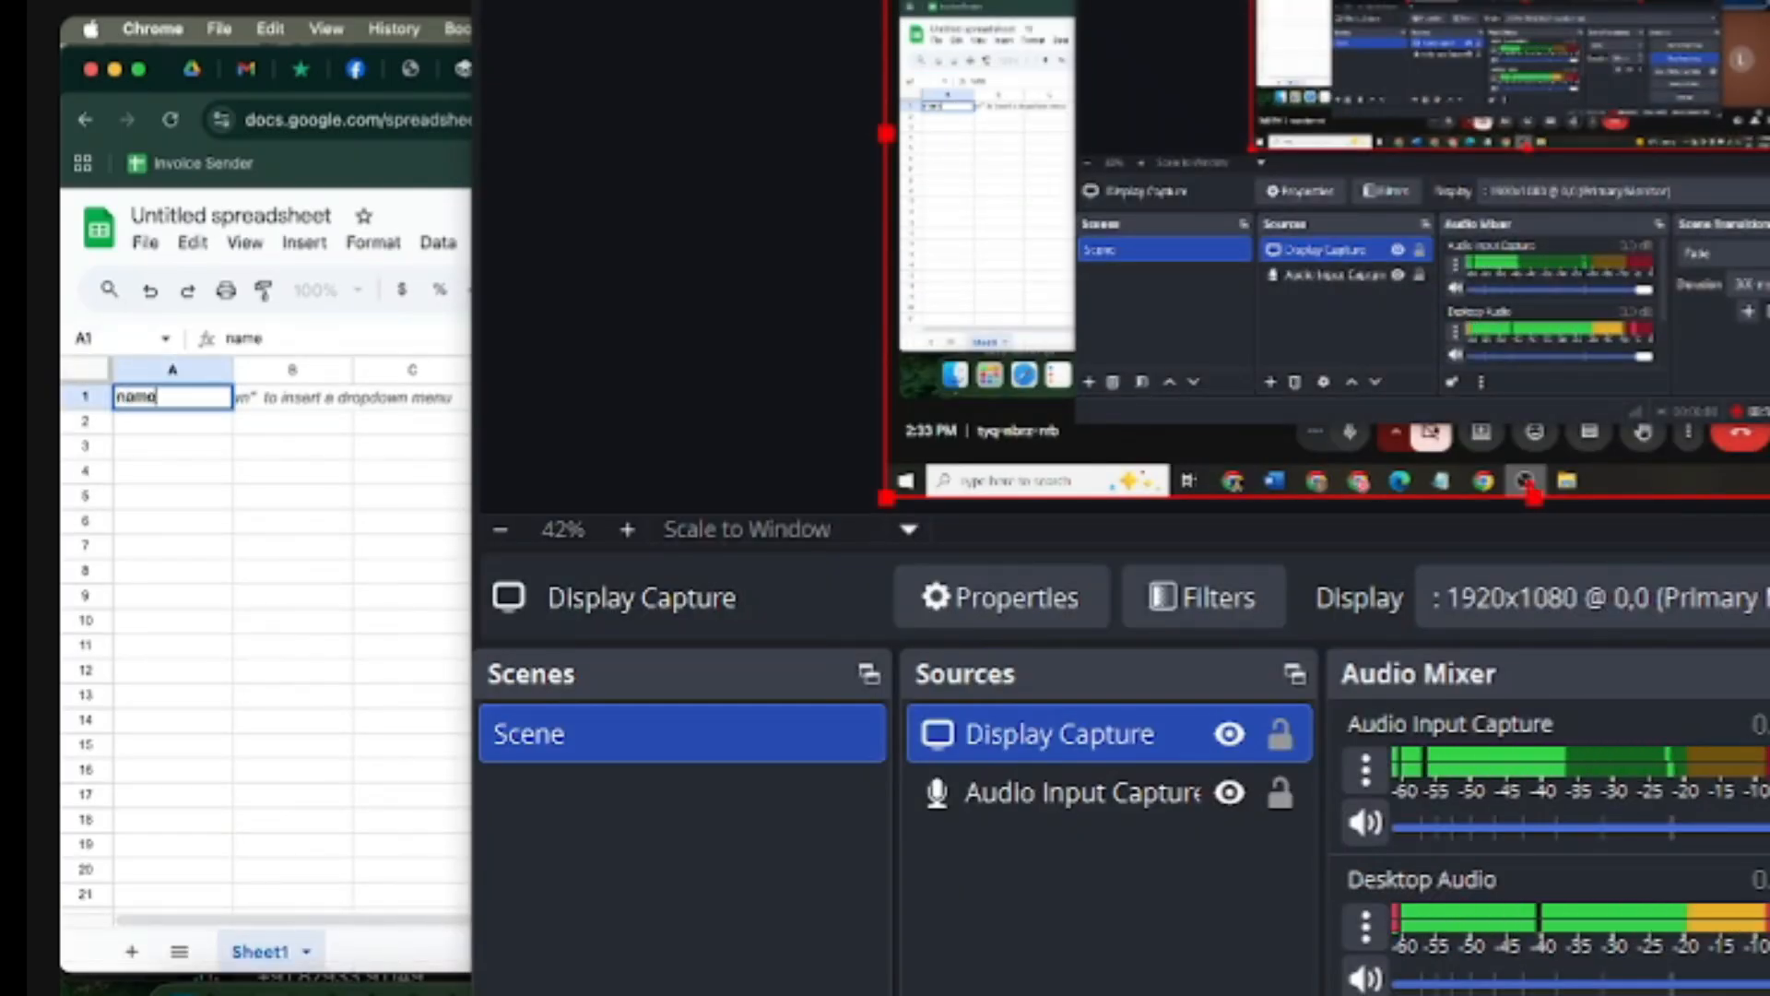
key(Tab)
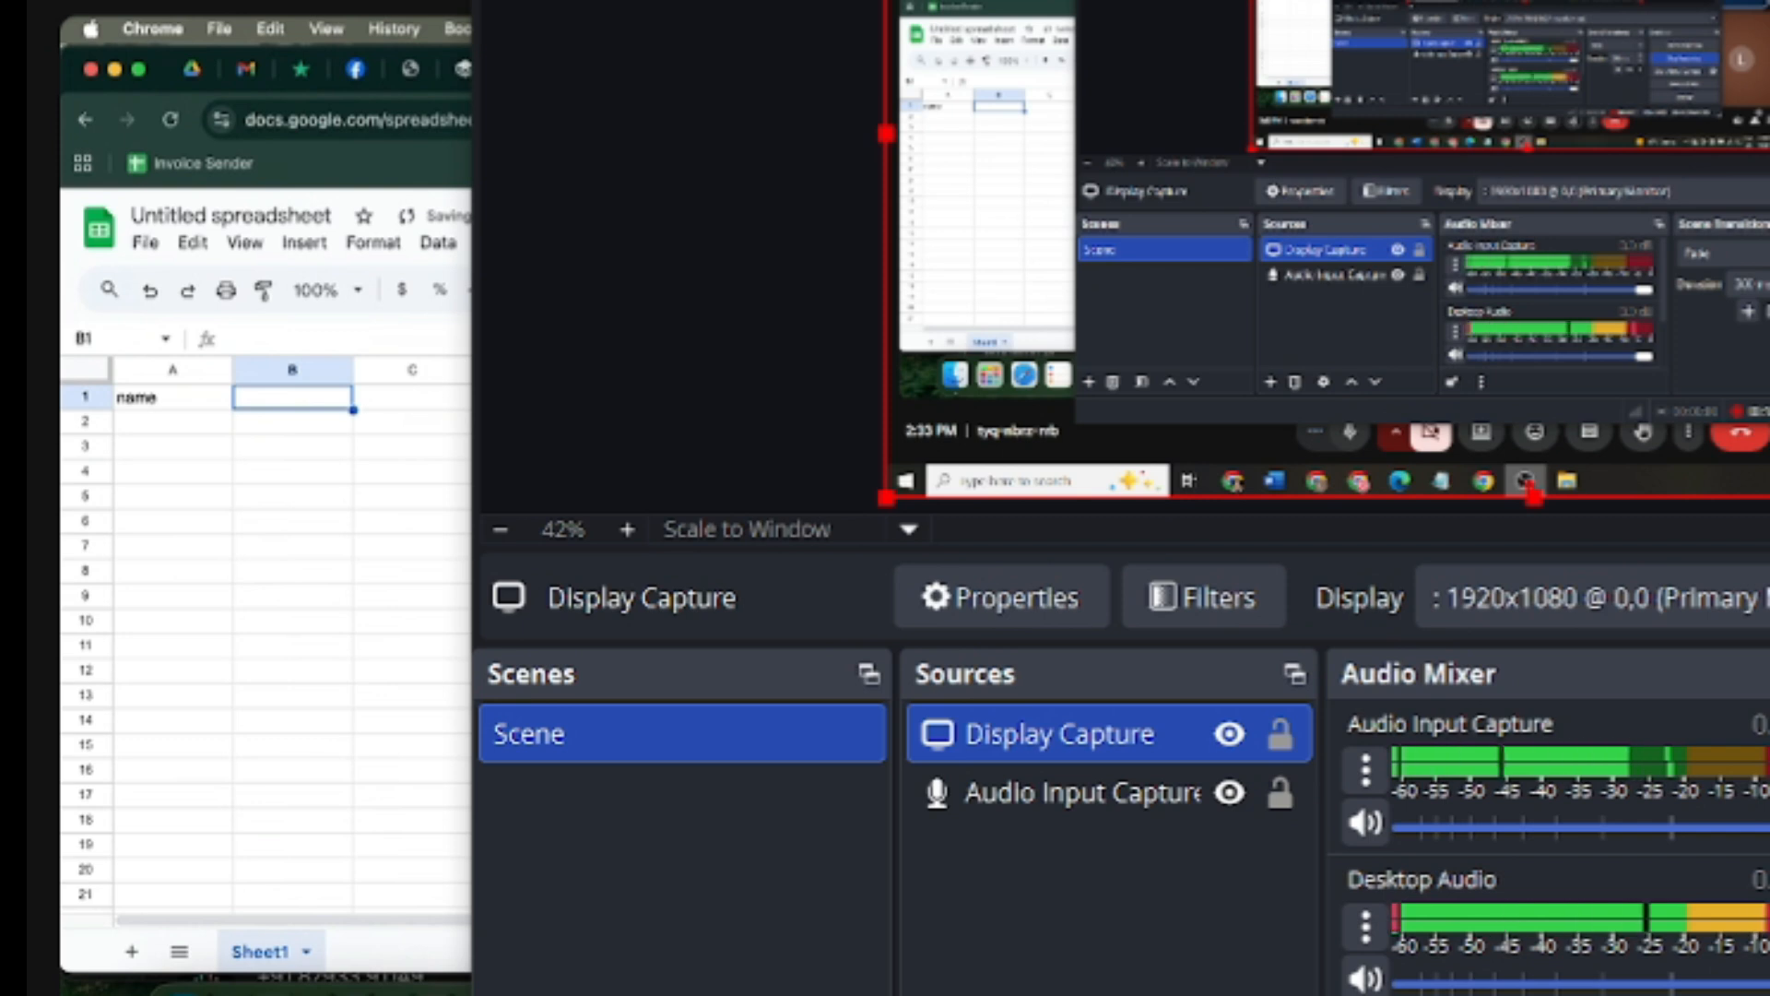
text(Number)
key(Return)
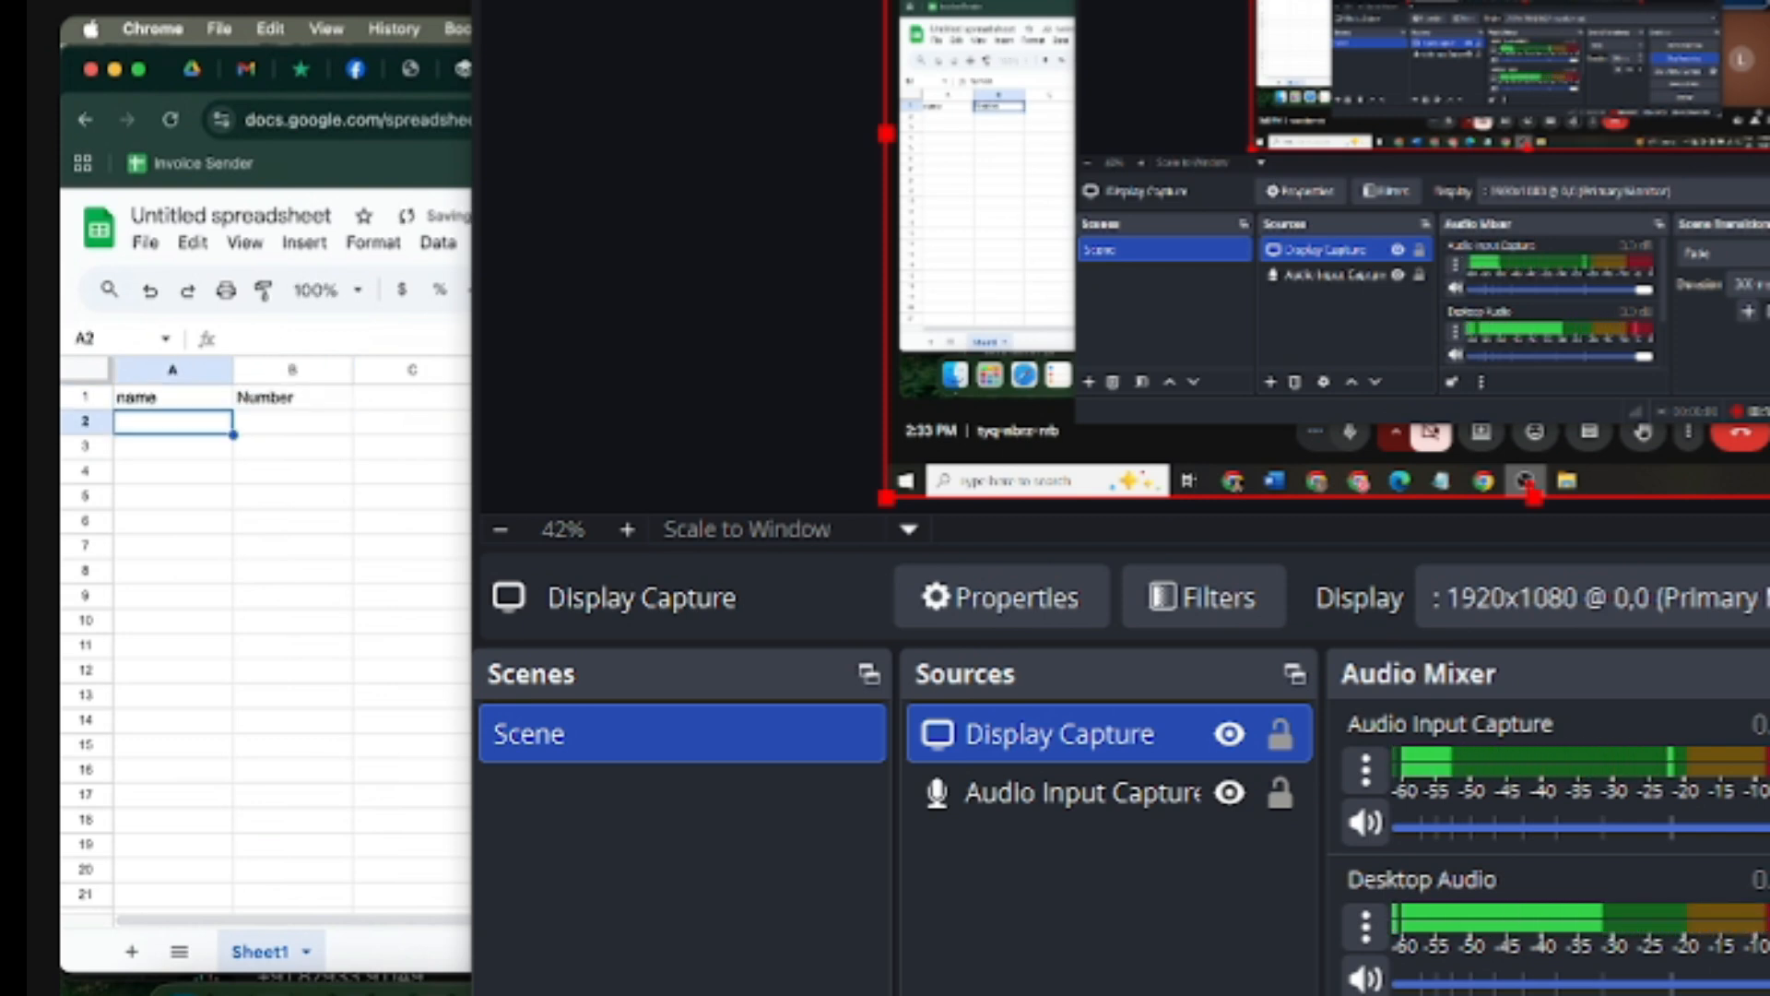
text(Naveen)
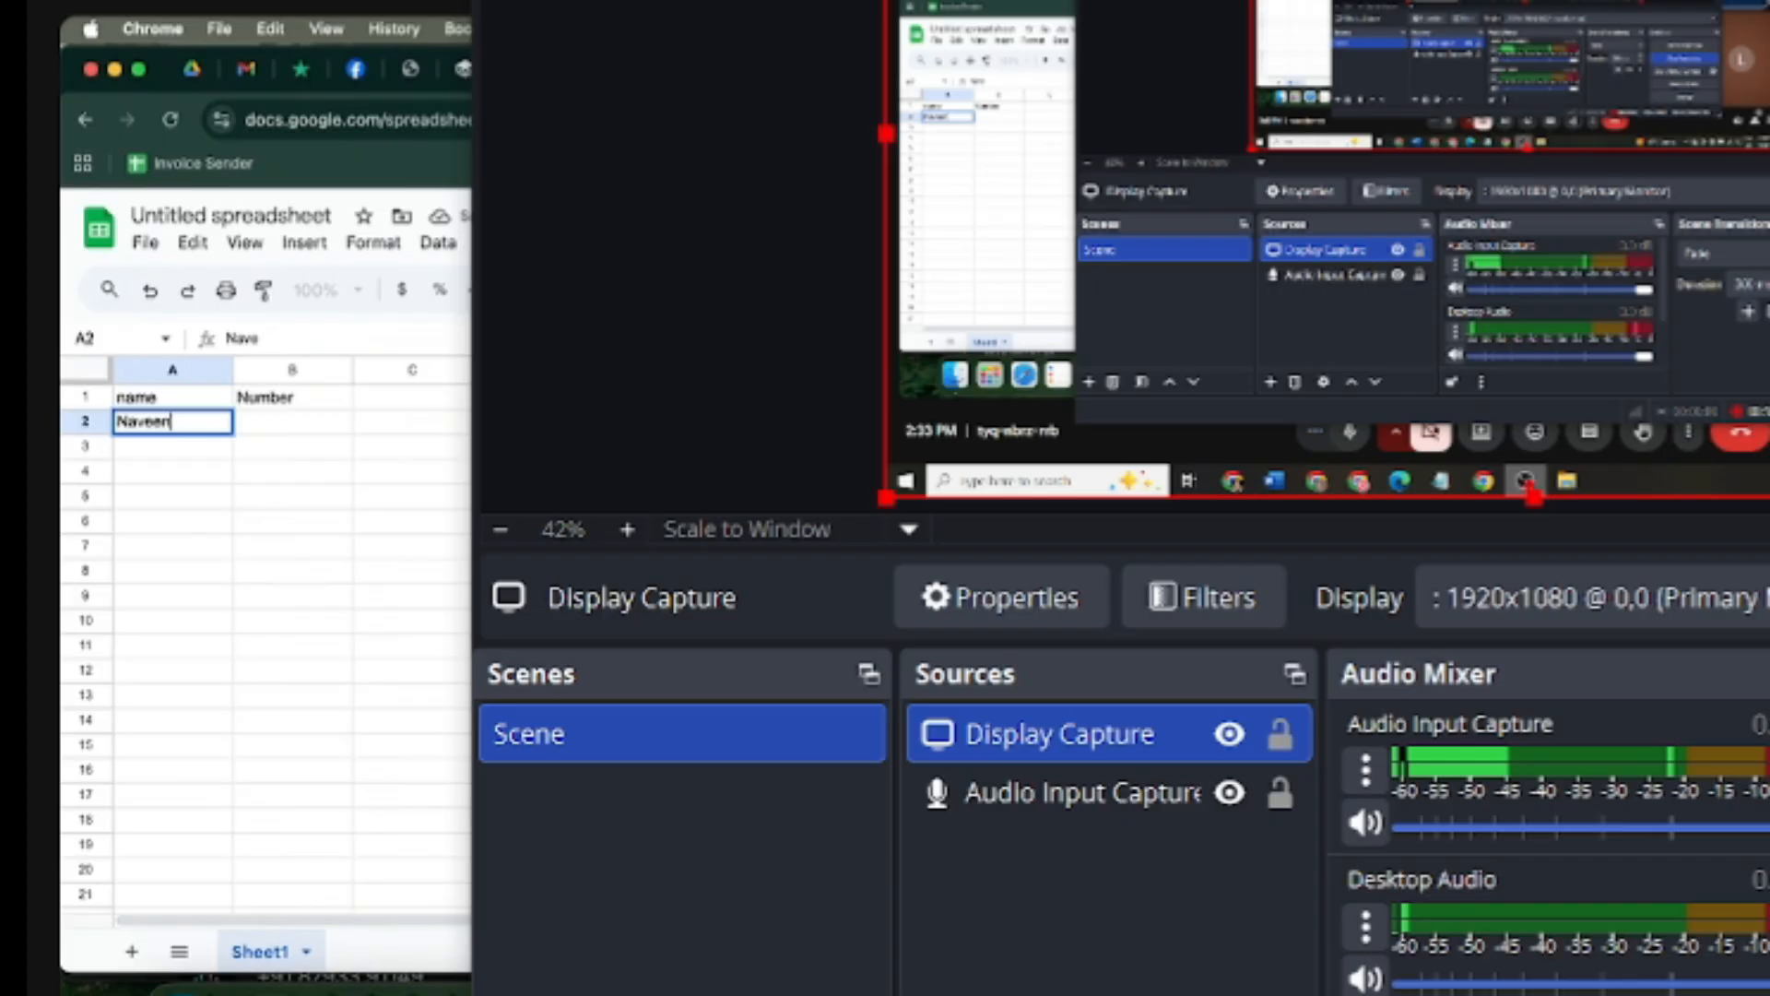
key(Tab)
text(91)
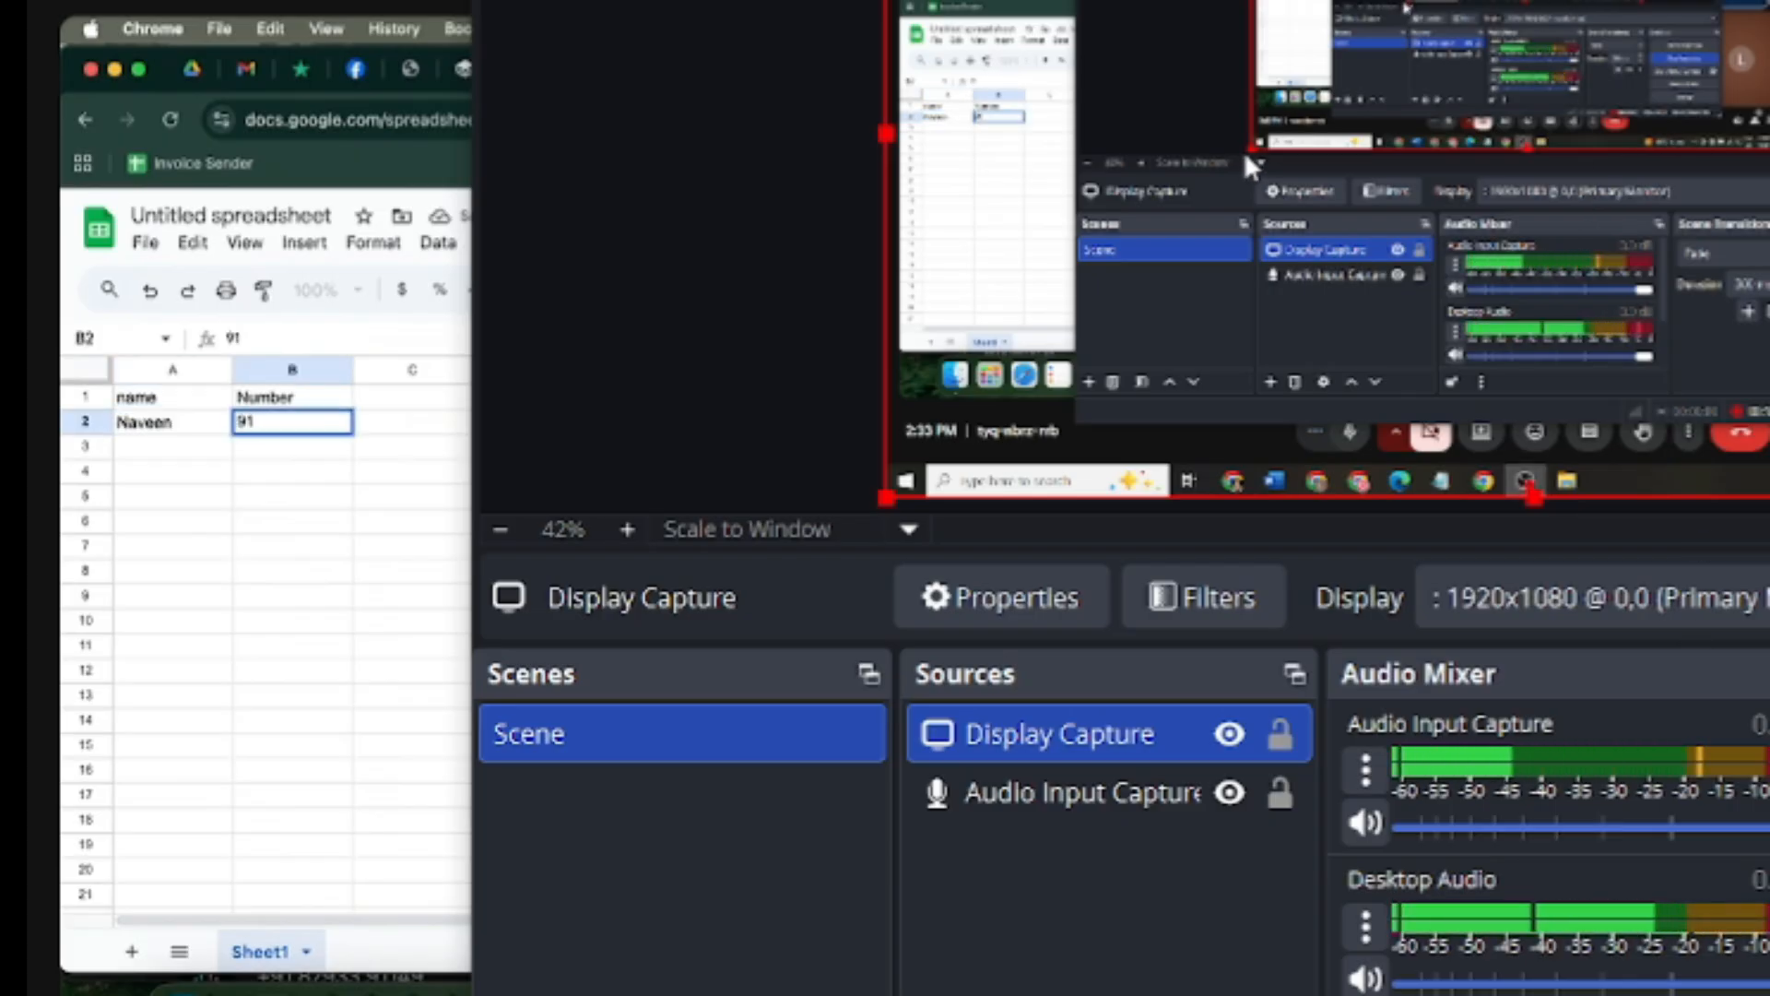
text(12345678)
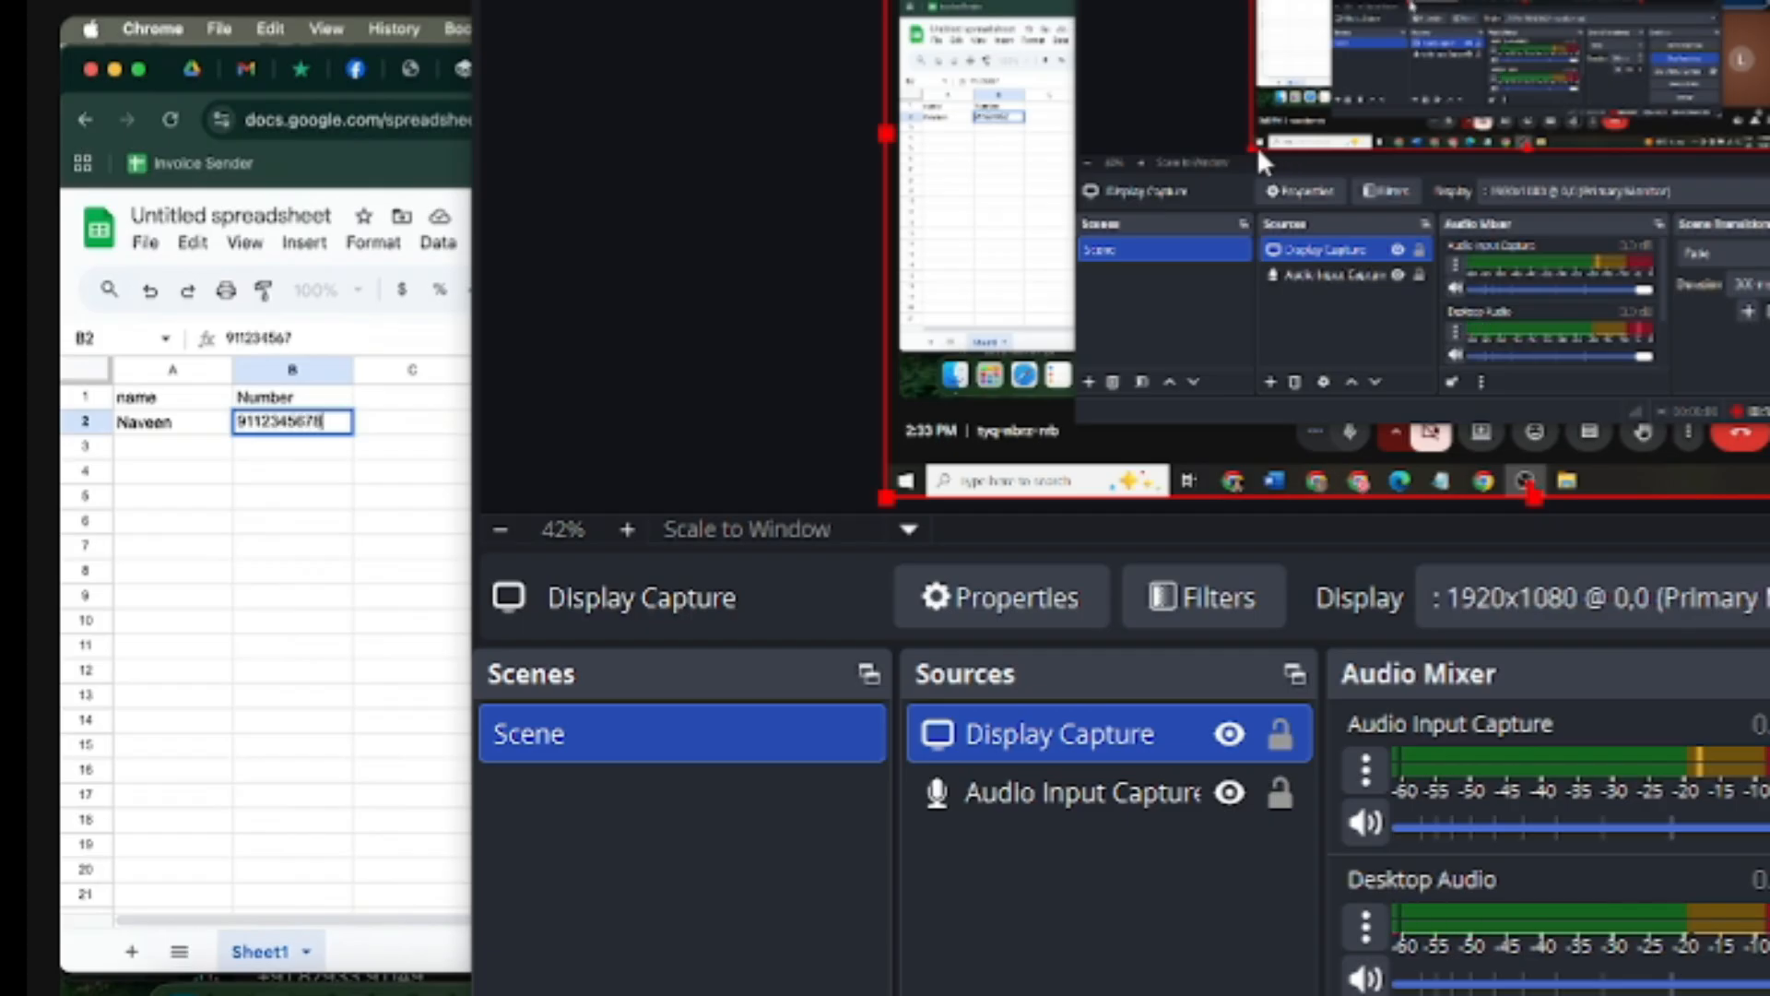
text(90)
key(Return)
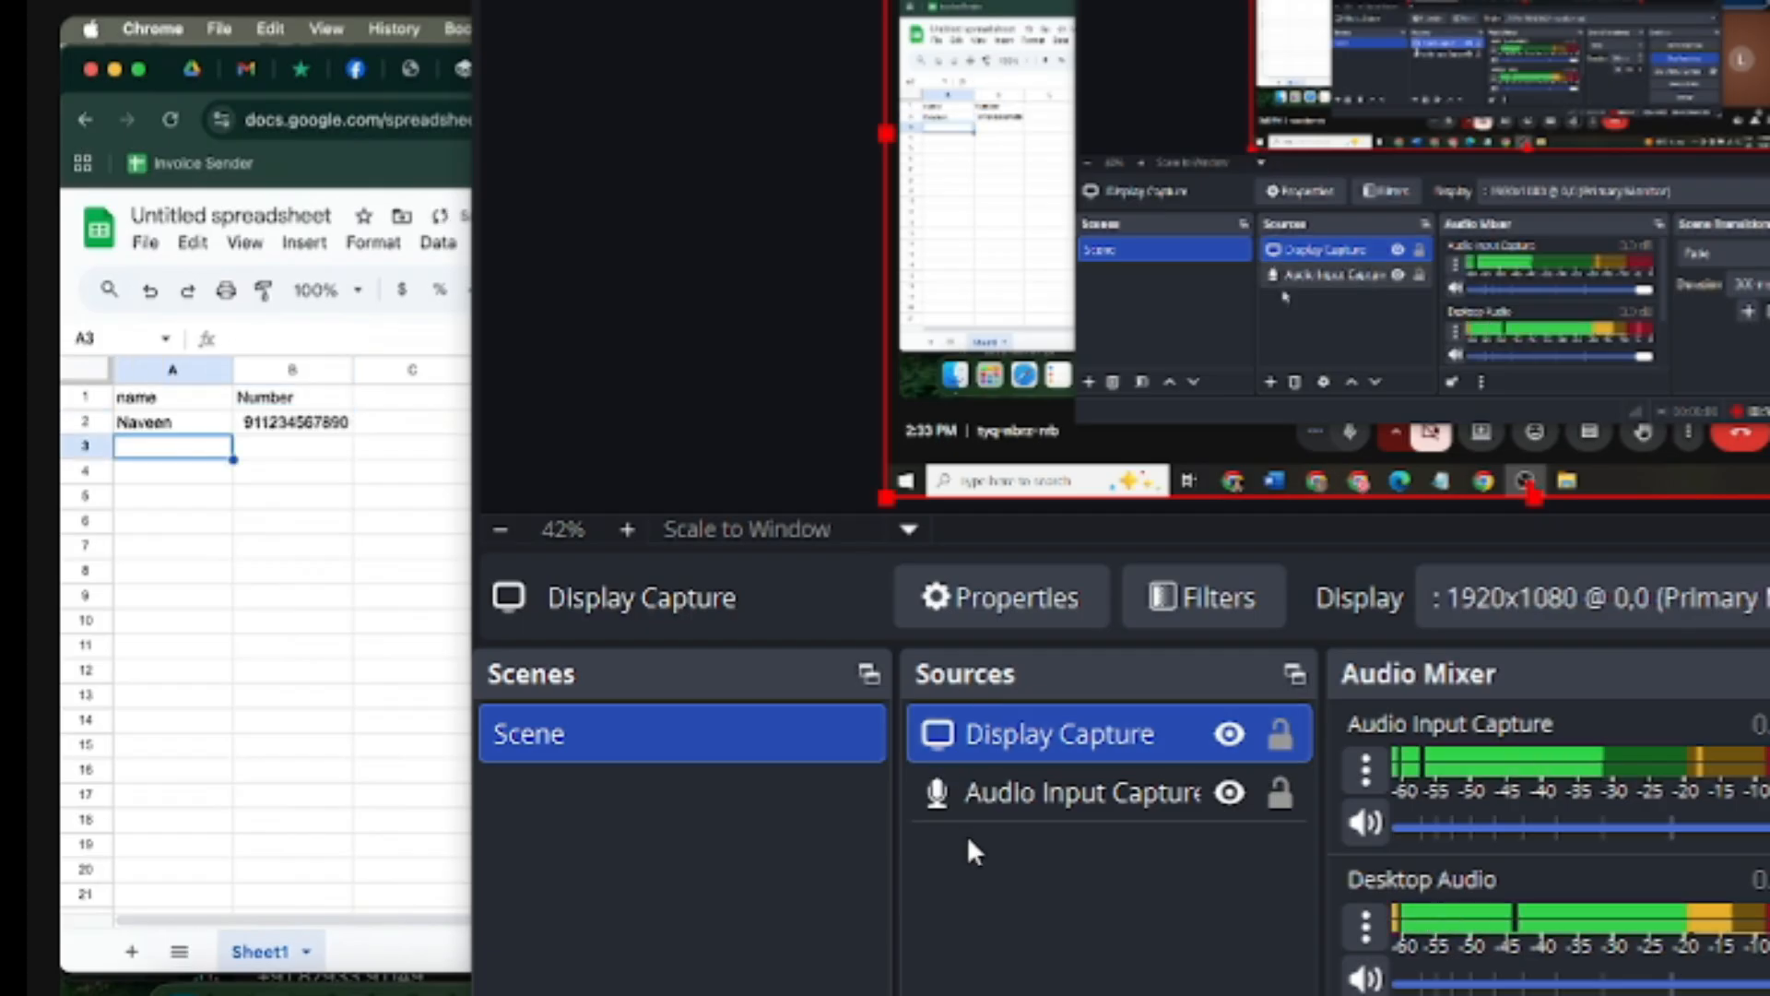
Step: Add a Tag column with Rohtak in C2, then fill row 2 down through row 11
click(1029, 799)
click(307, 430)
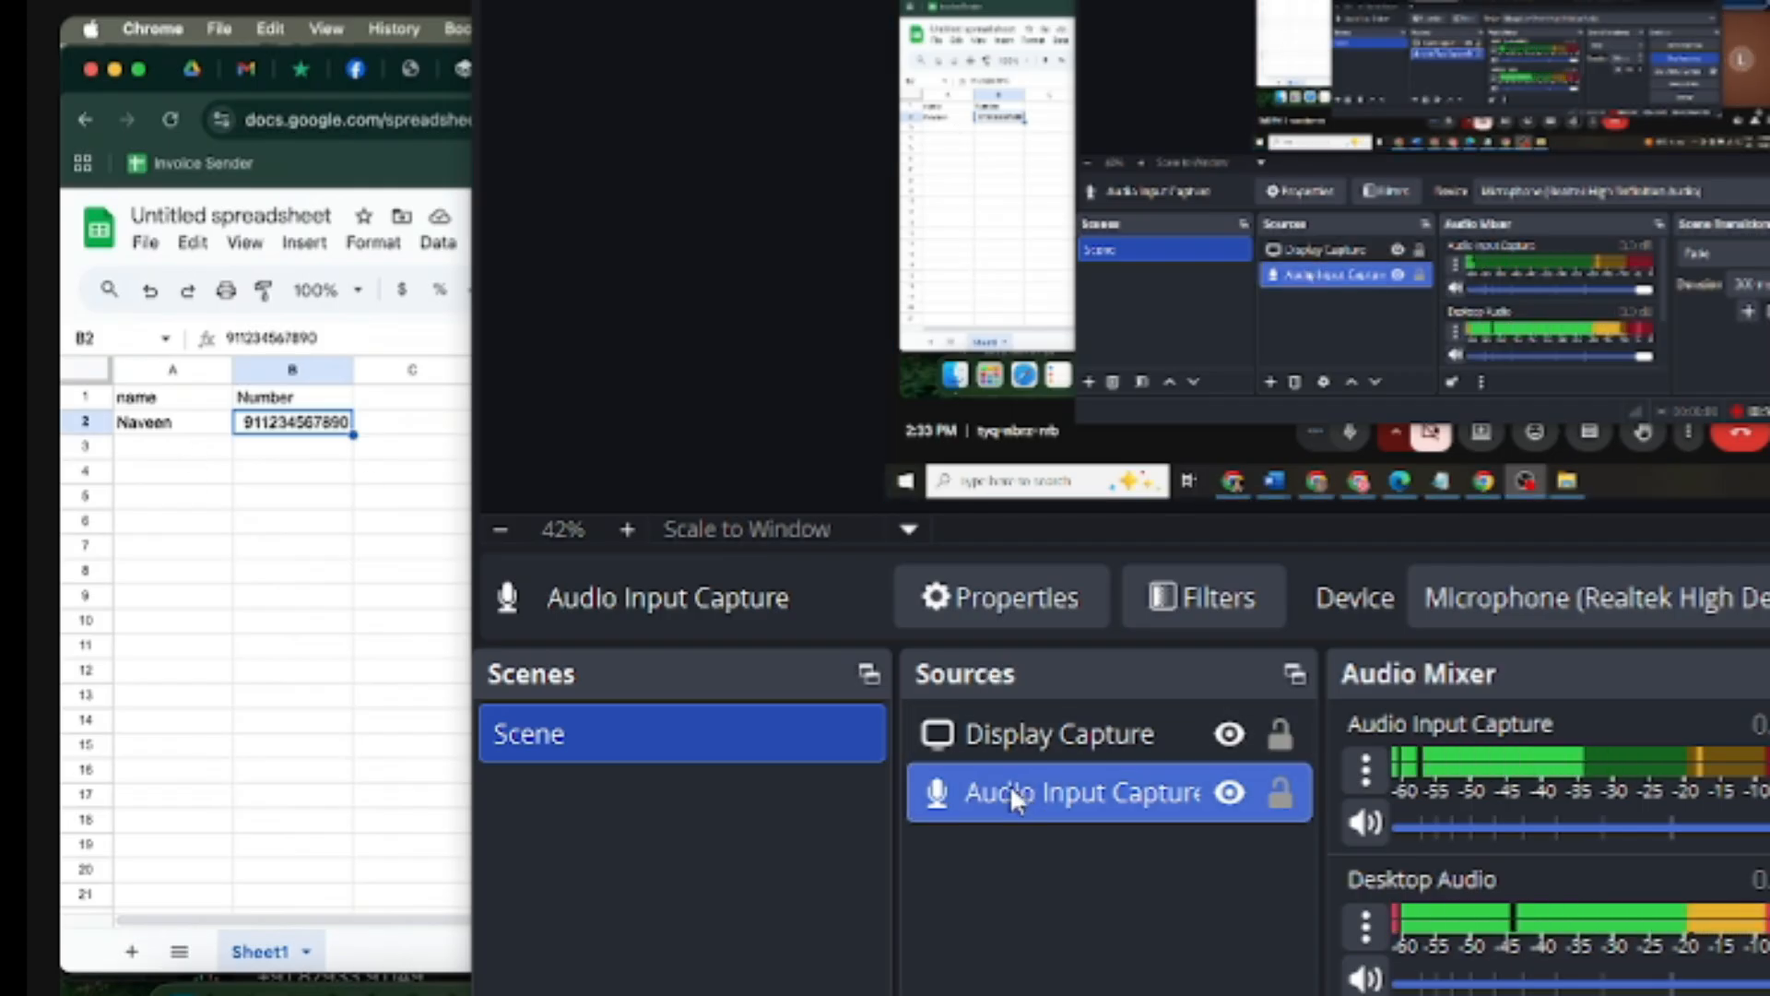
click(1050, 733)
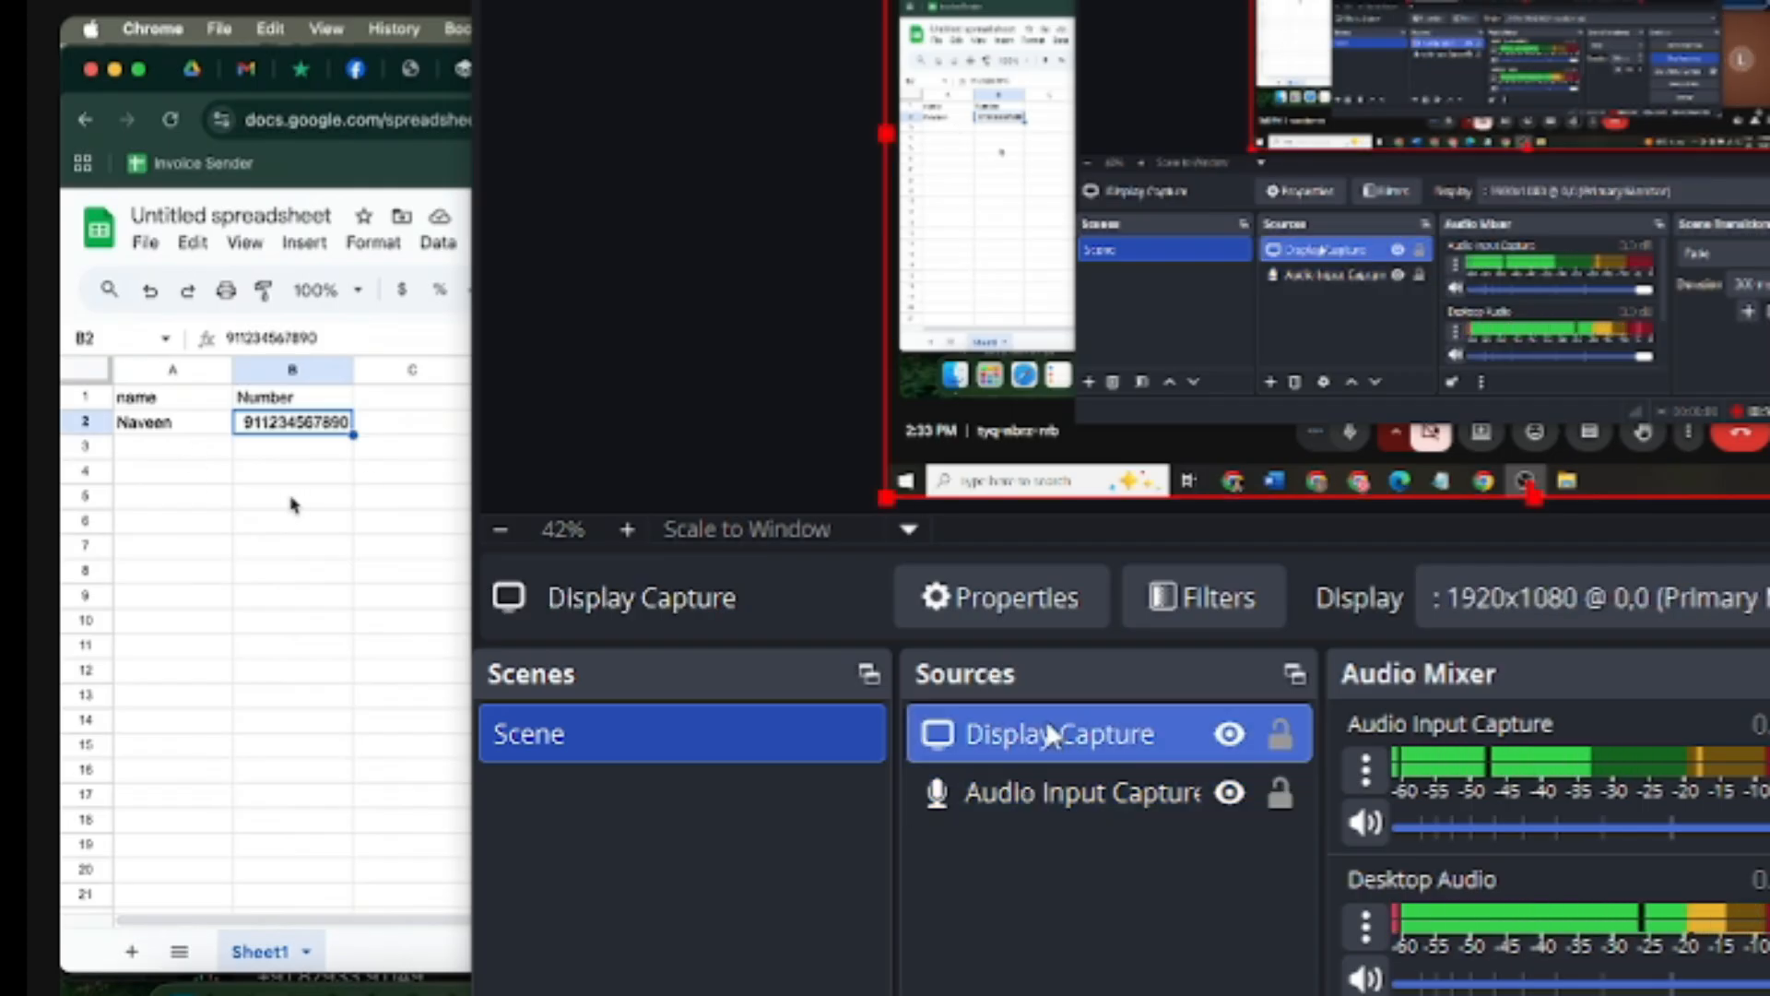
click(420, 395)
text(Tag)
key(Return)
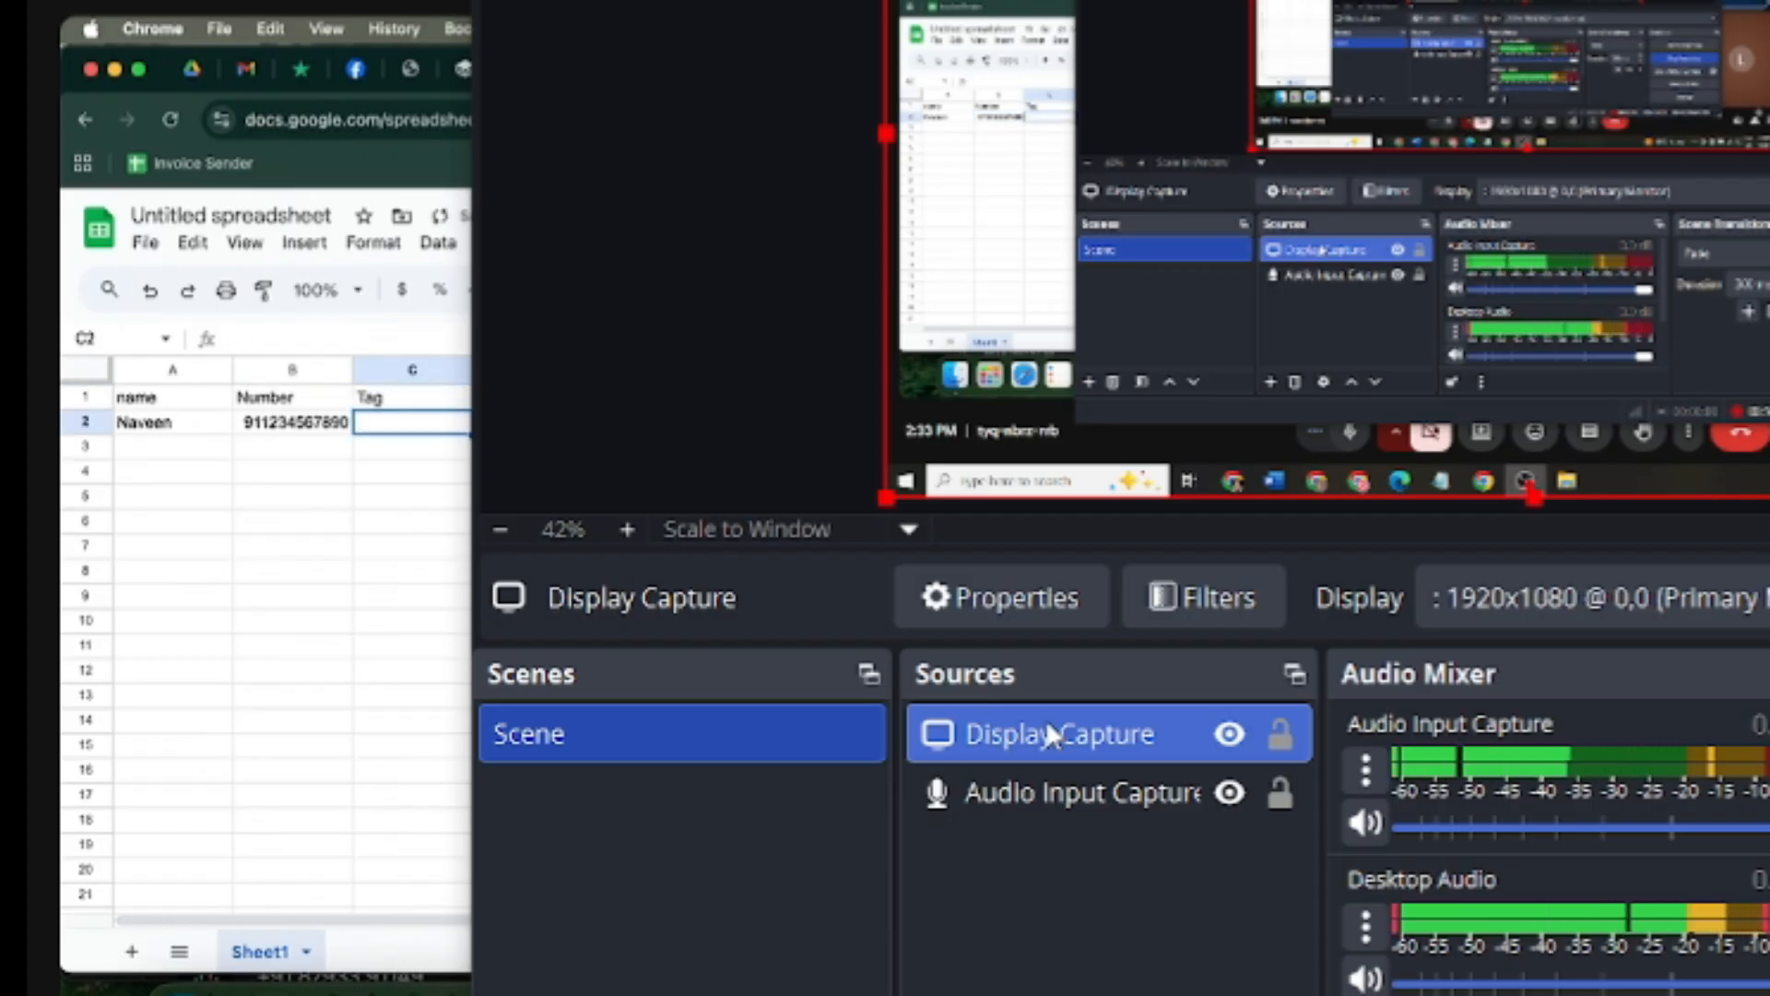
text(R)
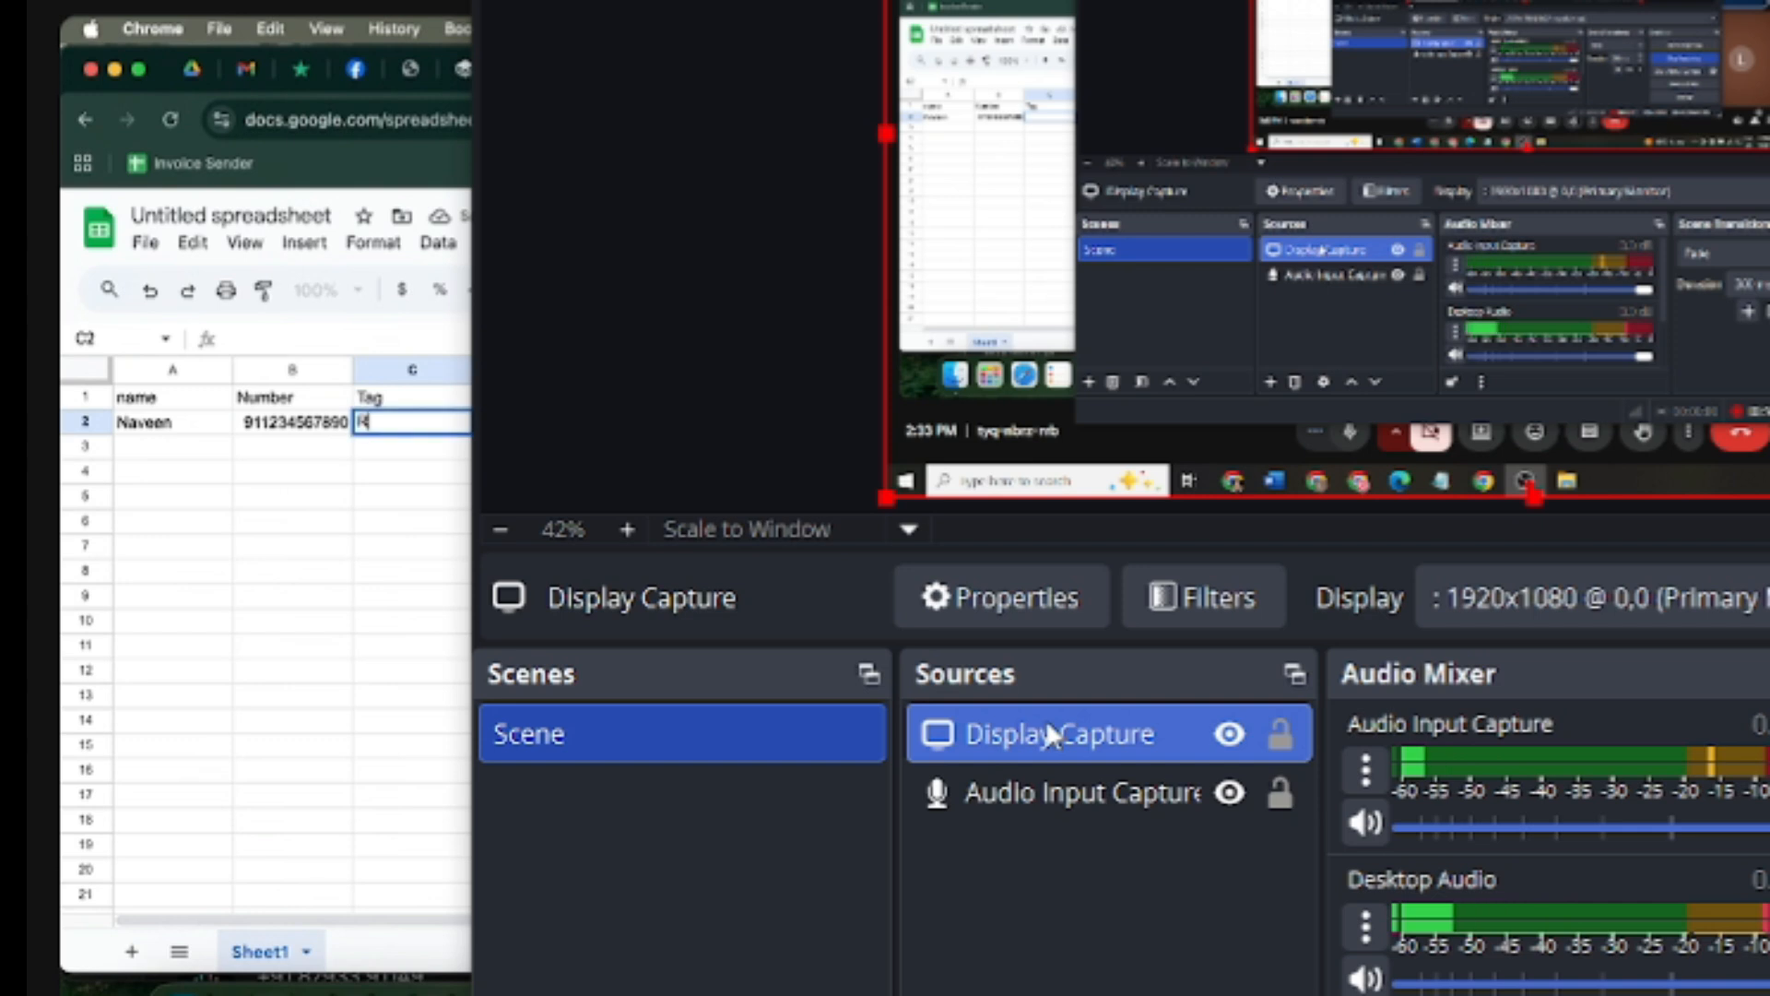
text(oha)
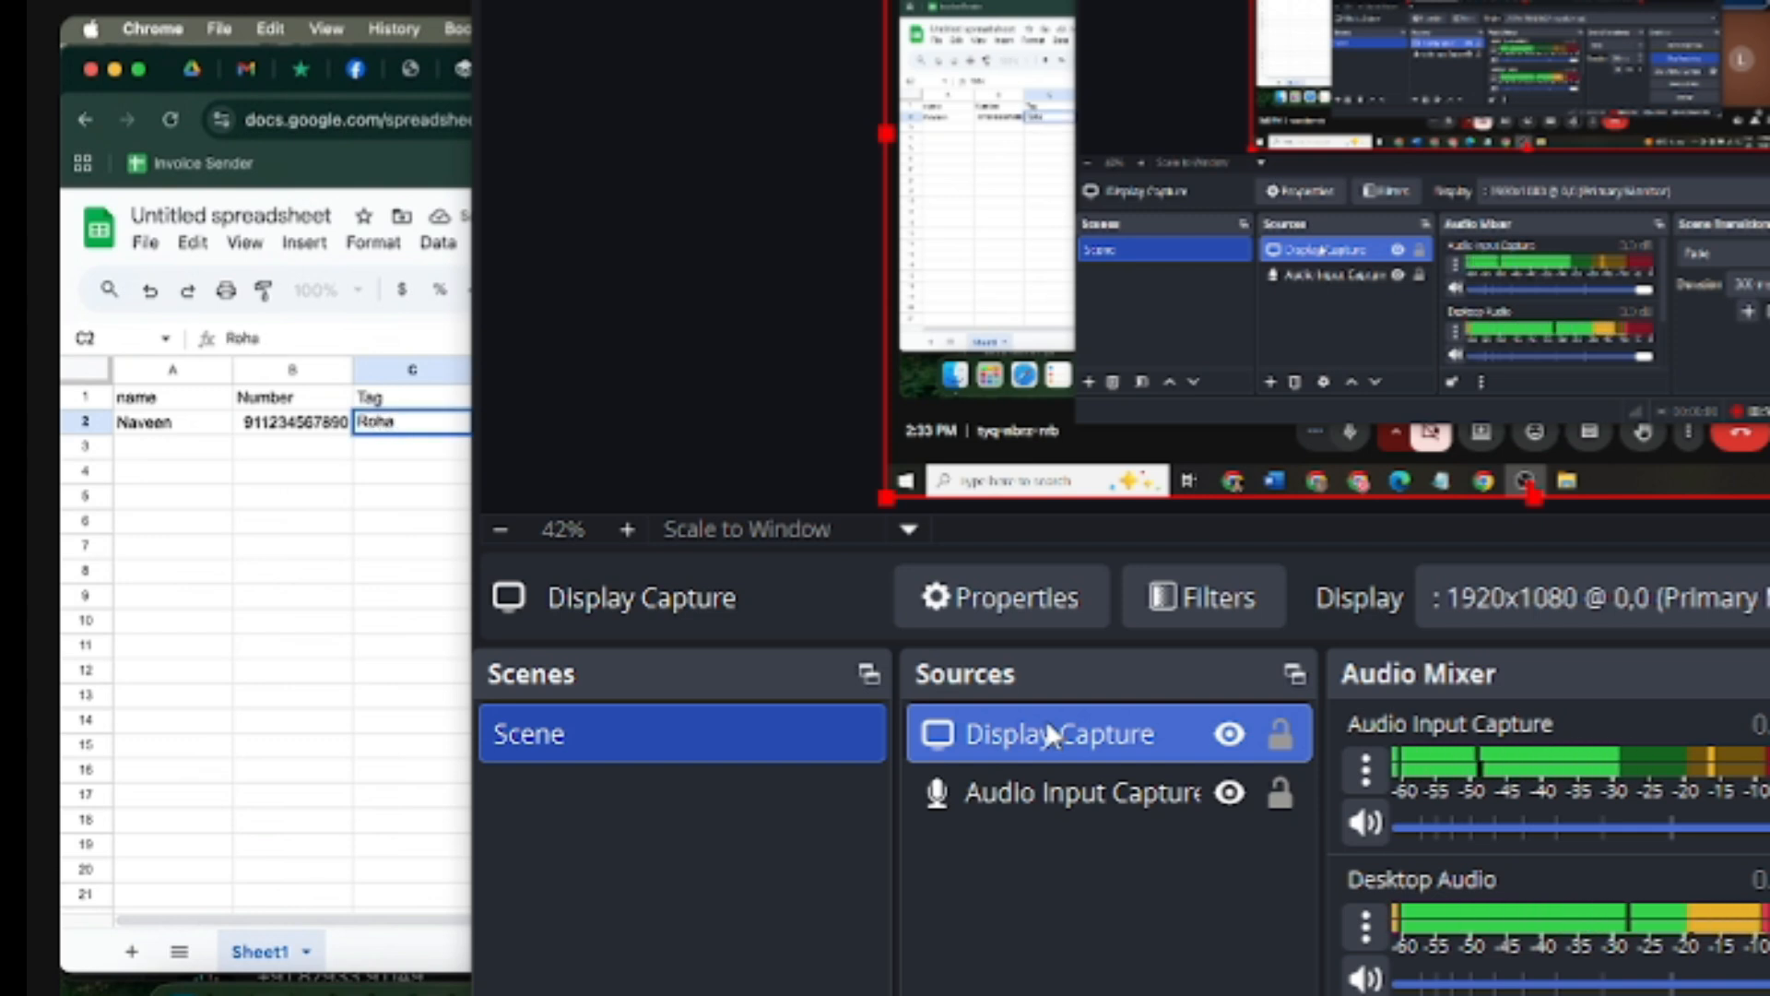
key(BackSpace)
text(tak)
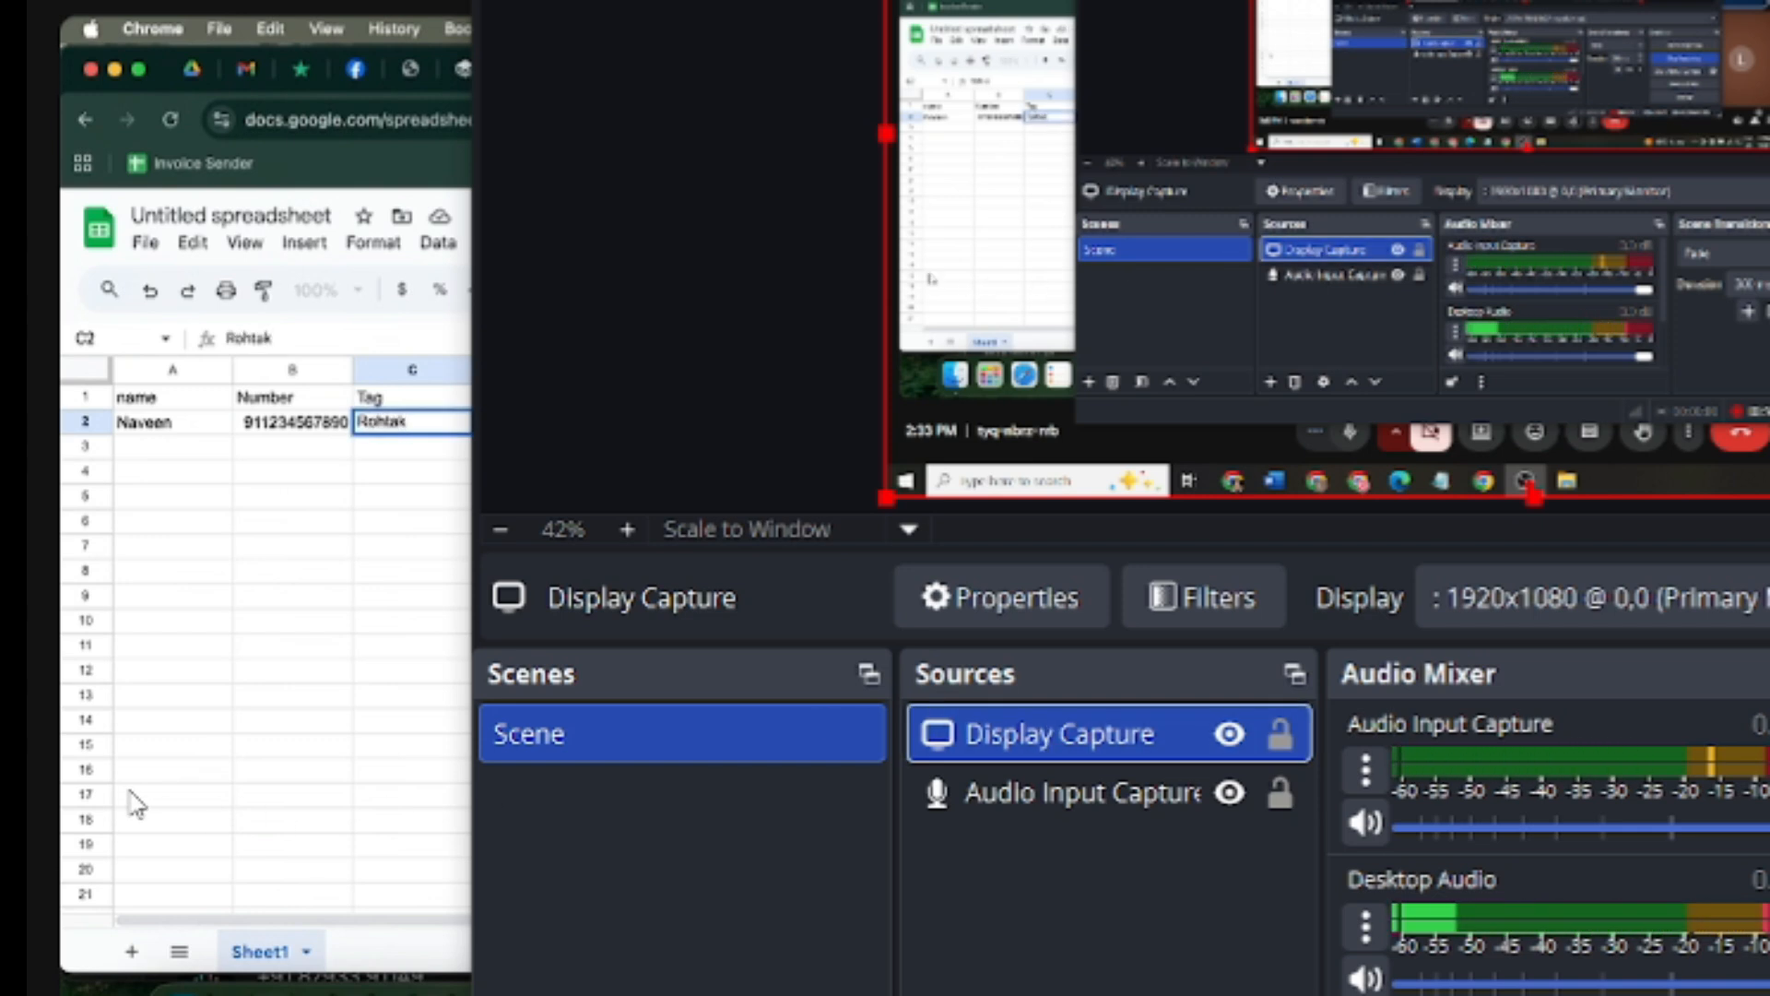
key(Return)
drag(166, 422, 400, 658)
key(super+d)
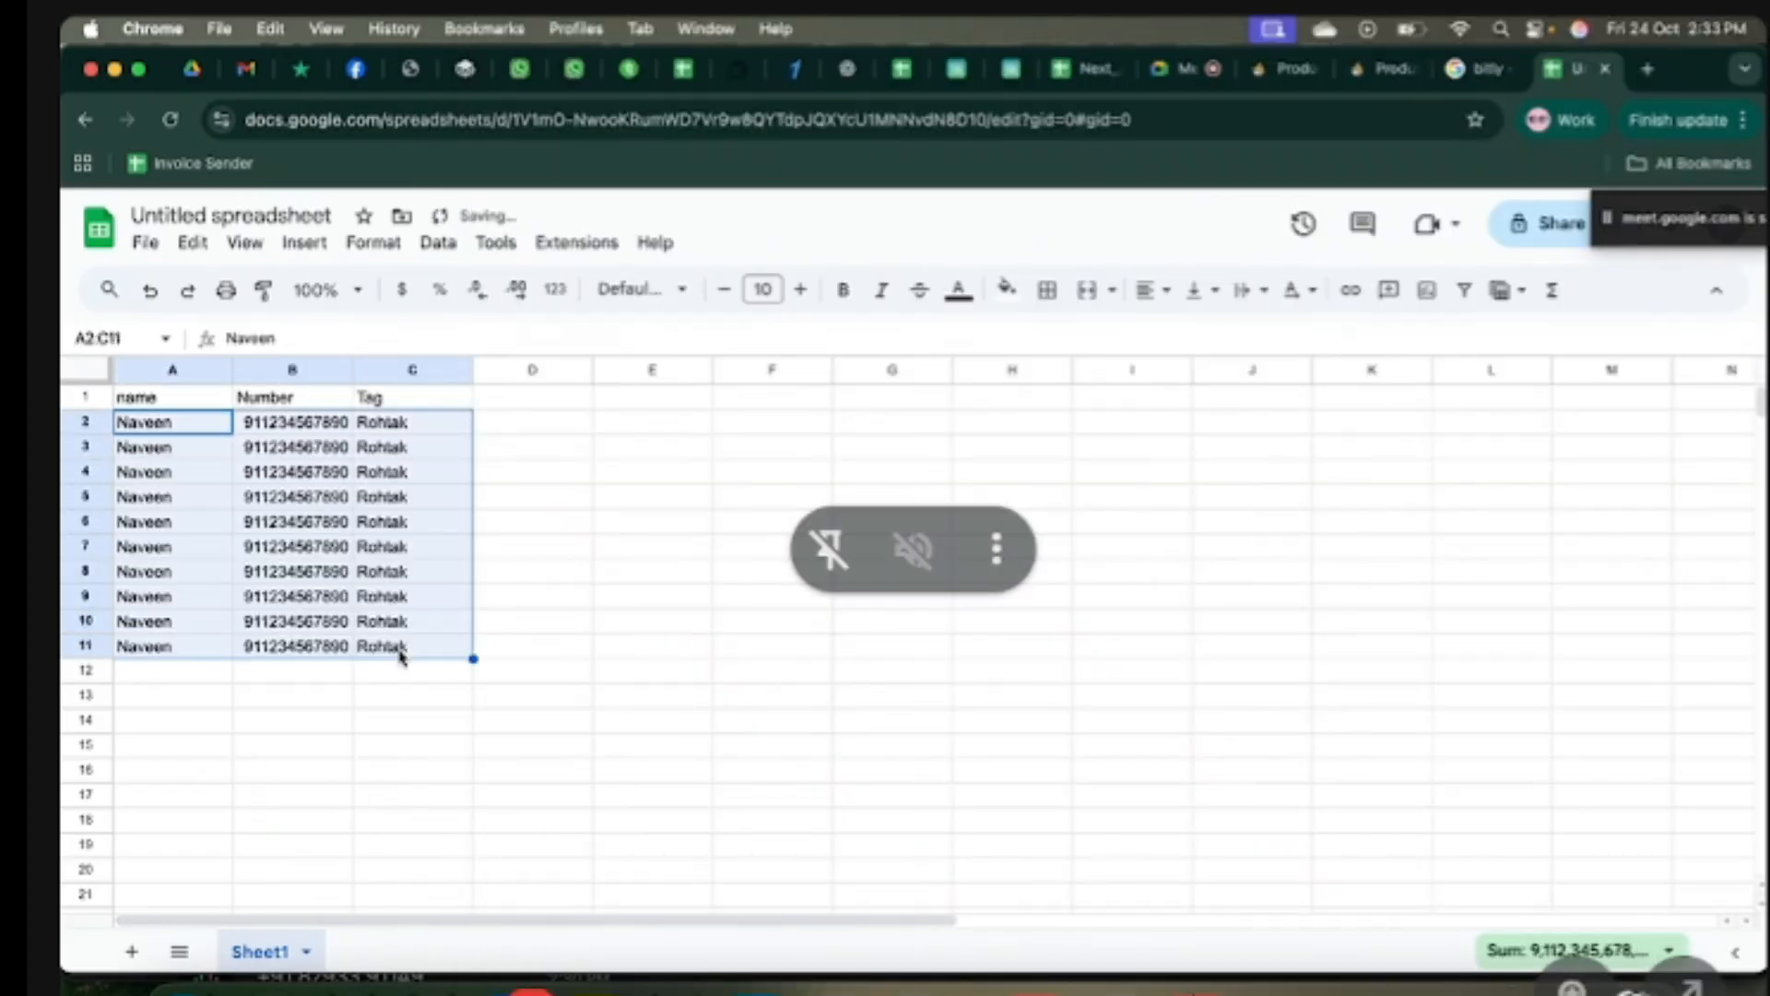
Step: Rename the C1 header from Tag to City
click(417, 747)
click(415, 430)
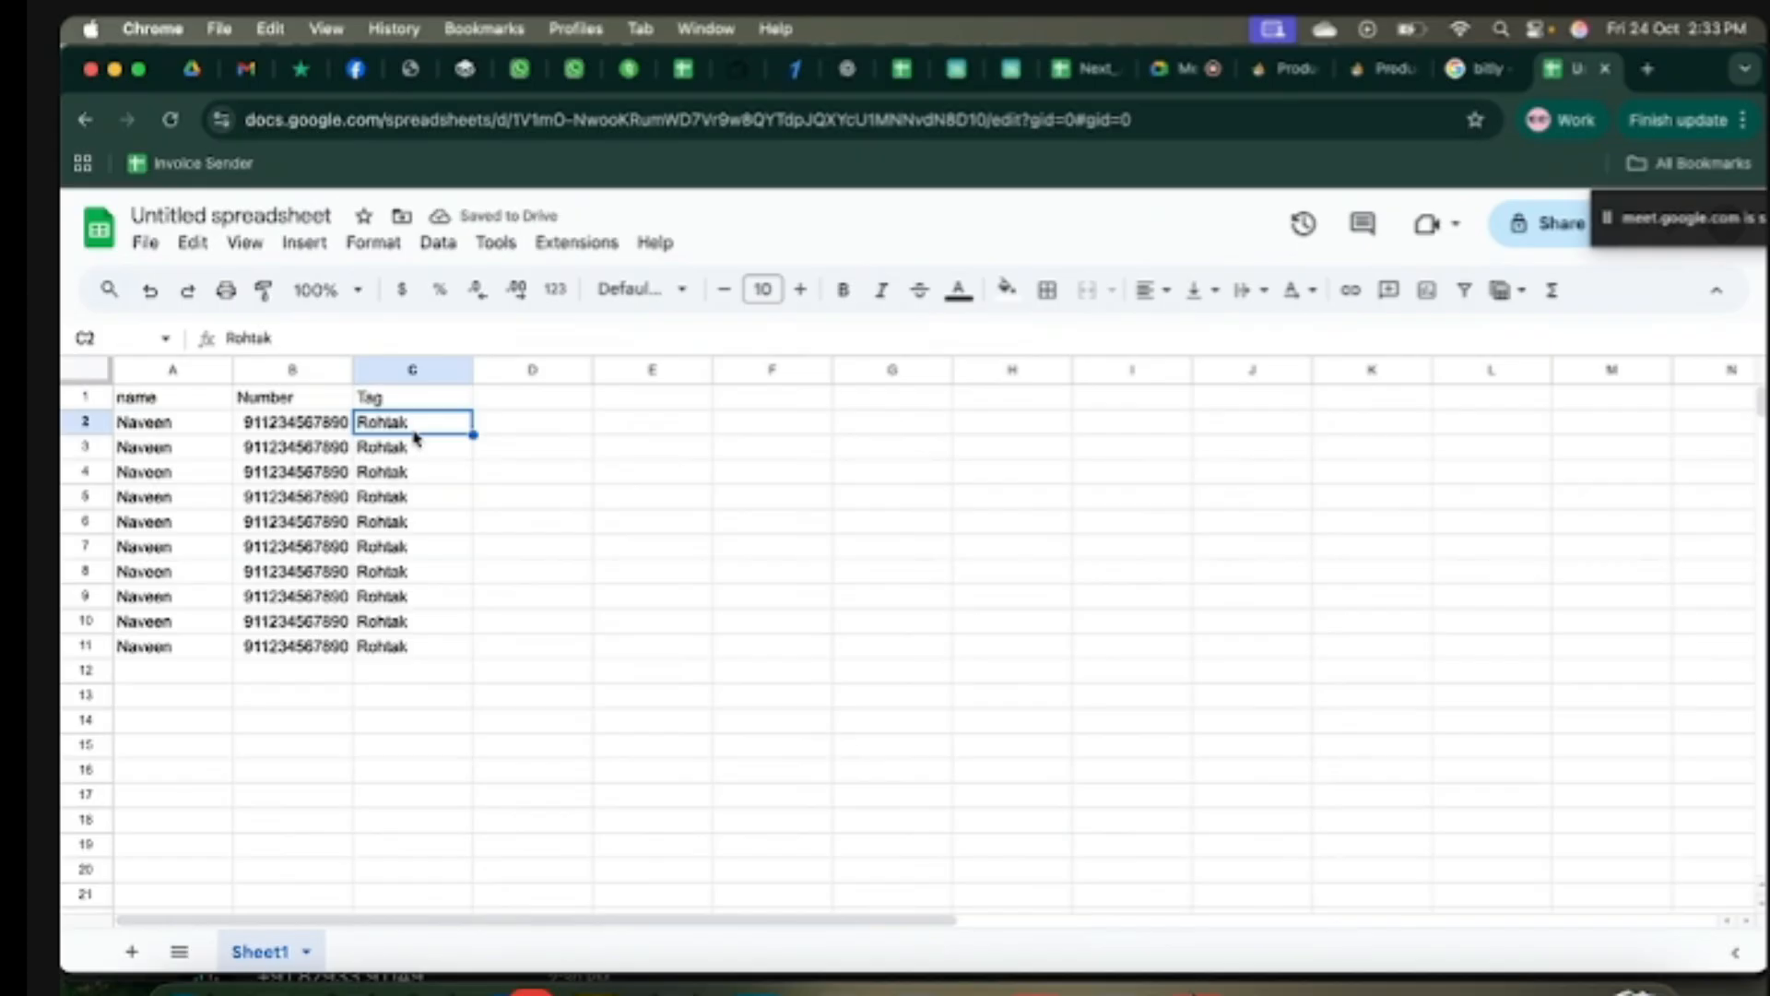
click(399, 402)
text(City)
key(Return)
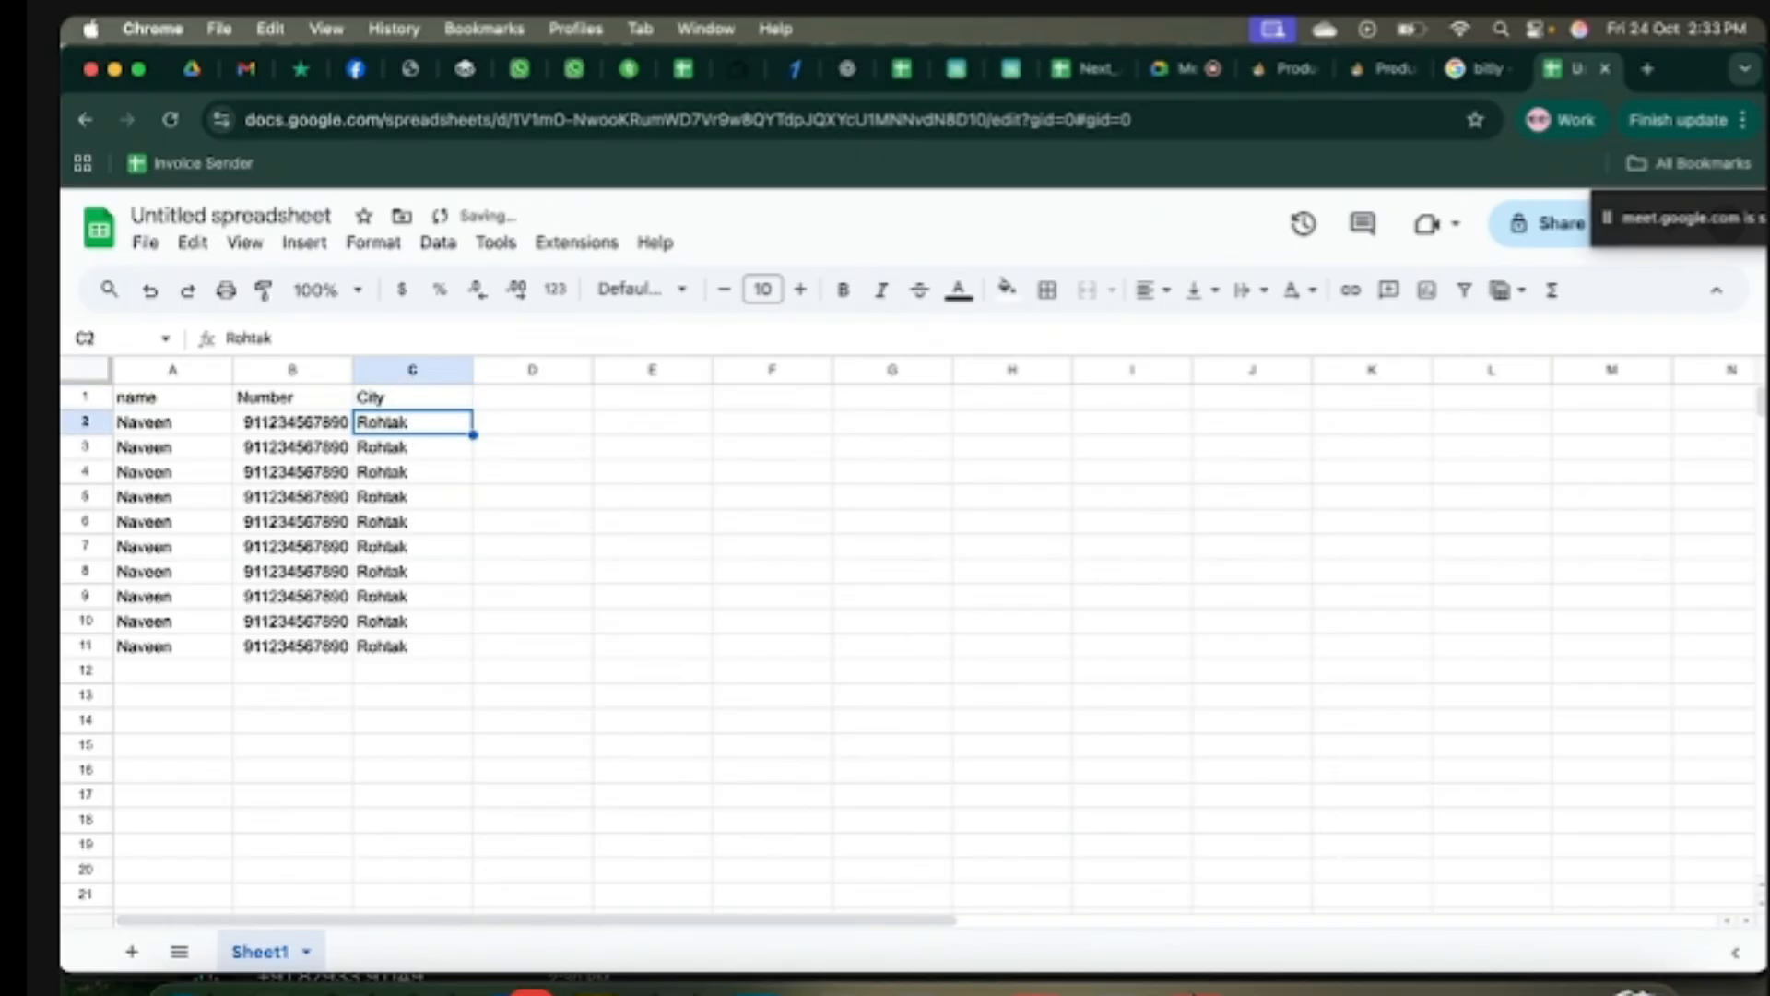
Step: Spot-check cells A4, B5 and C3 in the sheet, then return to RichFlow's Products page
click(1384, 68)
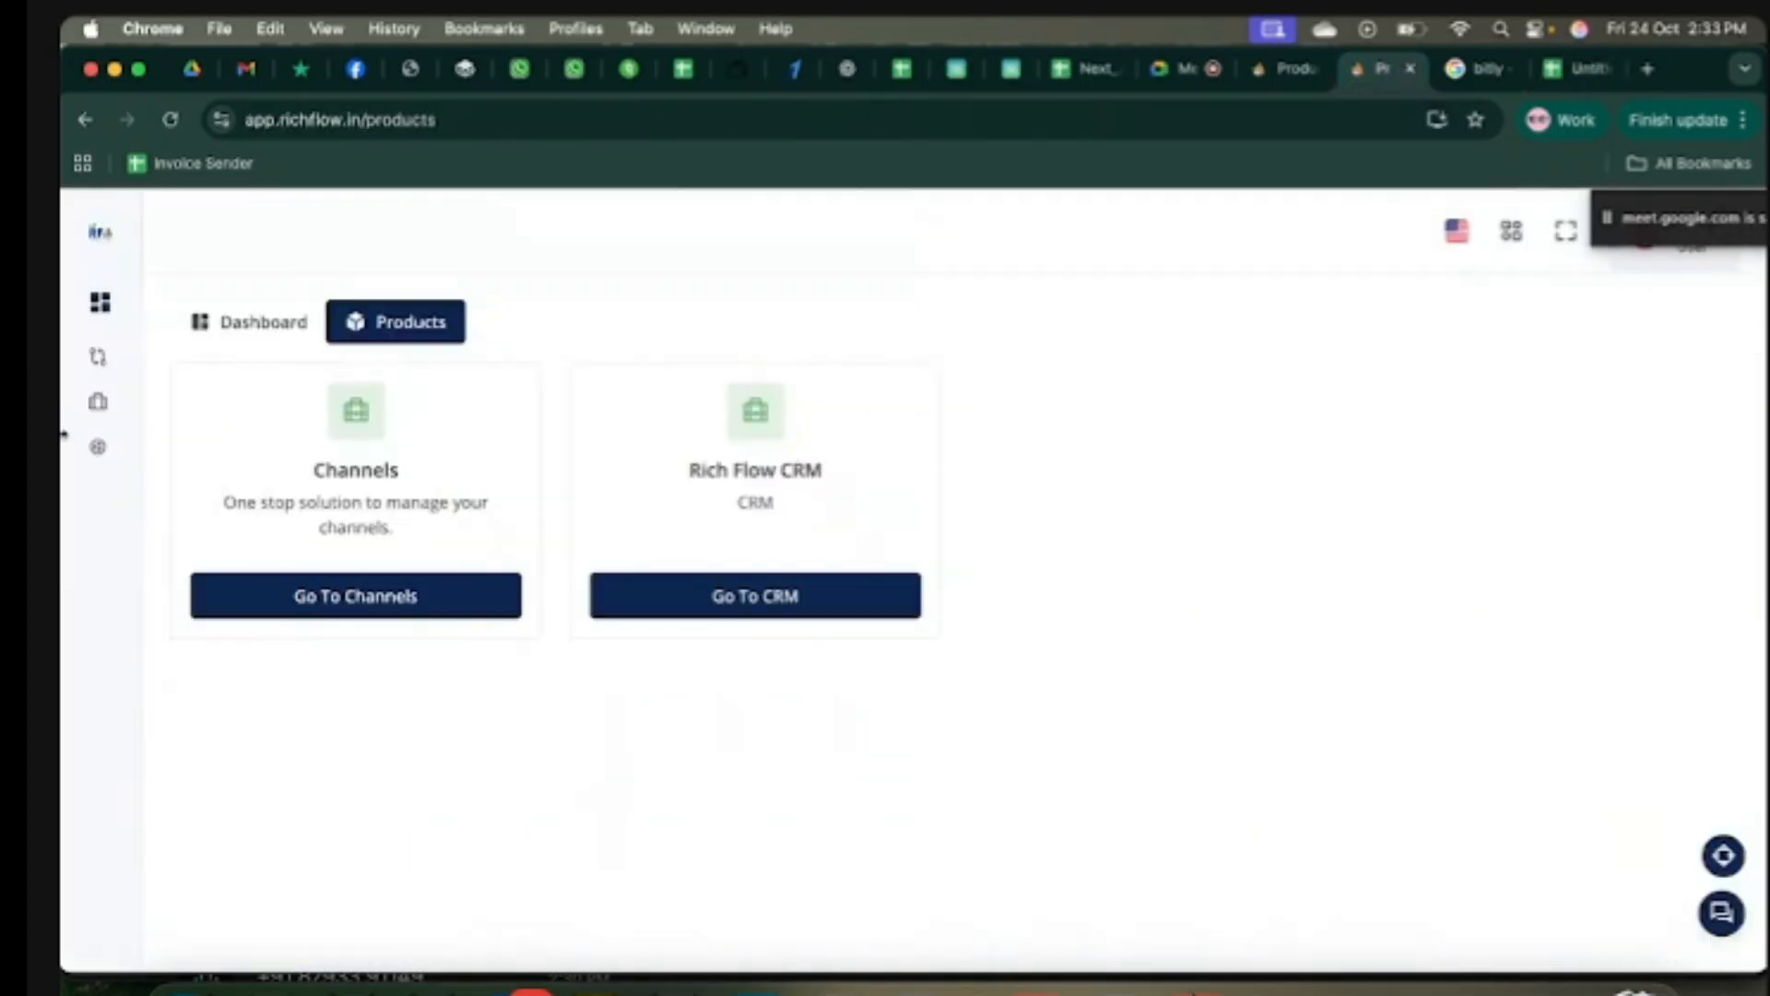
click(197, 471)
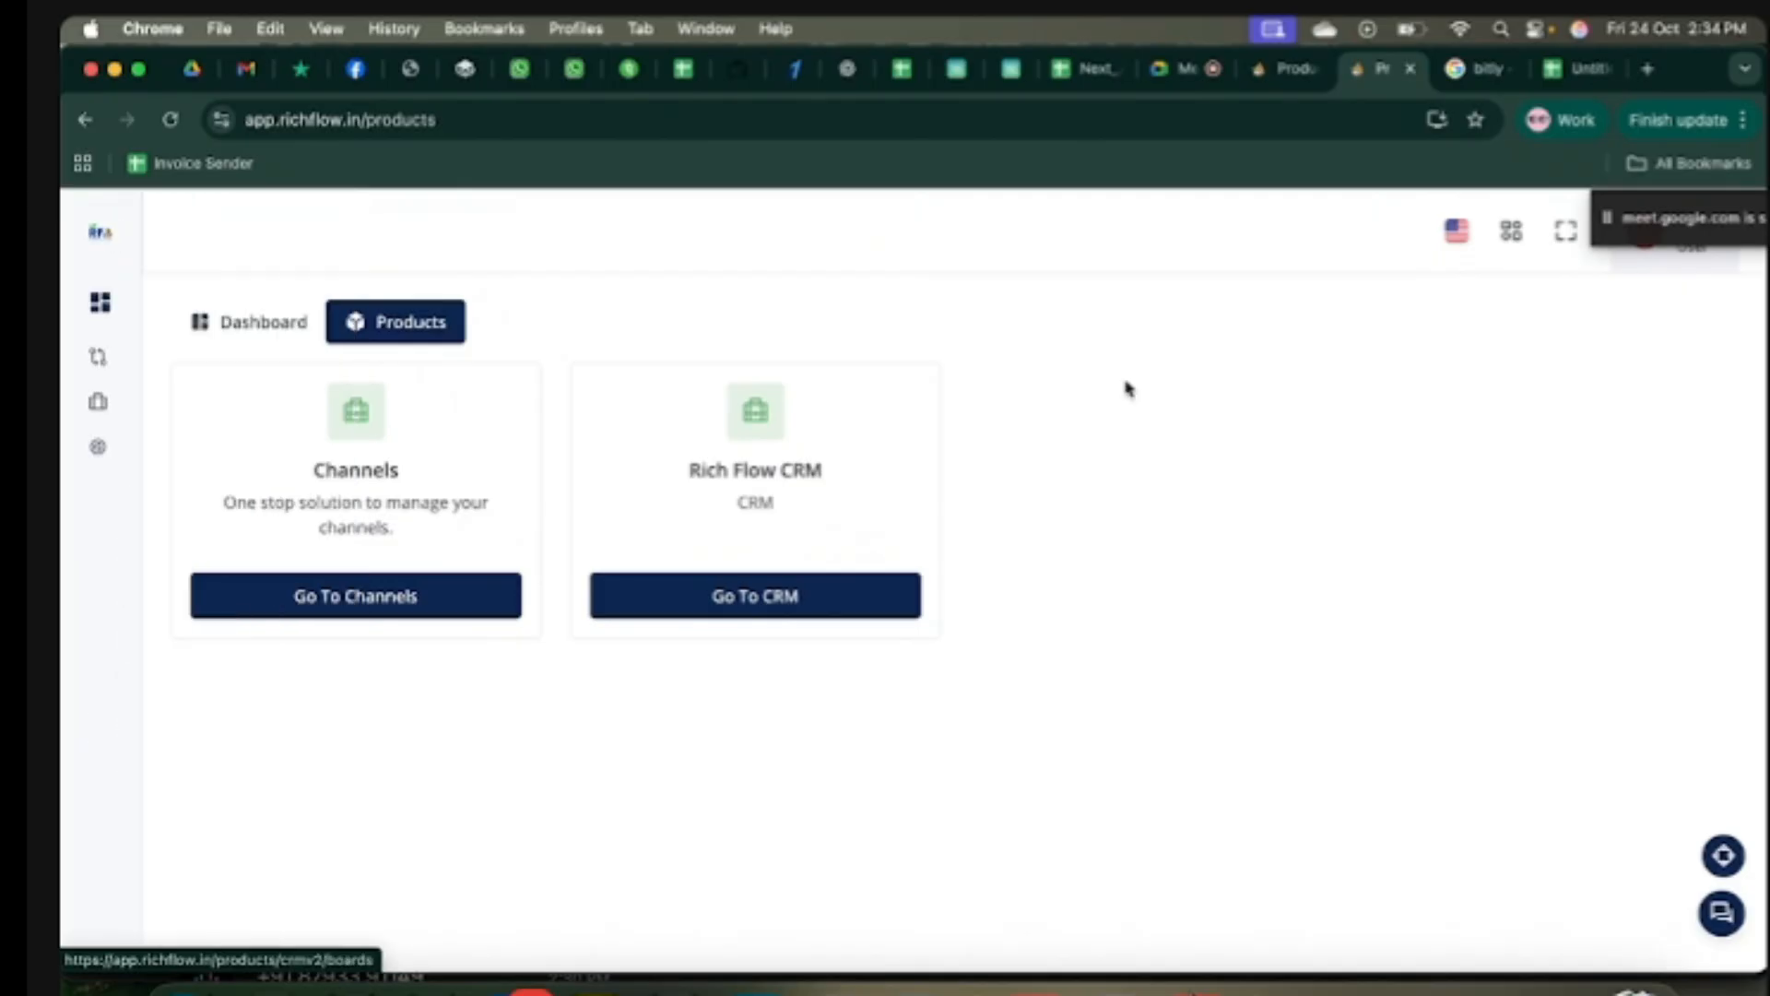
click(1579, 68)
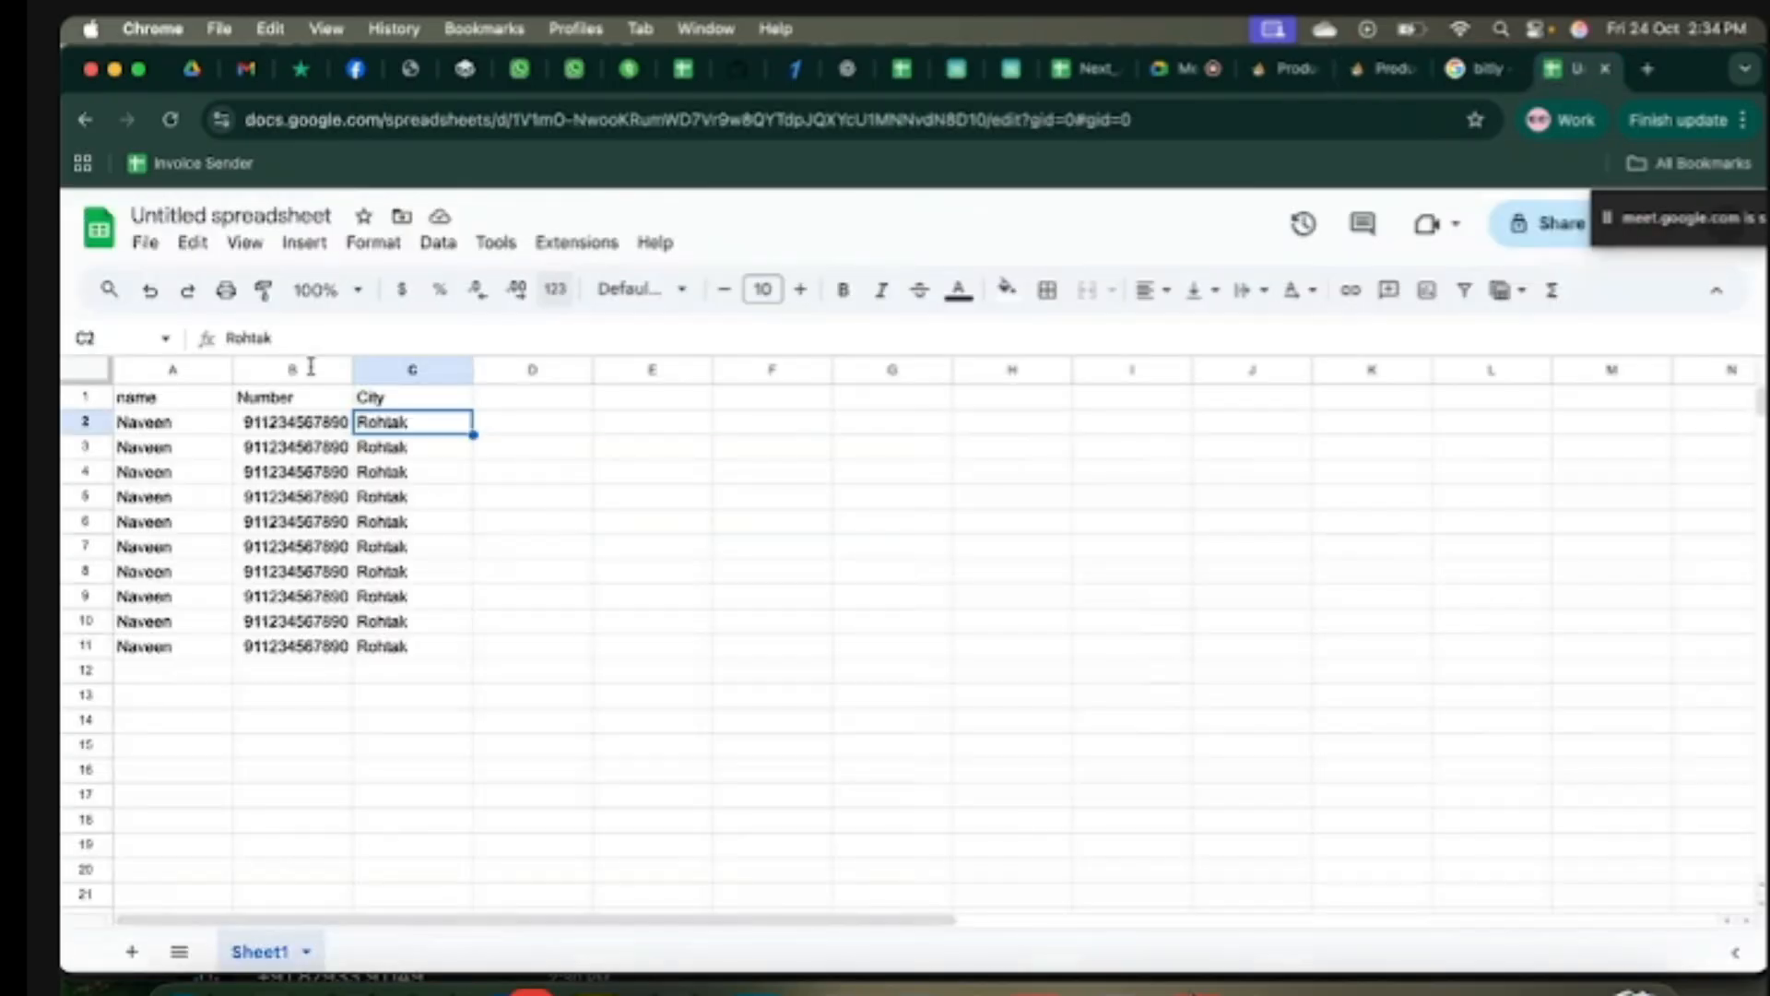
click(171, 473)
click(294, 496)
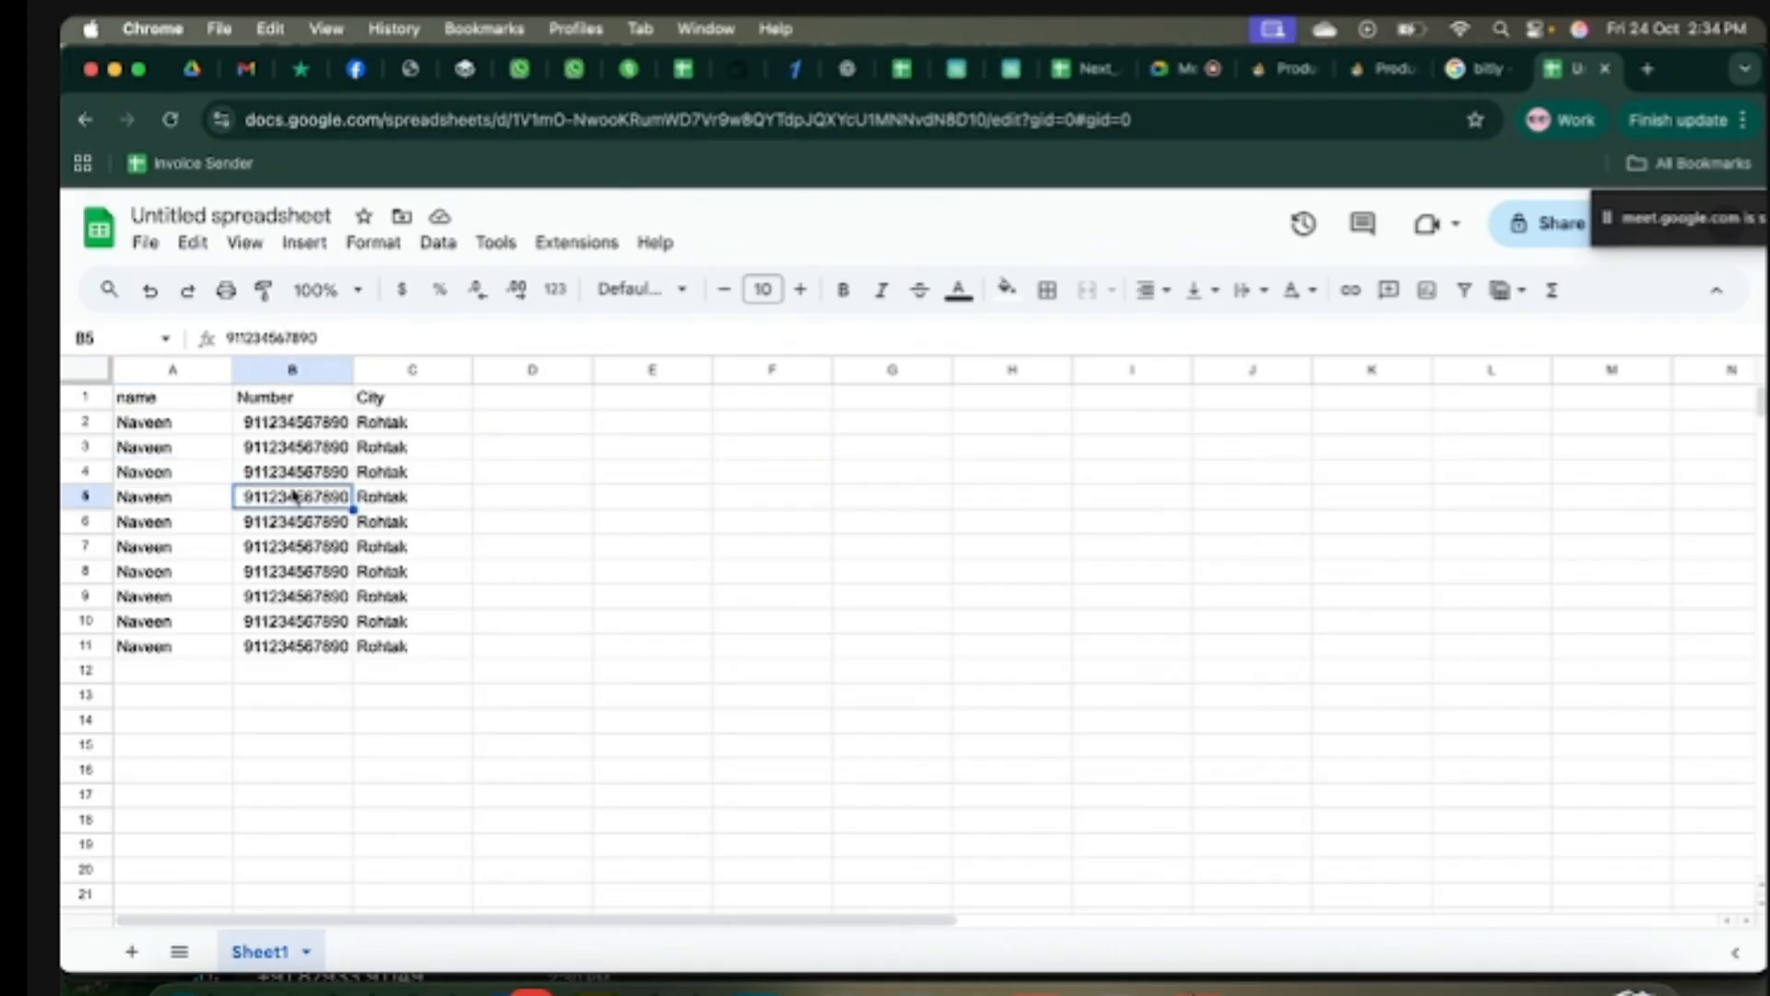
click(417, 452)
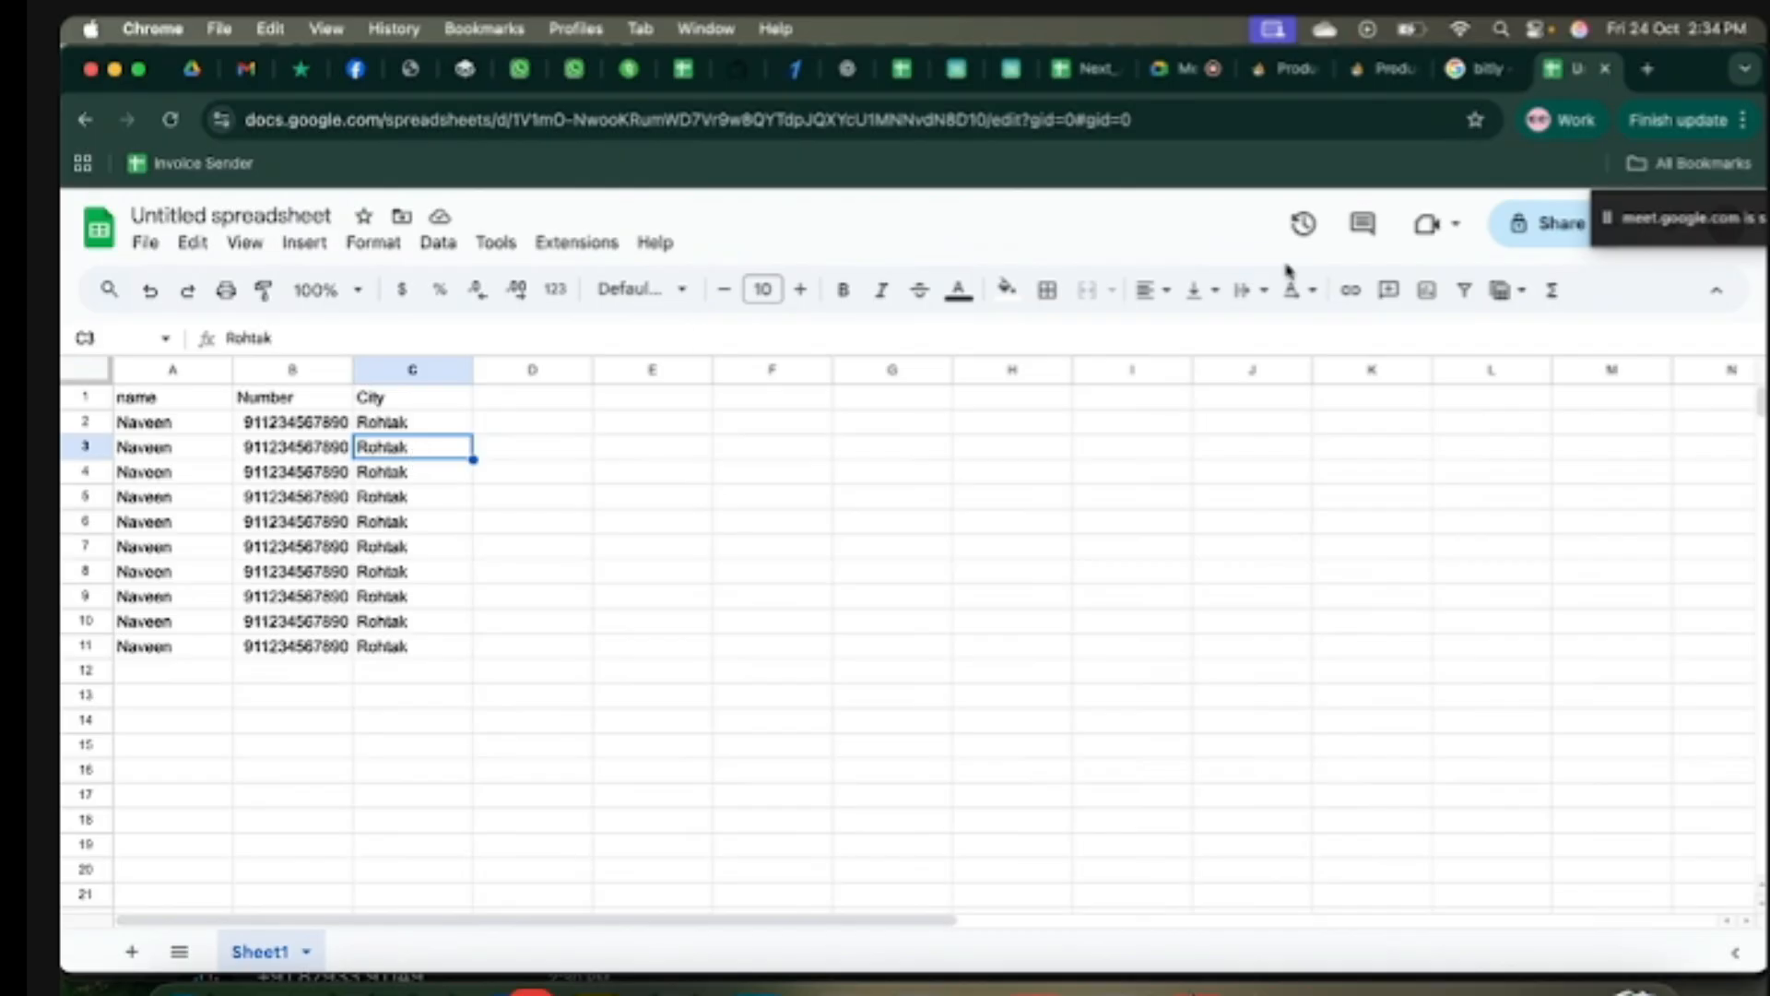
click(1371, 72)
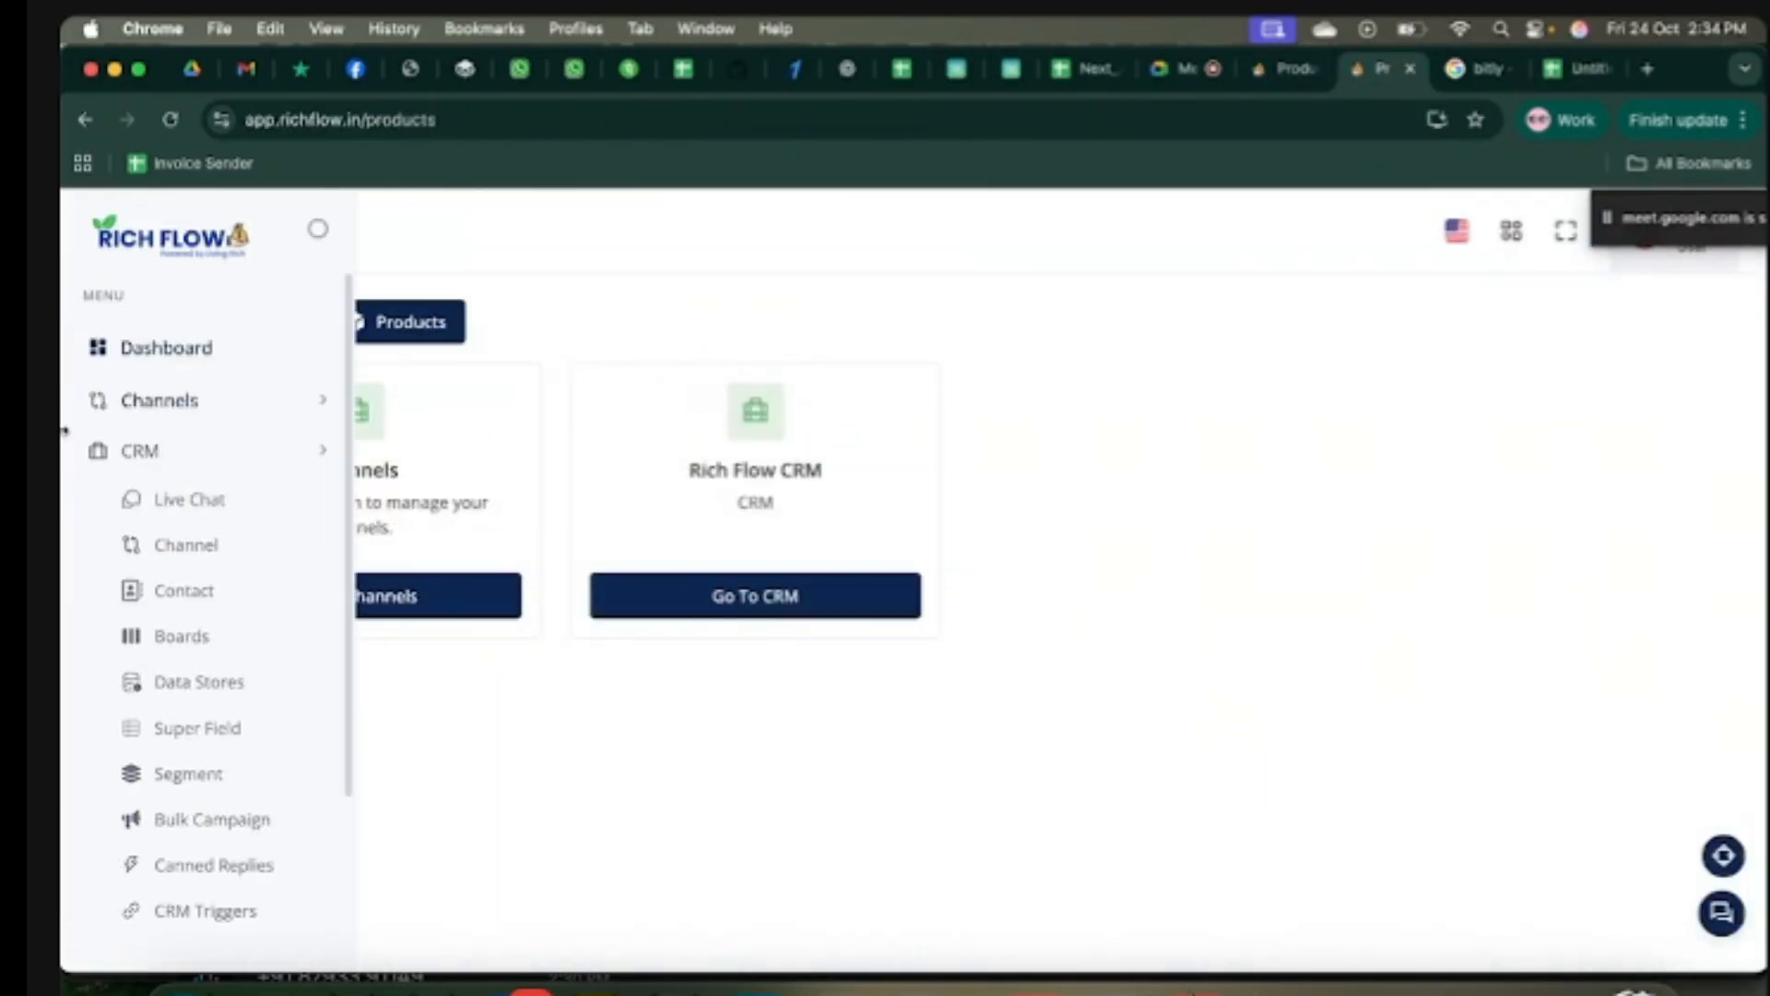
Step: From Bulk Campaign, create a new WhatsApp messaging campaign
scroll(222, 708, down, 2)
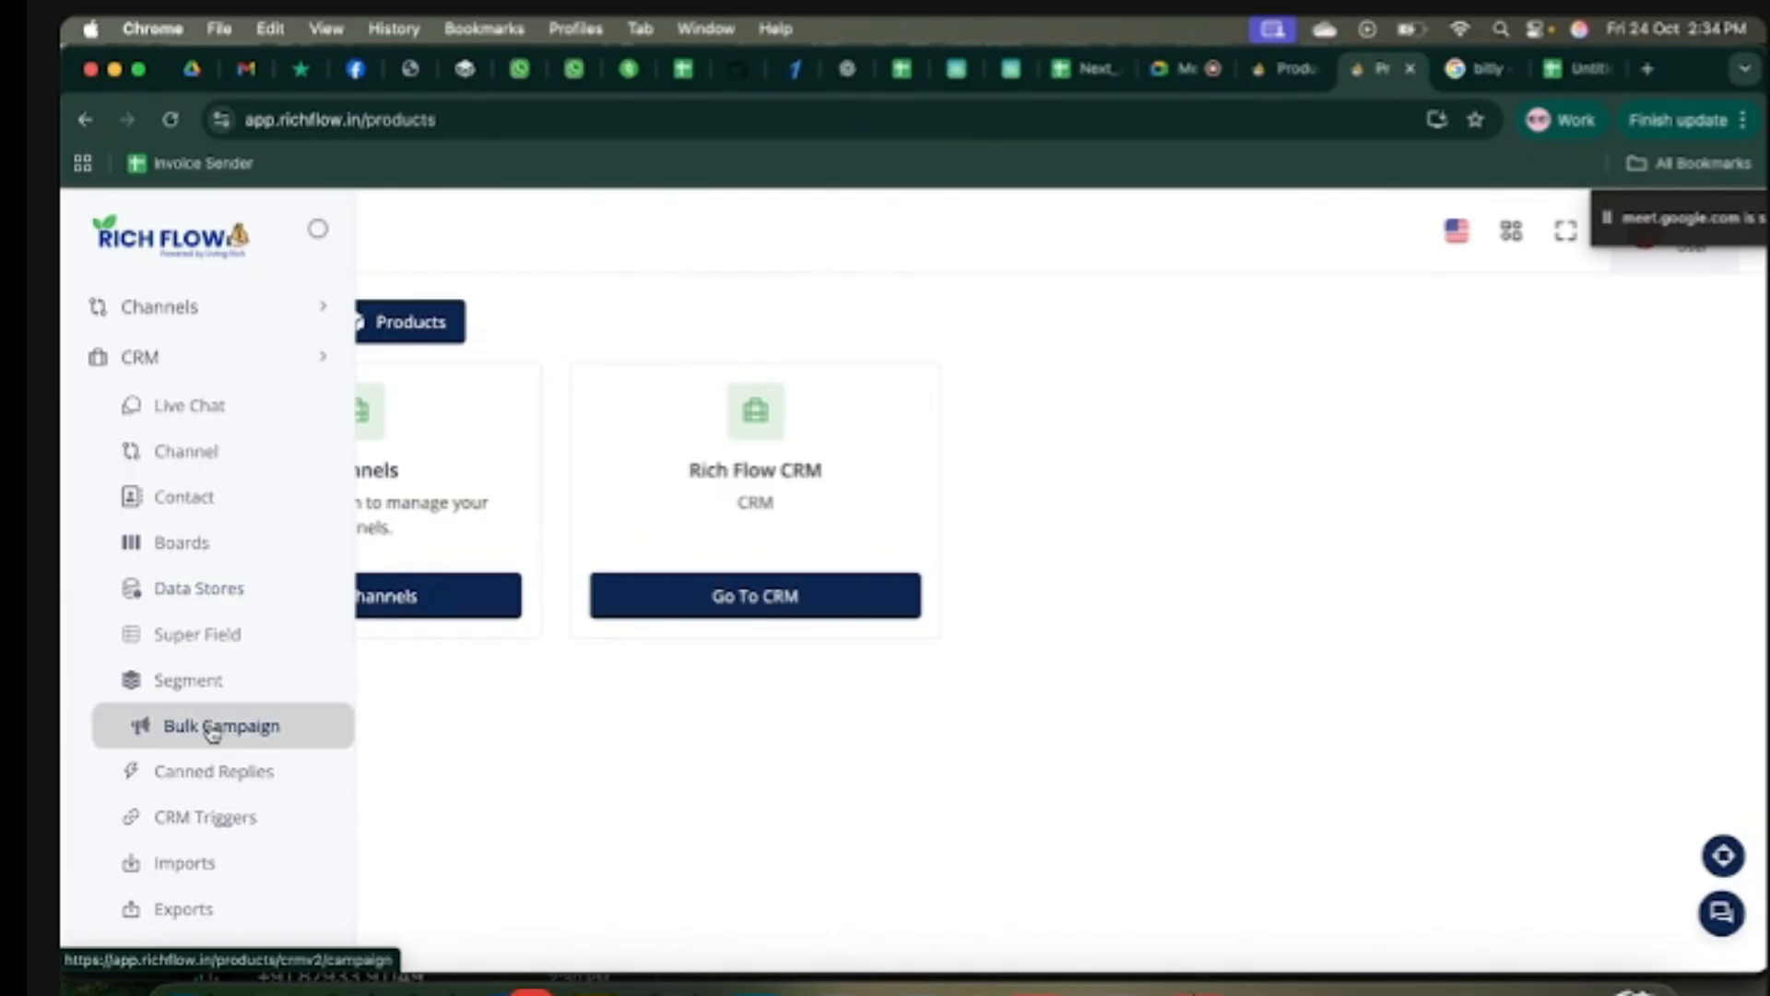
click(213, 733)
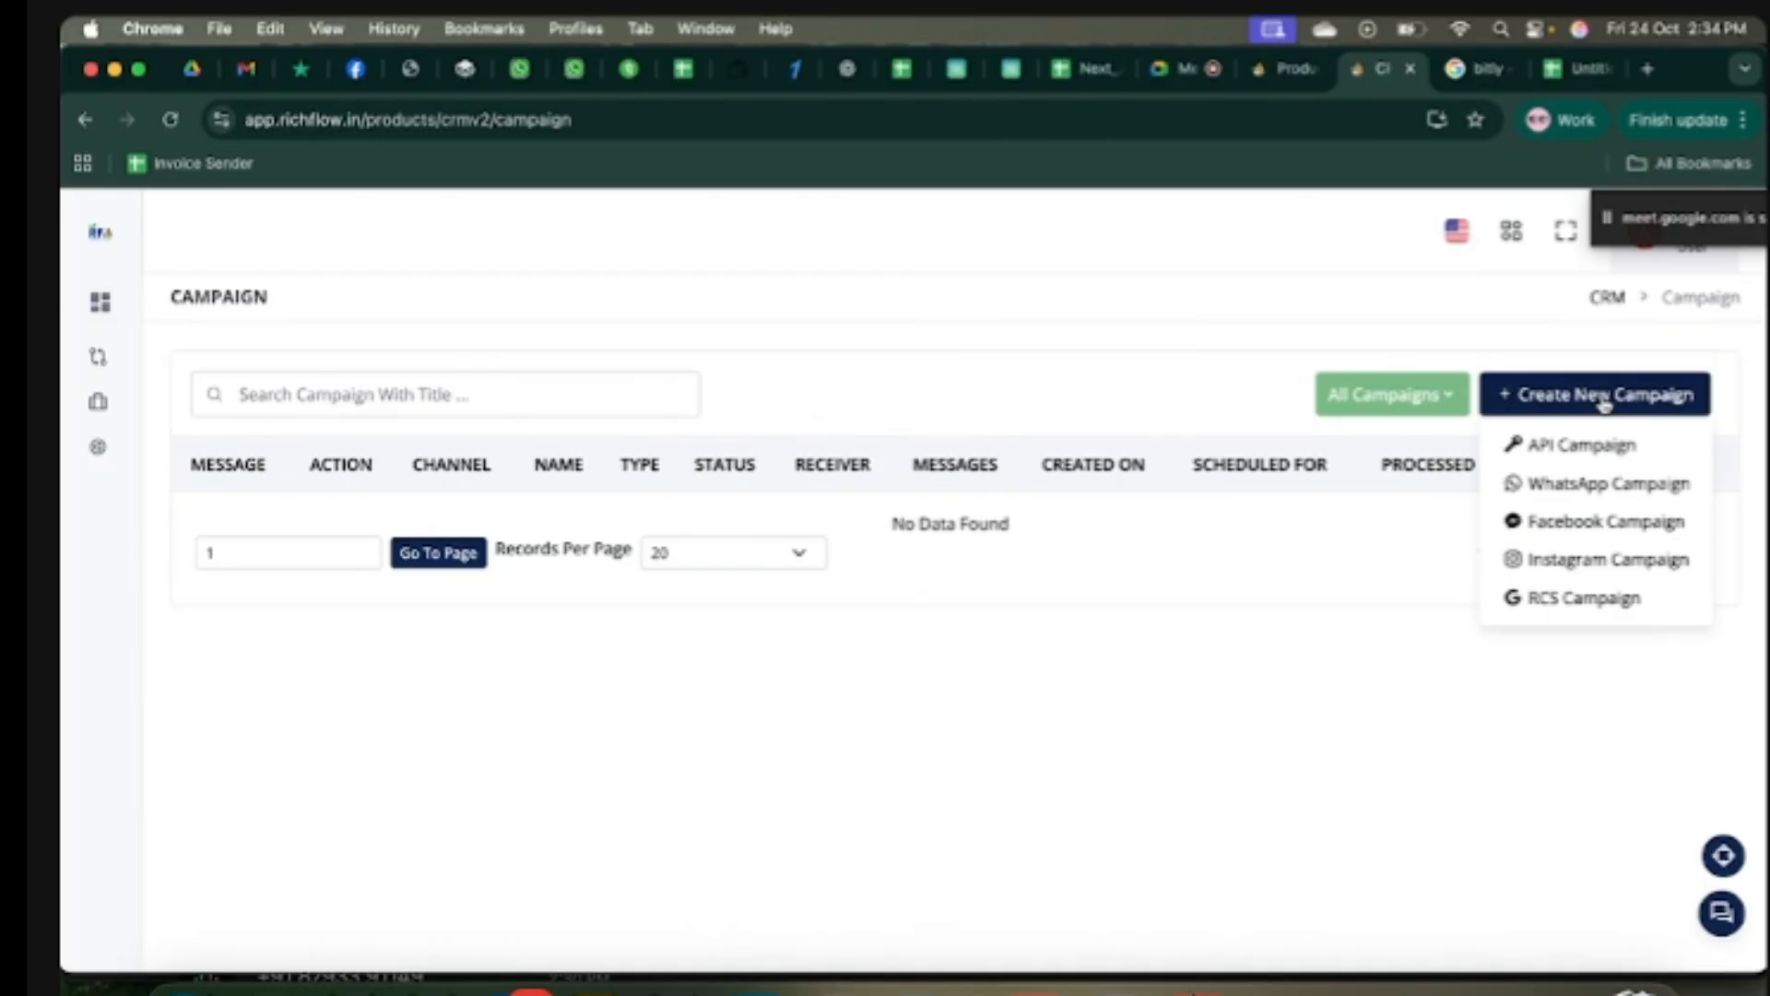
click(1625, 487)
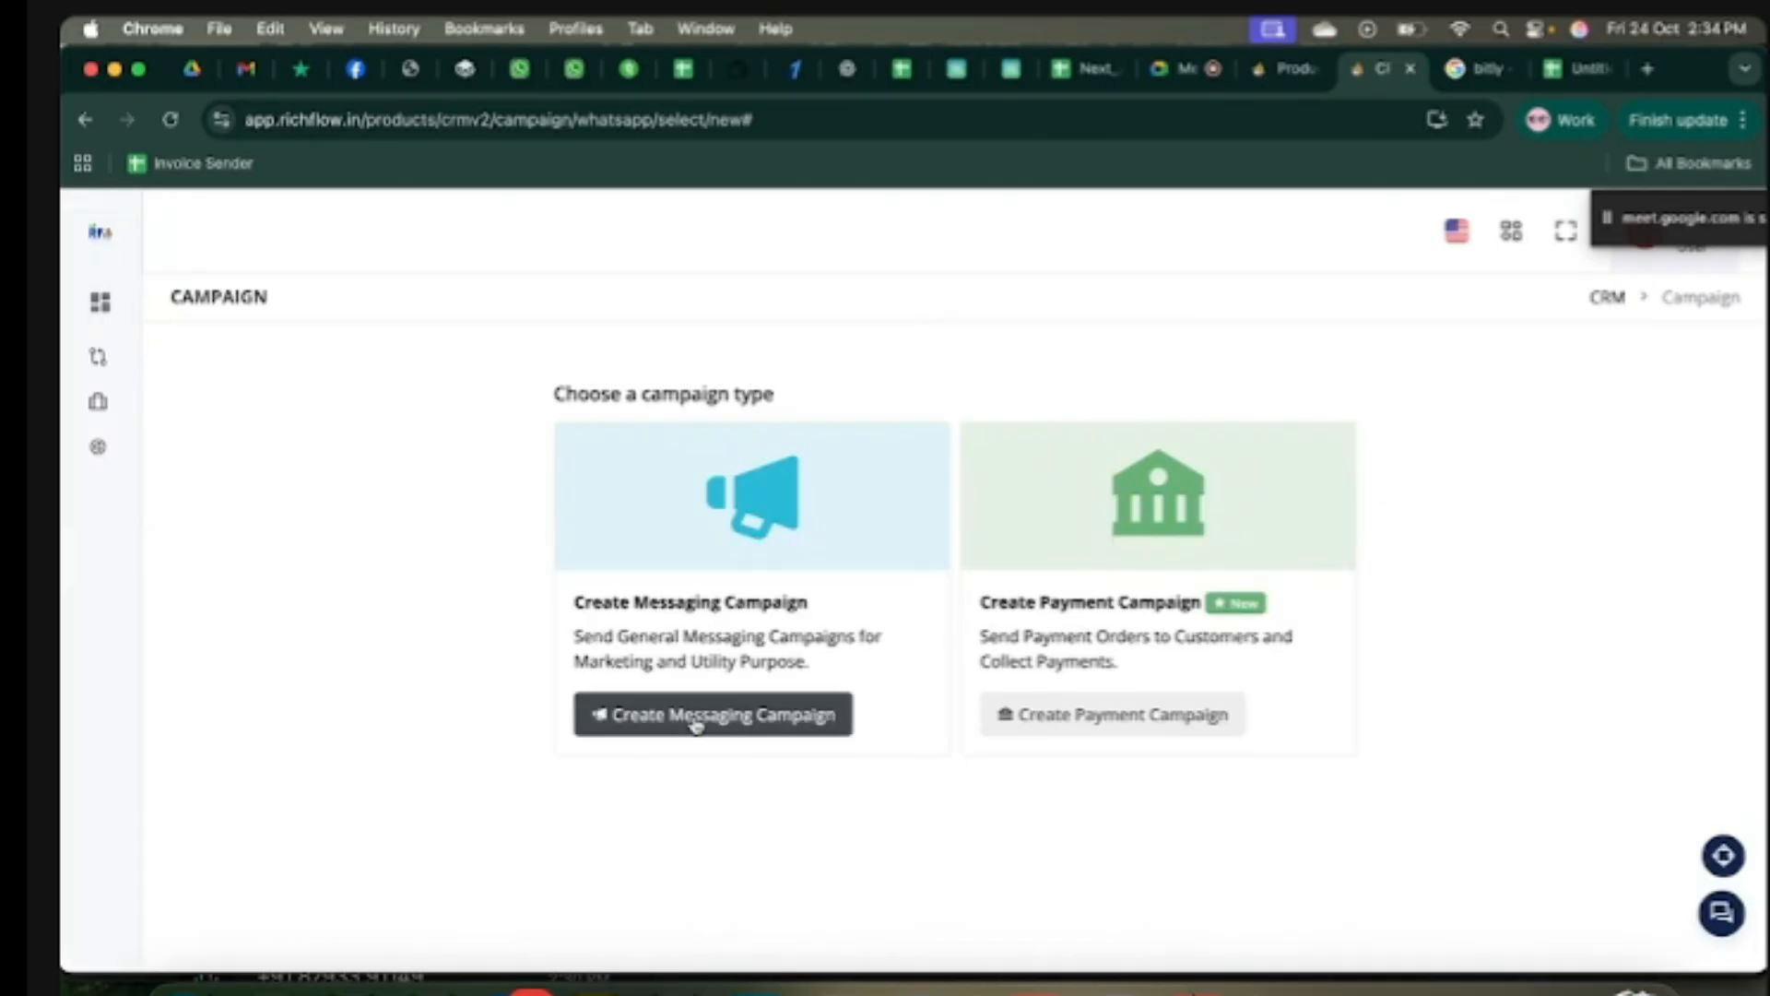
click(696, 725)
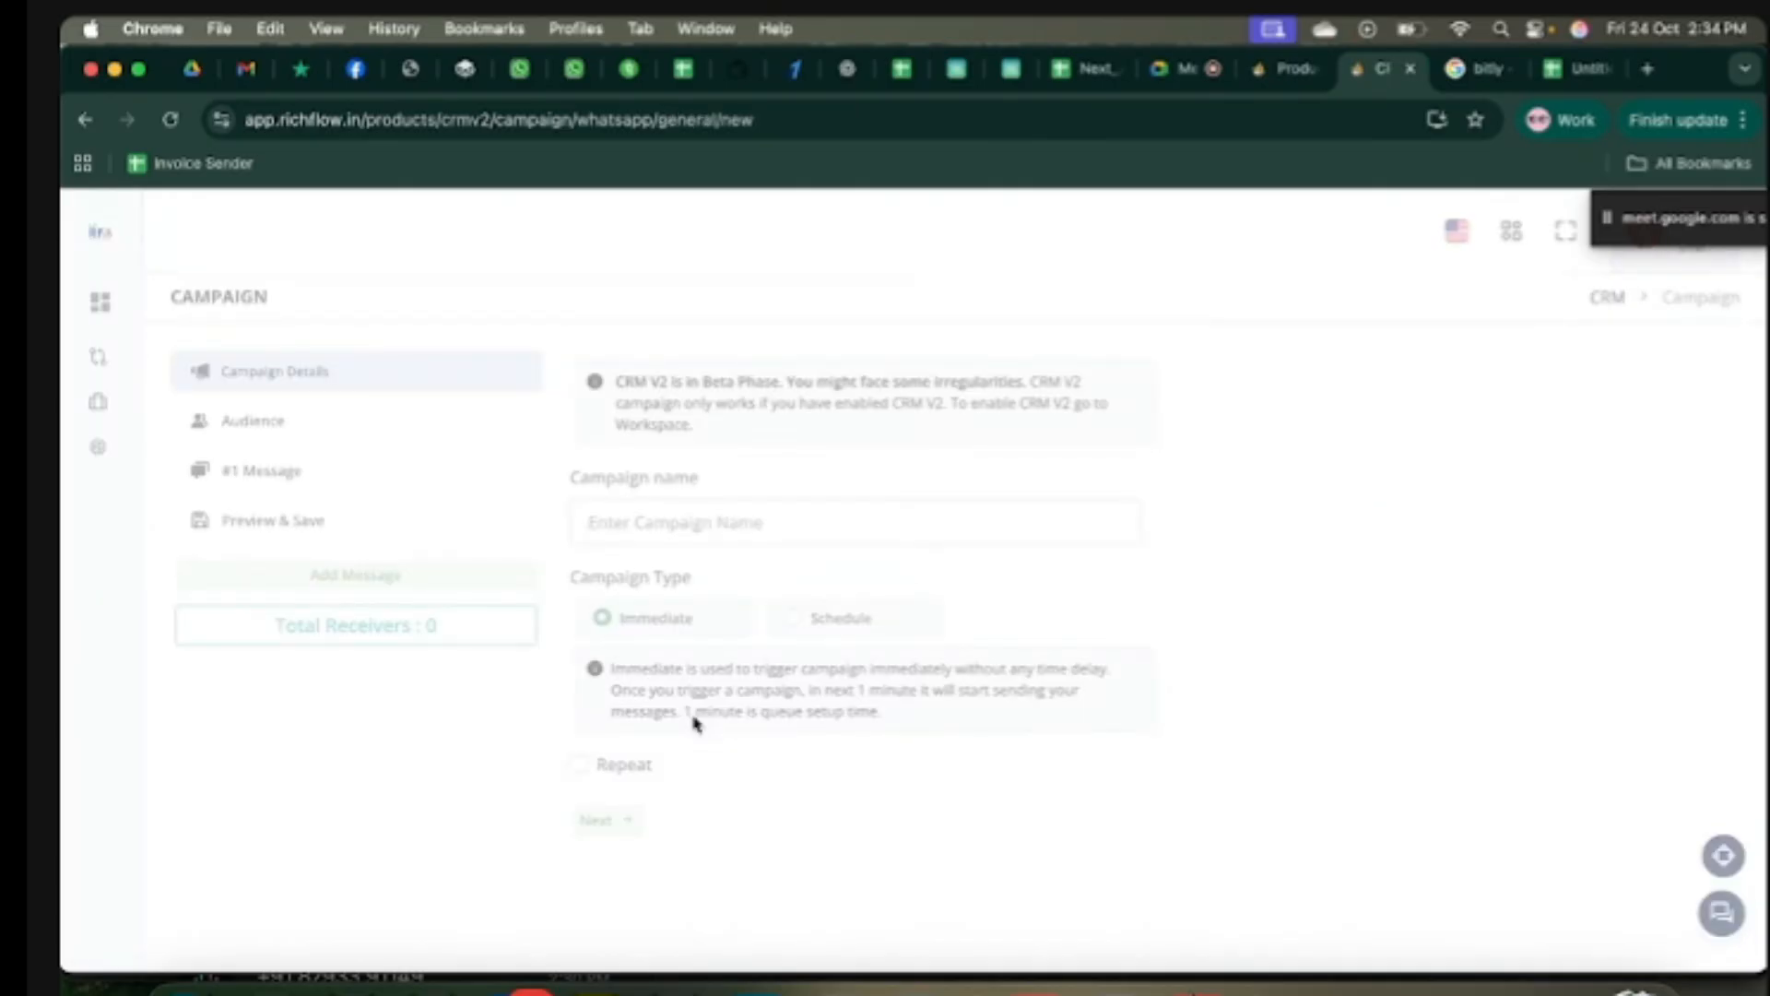
Step: Name the campaign 'test' and schedule it for 25 October
click(790, 532)
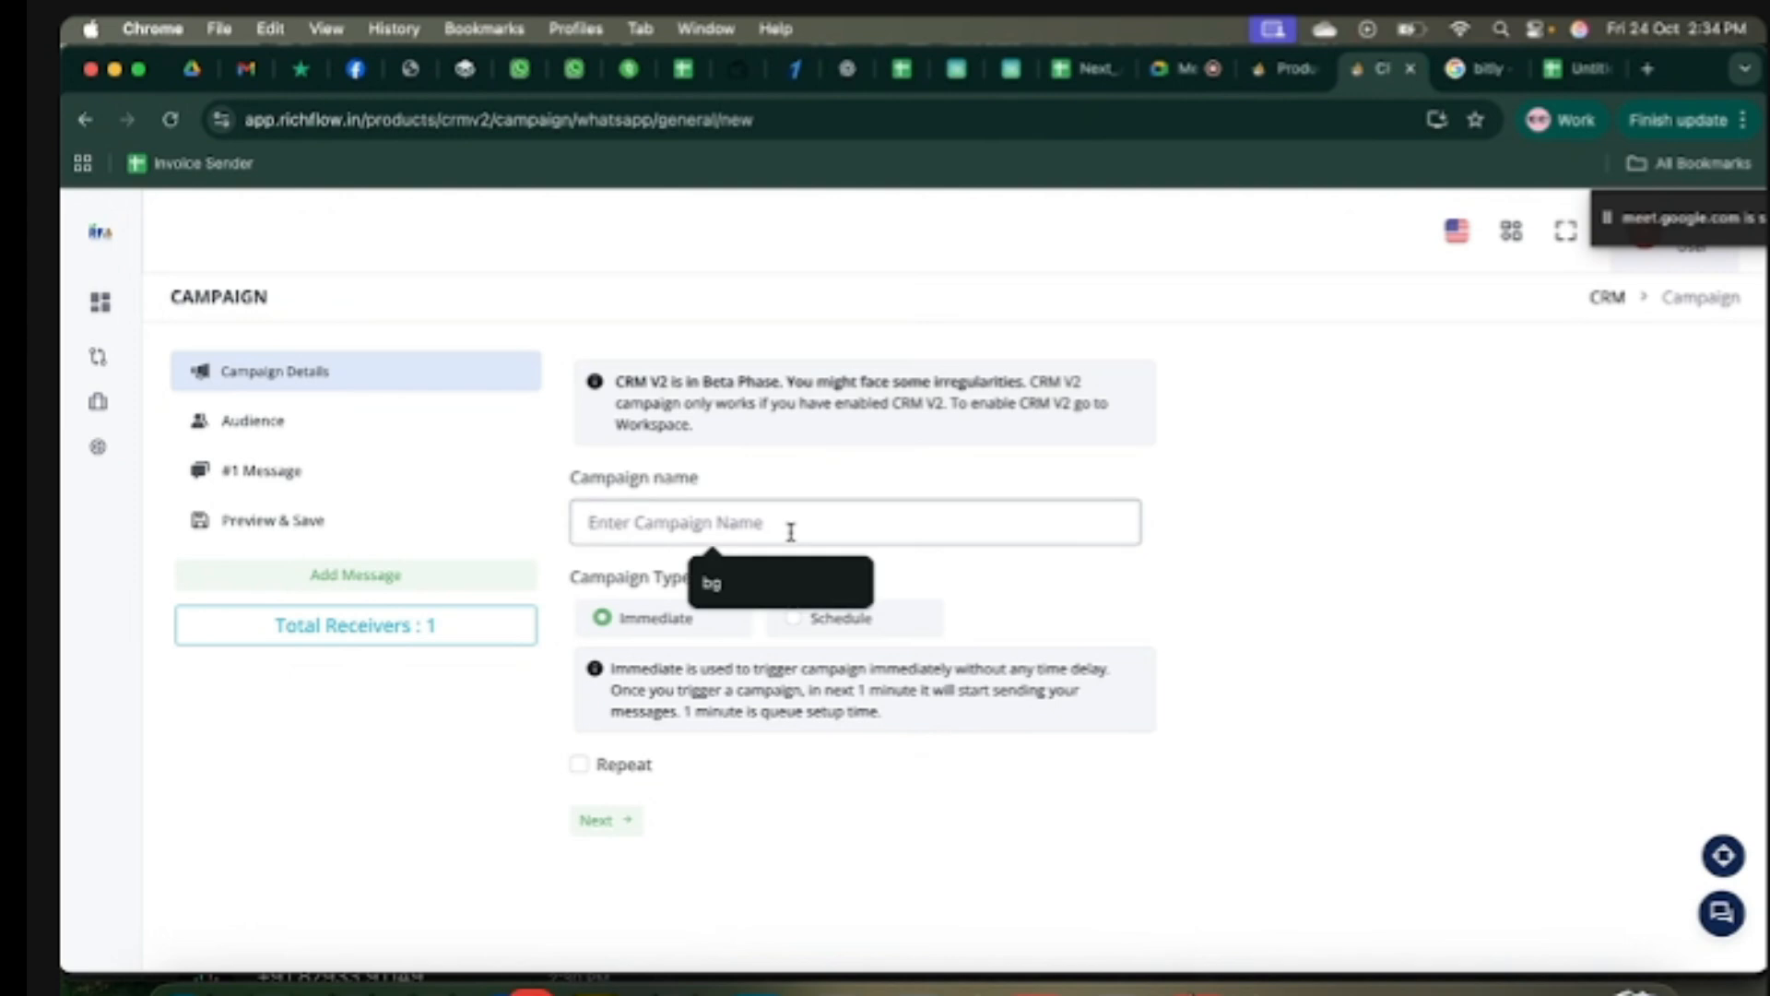
text(test)
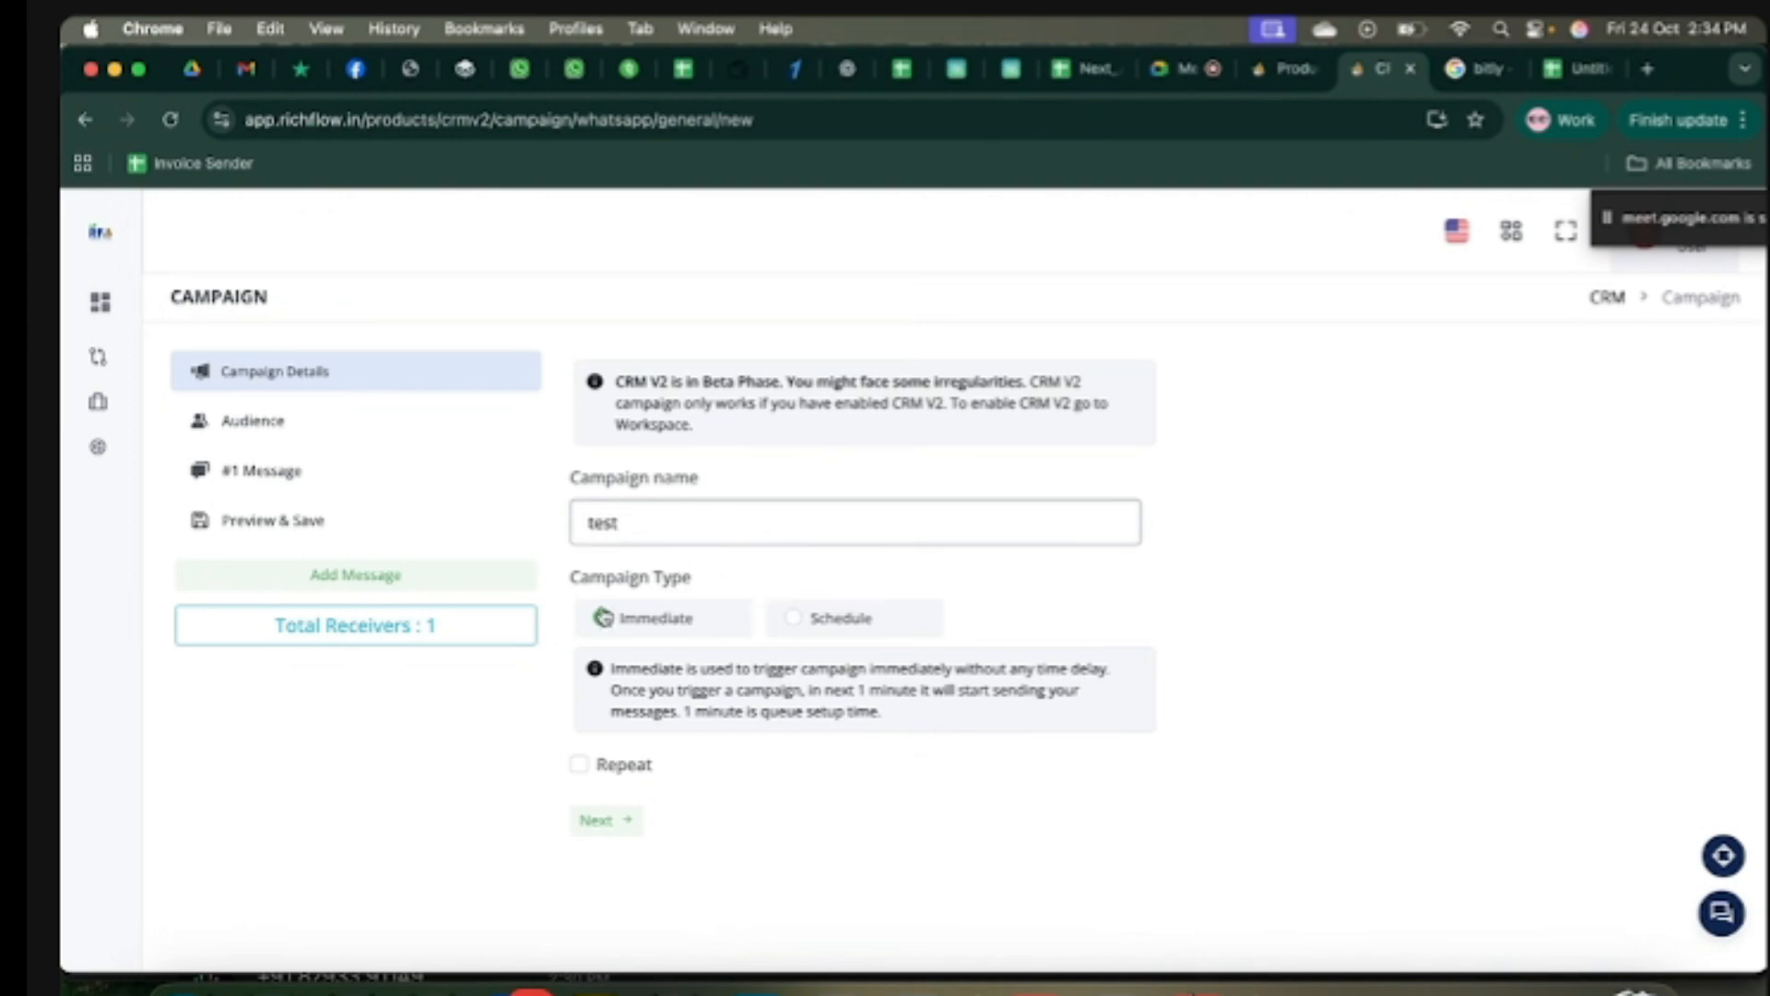
click(707, 599)
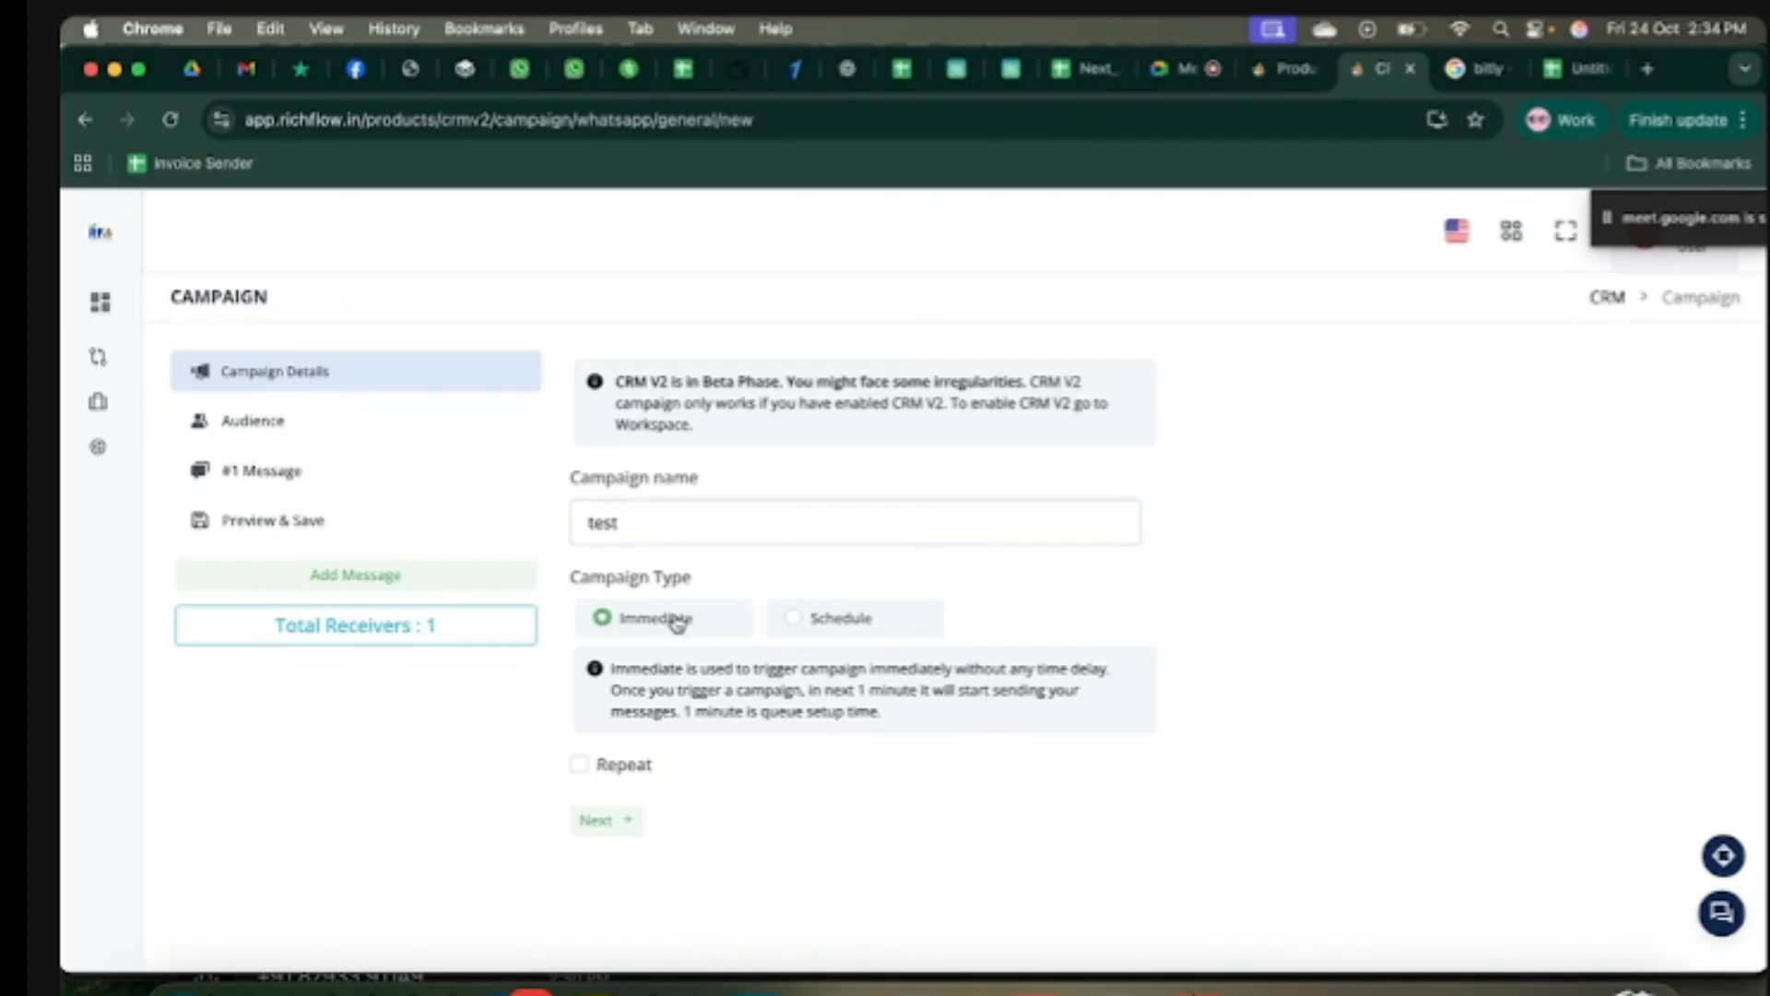
click(795, 620)
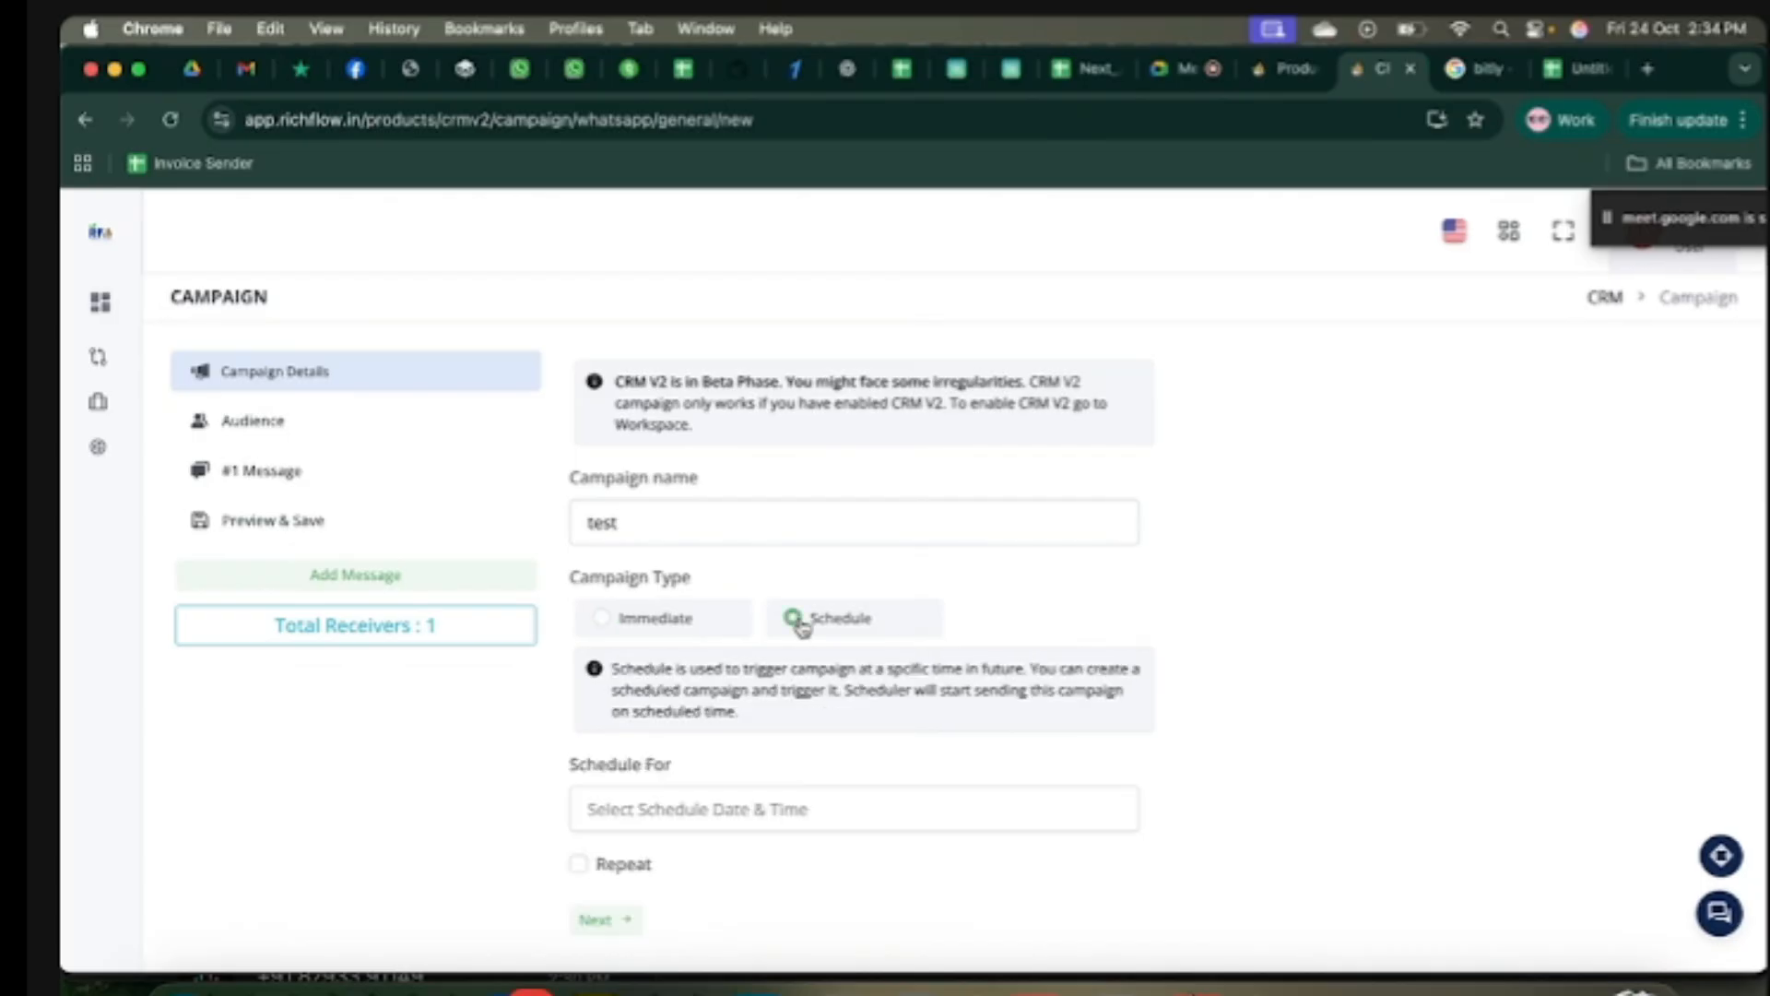
scroll(803, 624, down, 1)
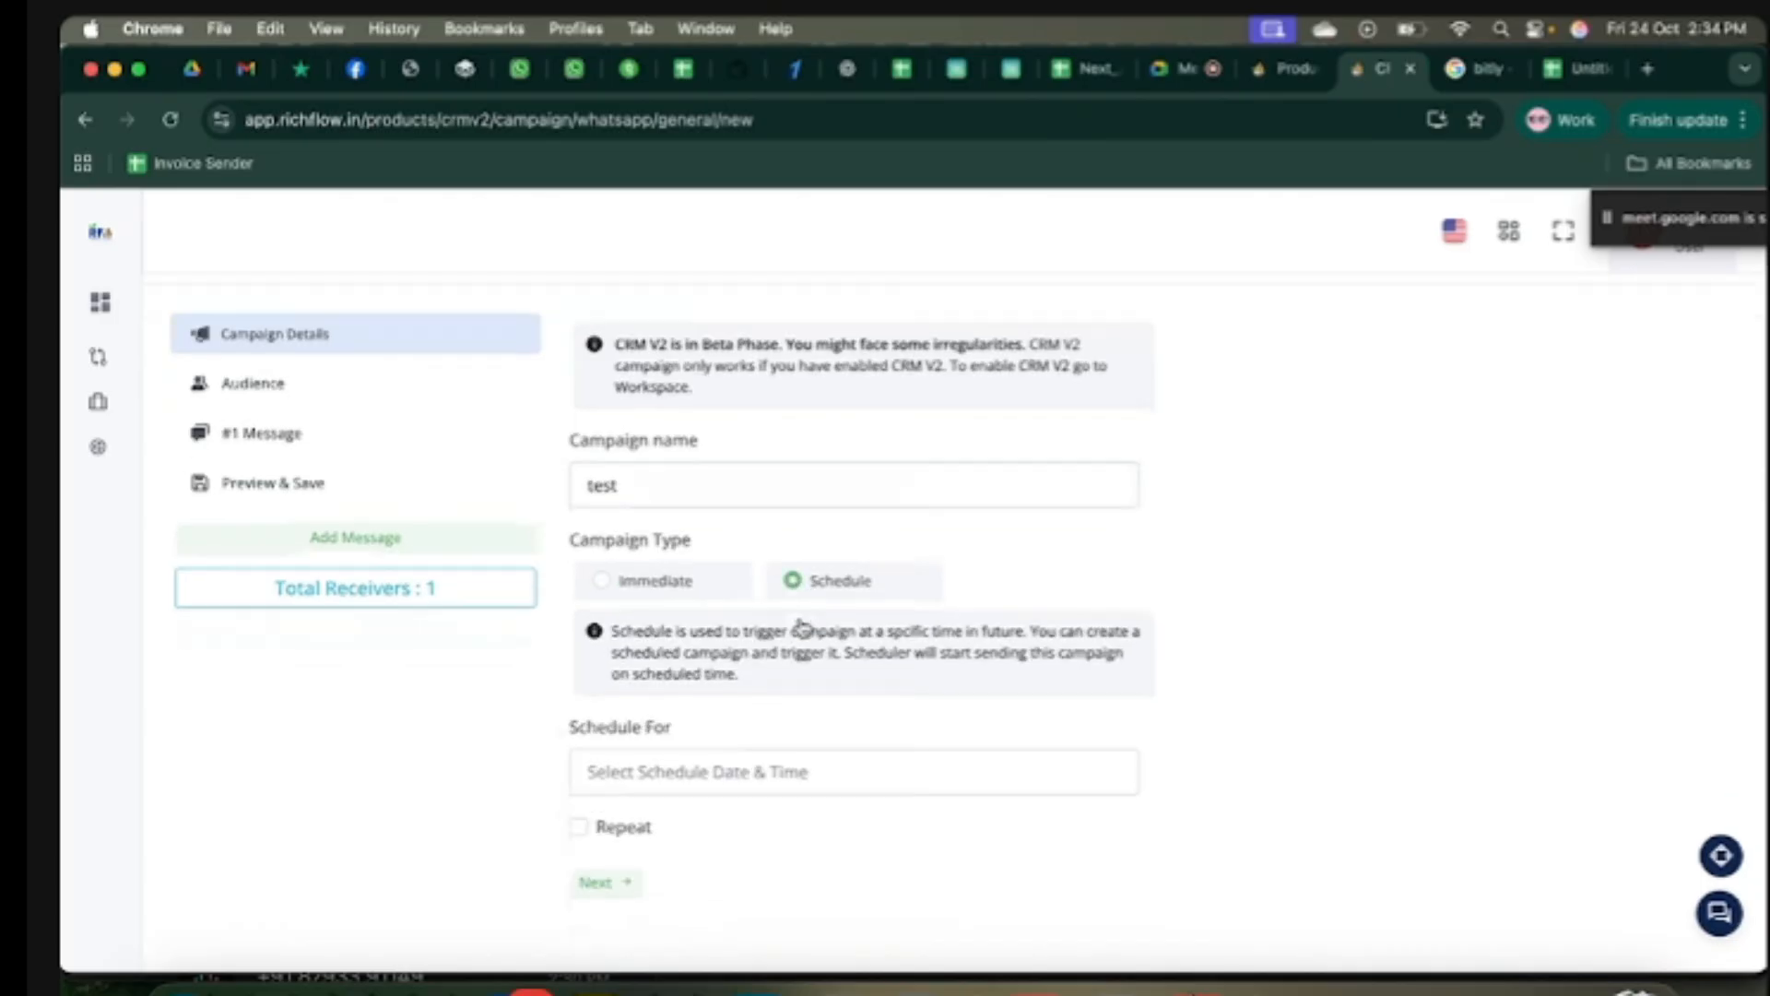
click(772, 776)
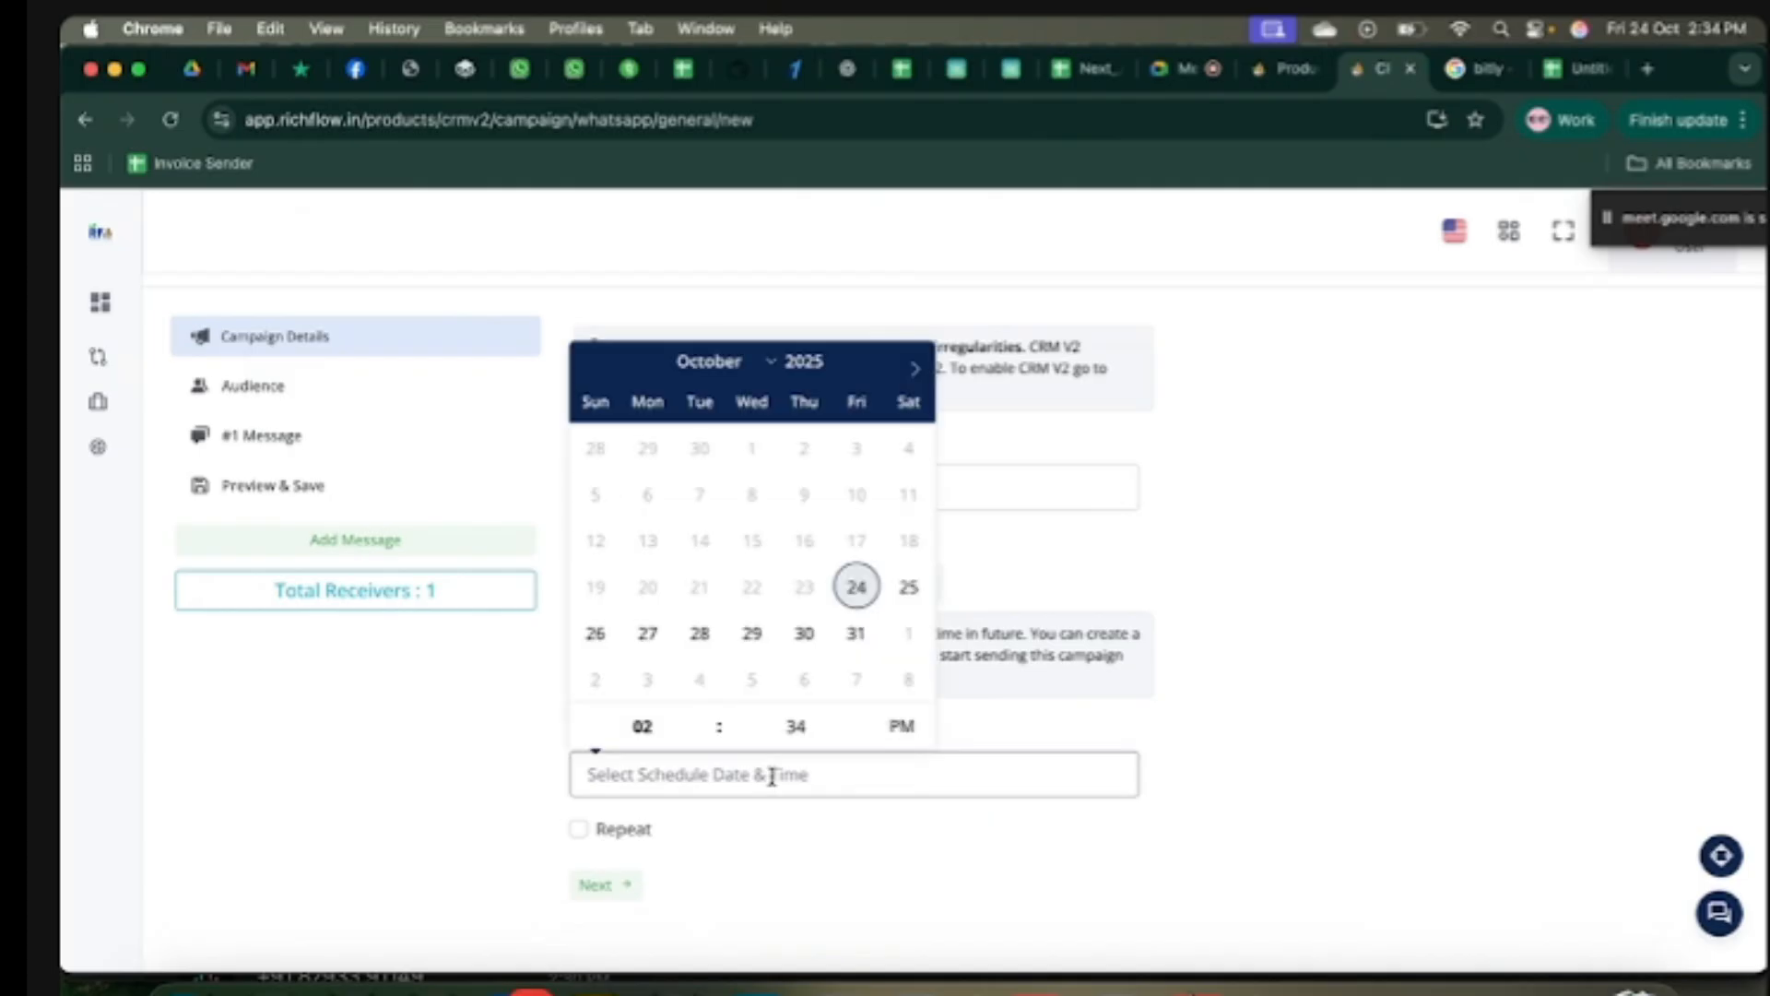
click(909, 588)
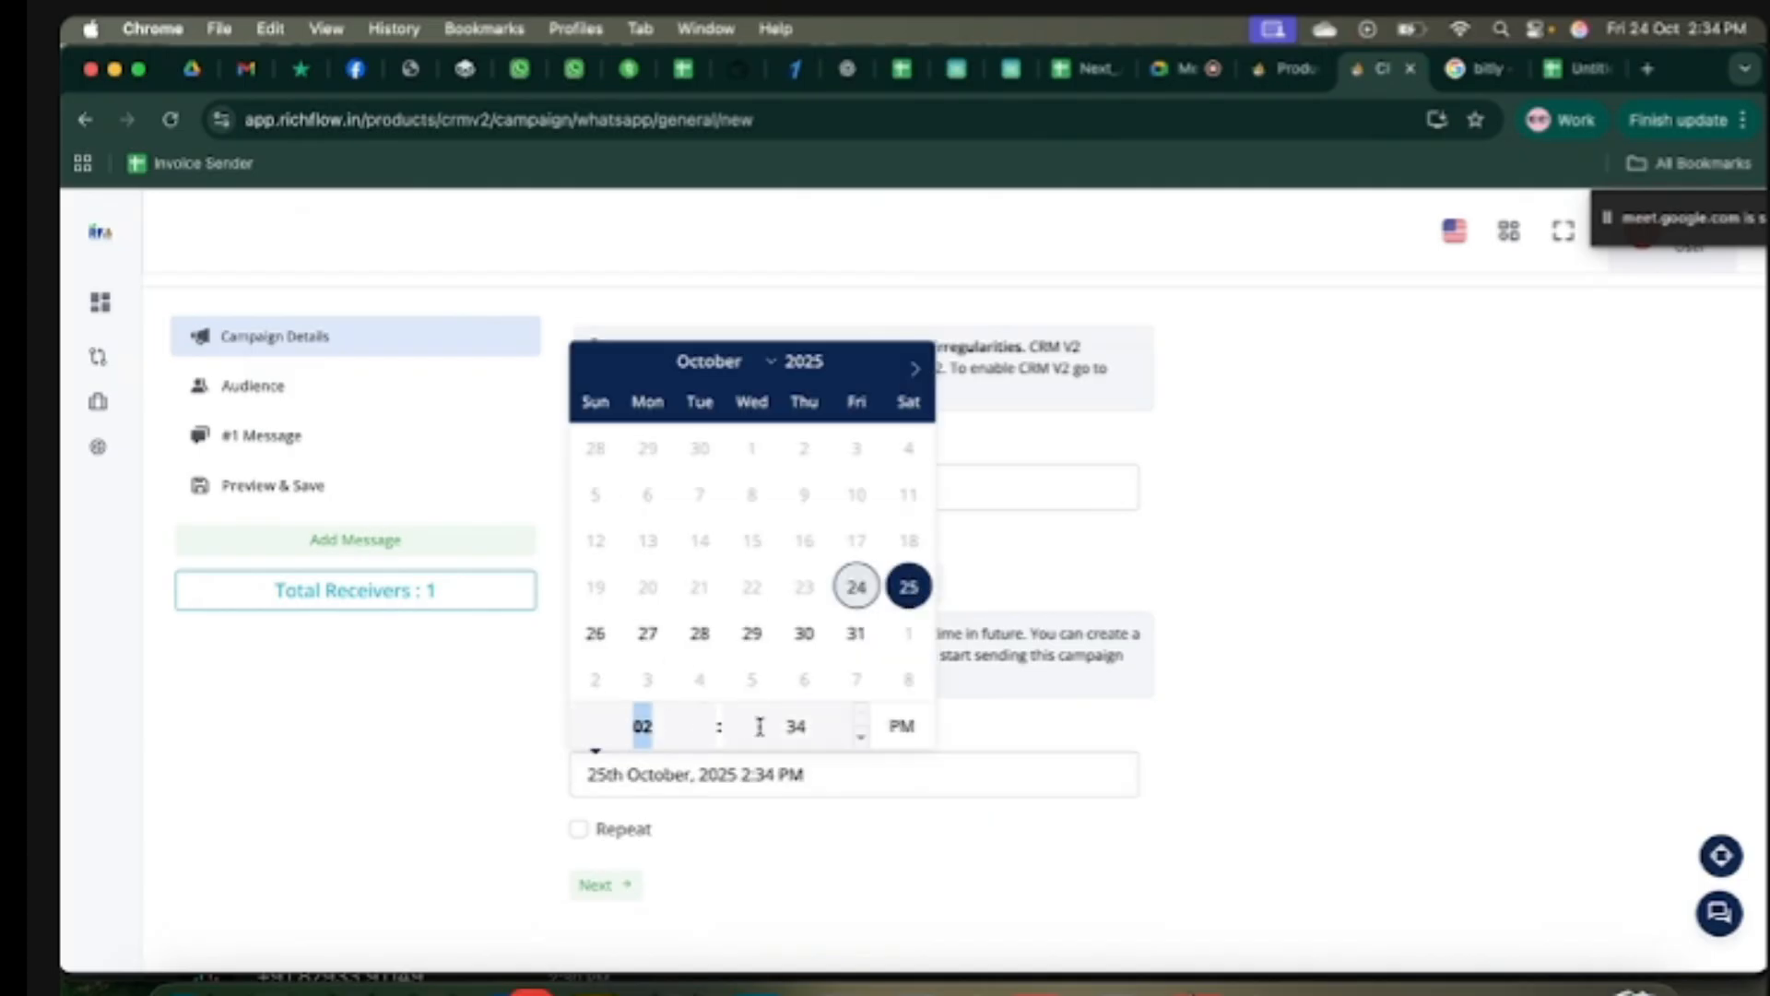
Step: Move the scheduled hour into the morning, then switch the campaign back to Immediate sending
click(797, 728)
click(664, 724)
text(1)
click(708, 735)
click(708, 736)
click(708, 736)
click(708, 736)
click(708, 736)
click(708, 736)
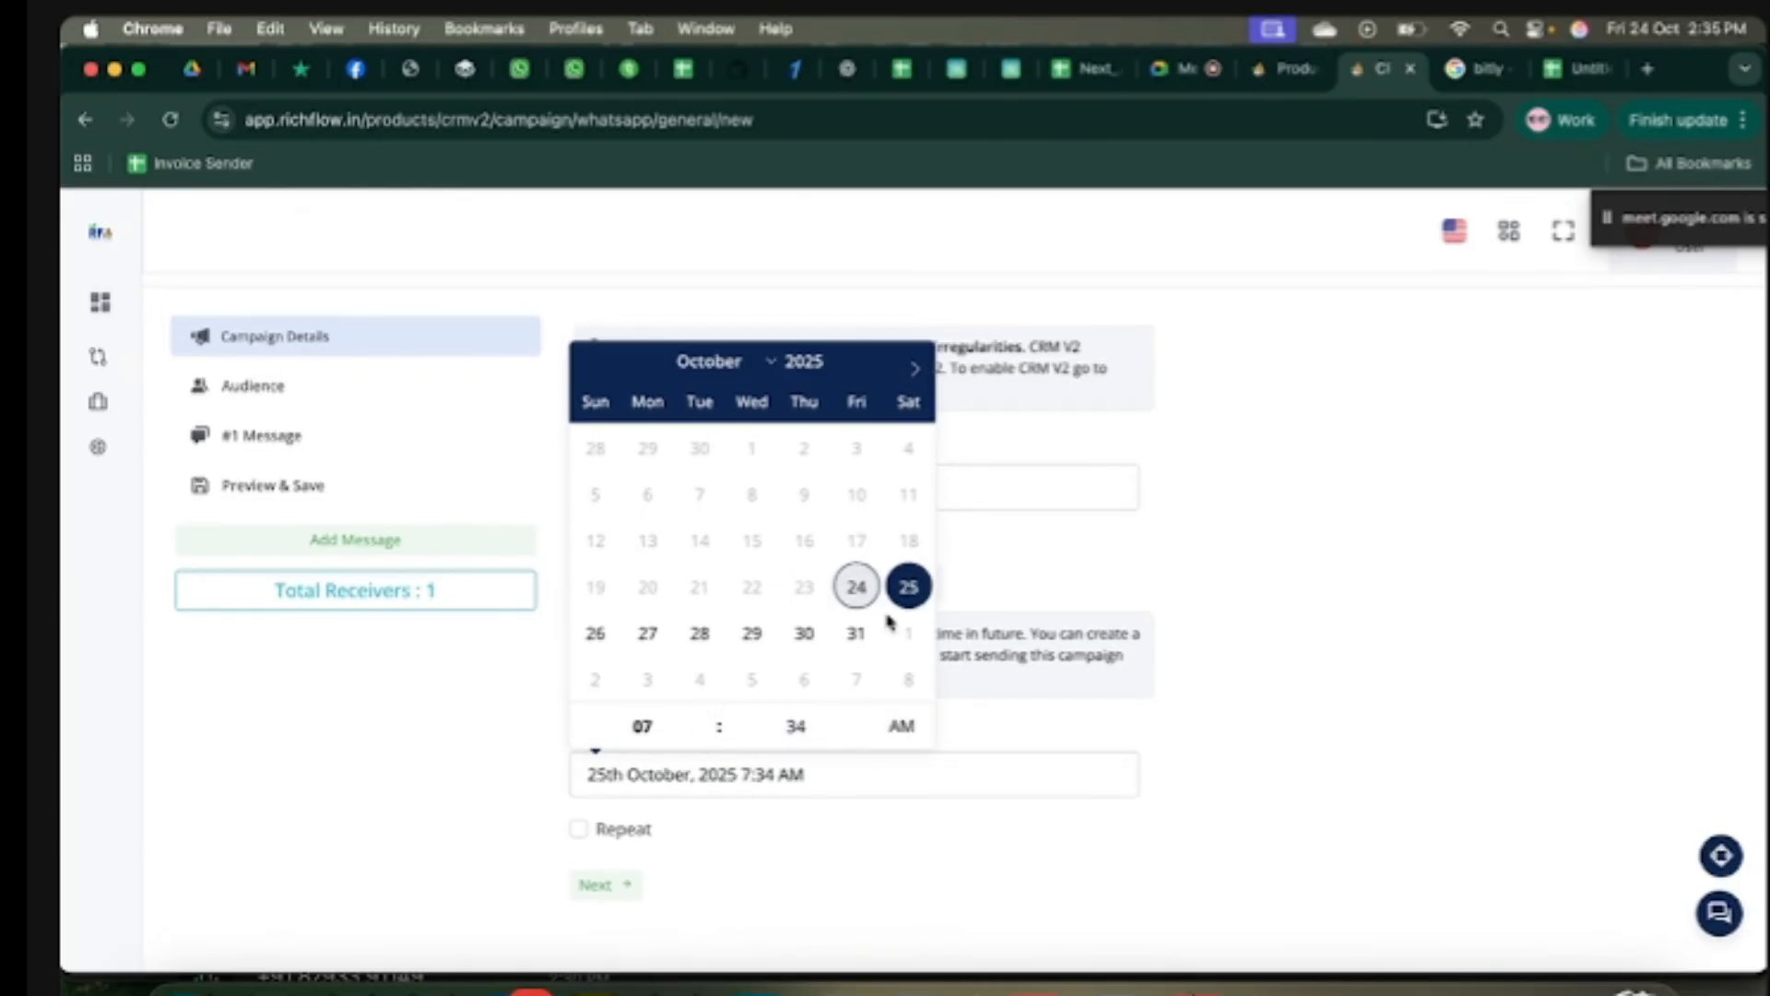
click(977, 738)
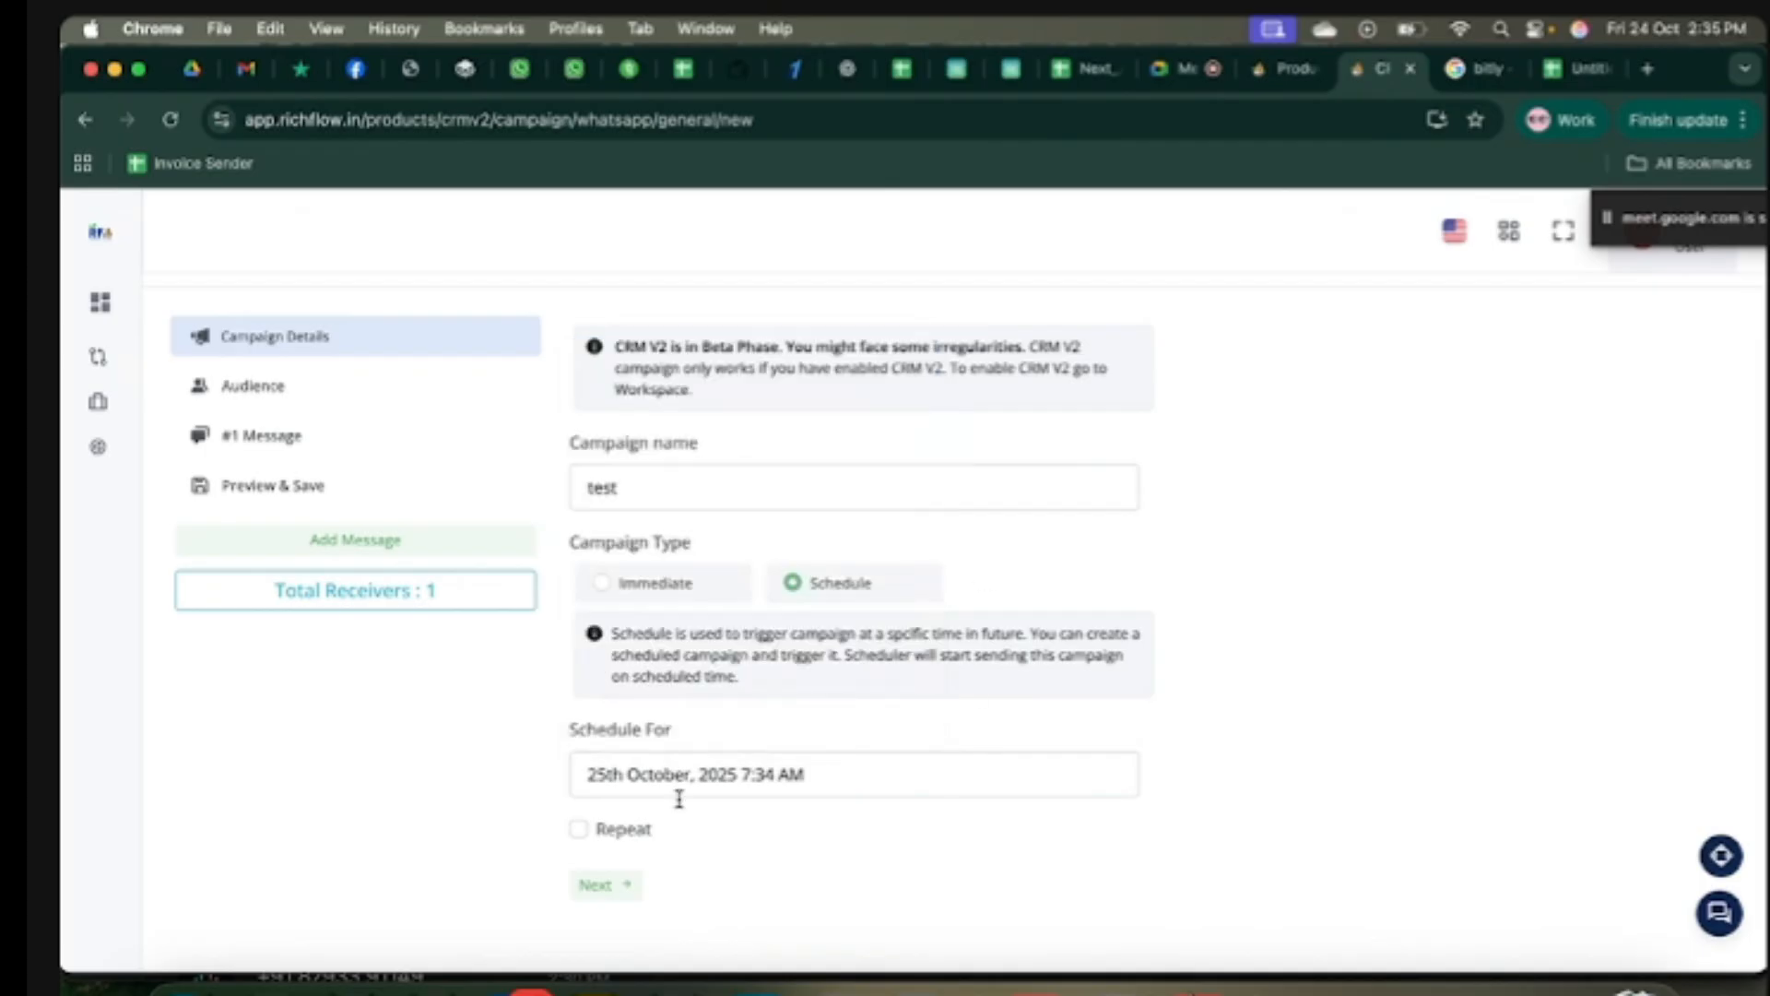
click(605, 586)
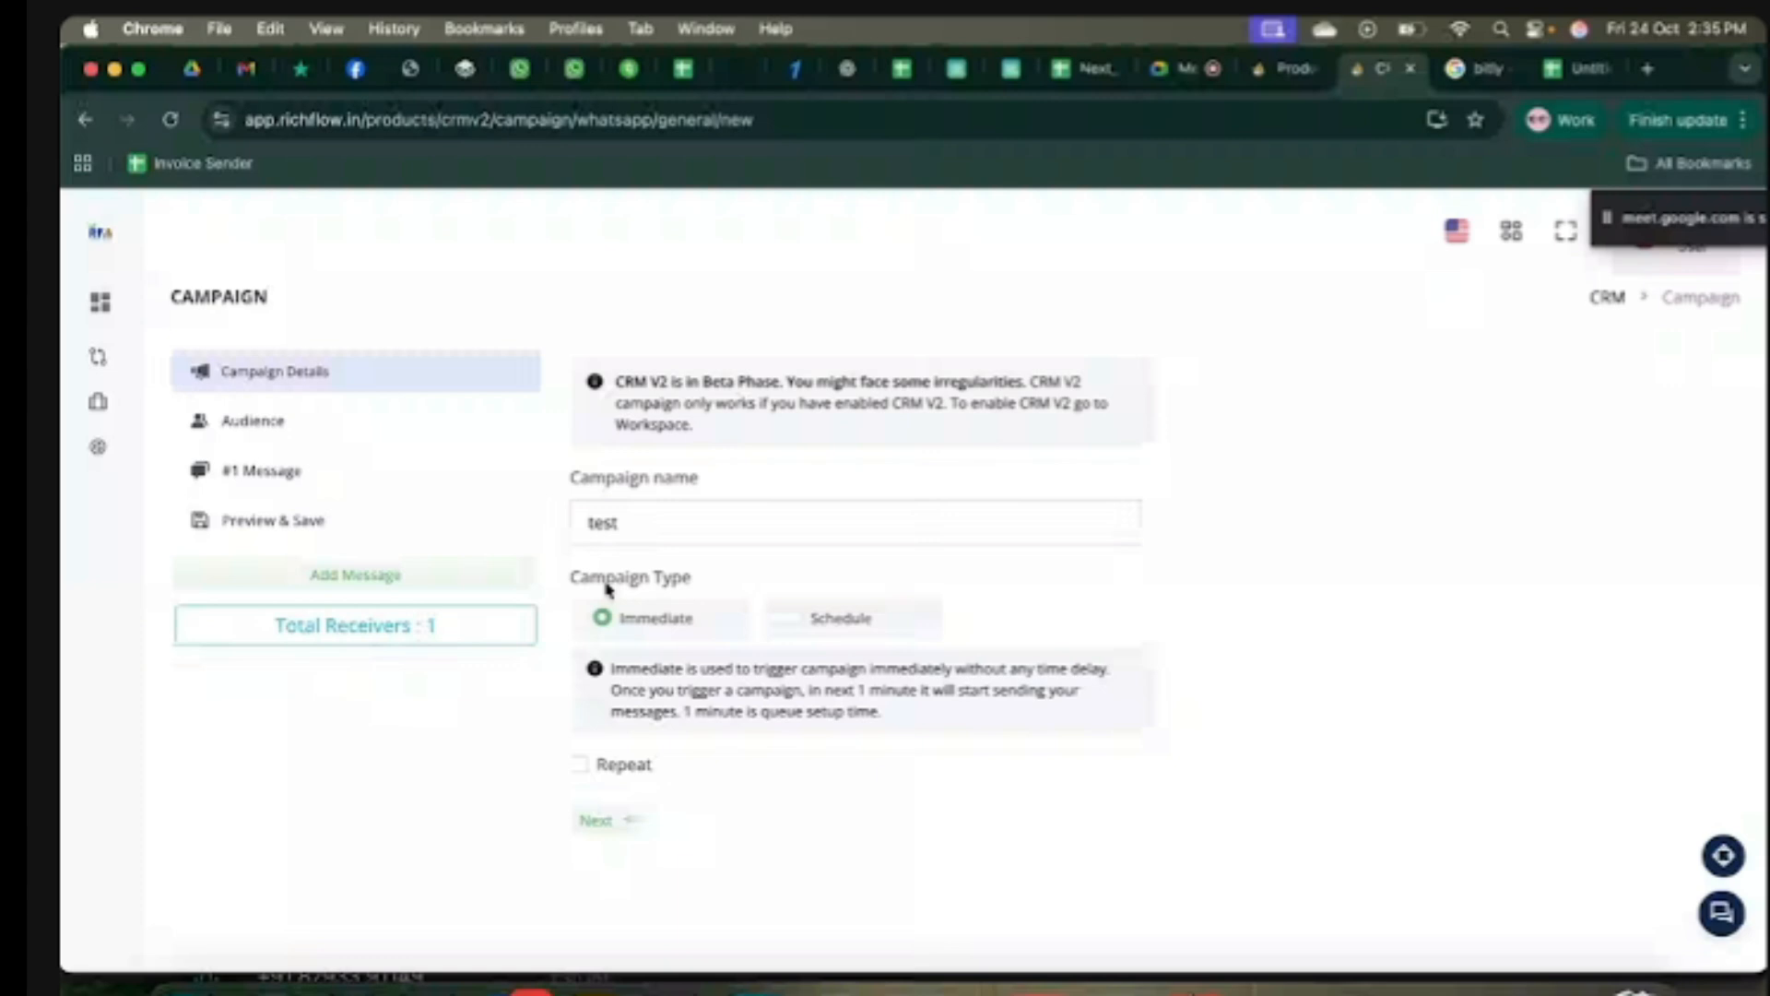
click(790, 620)
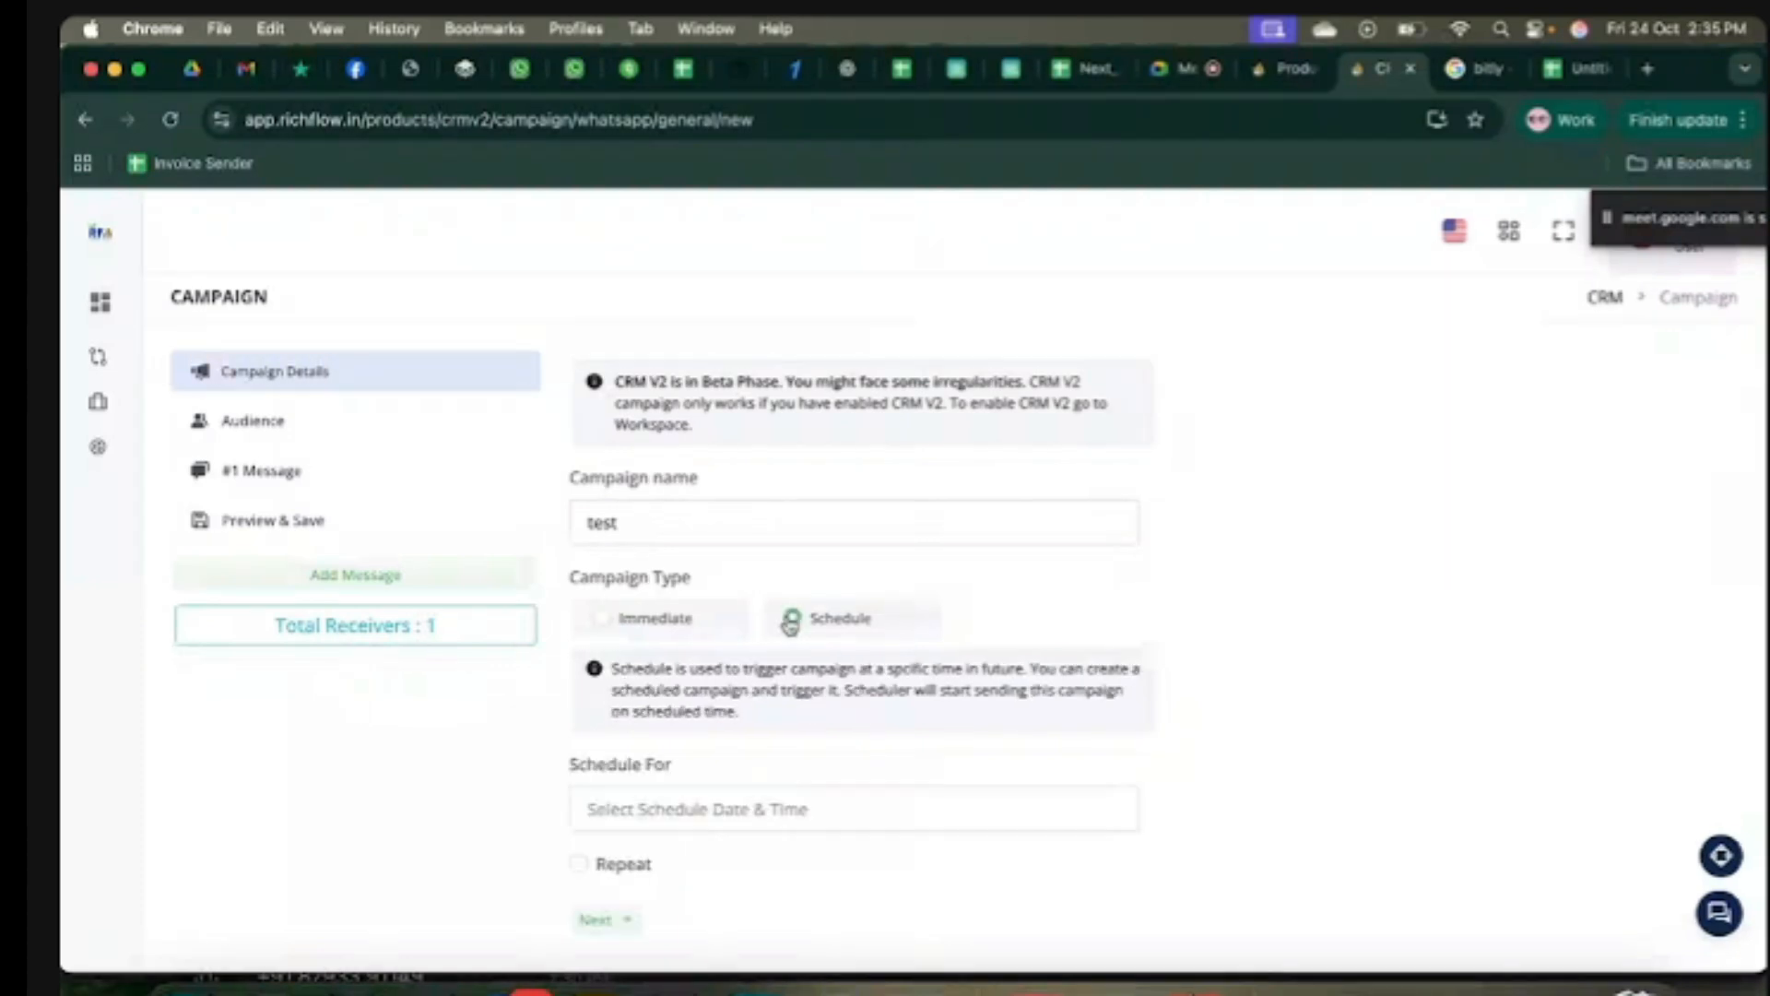
click(611, 622)
Step: Turn on Repeat with a start date of 25th October 2025
click(579, 764)
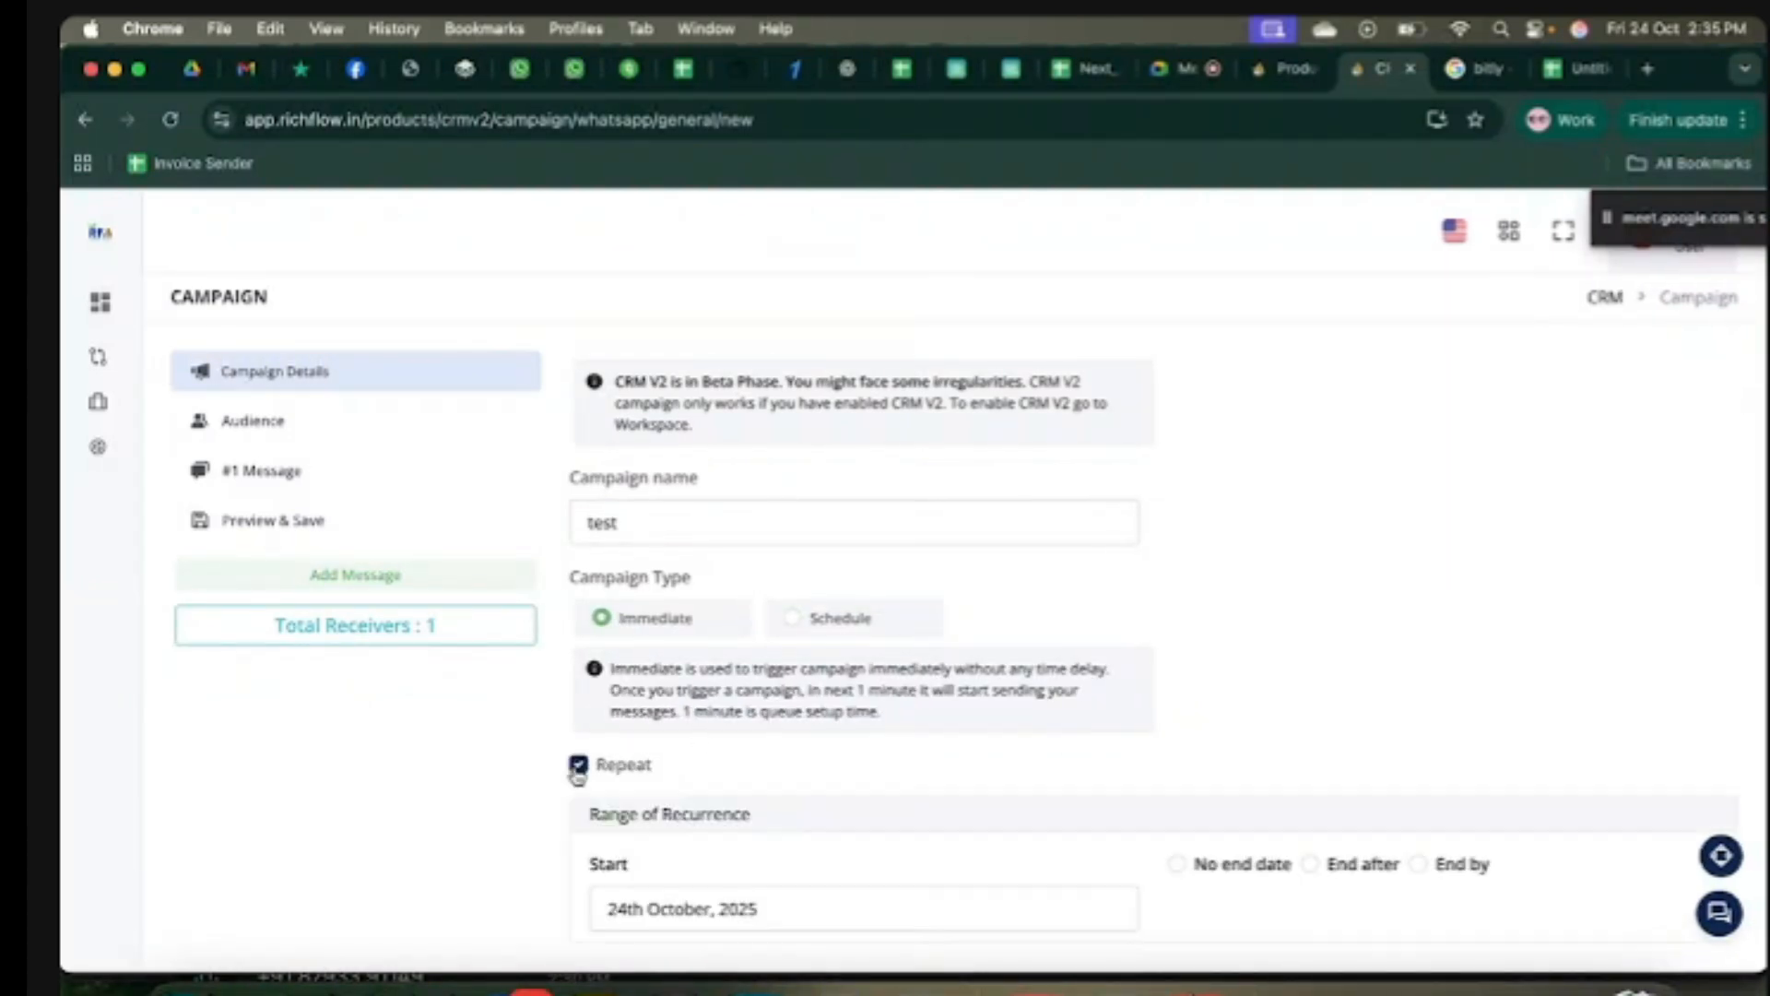
scroll(799, 742, down, 3)
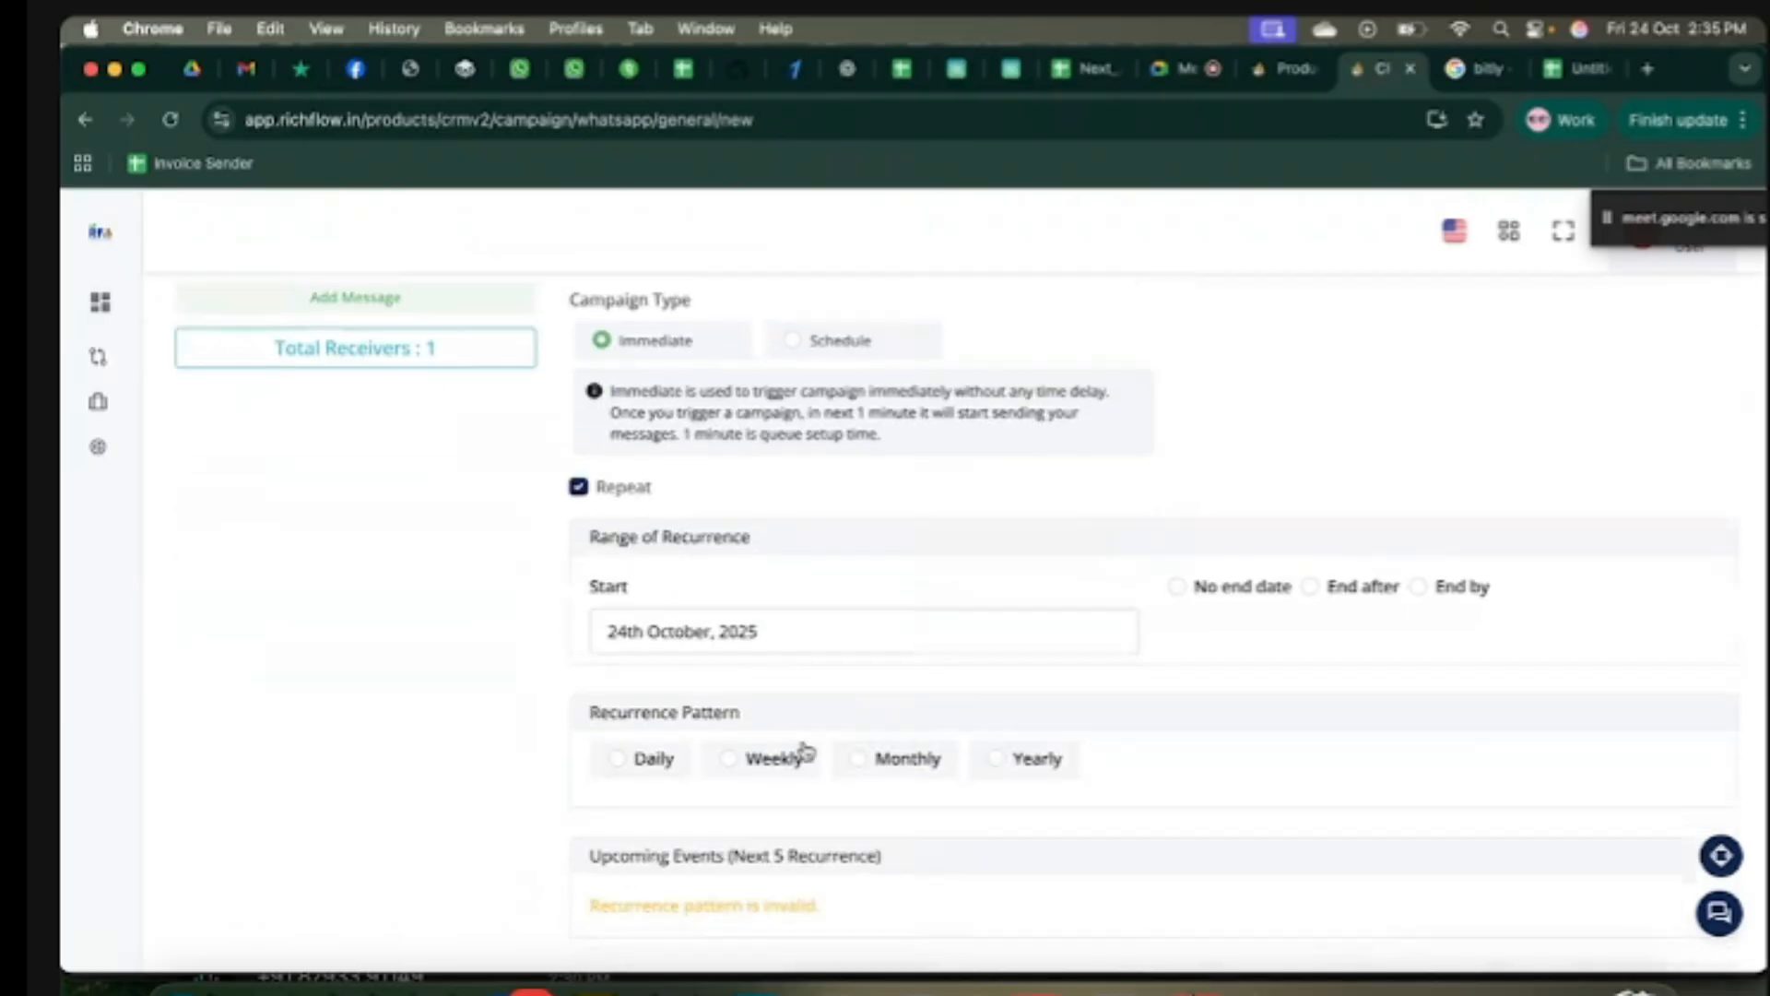
click(803, 635)
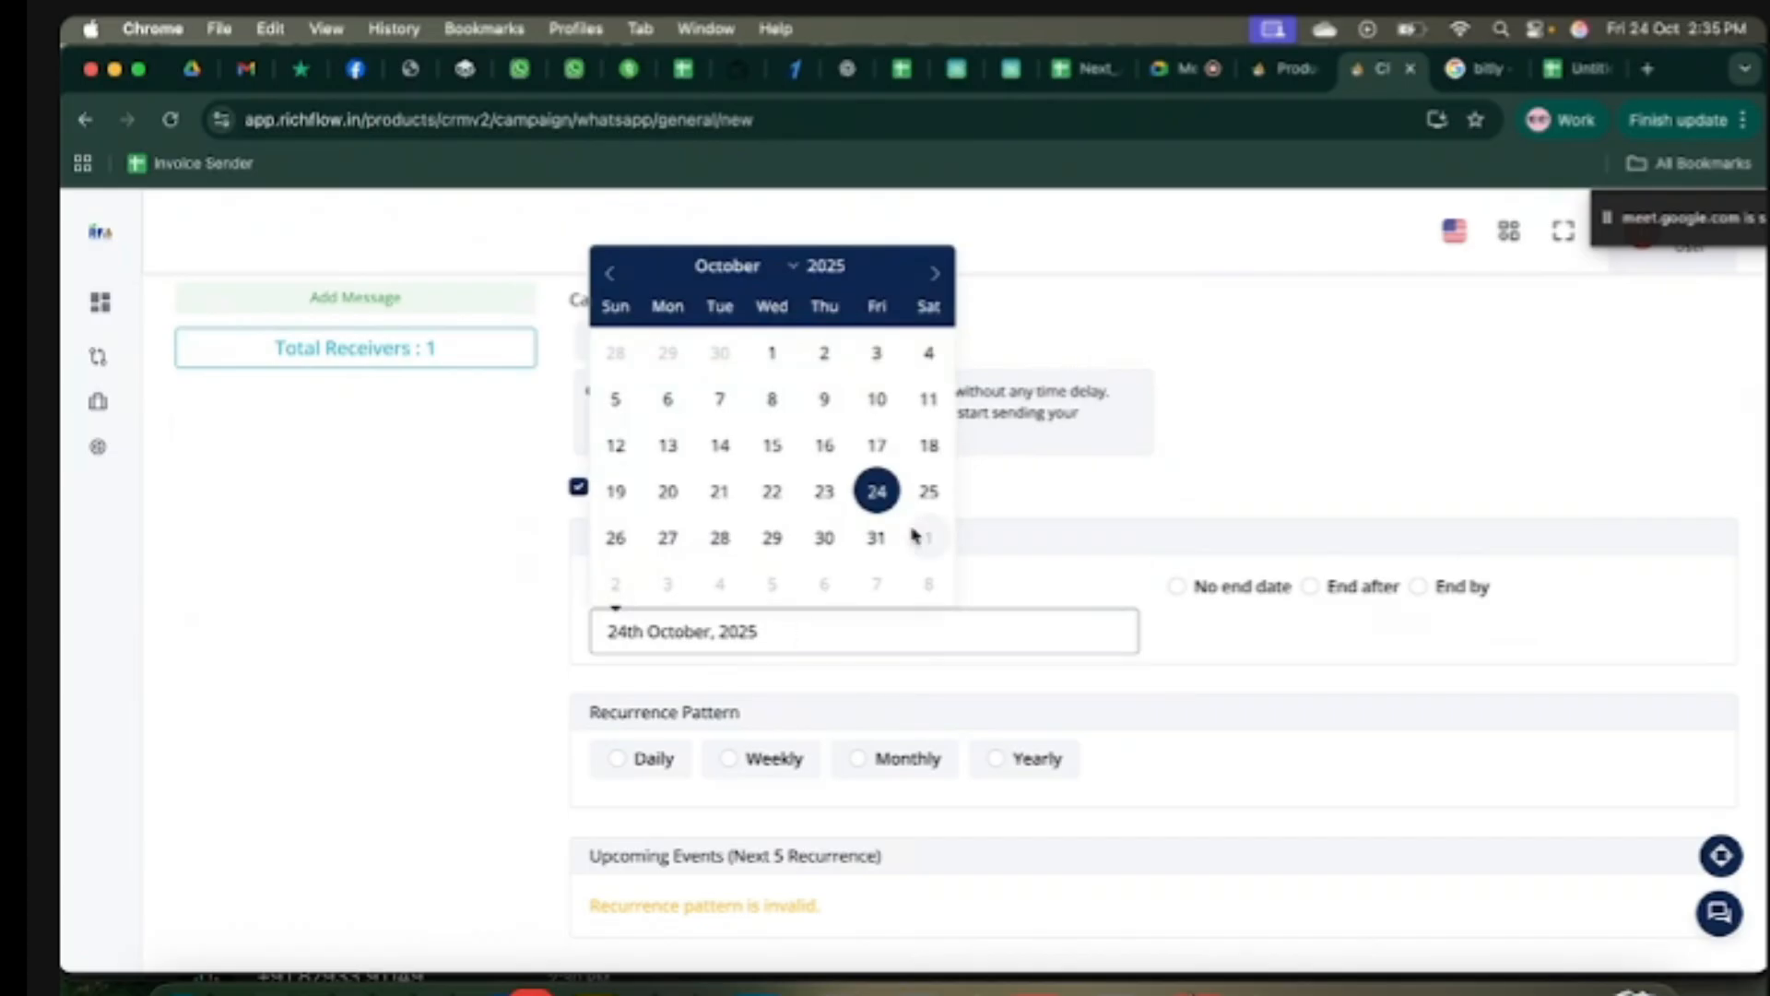
click(928, 492)
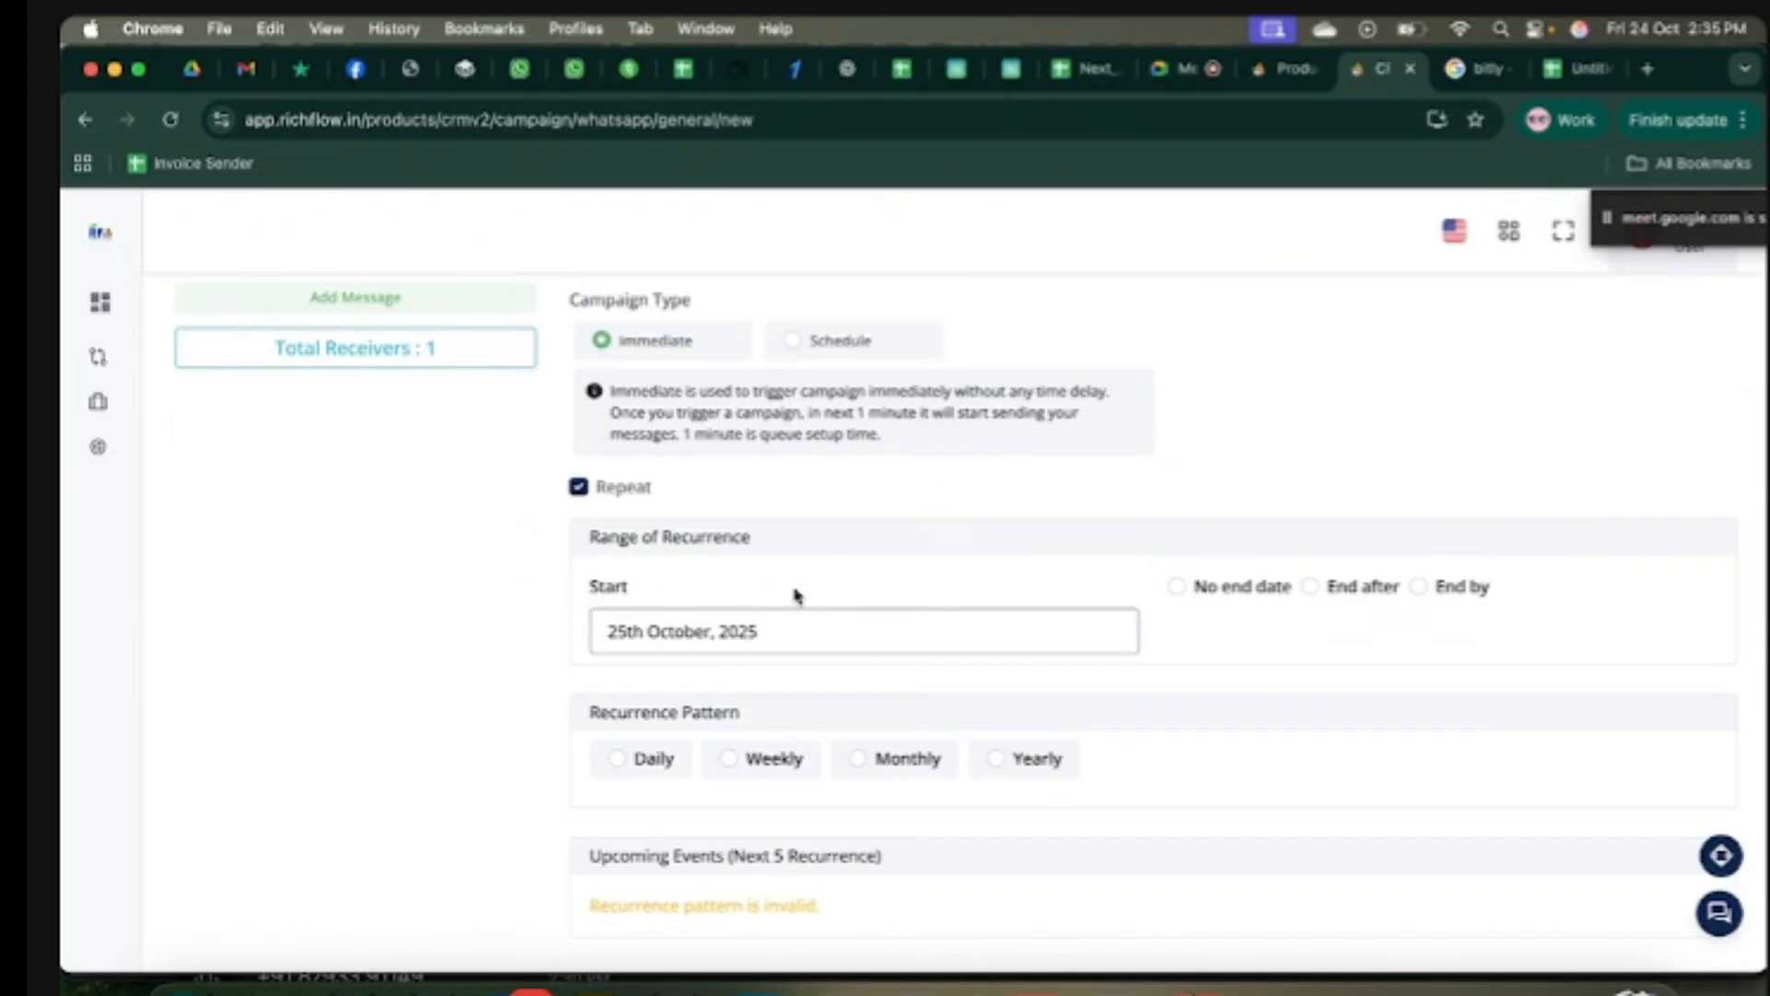
Step: Try Daily recurrence every 03 days, then switch it to every weekday
click(618, 762)
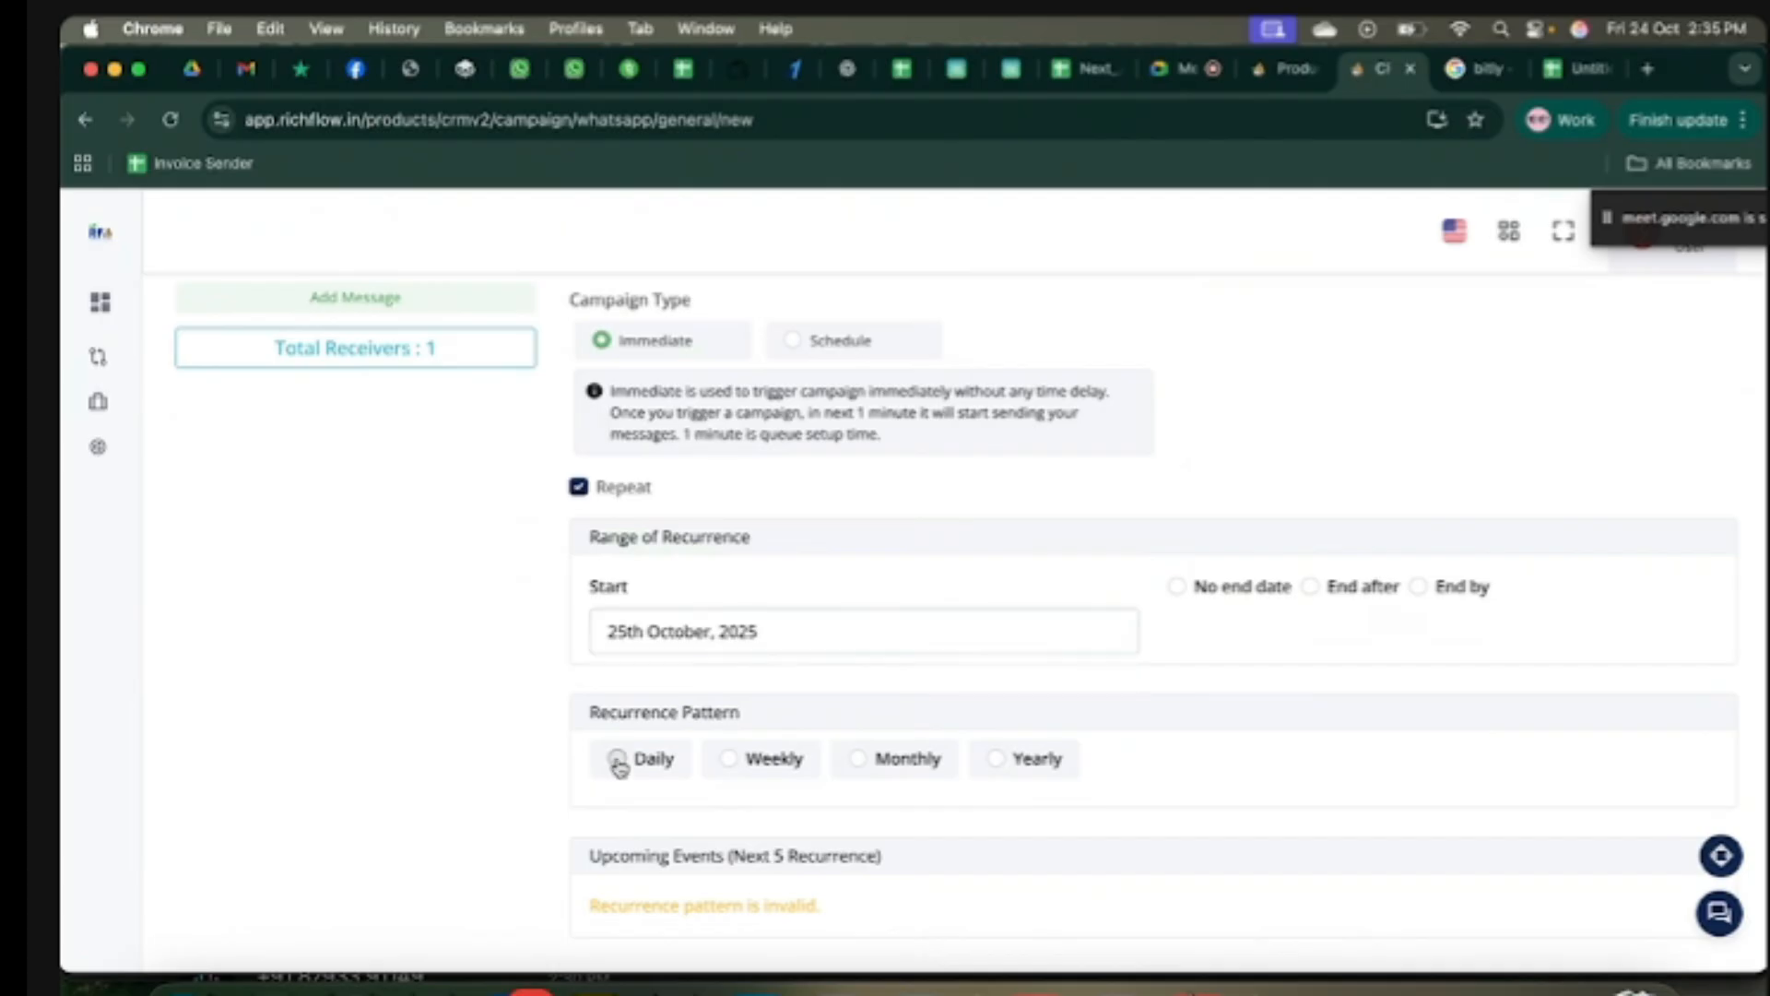
scroll(618, 765, down, 3)
click(743, 683)
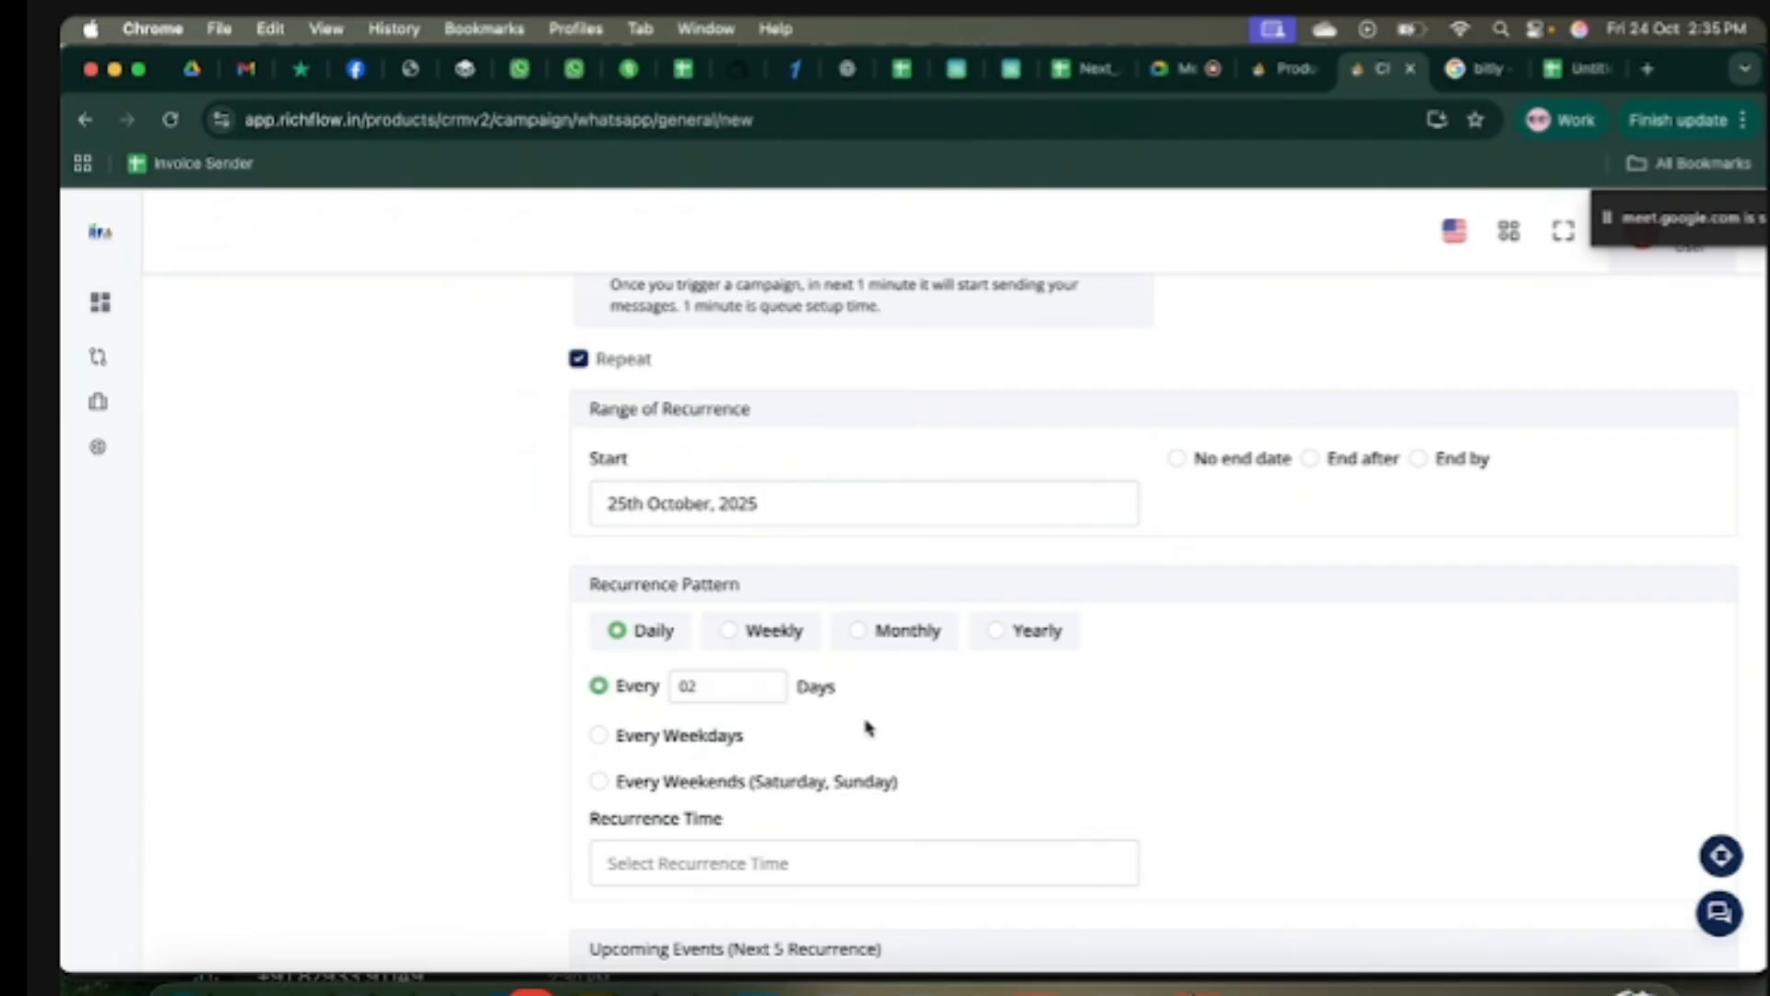
click(827, 711)
click(604, 741)
Step: Try Weekly recurrence, adding Tuesday and Sunday and removing Friday
click(730, 633)
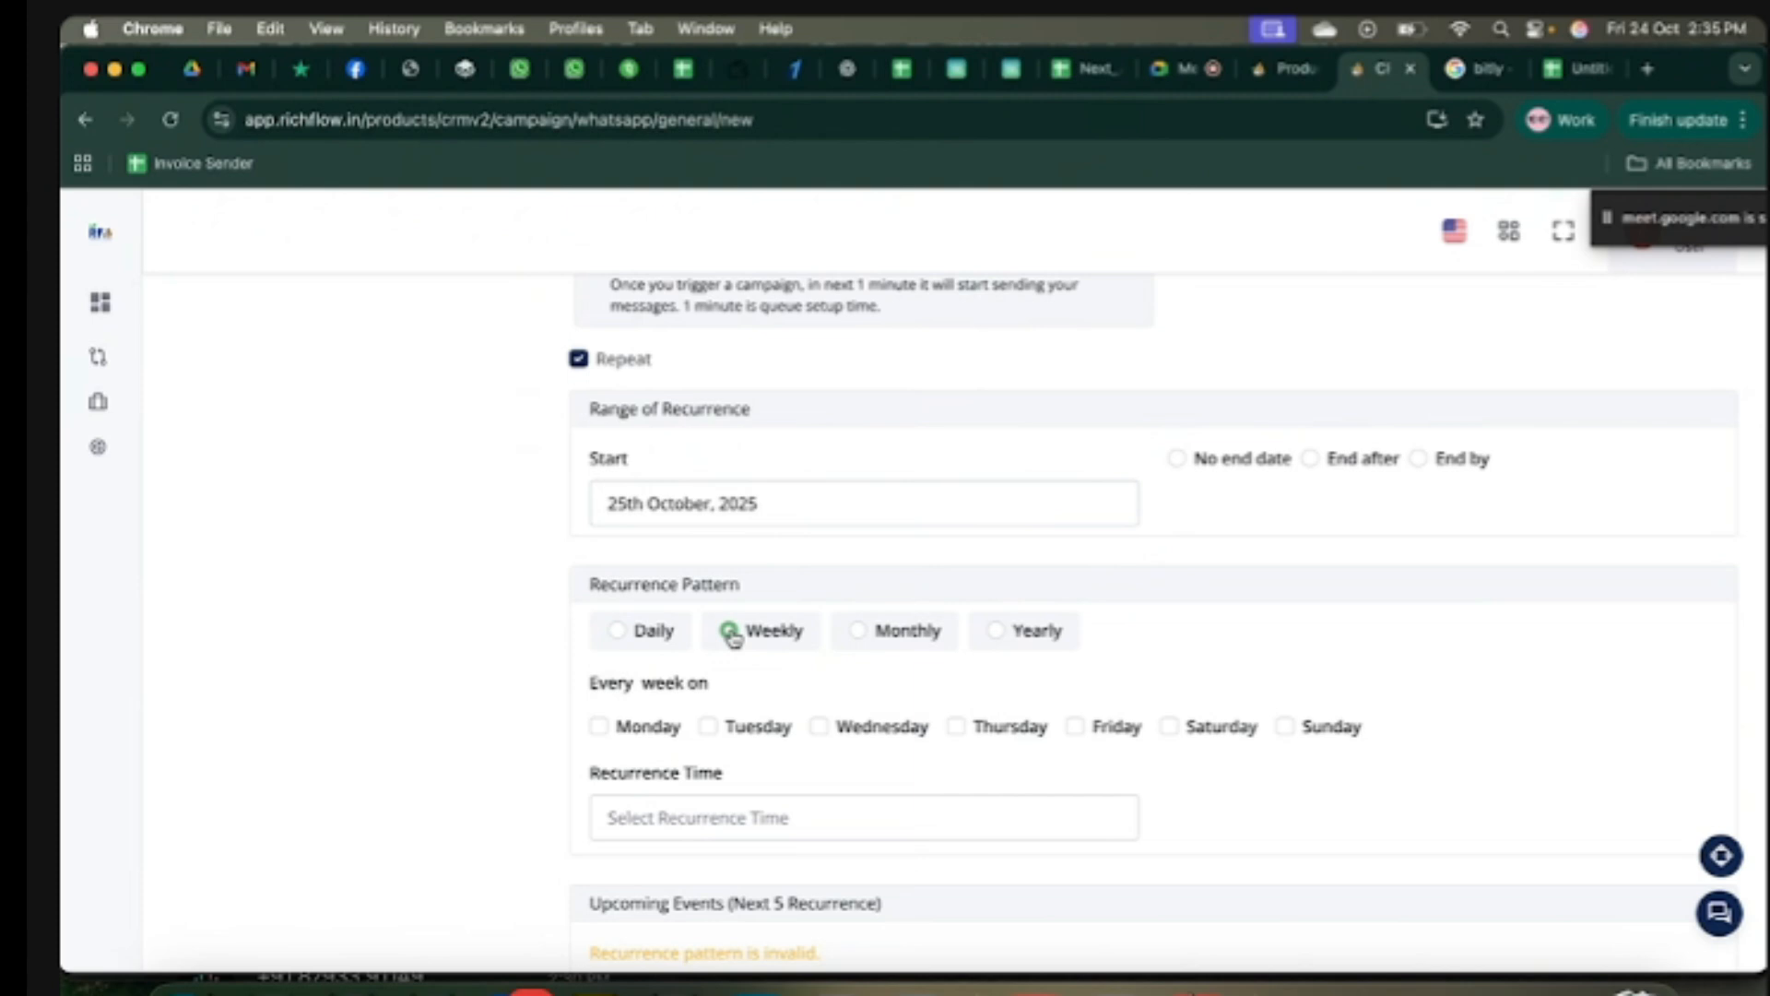
click(710, 728)
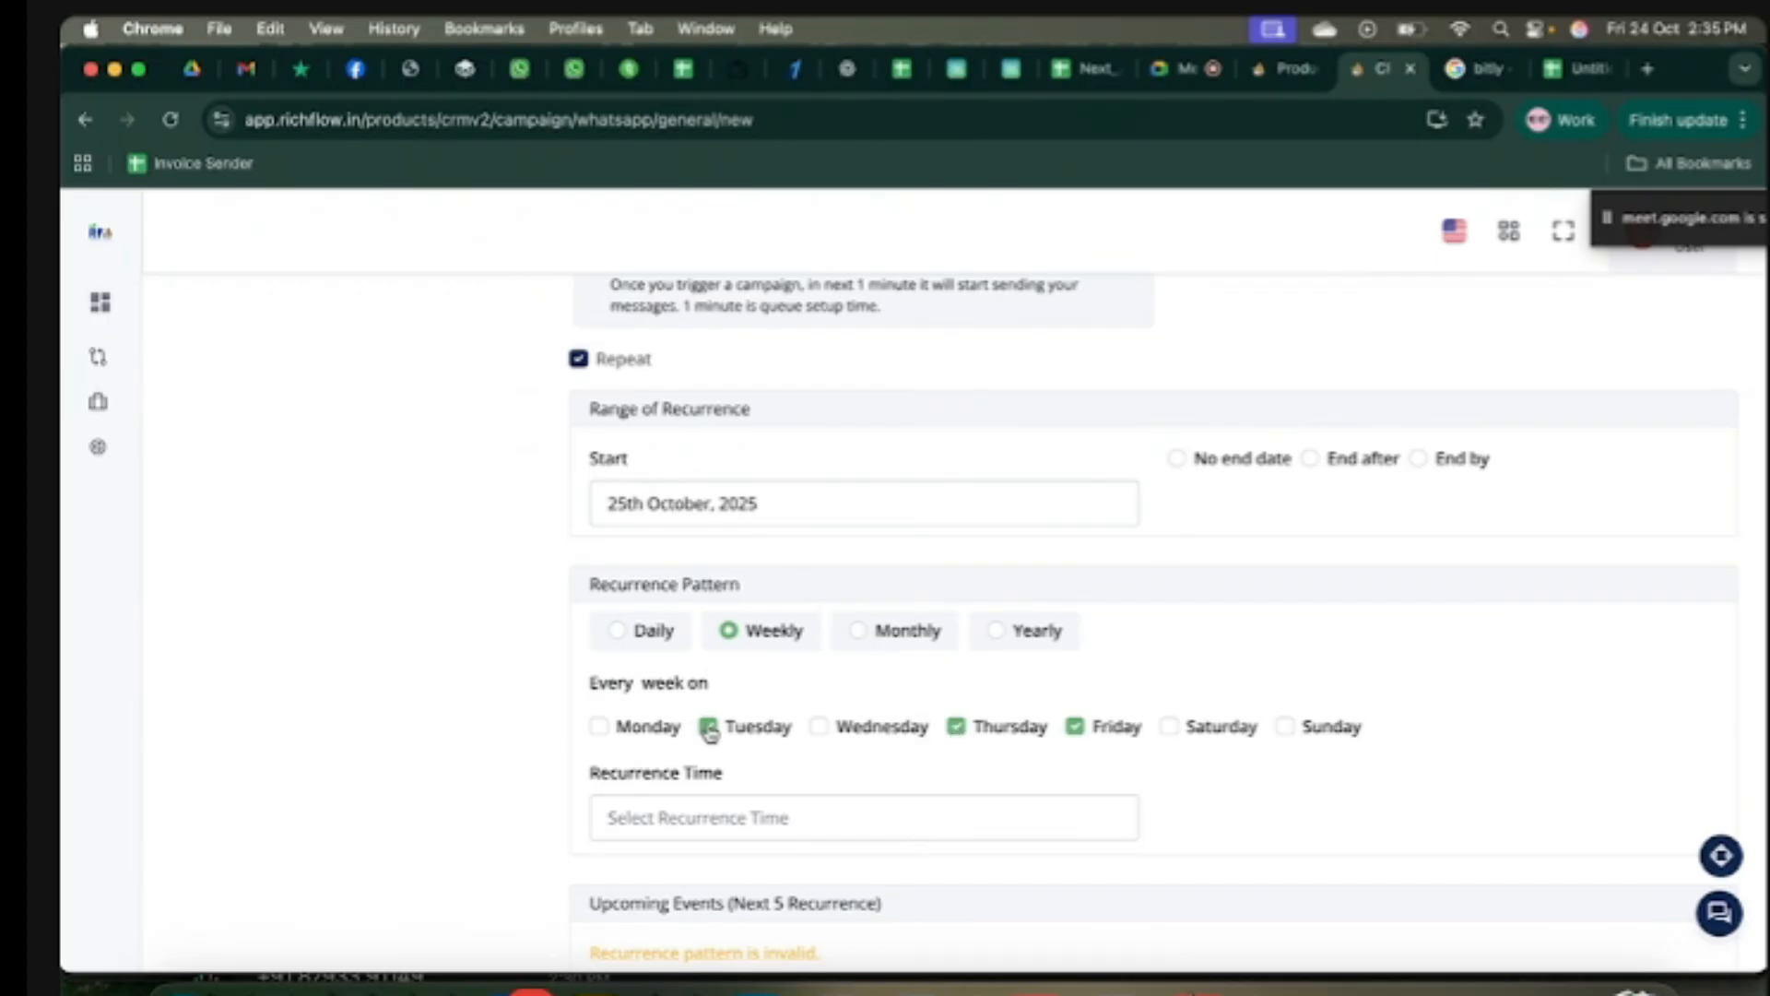
click(1285, 730)
click(1074, 726)
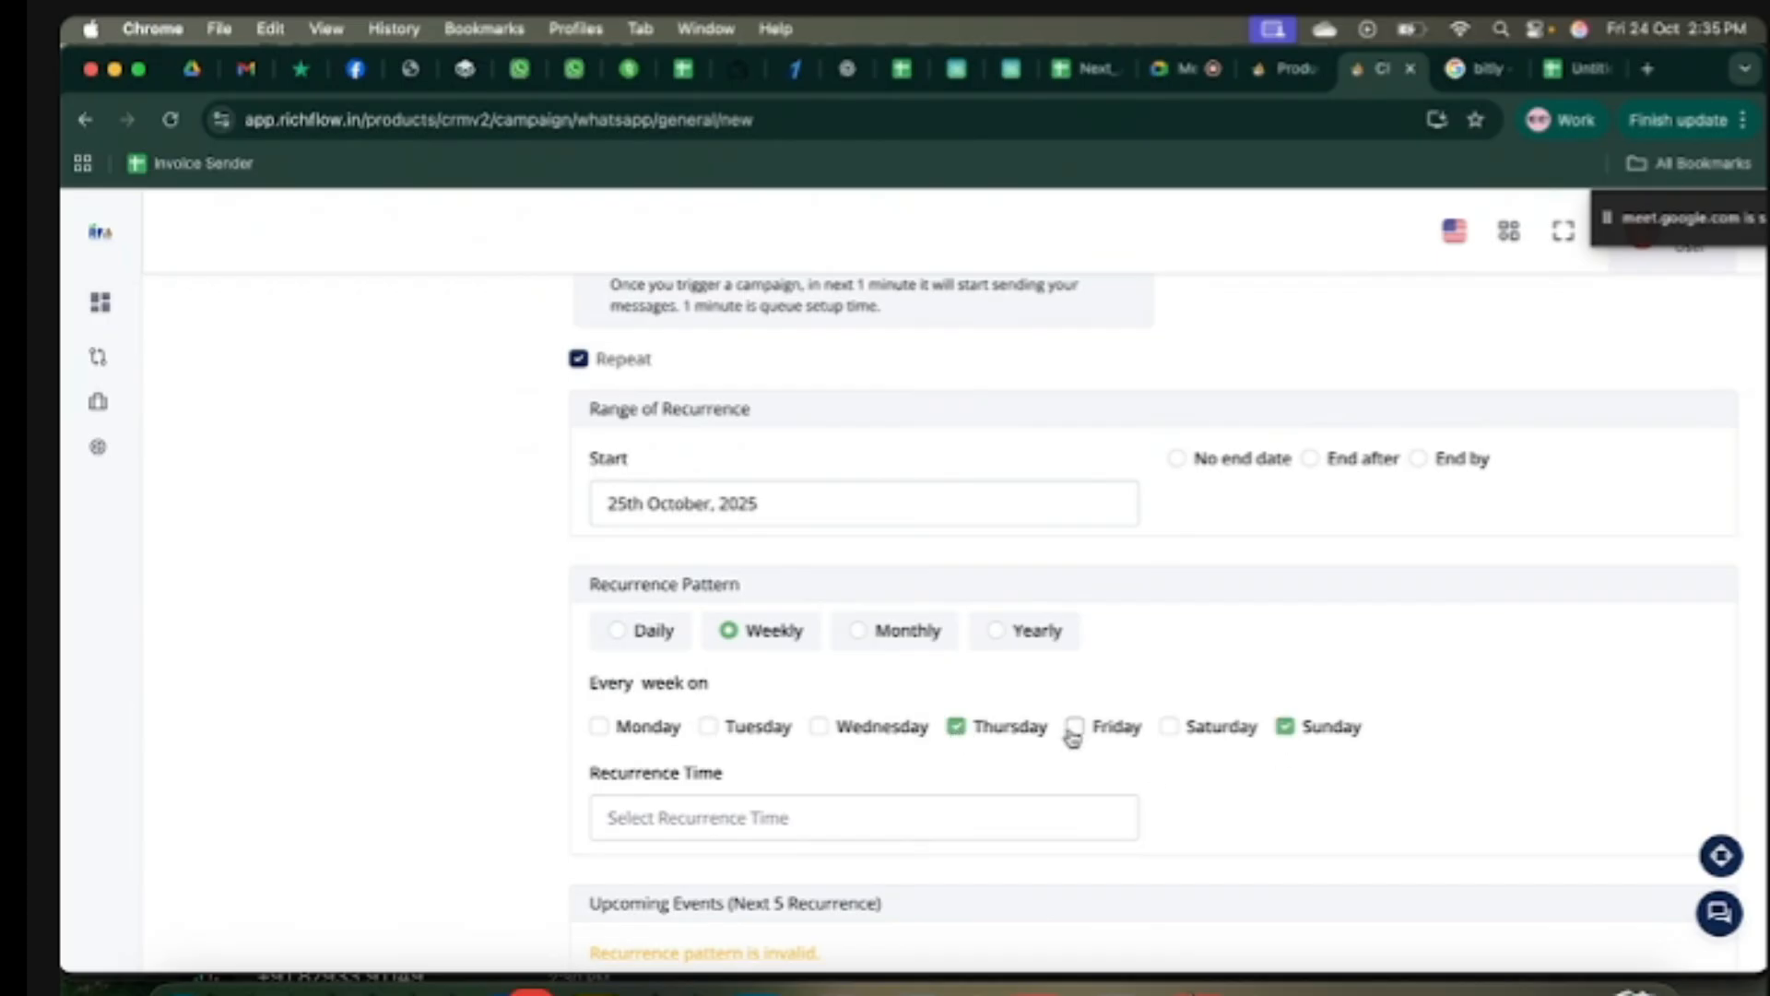
Step: Try Monthly recurrence on day 8, then day 10, before returning to Weekly
click(903, 634)
click(737, 735)
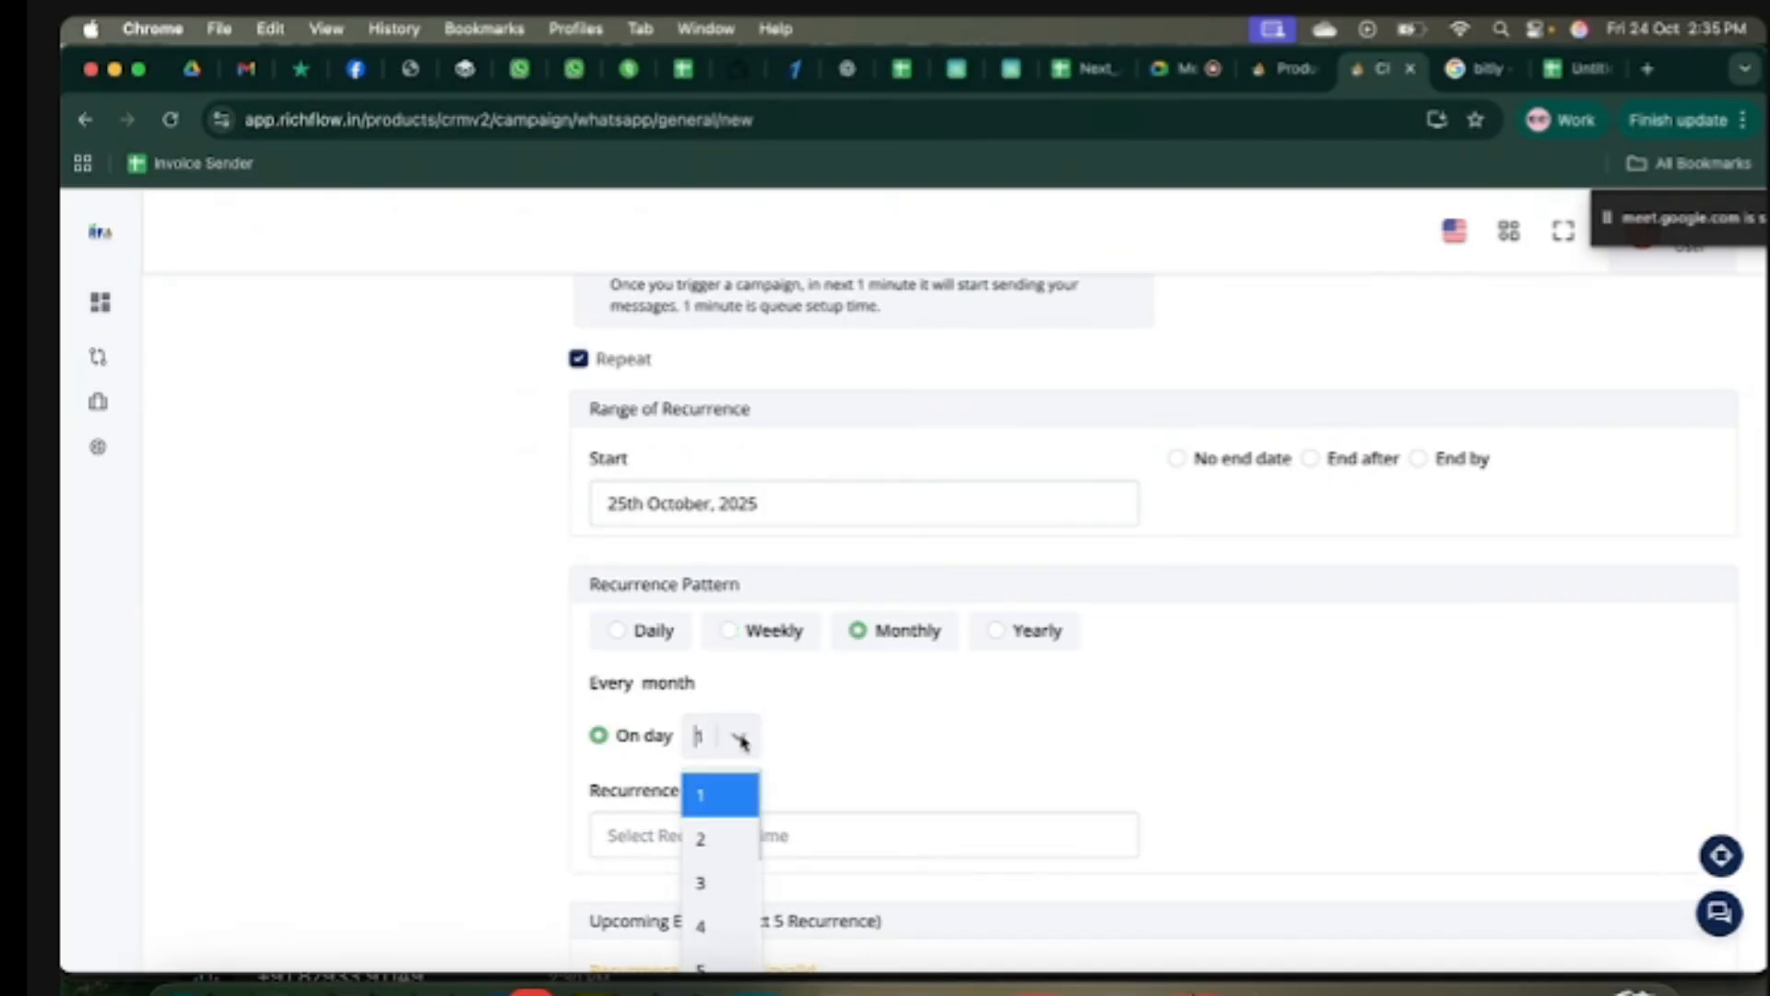
click(714, 939)
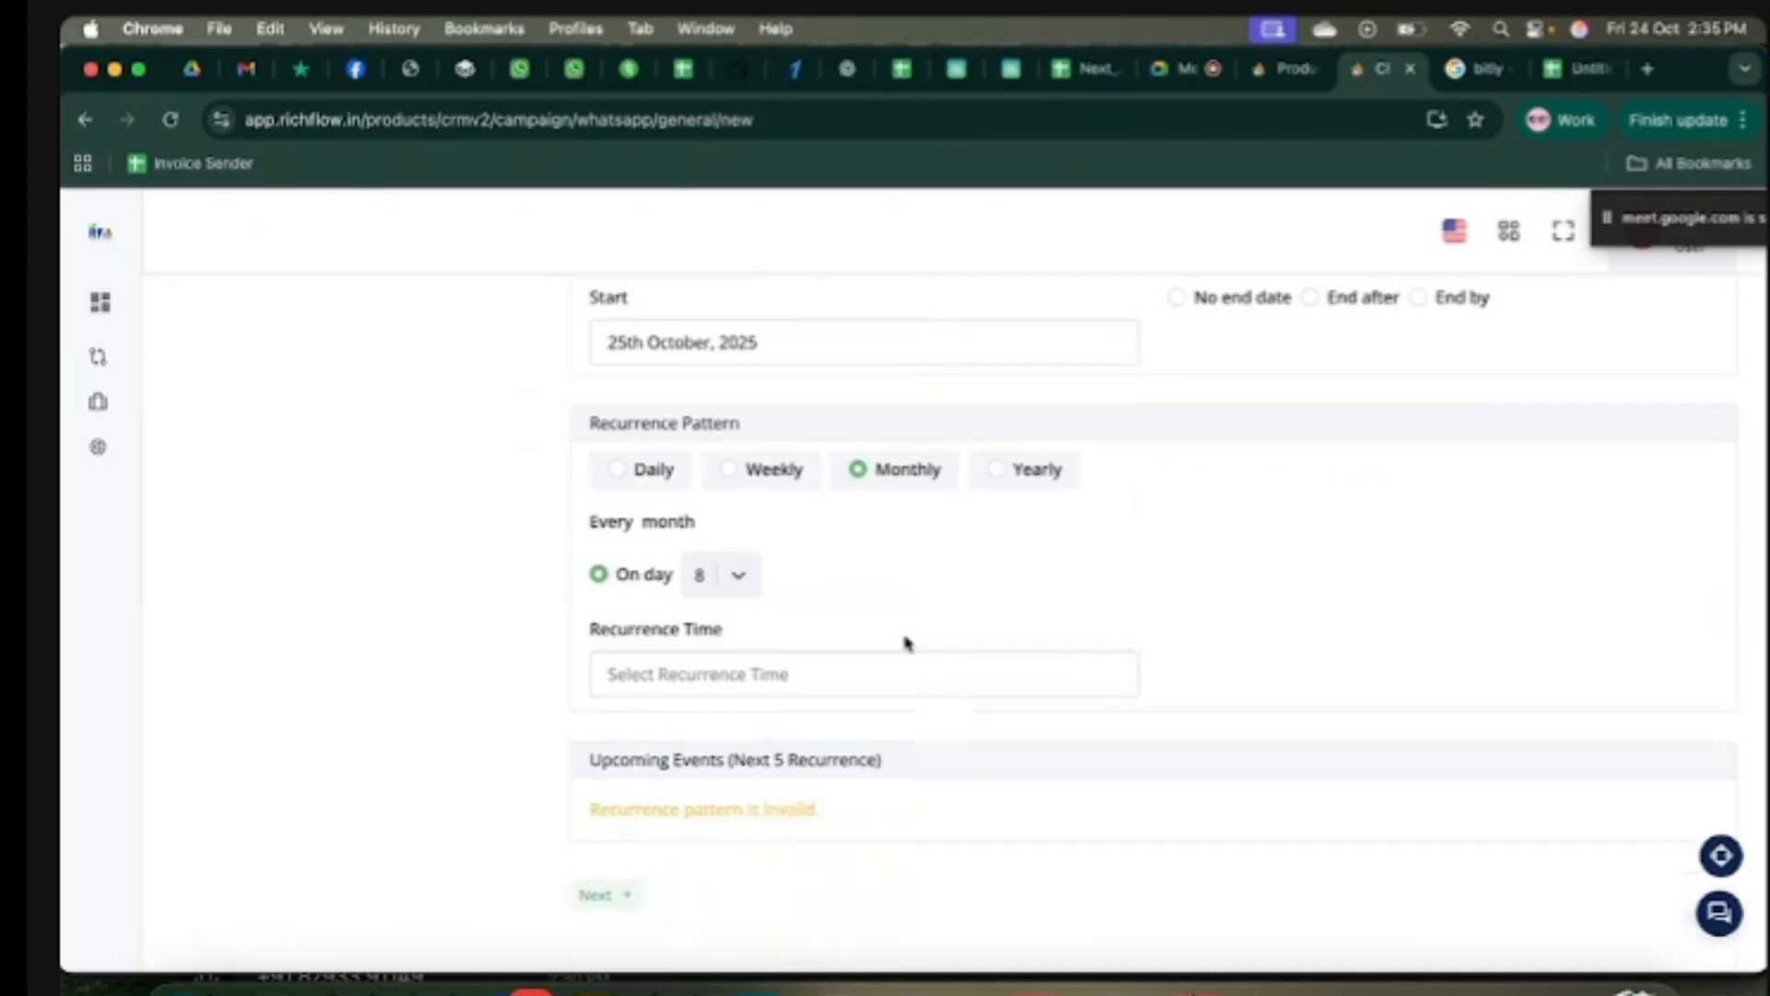
click(739, 577)
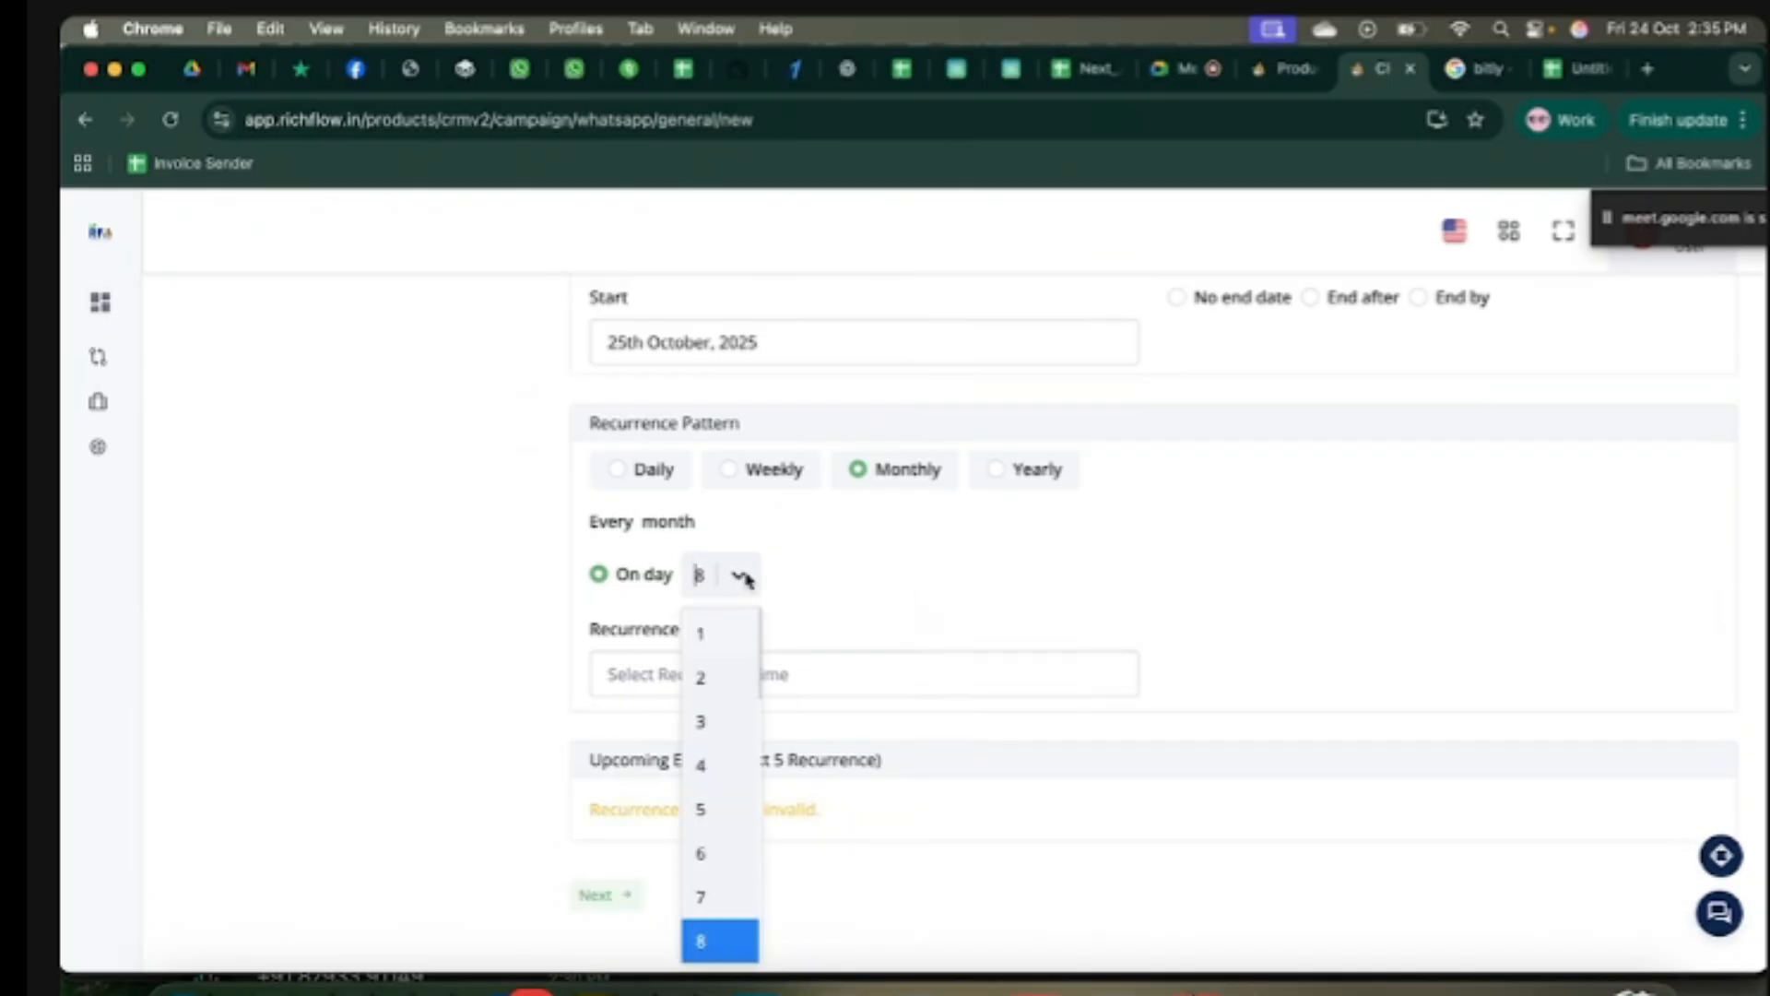
scroll(729, 885, down, 2)
click(706, 909)
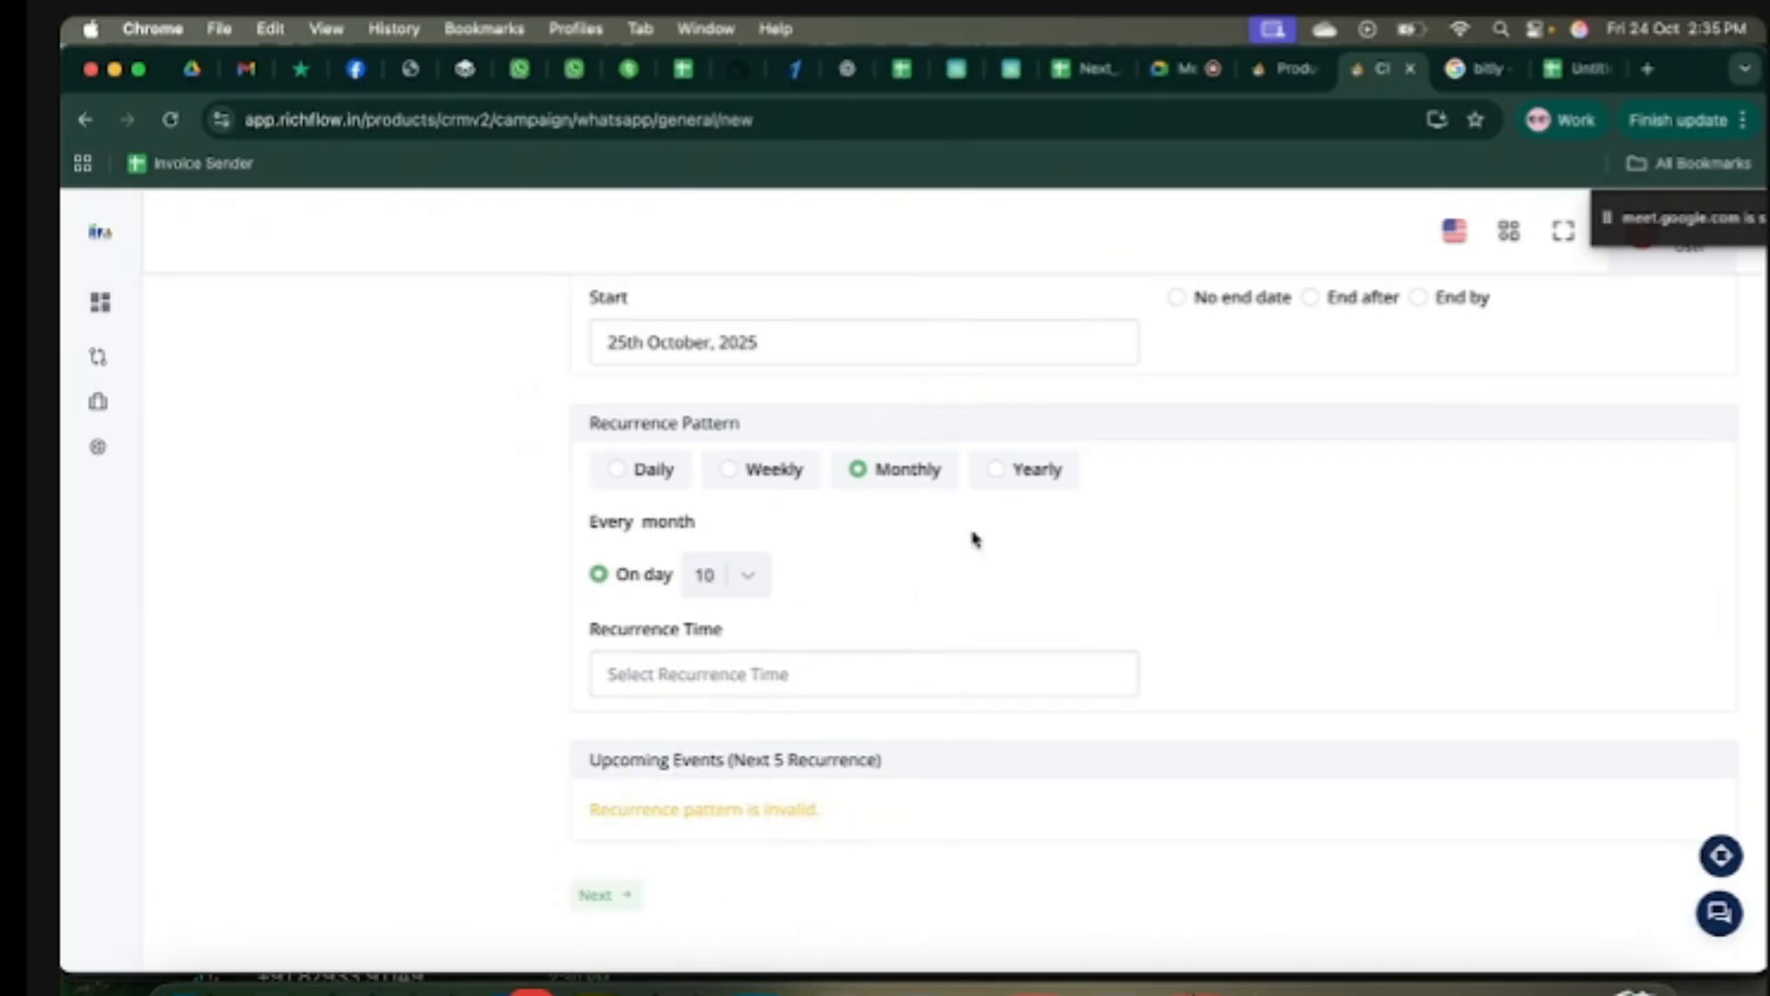
click(727, 472)
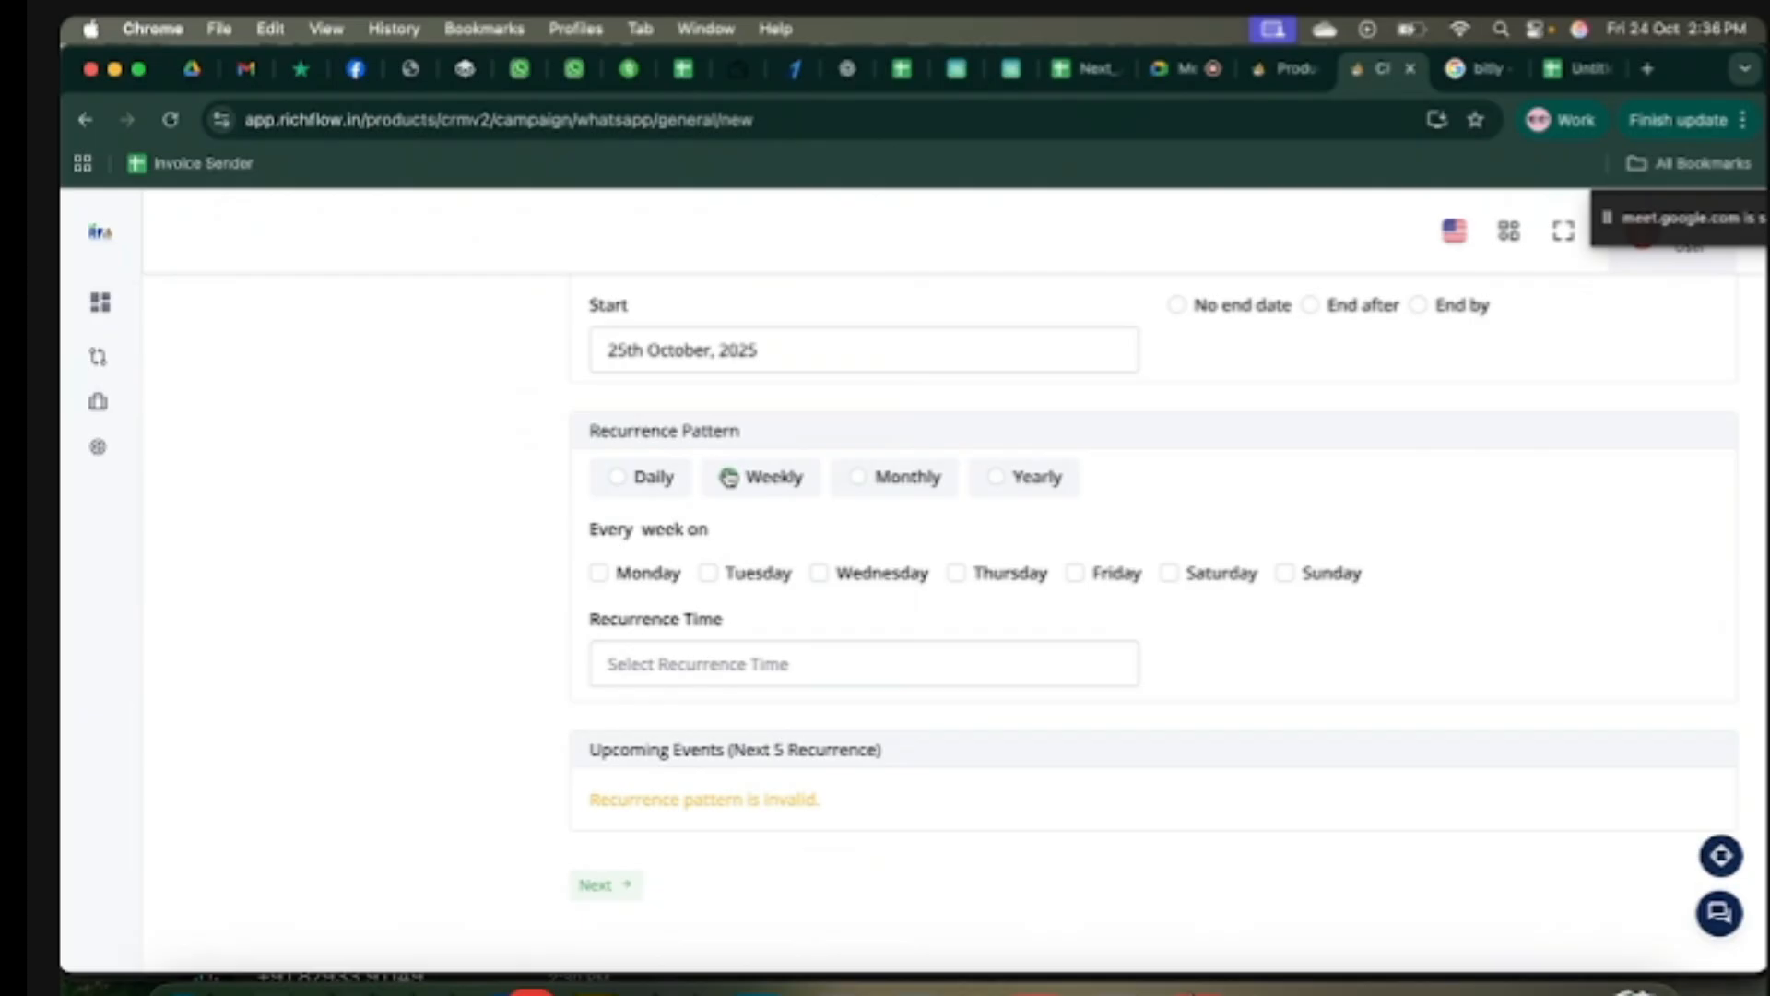
Step: Switch to Daily recurrence and set the repeats to end by 31st October 2025
click(620, 477)
scroll(862, 627, up, 6)
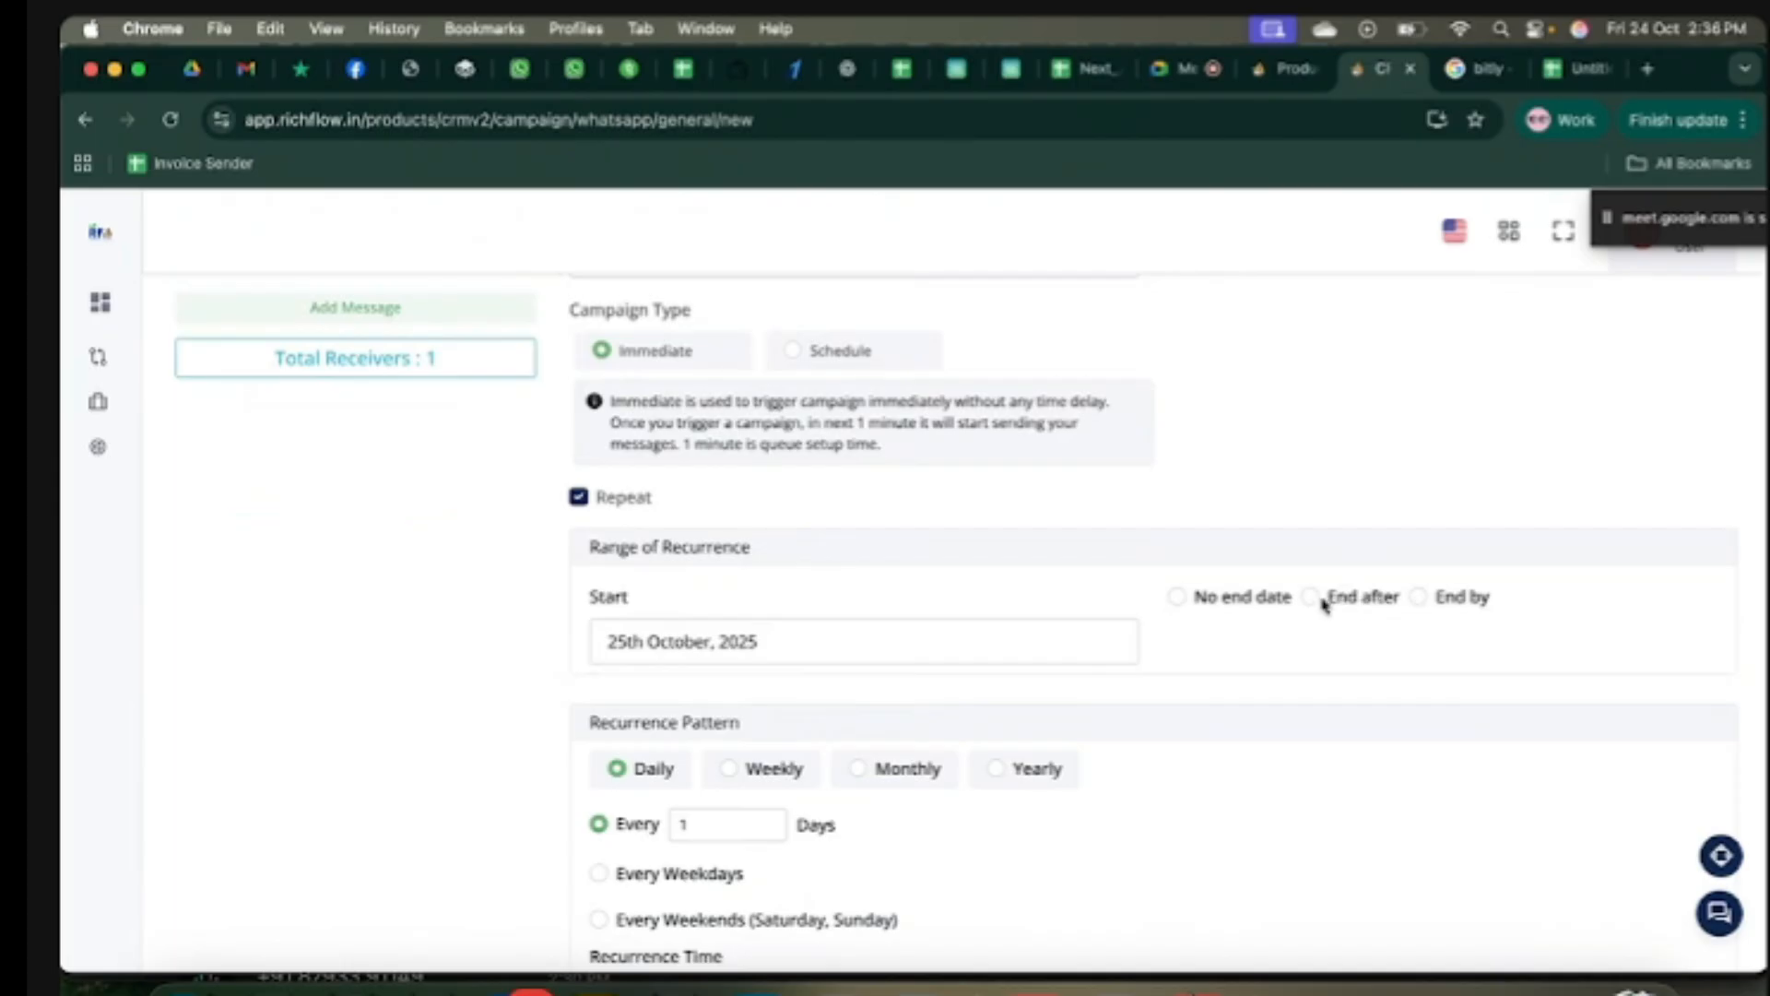
click(1310, 597)
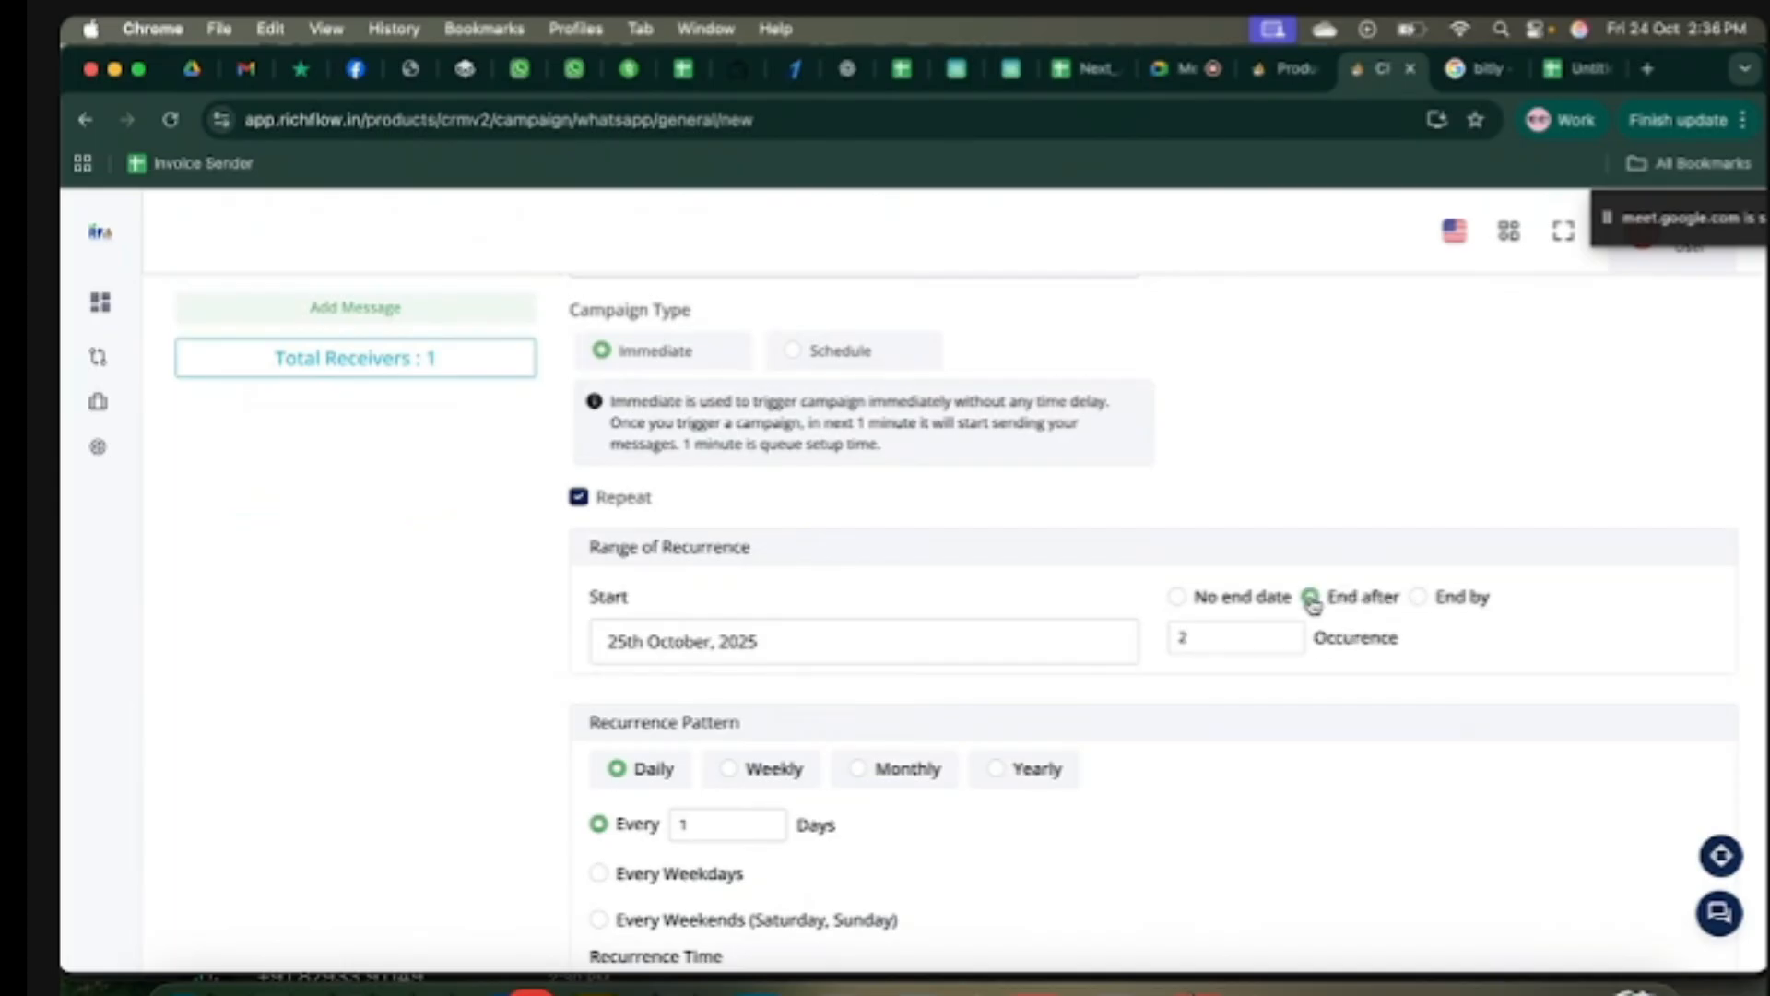
click(1419, 599)
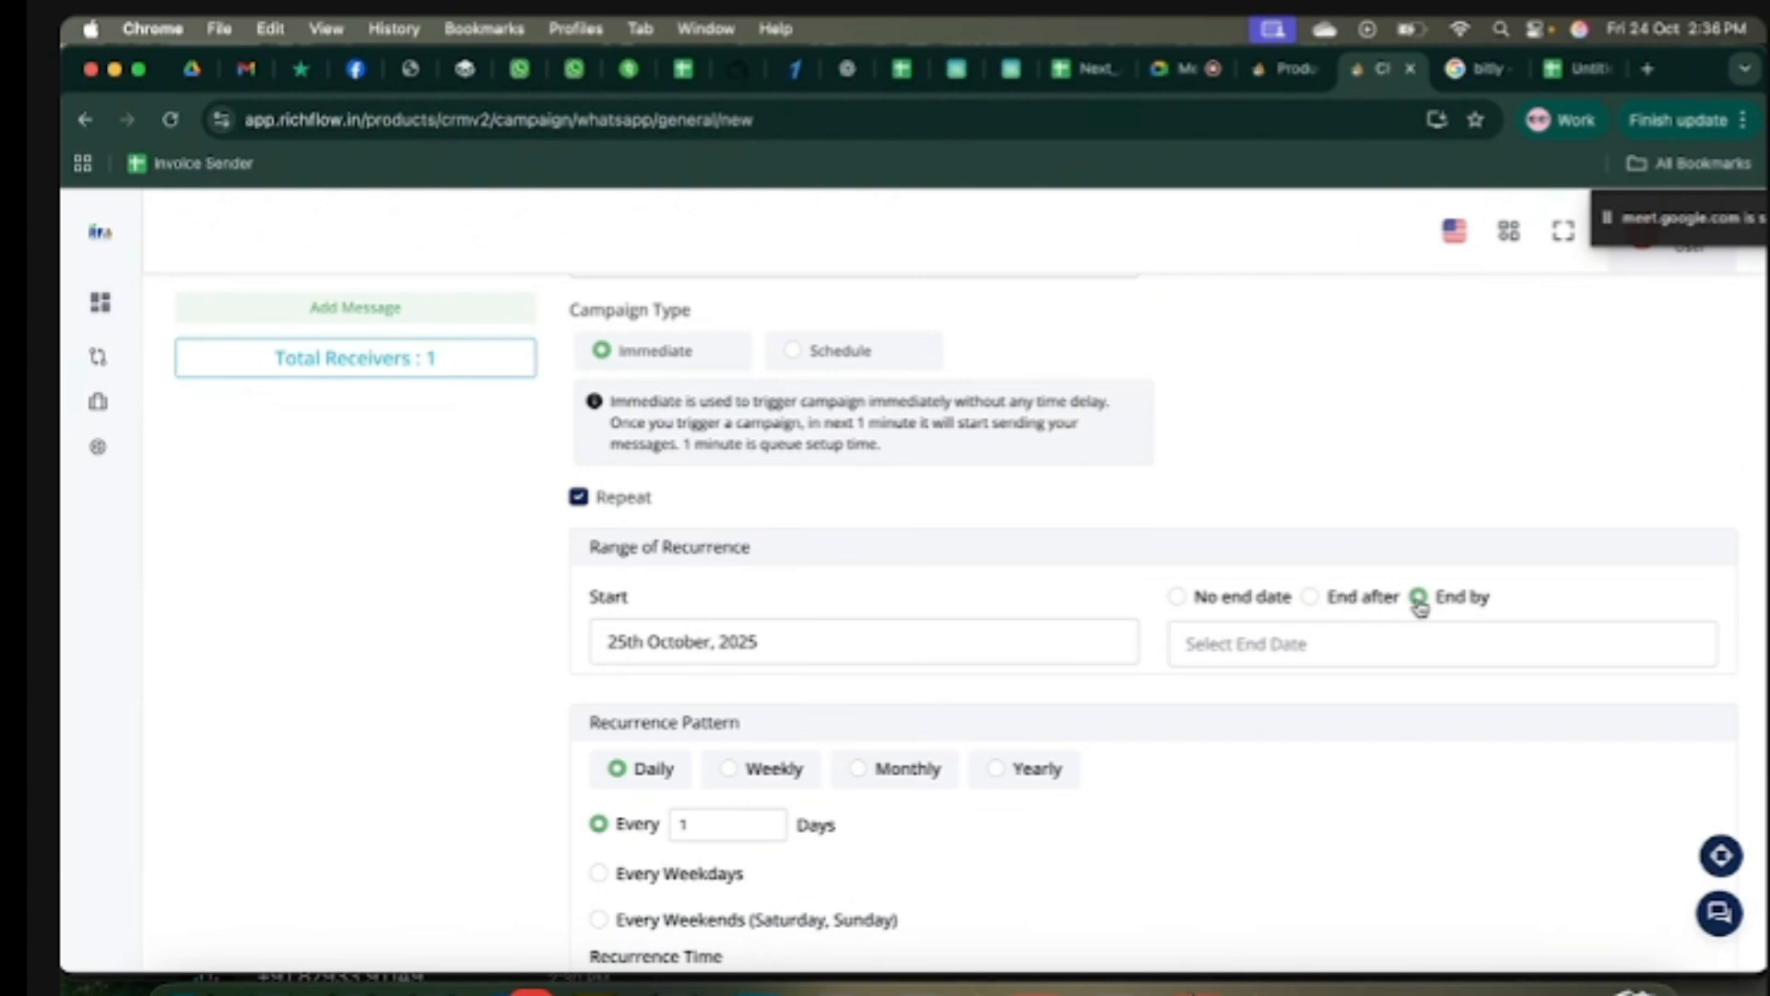
click(1313, 645)
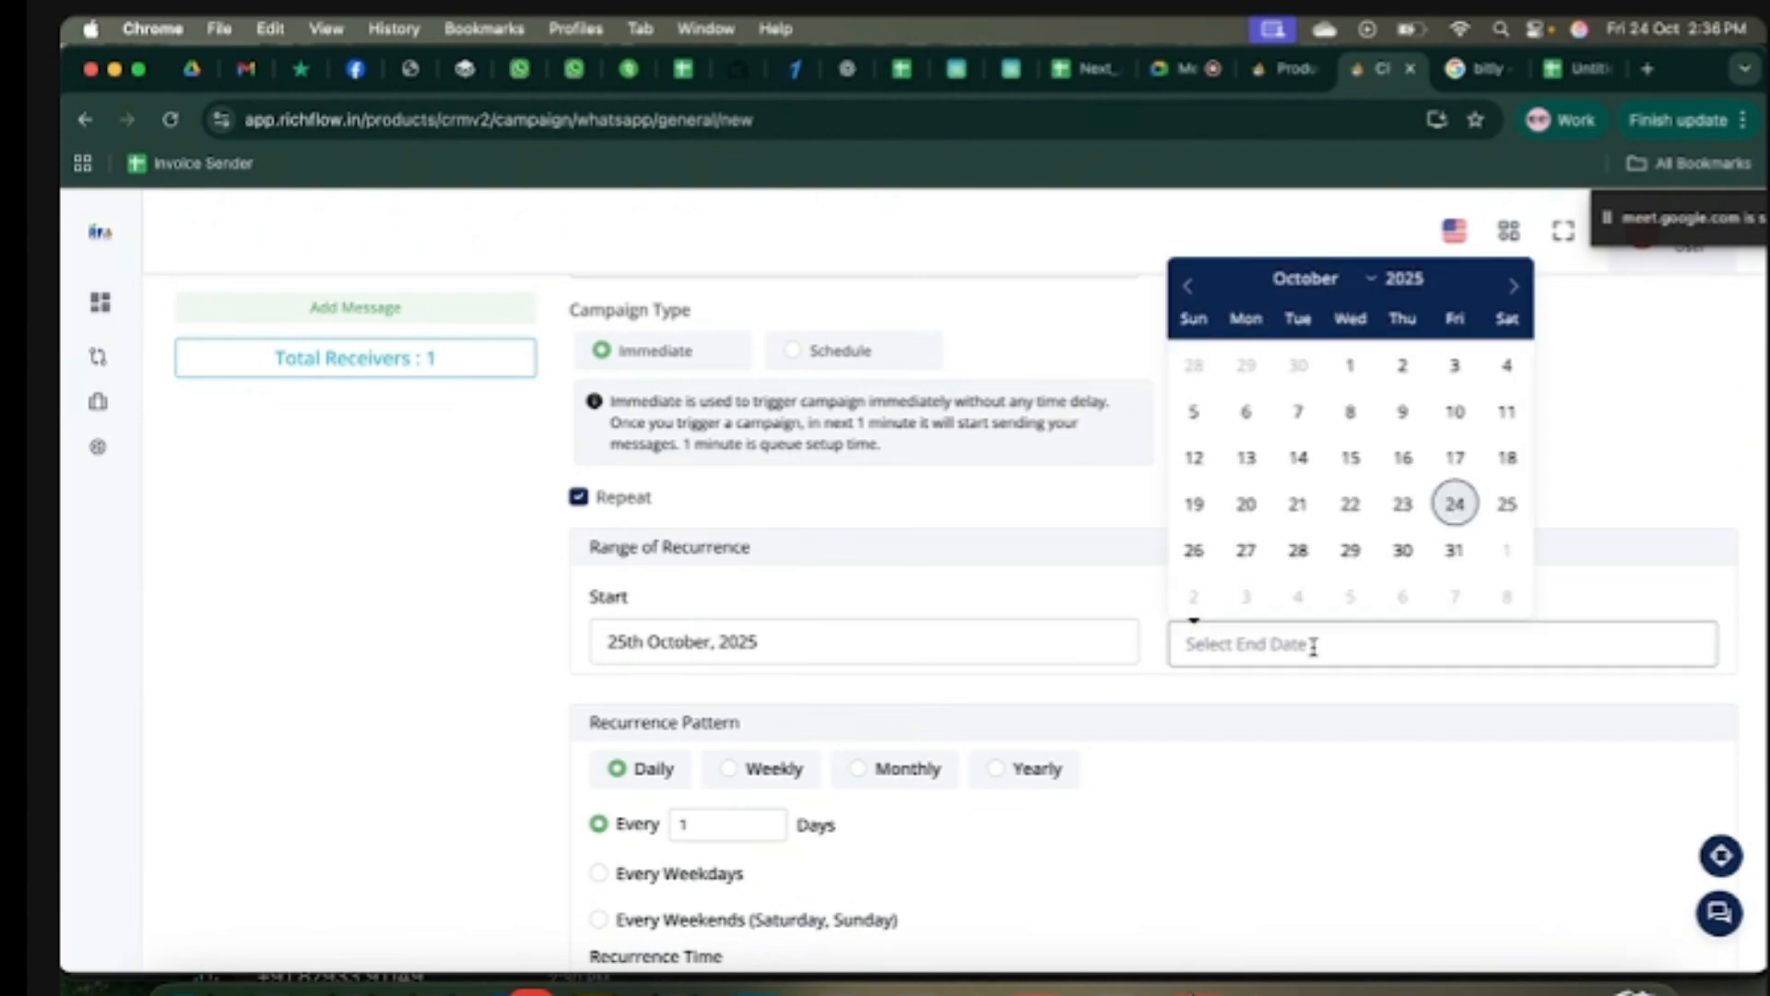
click(1455, 551)
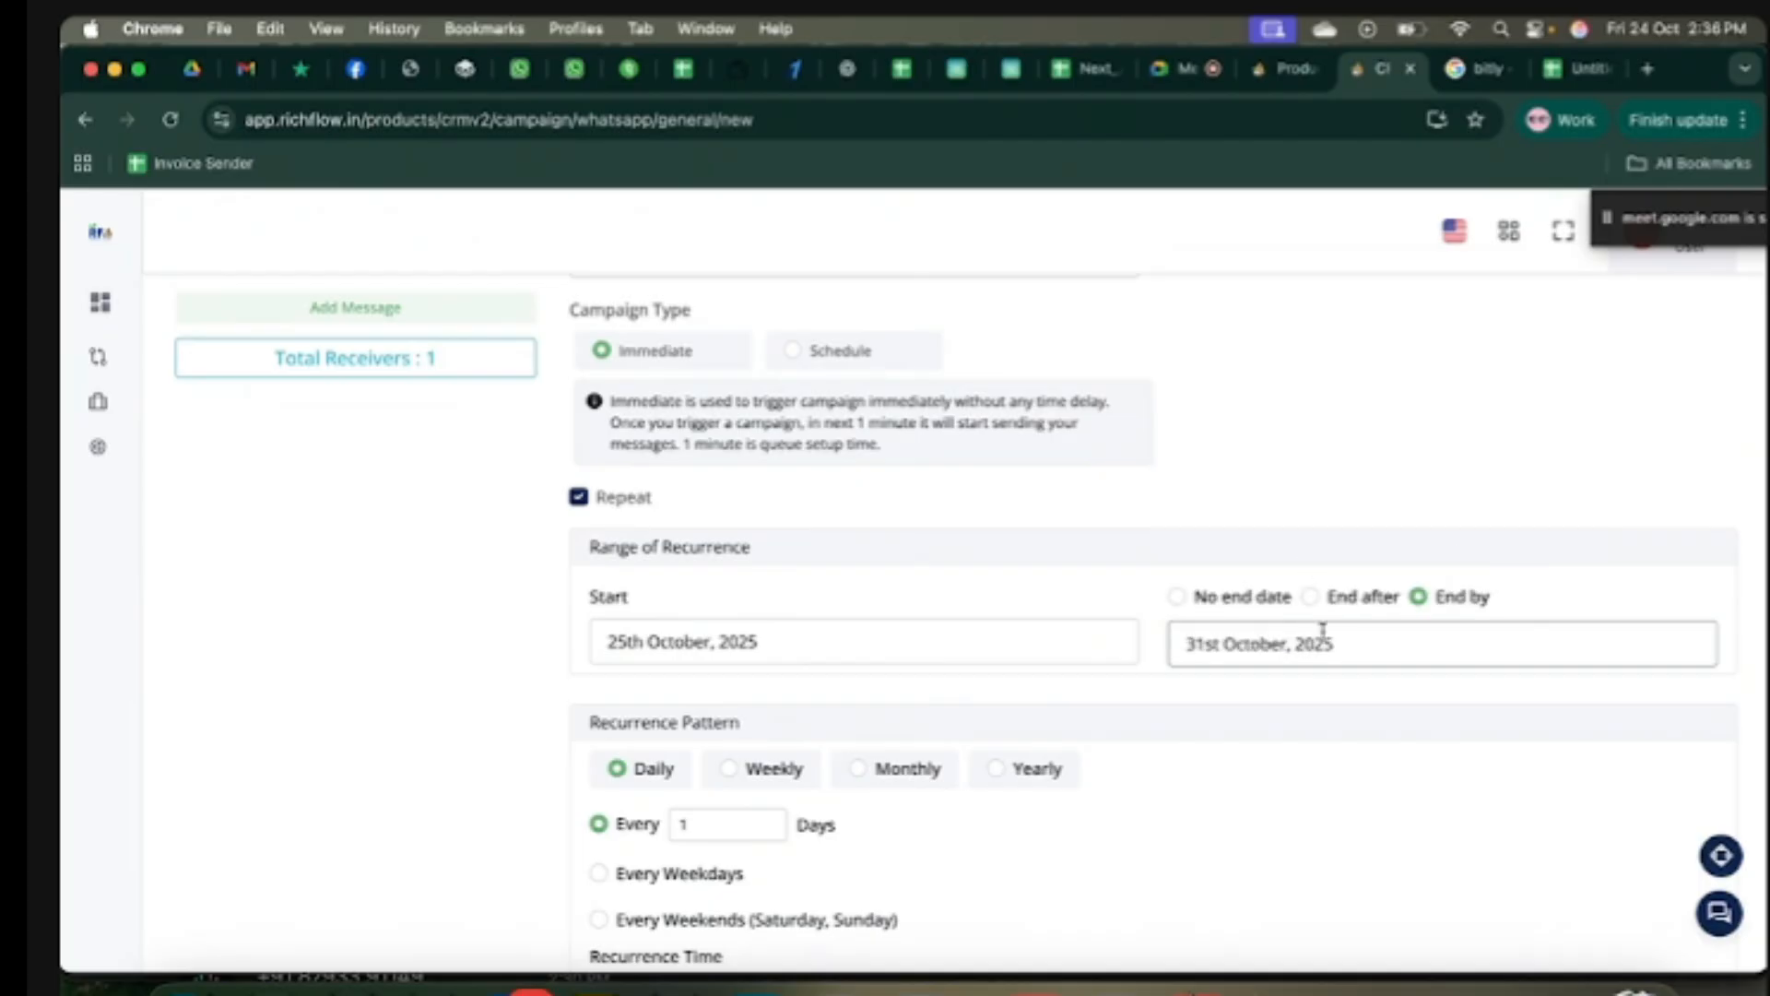
click(1350, 646)
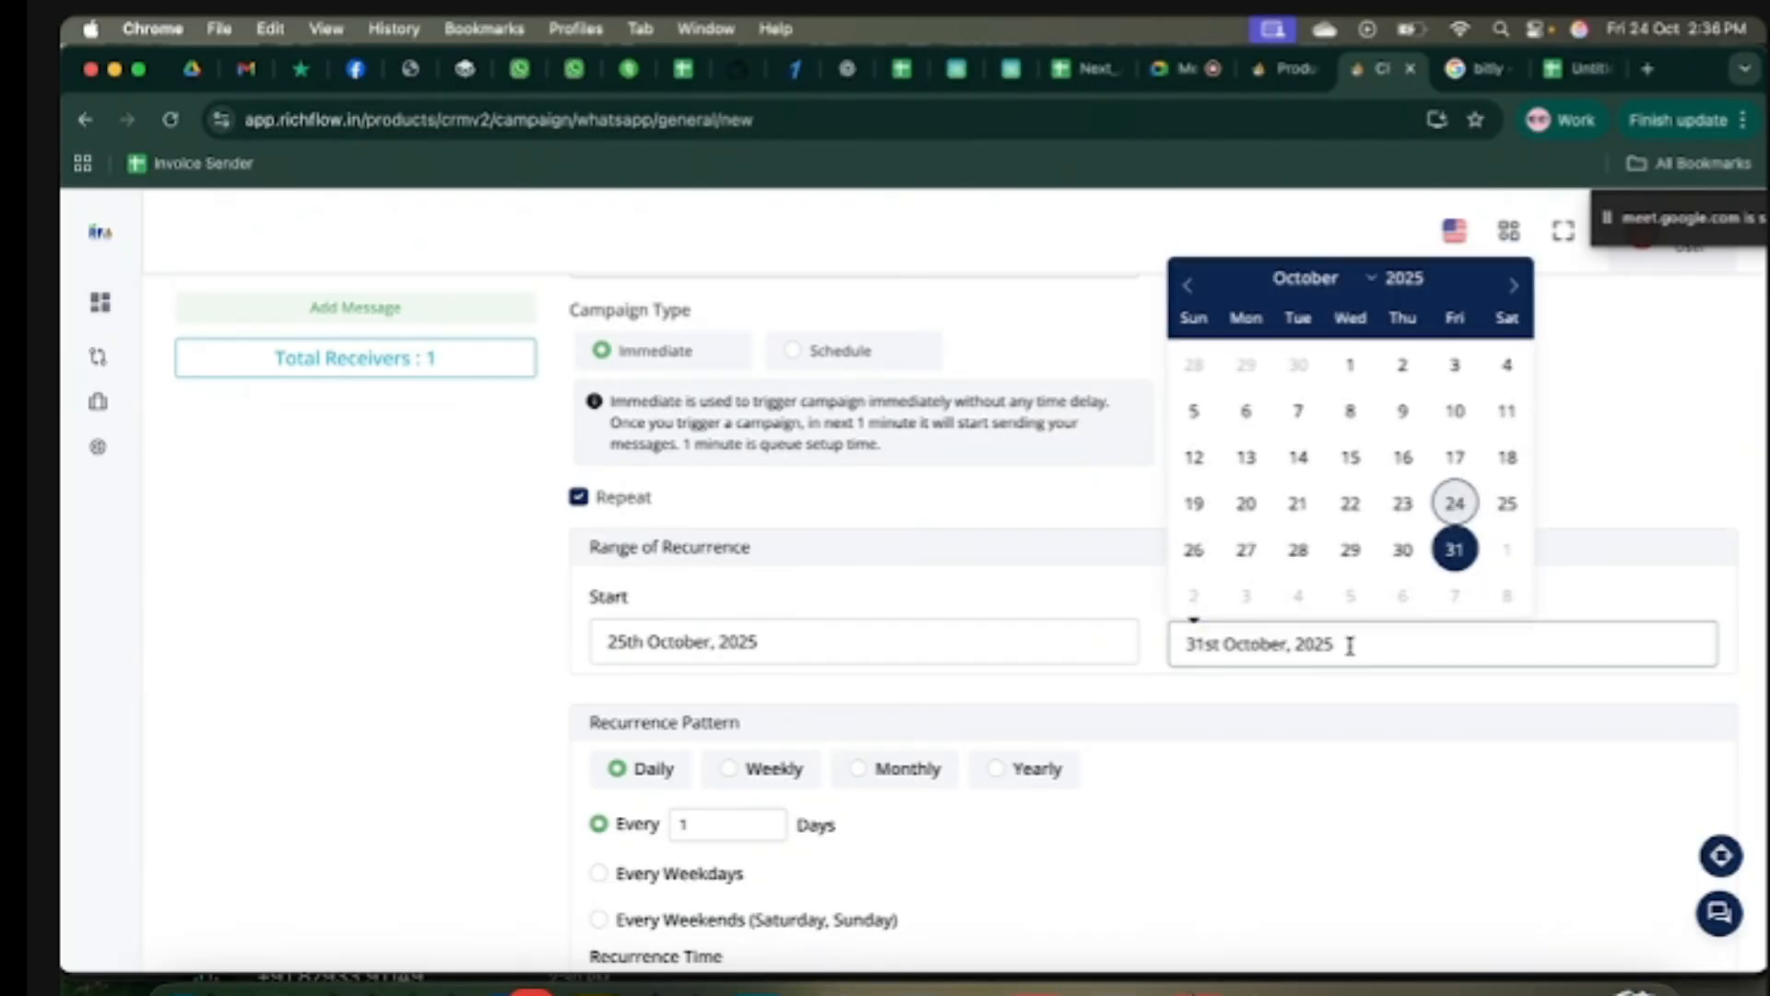
click(1328, 715)
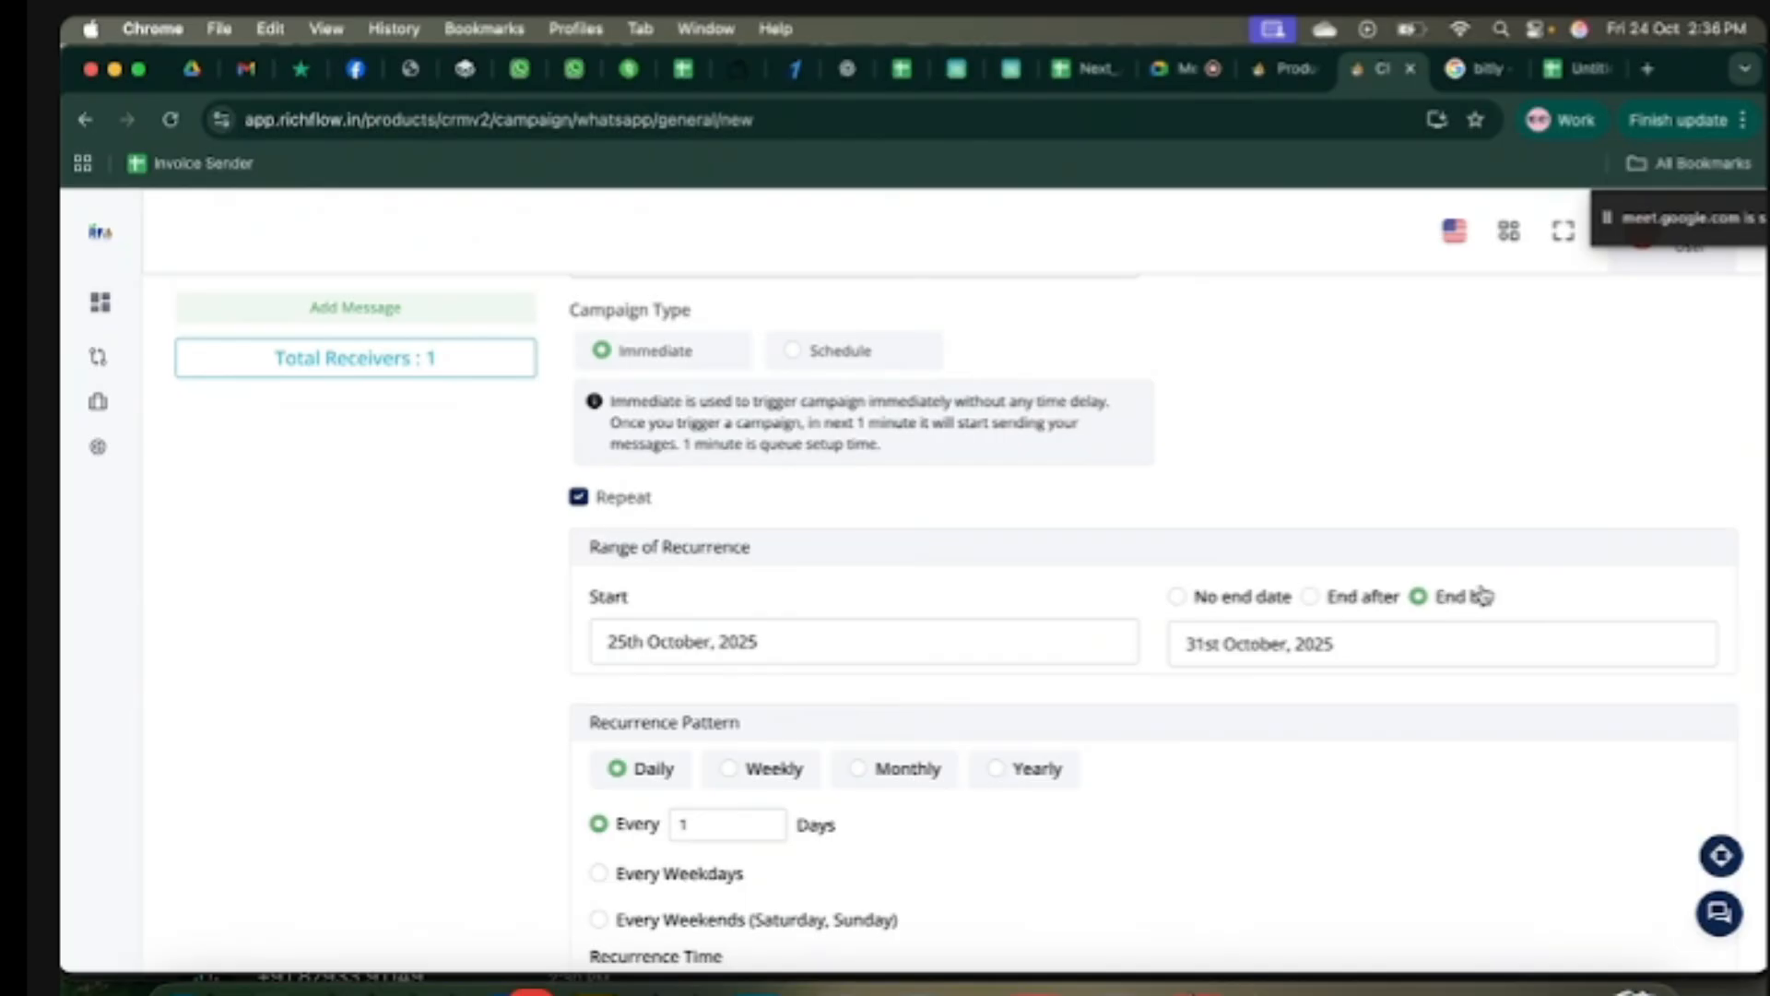
click(1363, 648)
click(1333, 720)
Step: Change the ending to End after 3 occurrences
click(1314, 598)
click(1230, 644)
text(2)
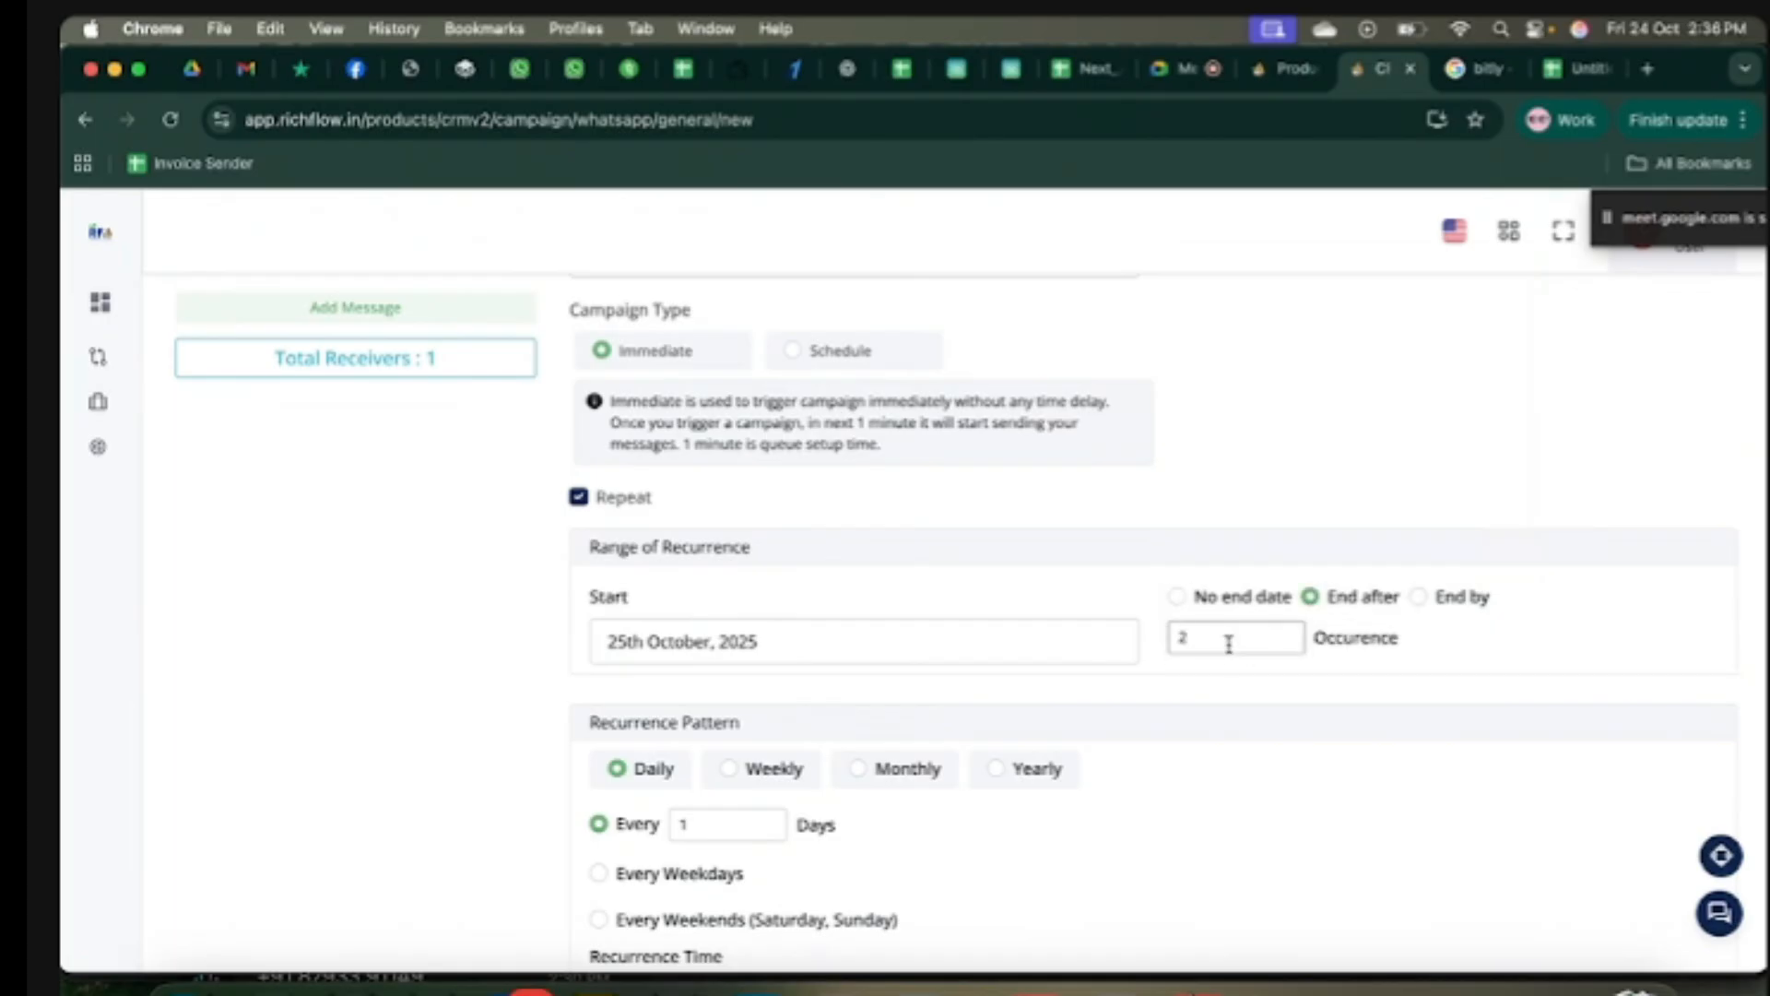
key(BackSpace)
click(1475, 637)
scroll(911, 553, up, 3)
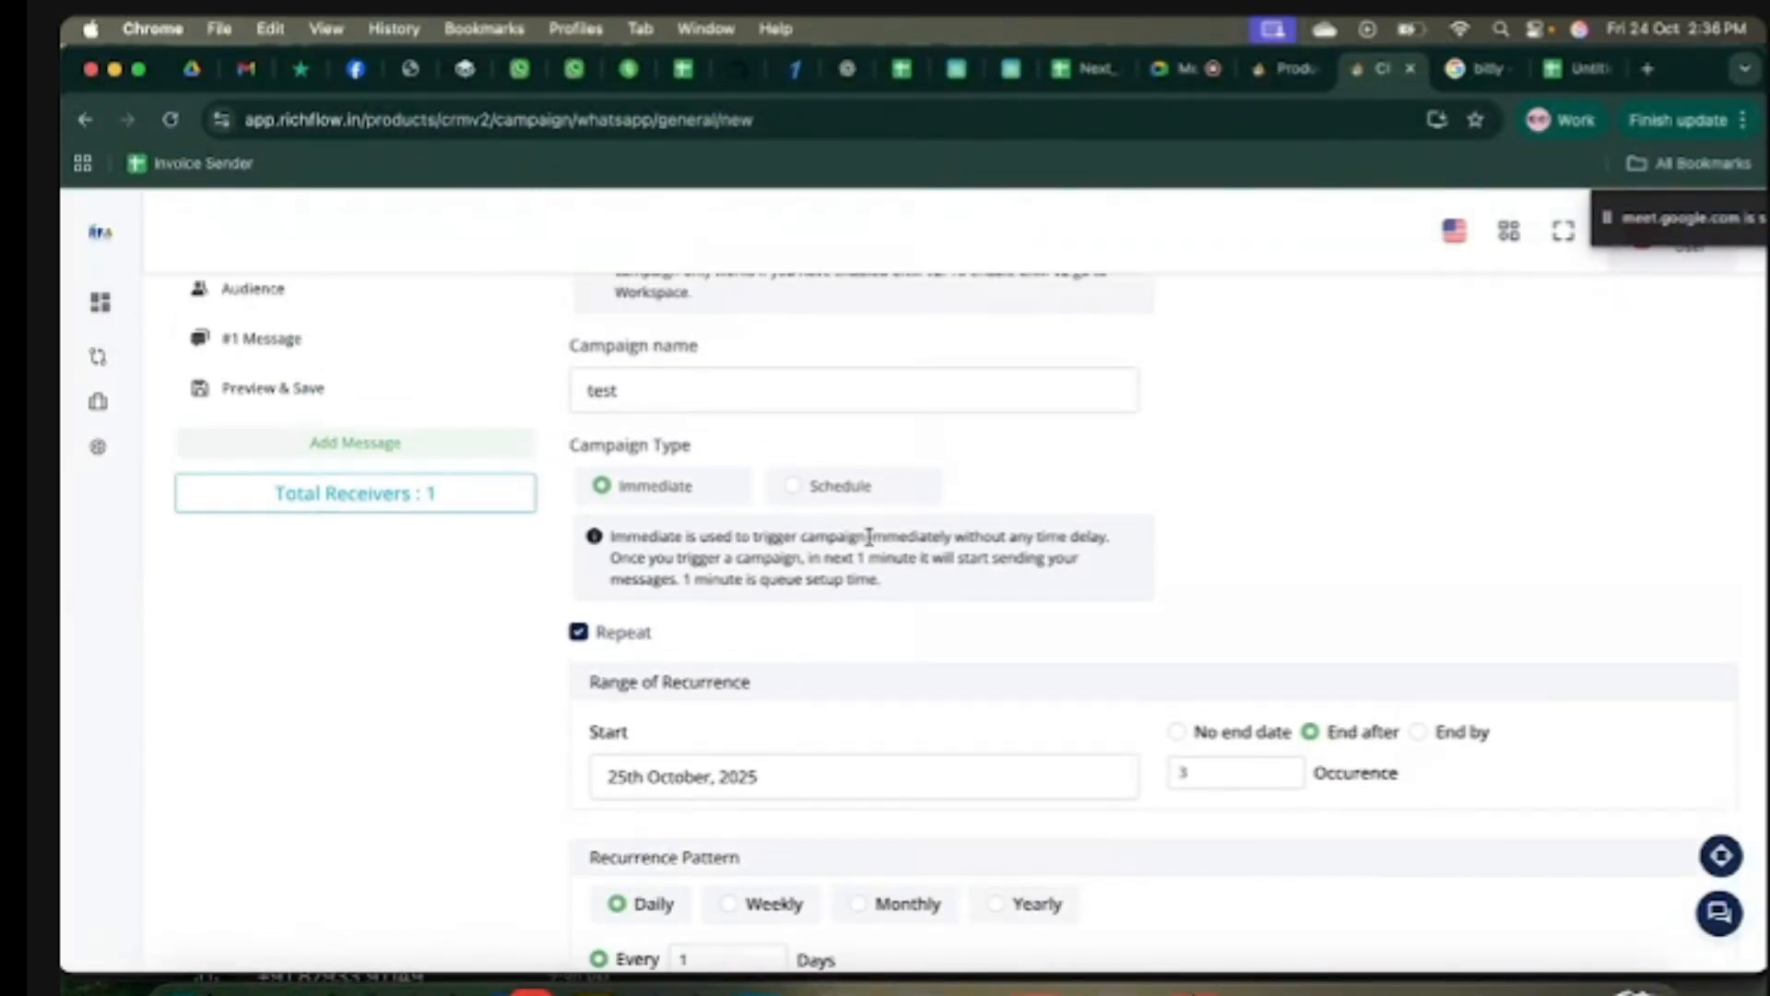
Step: Turn Repeat off and continue to the Audience step targeting All Contacts from CRM
click(579, 635)
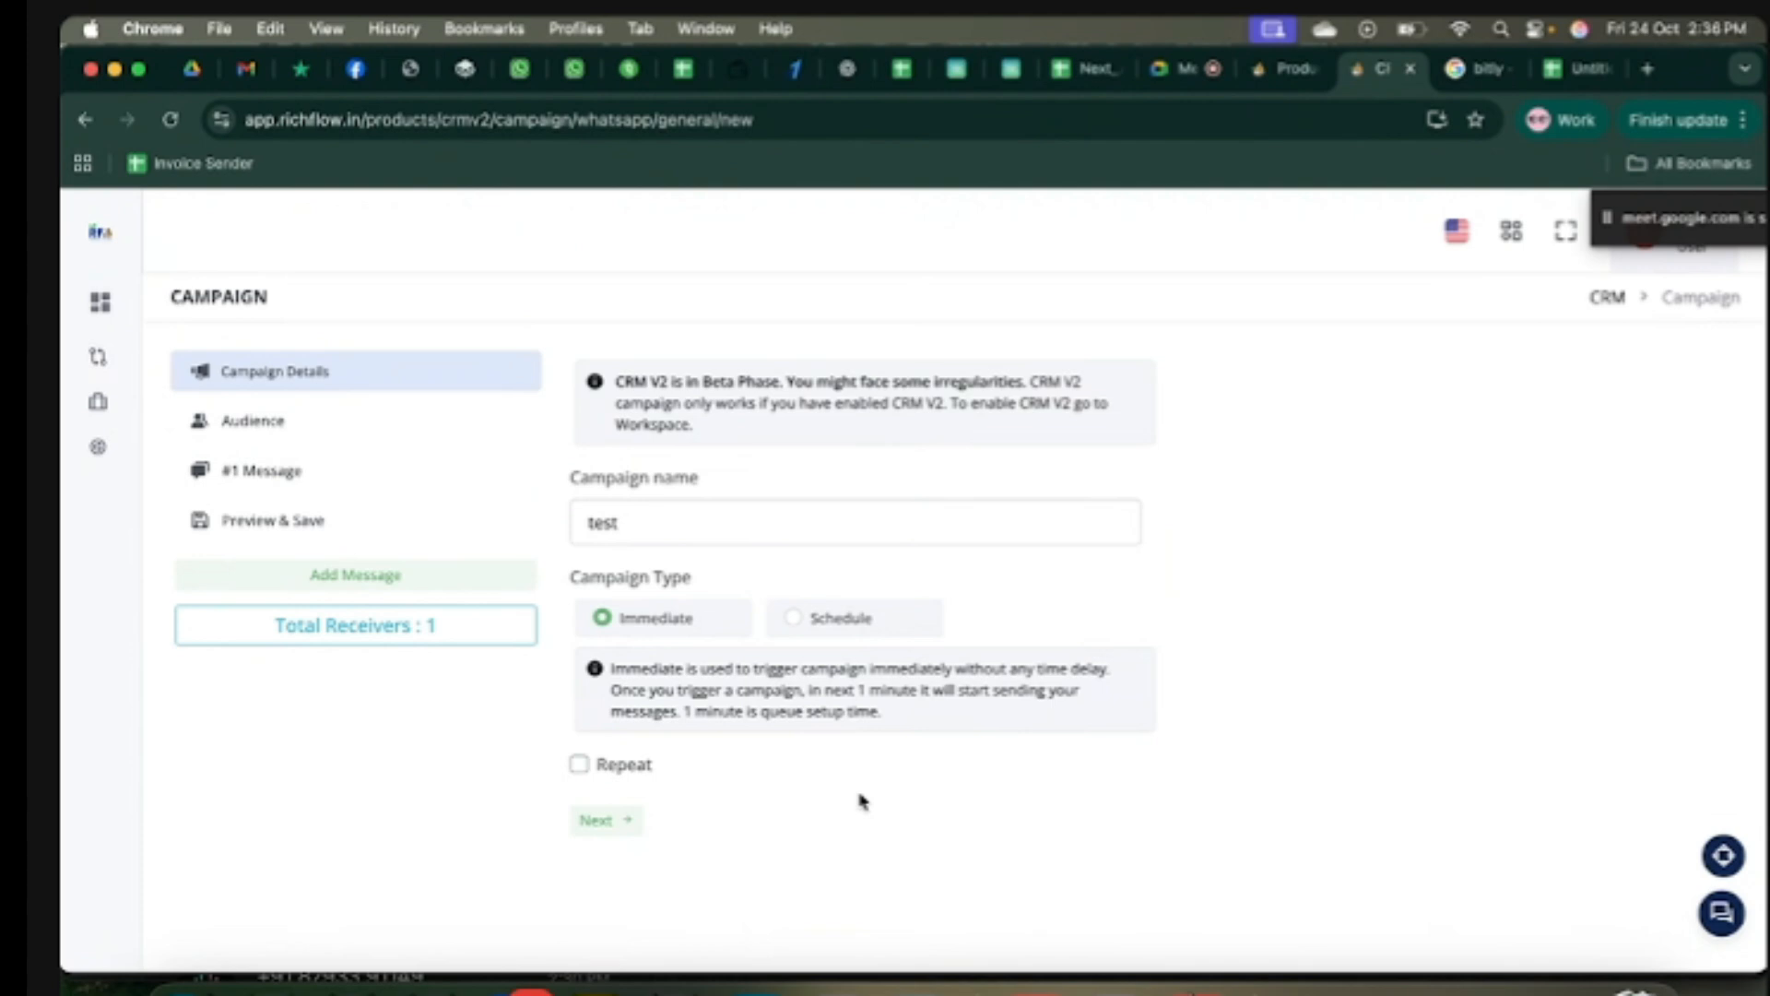
click(616, 828)
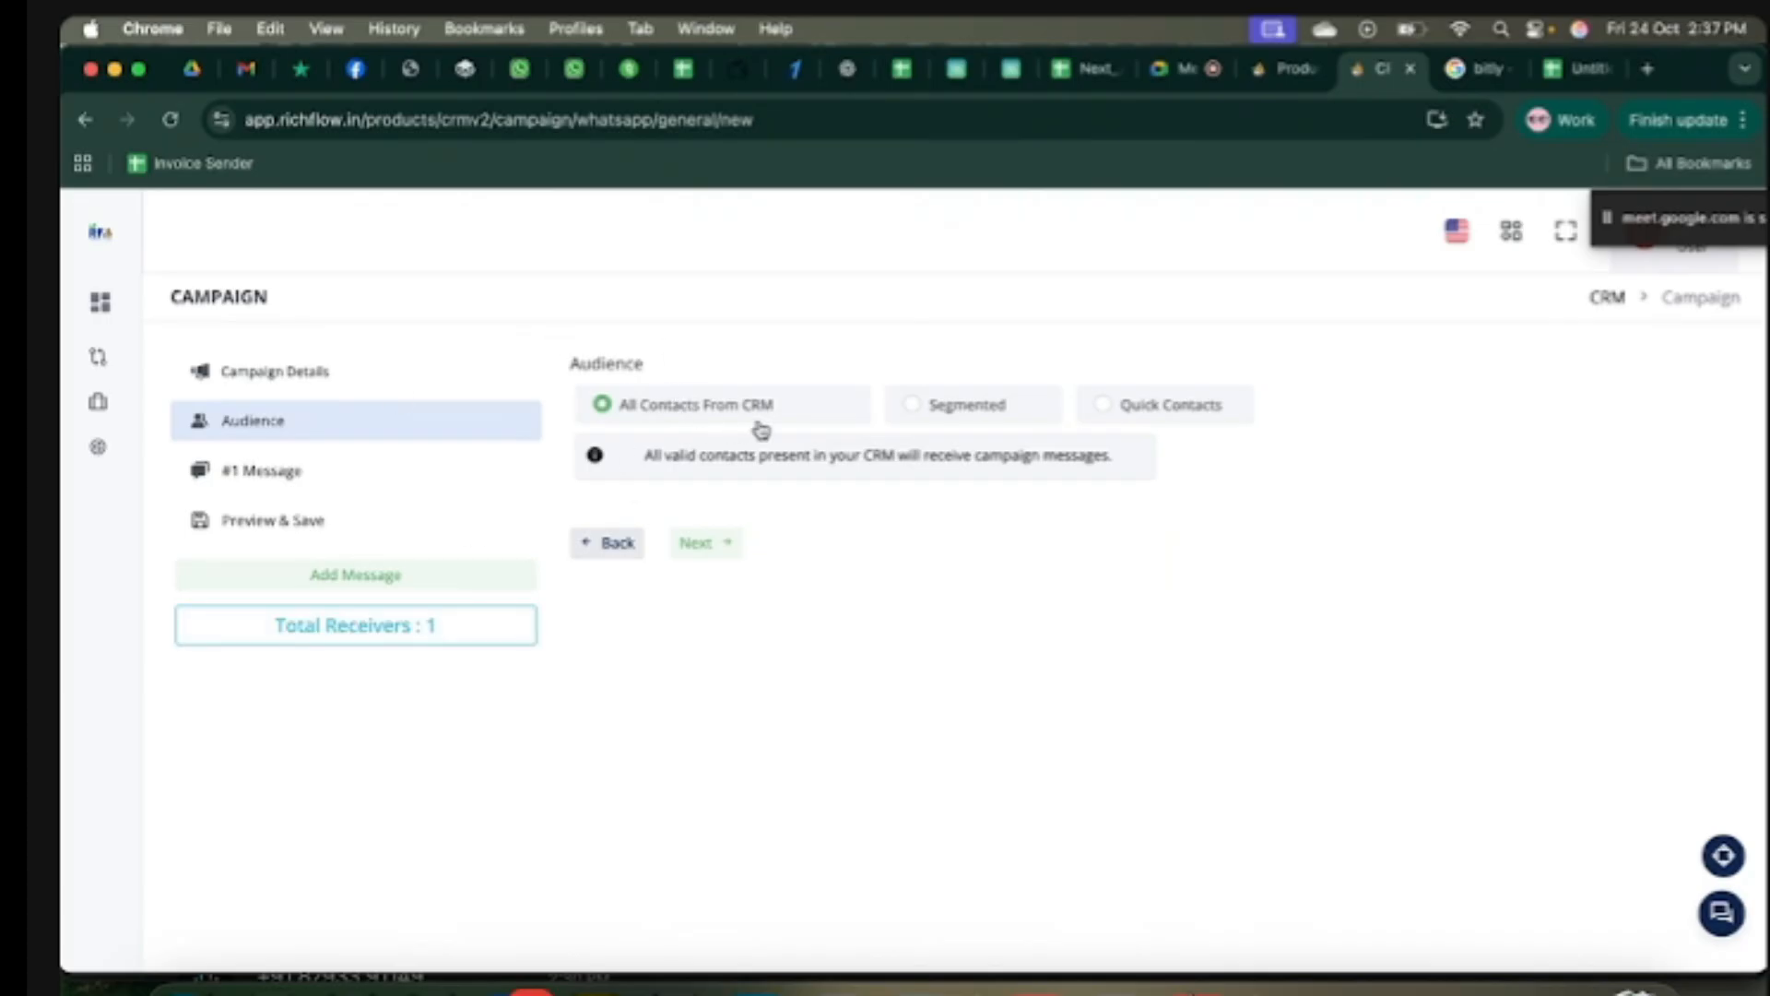
Step: Switch the audience to Segmented and add a Health Issue 'is' condition
click(928, 414)
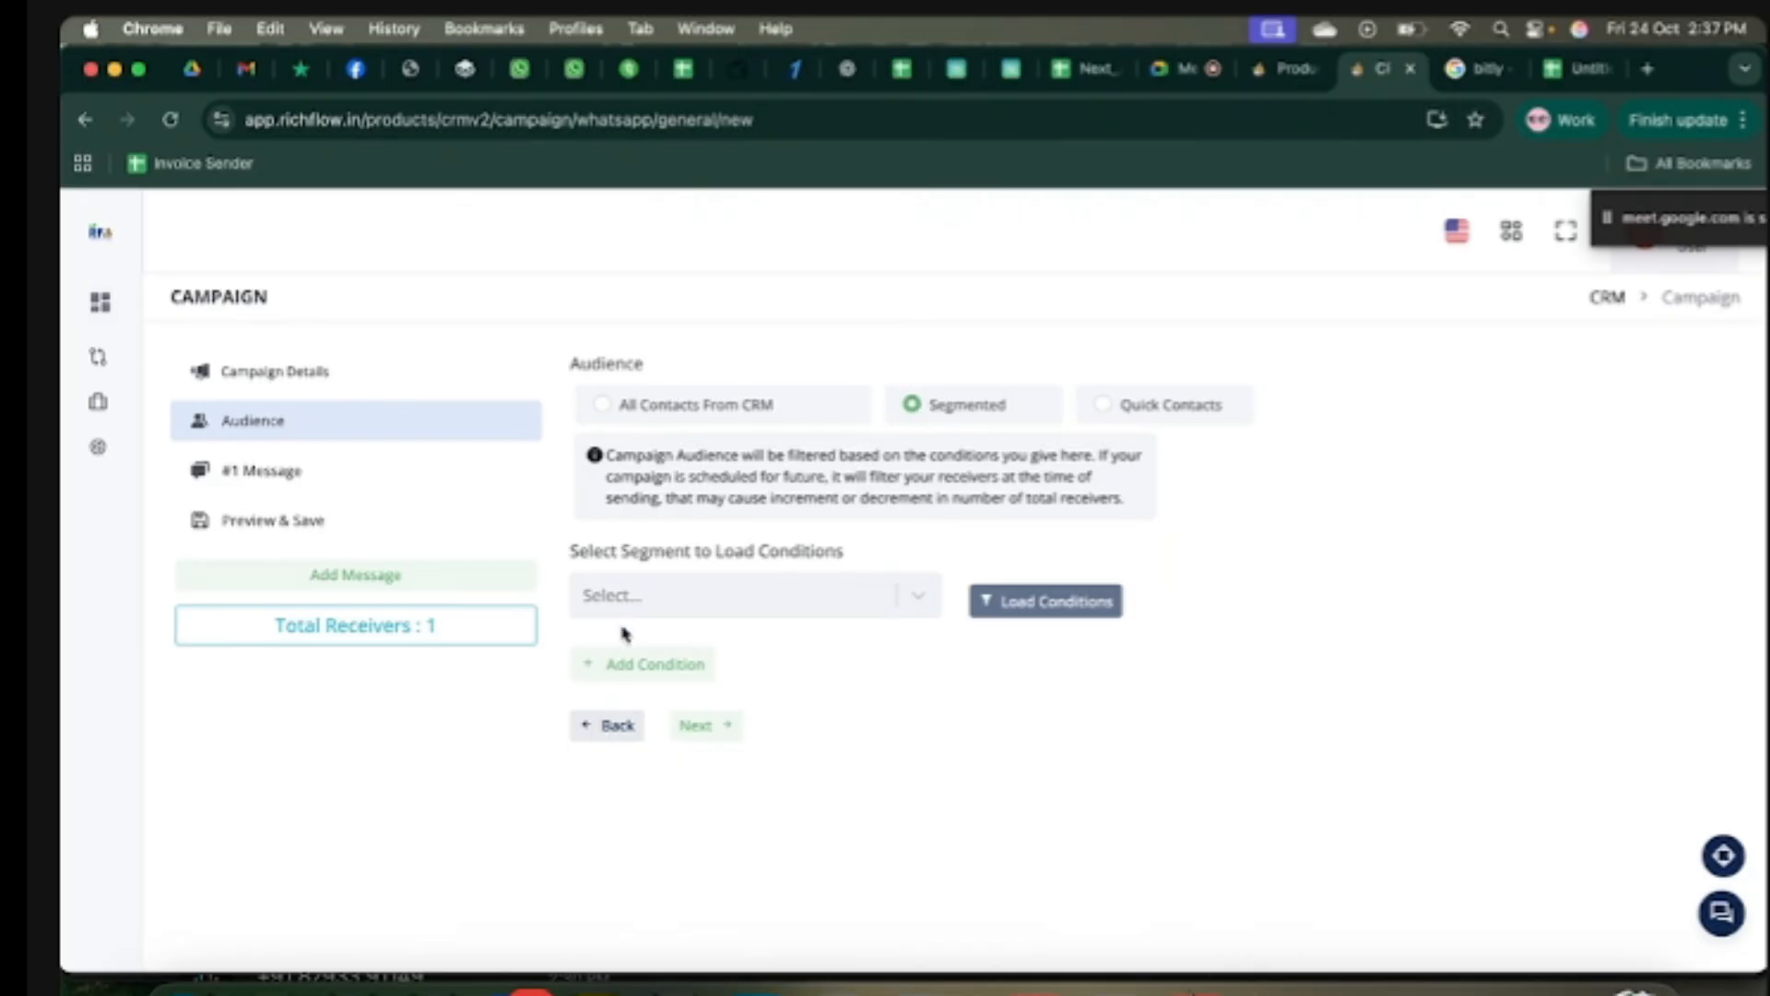
click(646, 674)
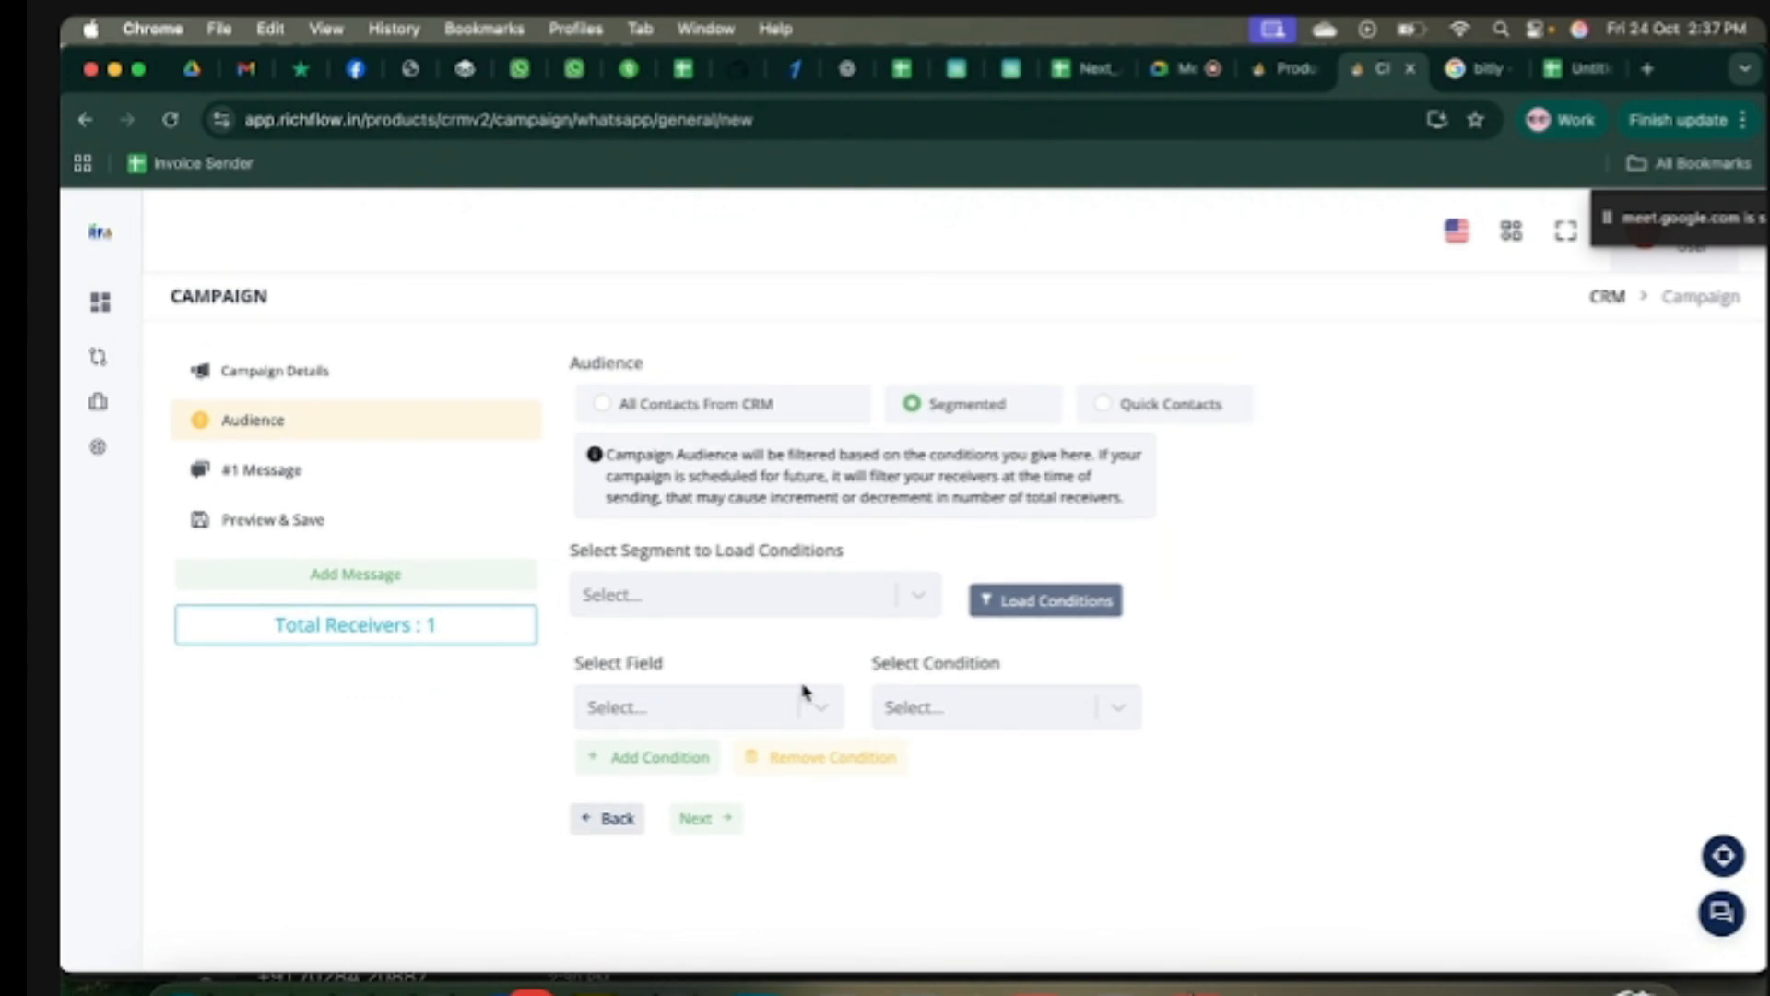
click(679, 708)
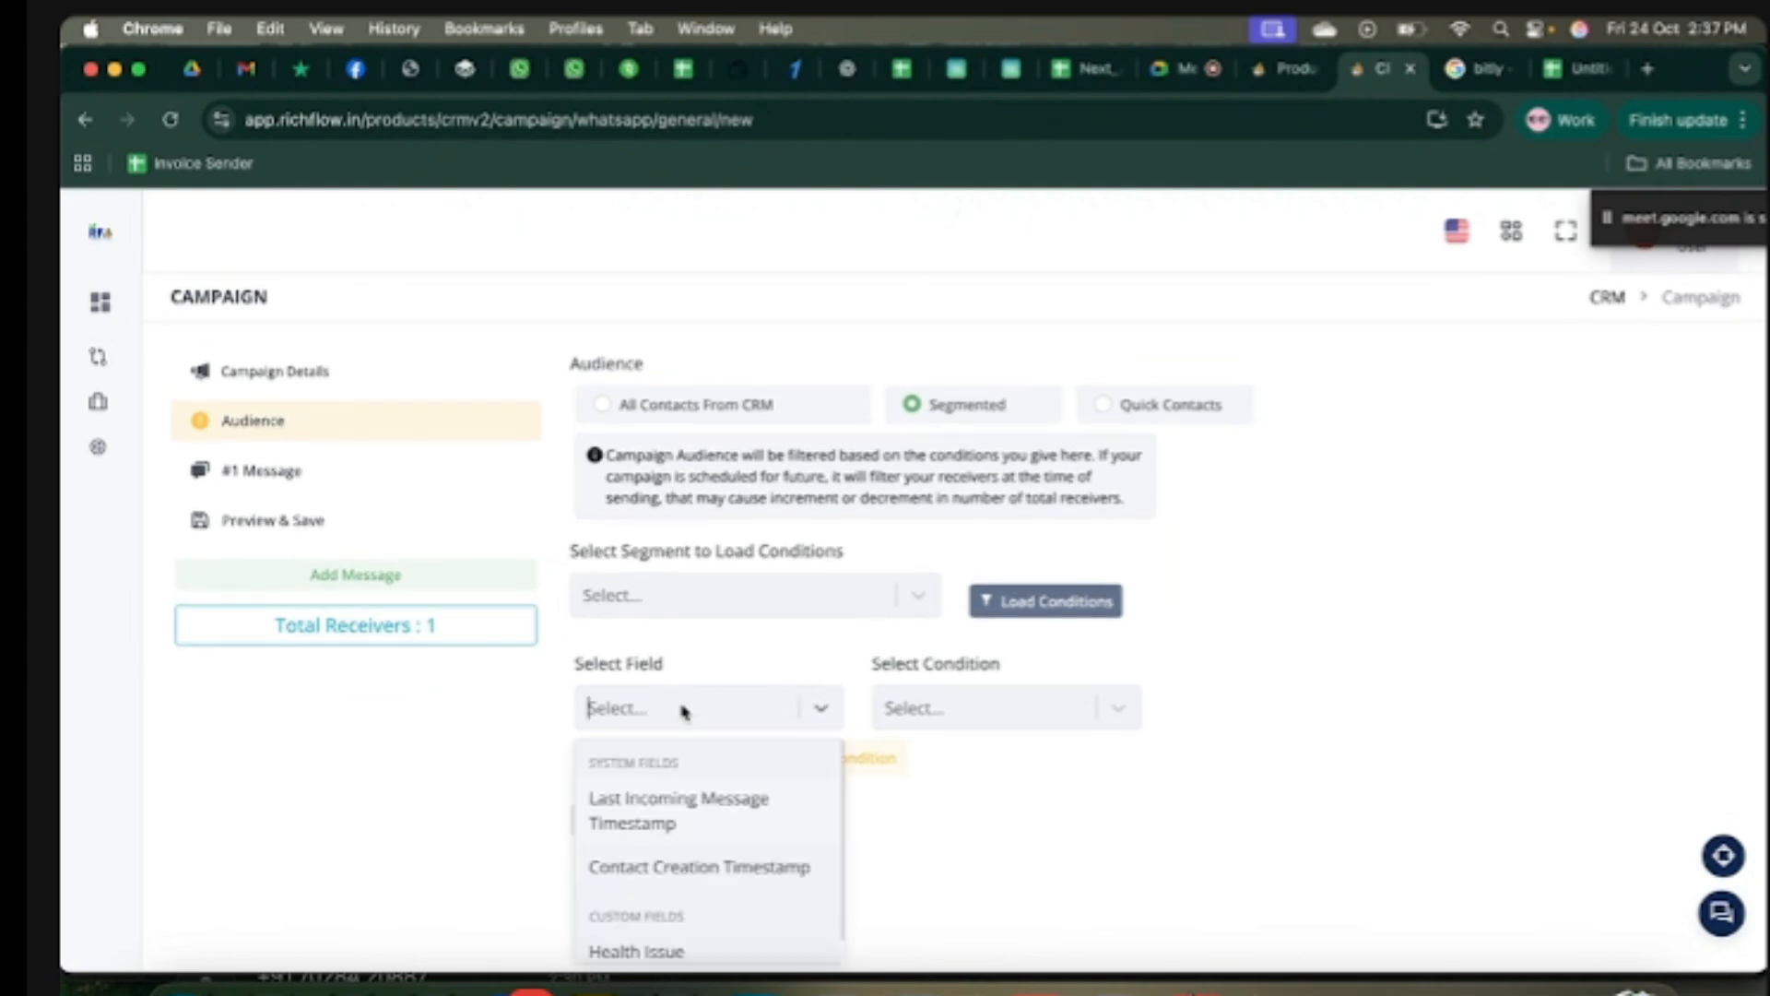
scroll(687, 862, down, 1)
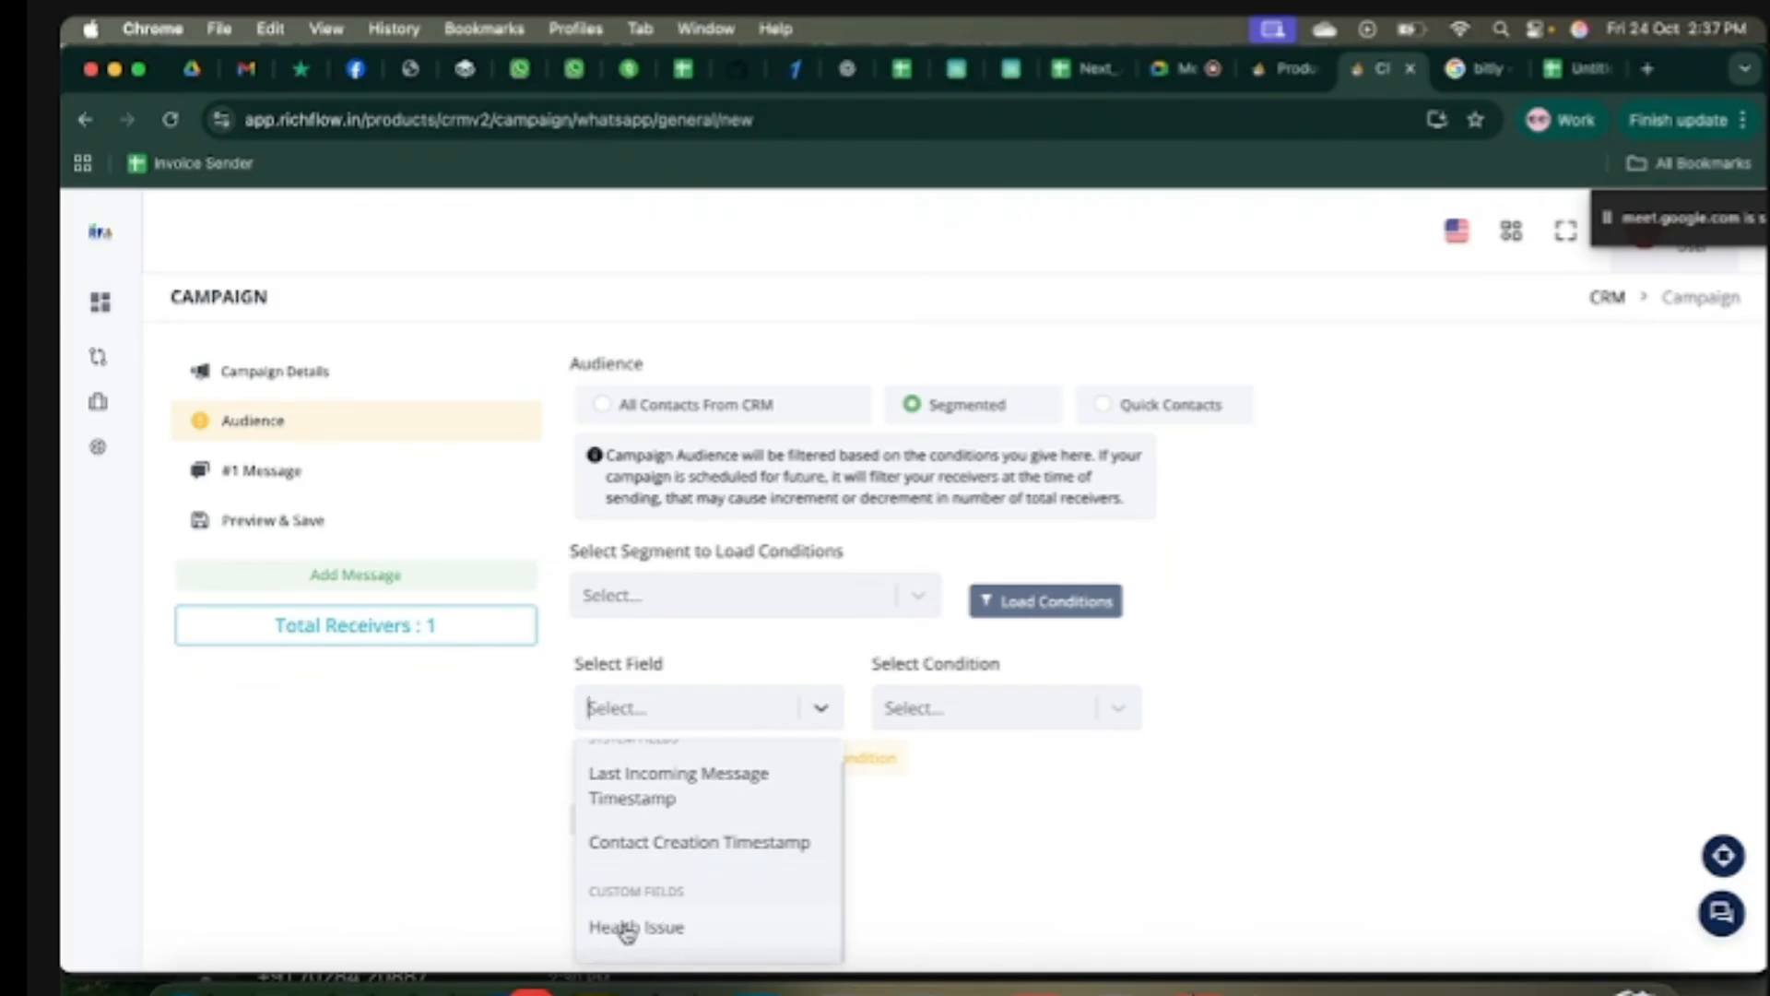
click(672, 936)
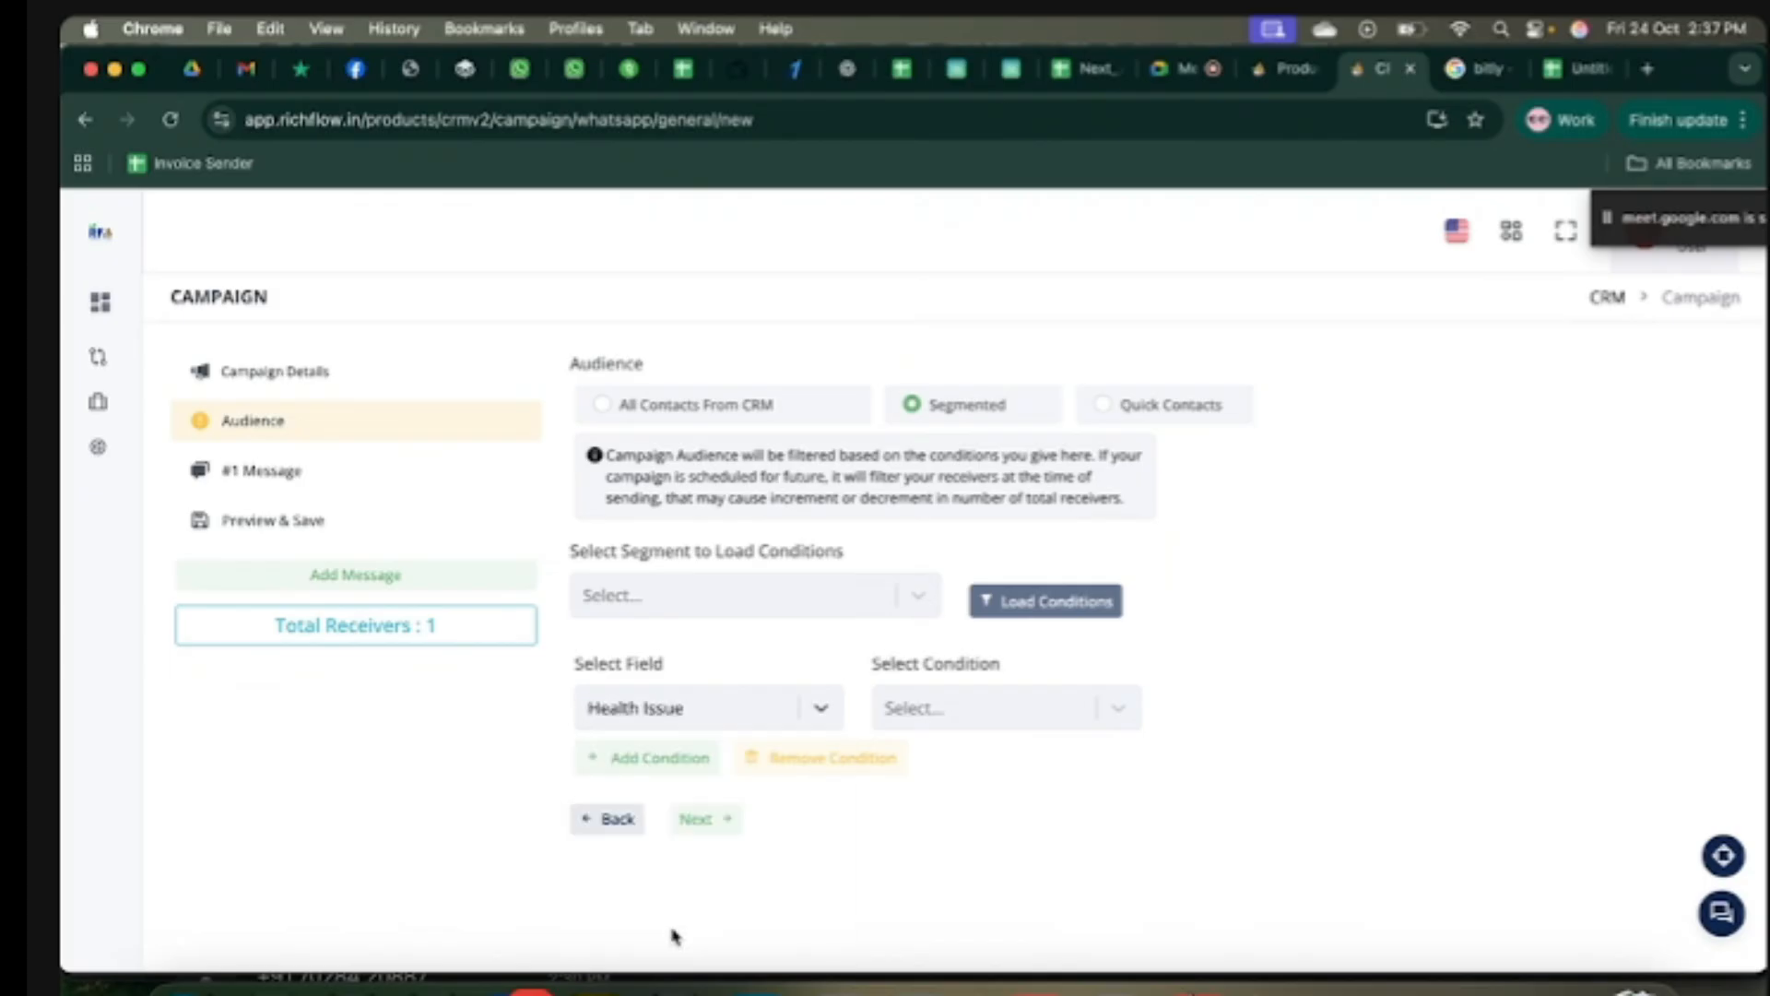
click(1060, 719)
scroll(985, 850, down, 2)
click(913, 763)
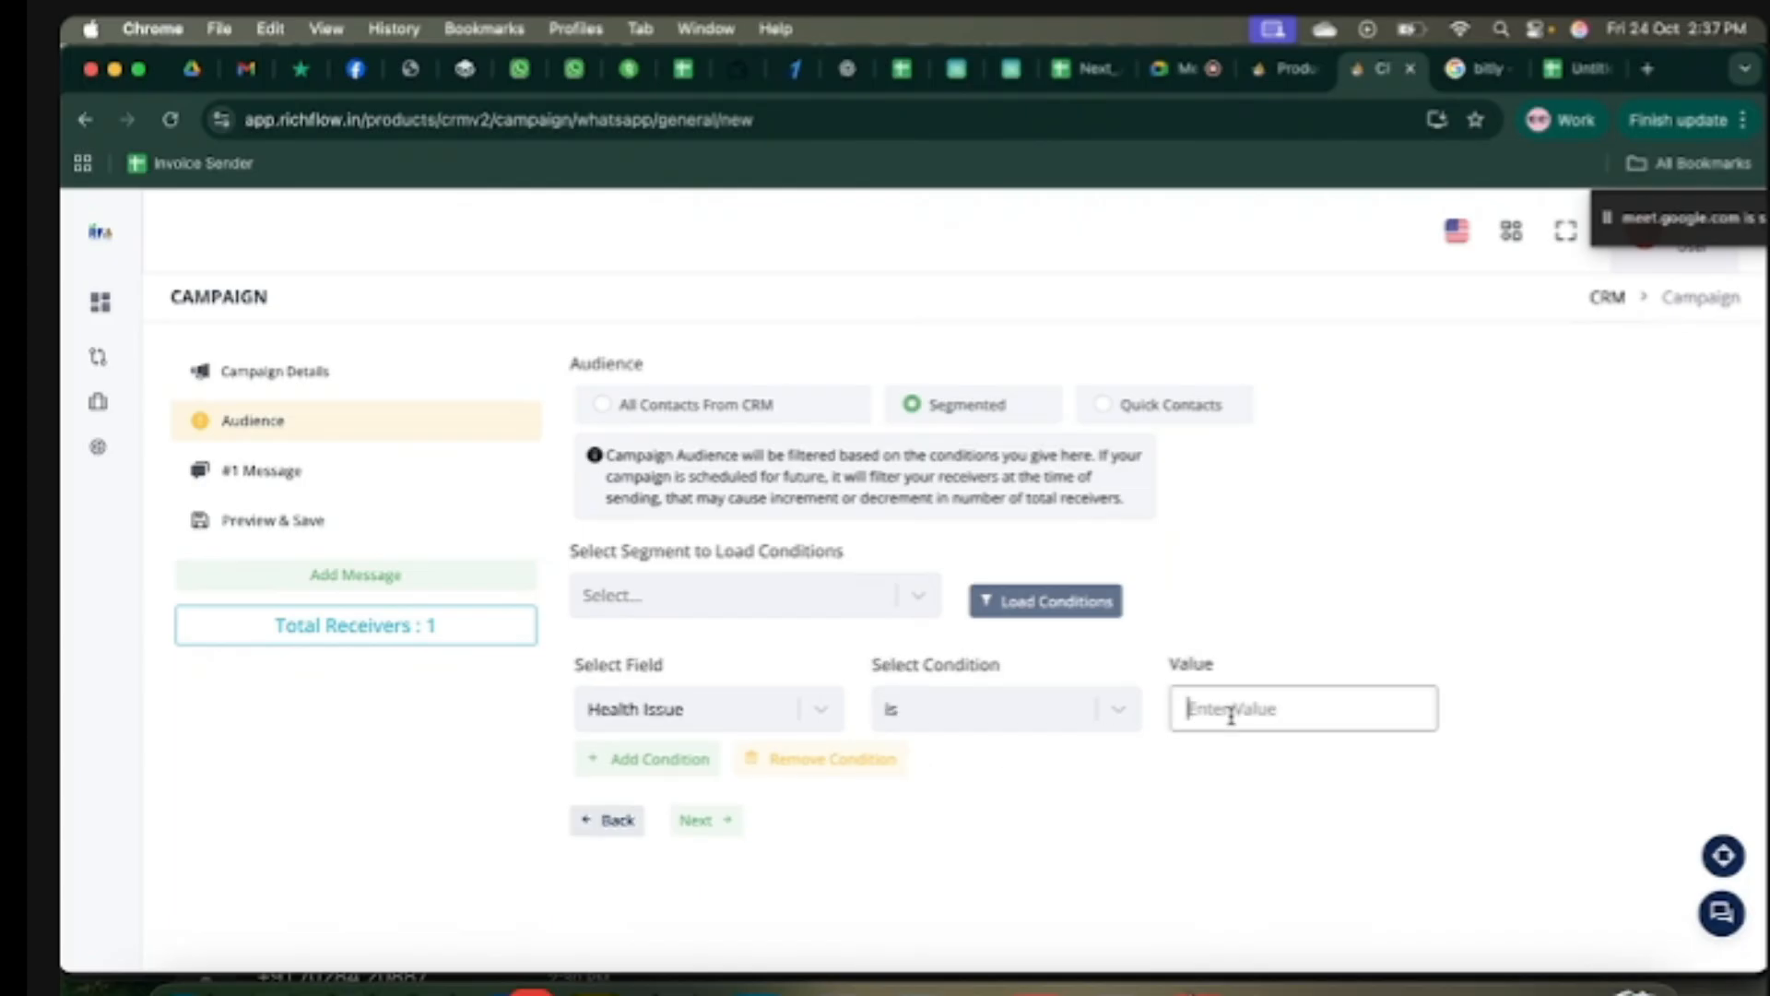
Step: Enter Kidney Issue as the filter value and refresh the receiver count
click(1231, 717)
text(Kidney)
click(1195, 821)
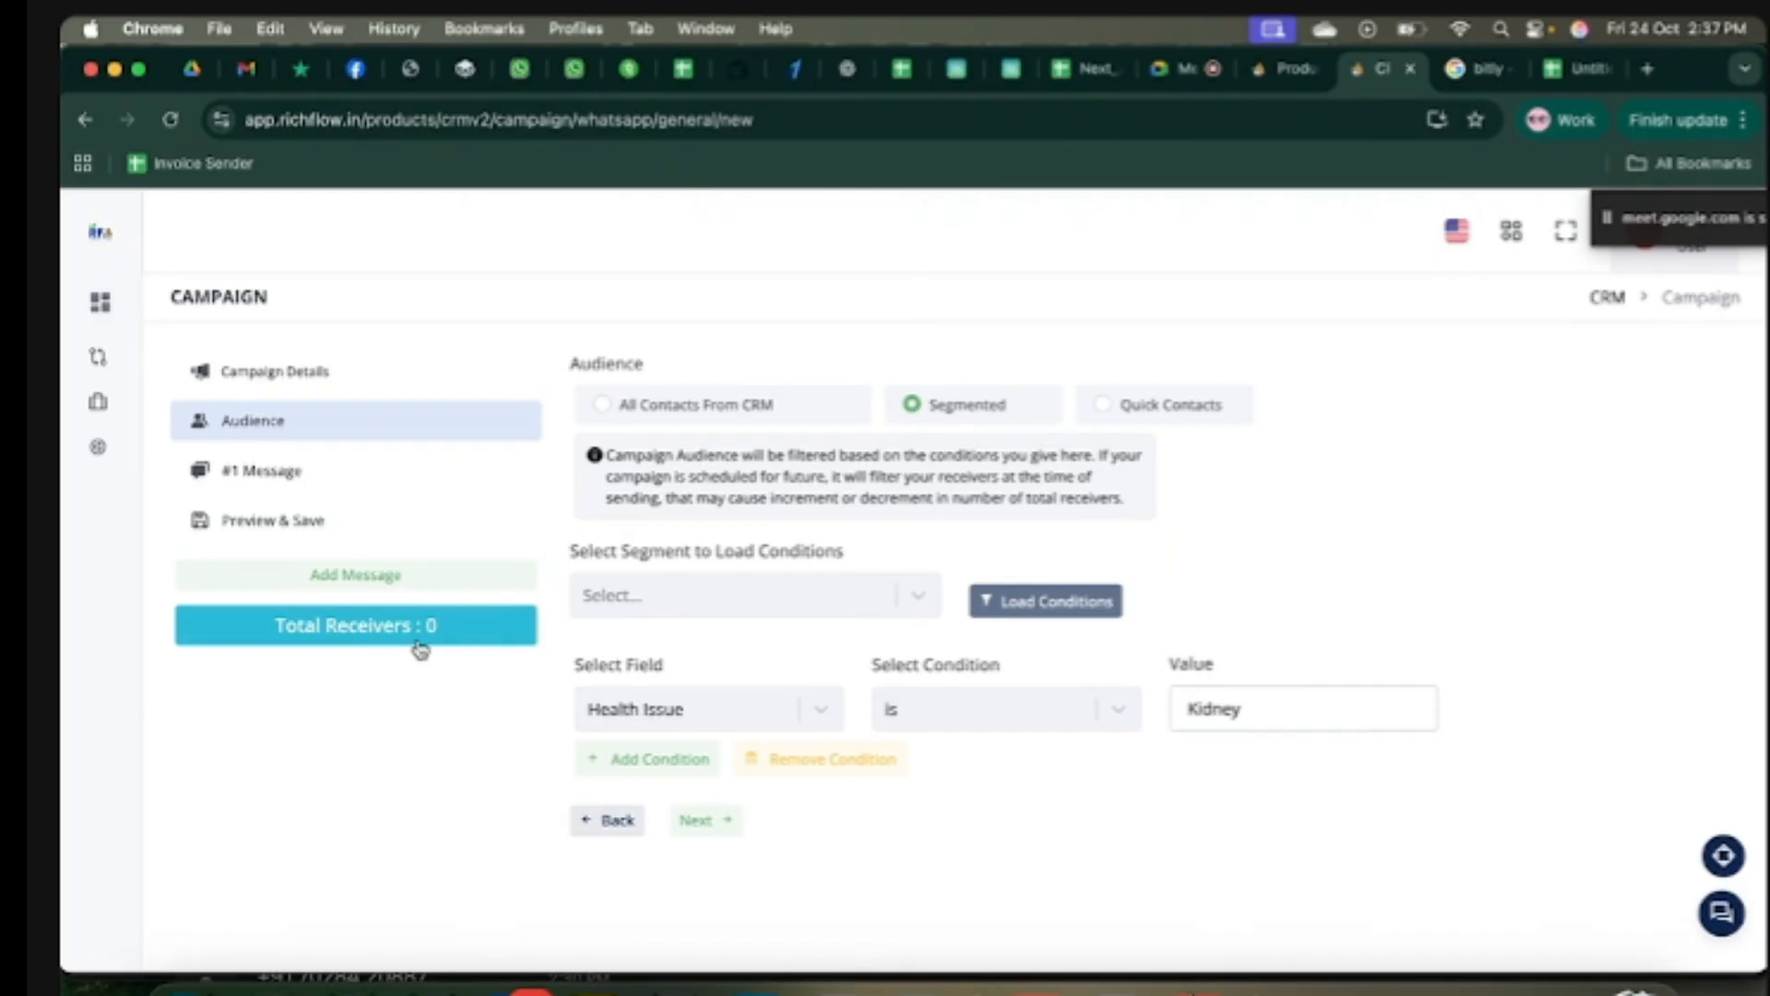
click(1256, 716)
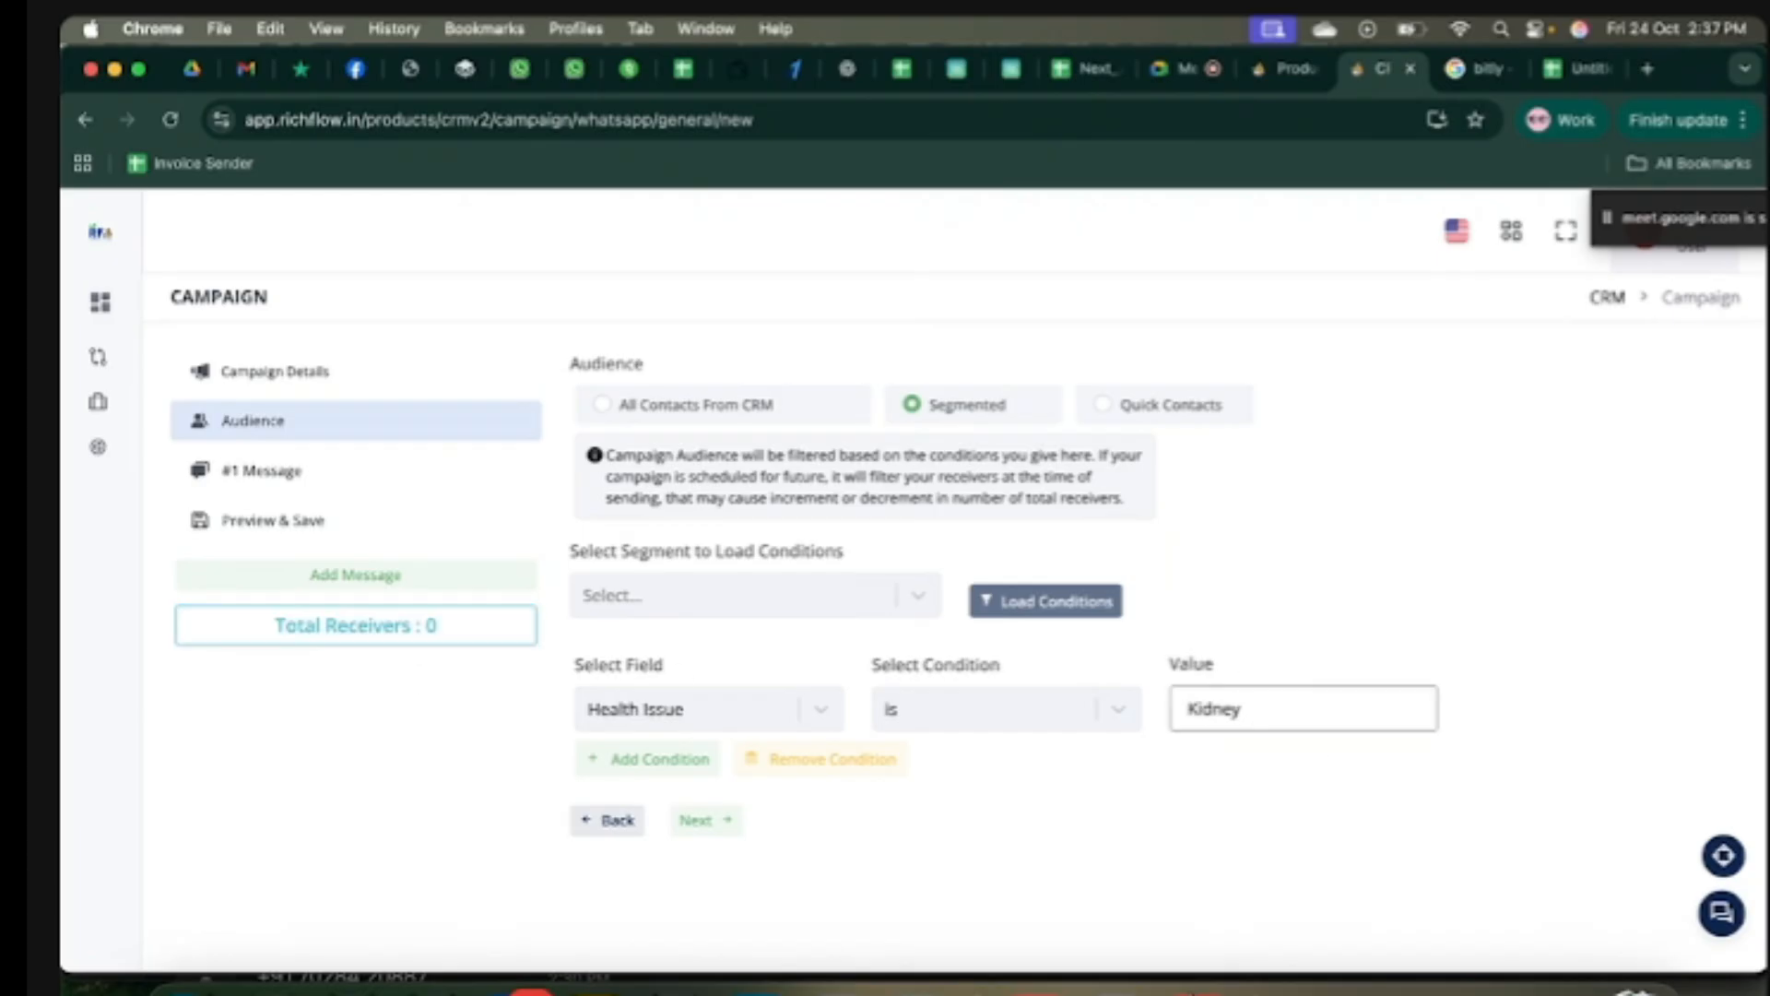
click(1242, 783)
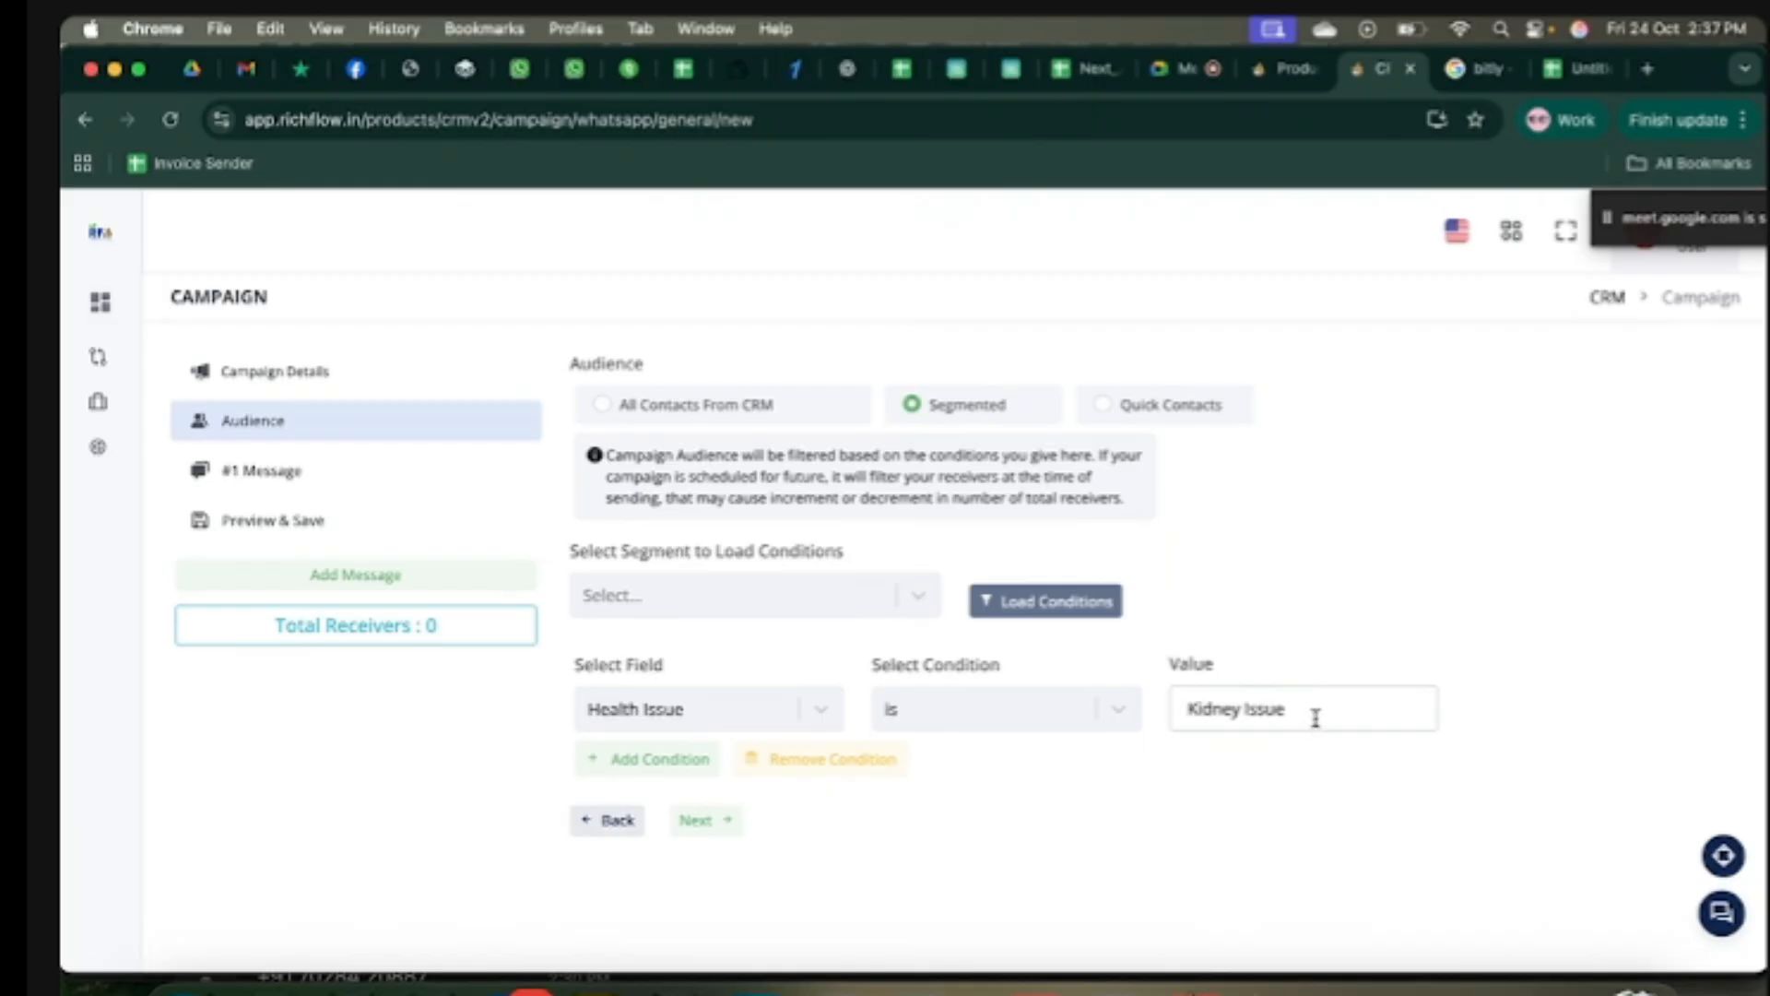
click(1317, 718)
click(1269, 786)
click(1300, 712)
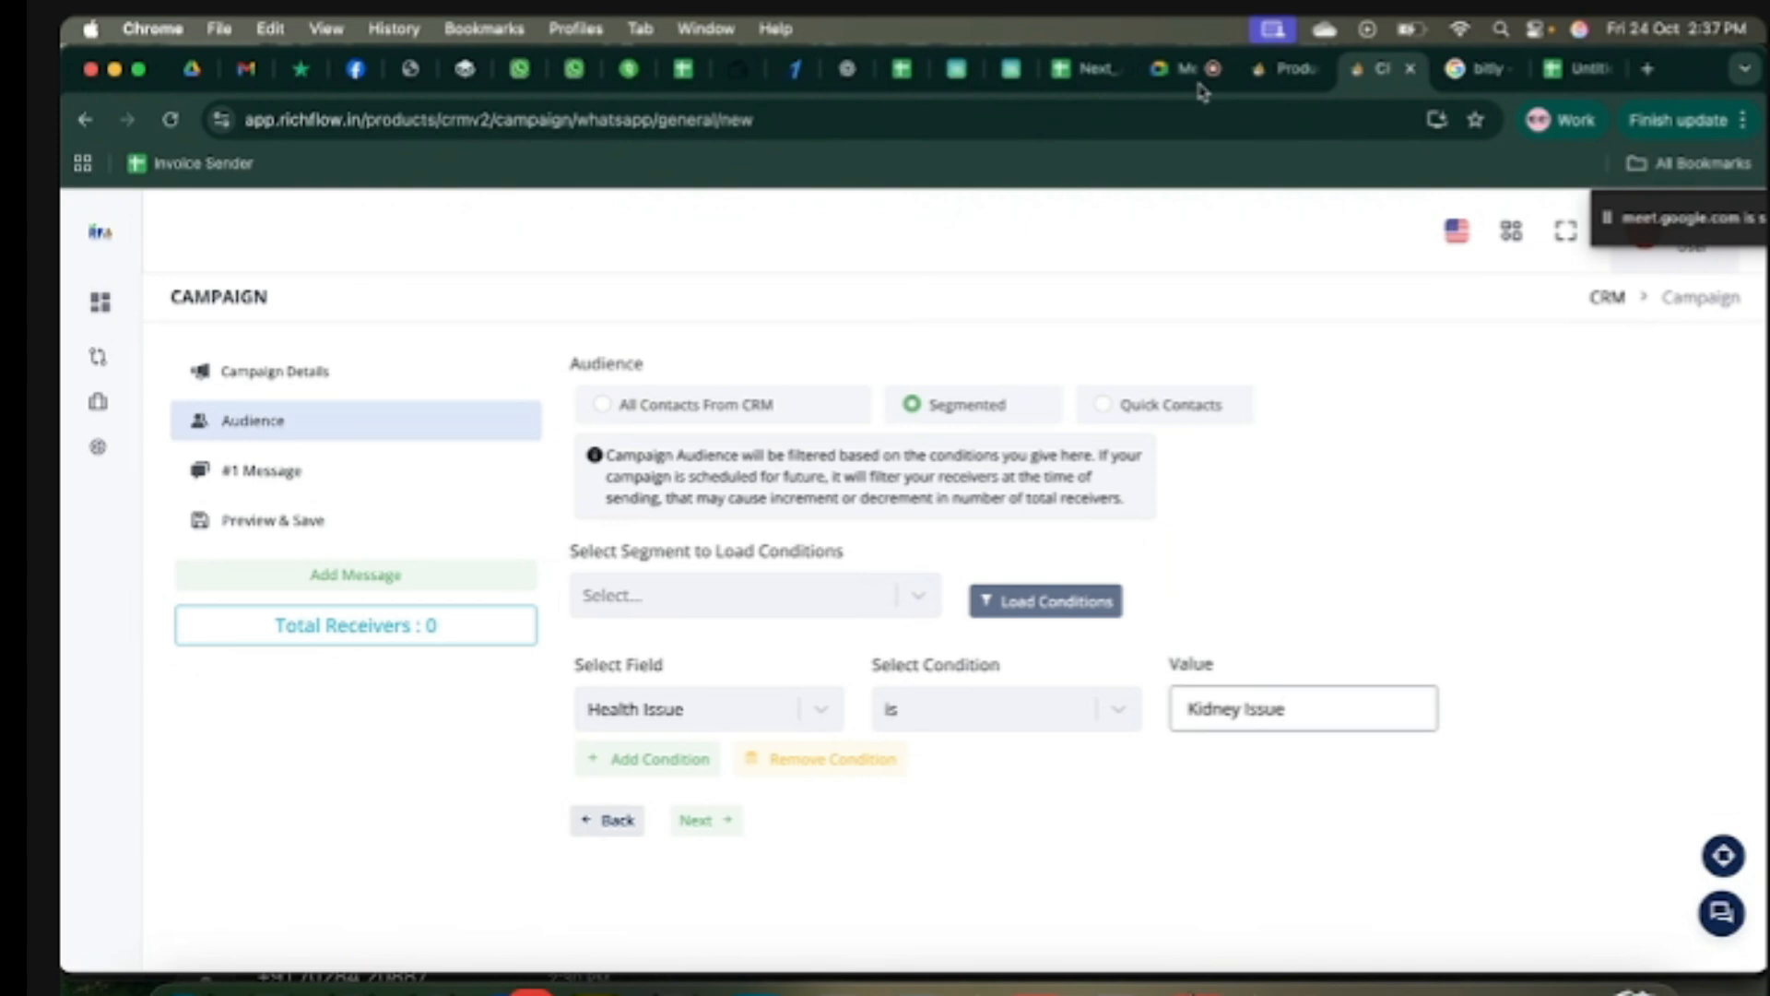
Step: Copy the contact's Health Issue text 'Kidney Problem' from the CRM Contacts list
click(1289, 76)
mouse_move(67, 470)
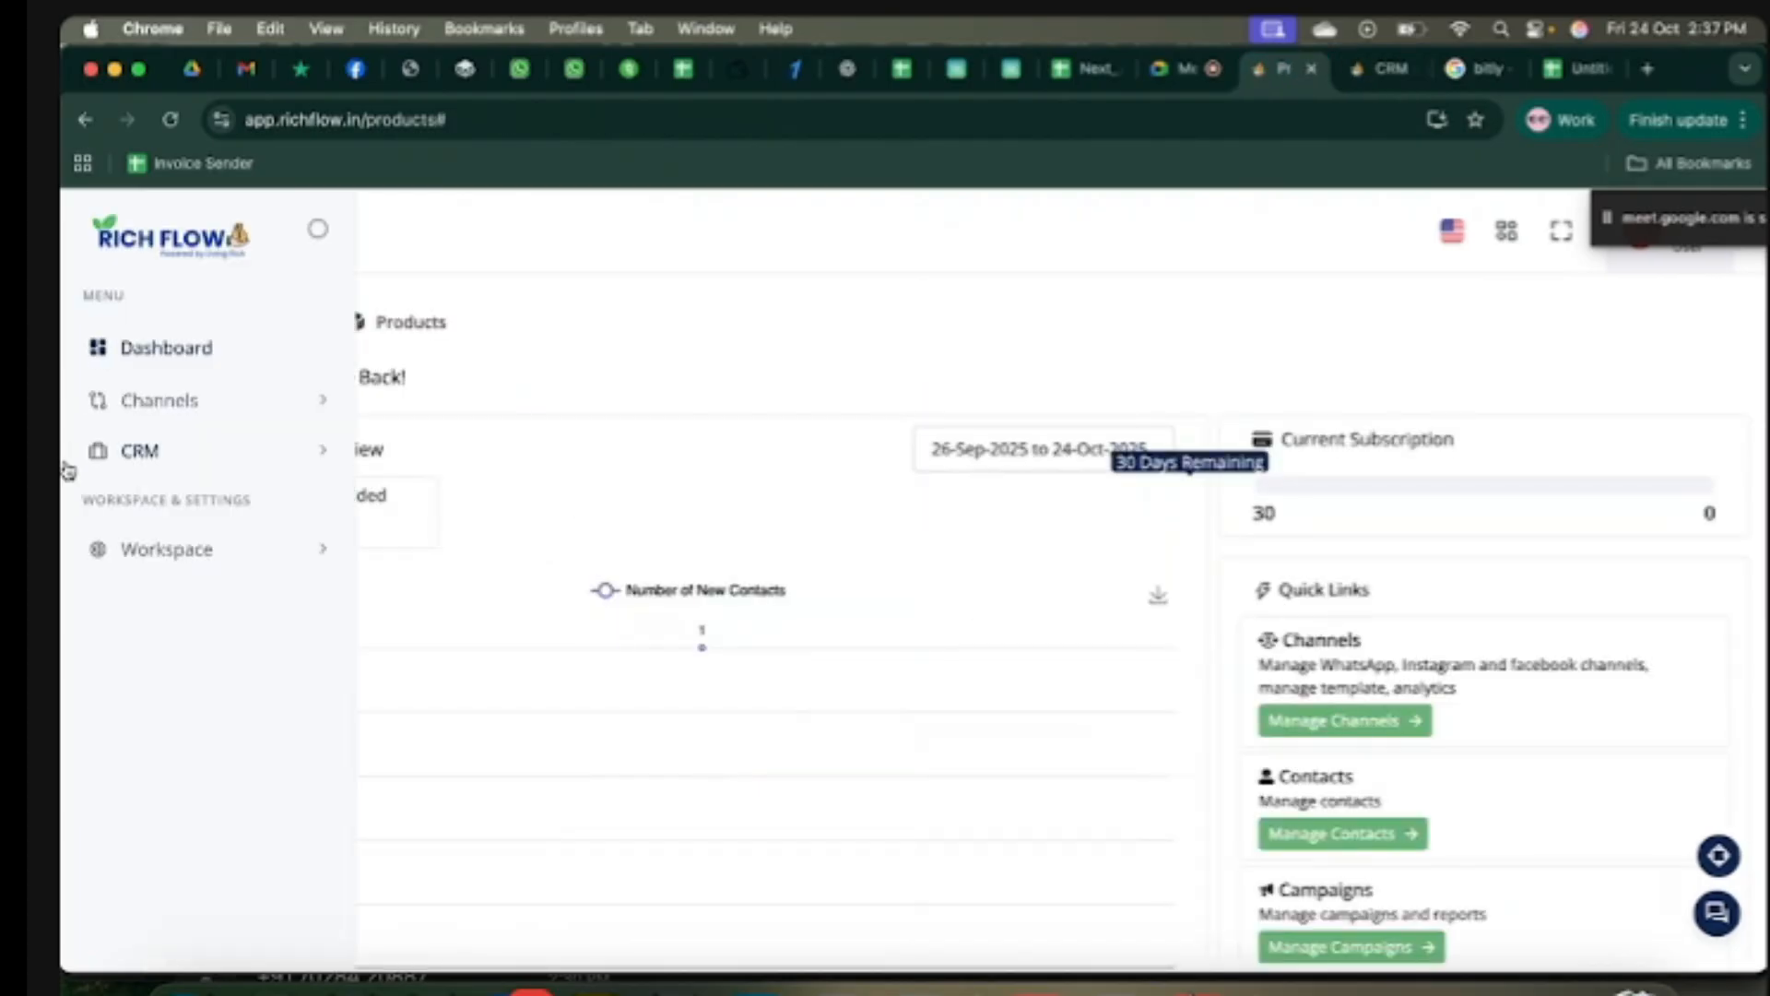
click(122, 464)
click(205, 594)
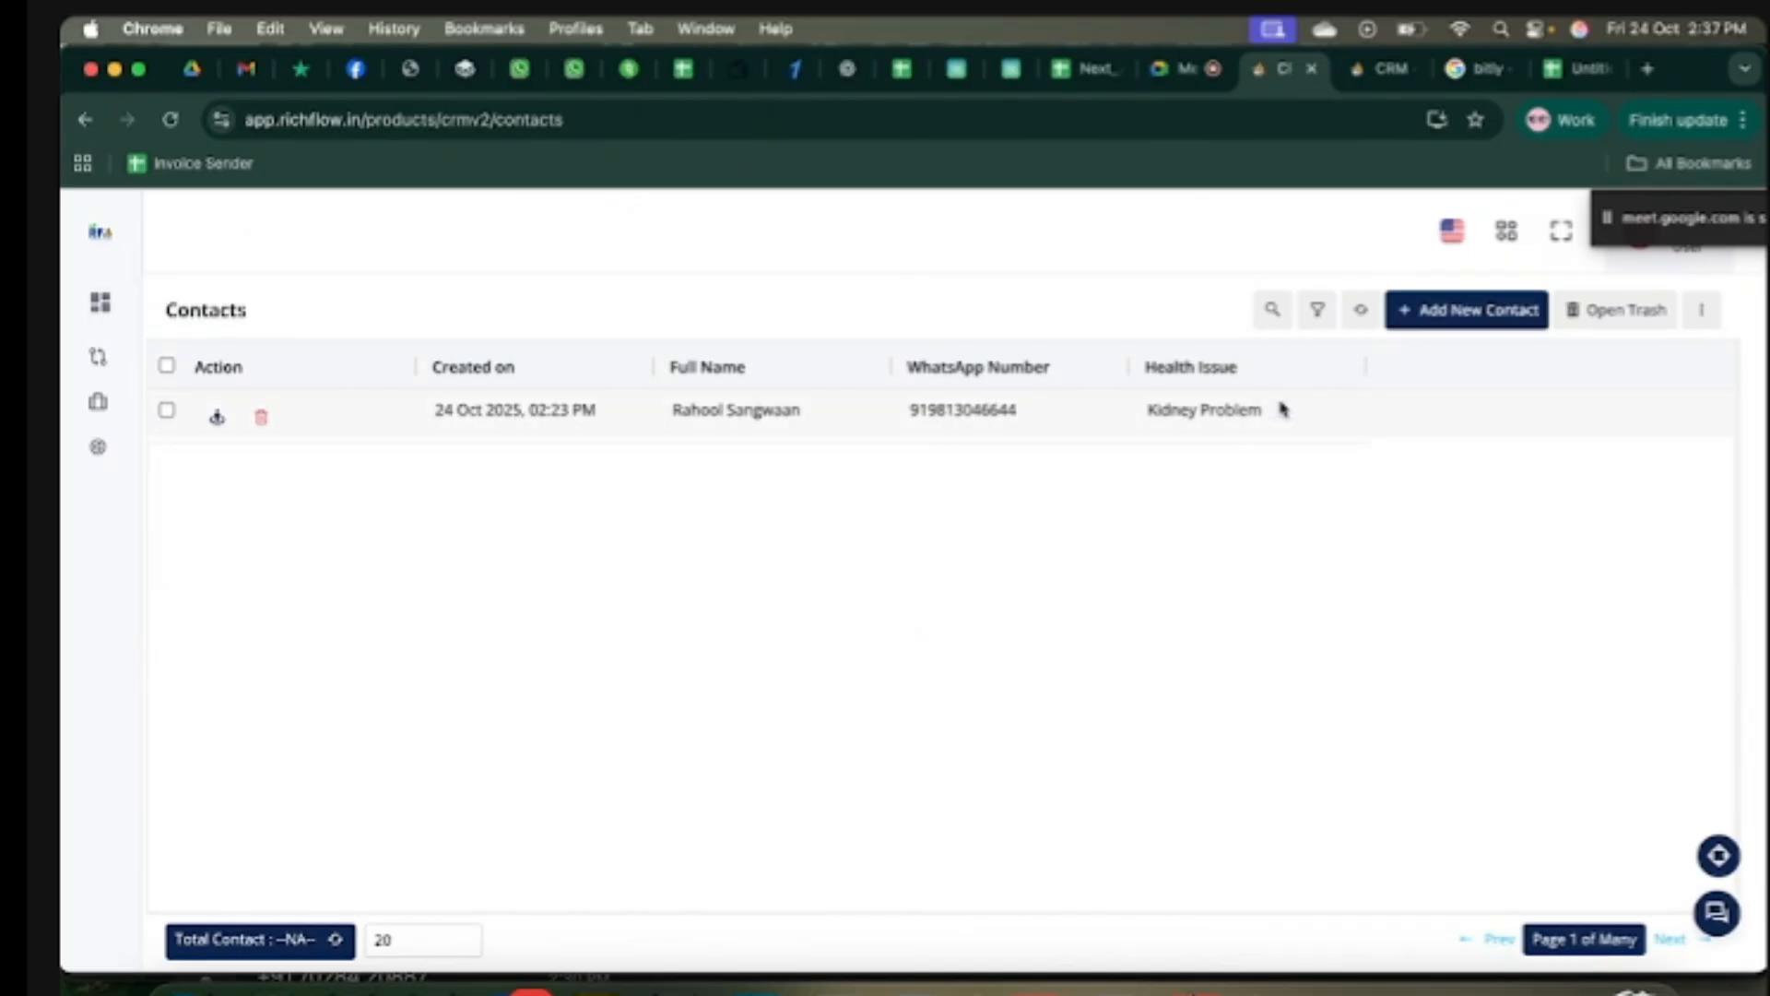
drag(1261, 409, 1130, 420)
key(ctrl+c)
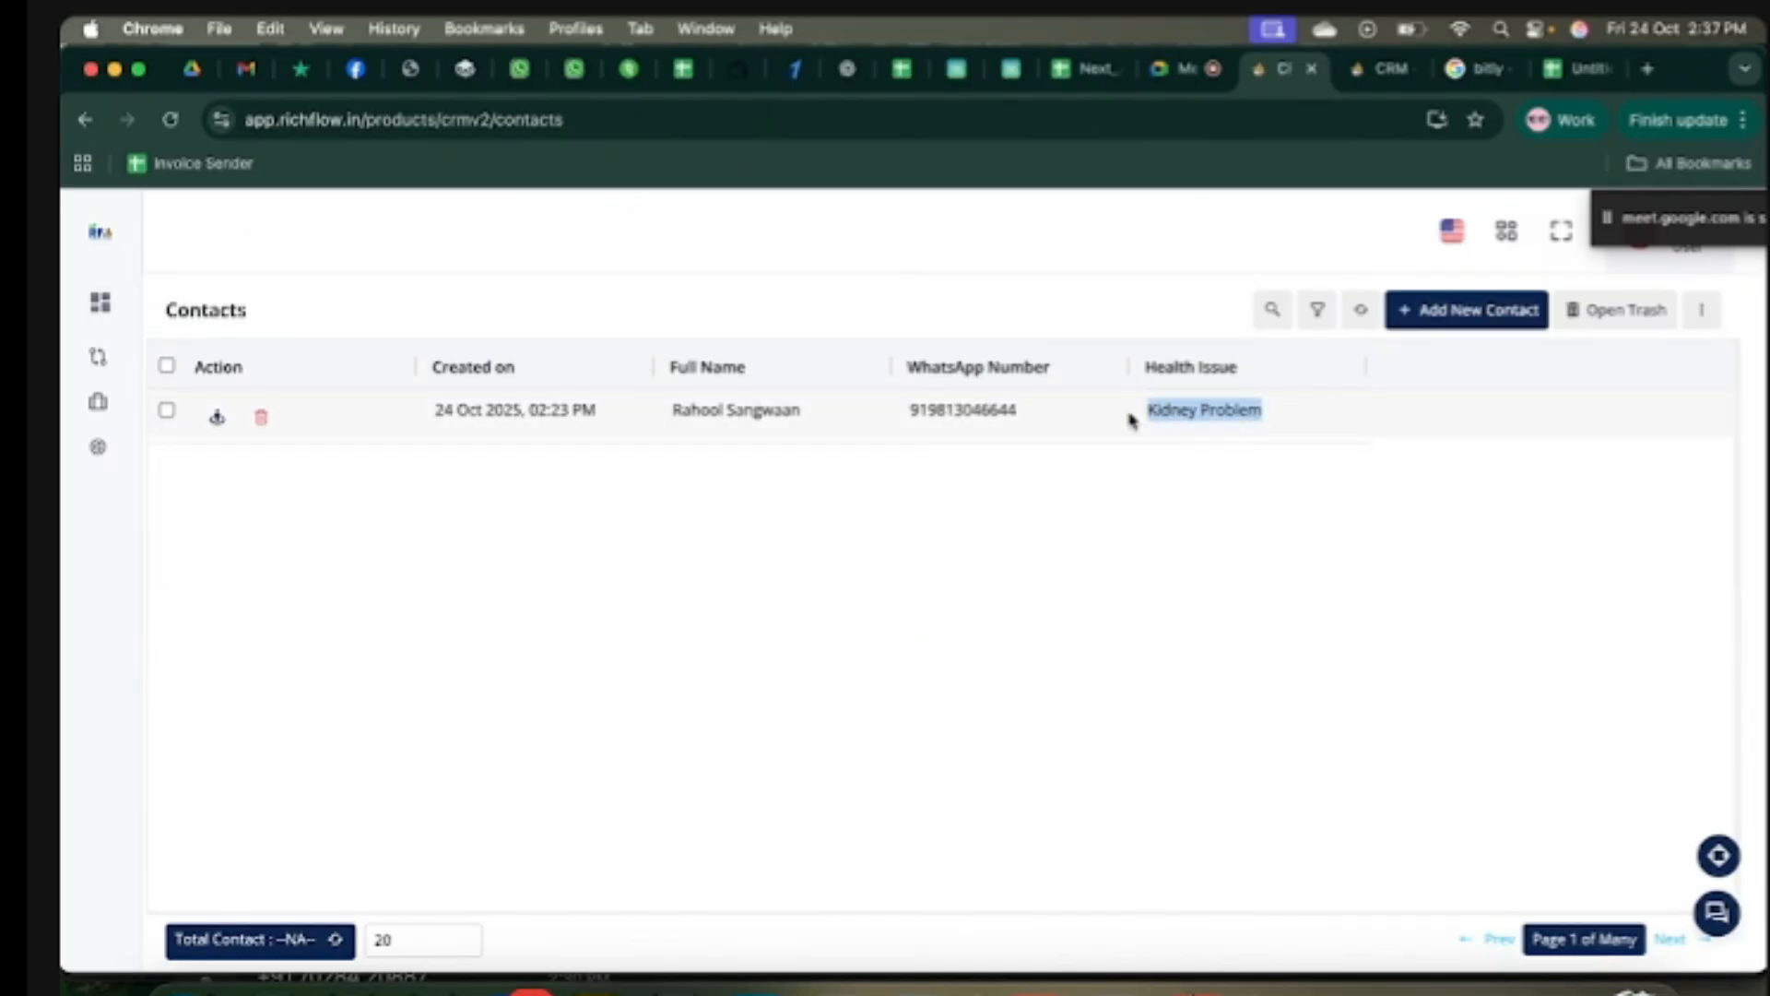
Step: Replace the filter value Kidney Issue with Kidney Problem and refresh the receiver count
click(1383, 68)
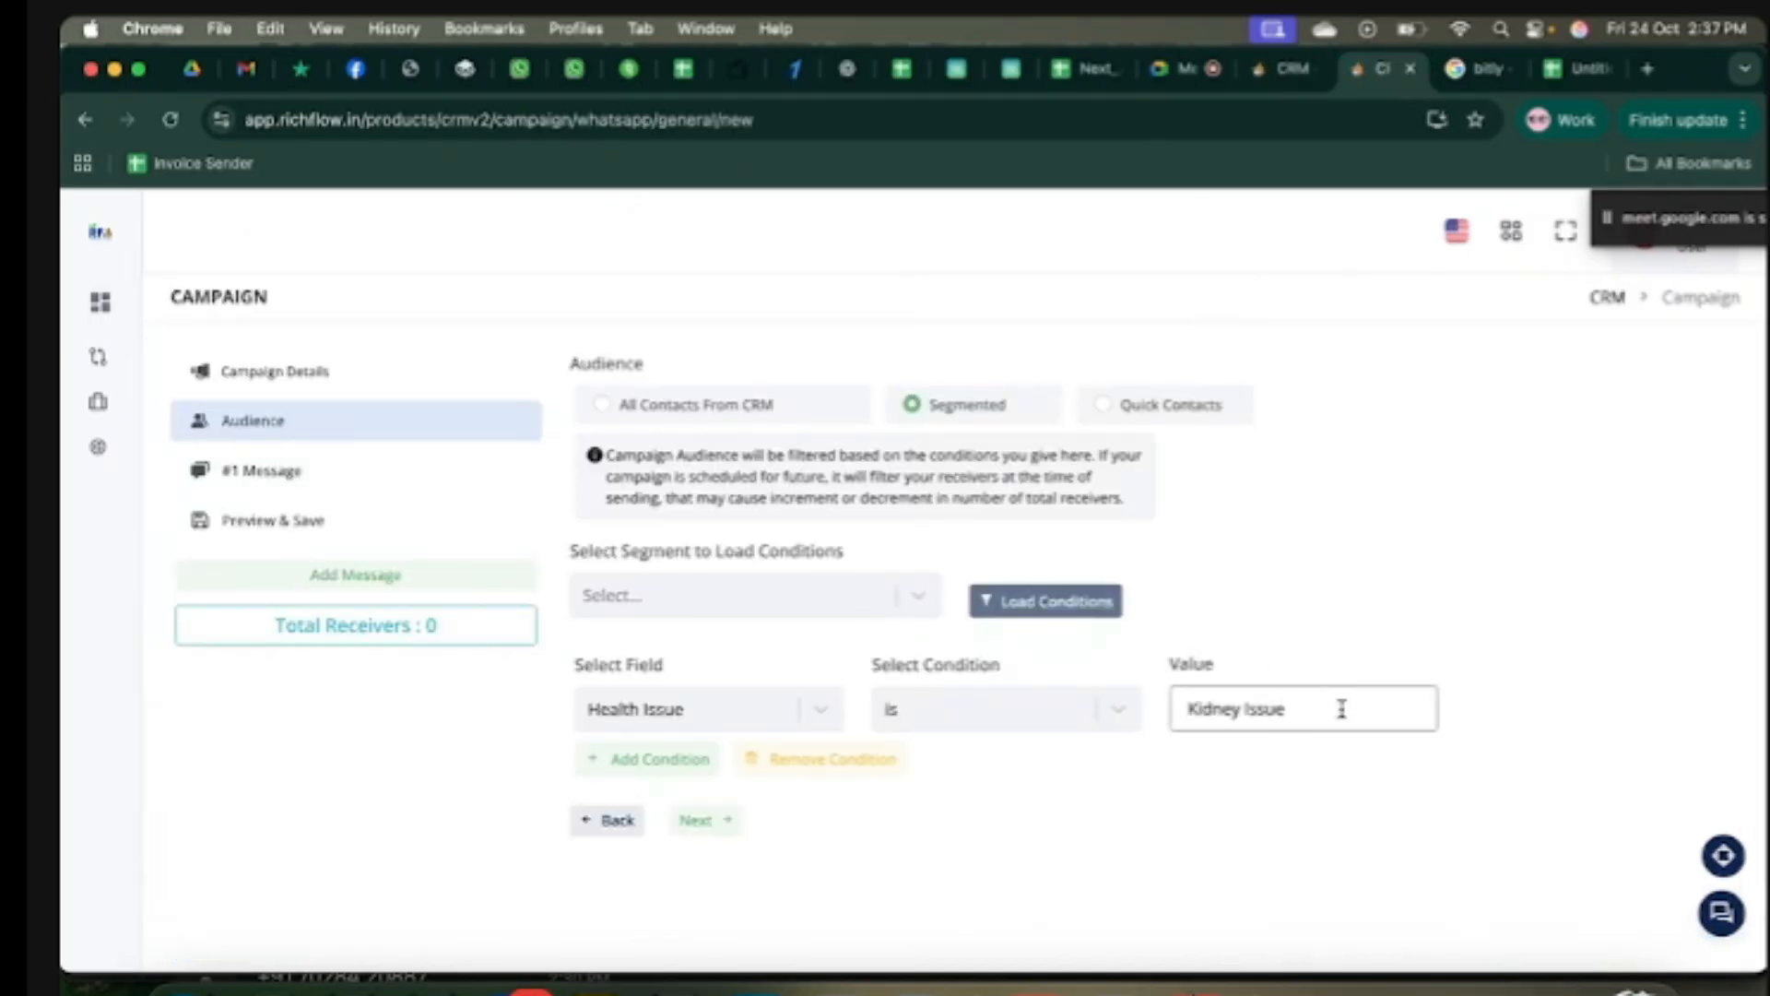
drag(1337, 710, 1154, 723)
key(ctrl+v)
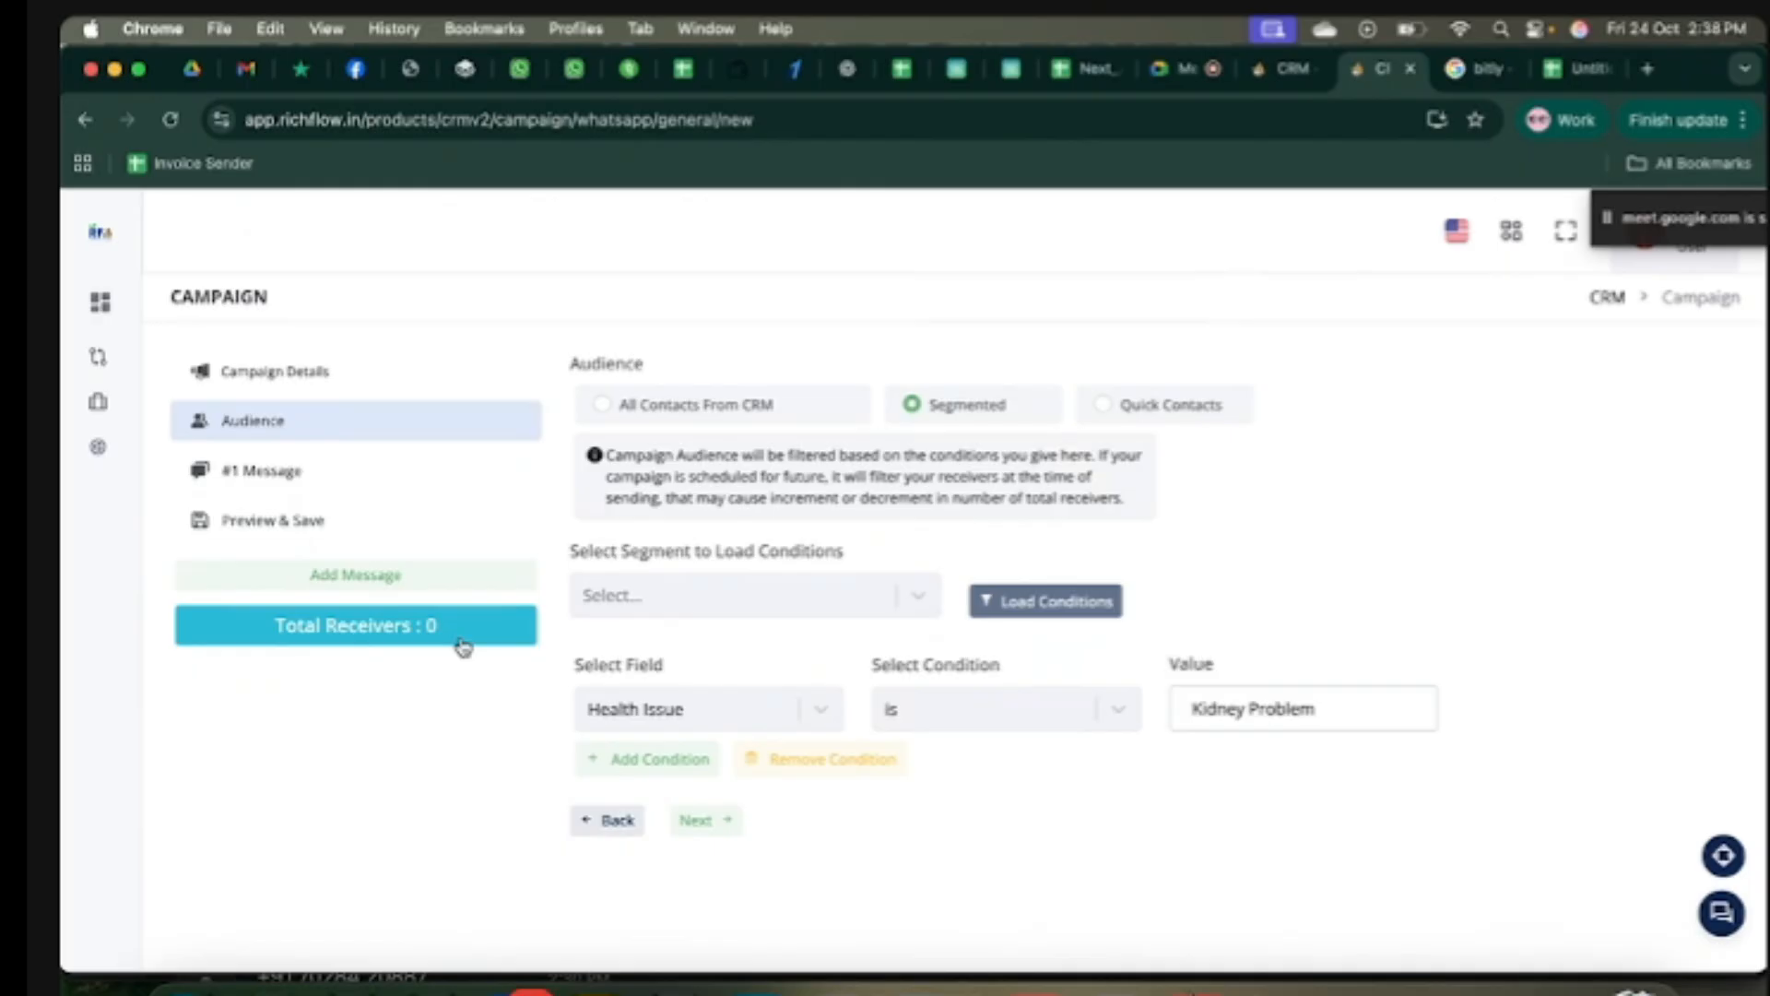
click(1380, 712)
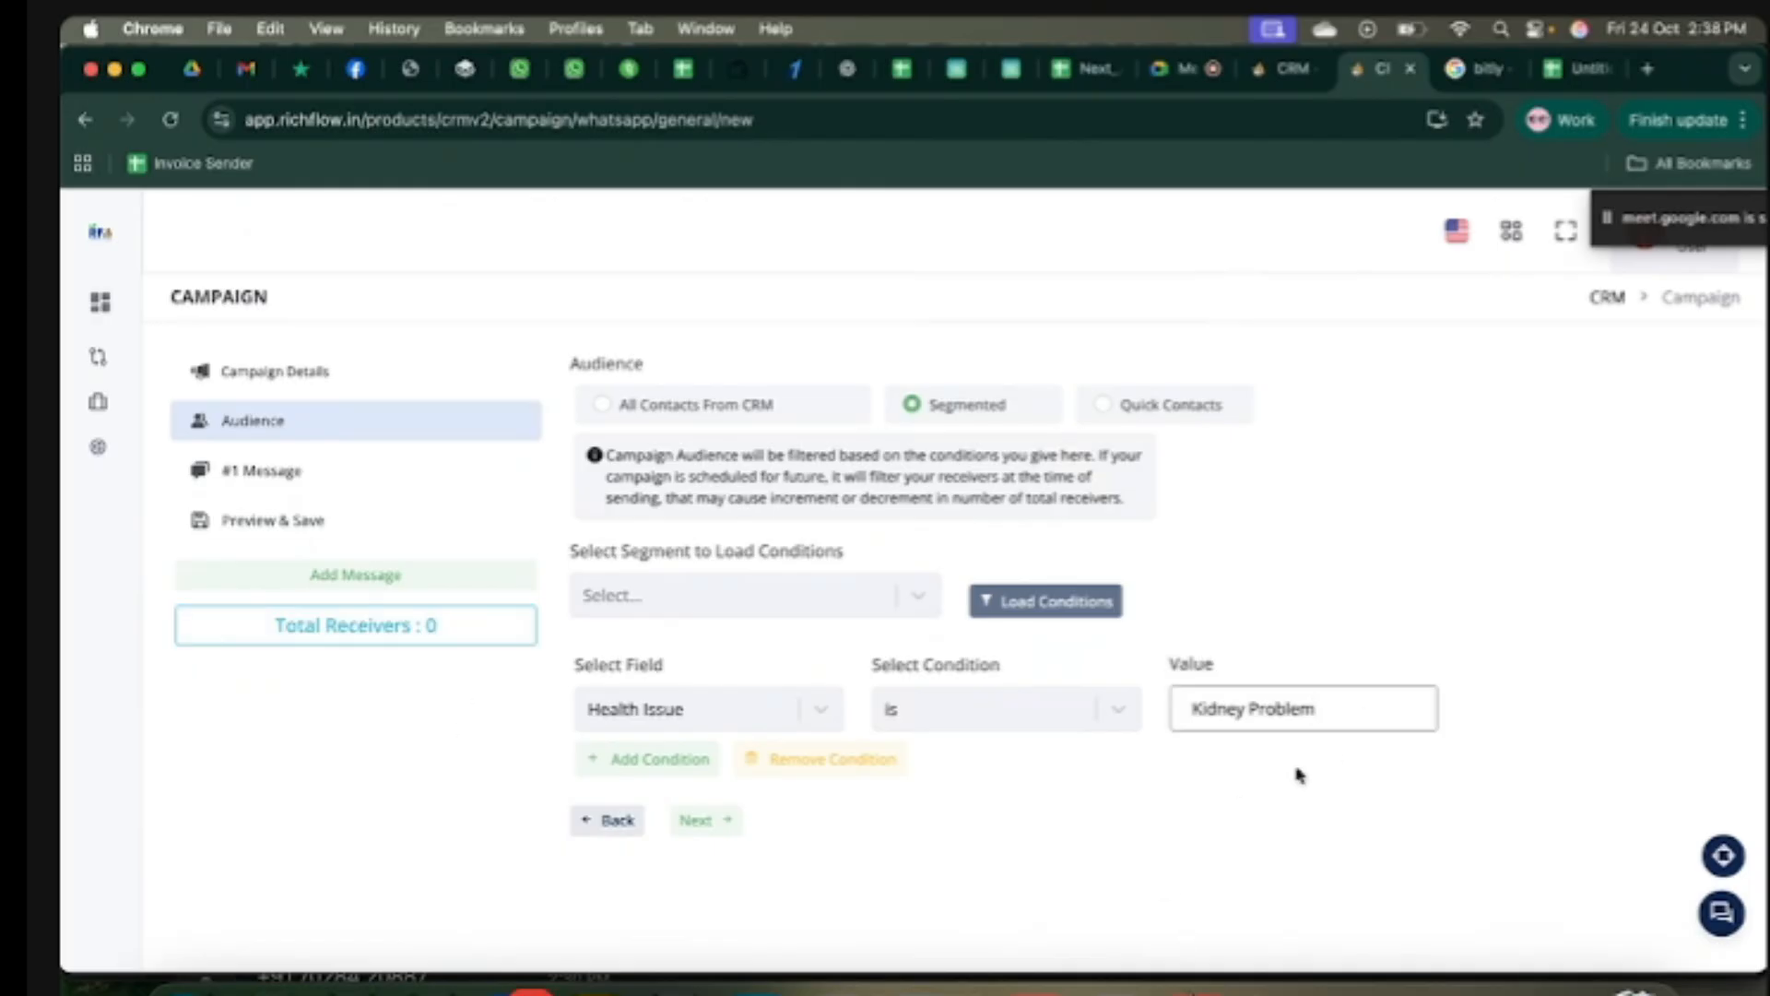
click(1315, 815)
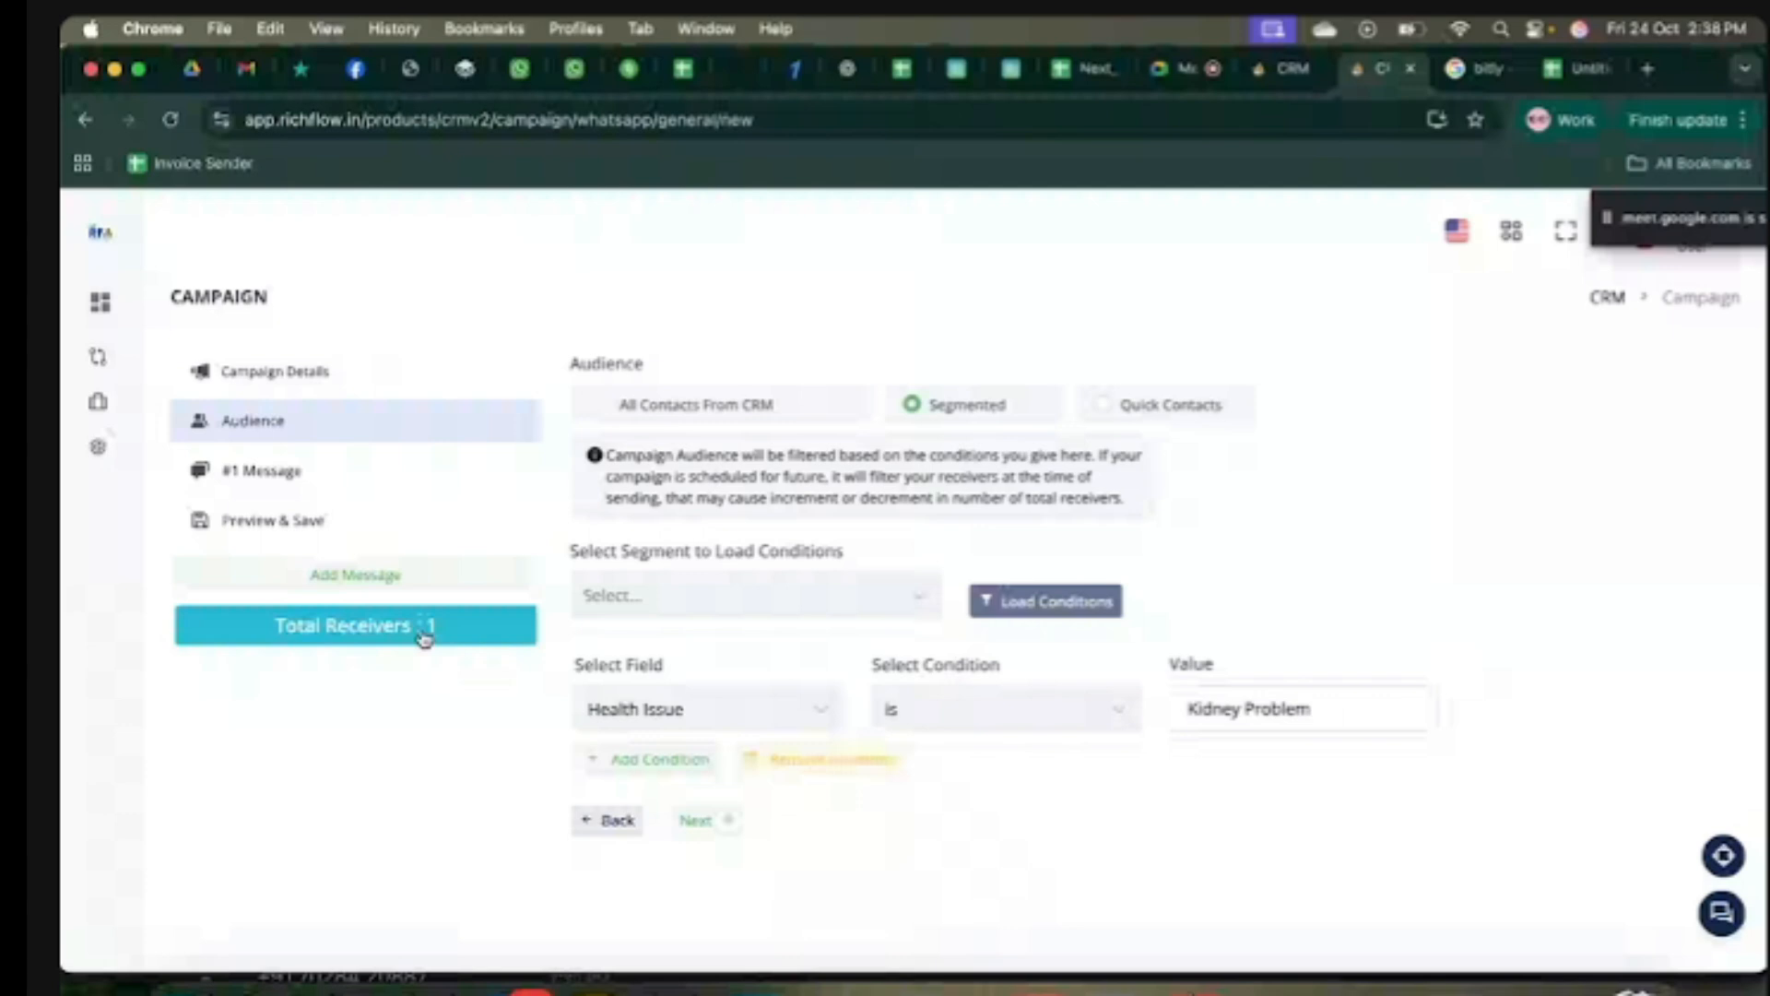
click(1379, 706)
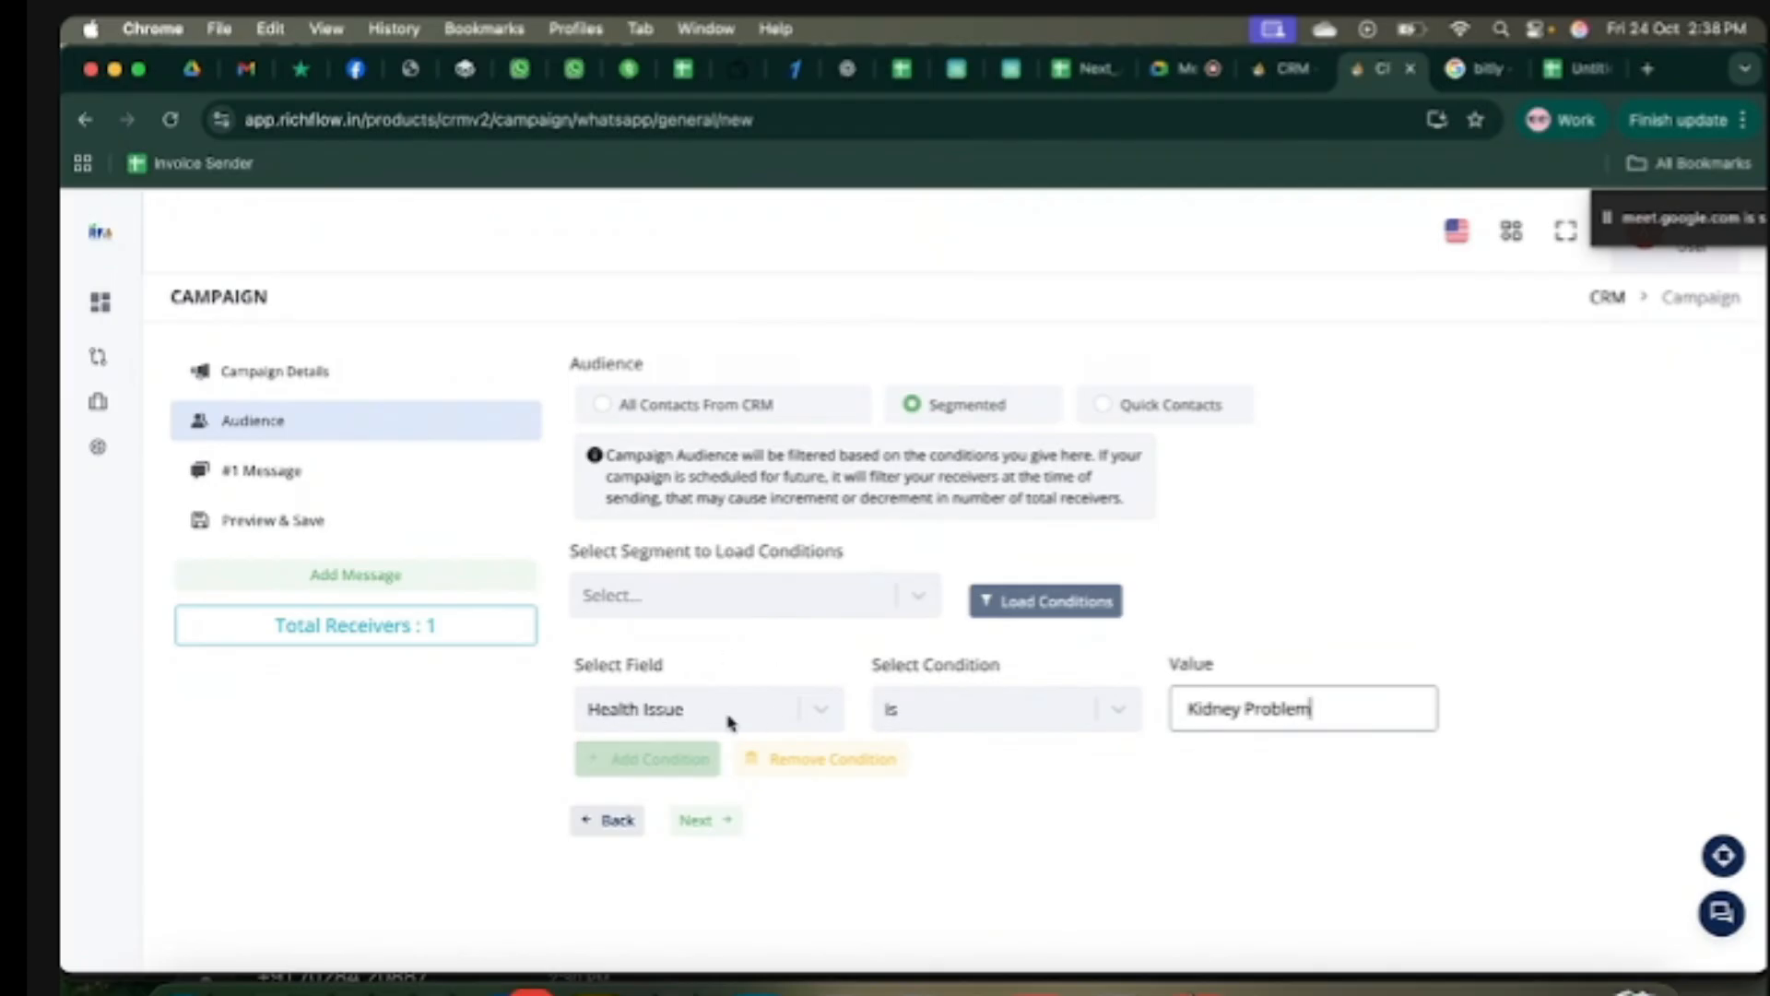
Step: Switch the audience to Quick Contacts with Numbers entry, then bring up the spreadsheet
click(1277, 68)
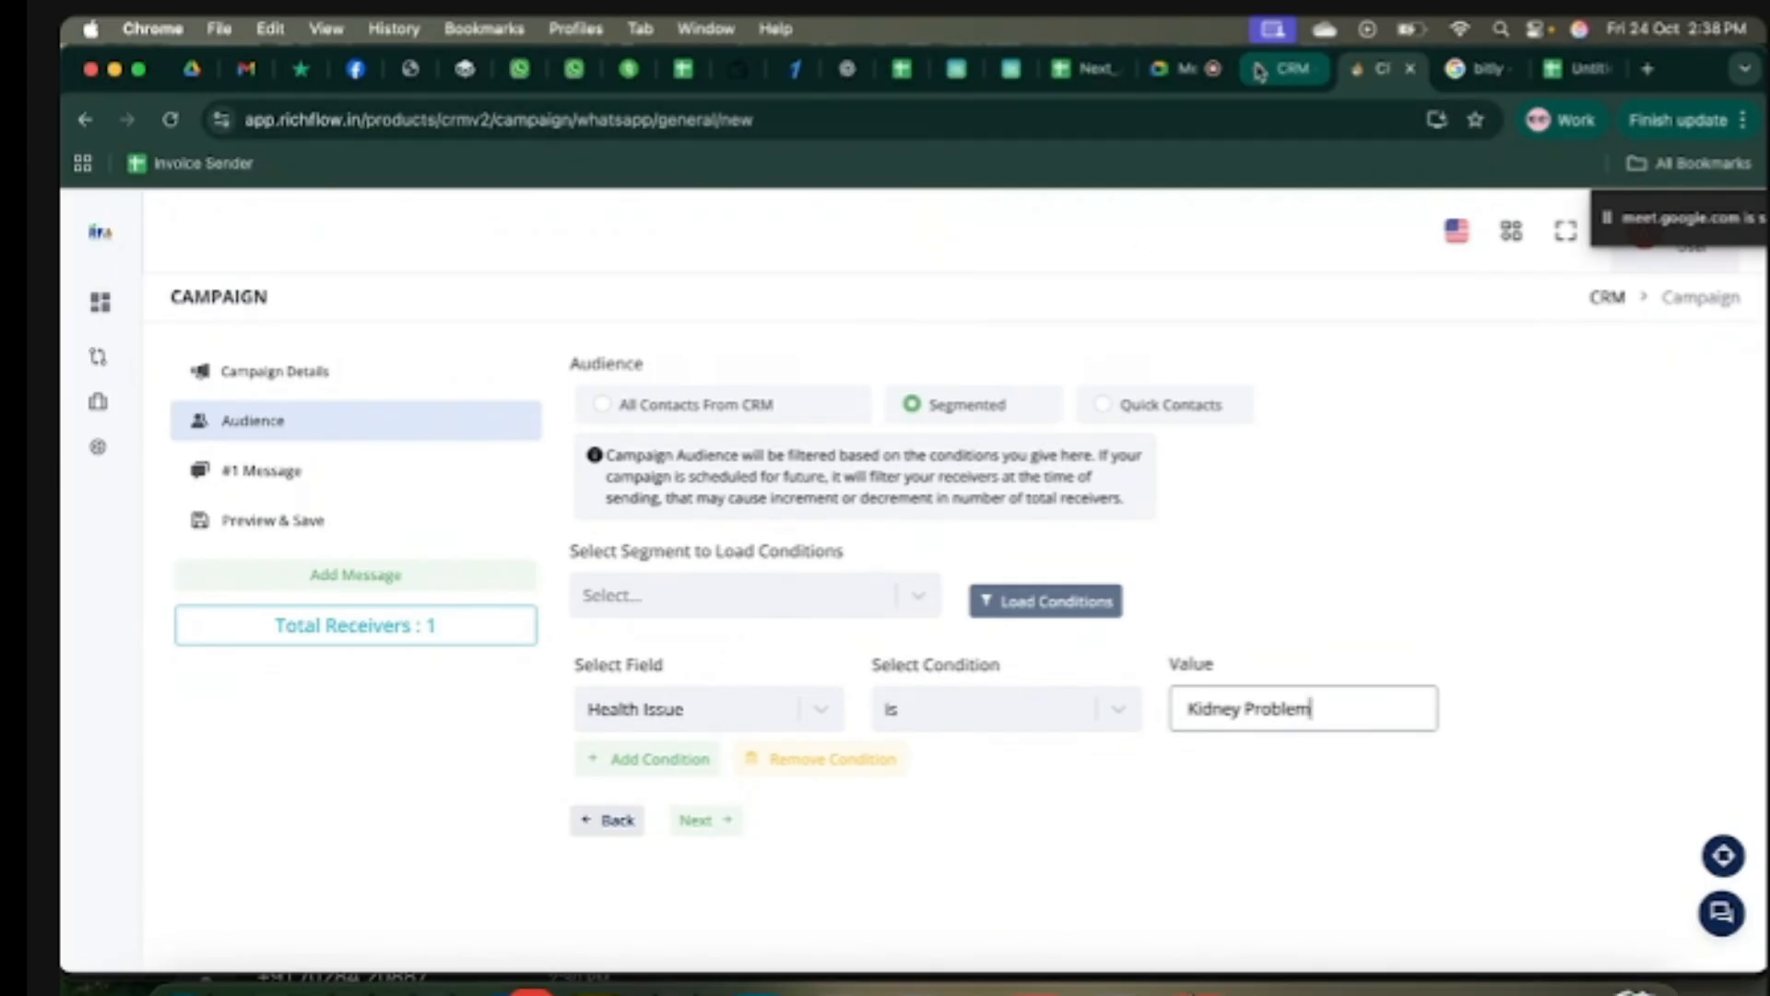
click(1113, 463)
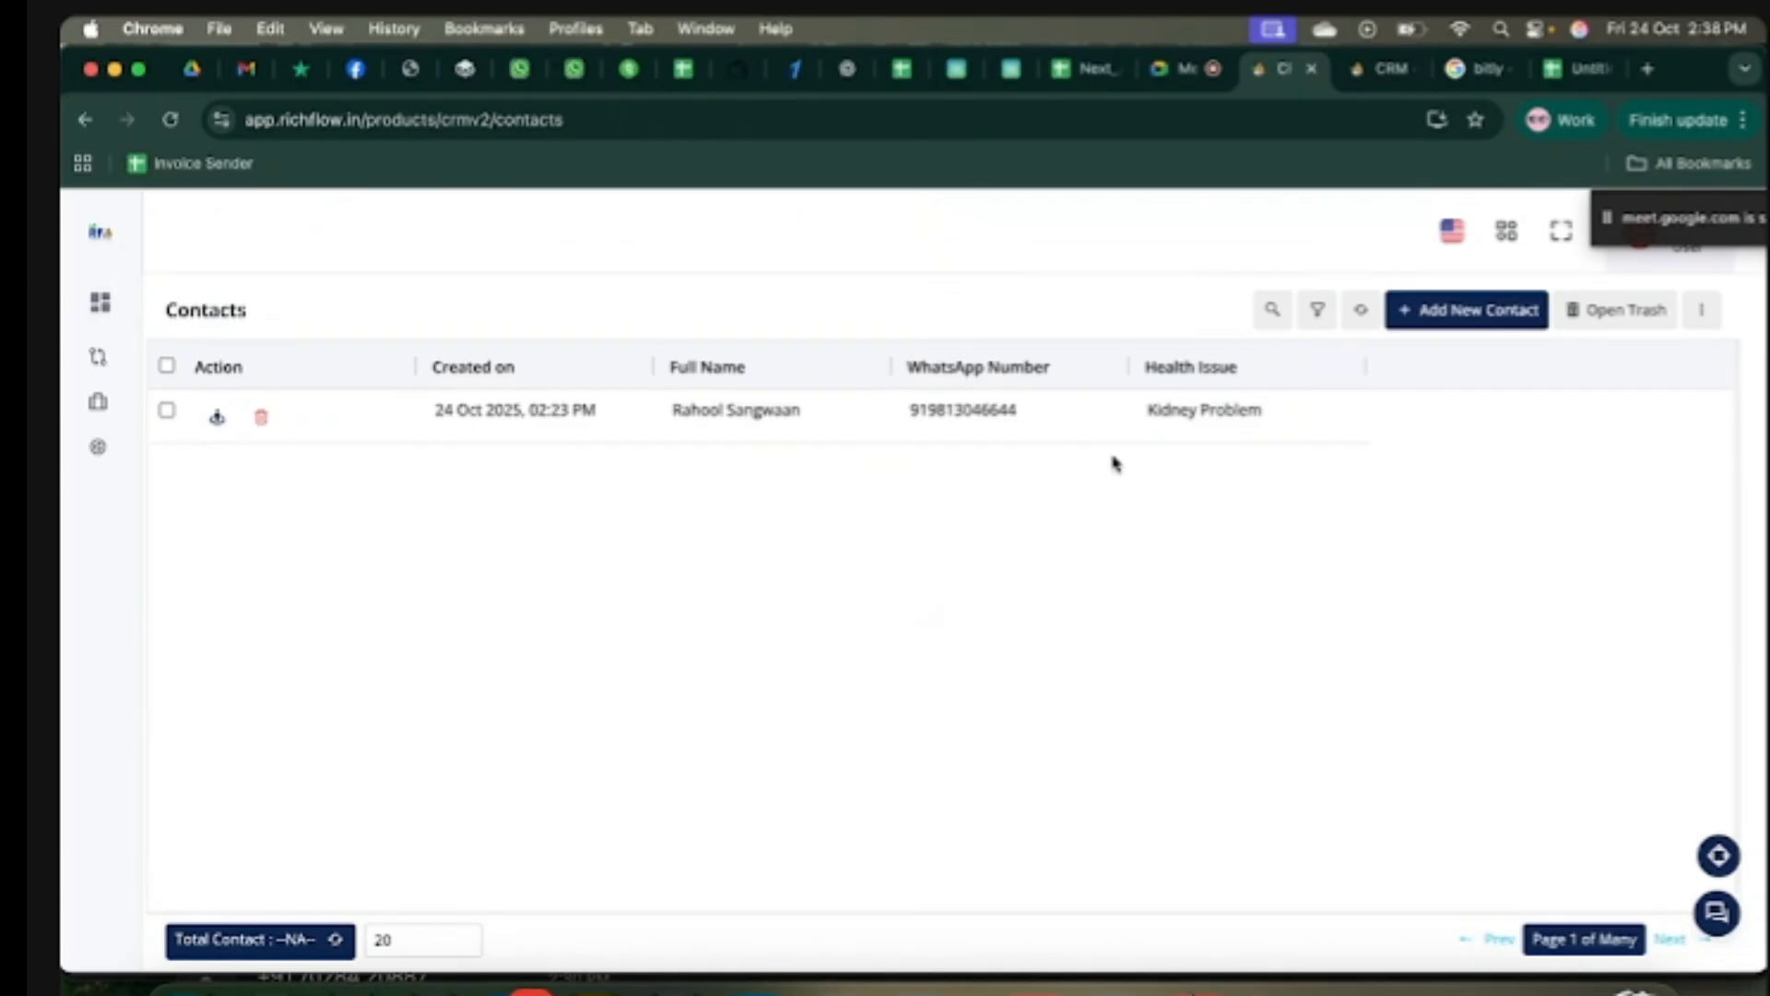
click(1383, 74)
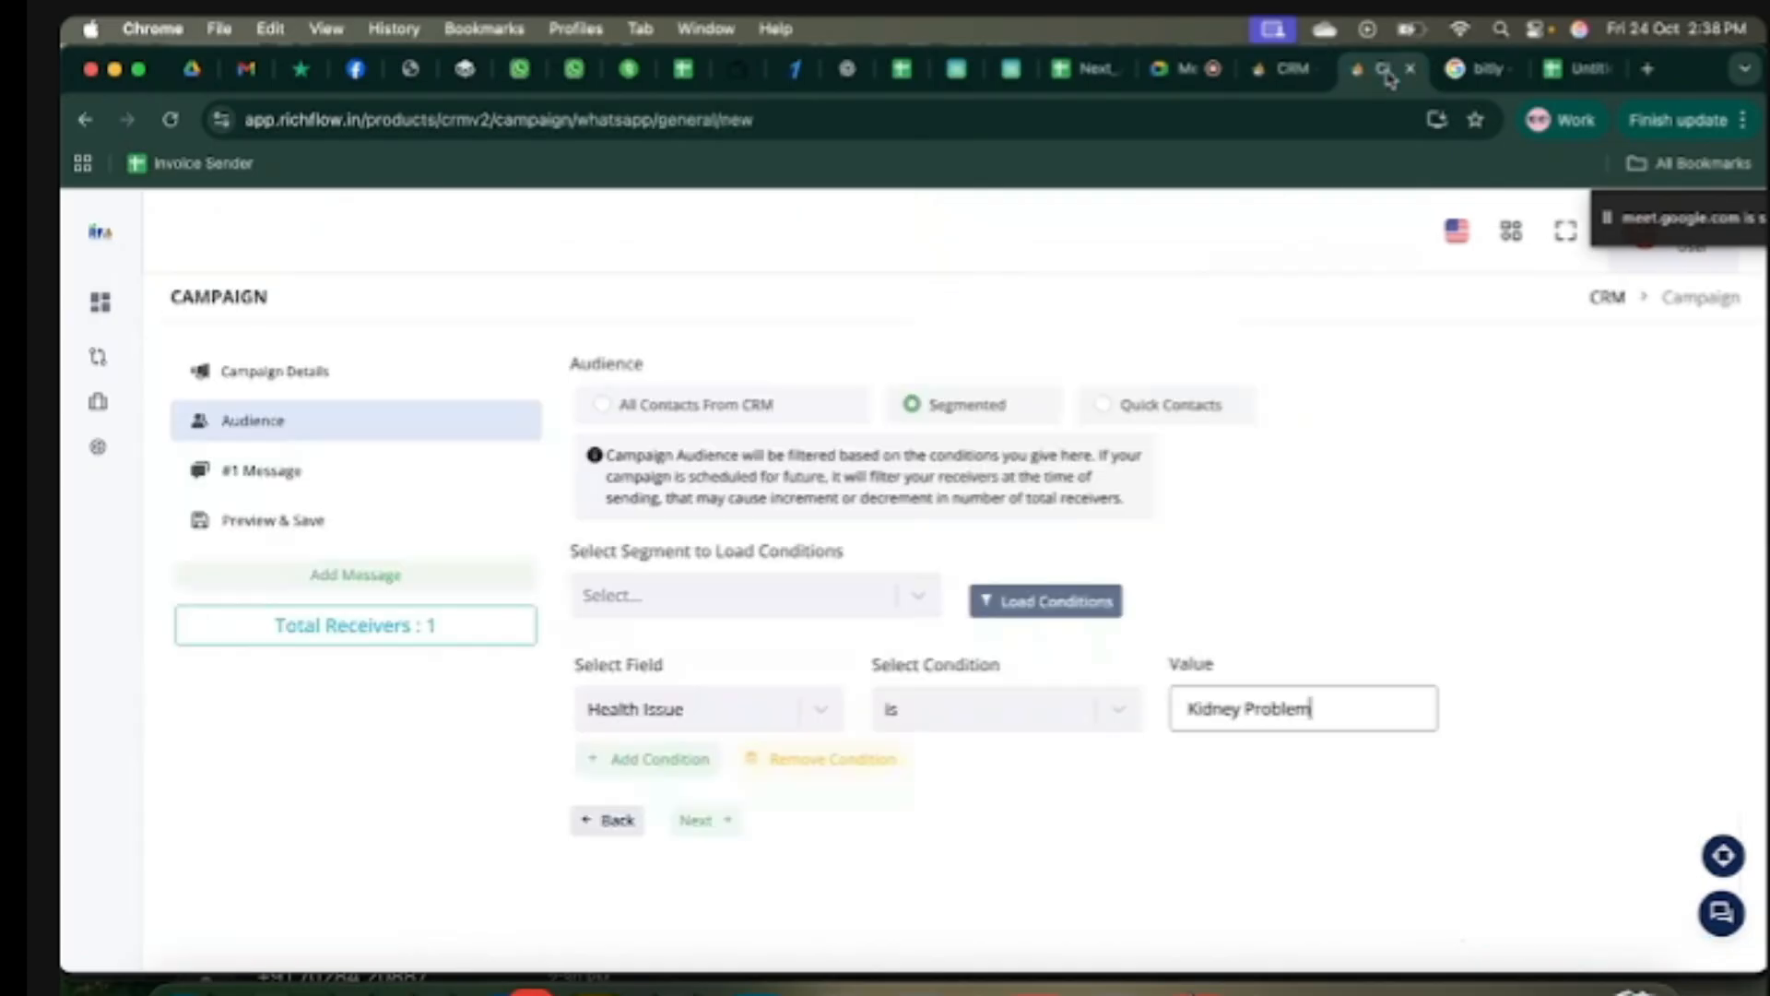
click(1105, 406)
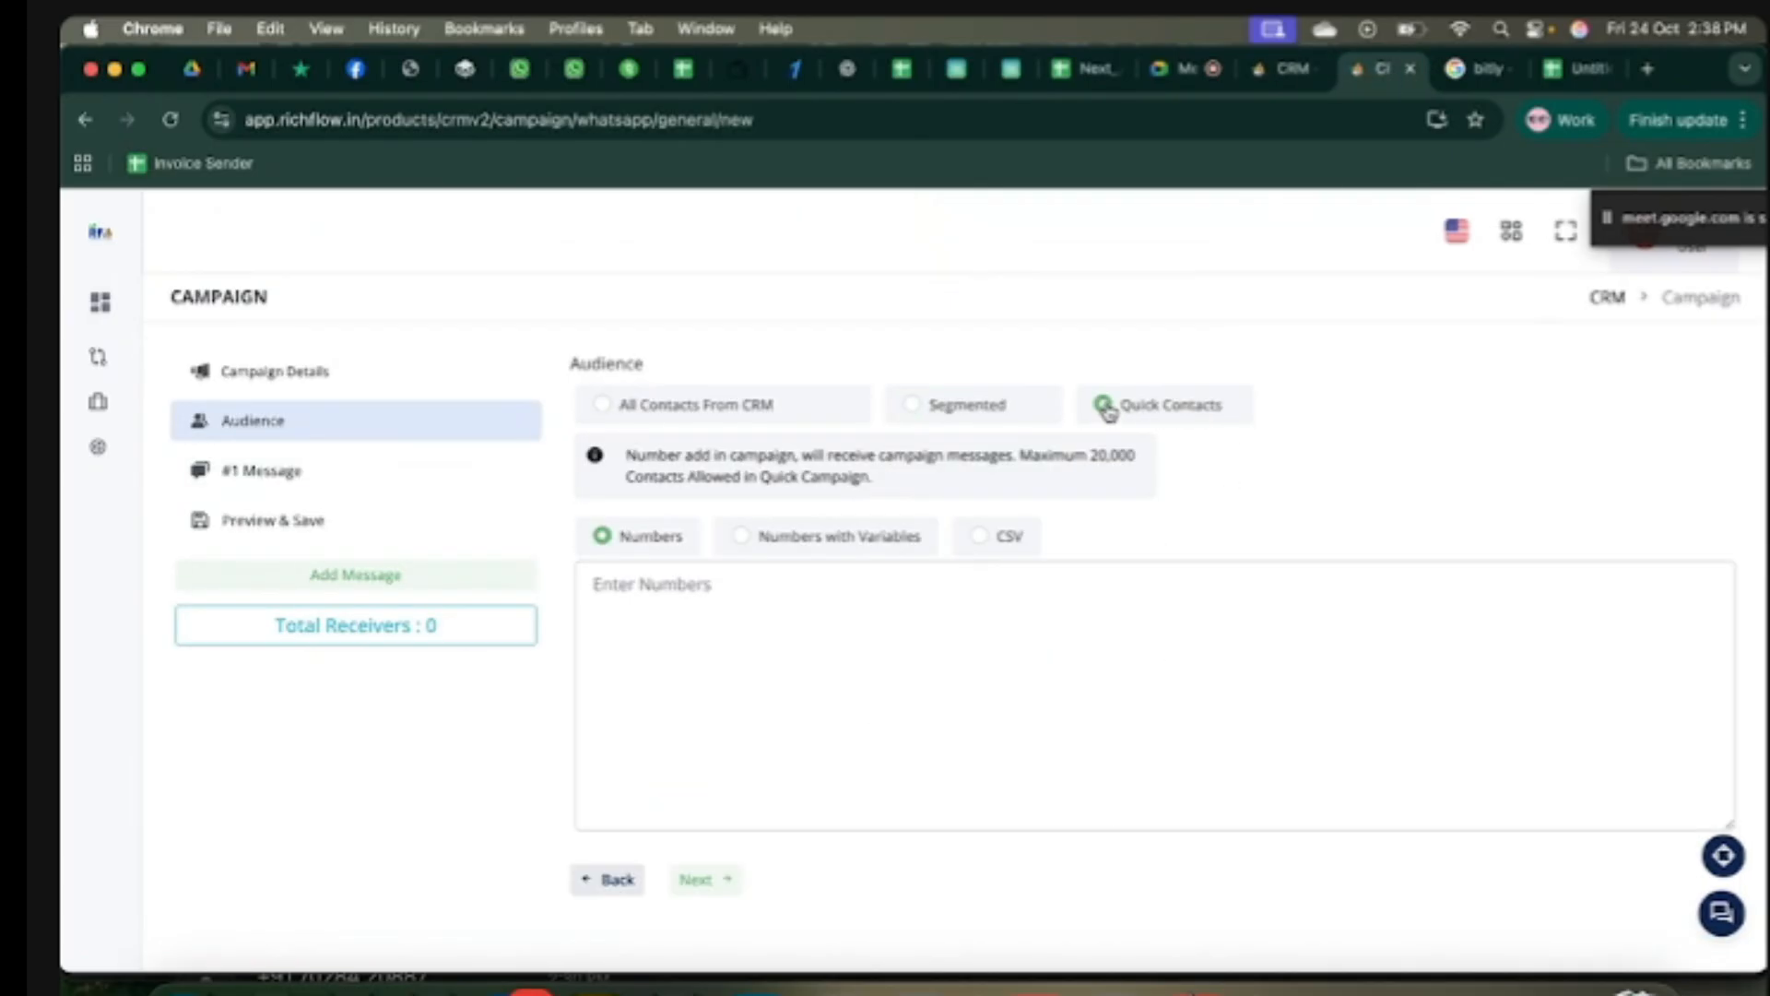
click(847, 574)
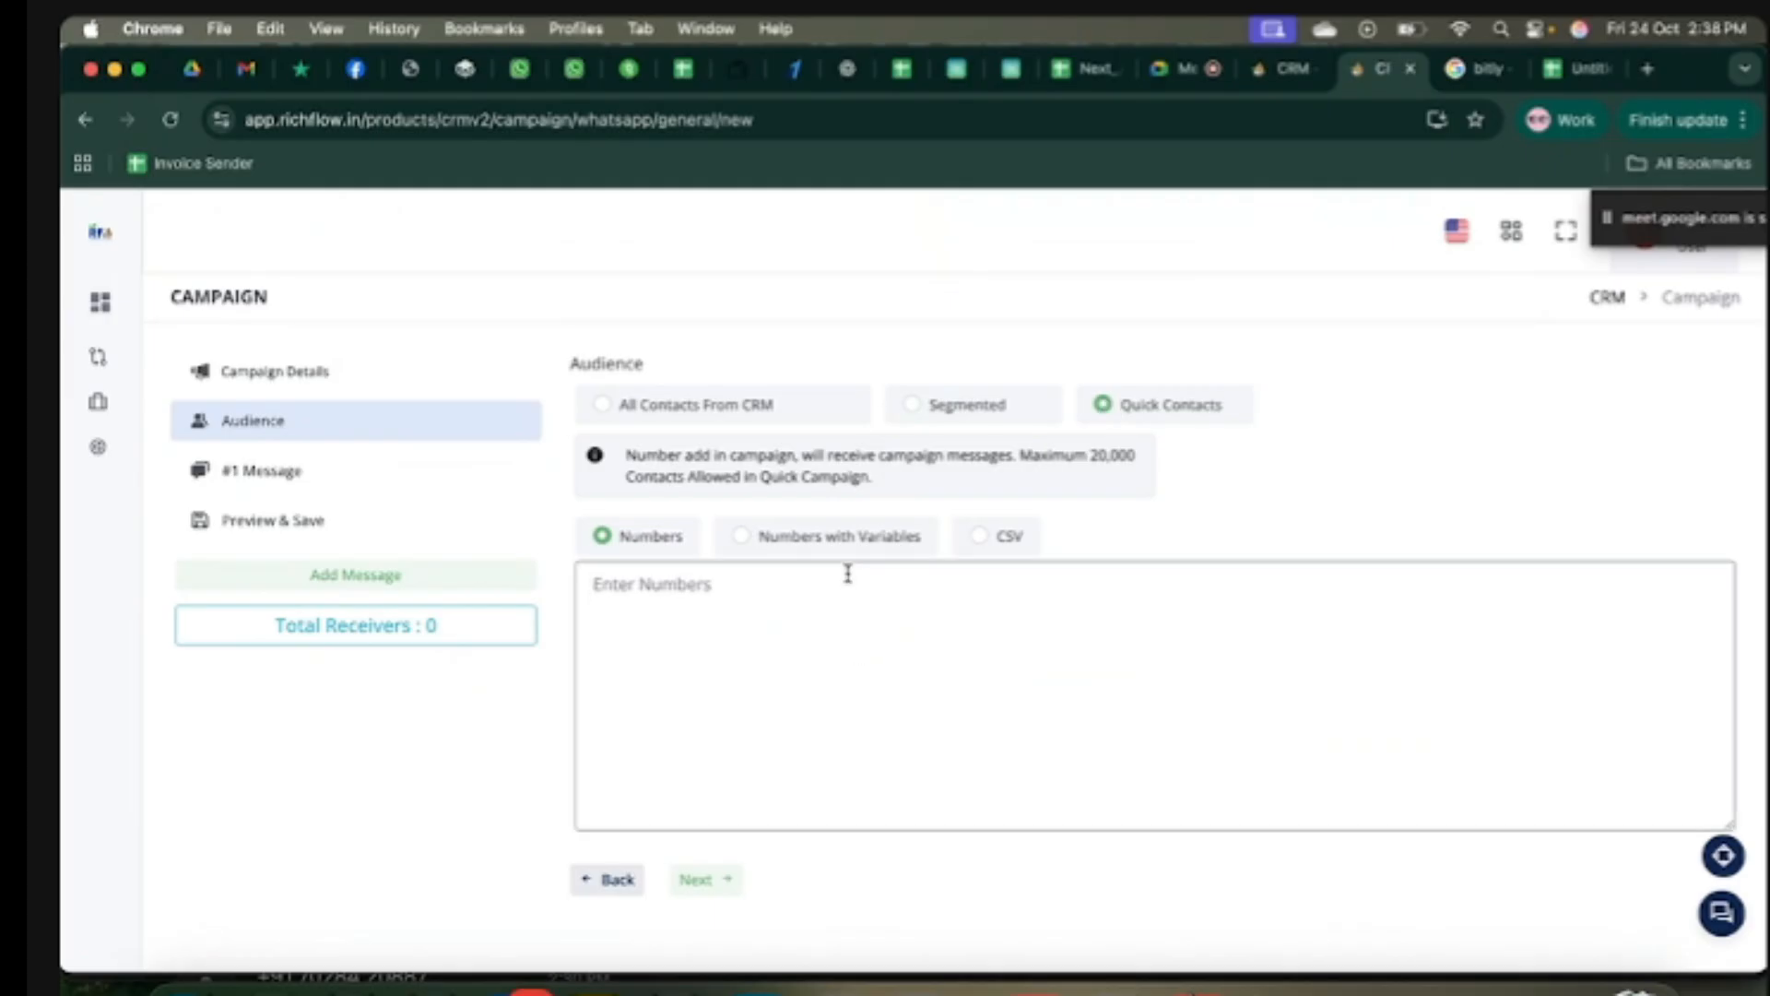
click(1572, 68)
Step: Clear the Number column and enter two new phone numbers in B2 and B3
click(310, 443)
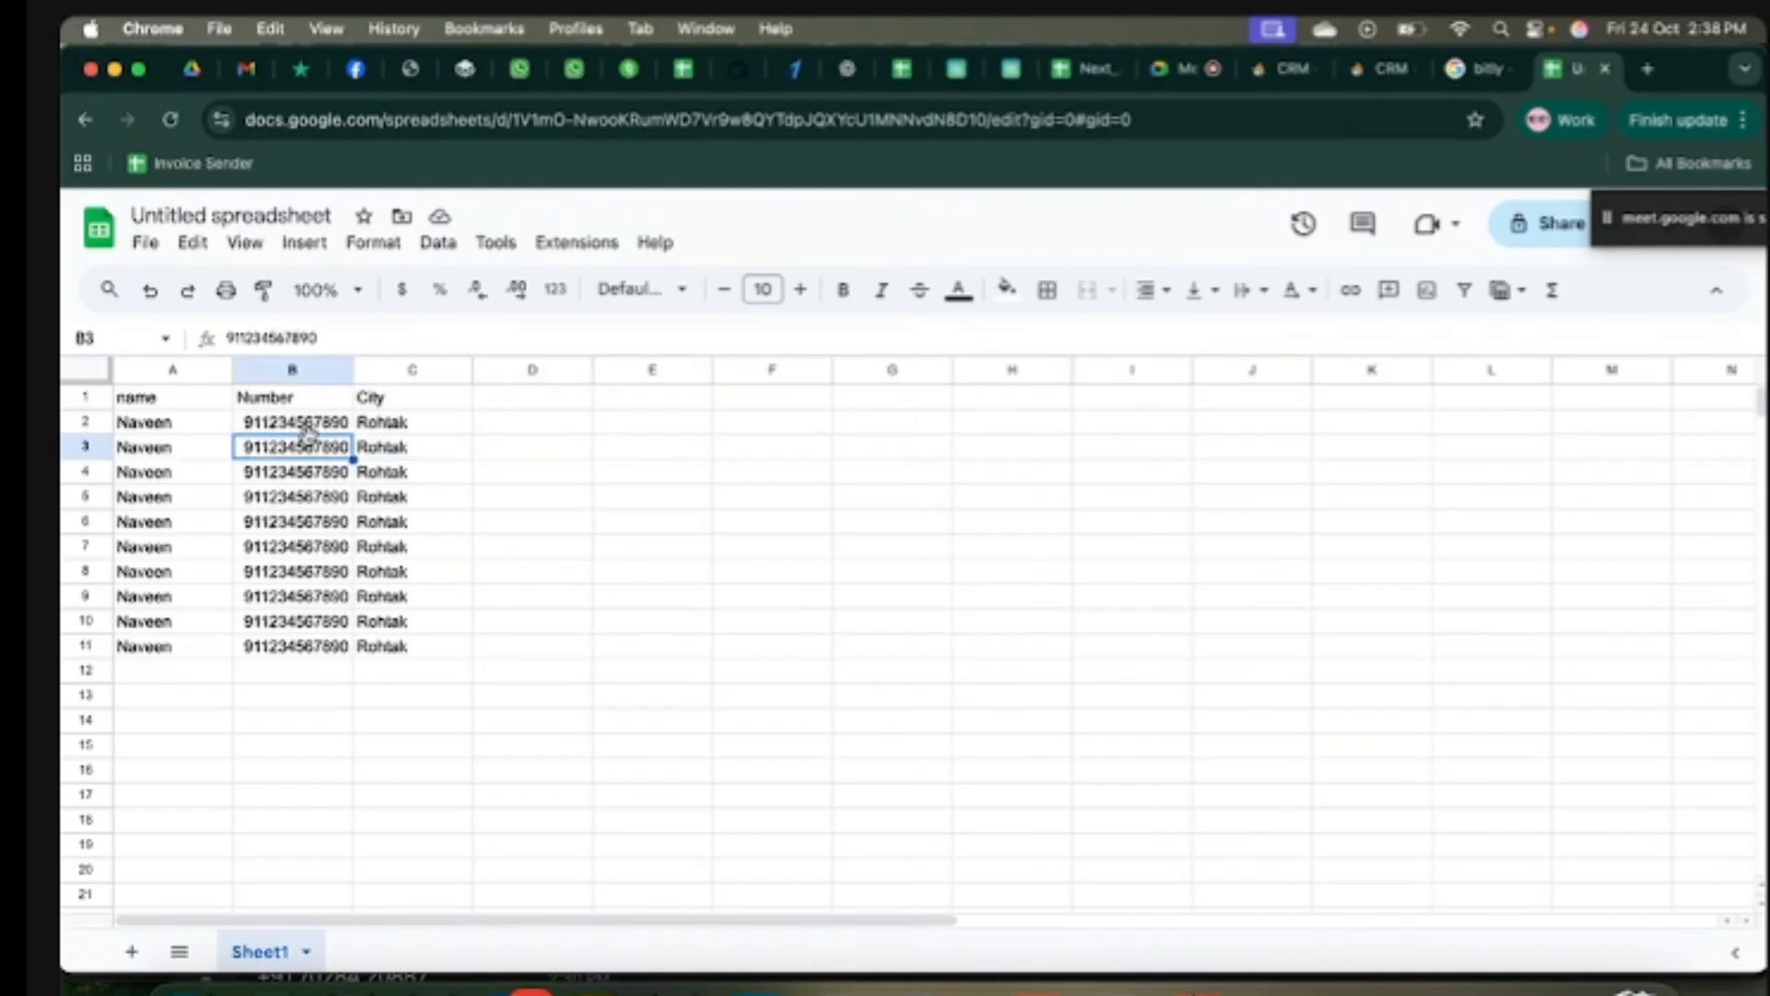
drag(300, 426, 296, 644)
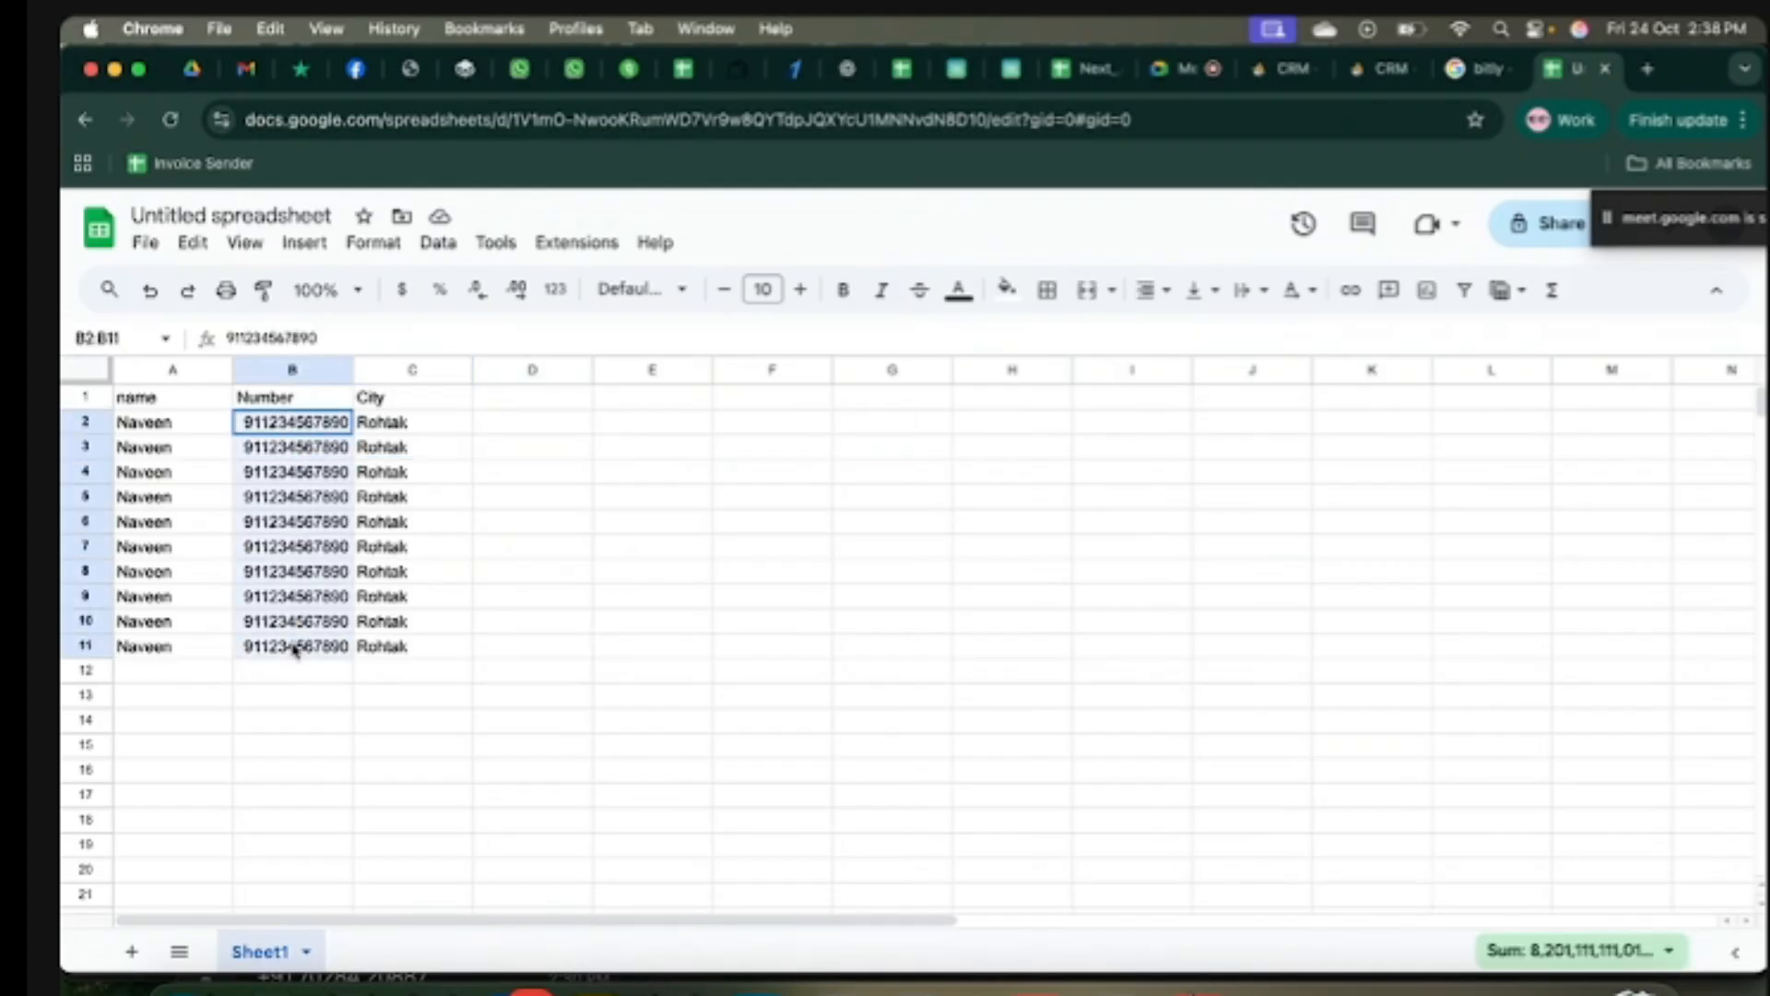
key(Delete)
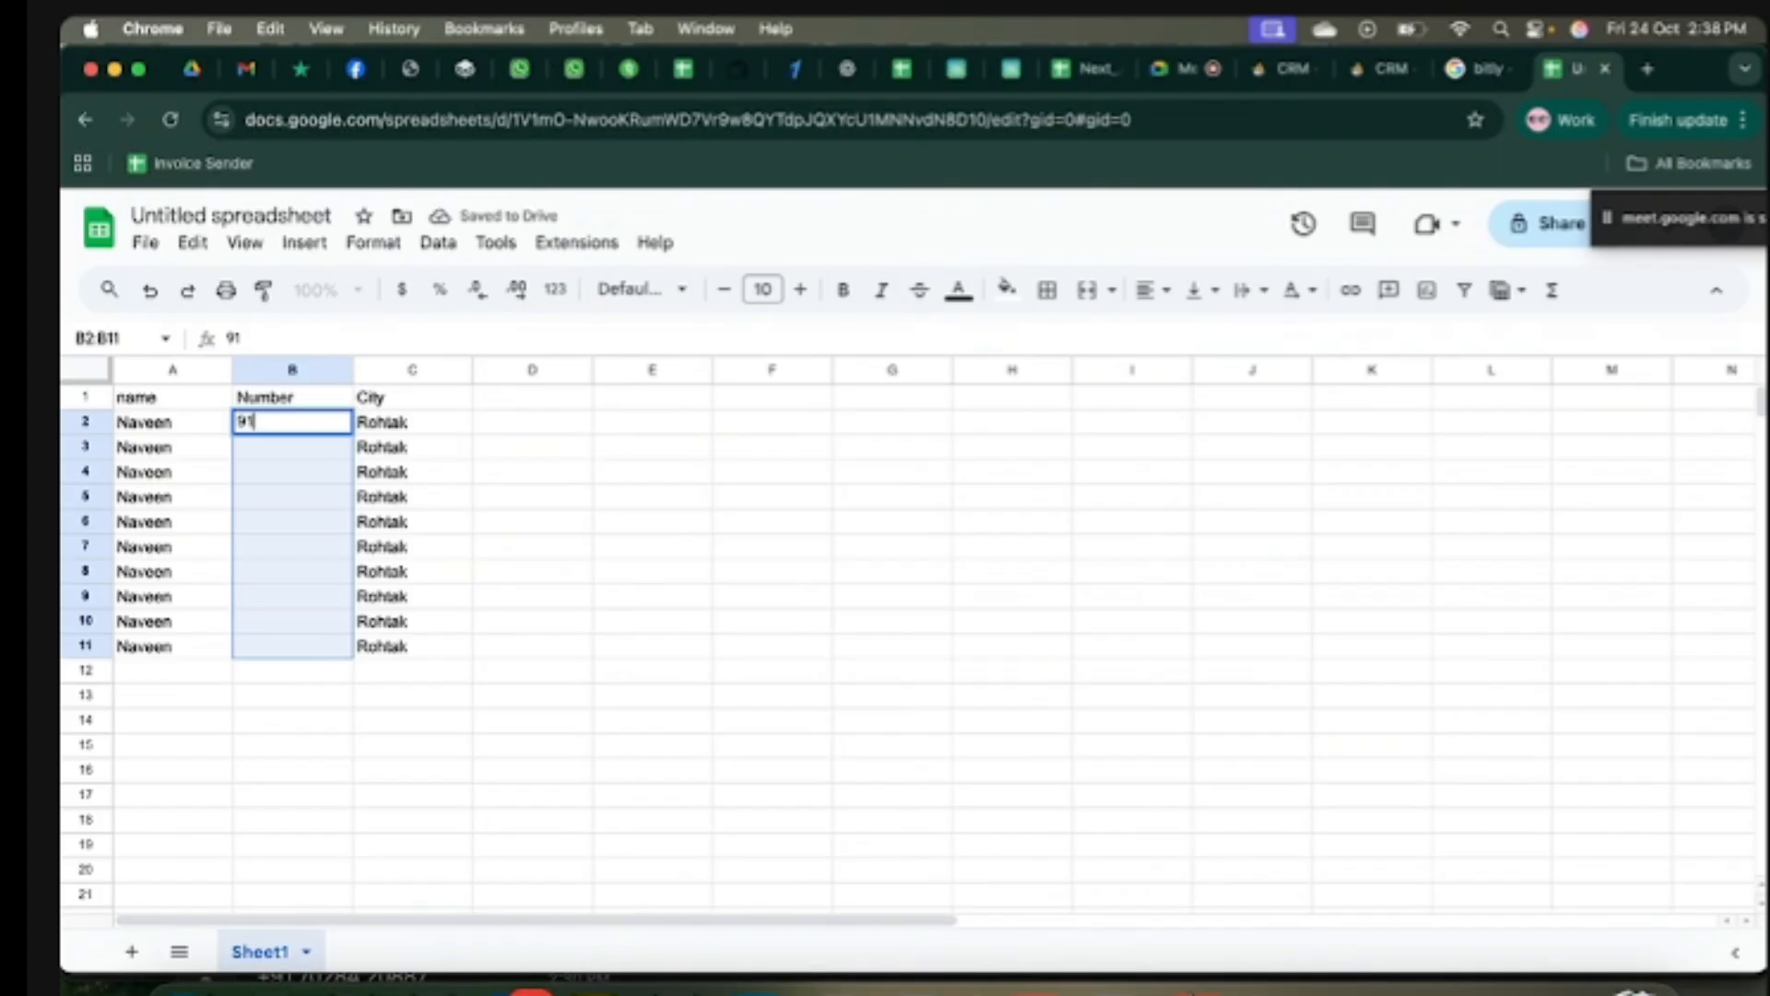
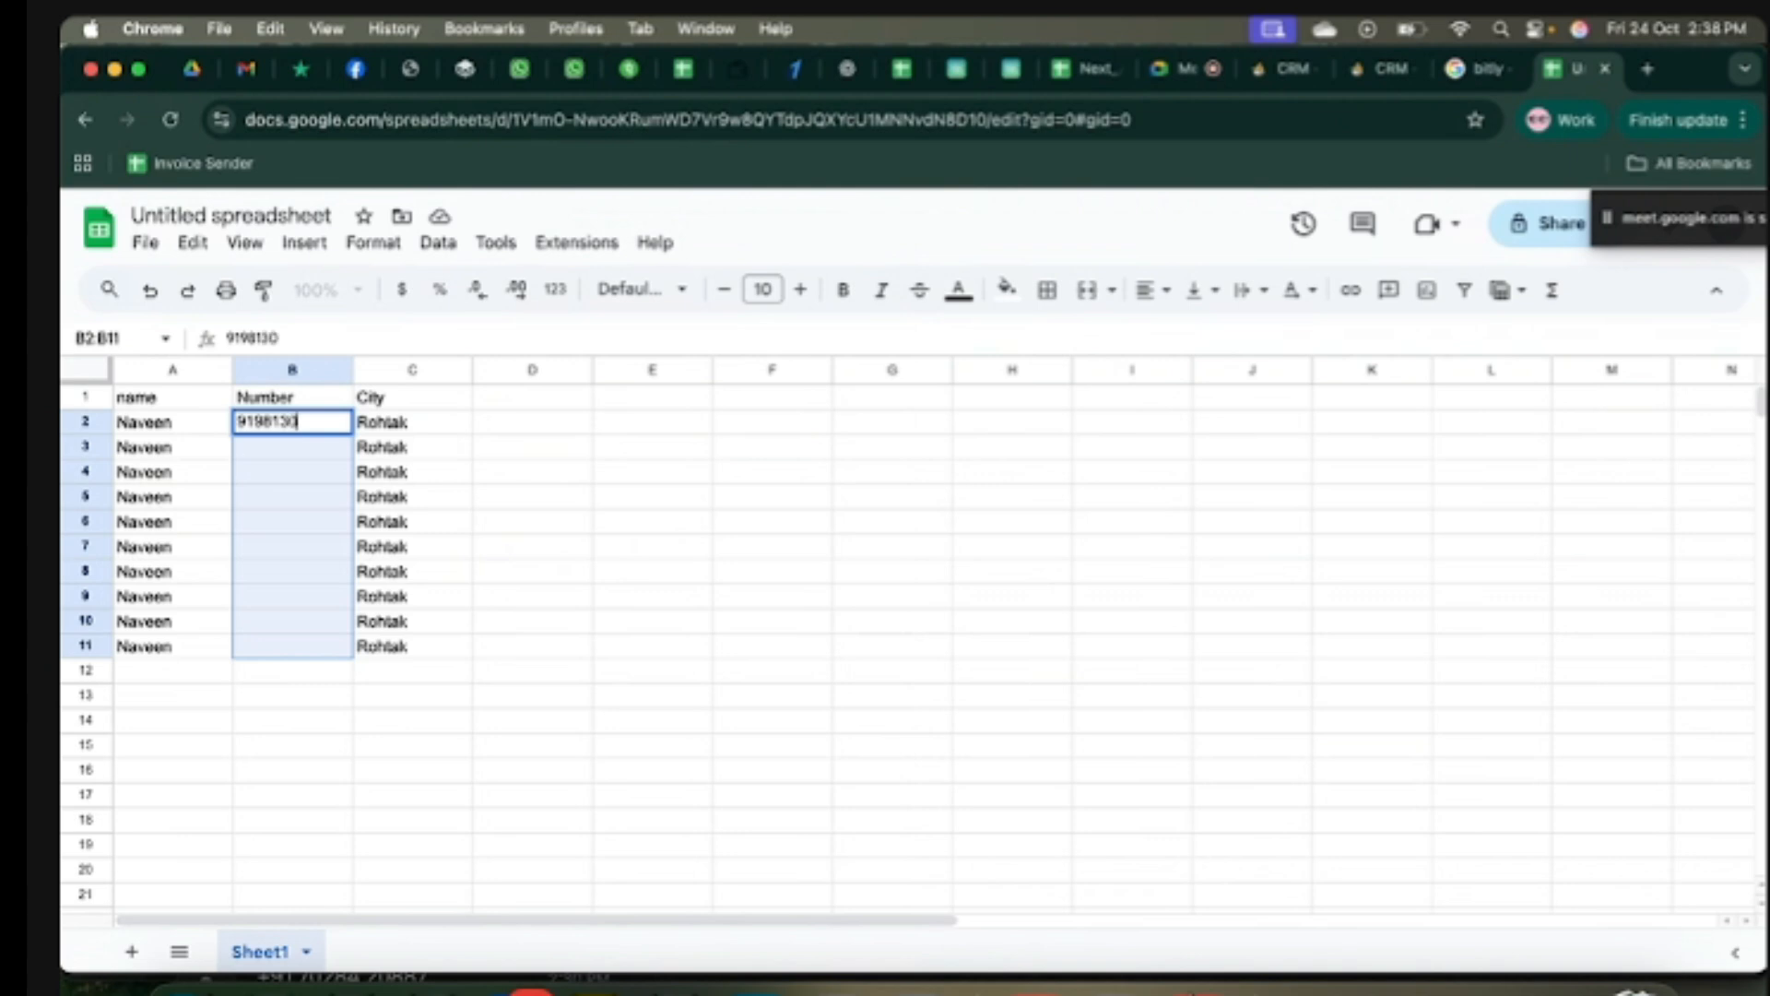
key(Return)
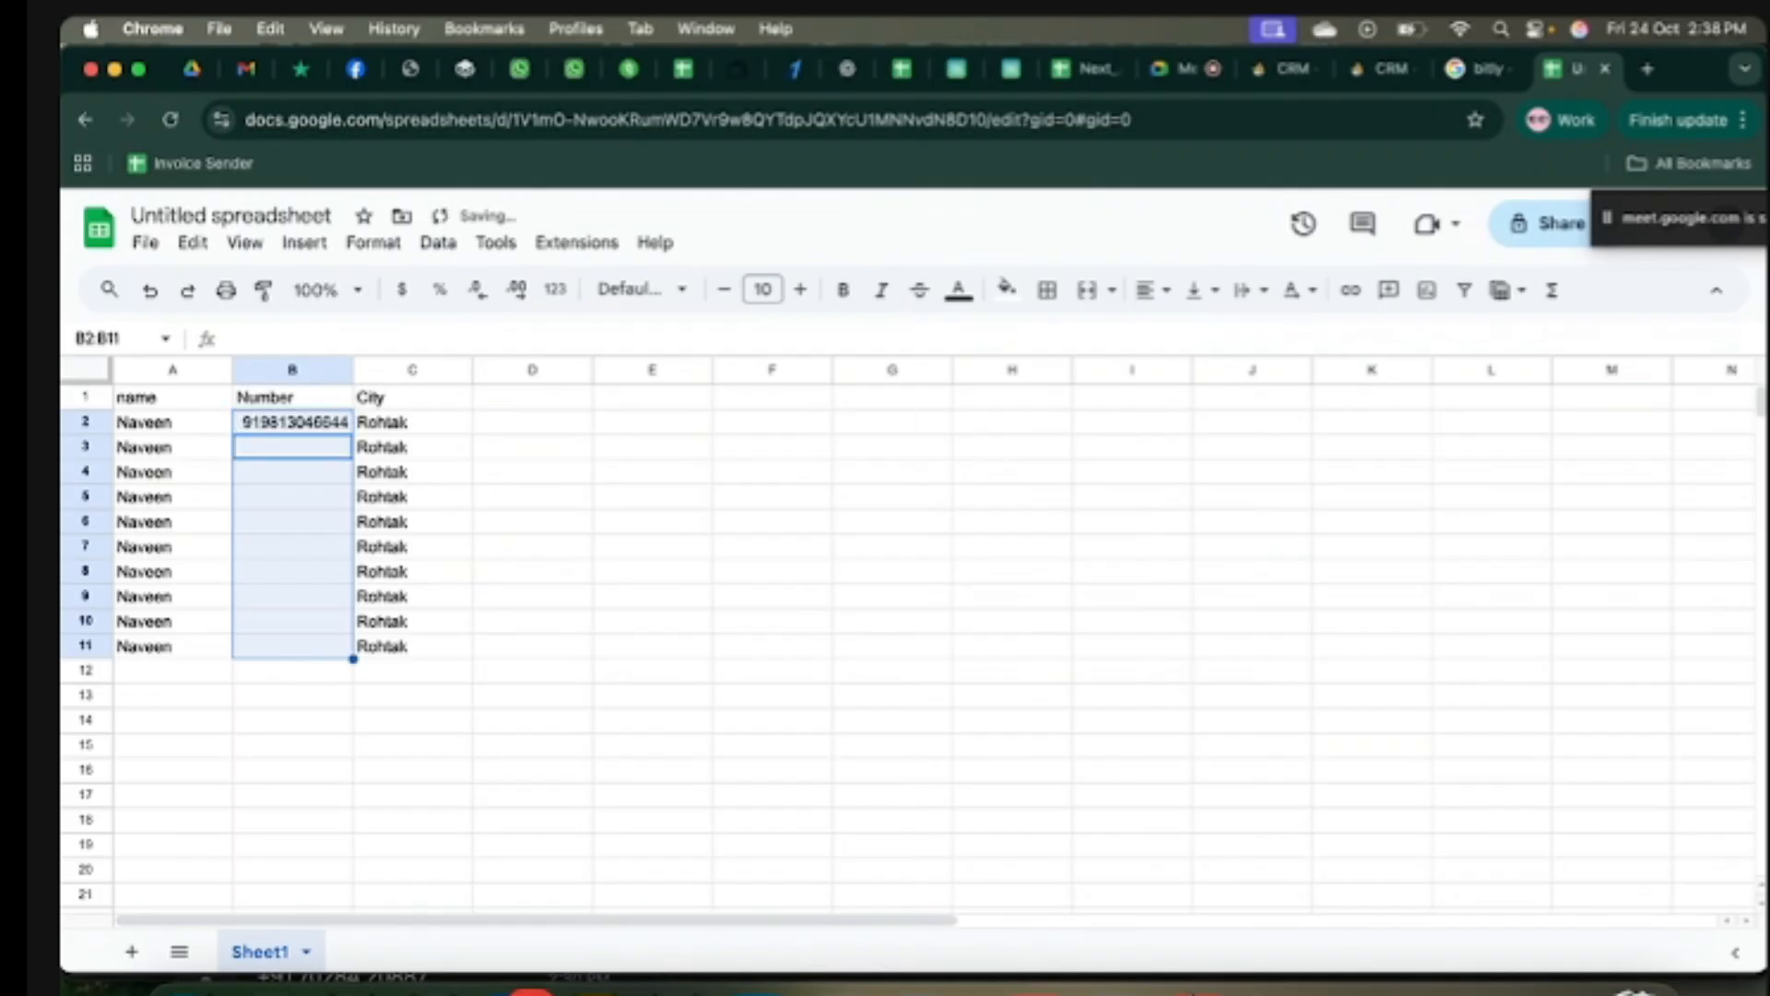
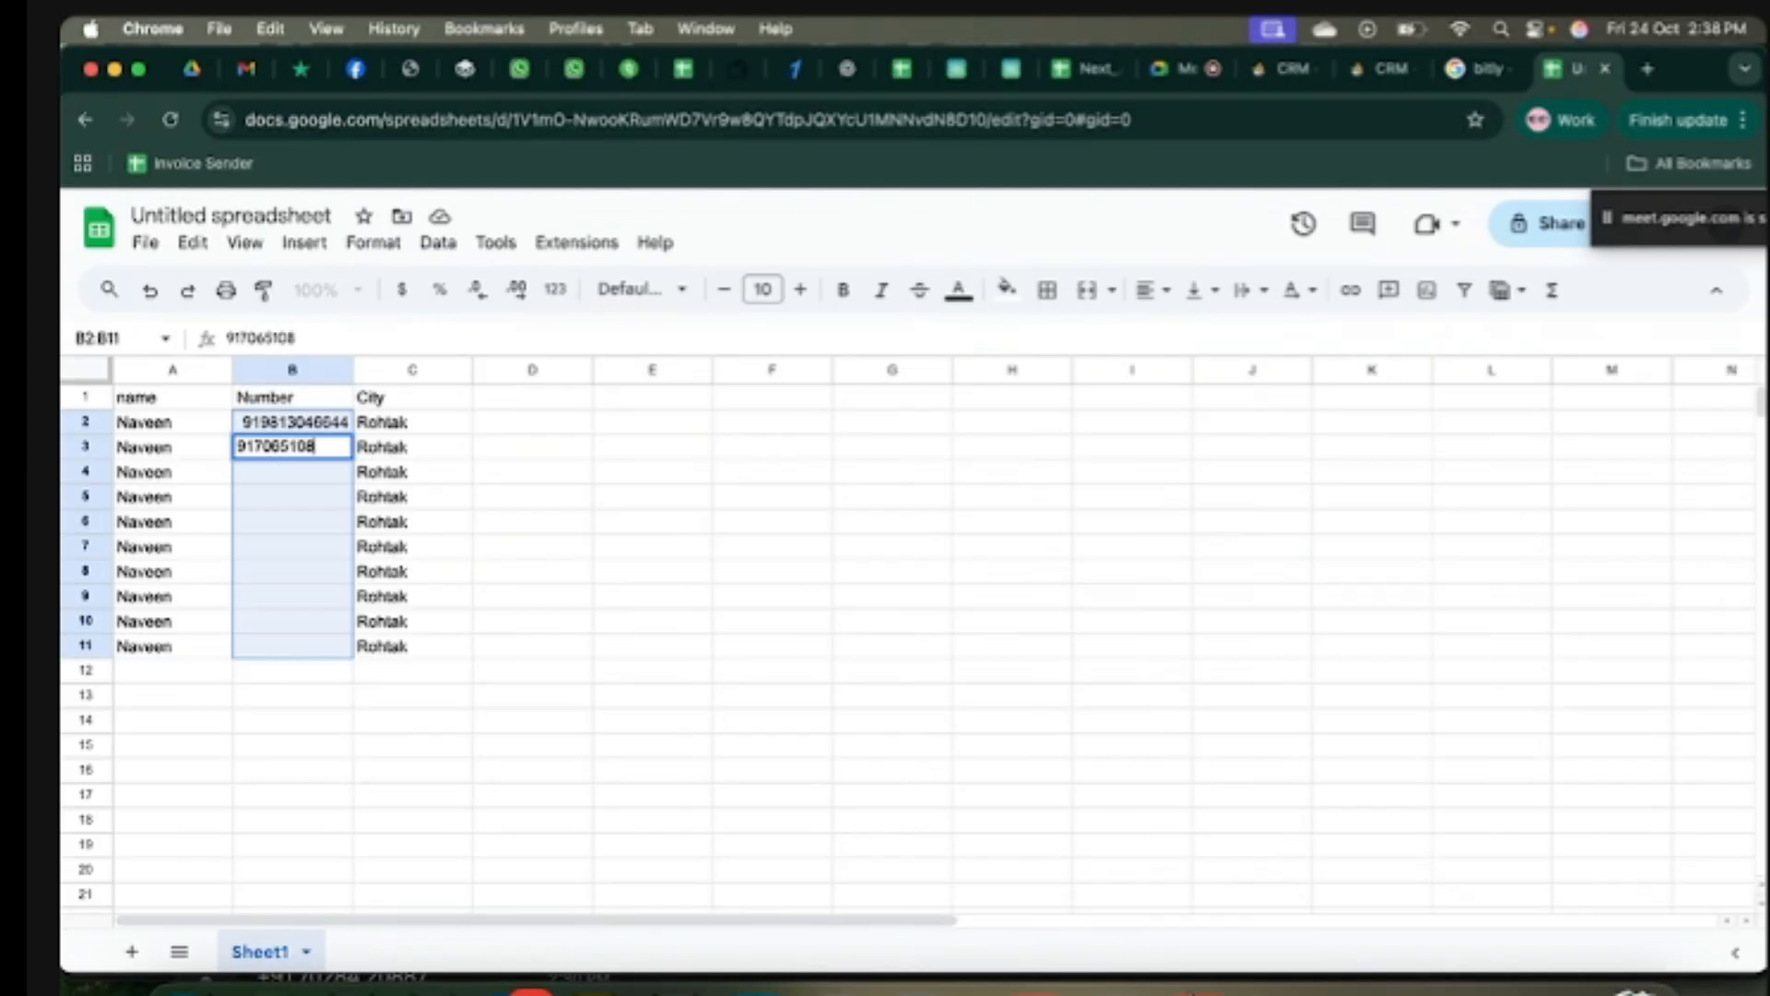
key(Return)
Step: Copy the two phone numbers in B2:B3 and return to the RichFlow audience step
click(539, 653)
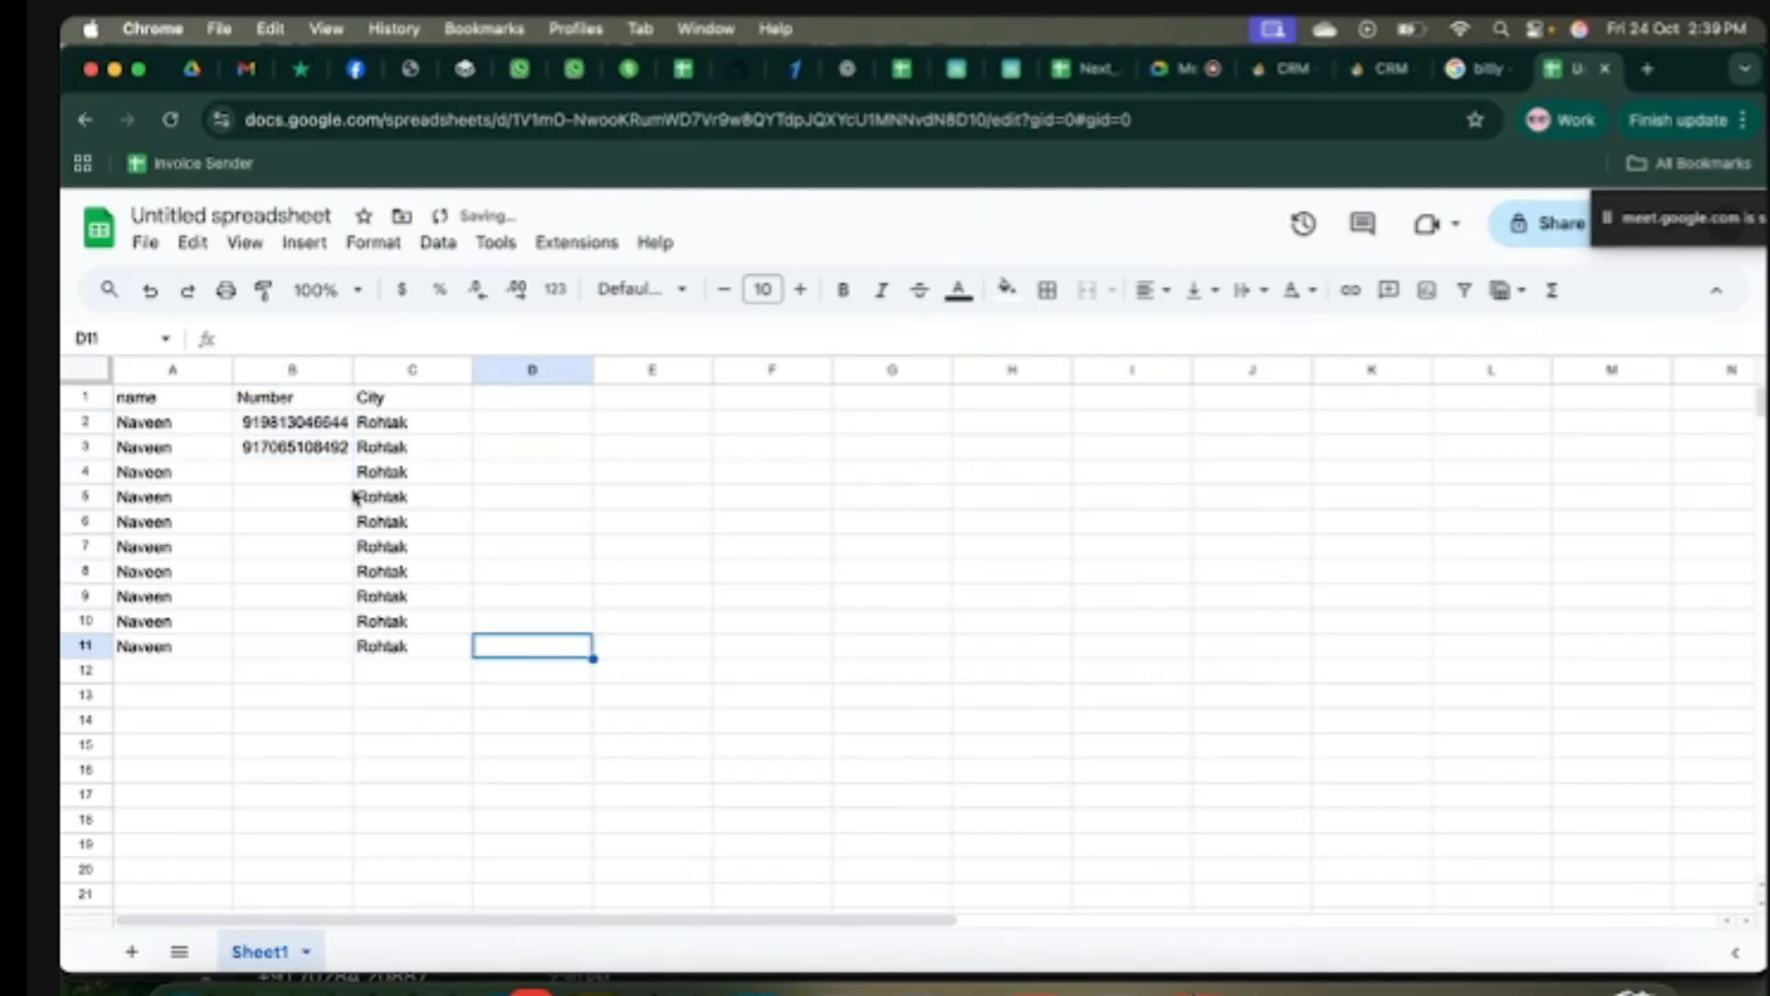
drag(270, 419, 288, 450)
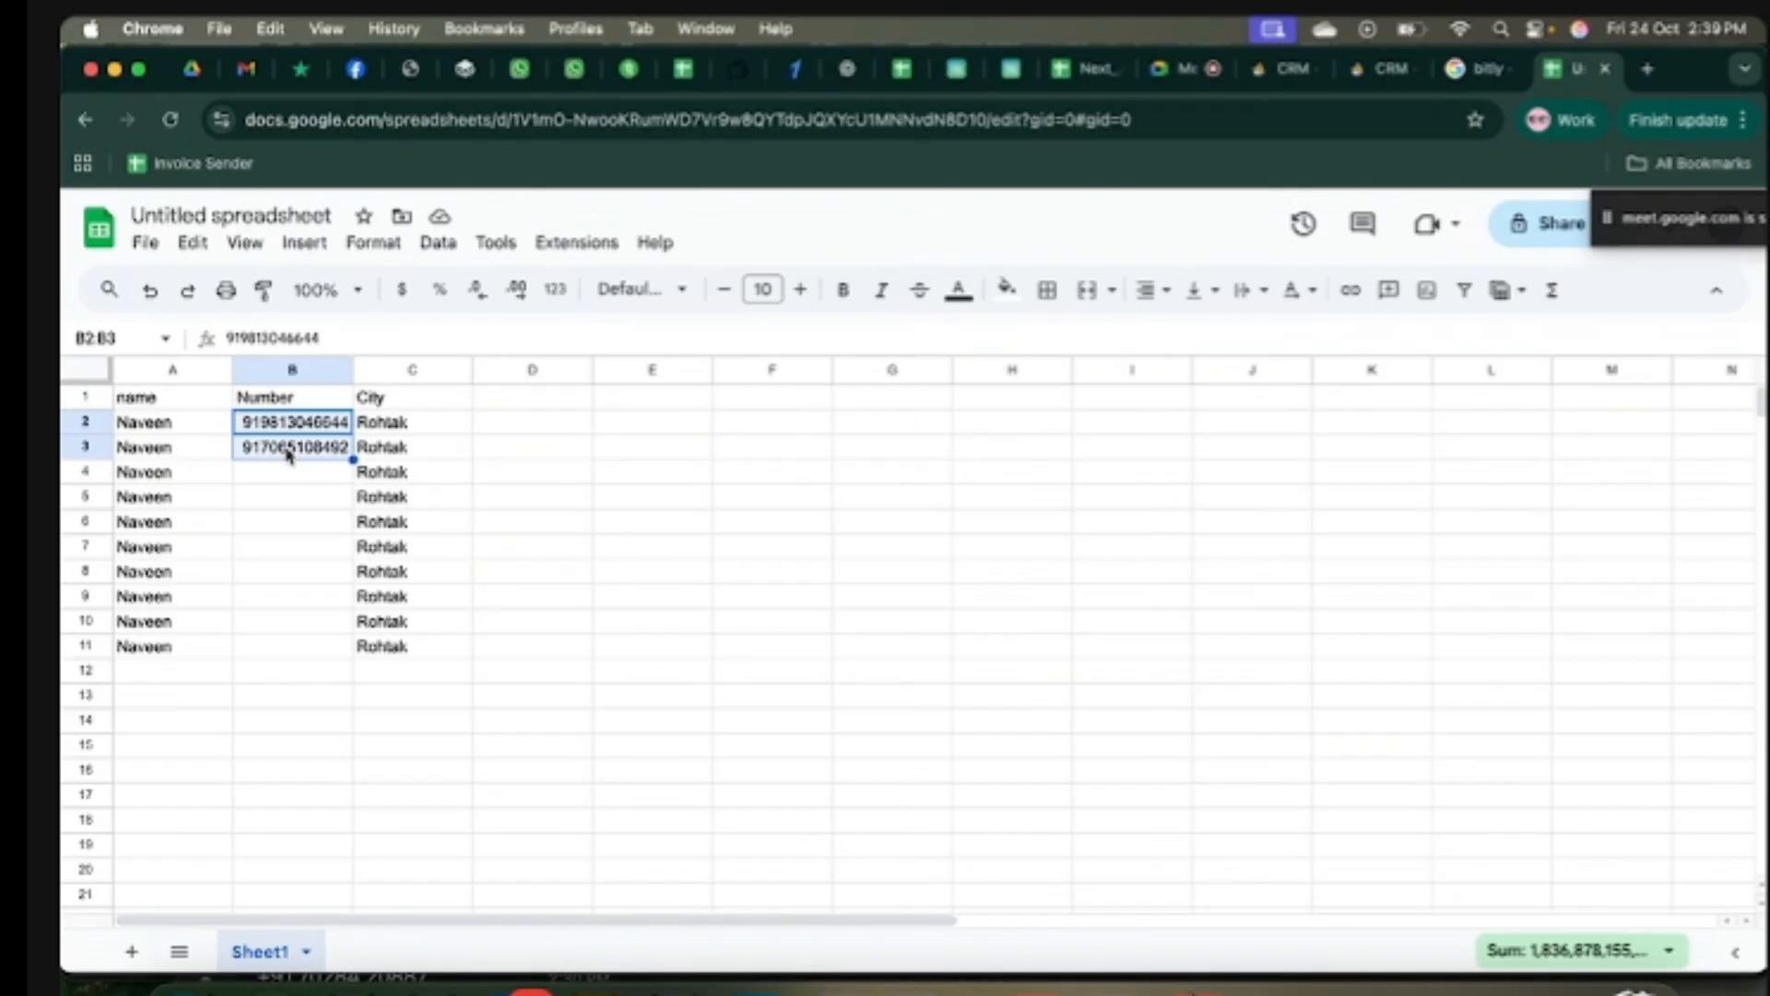
key(super+c)
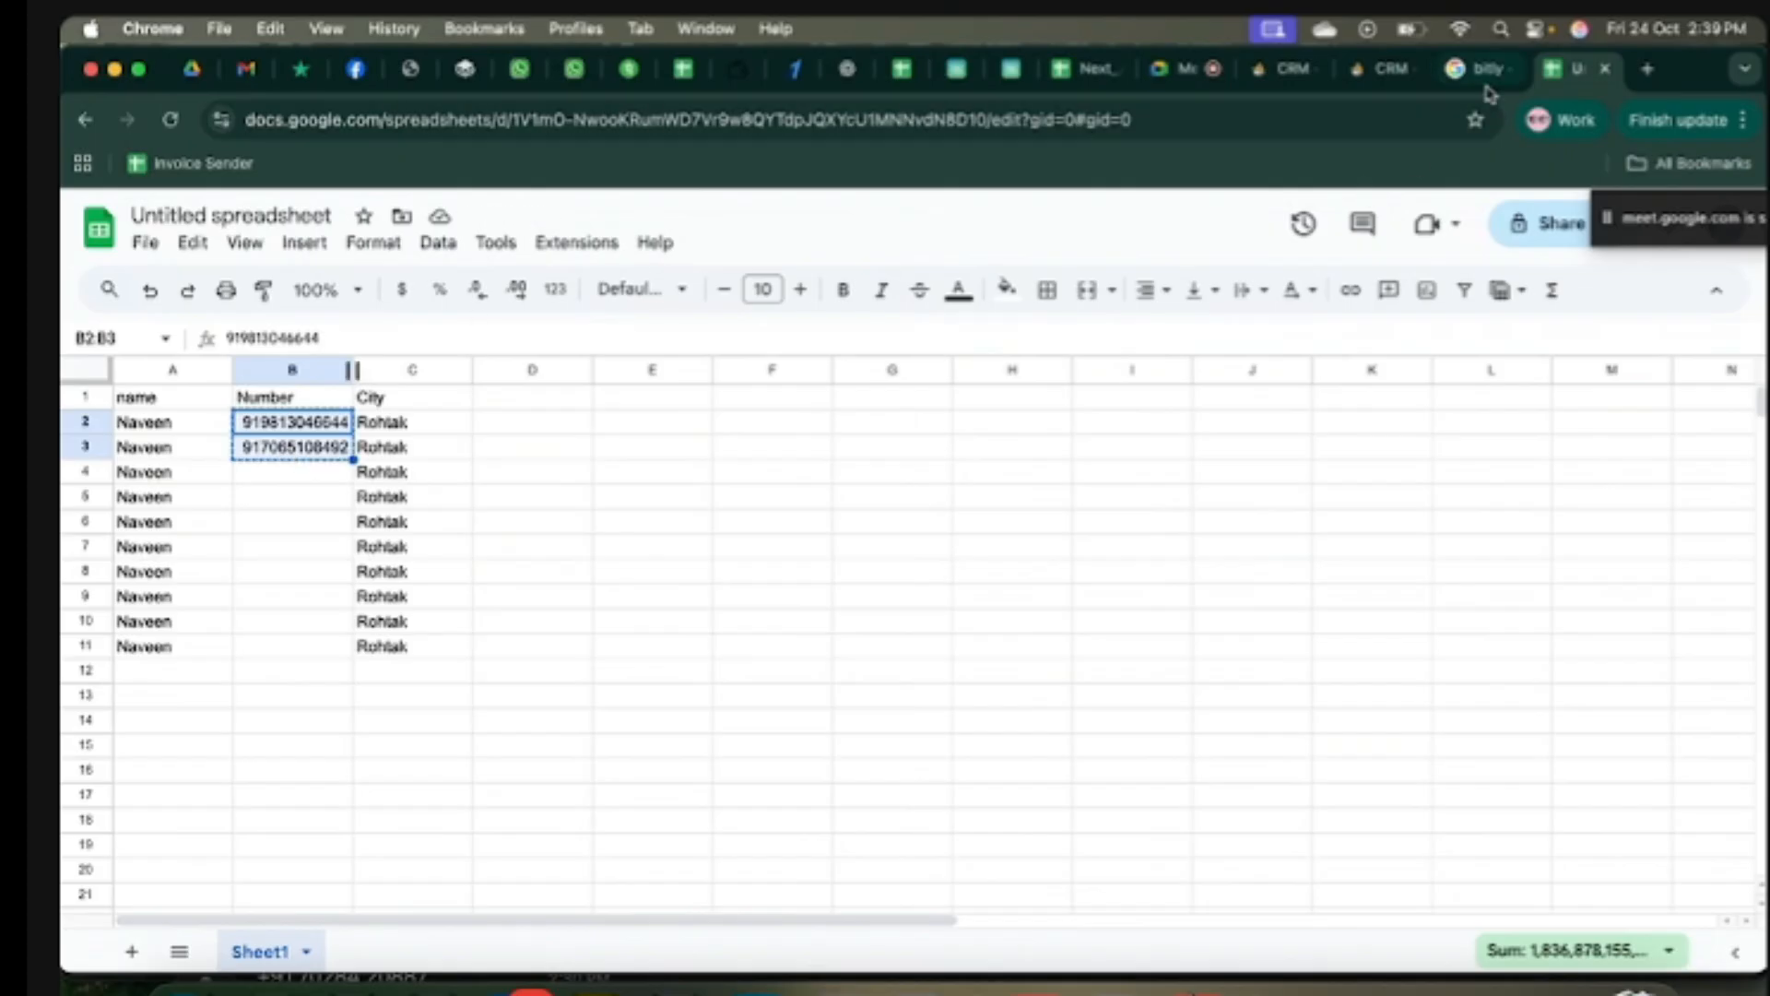
click(1366, 69)
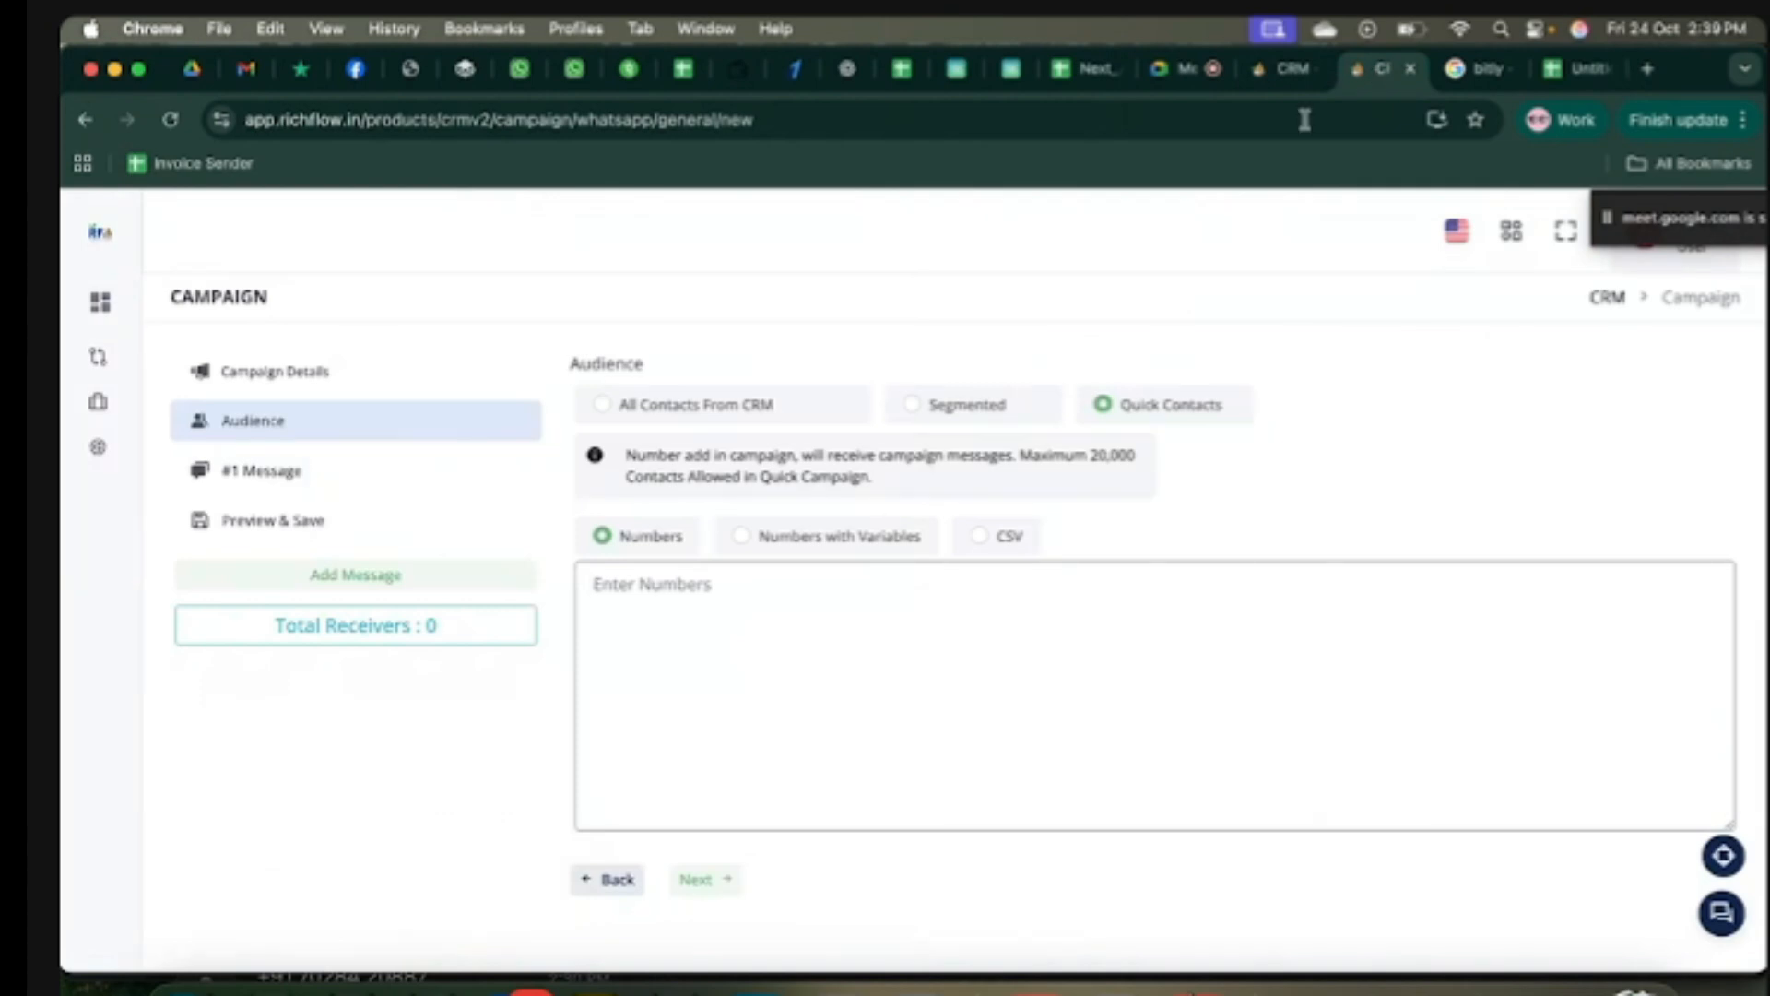
Step: Paste the copied numbers as recipients, then switch to Numbers with Variables entry
key(super+v)
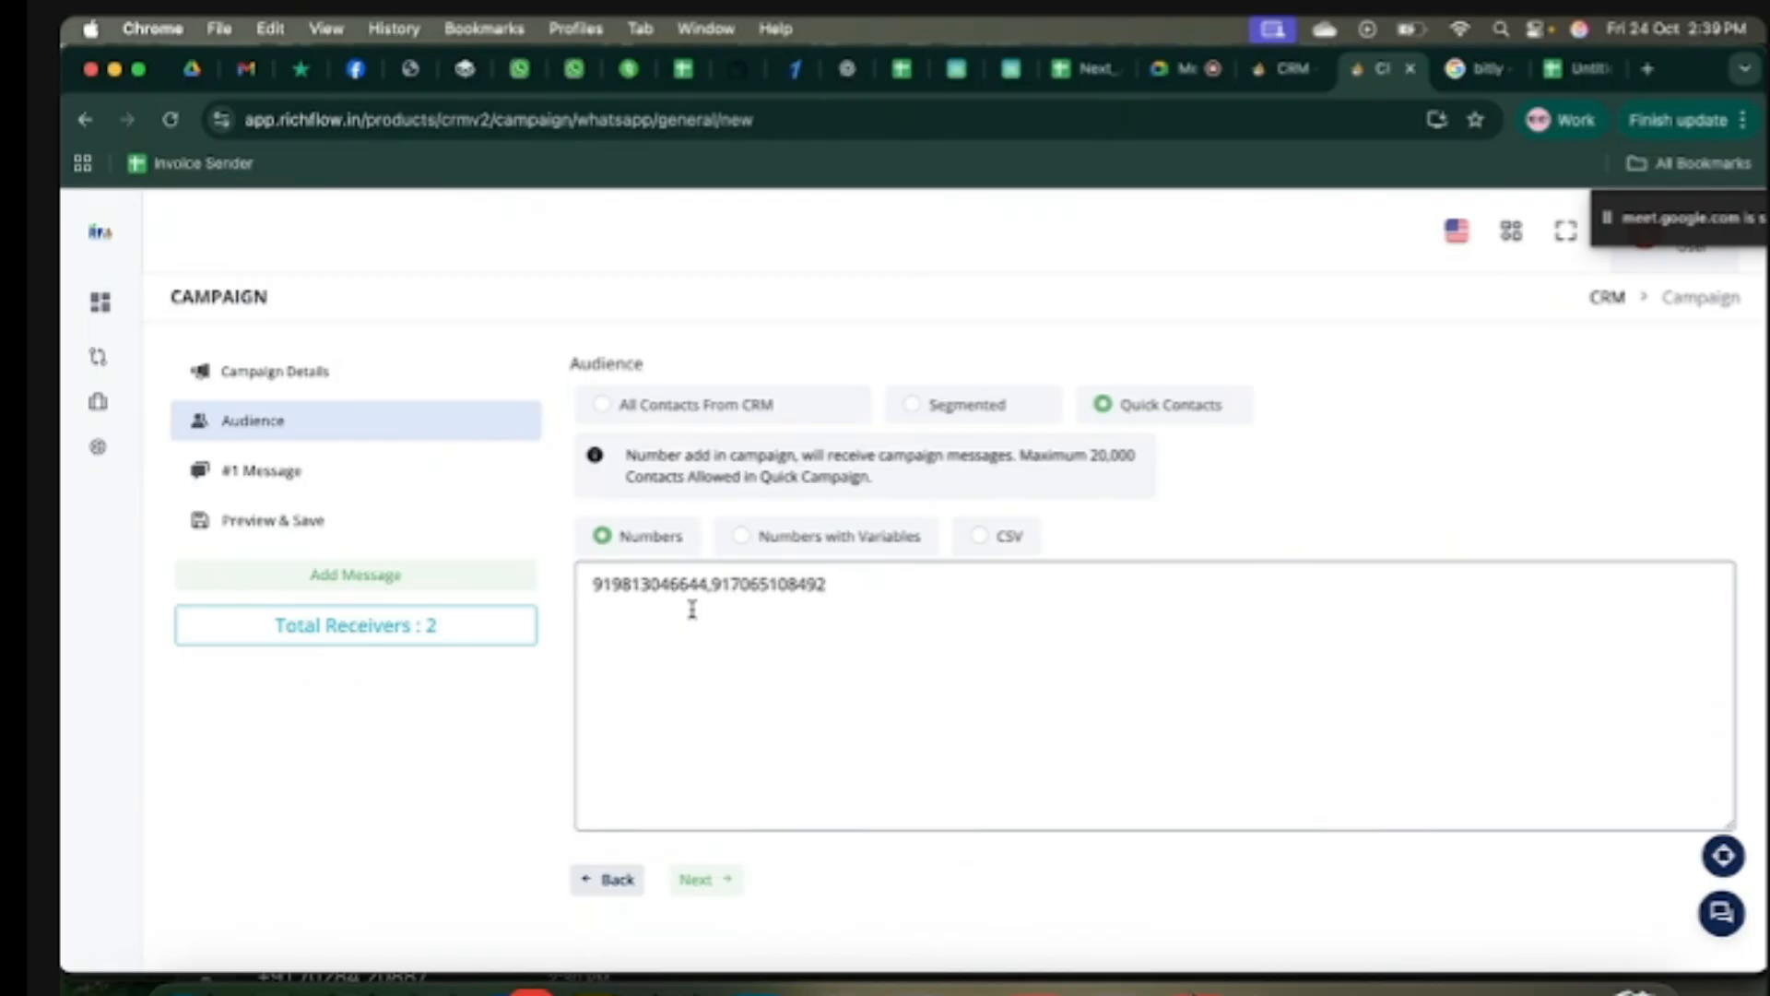
click(743, 537)
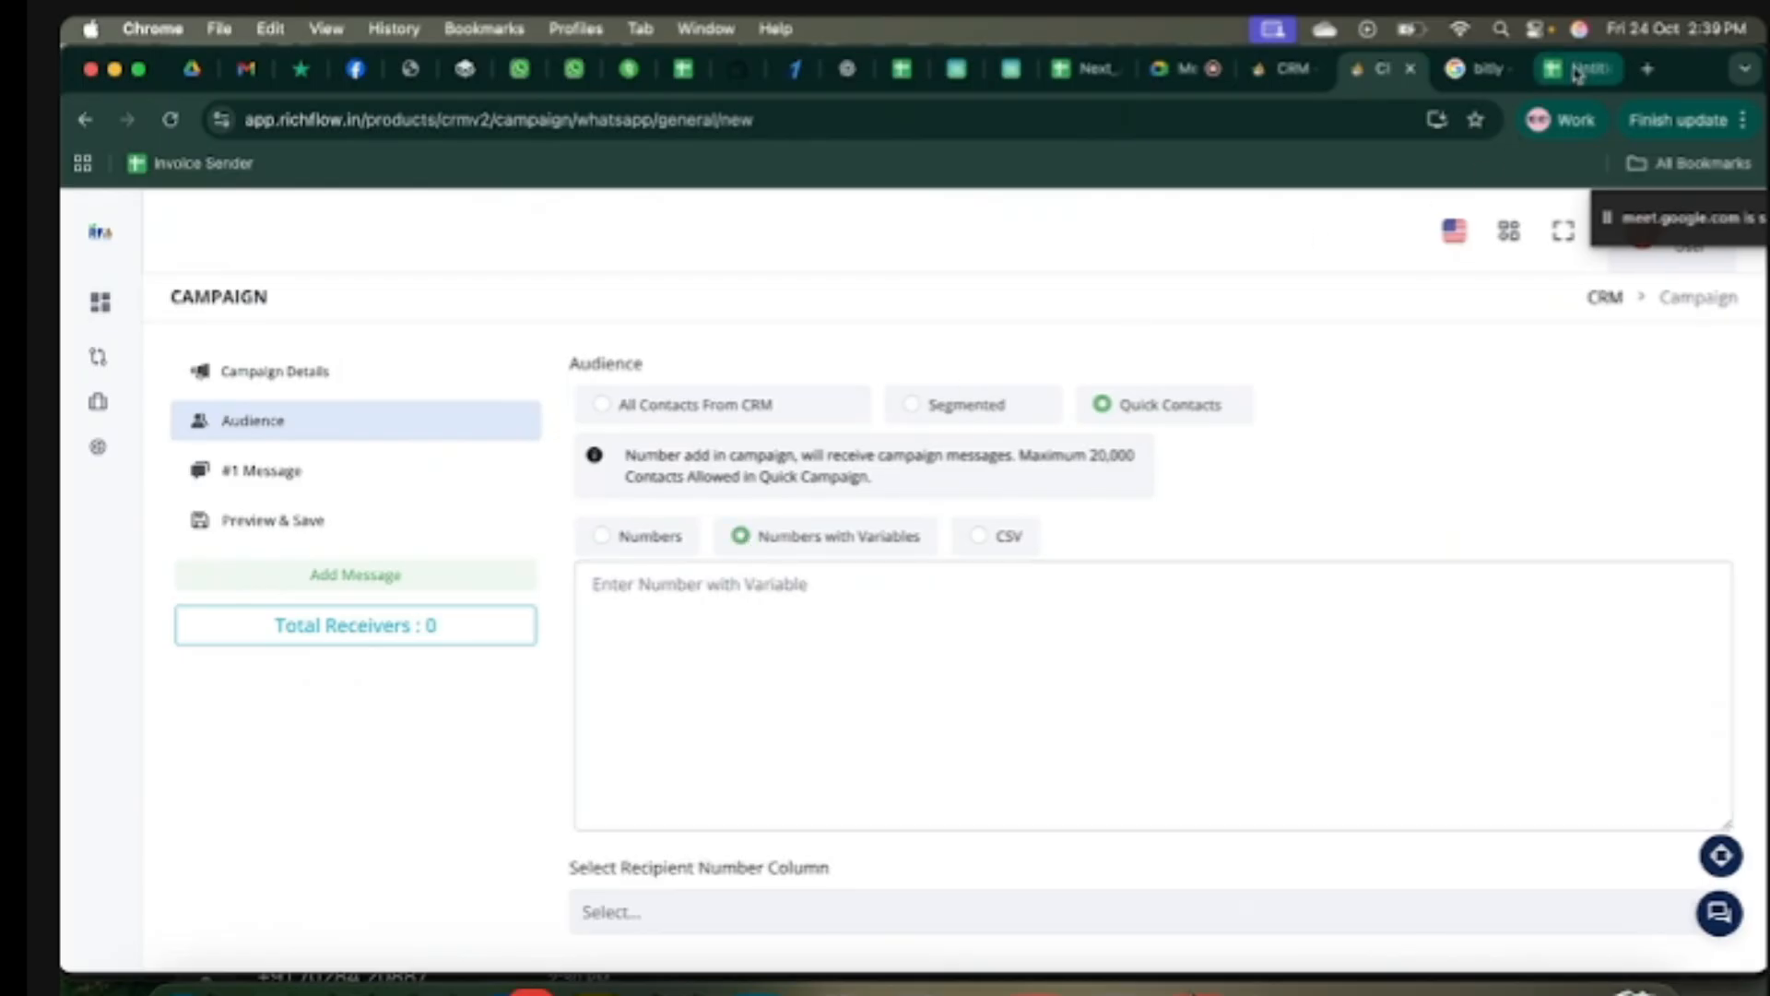
Step: Select the name and Number data with headers (A1:B3) in the spreadsheet
click(1578, 68)
click(292, 572)
drag(178, 412, 275, 449)
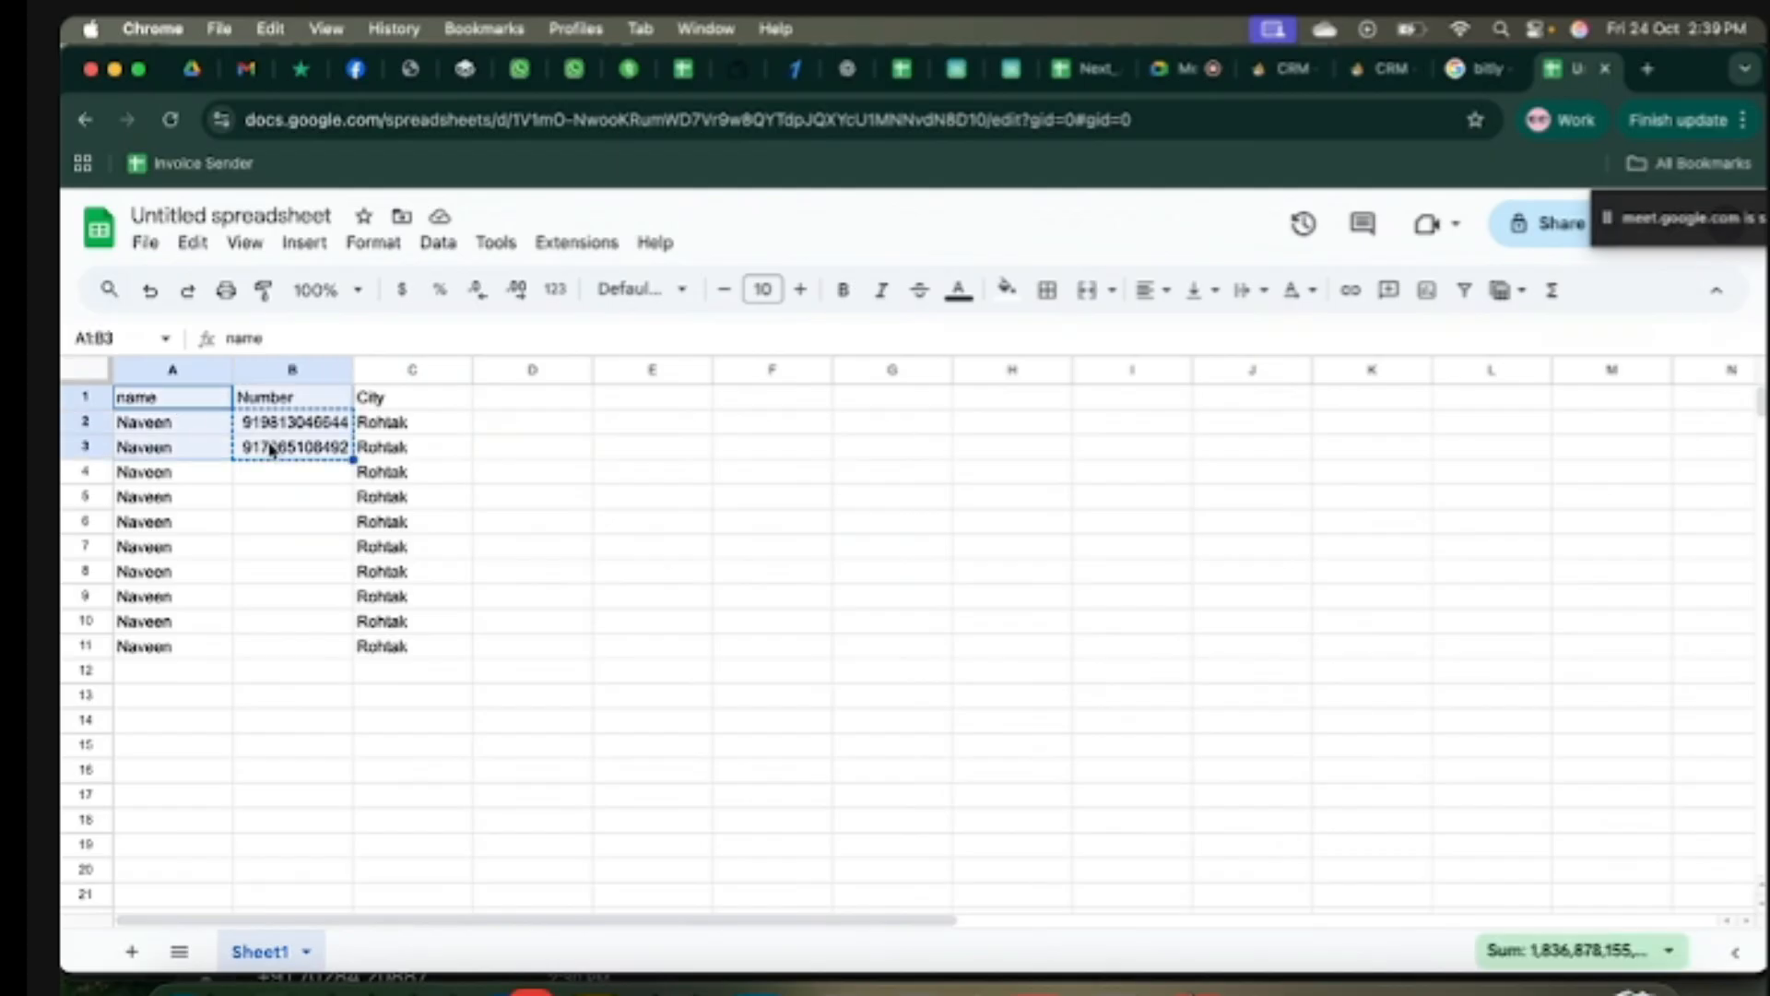
click(214, 521)
drag(170, 410, 267, 449)
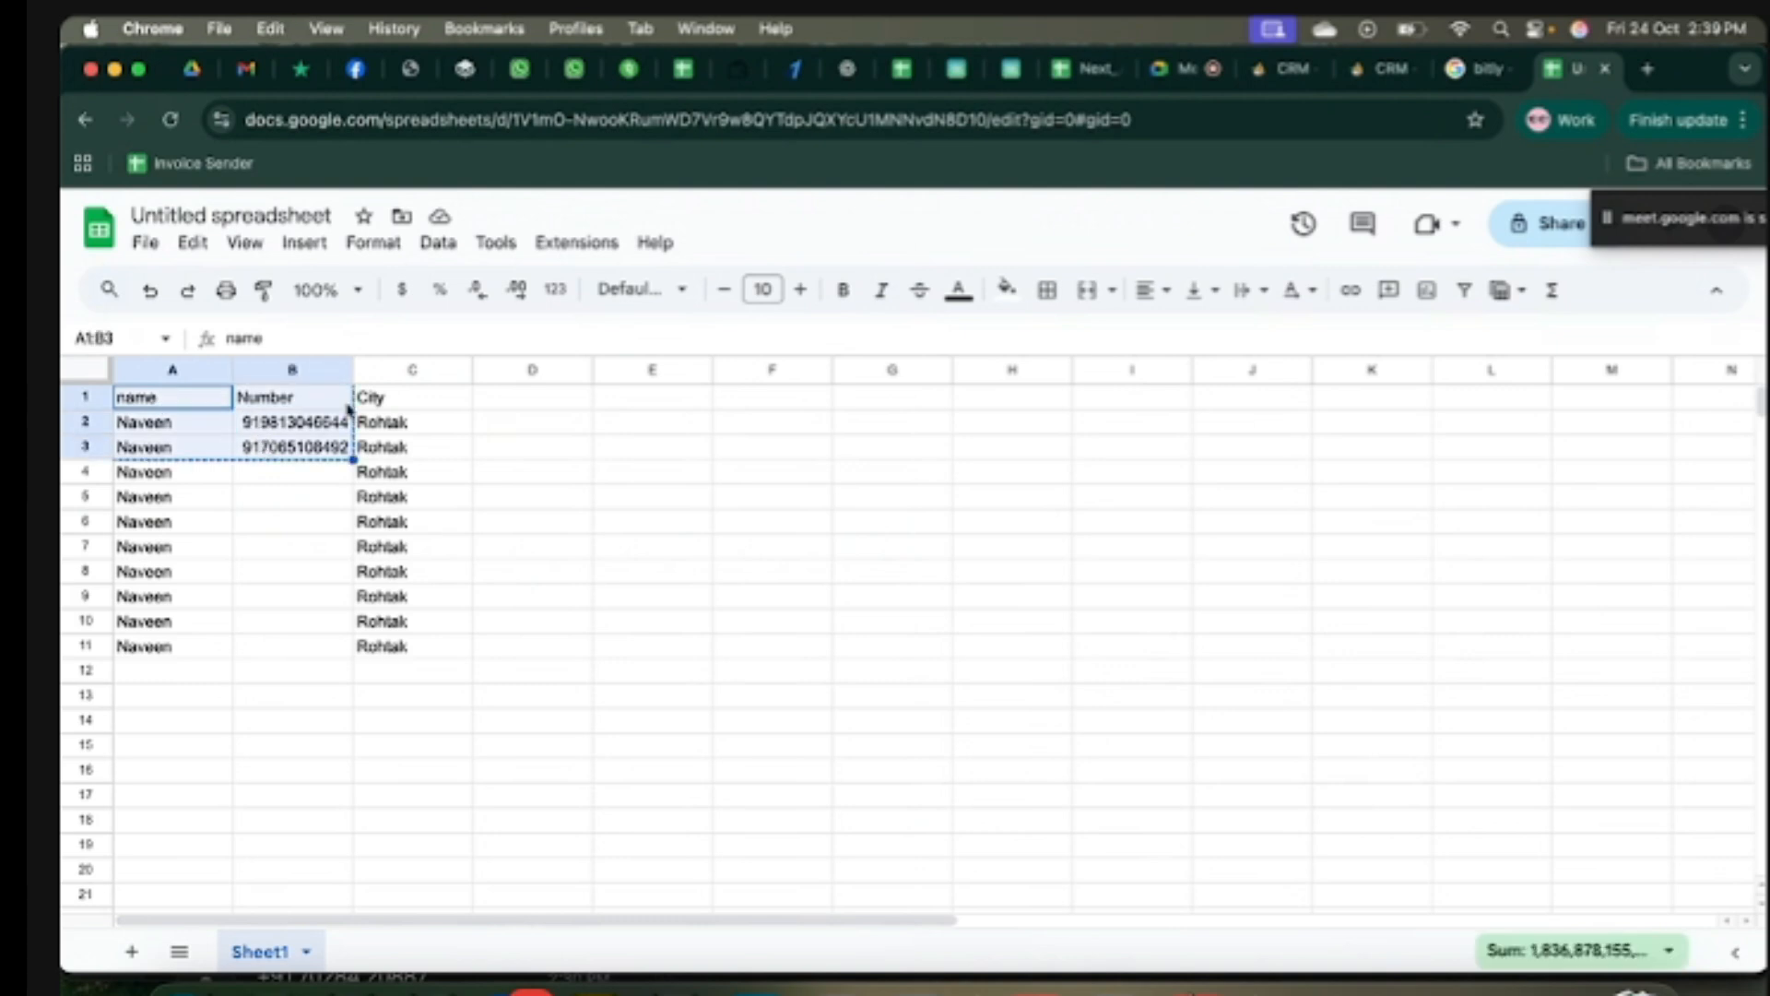
Step: Paste the name and number rows into the variables box and make number the recipient column
click(1380, 68)
click(734, 598)
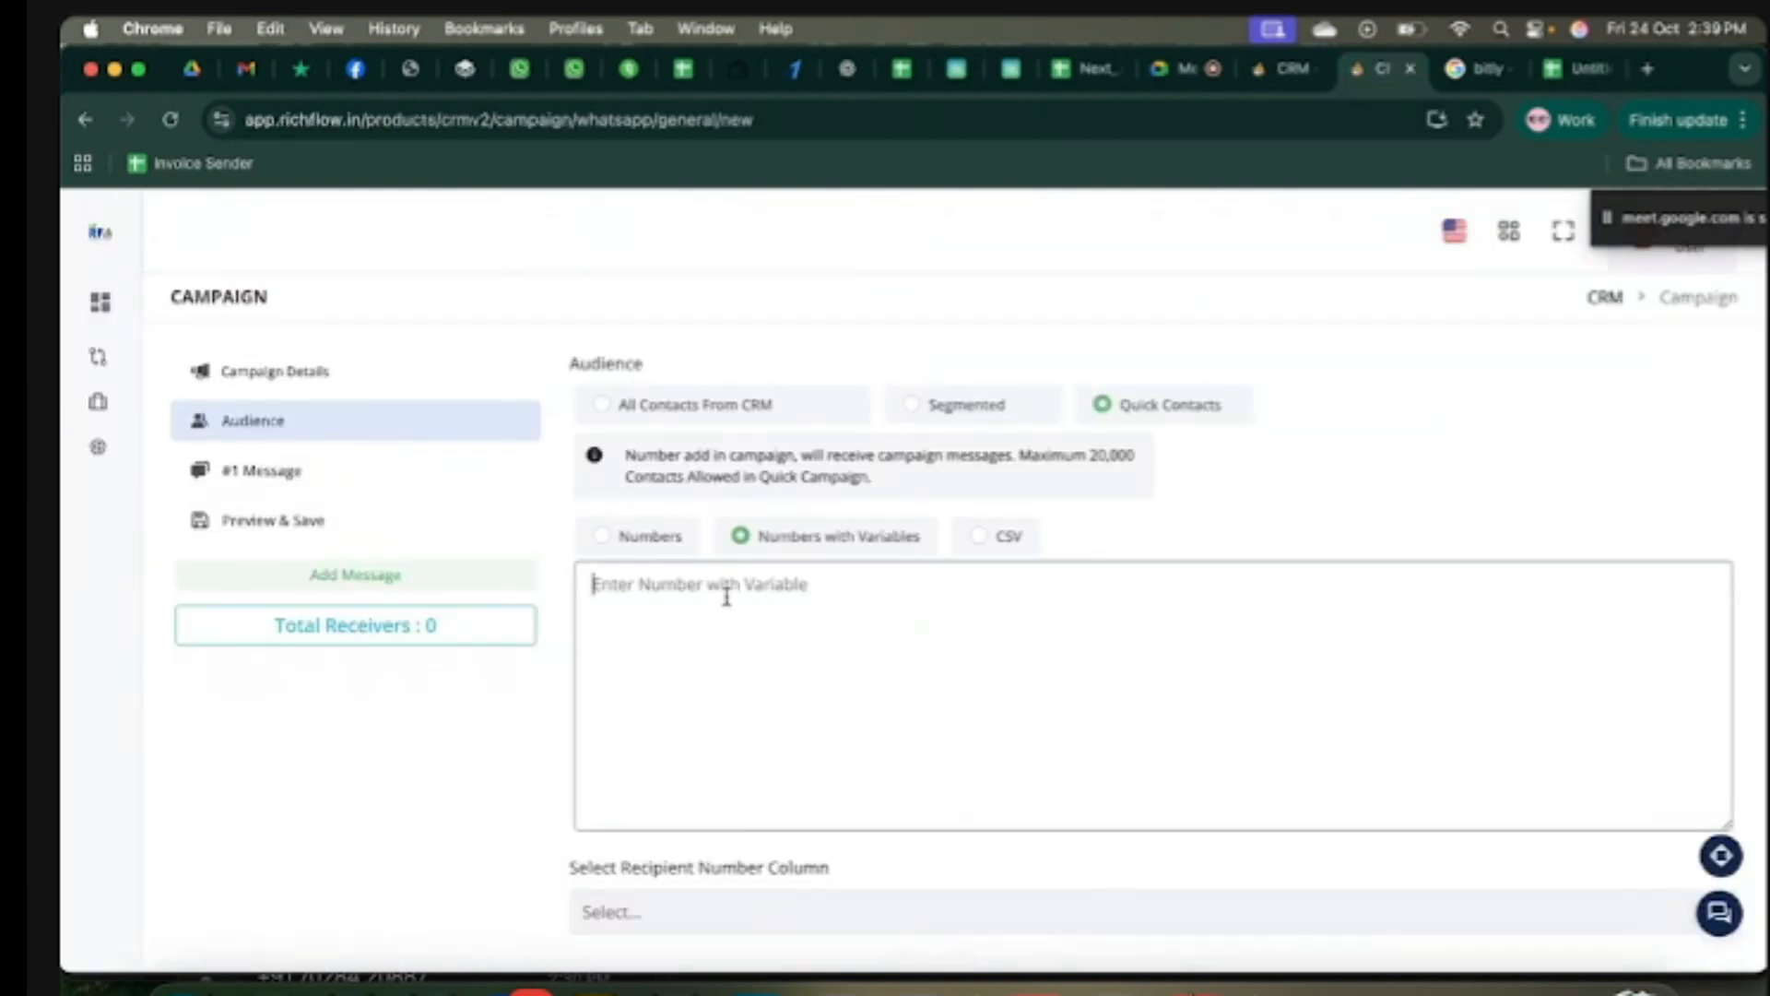
key(super+v)
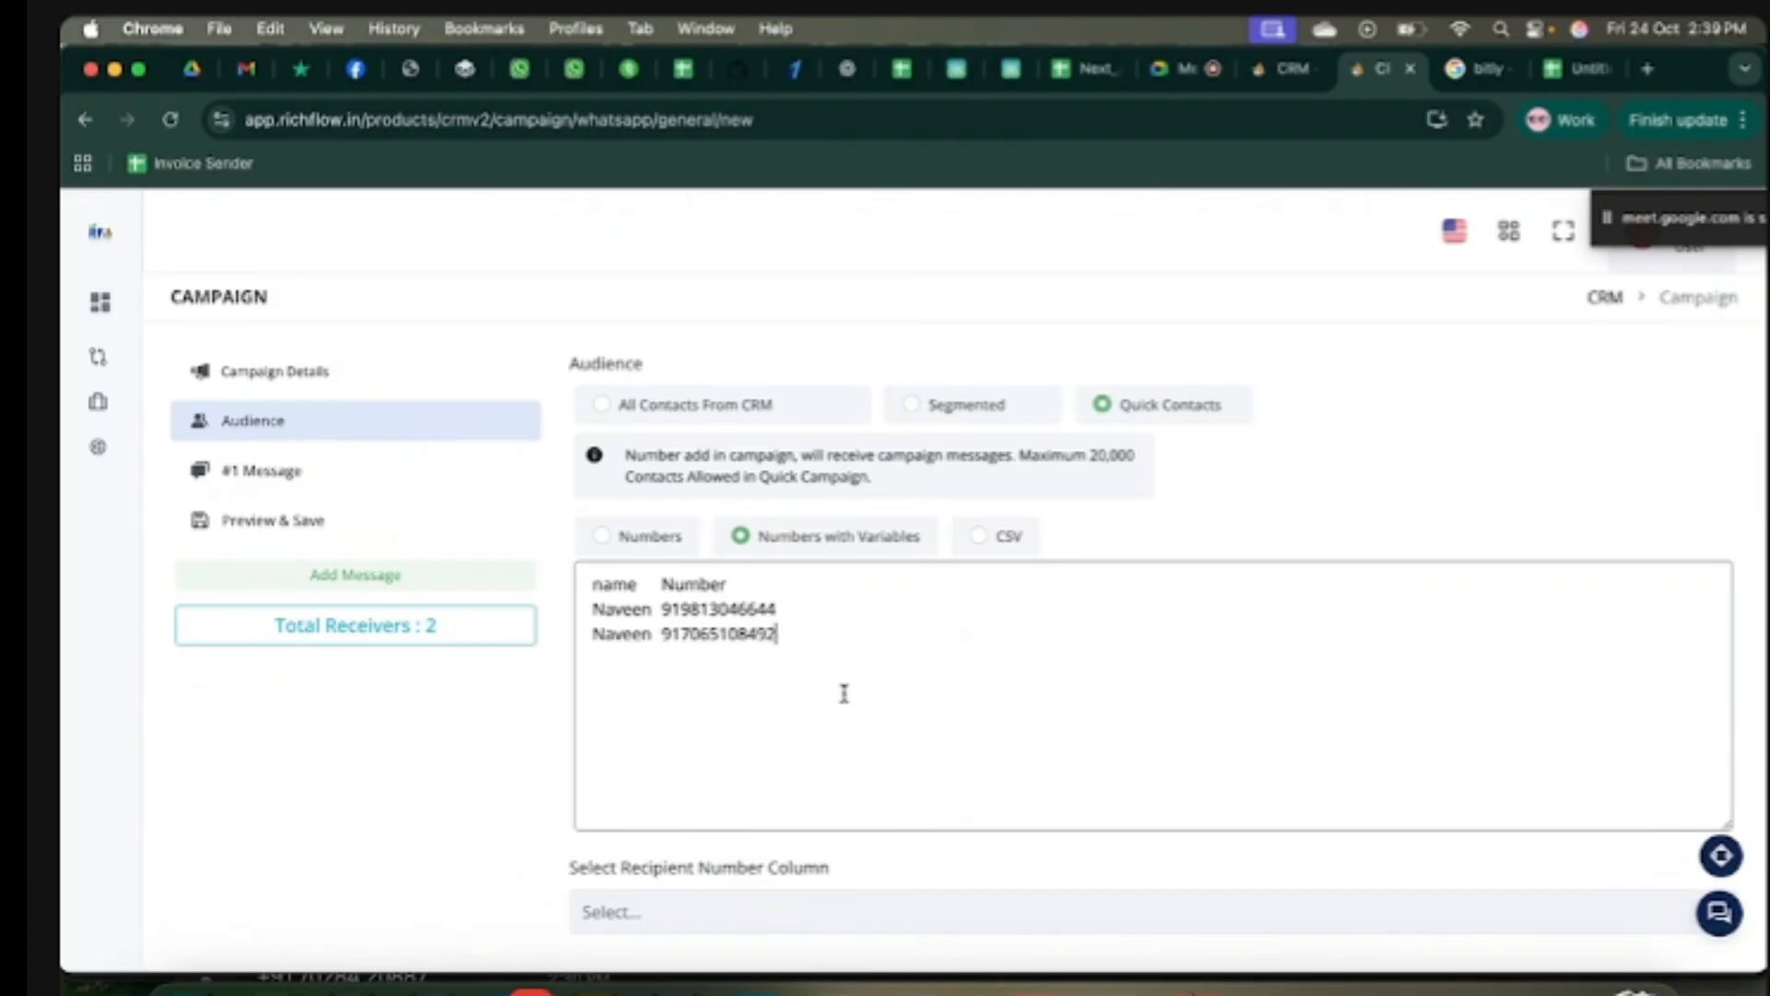
drag(821, 875, 611, 881)
click(886, 880)
scroll(917, 882, down, 2)
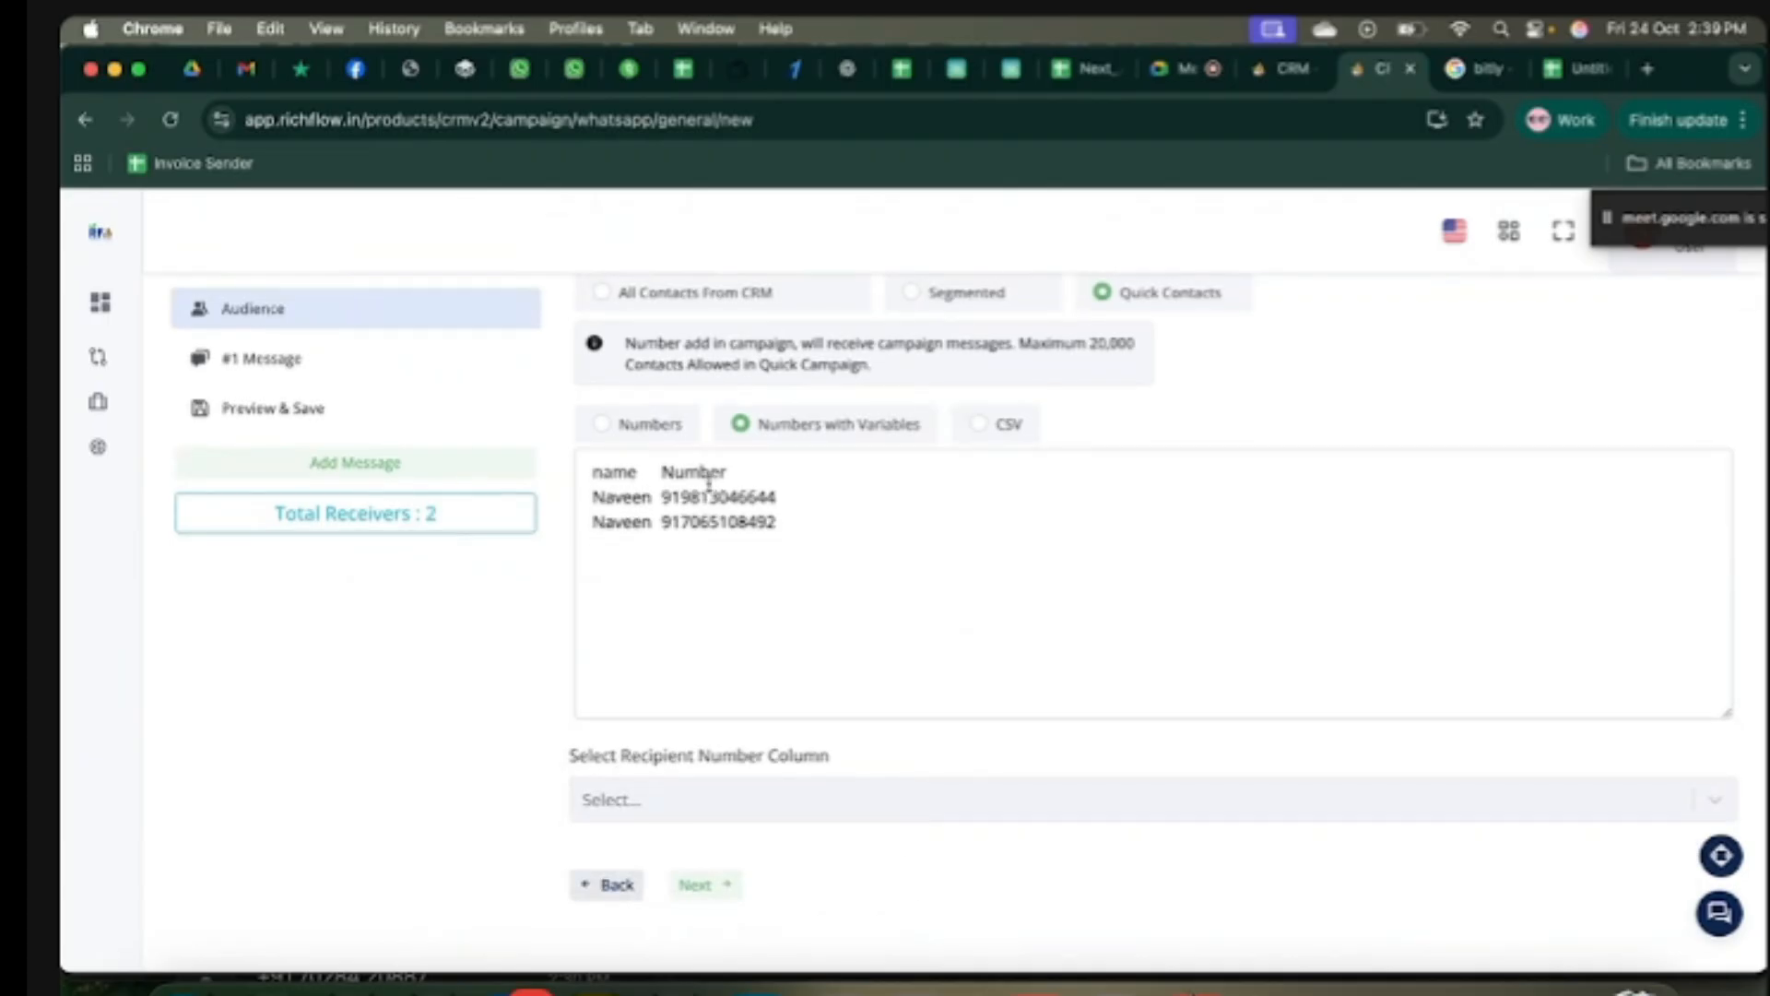
click(775, 799)
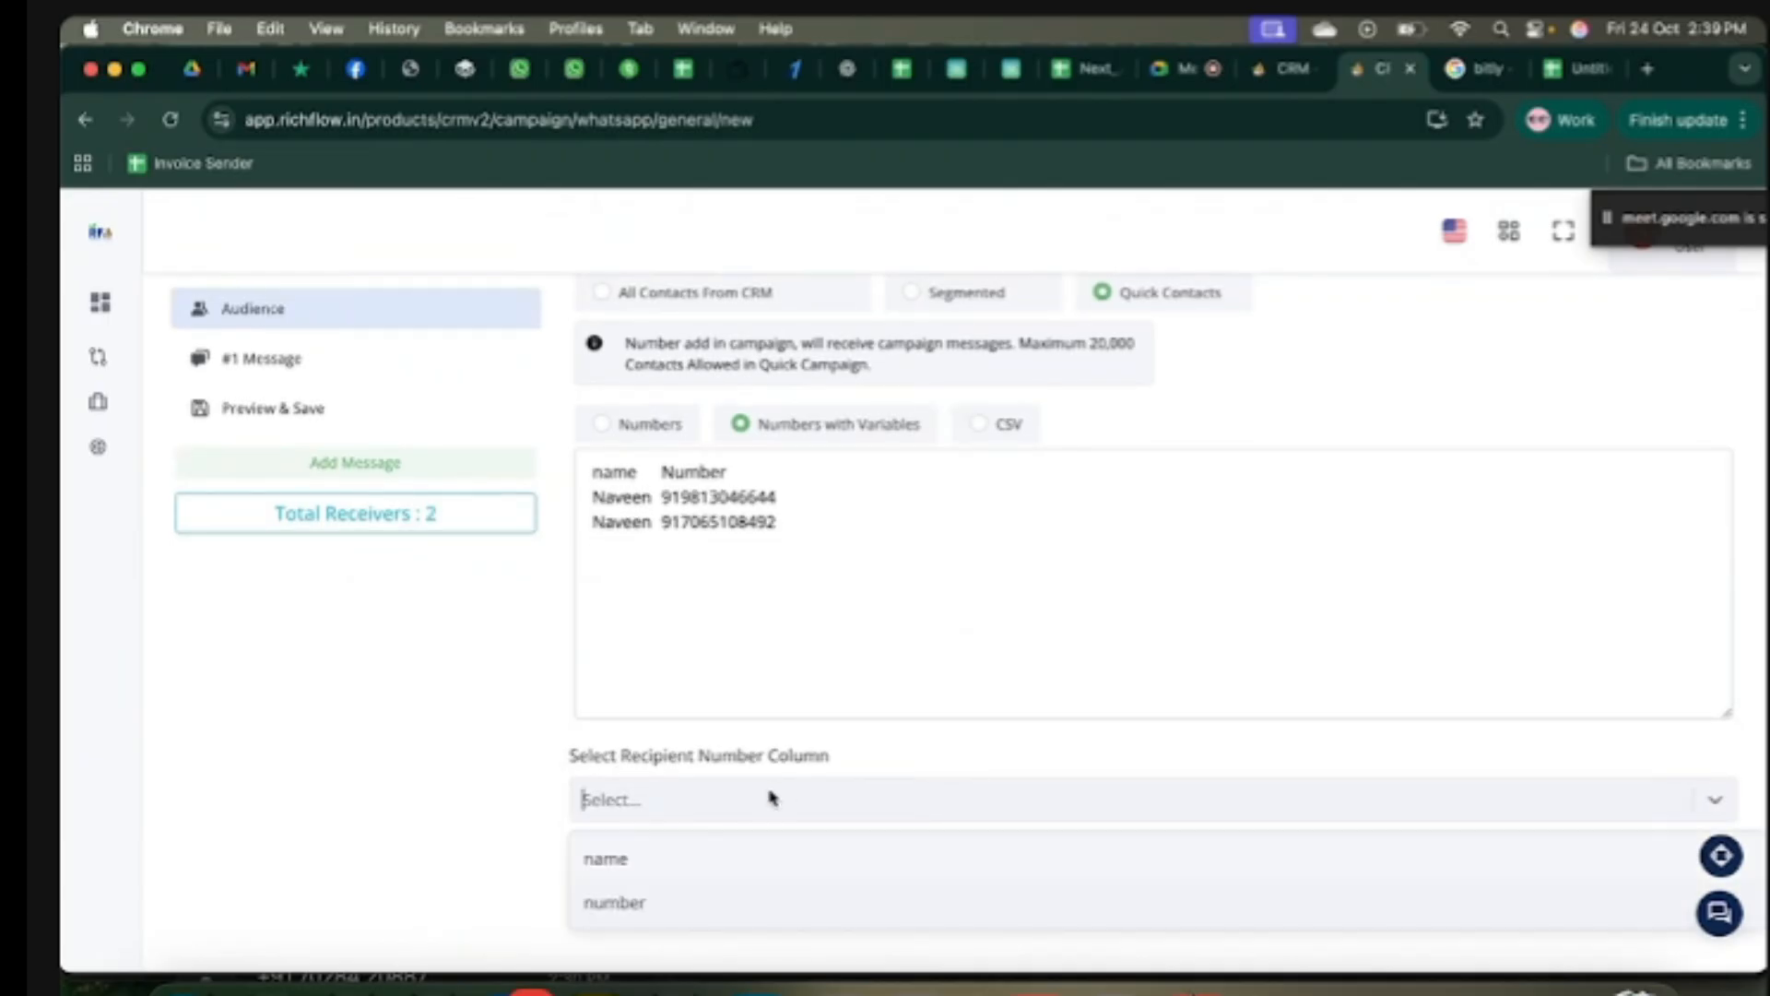
click(616, 903)
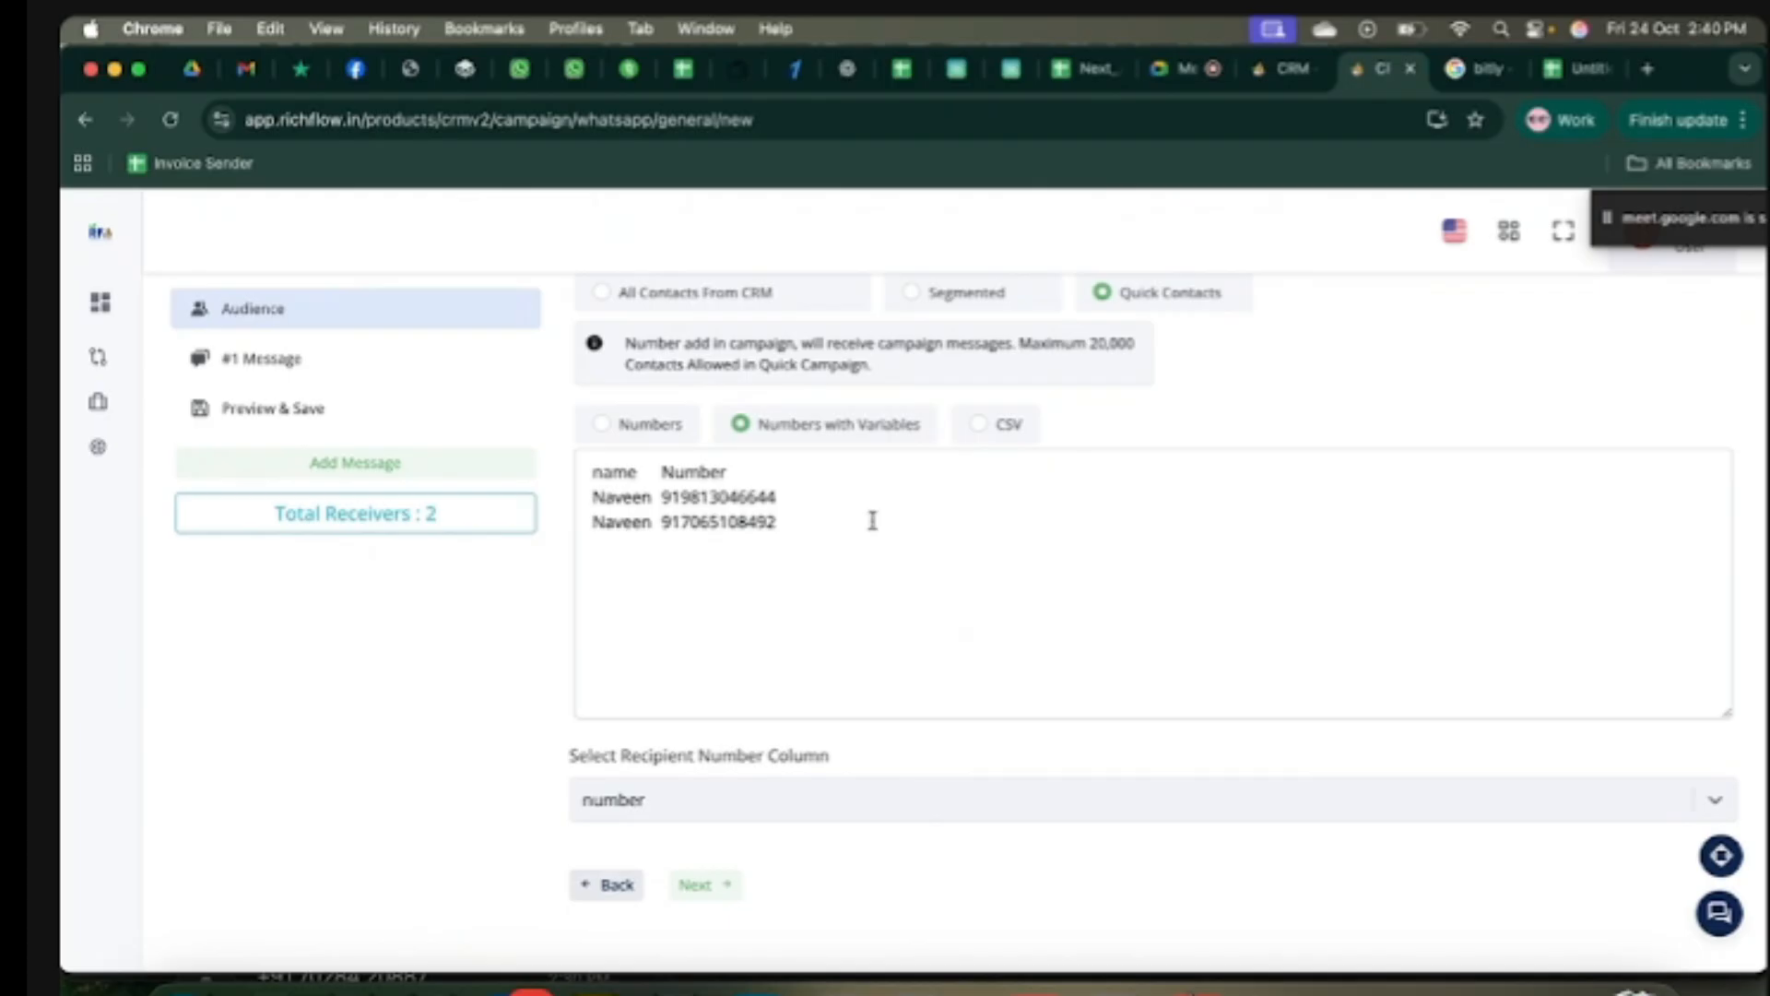
Step: Check the WhatsApp channel's templates under Channels > All Channels, then return to the campaign
click(1273, 72)
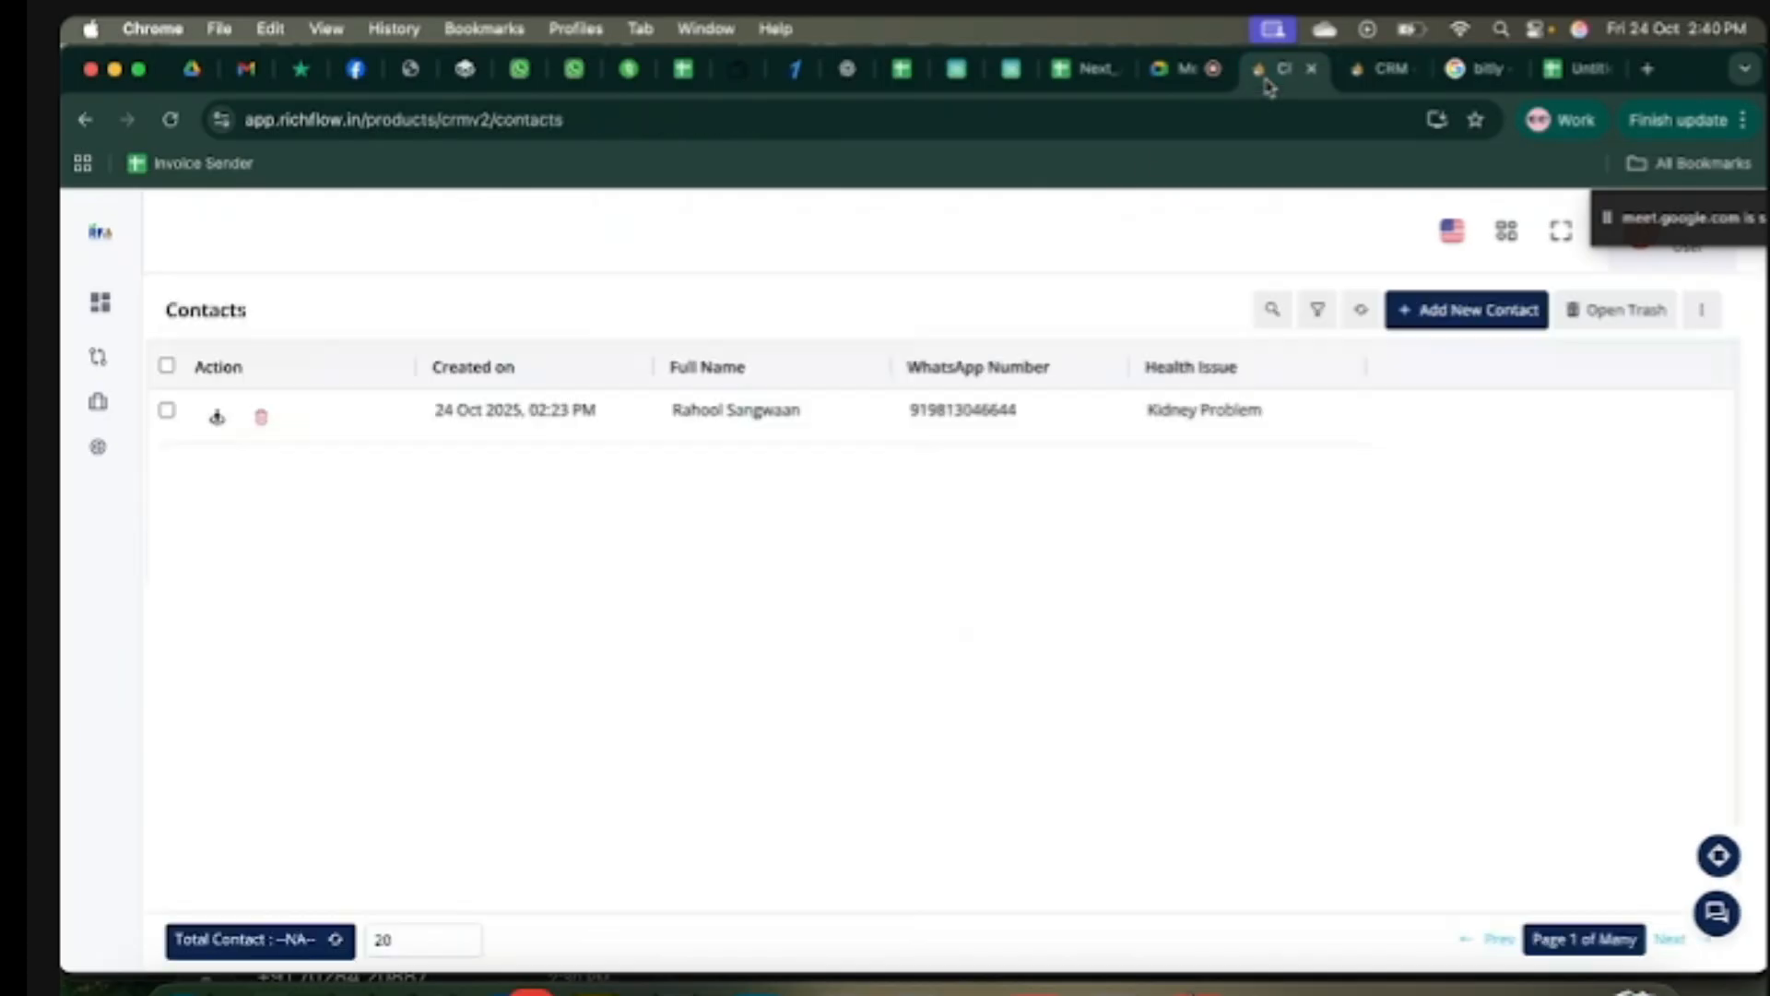
click(180, 415)
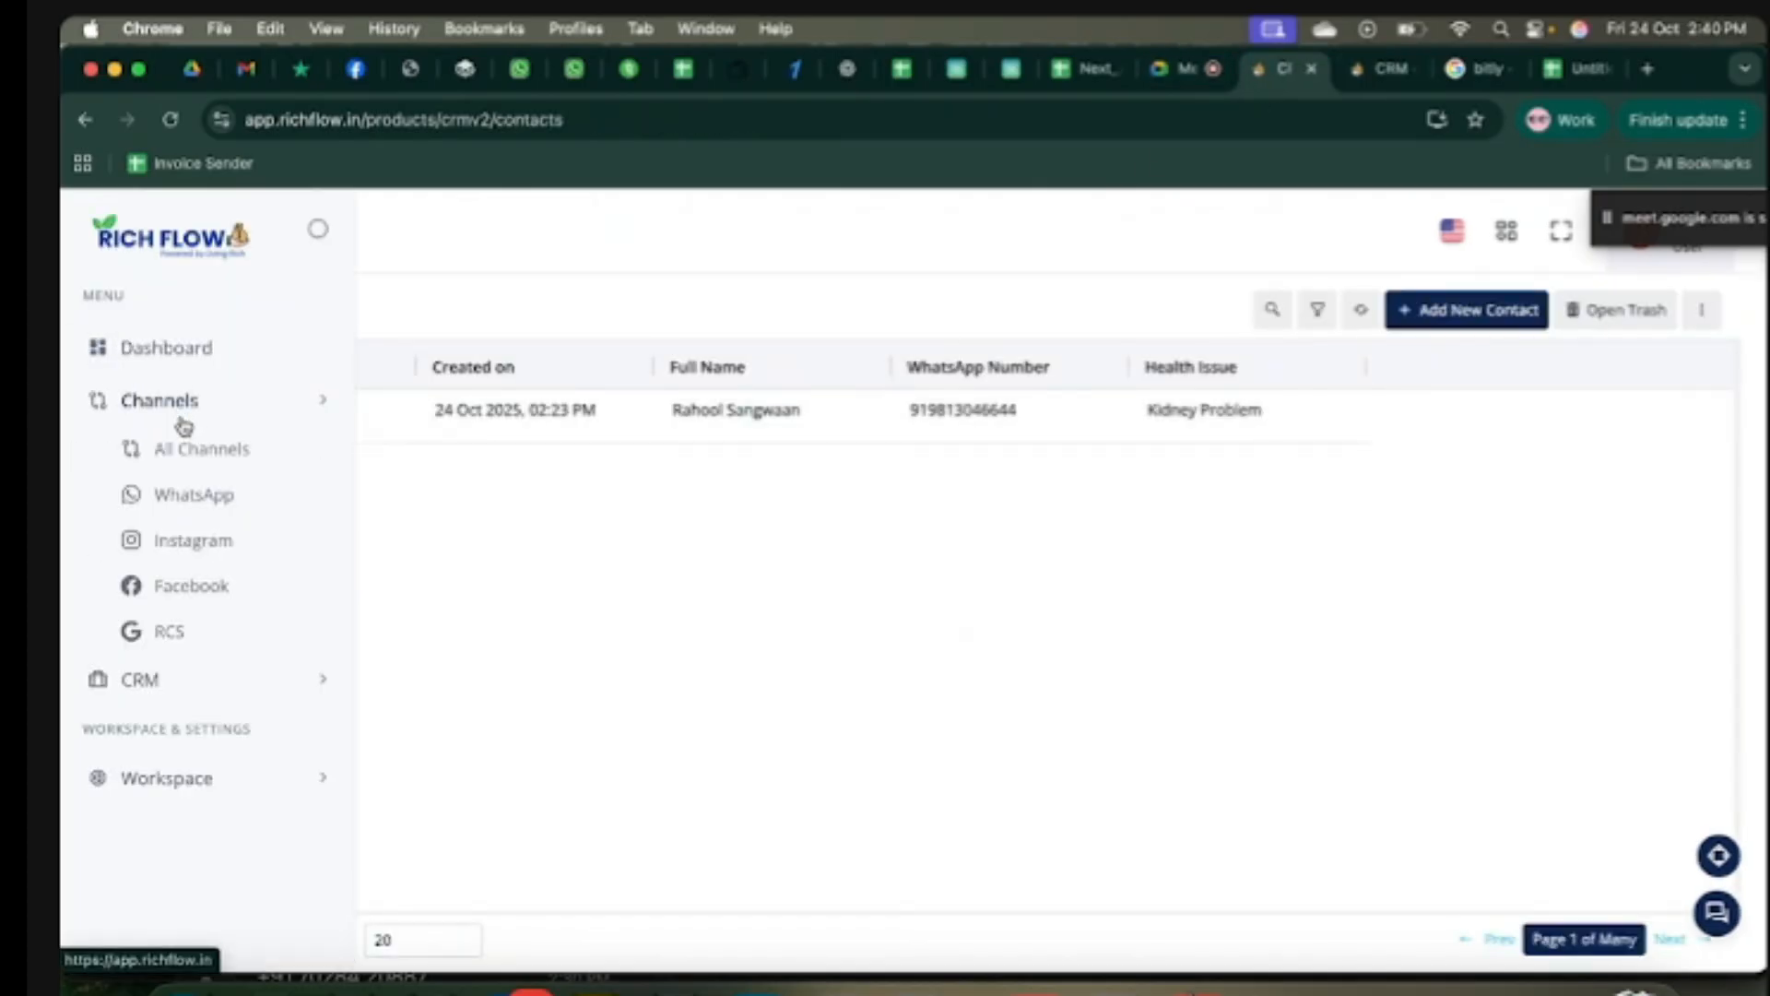
click(197, 450)
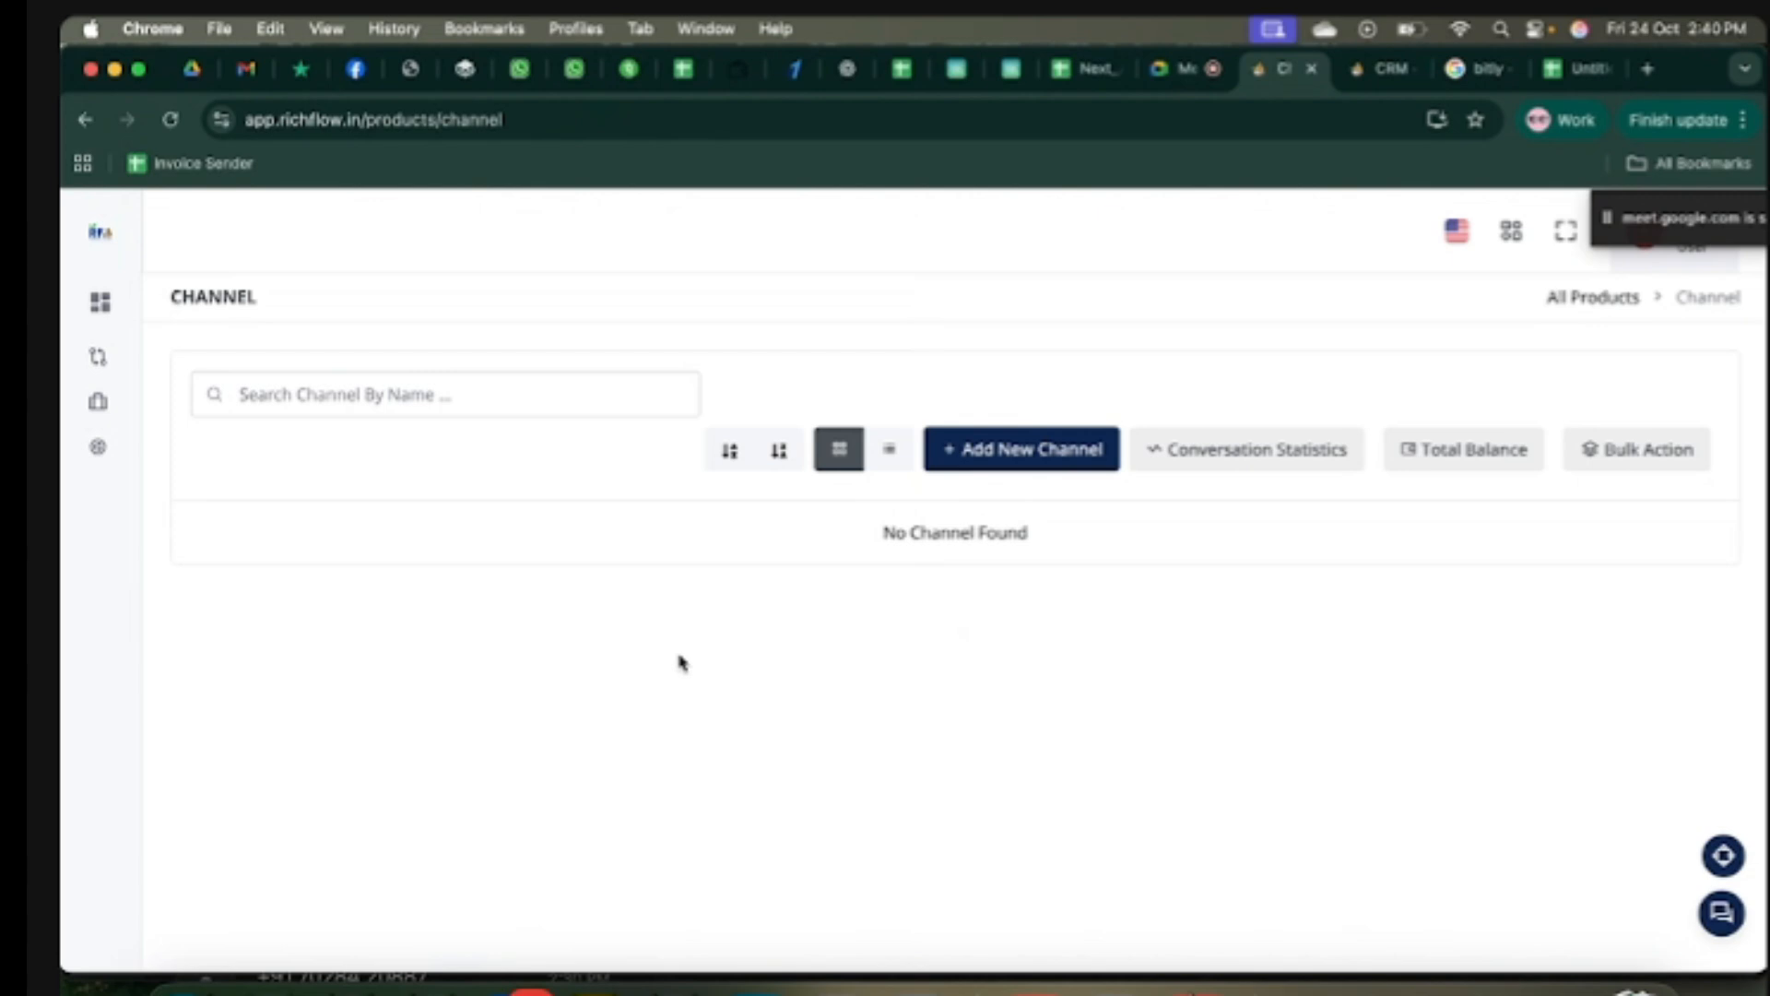
click(310, 834)
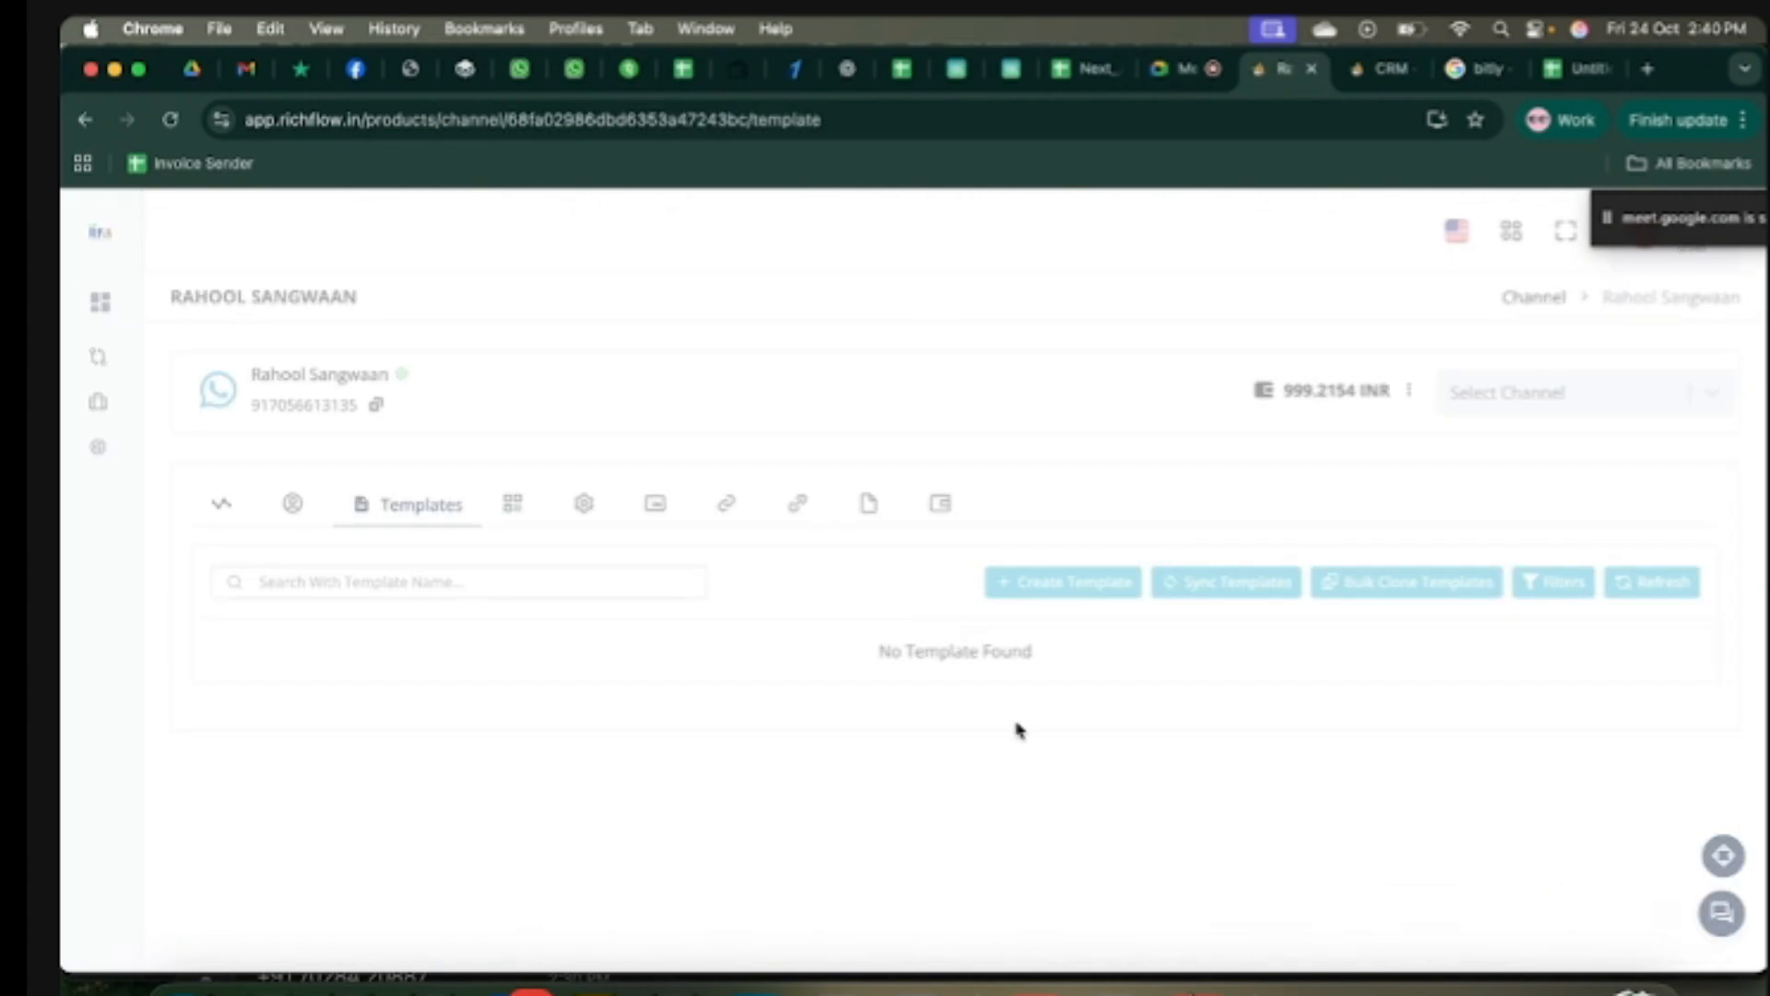
click(1164, 710)
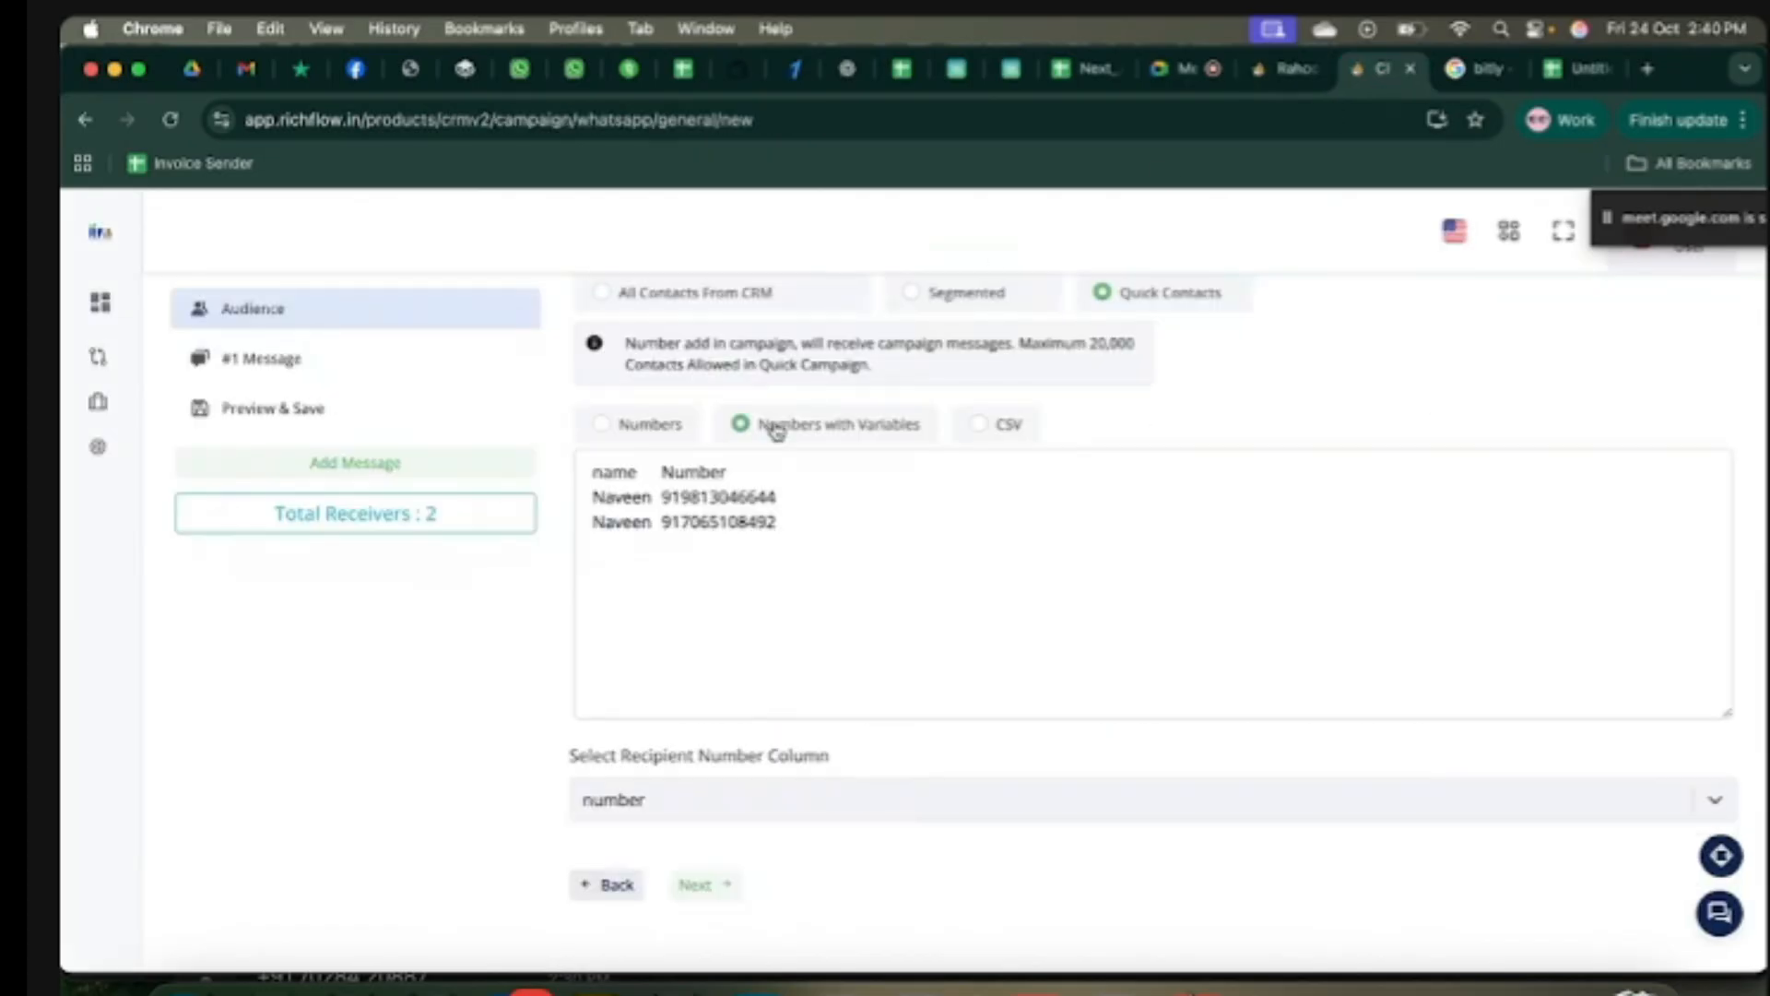
Step: Switch to Numbers, paste the two phone numbers from B2:B3, and continue to the message step
click(656, 437)
click(664, 609)
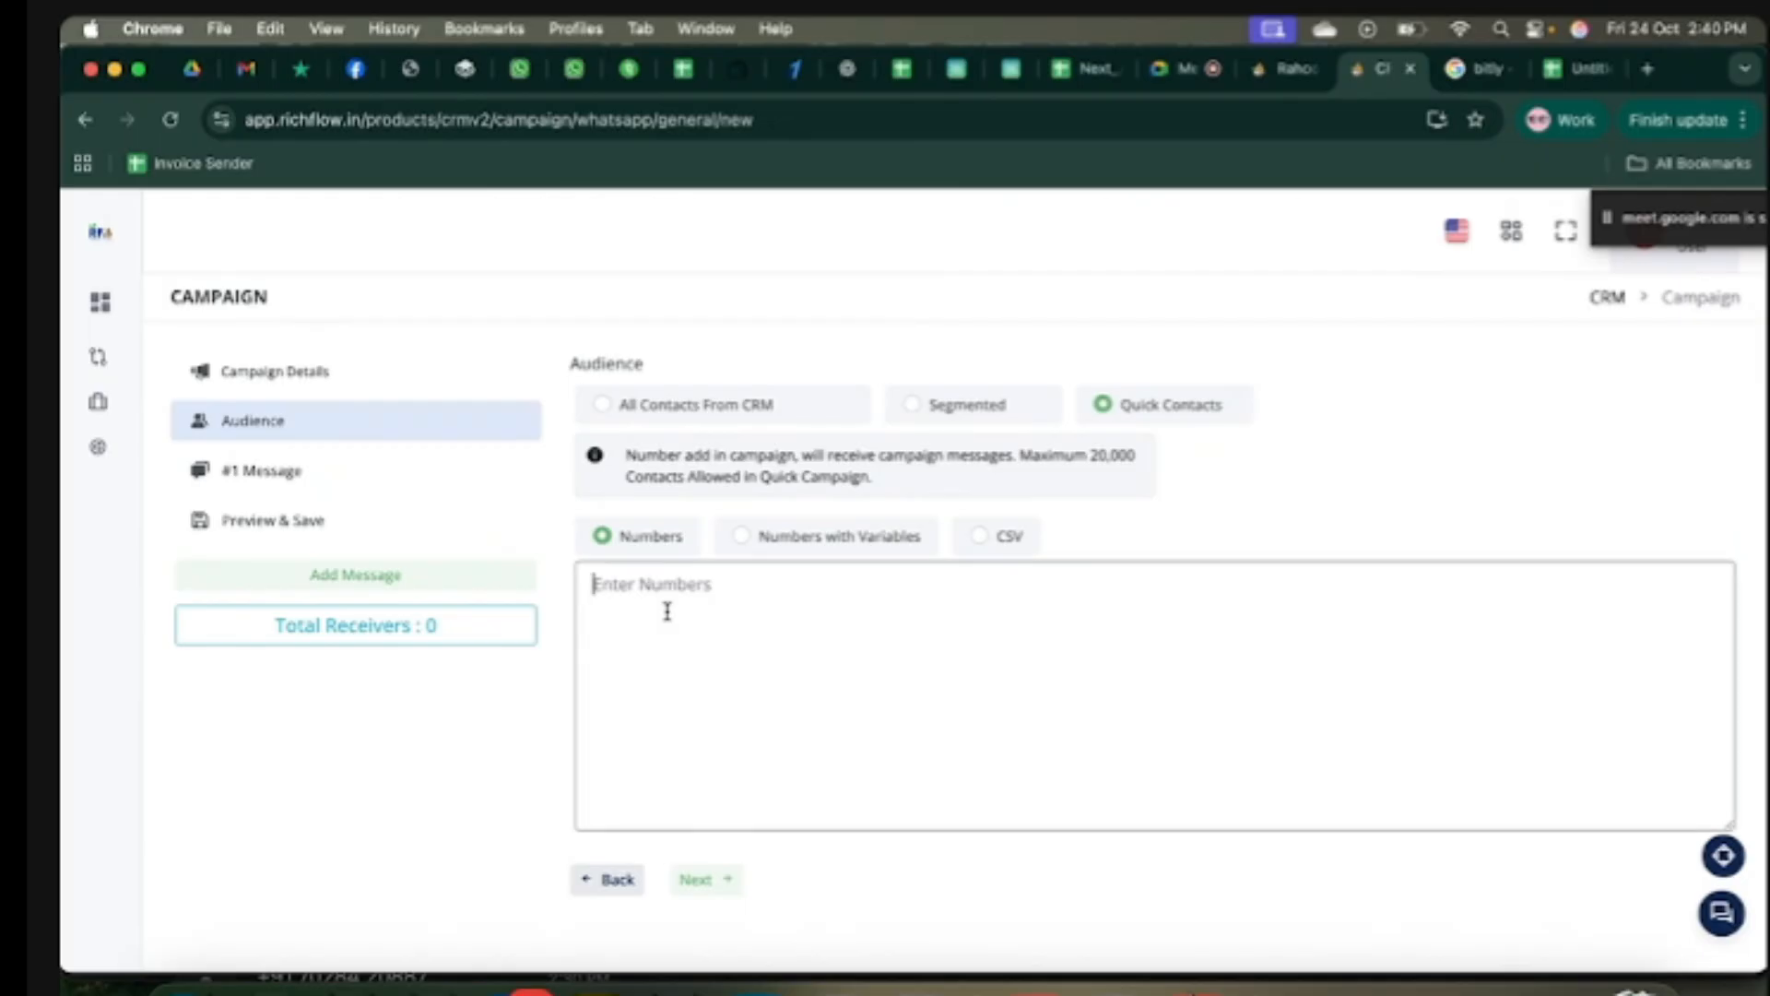
click(1568, 70)
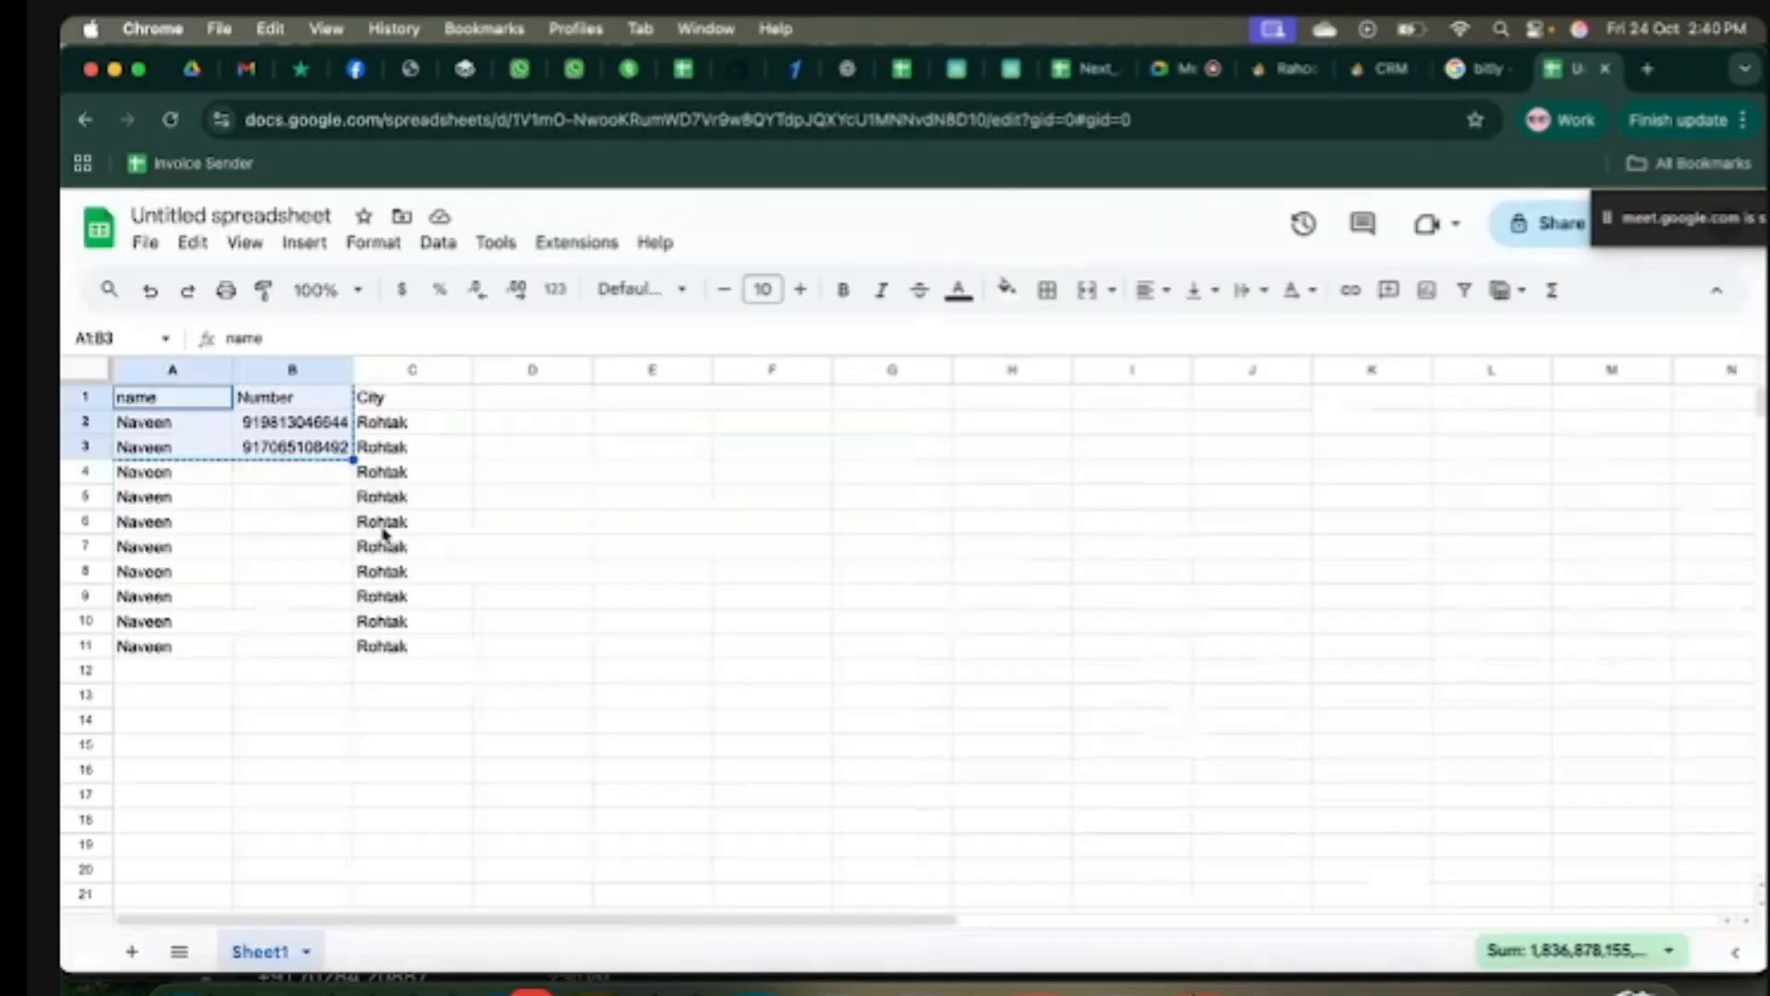
drag(308, 427, 313, 452)
key(ctrl+c)
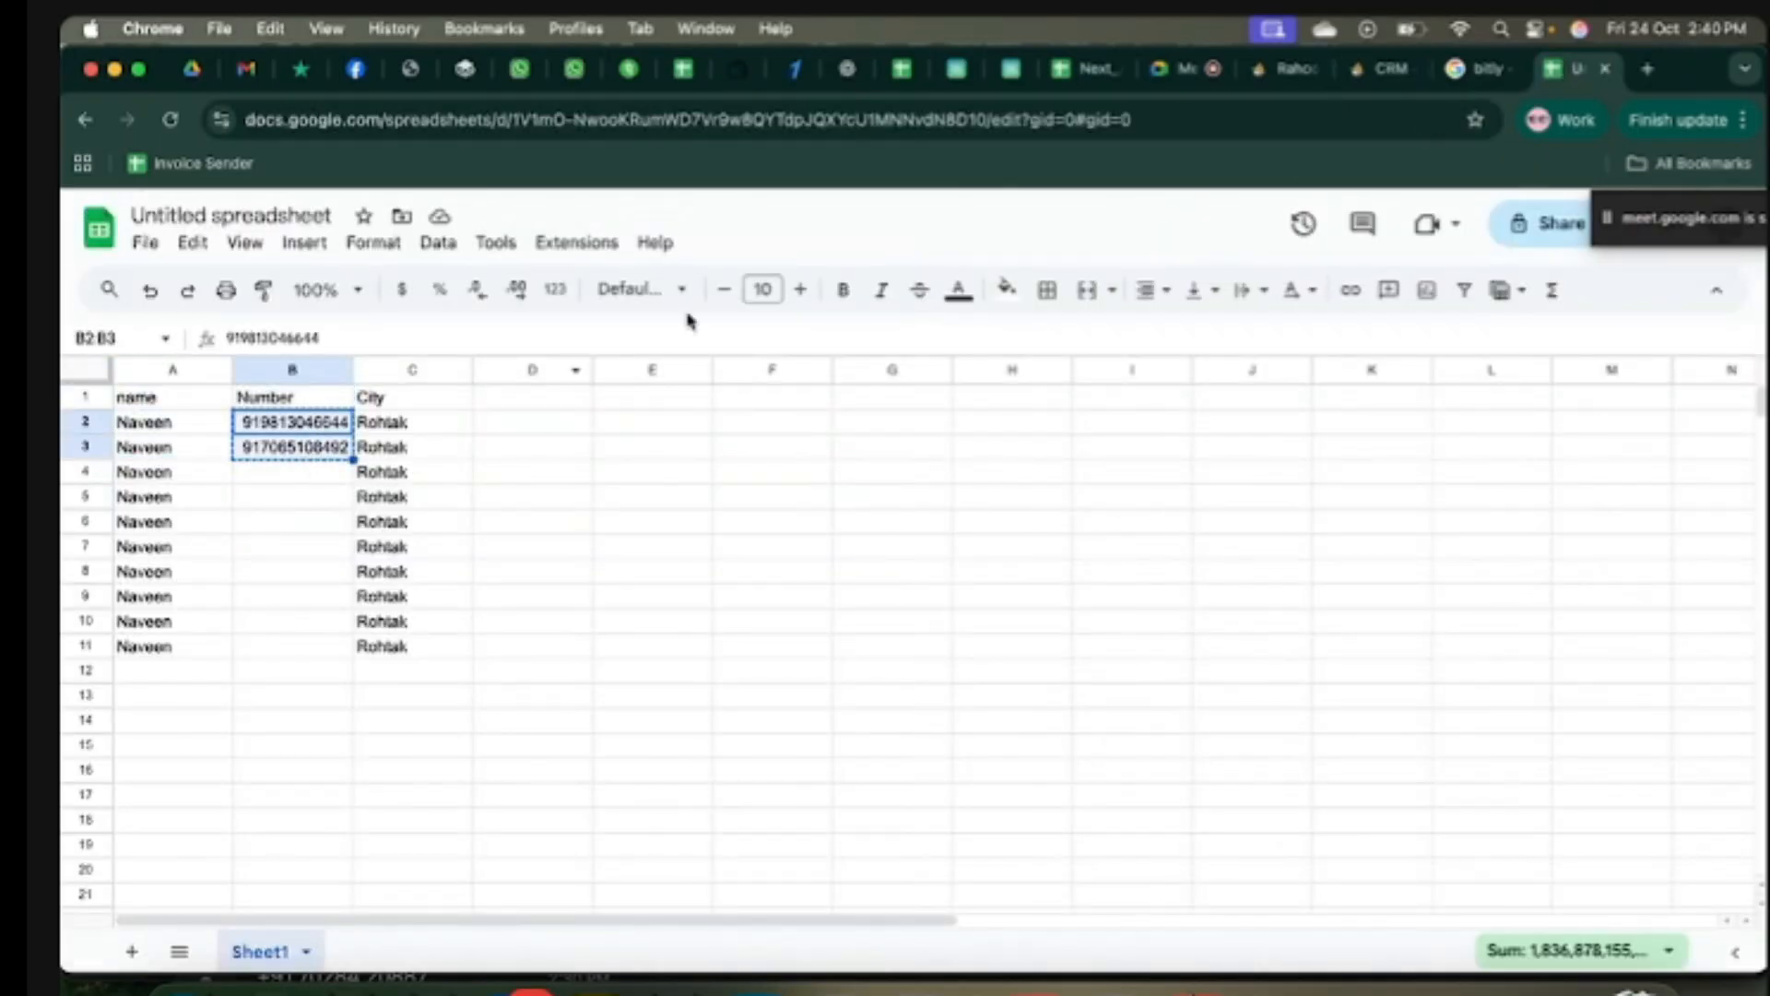
click(1300, 74)
click(1380, 70)
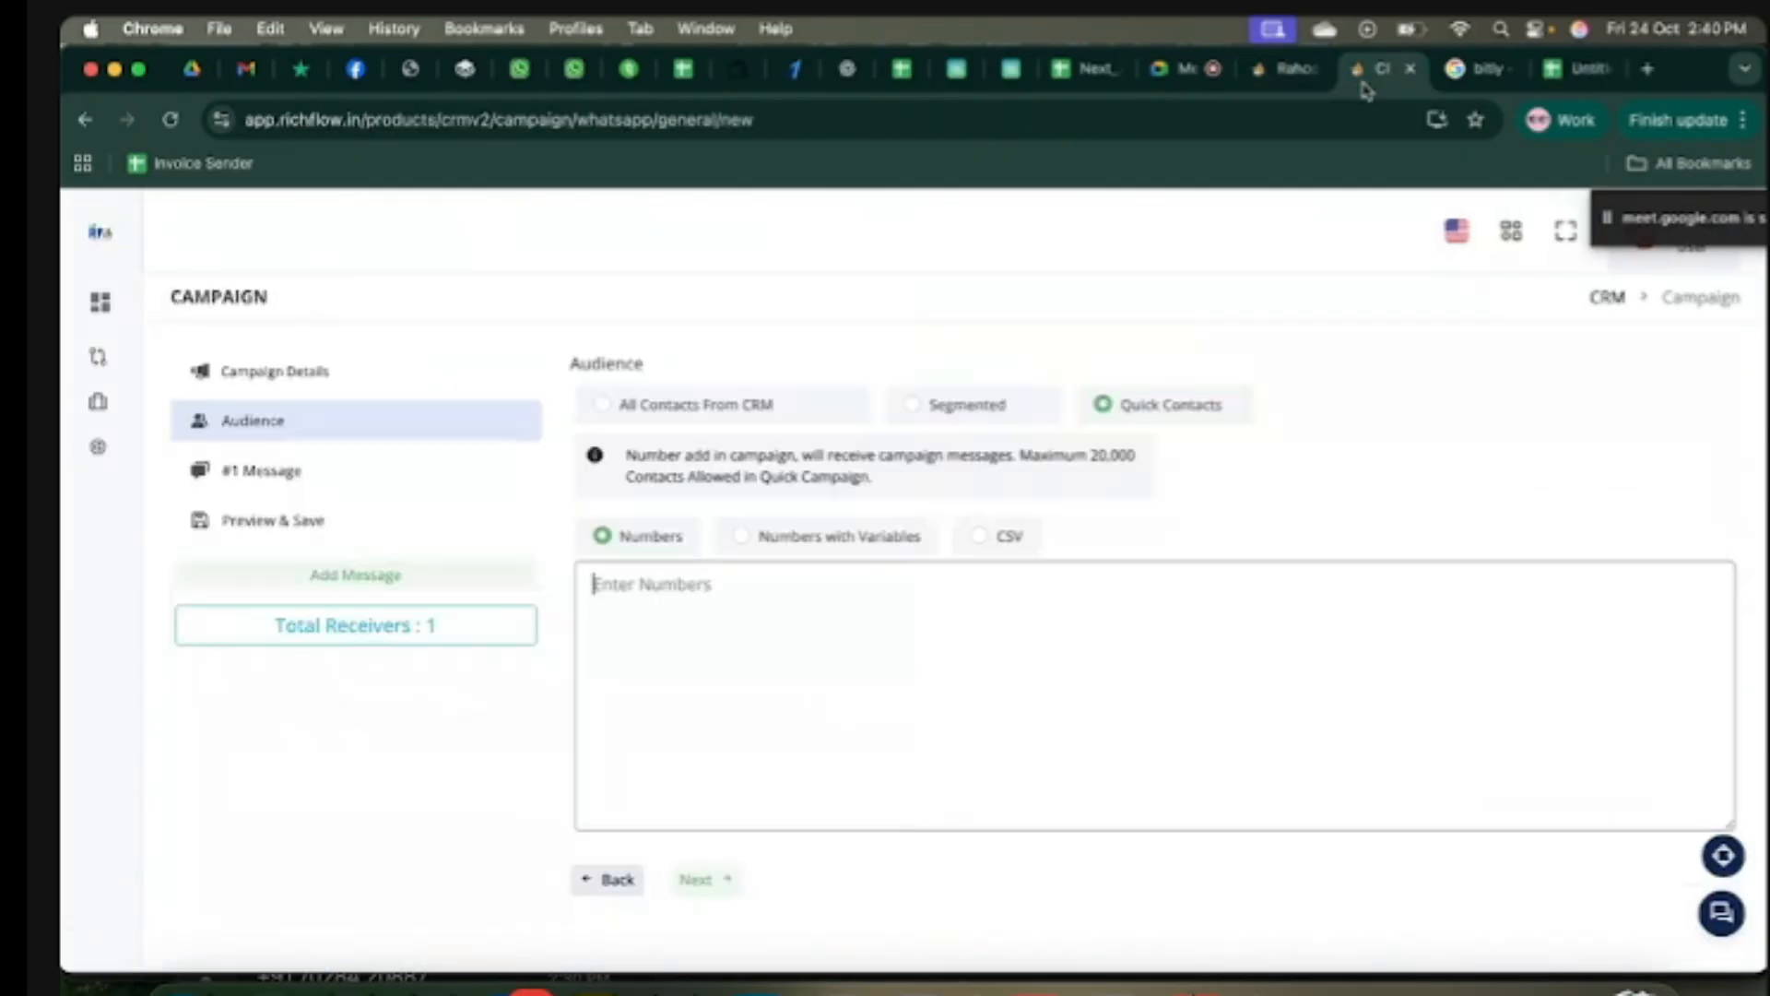
key(super+v)
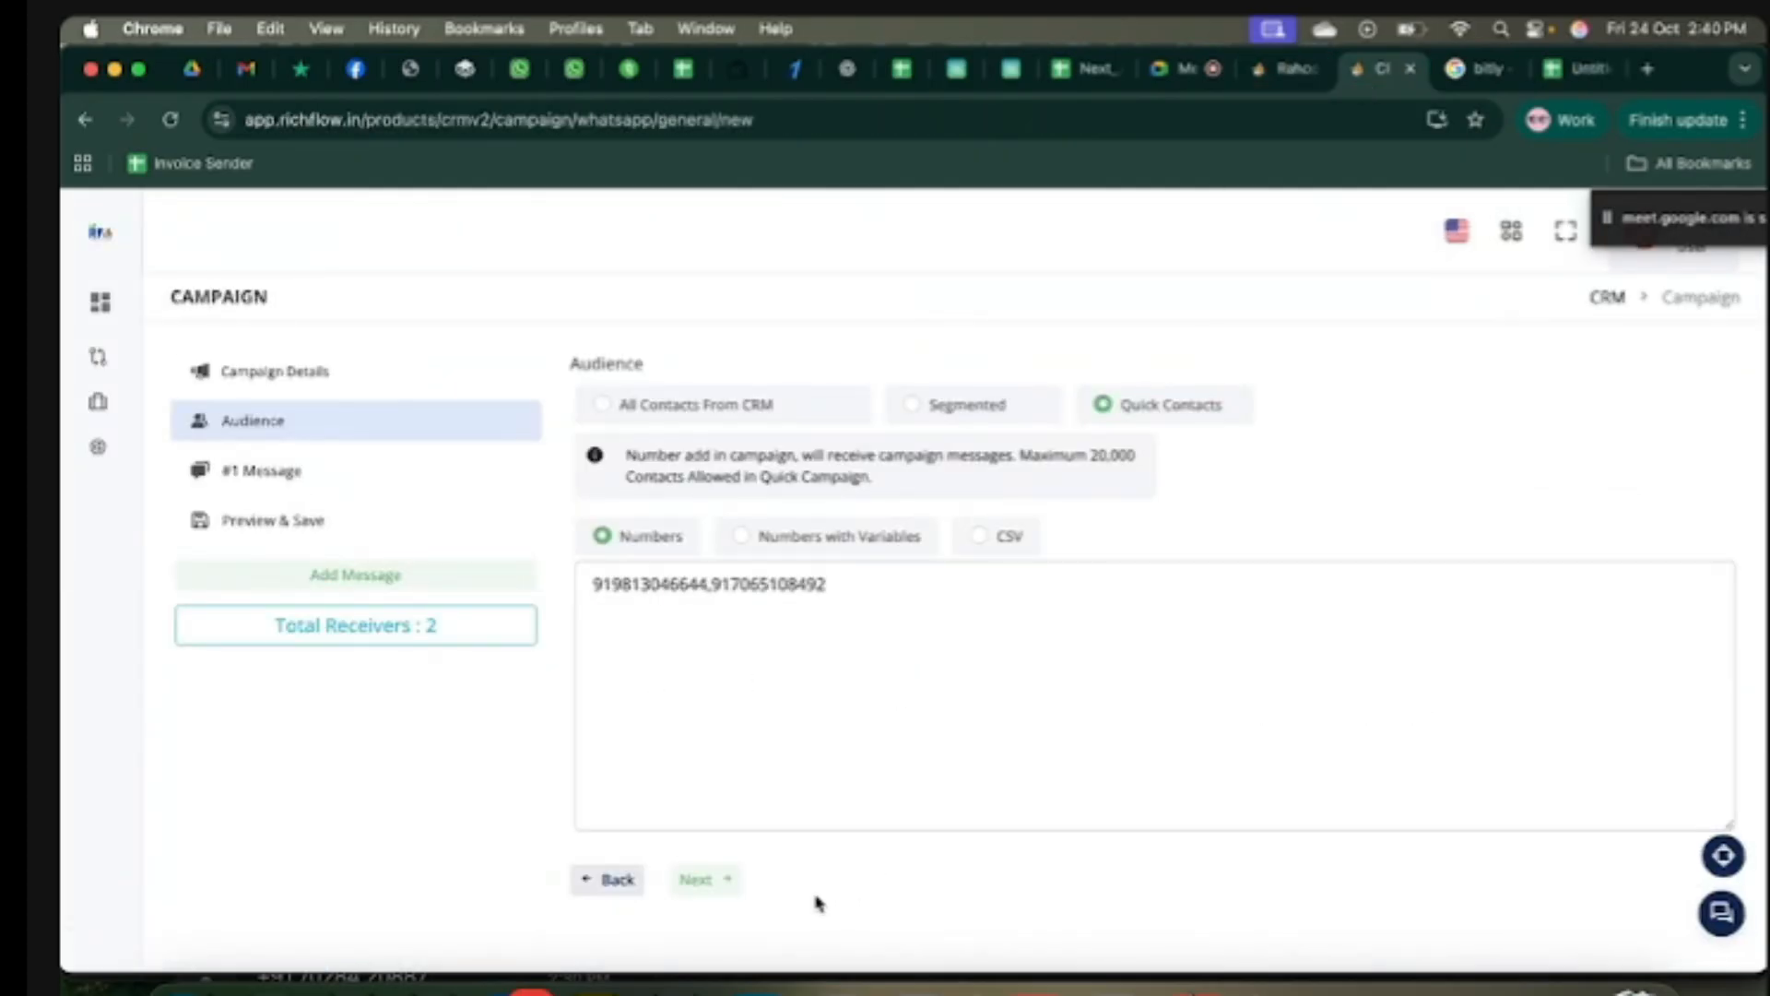
click(711, 880)
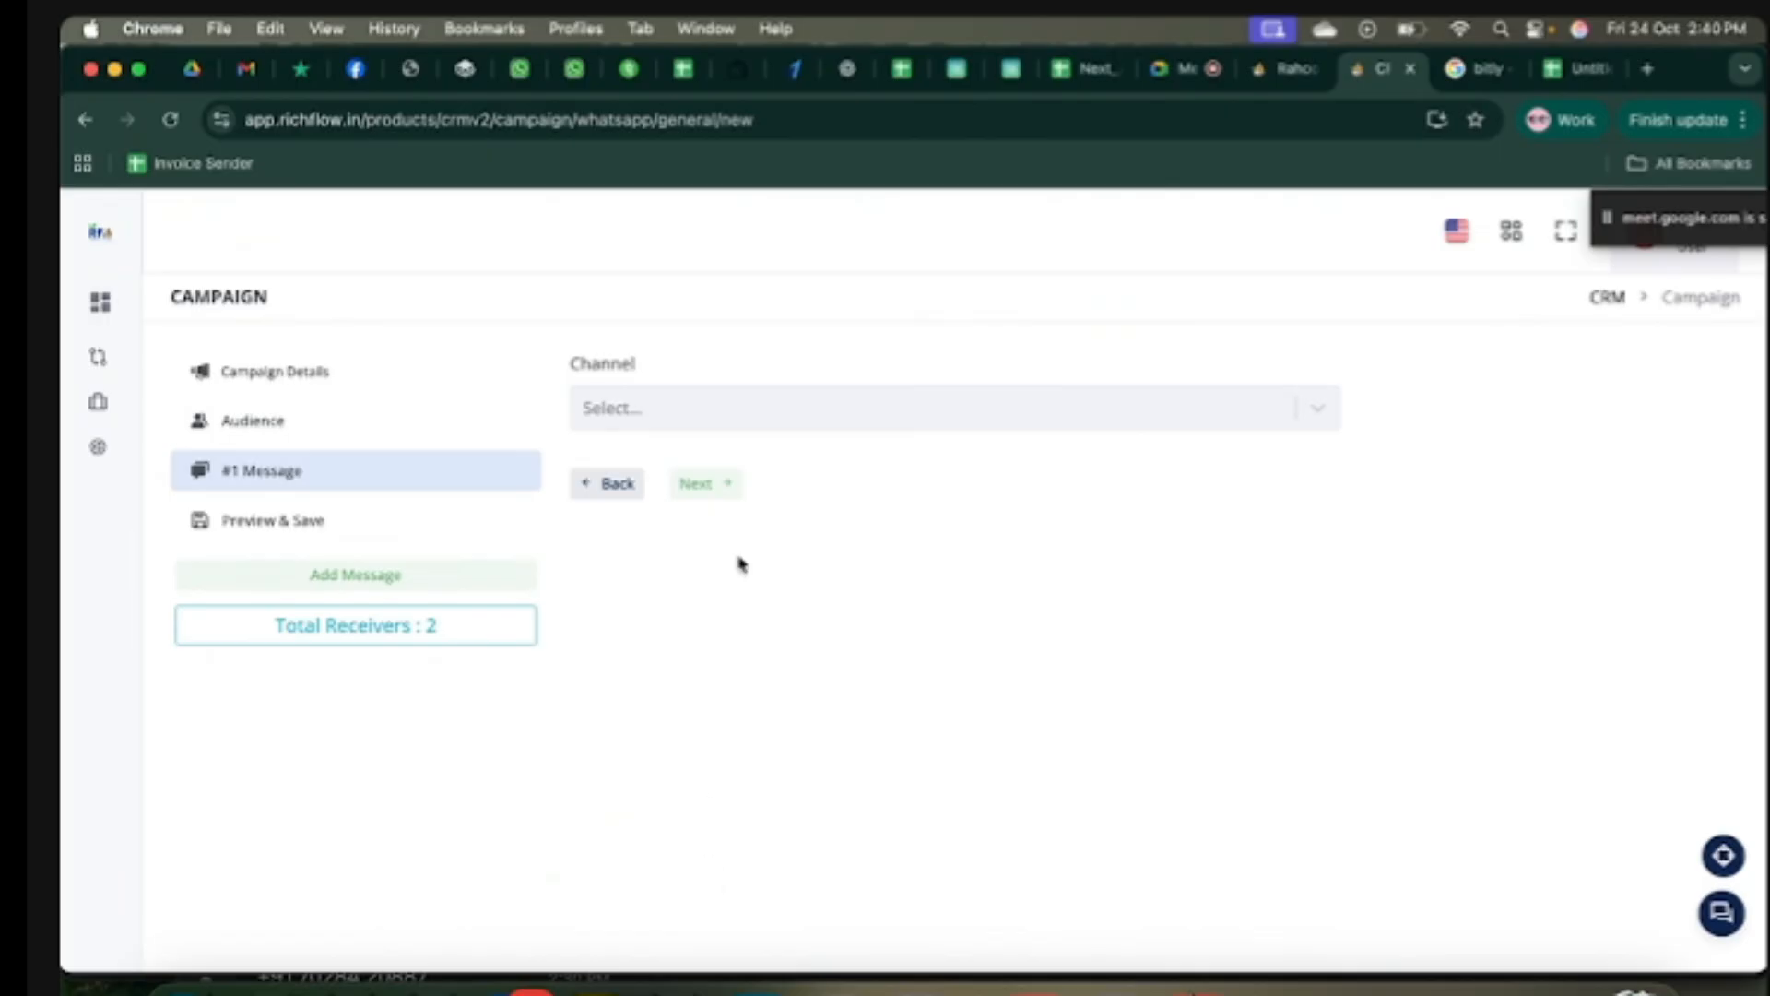
Step: Choose the connected WhatsApp channel and Pre-Approved Template as the message type
click(923, 409)
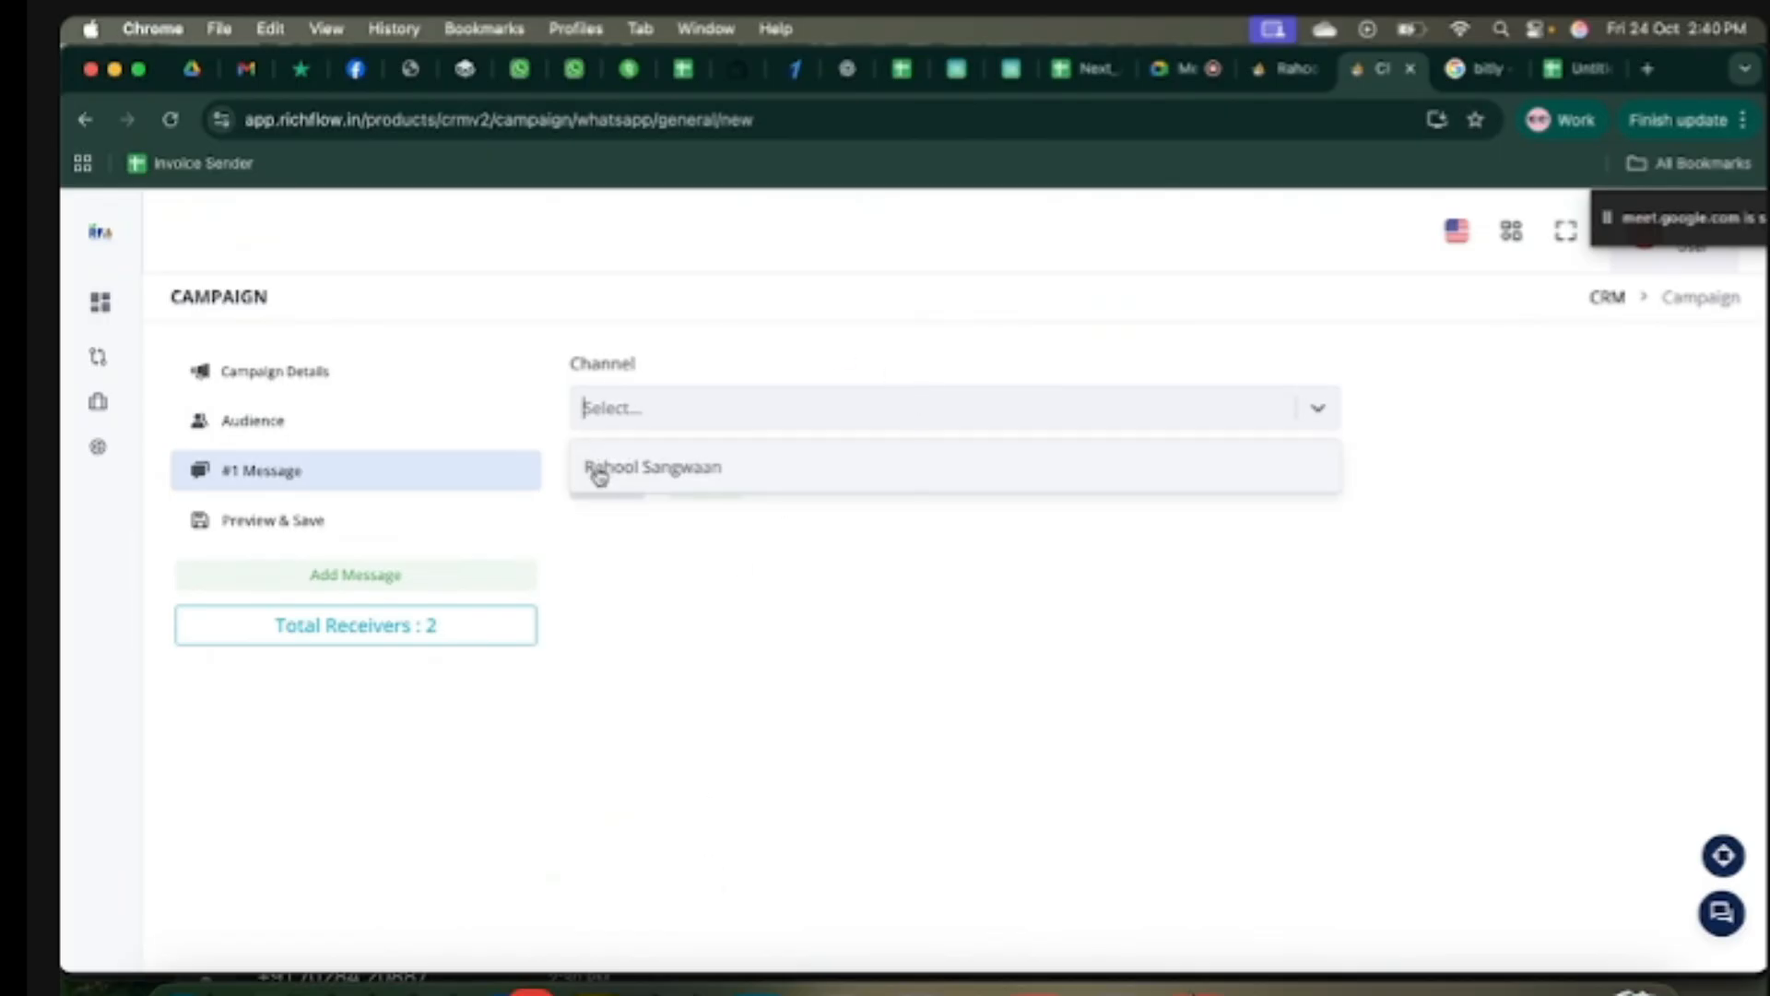
click(815, 476)
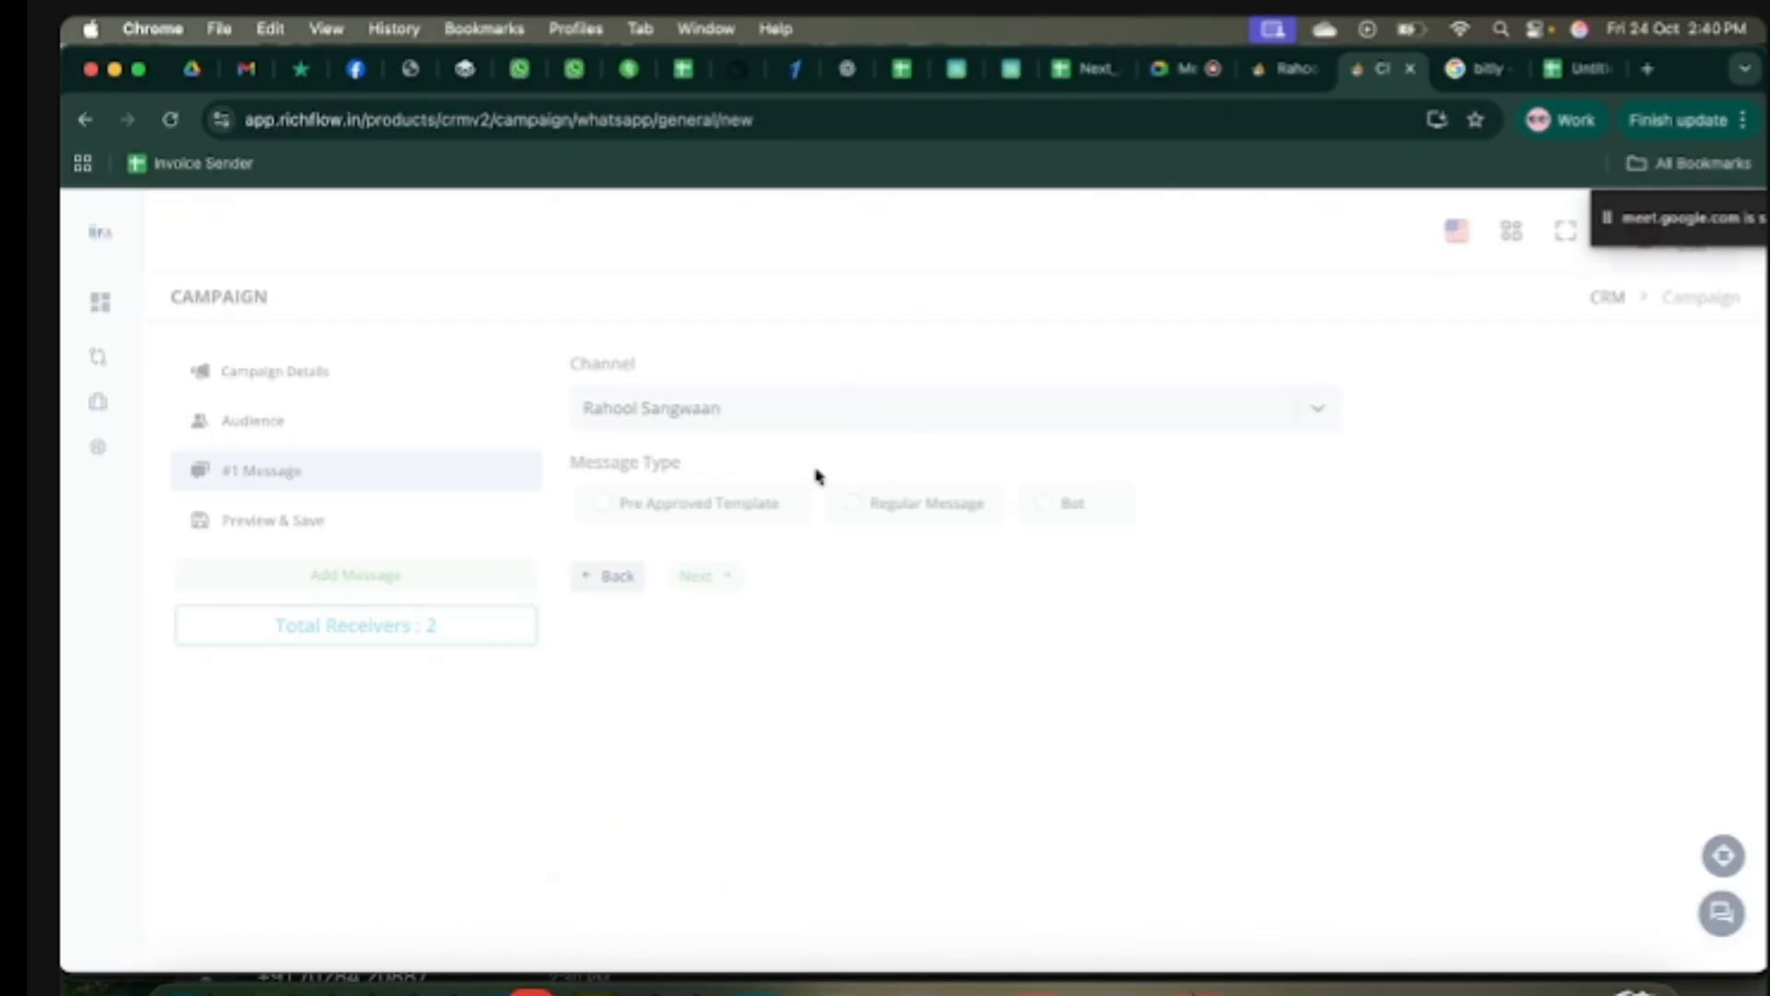
drag(683, 472, 571, 474)
click(682, 513)
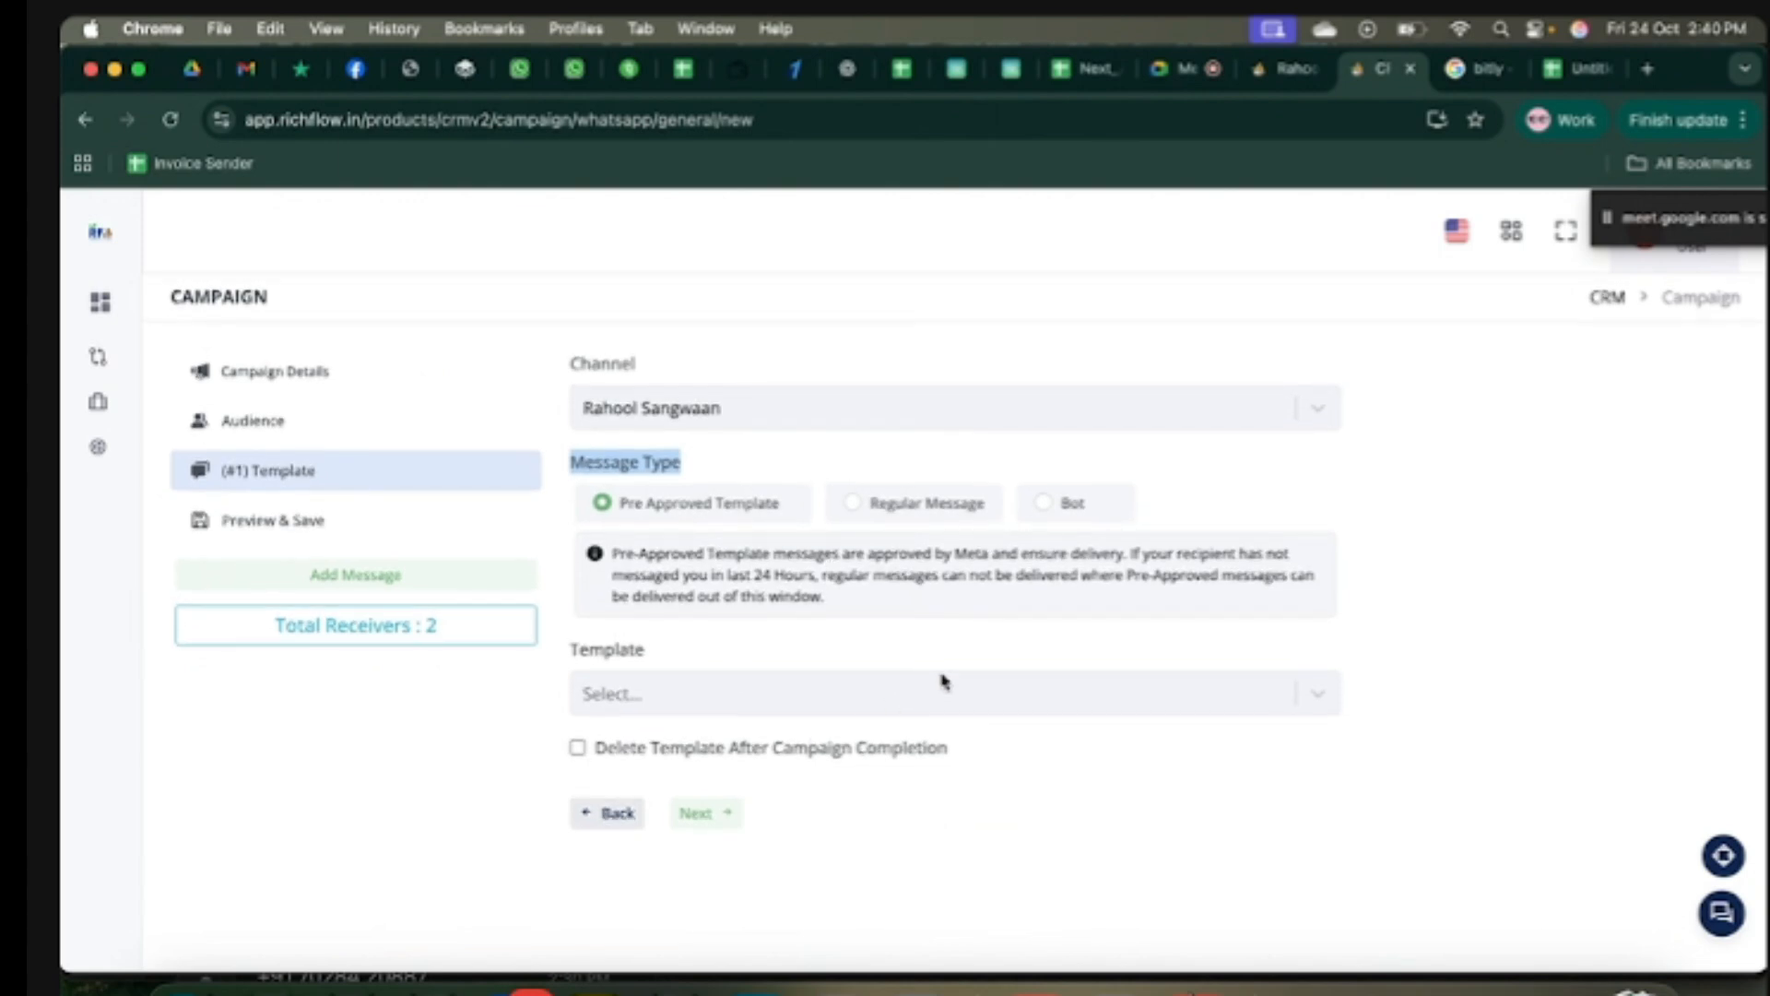
click(630, 696)
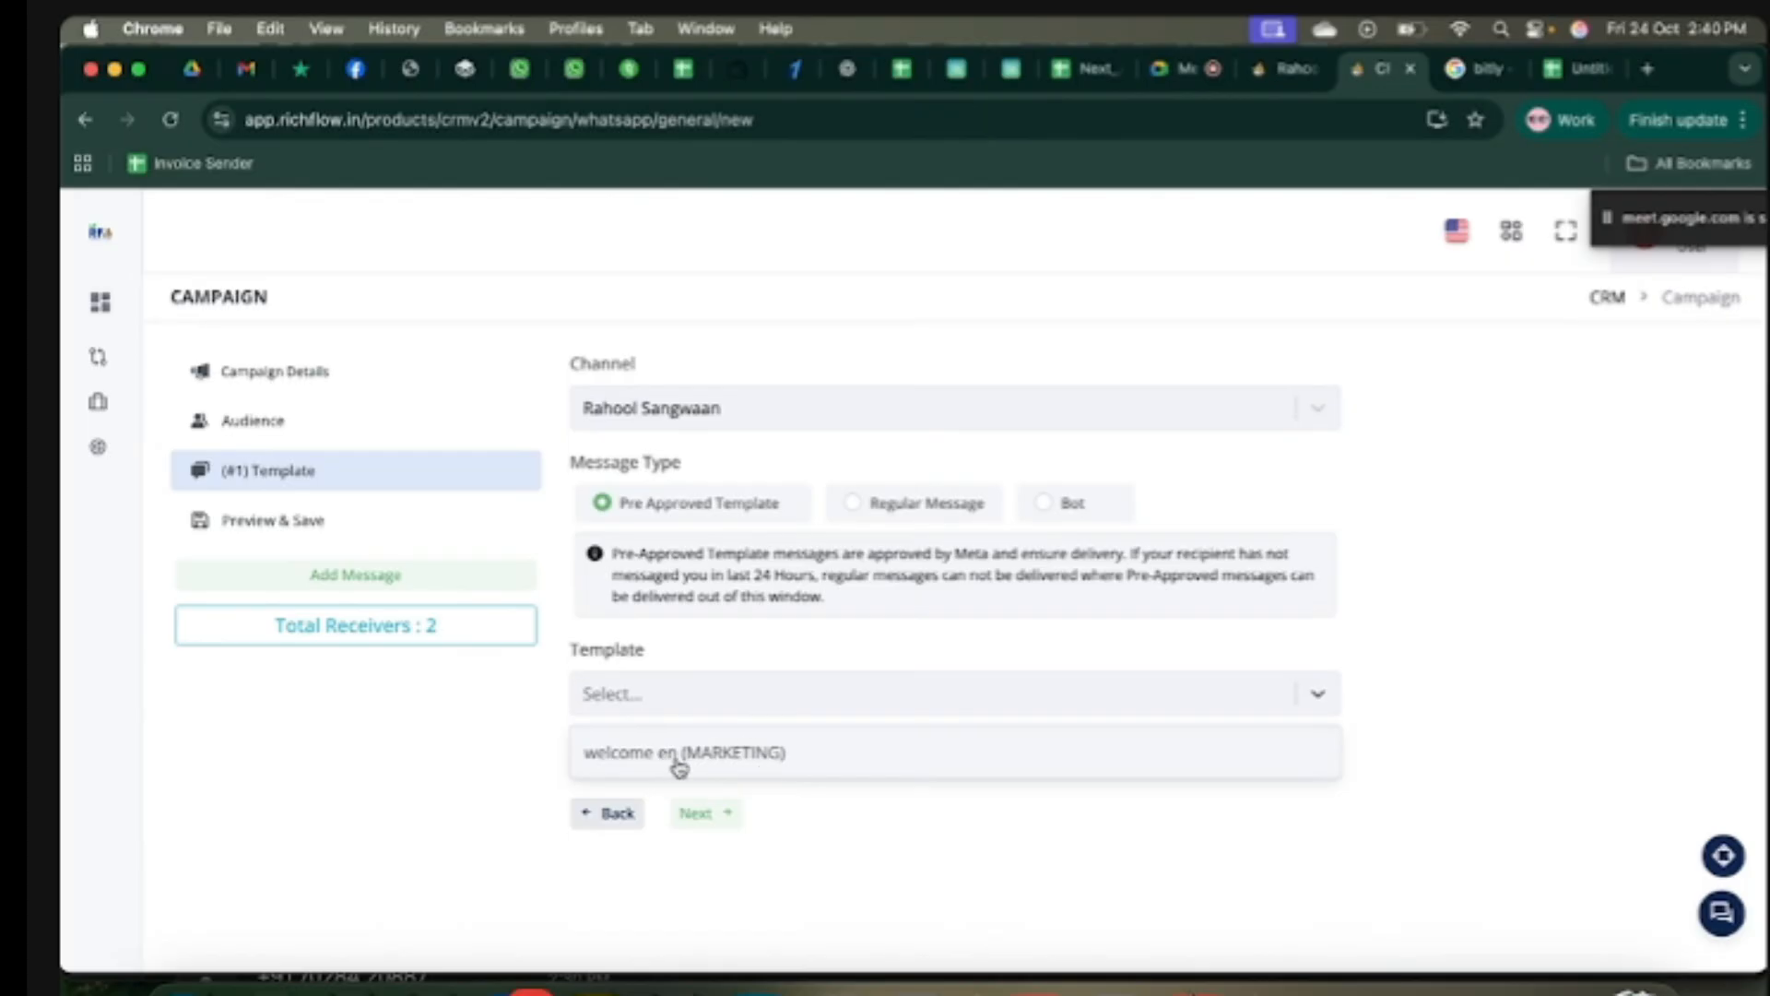
Step: Use the welcome en (MARKETING) template for the campaign message
click(803, 763)
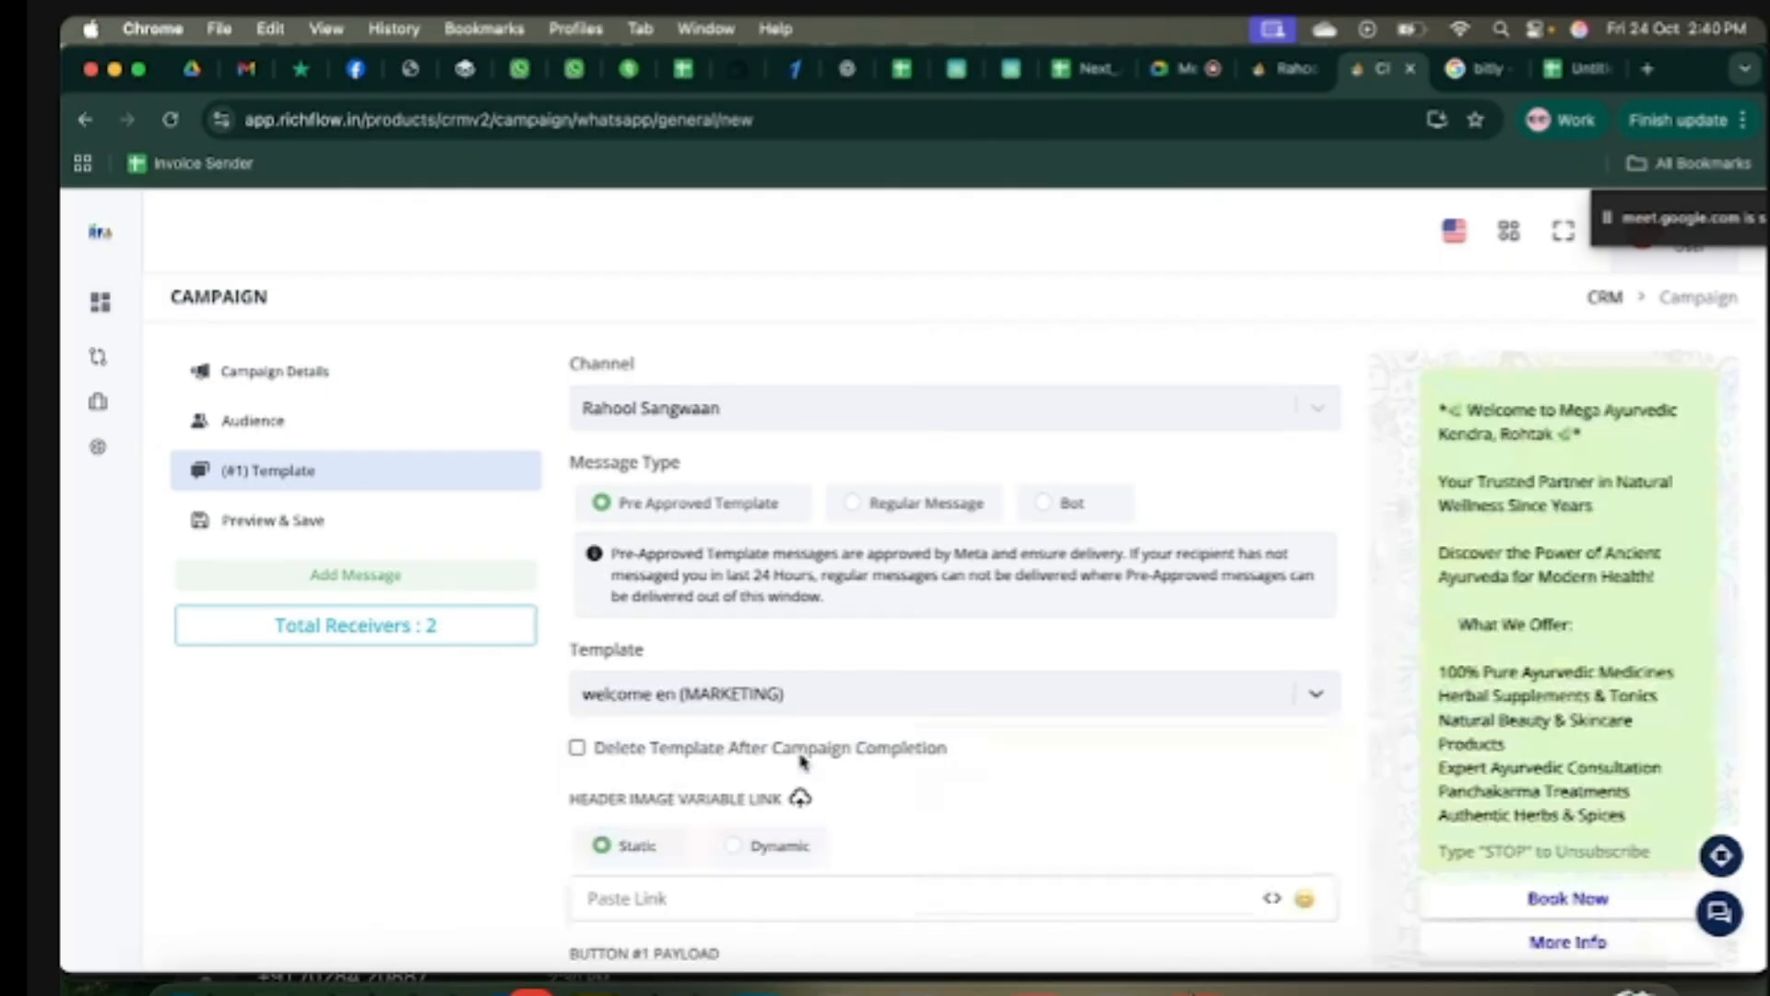
scroll(972, 787, down, 2)
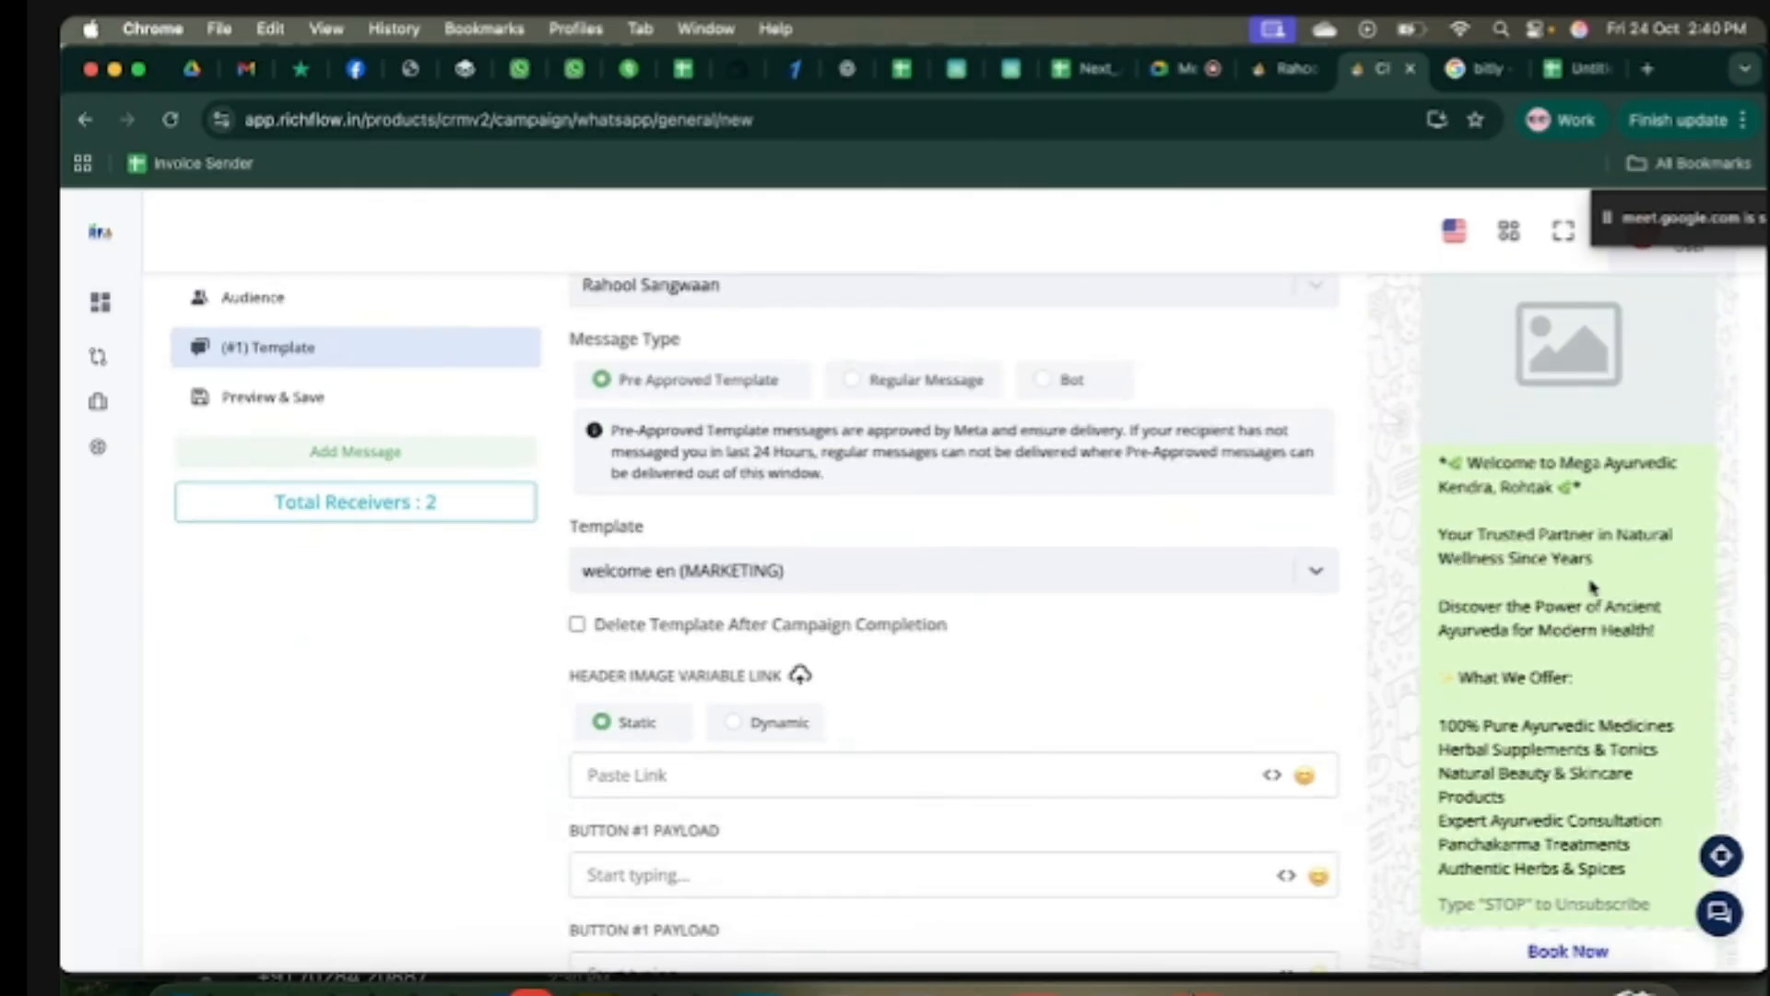
drag(1445, 462, 1535, 648)
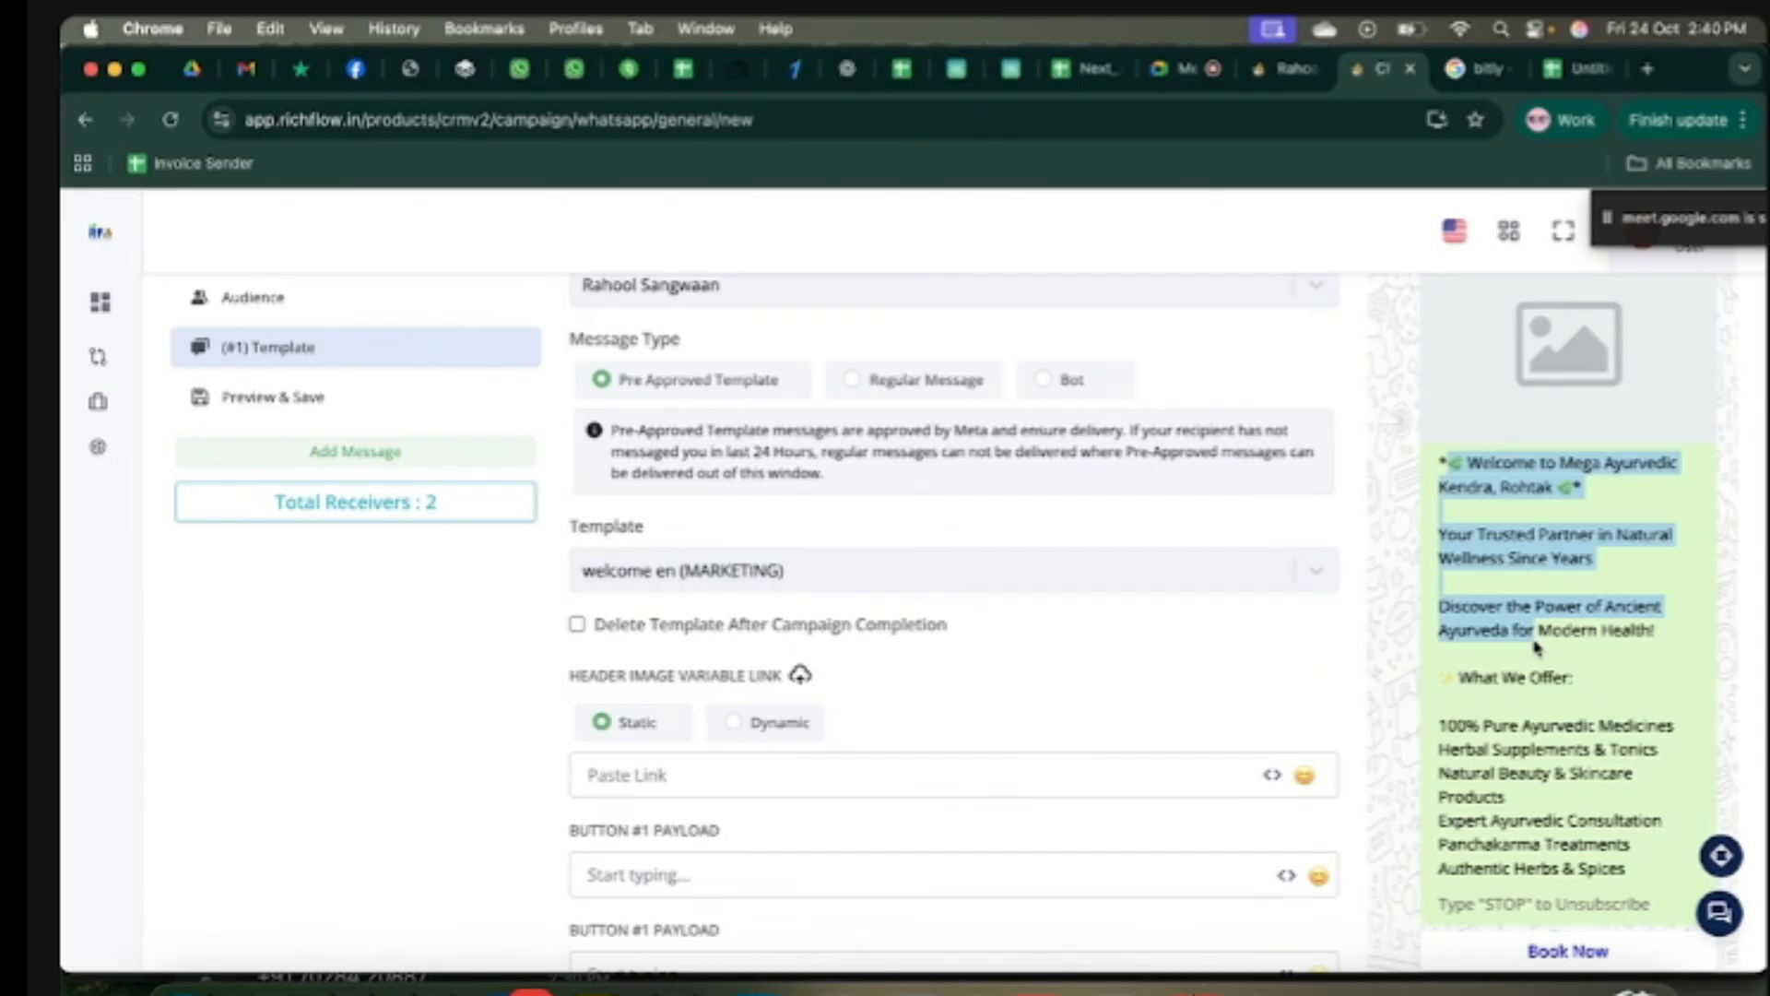
click(1084, 694)
drag(578, 680, 764, 683)
click(764, 682)
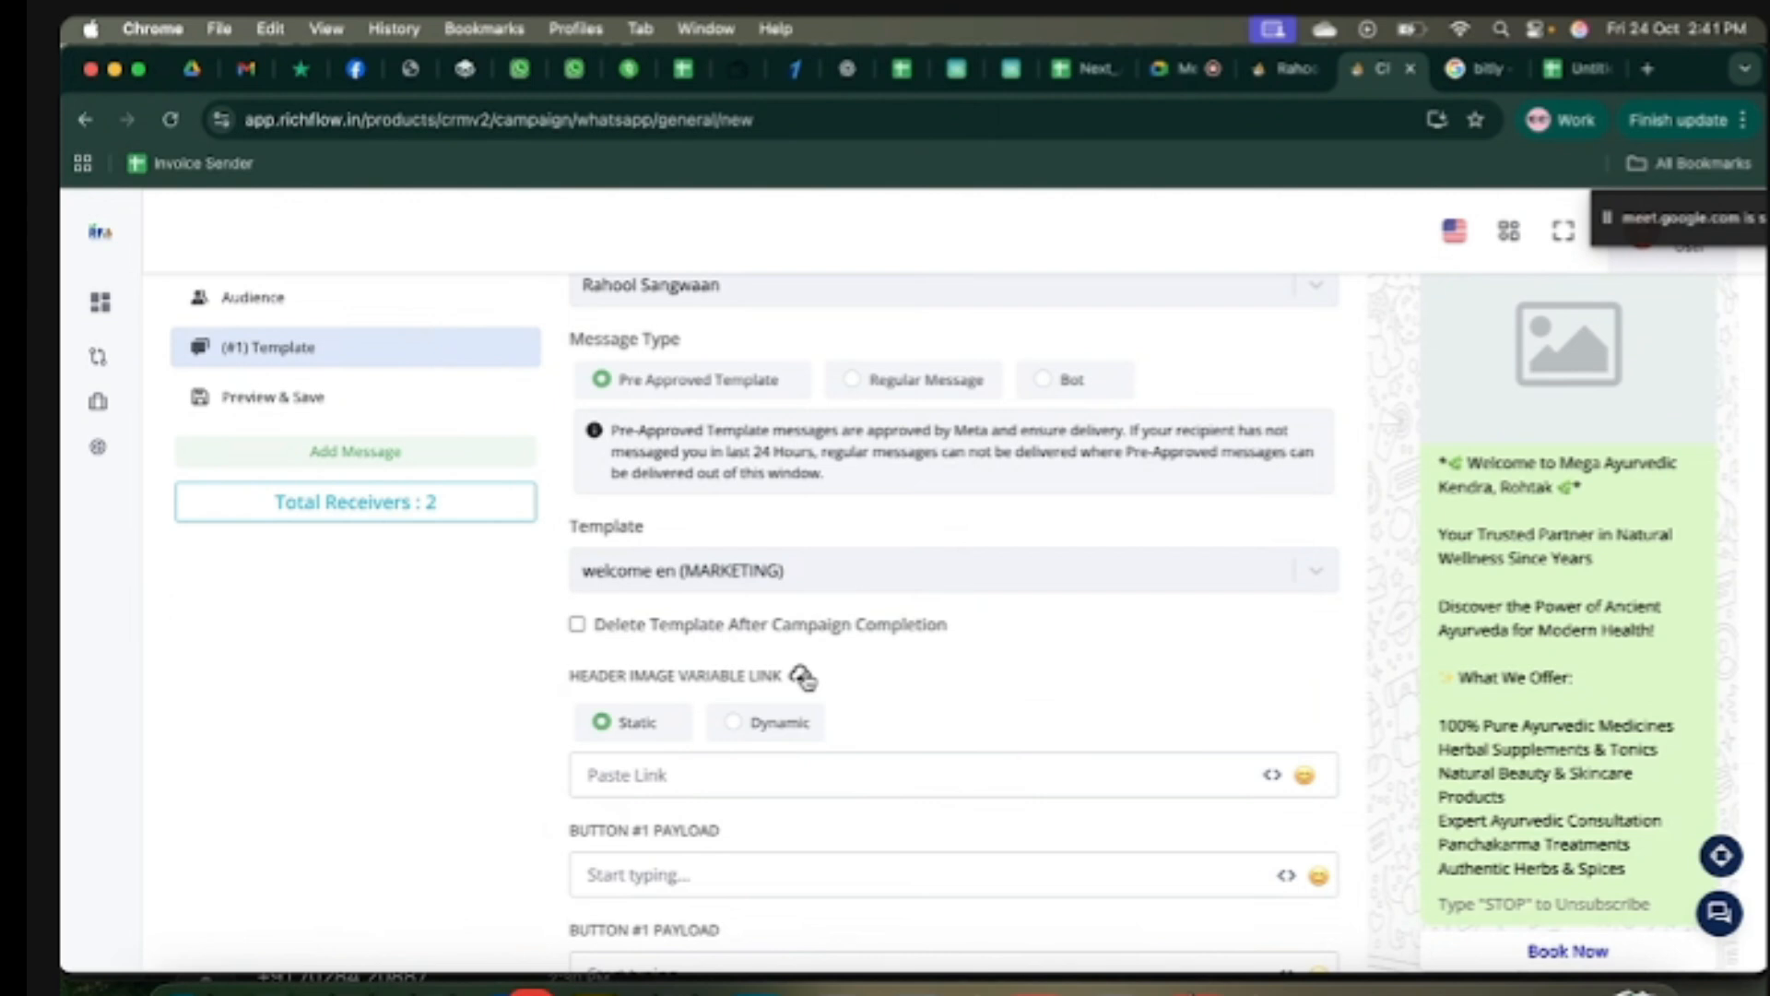
Step: Upload 500 kb image.jpg from Downloads as the header image
click(802, 679)
click(516, 724)
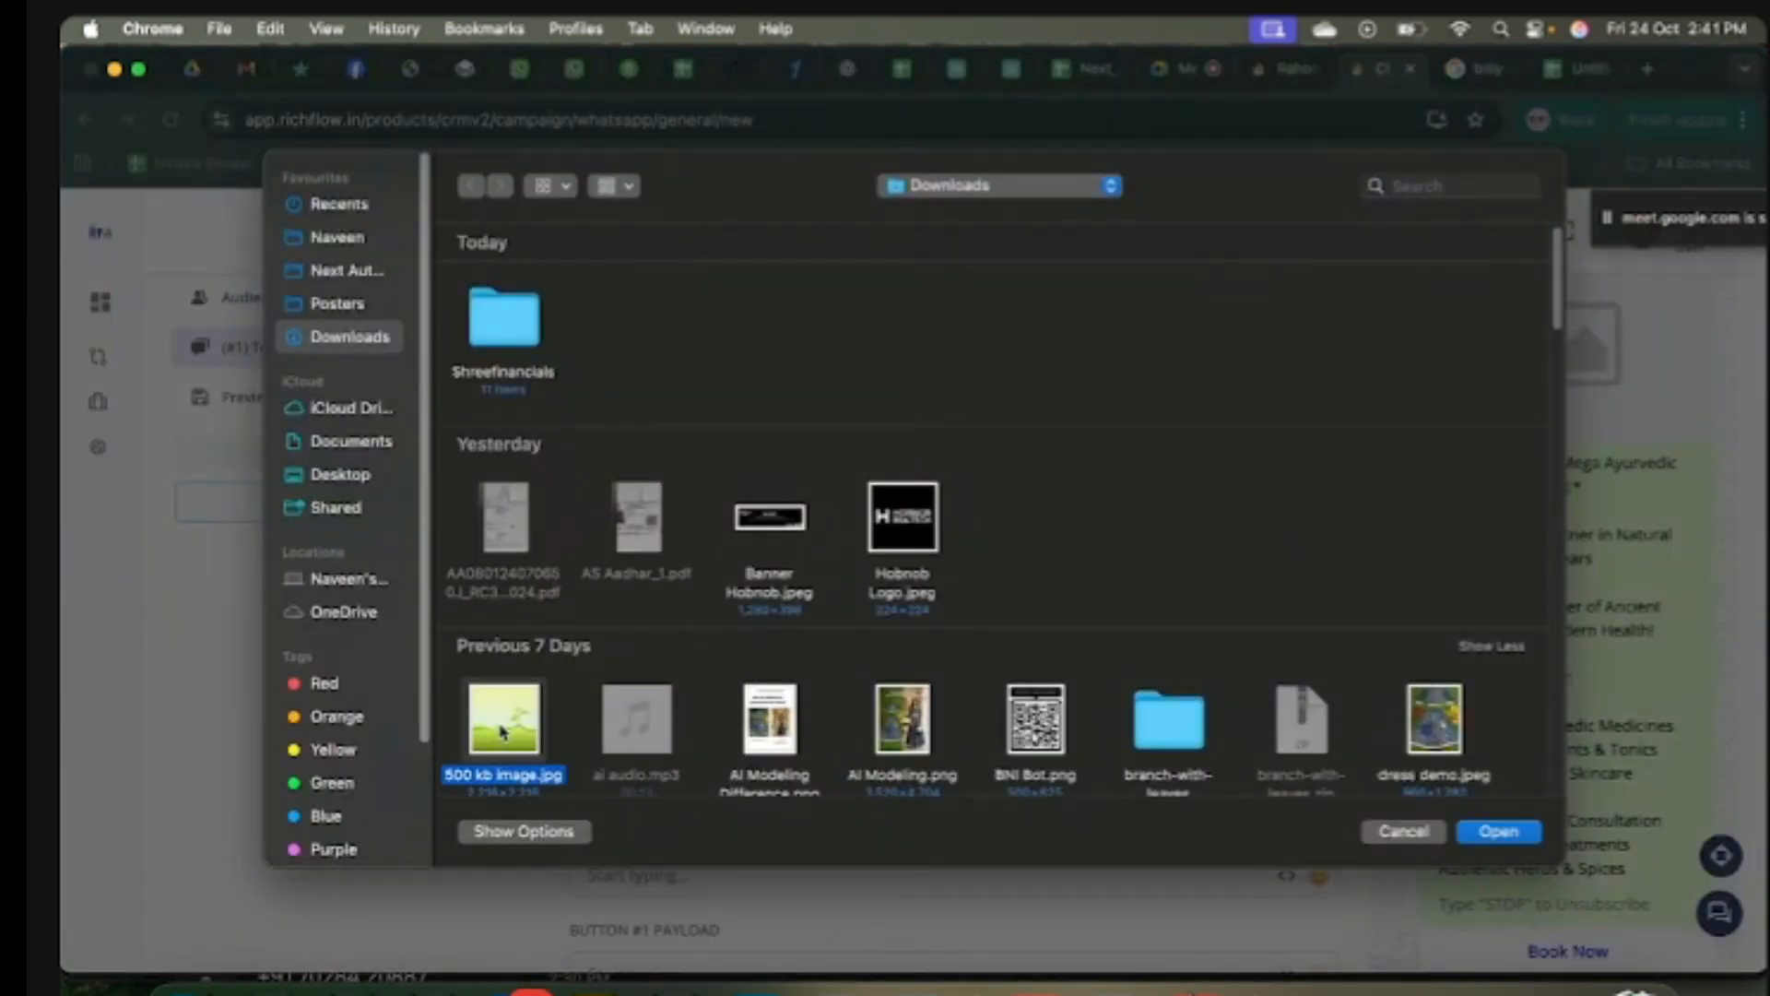
click(1519, 839)
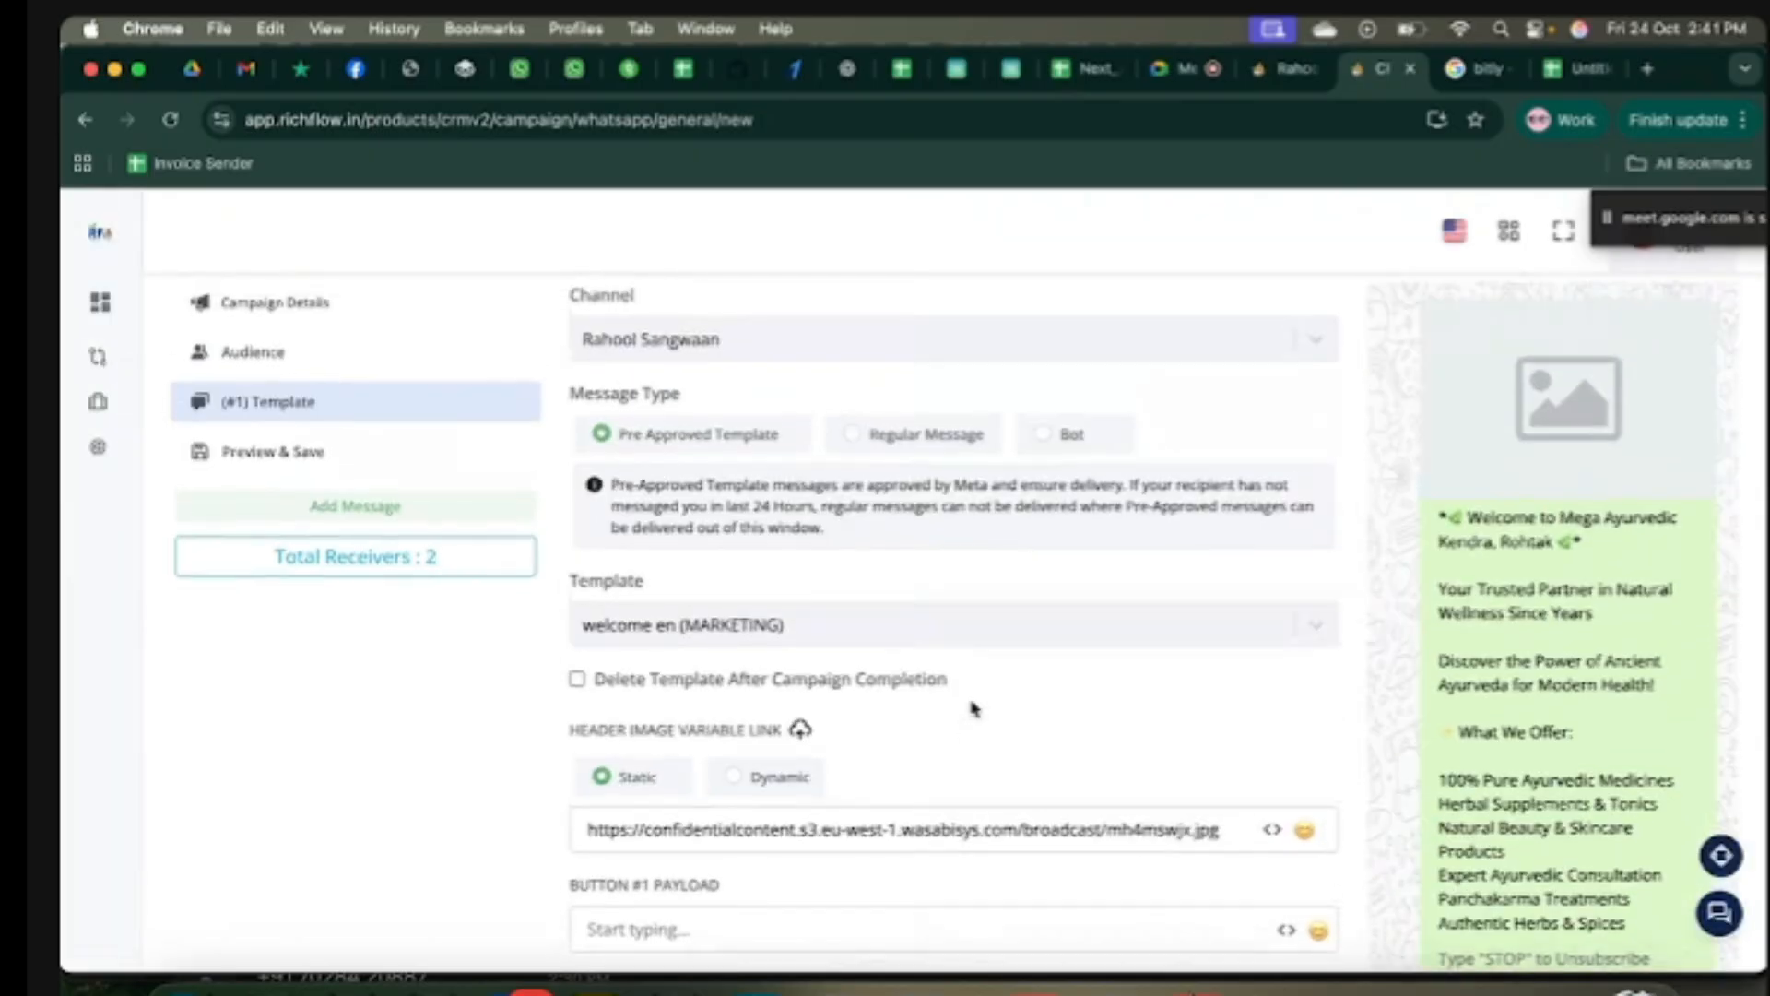
Step: Review the button payload fields and set Save Reply As to the Health Issue field
scroll(972, 708, up, 1)
scroll(970, 701, down, 5)
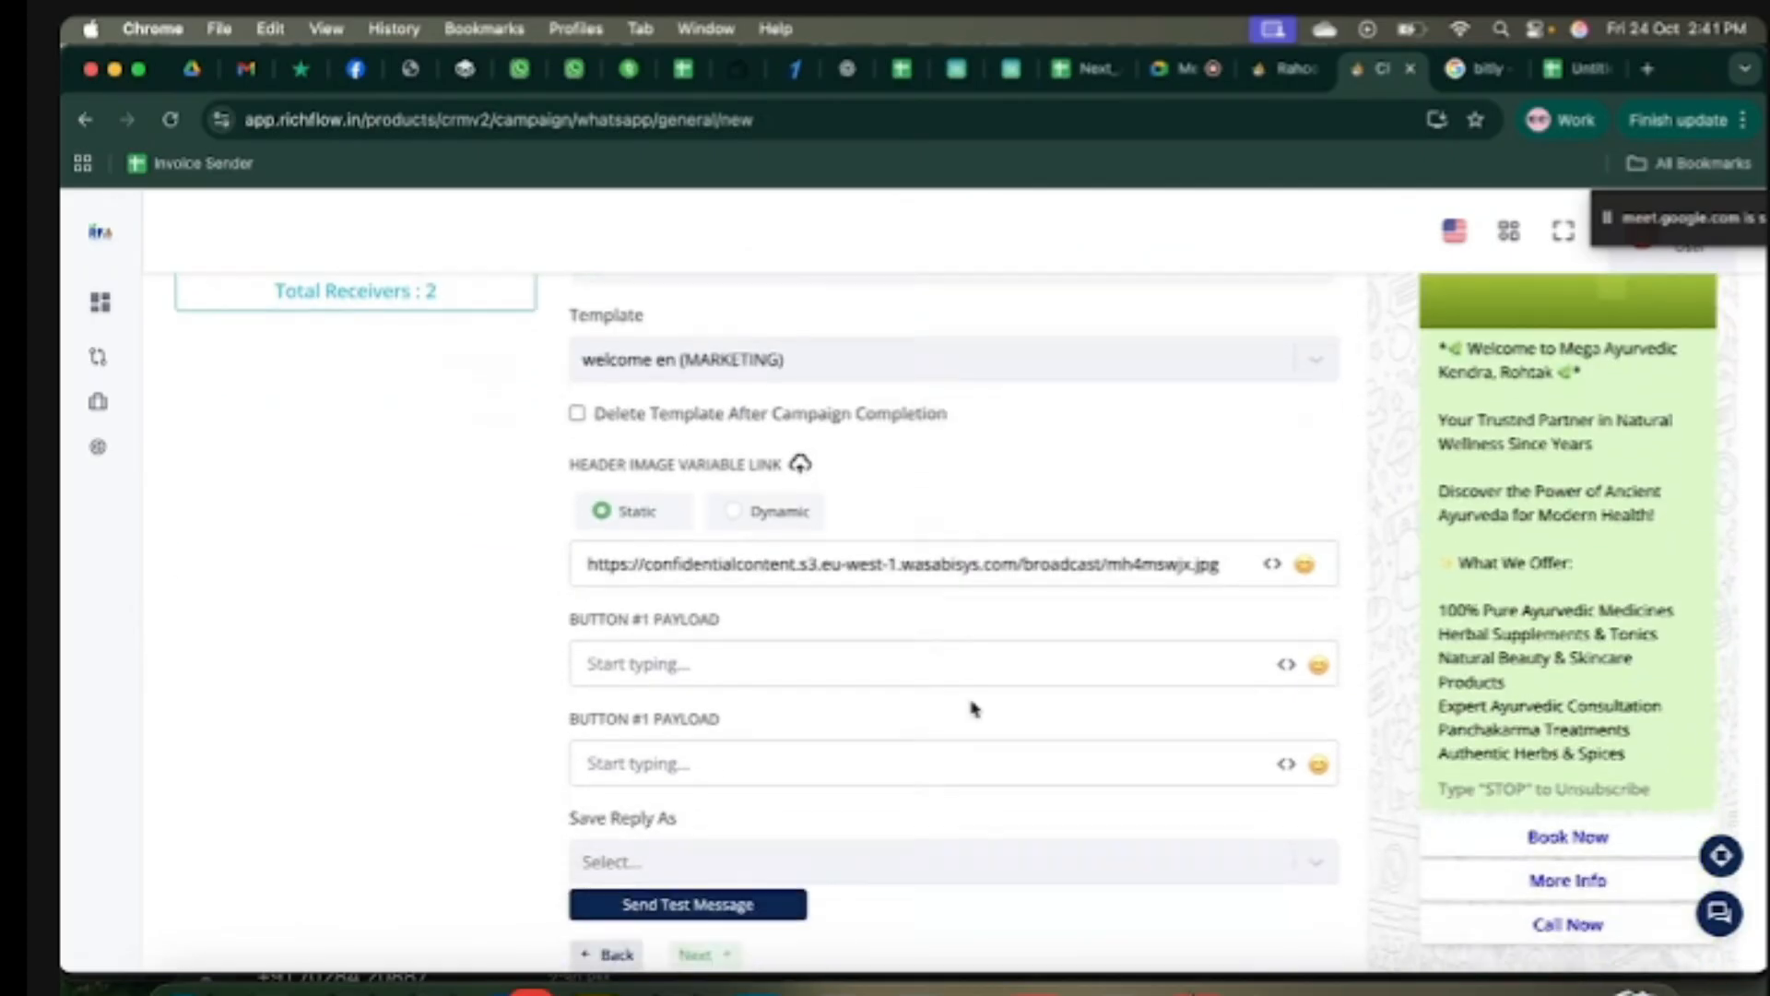
drag(567, 586, 723, 593)
drag(567, 688, 722, 697)
click(766, 696)
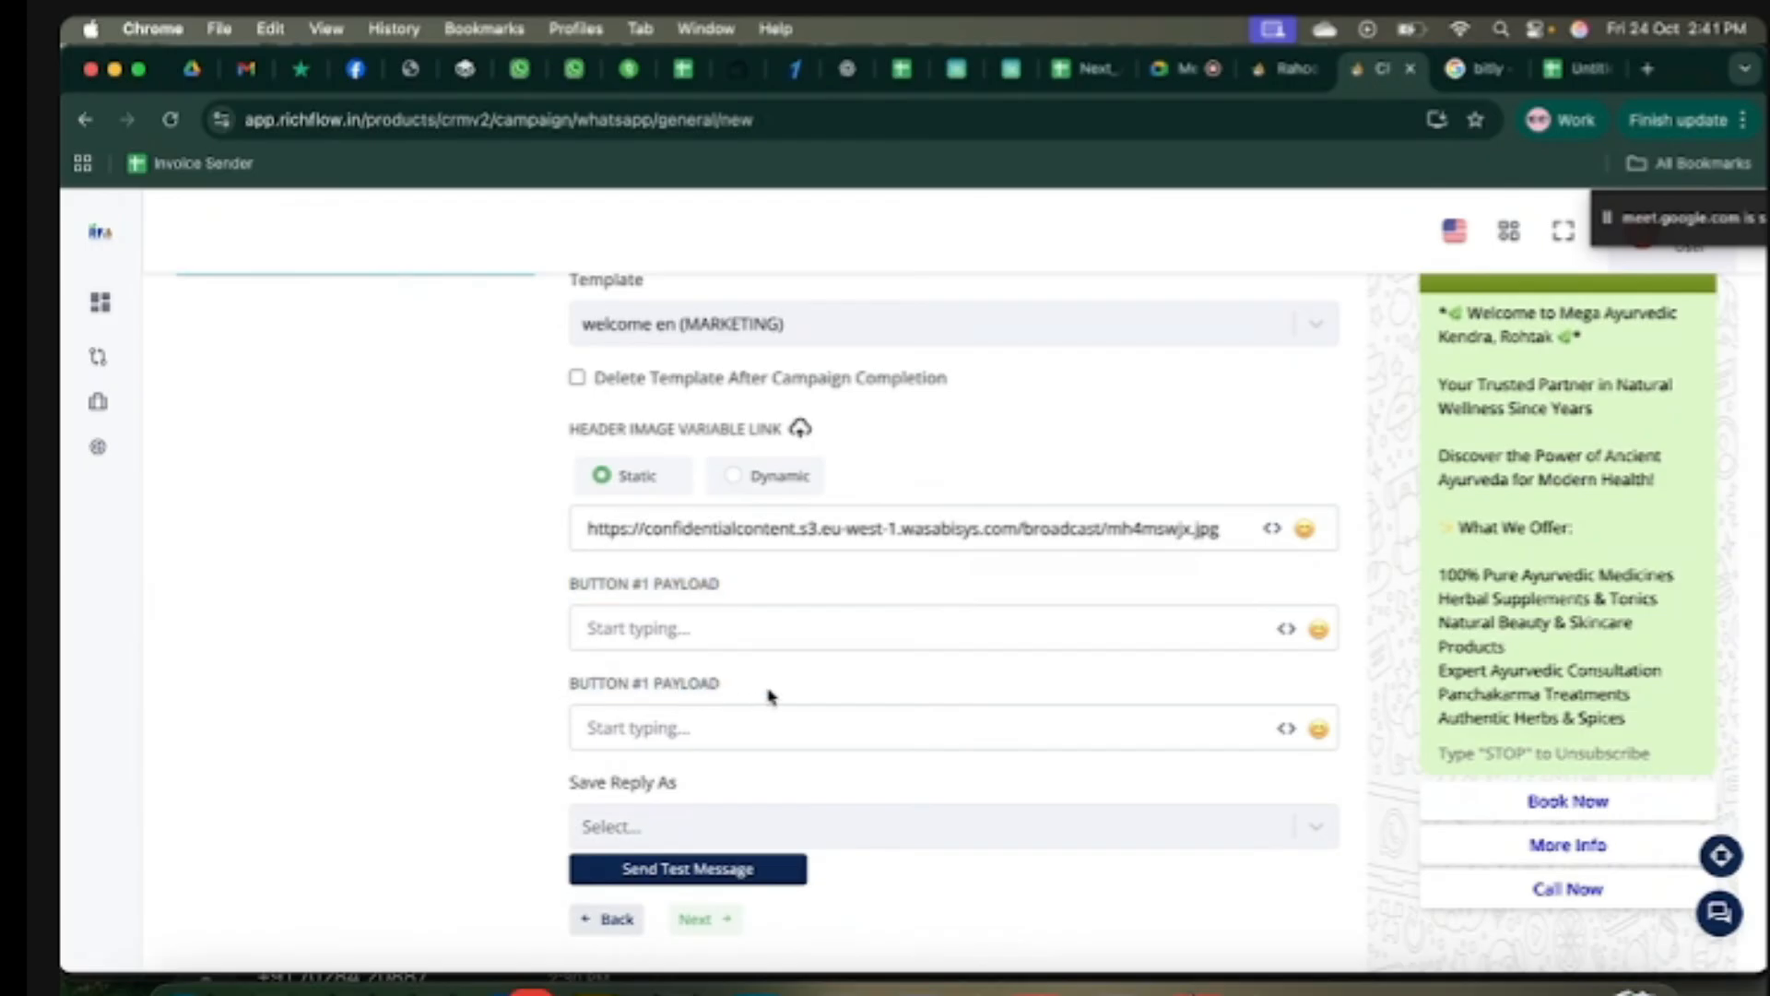
scroll(769, 696, down, 3)
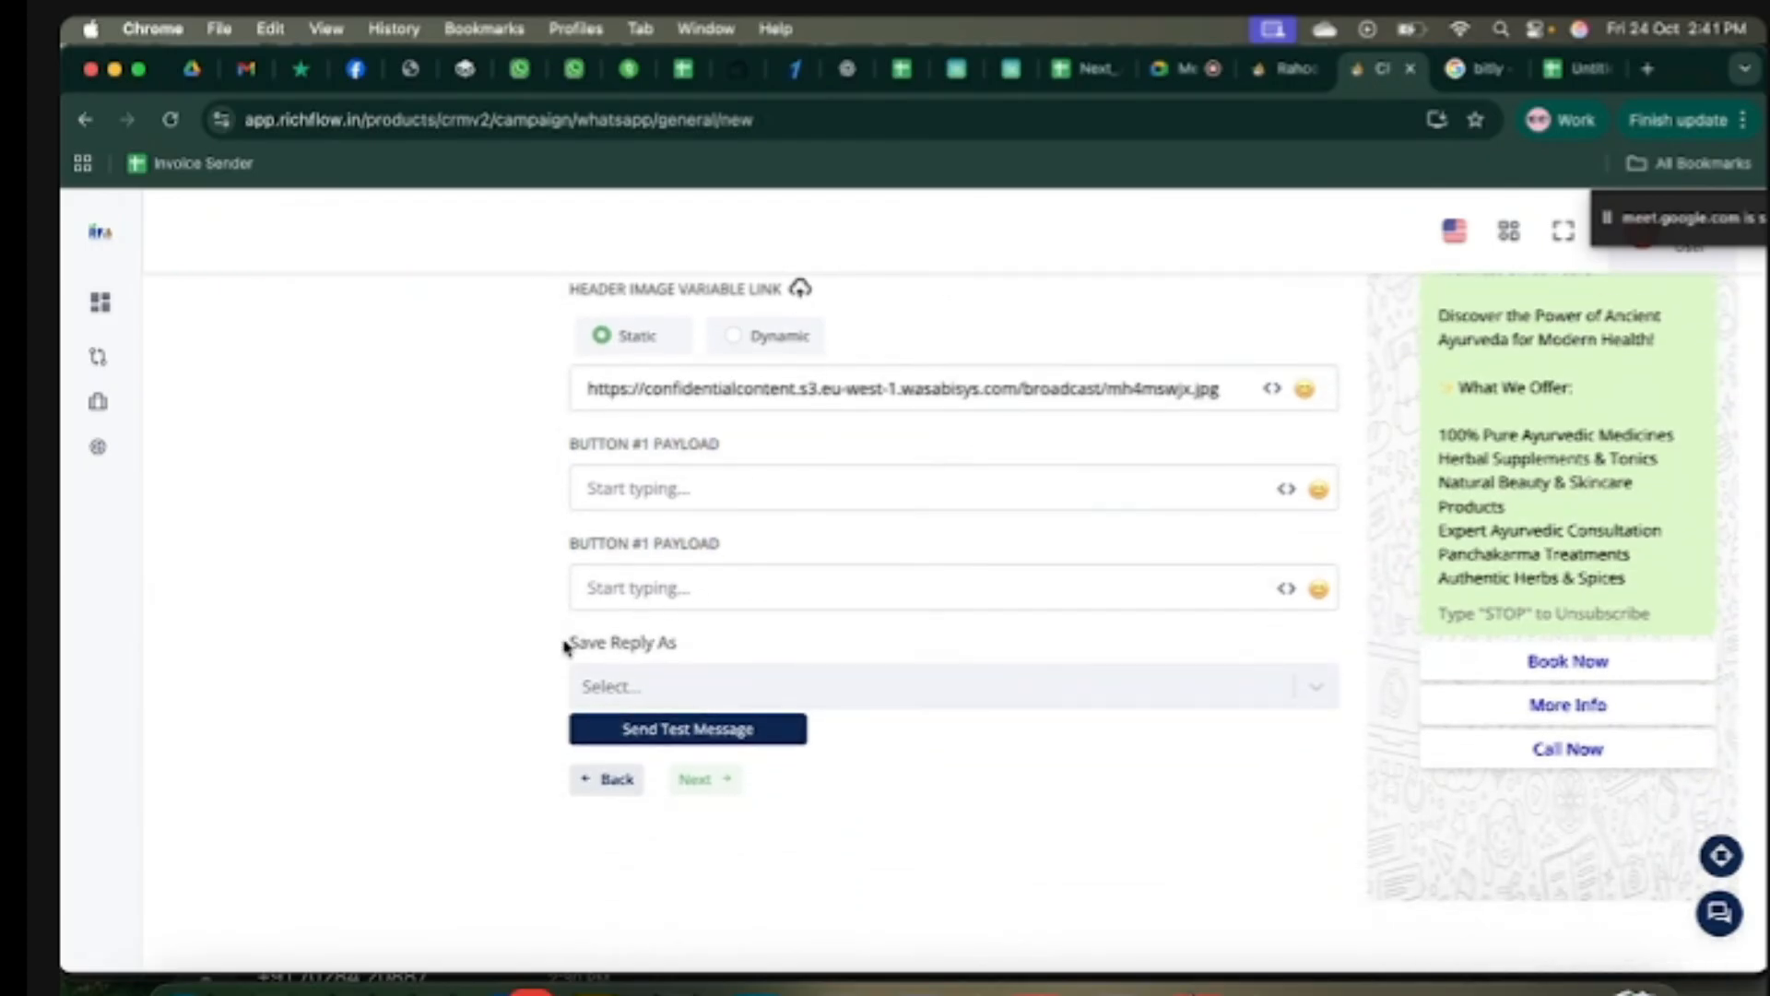
drag(565, 642, 692, 653)
click(827, 656)
click(985, 690)
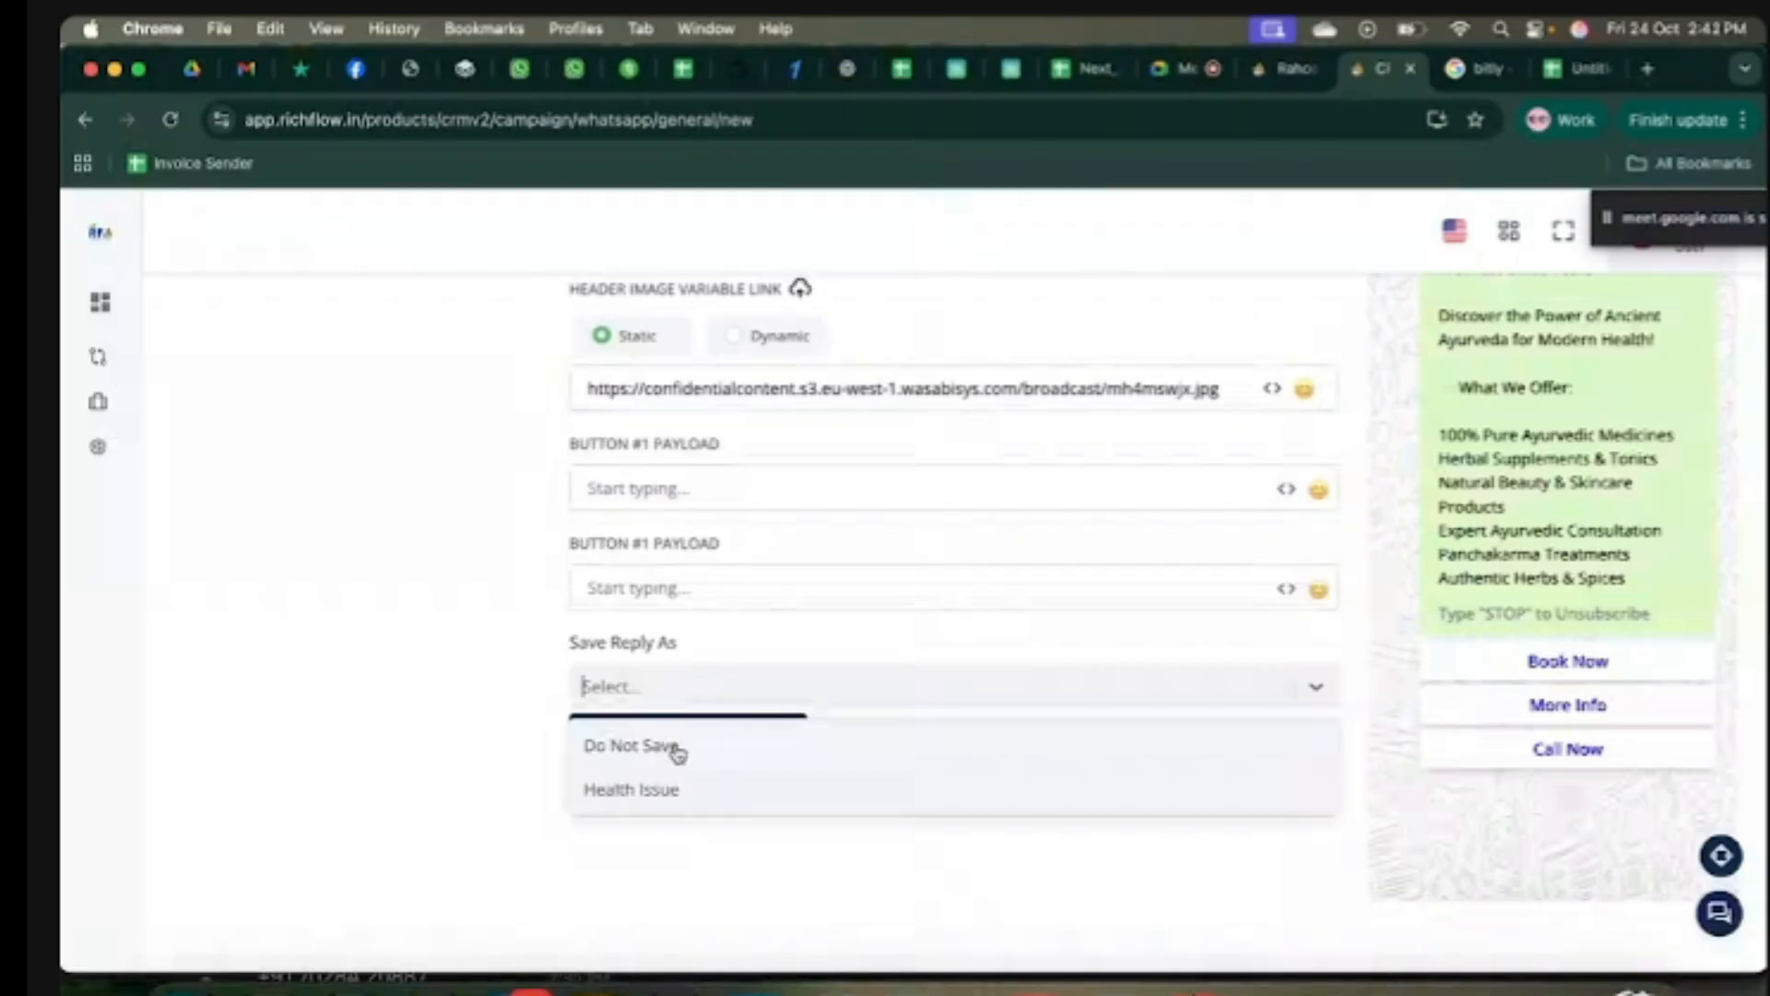
click(689, 799)
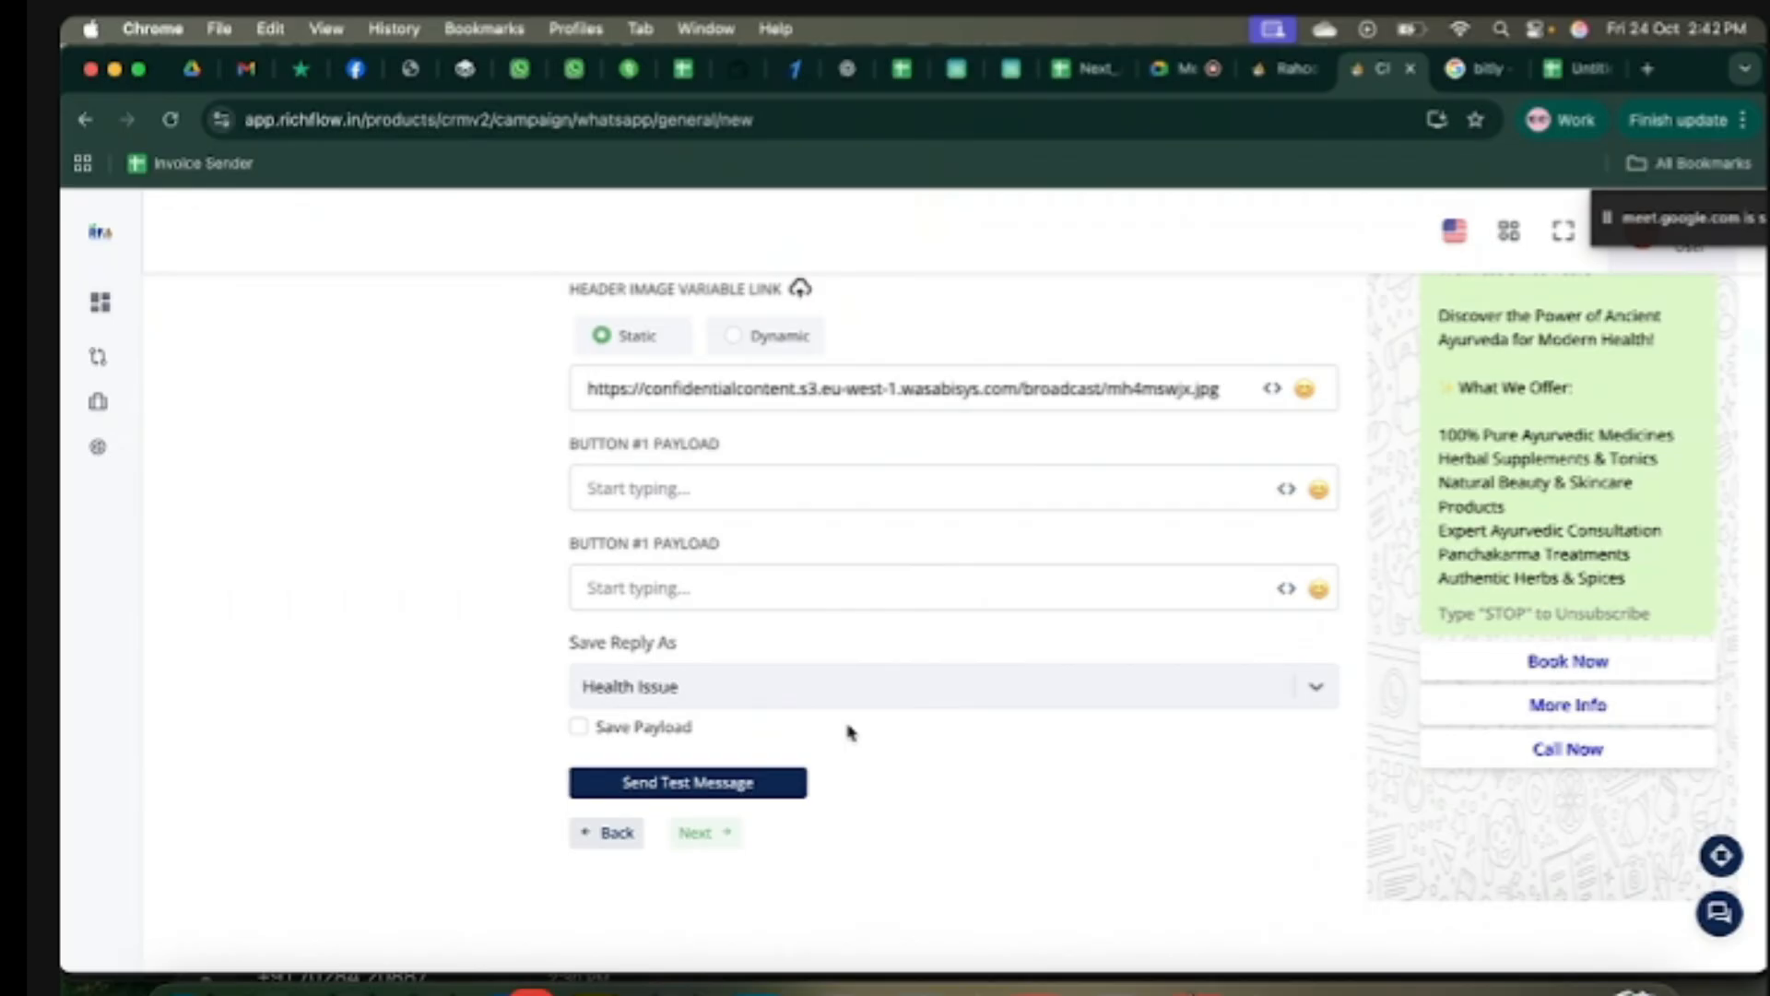
click(1294, 74)
click(172, 468)
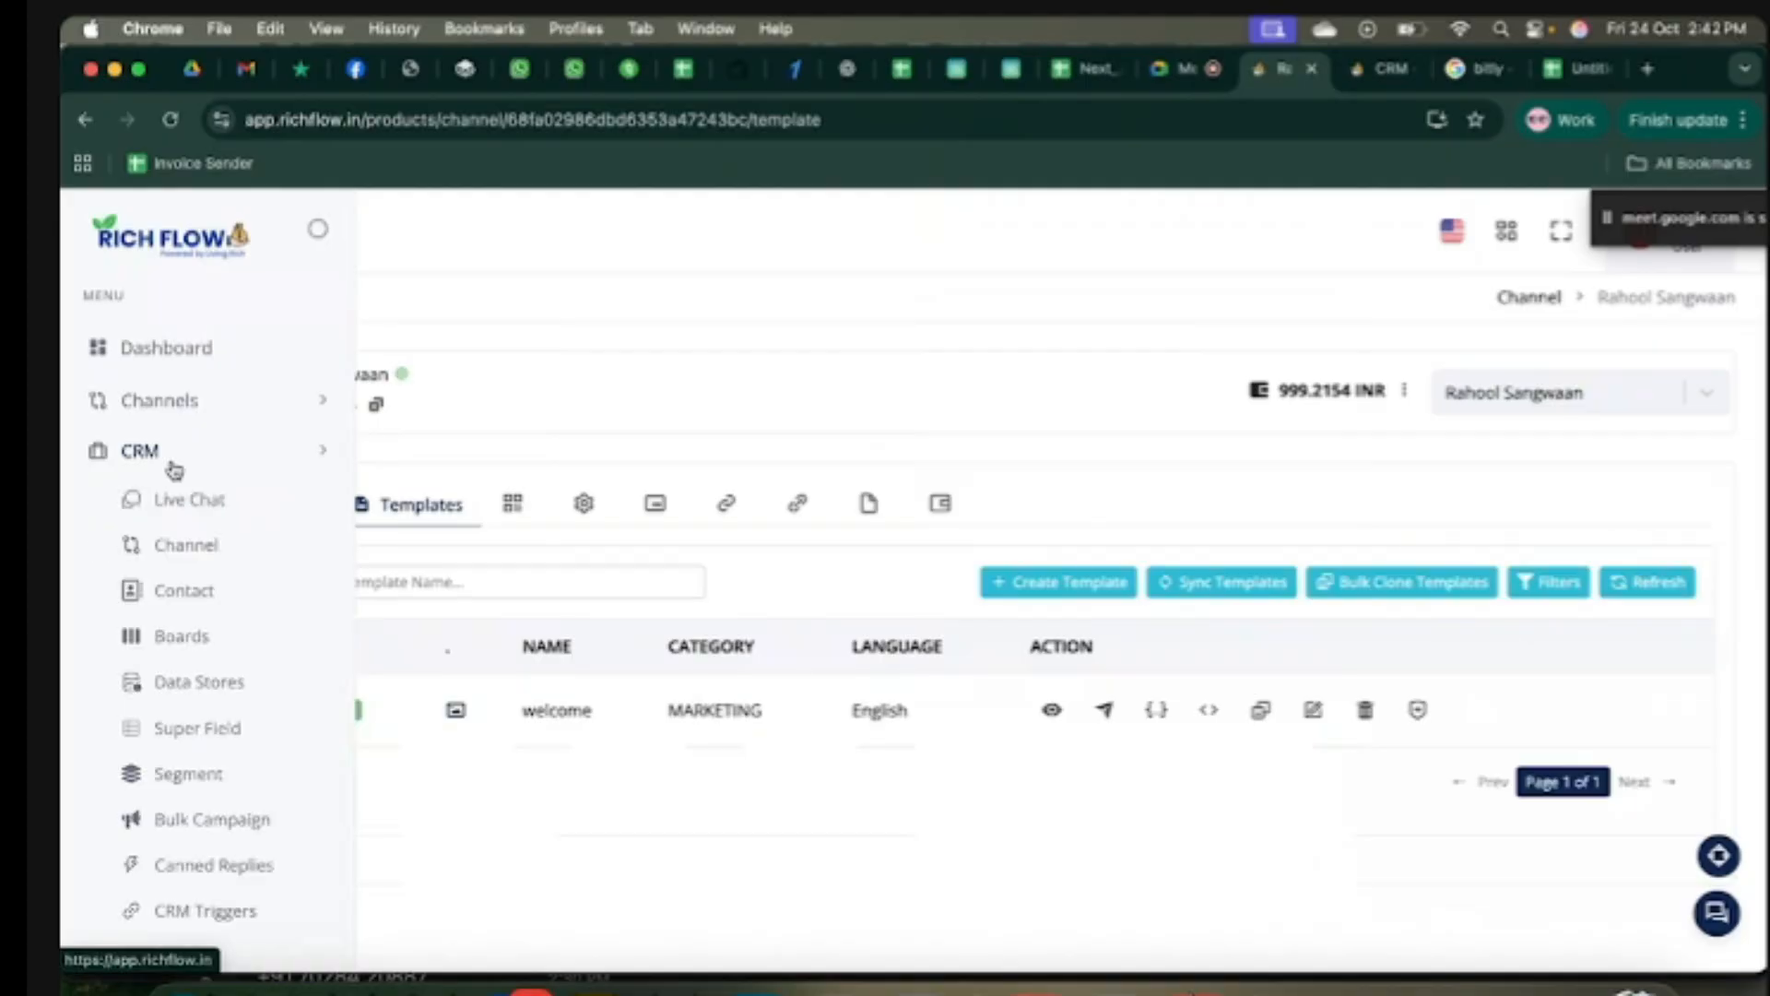
click(184, 593)
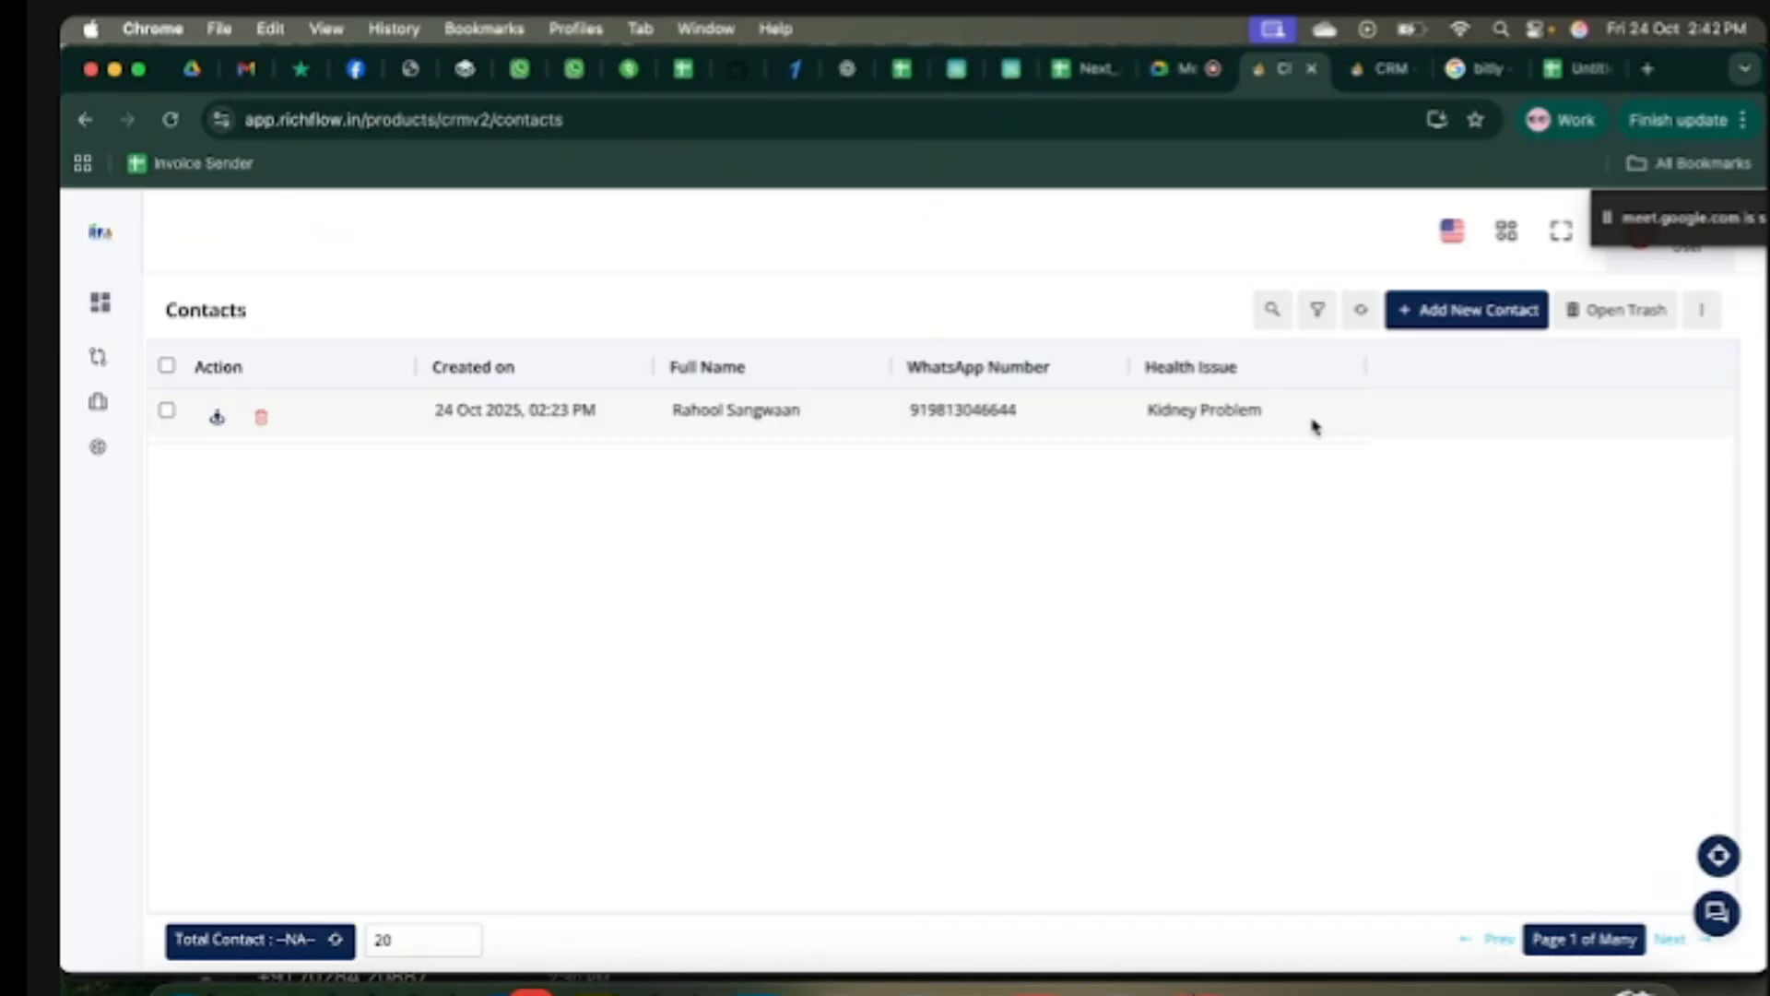
click(1374, 74)
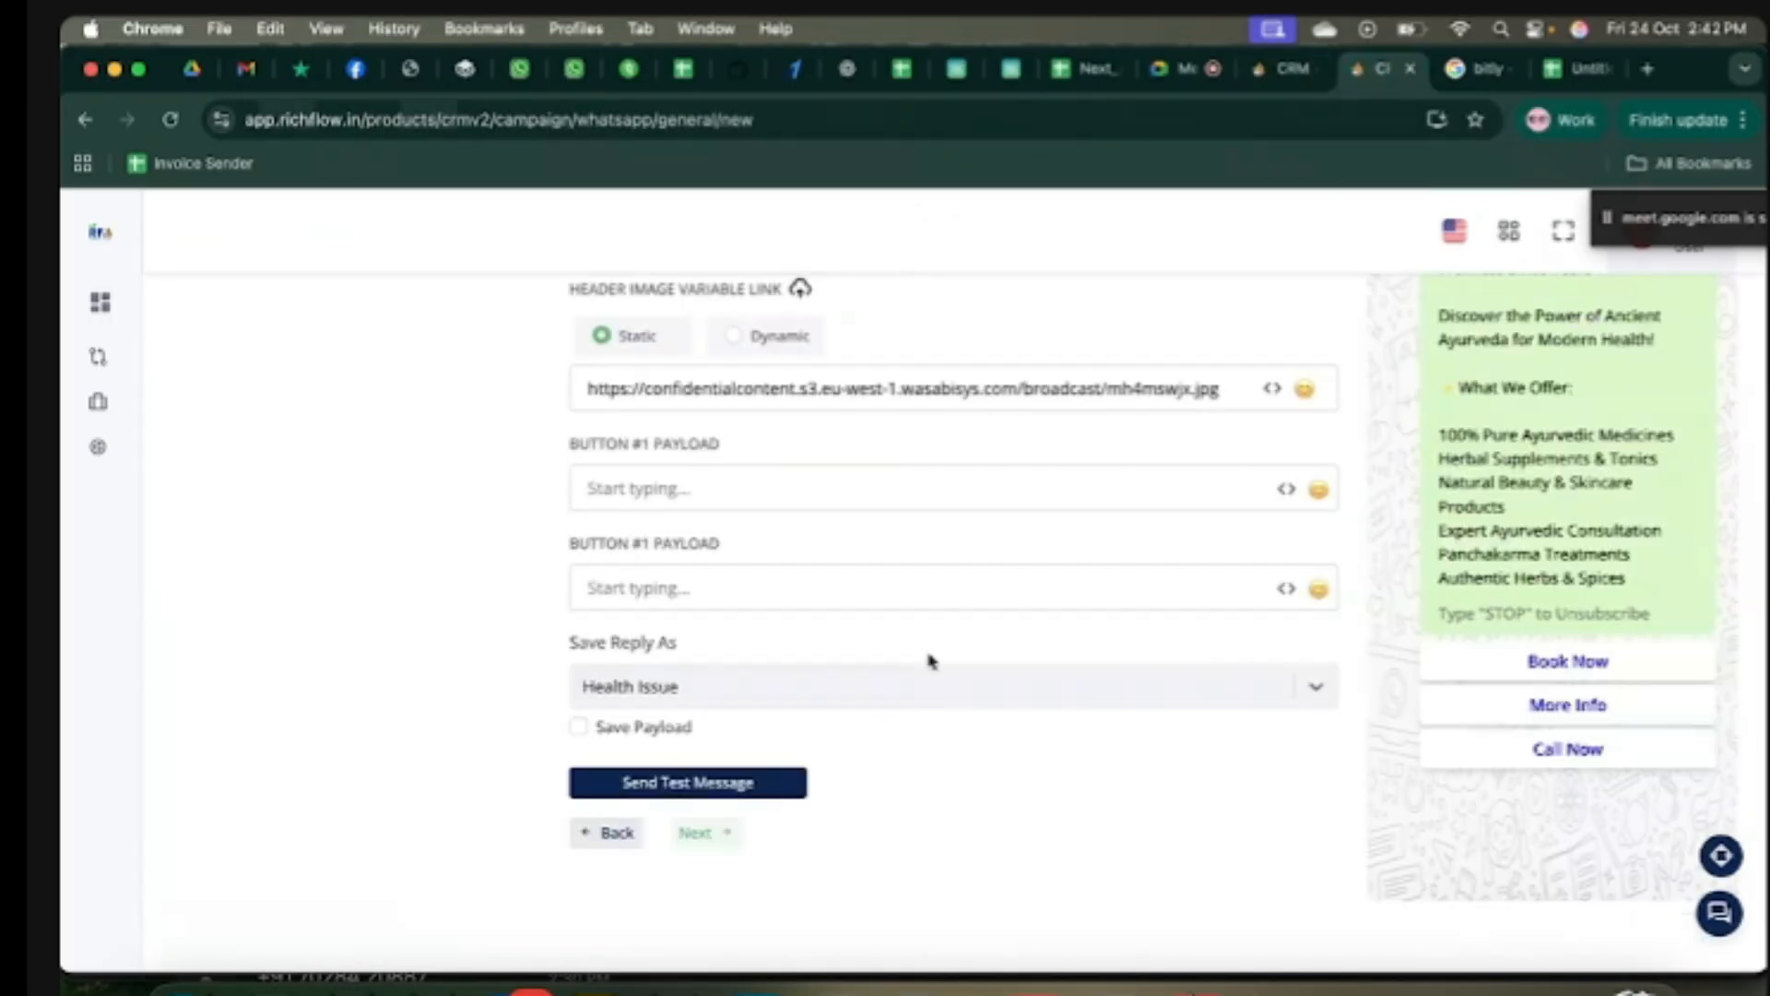
scroll(804, 749, down, 1)
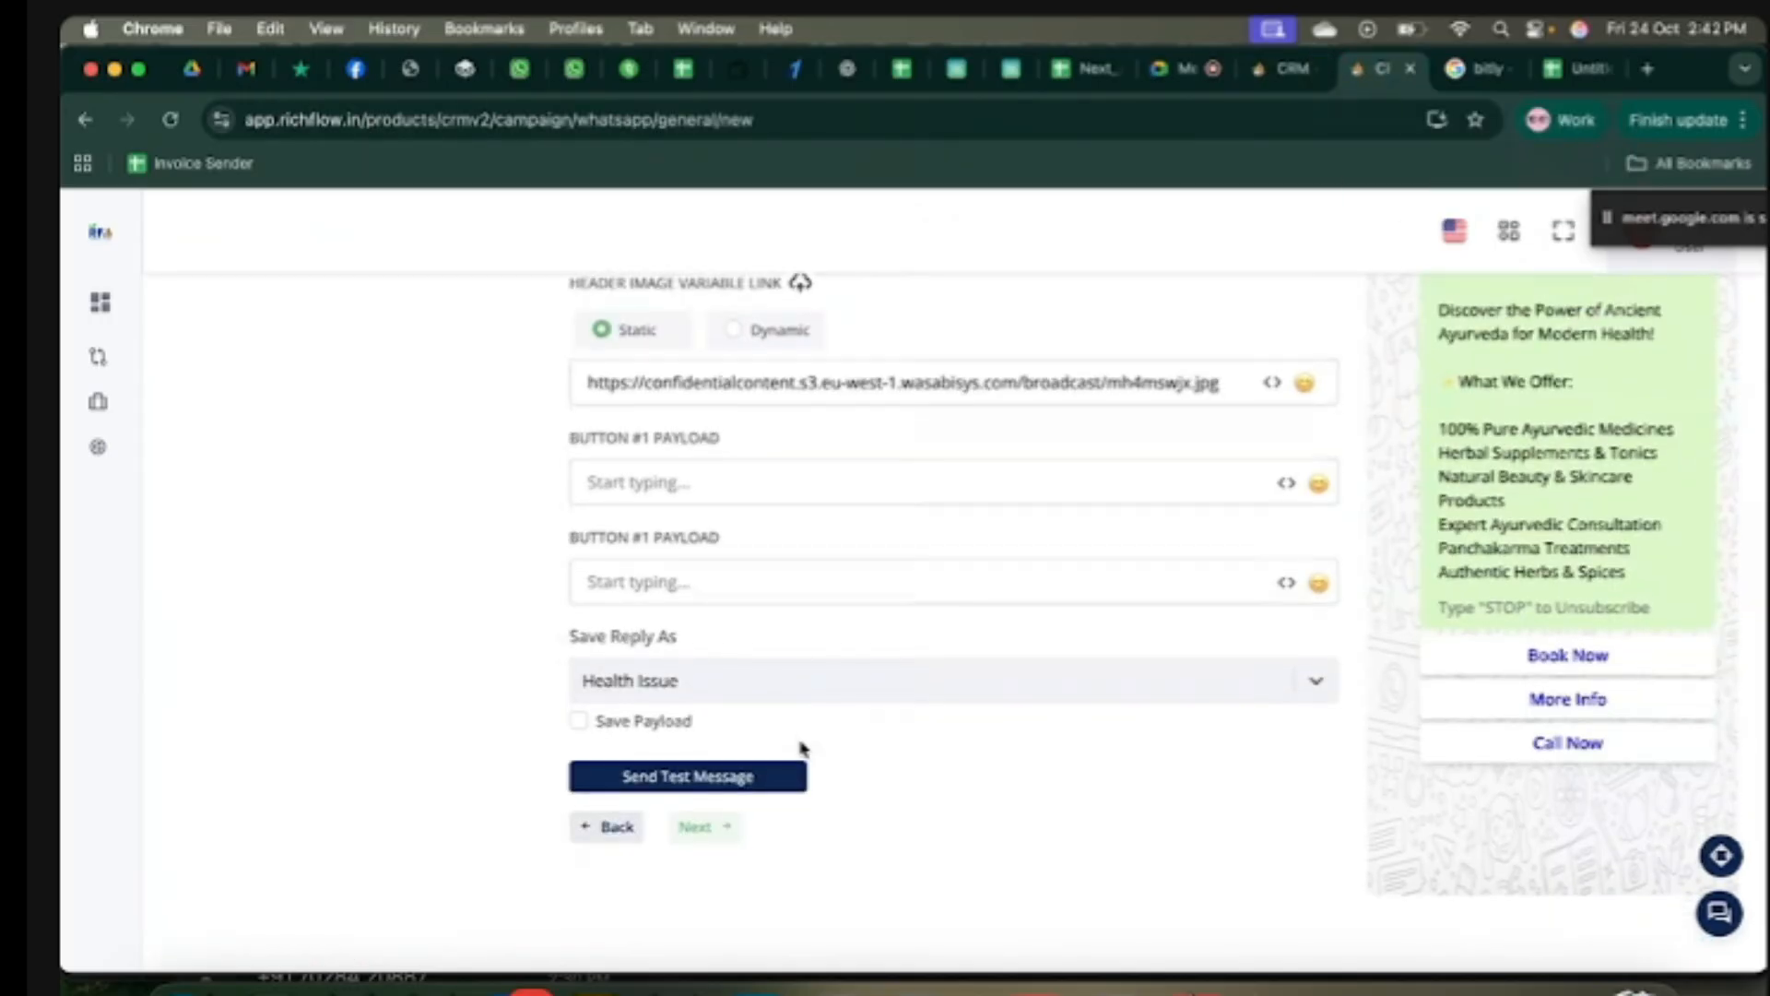
Step: Save the test campaign with its payload, triggered immediately for 2 receivers
click(579, 723)
click(694, 837)
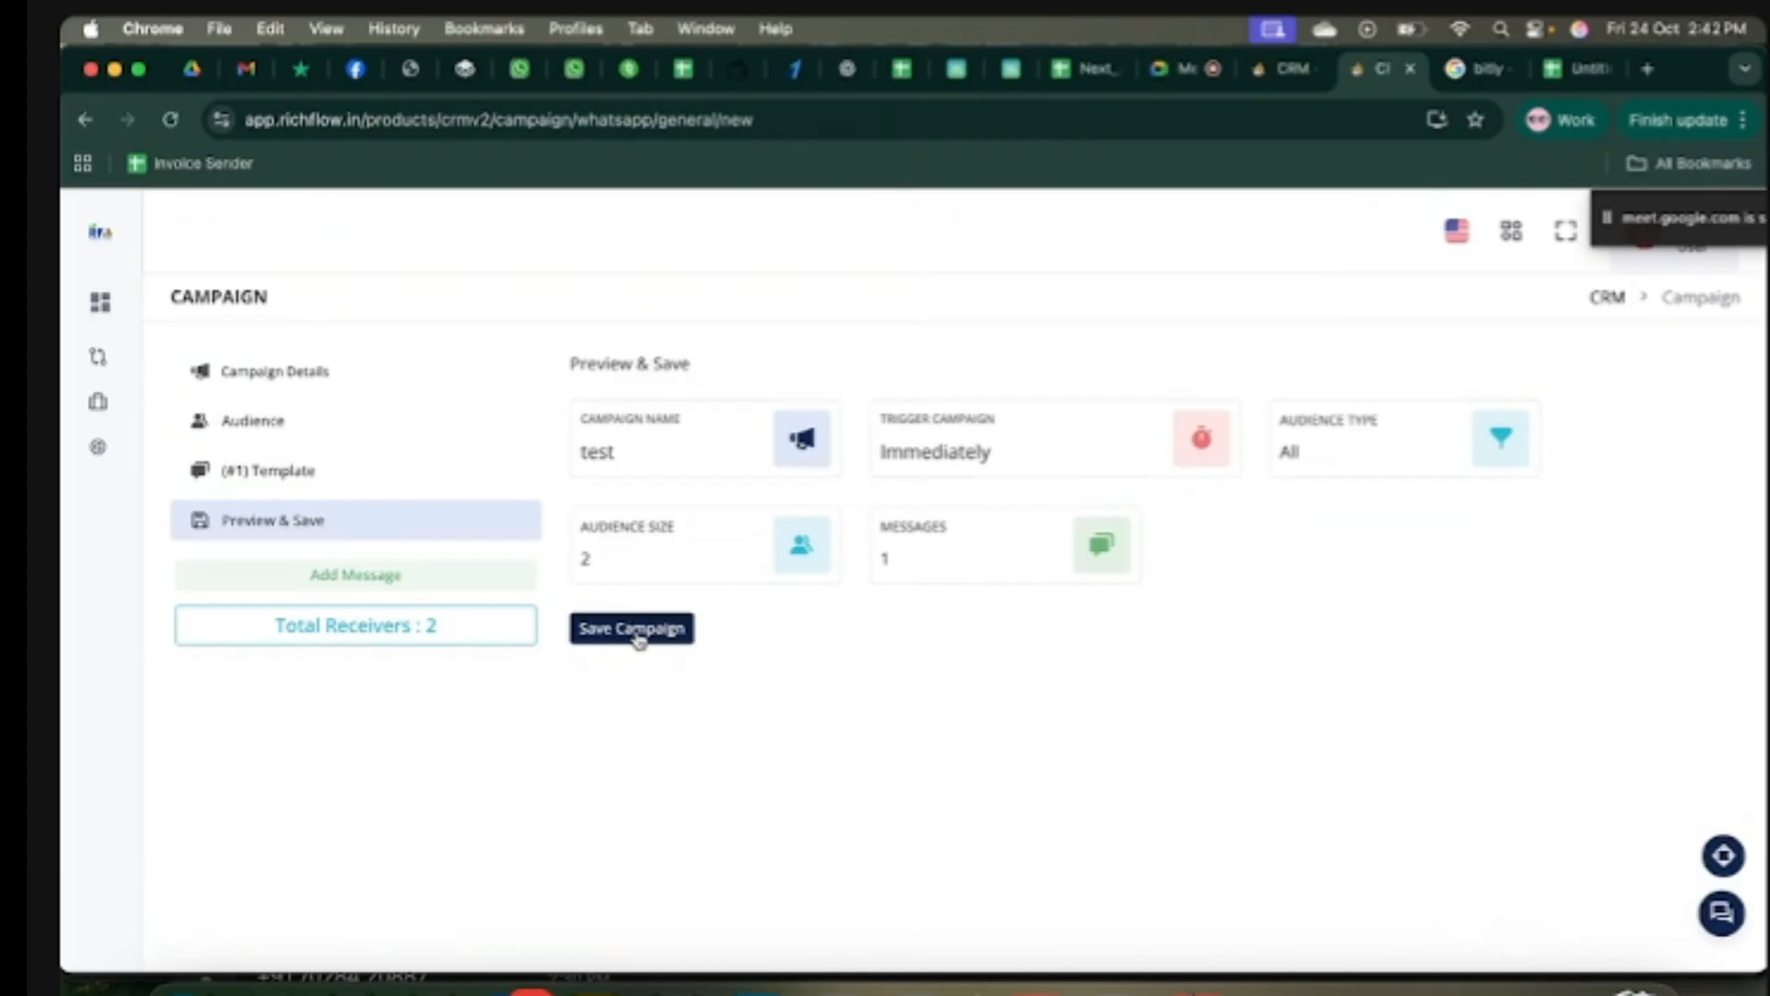
click(639, 638)
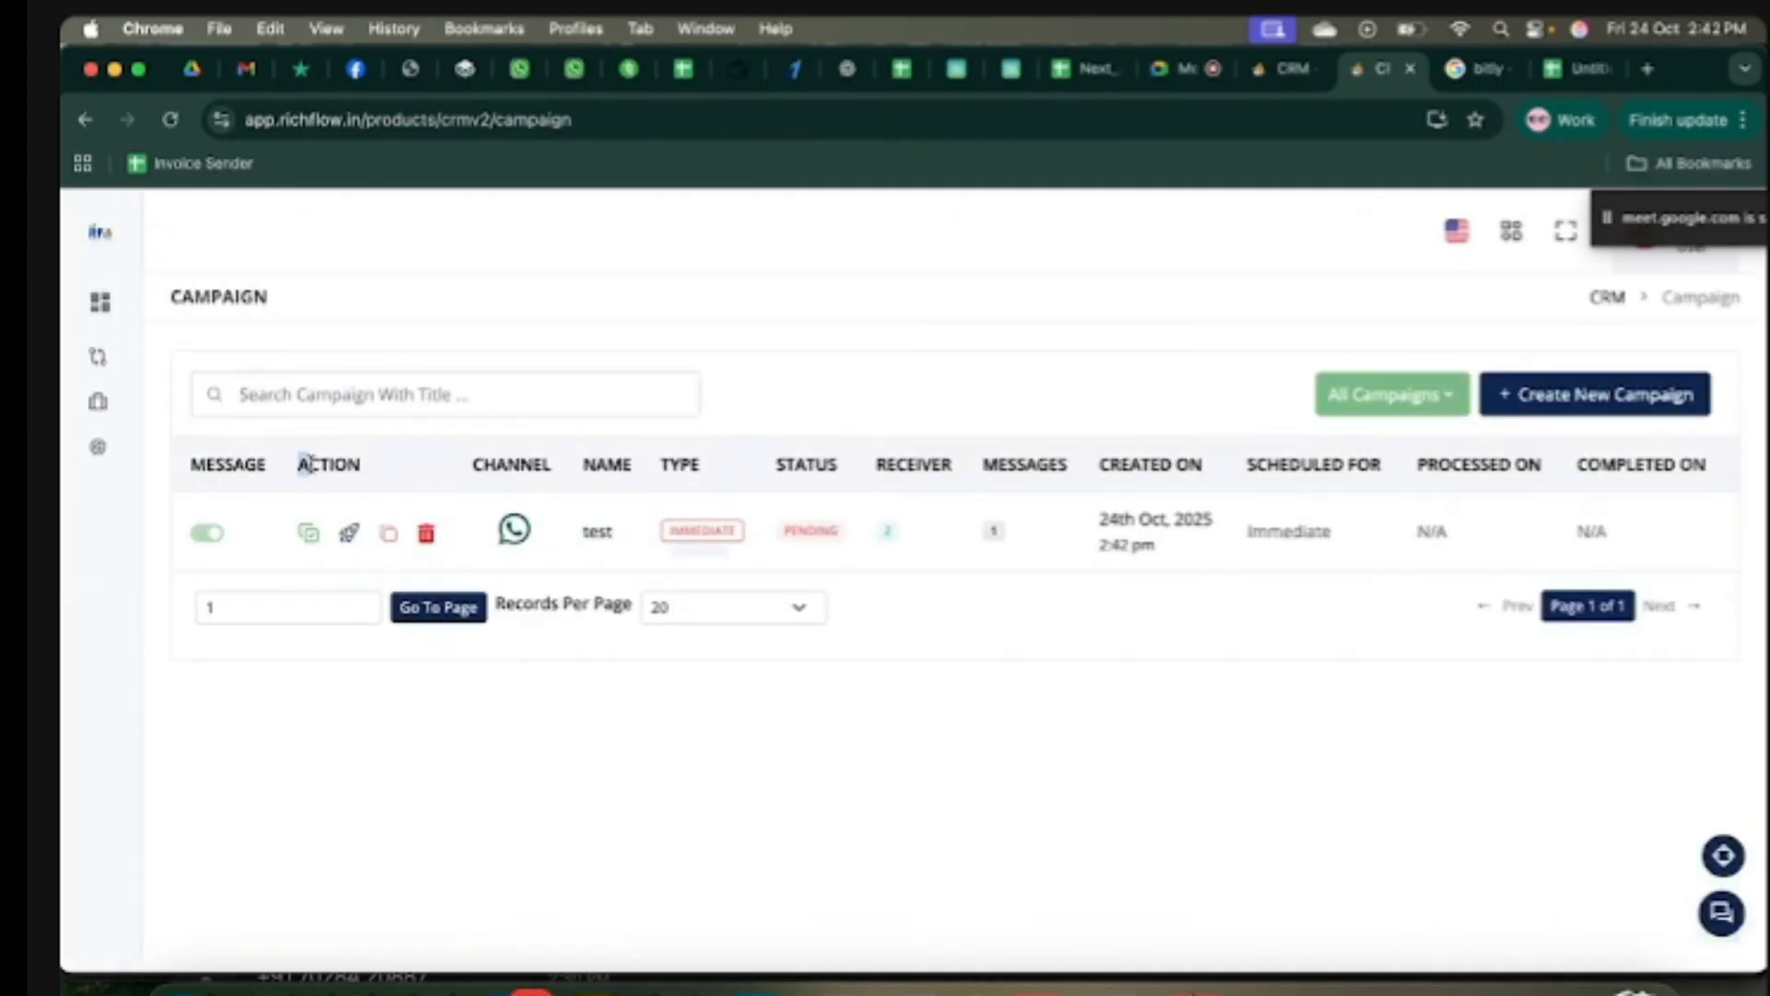
Step: Trigger the test campaign to send now and dismiss the success confirmation
drag(303, 464, 360, 466)
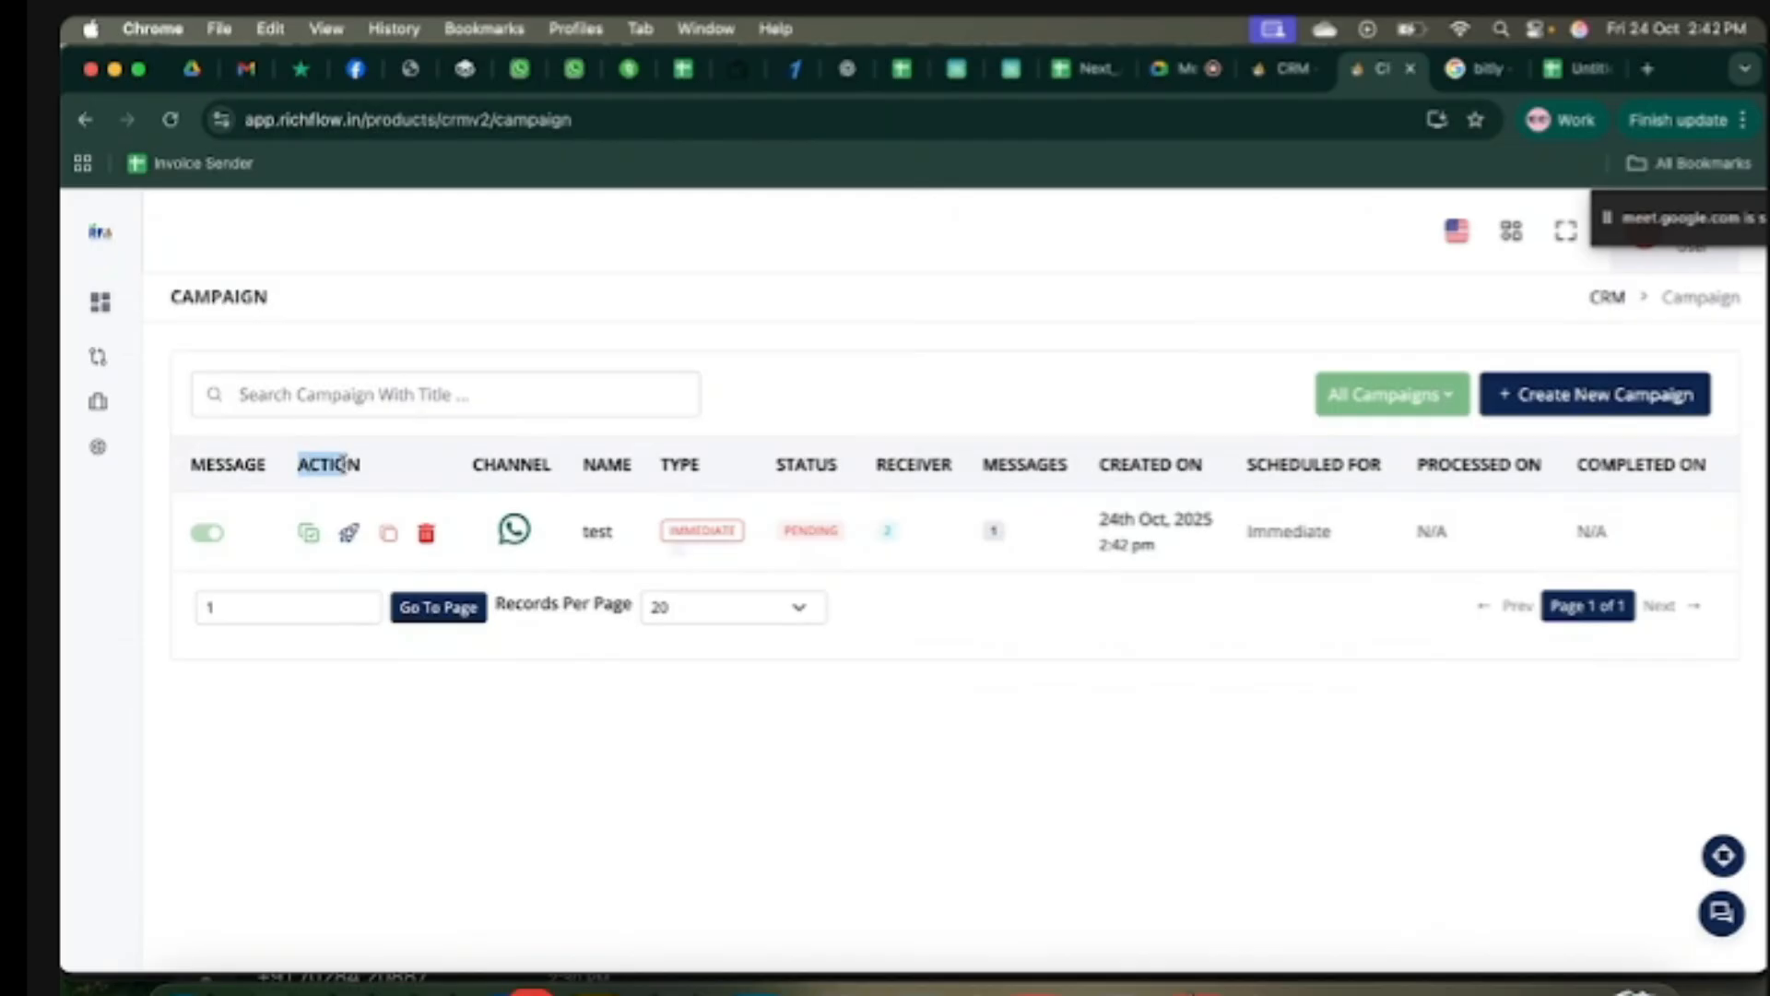
click(350, 537)
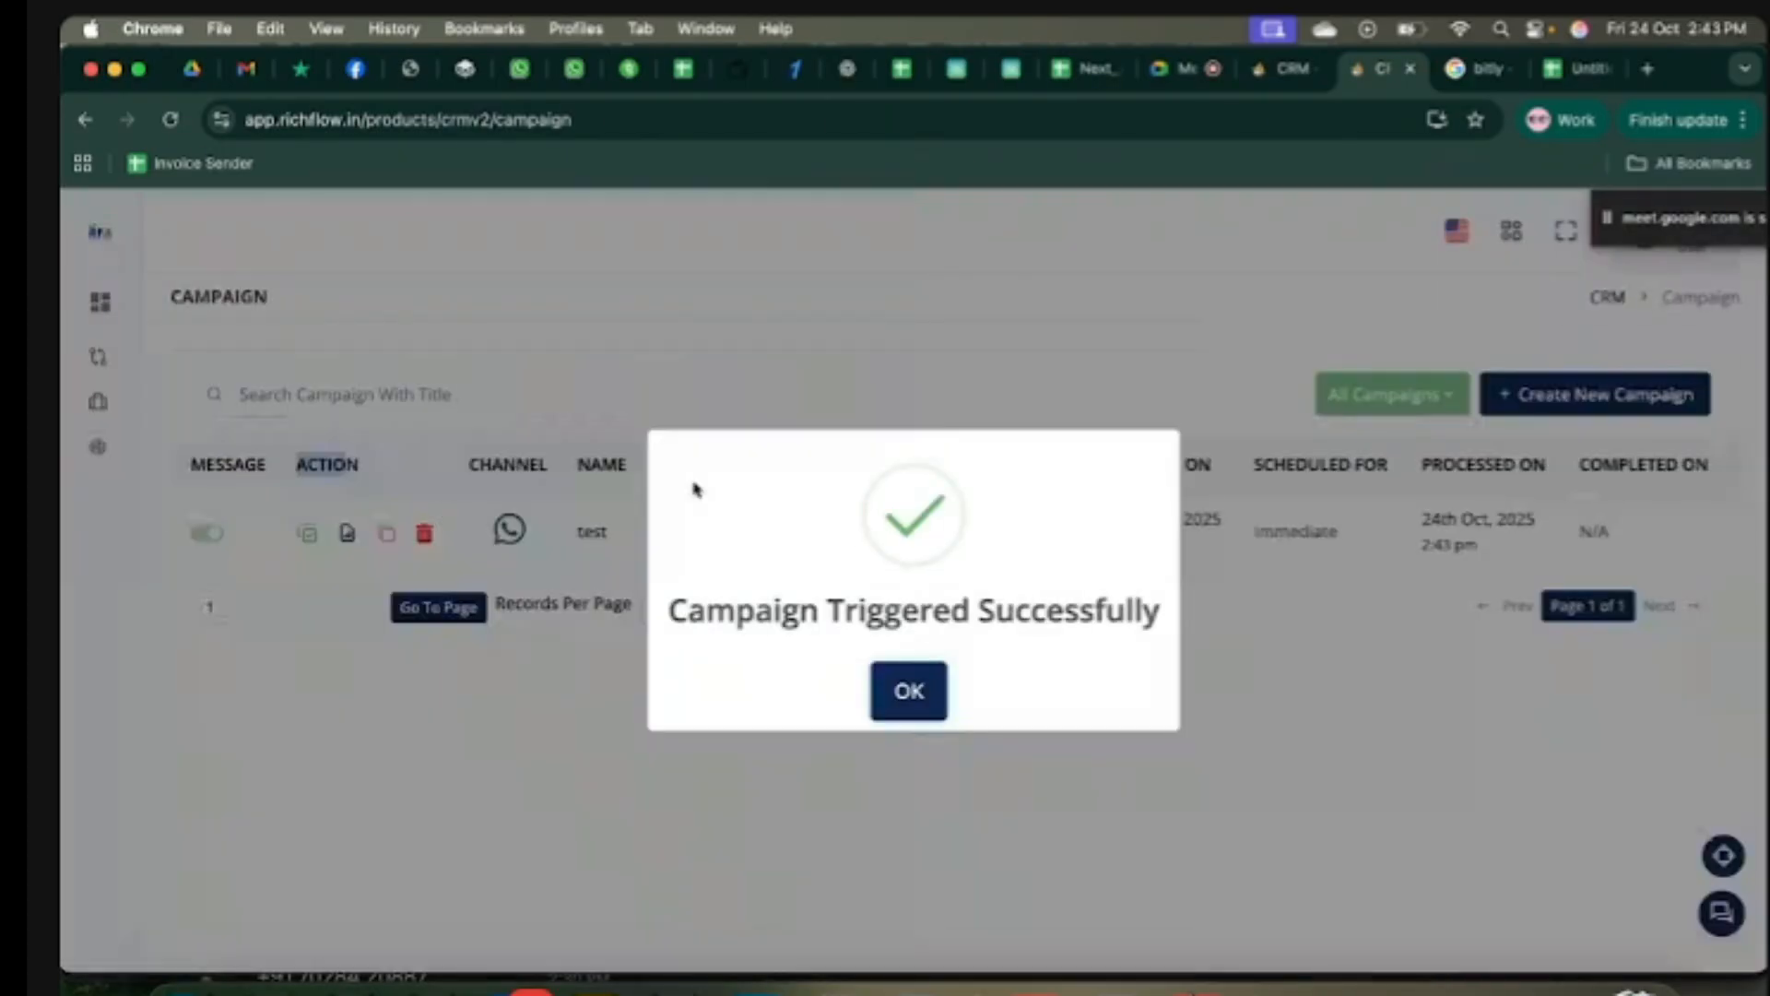
click(904, 688)
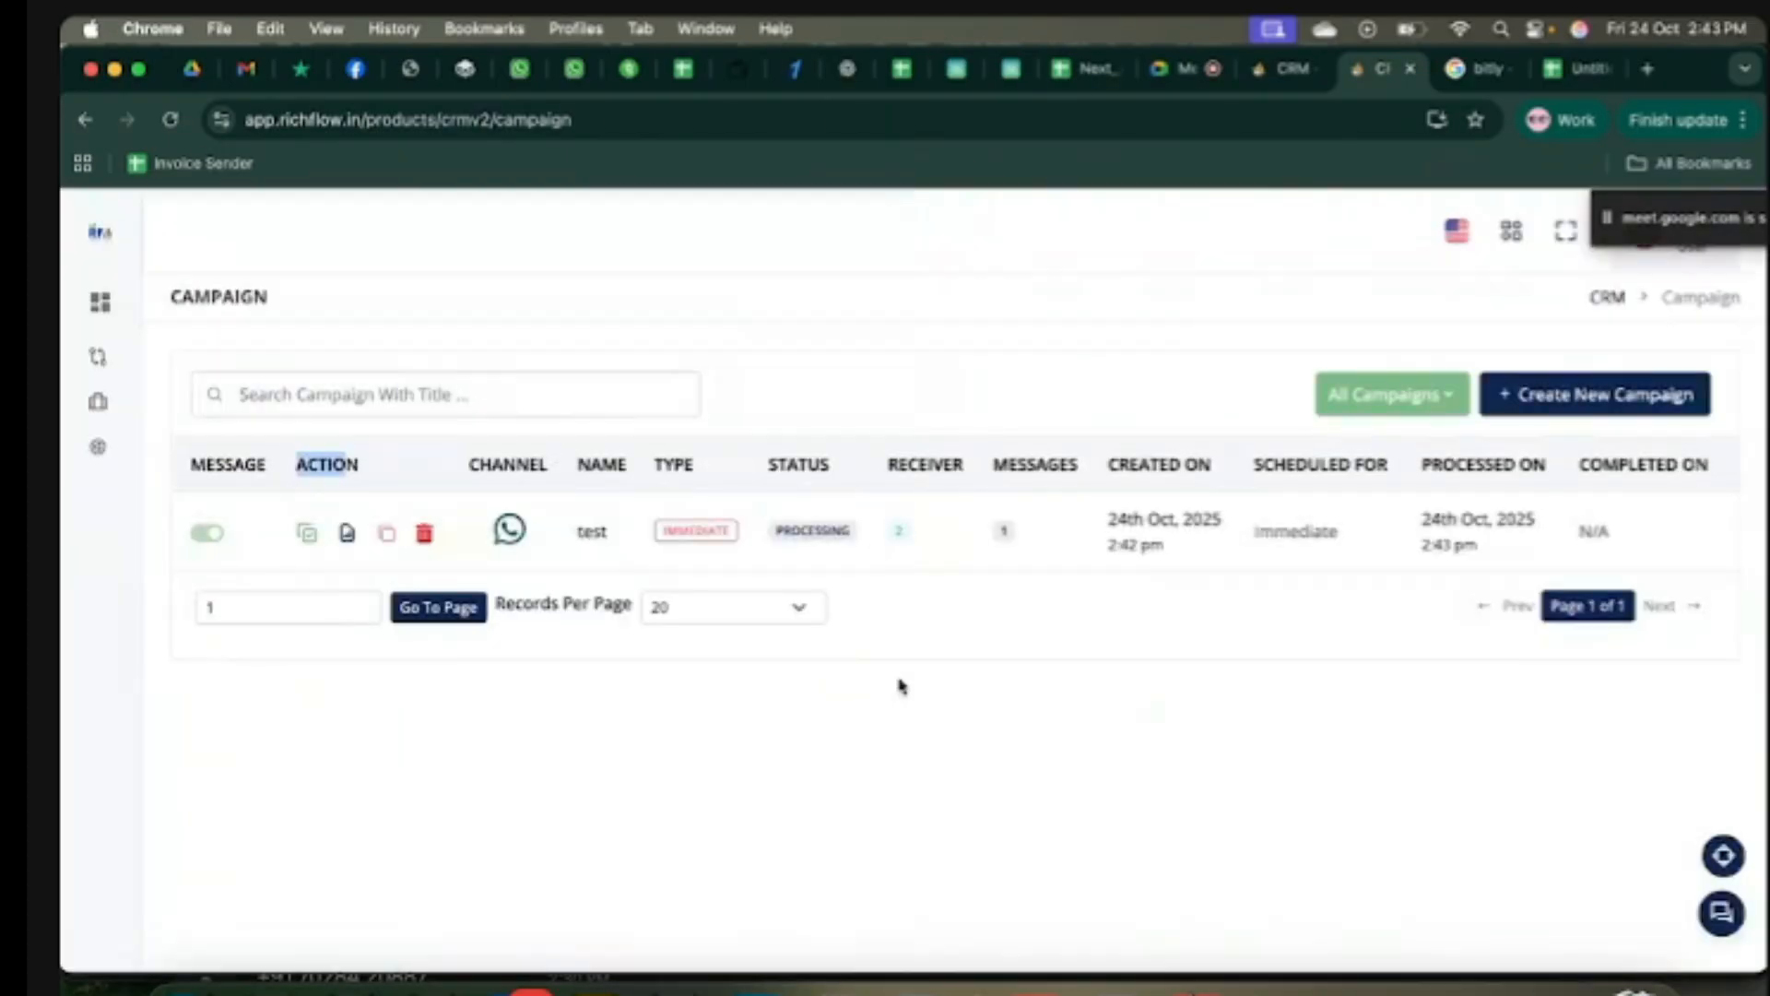
drag(778, 529, 853, 532)
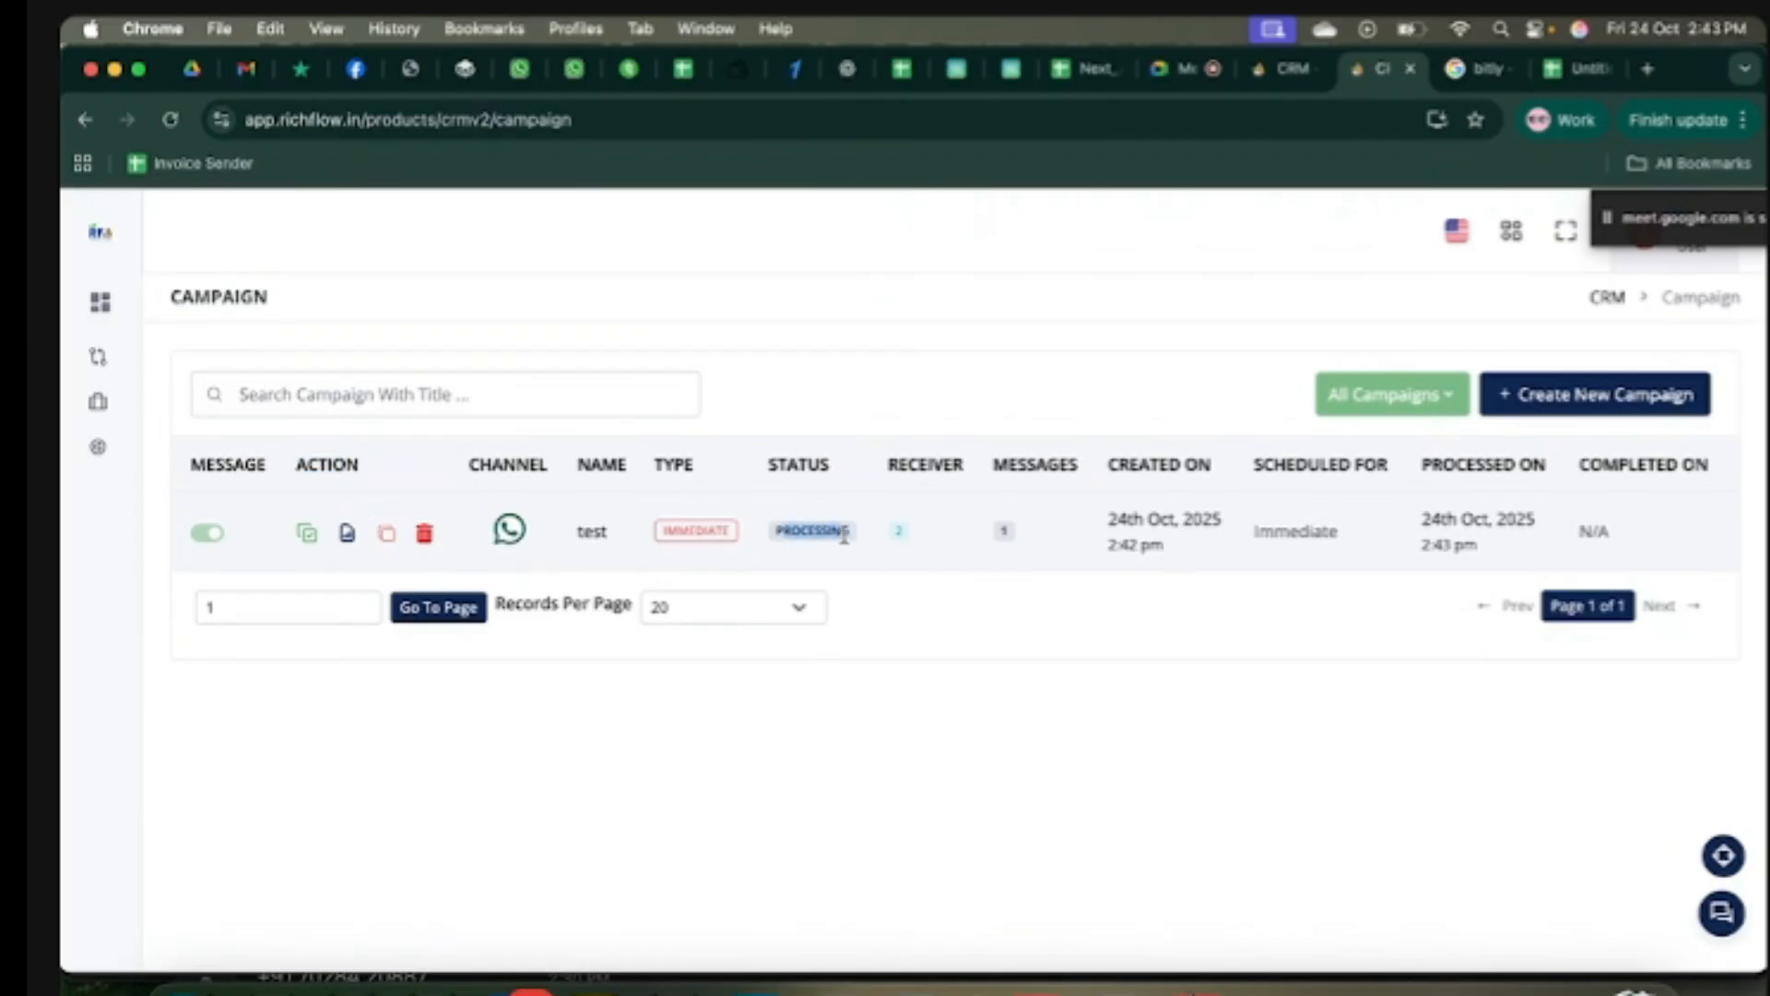
click(903, 616)
Step: Reload the campaign list and open the test campaign's report
drag(295, 464, 352, 468)
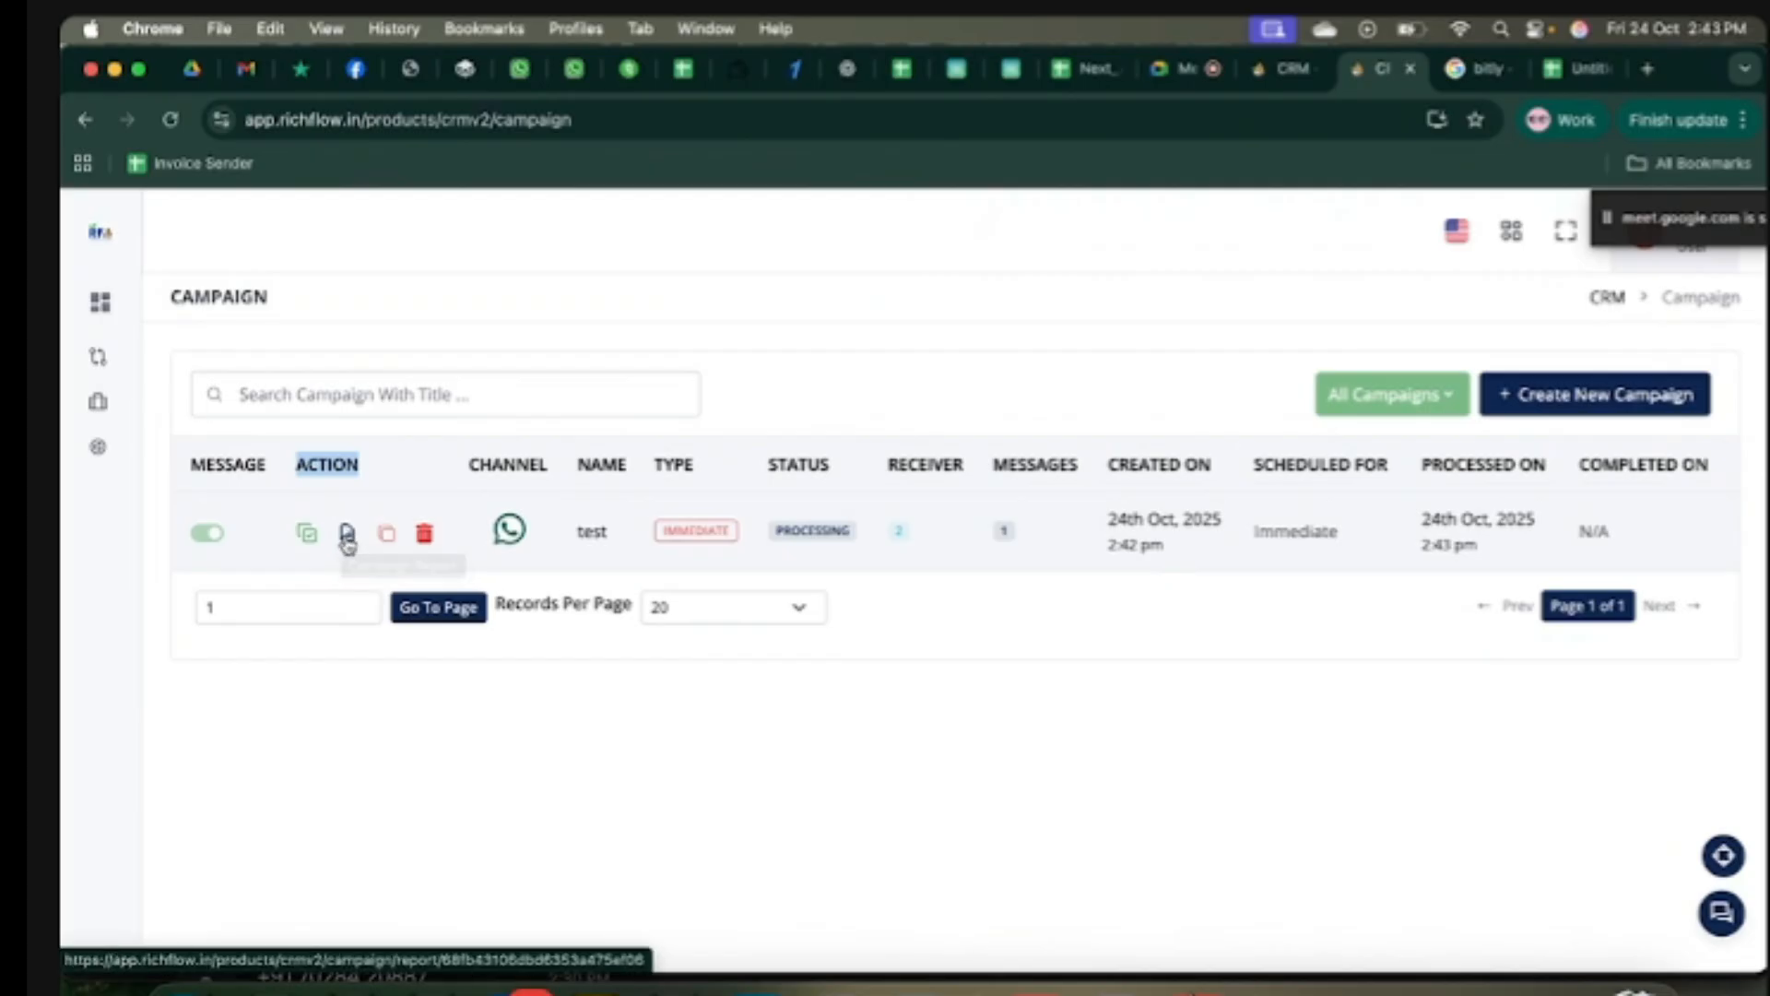
click(781, 312)
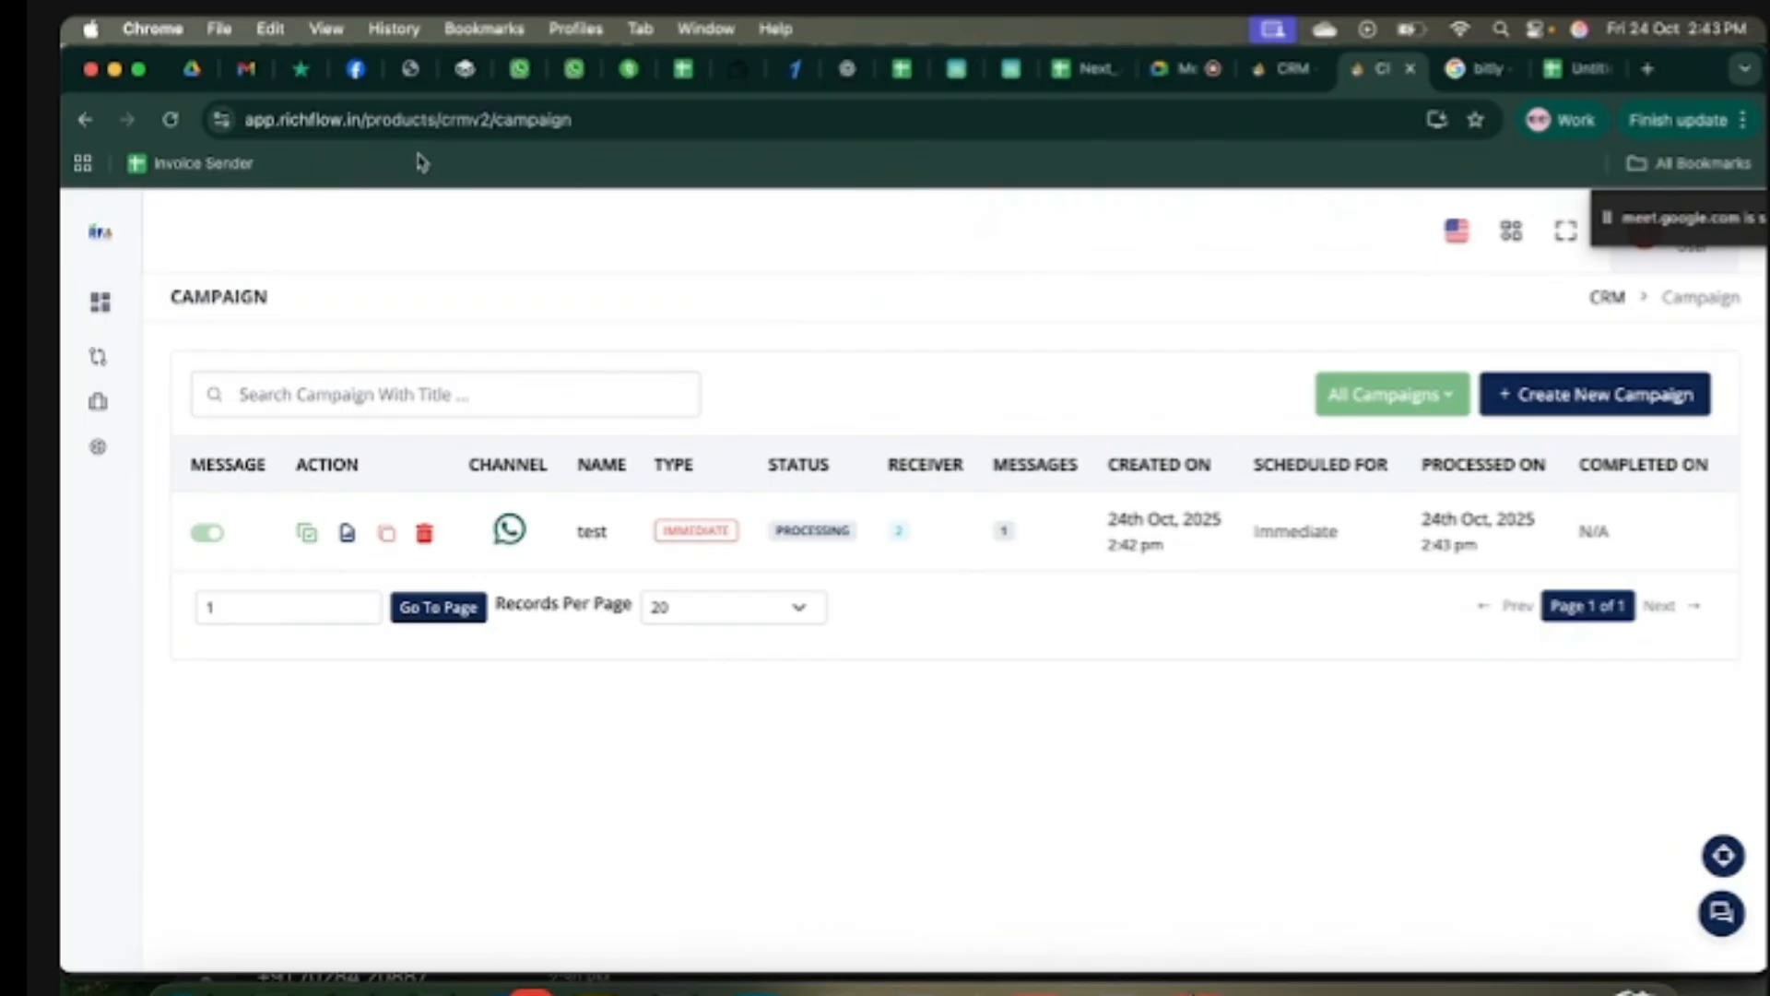
click(170, 119)
click(169, 127)
key(super+r)
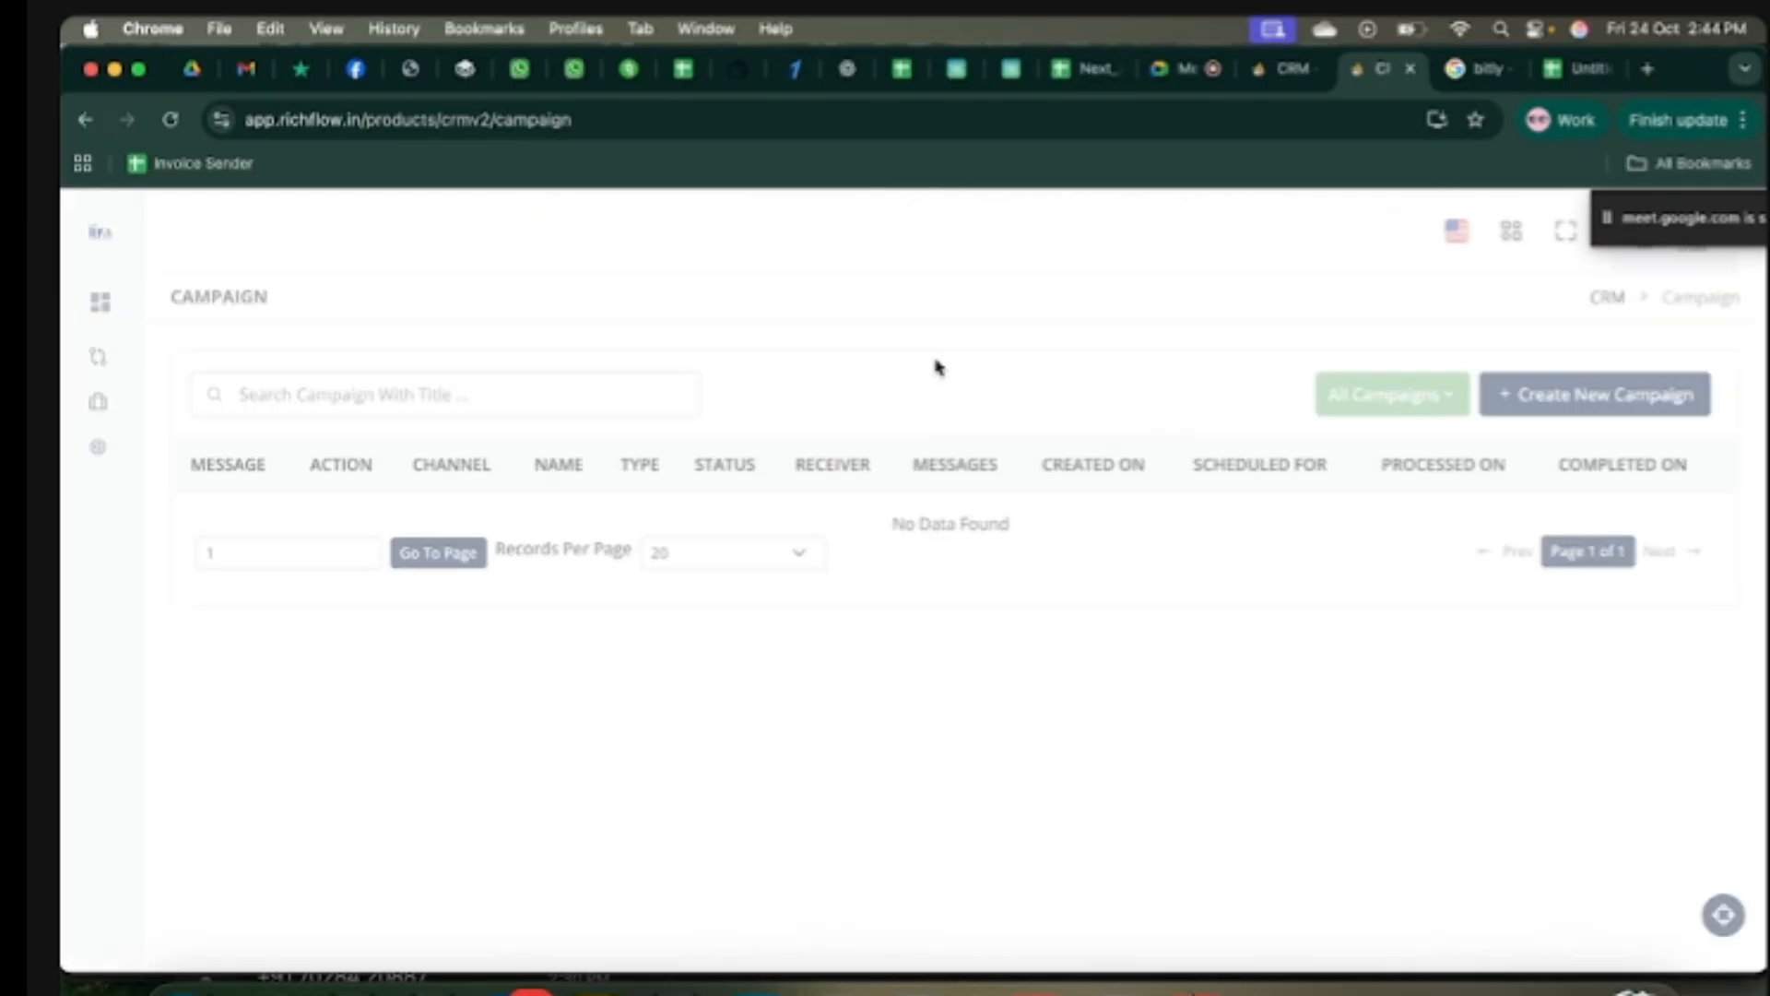
click(346, 541)
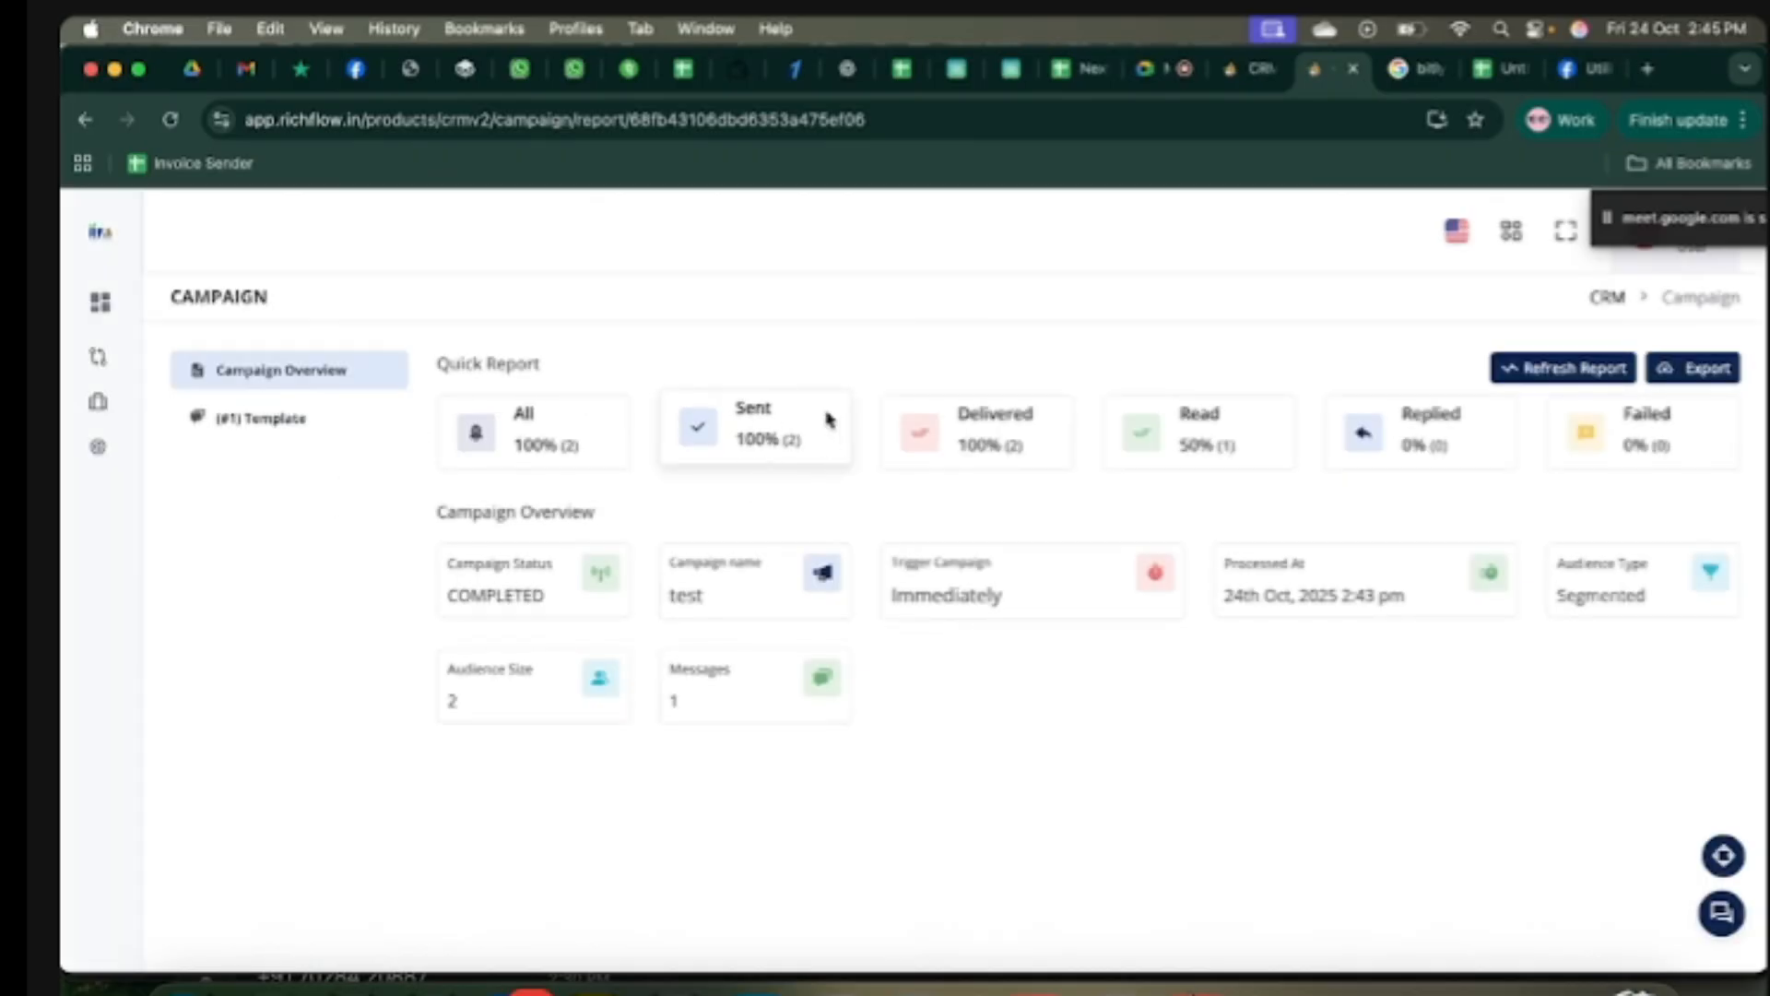
Step: Check the template's Delivered and Read recipient lists, then refresh the report statistics
click(267, 421)
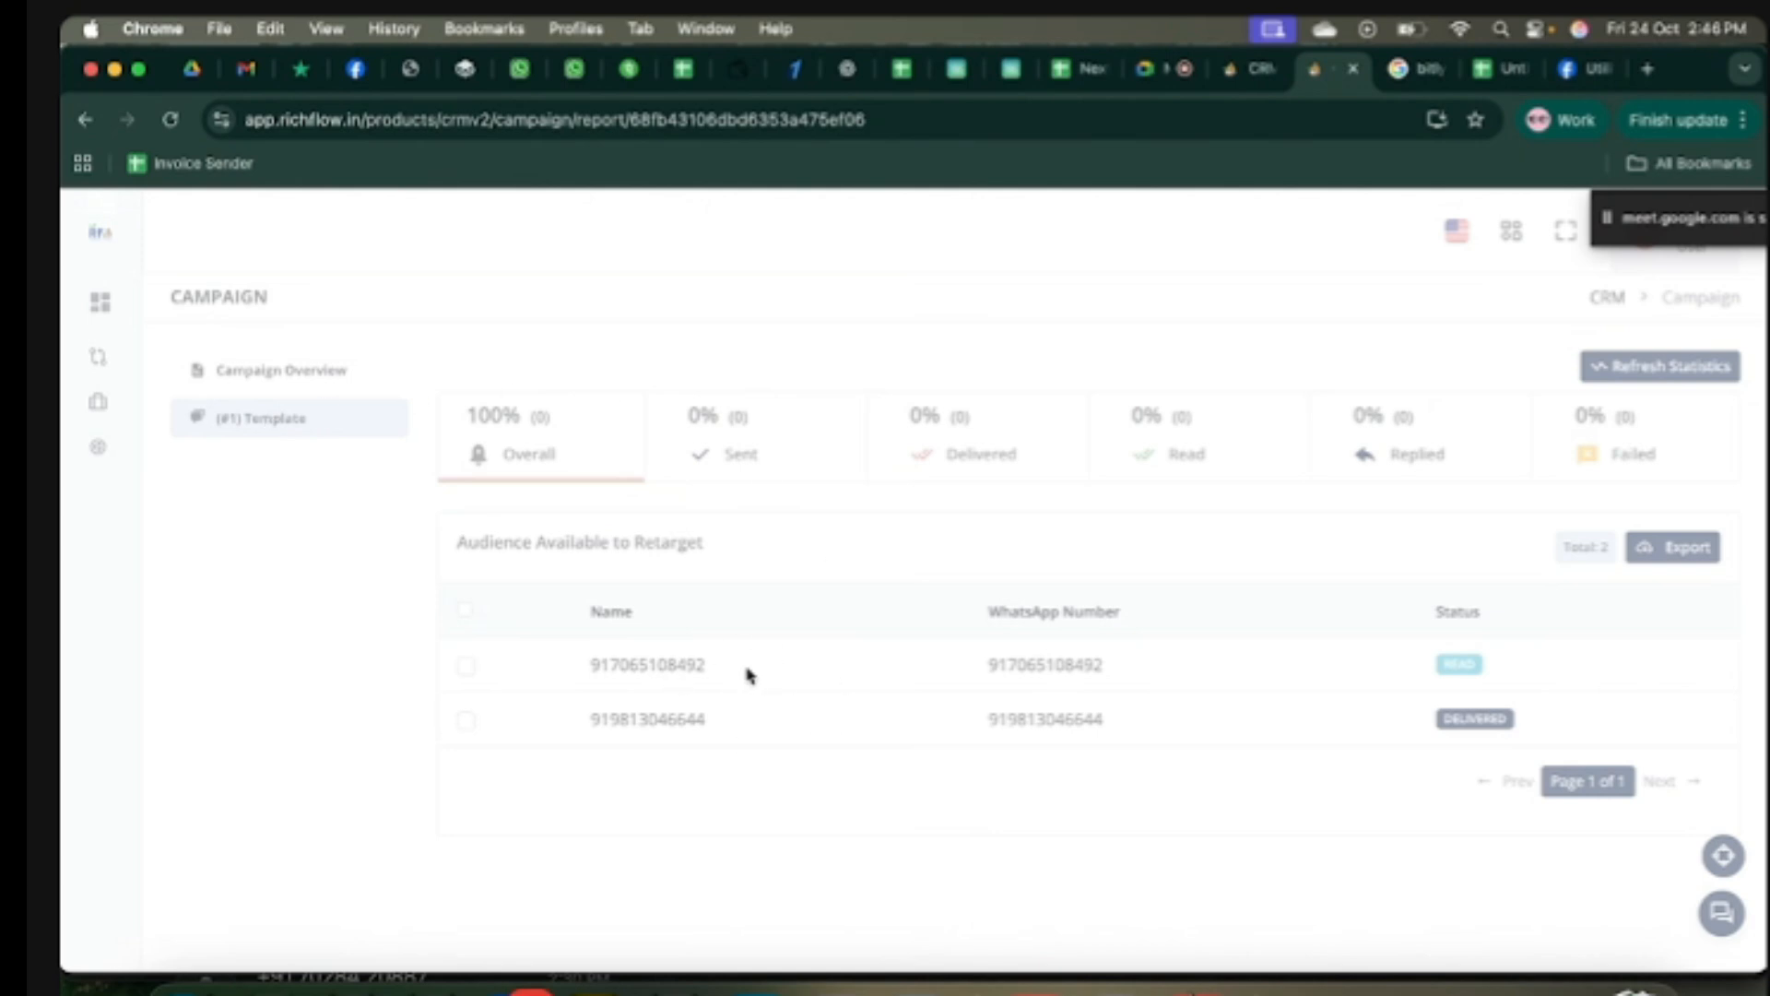
click(978, 443)
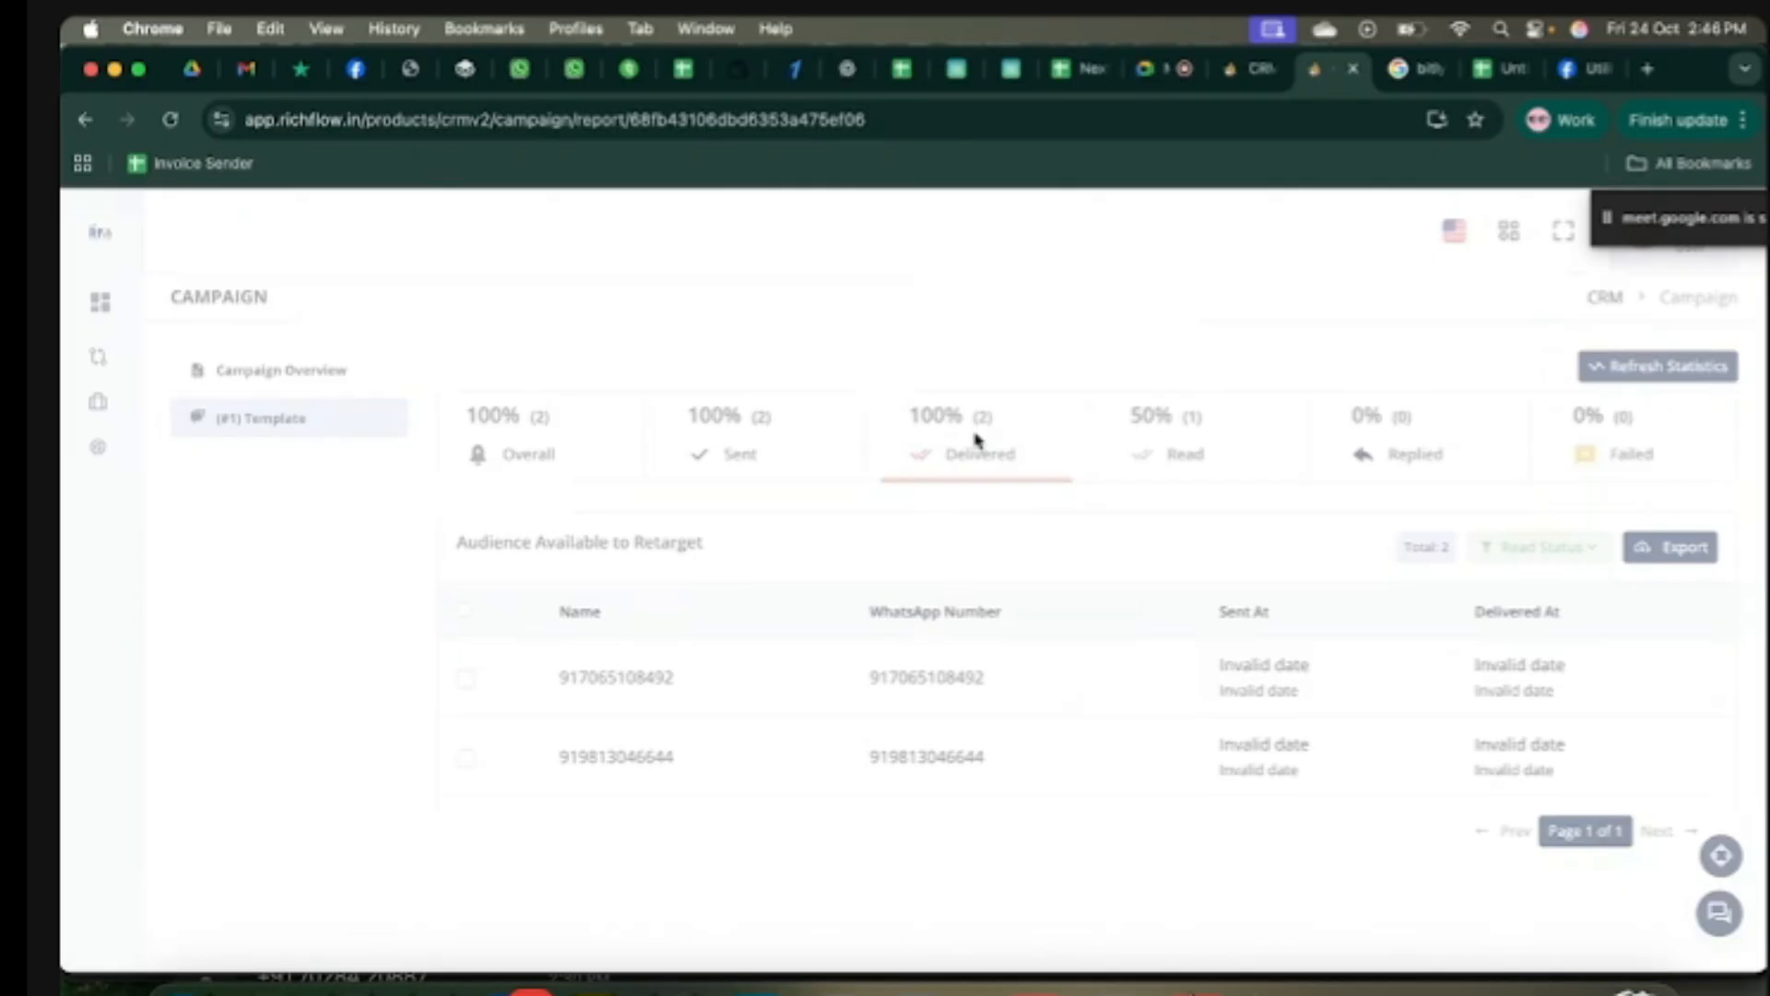
click(1210, 454)
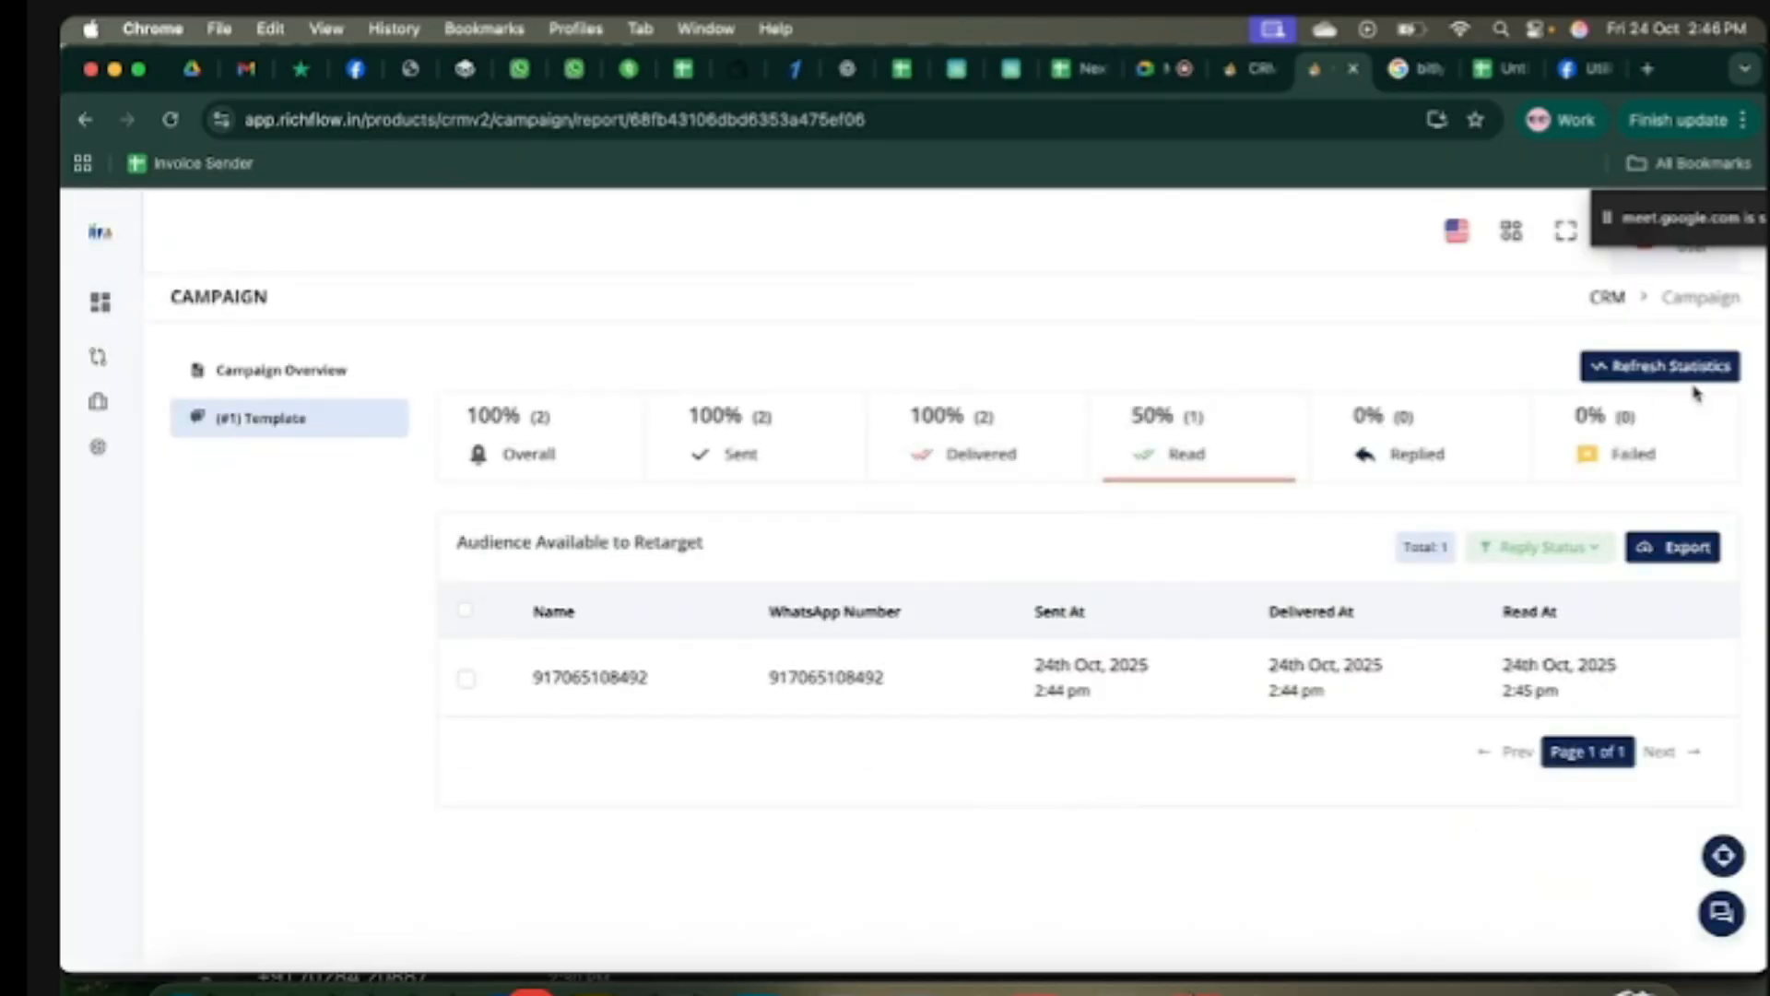
click(1668, 371)
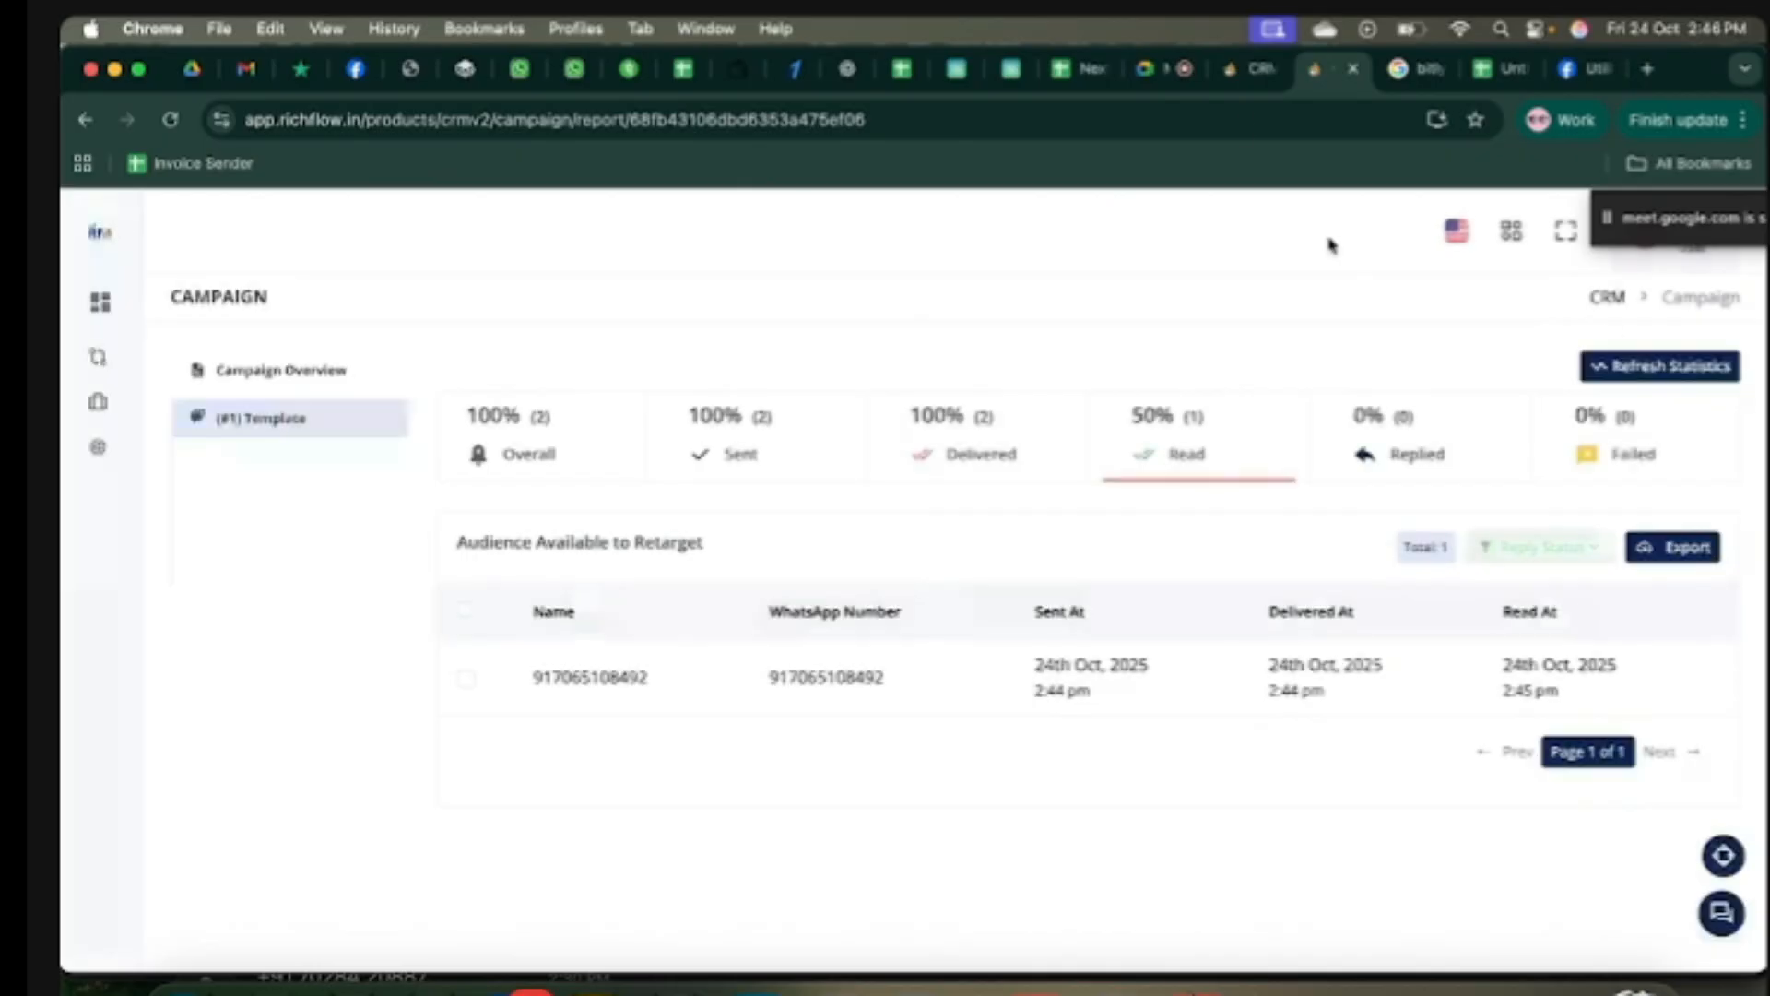
Step: Go from the campaign list to the channel's message templates page
click(1601, 300)
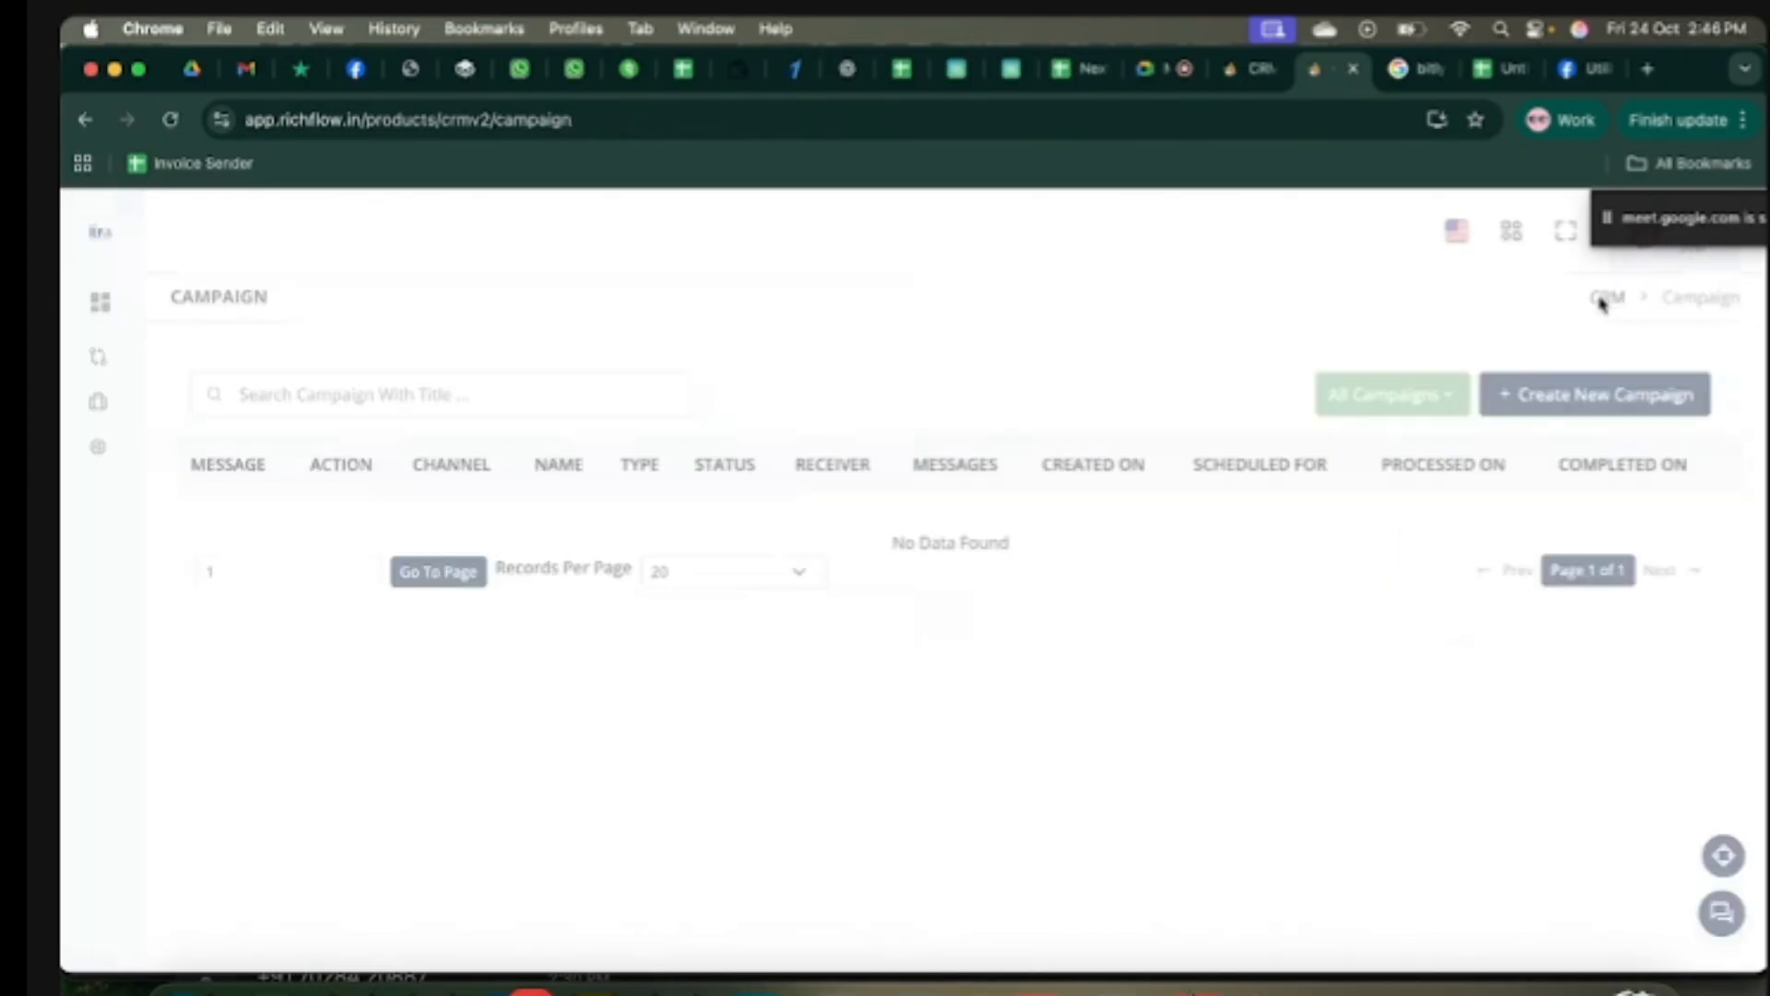
click(1254, 70)
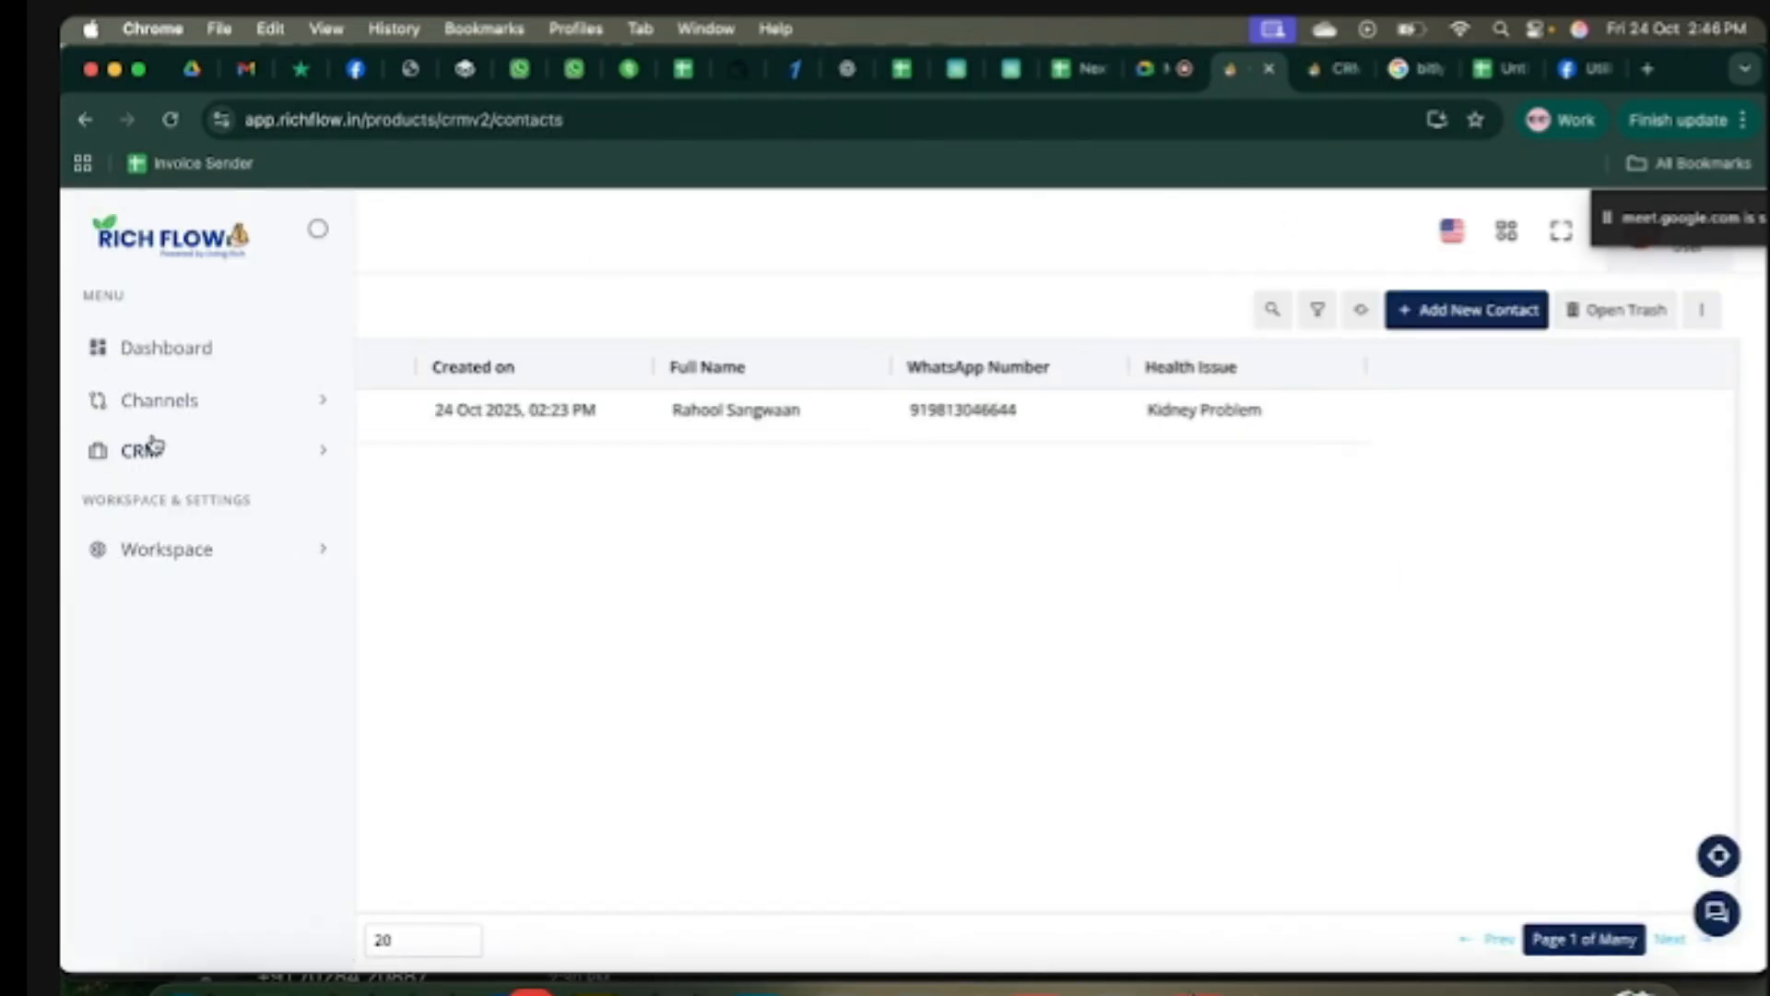
click(164, 451)
click(195, 547)
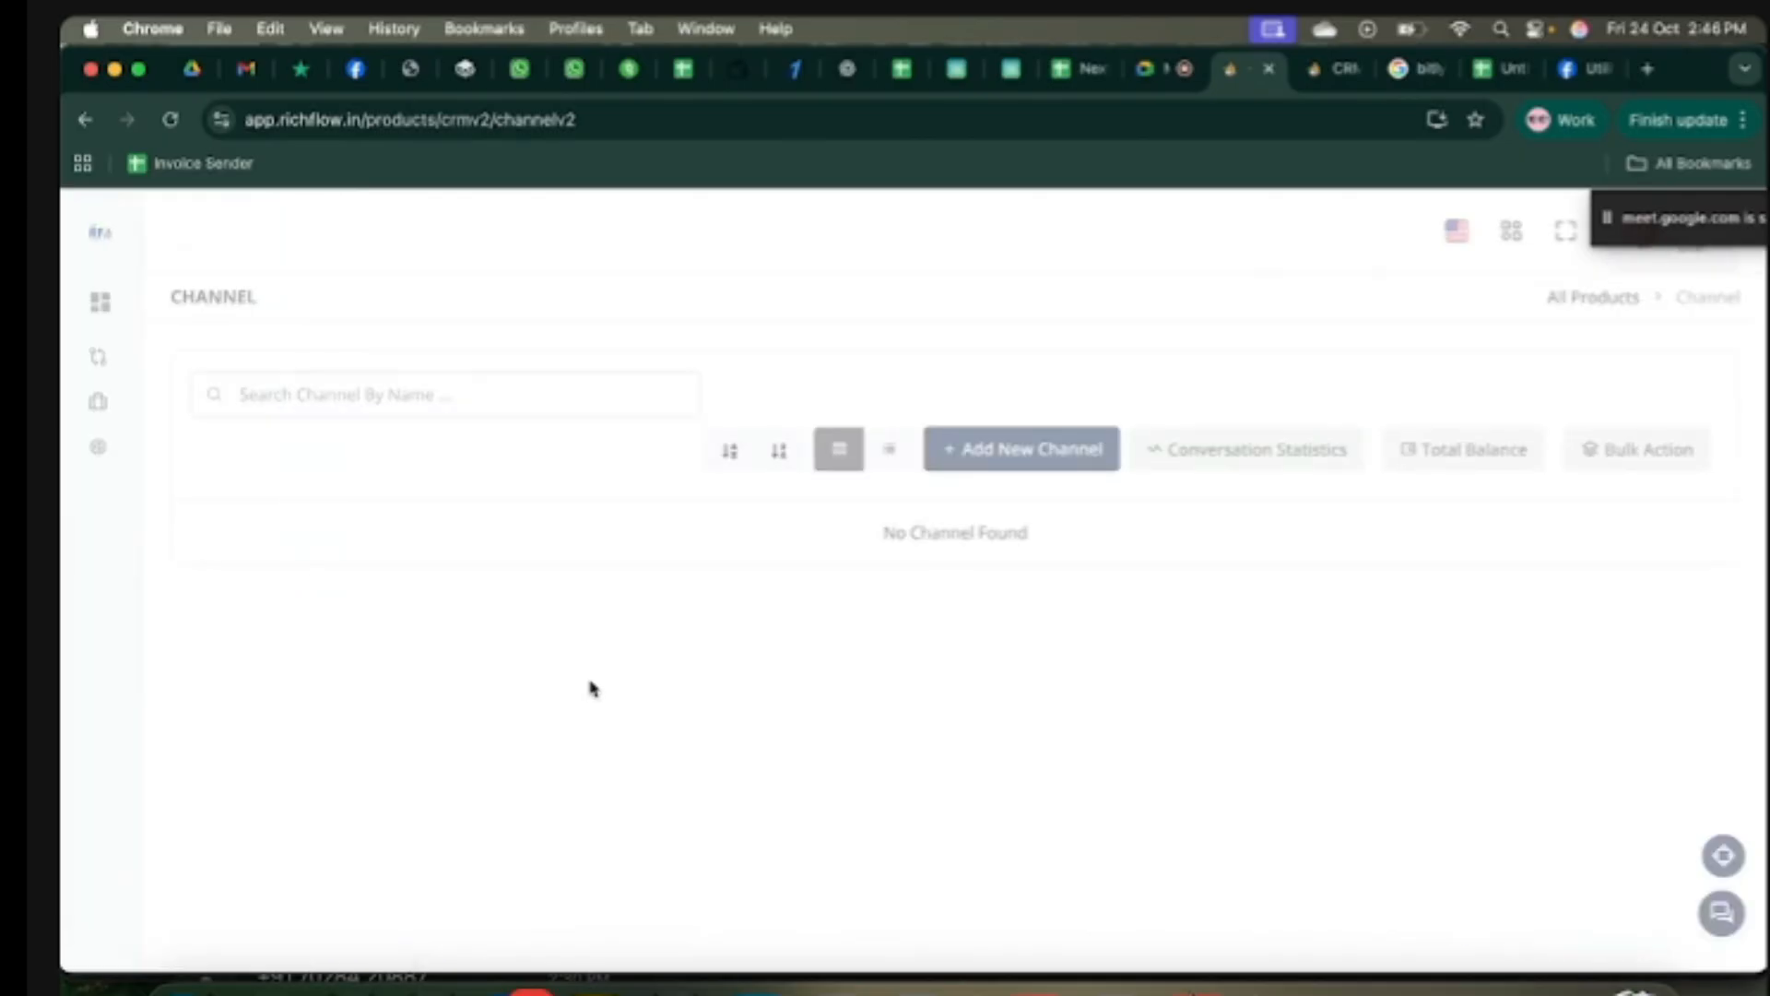
click(399, 712)
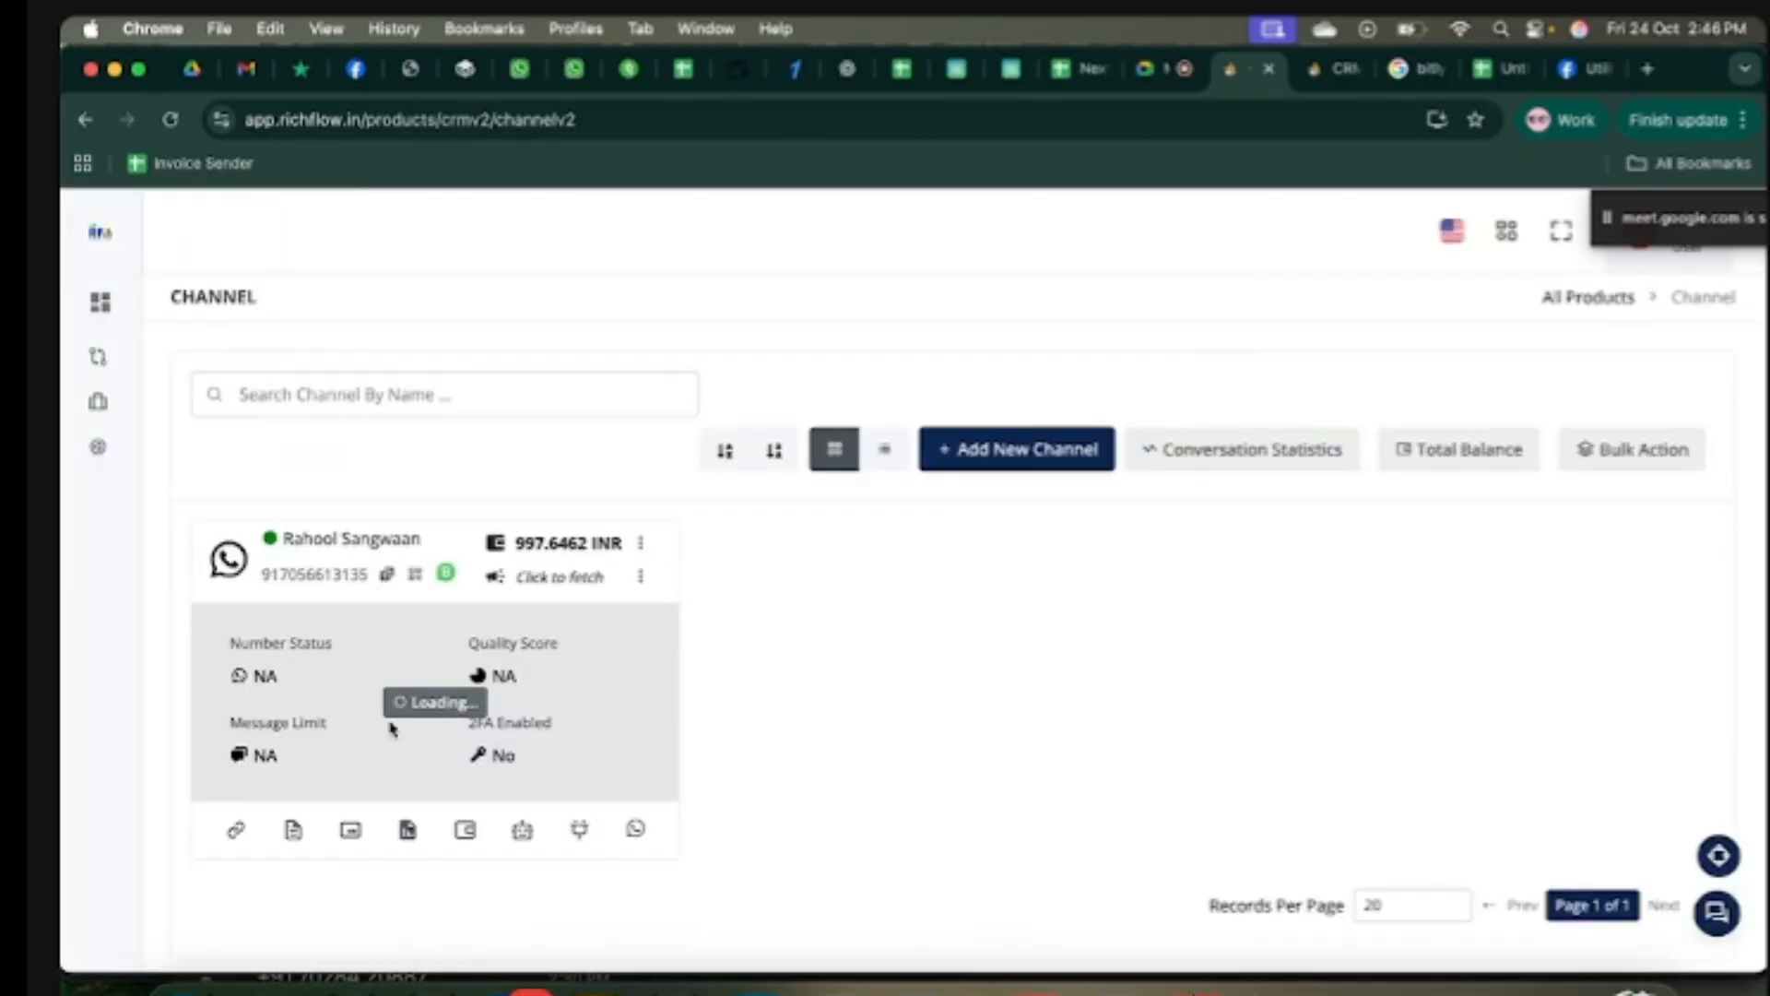
click(293, 830)
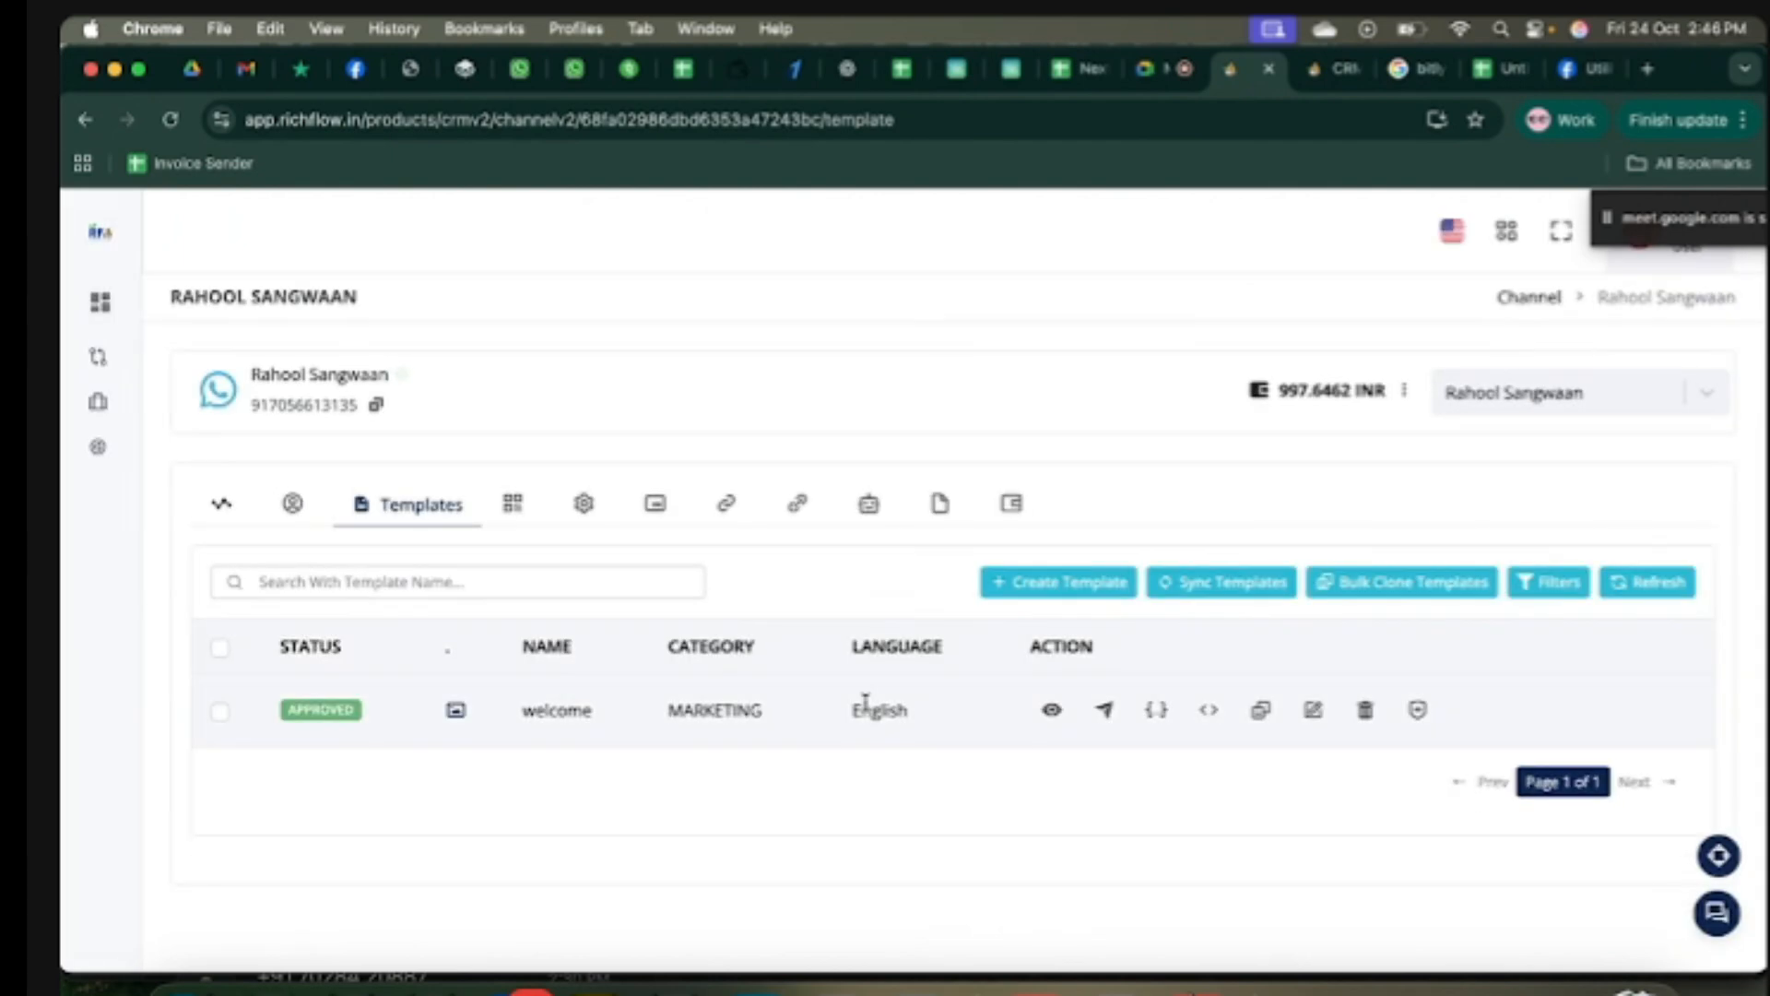
Step: Start a new template named 'order'
click(1040, 585)
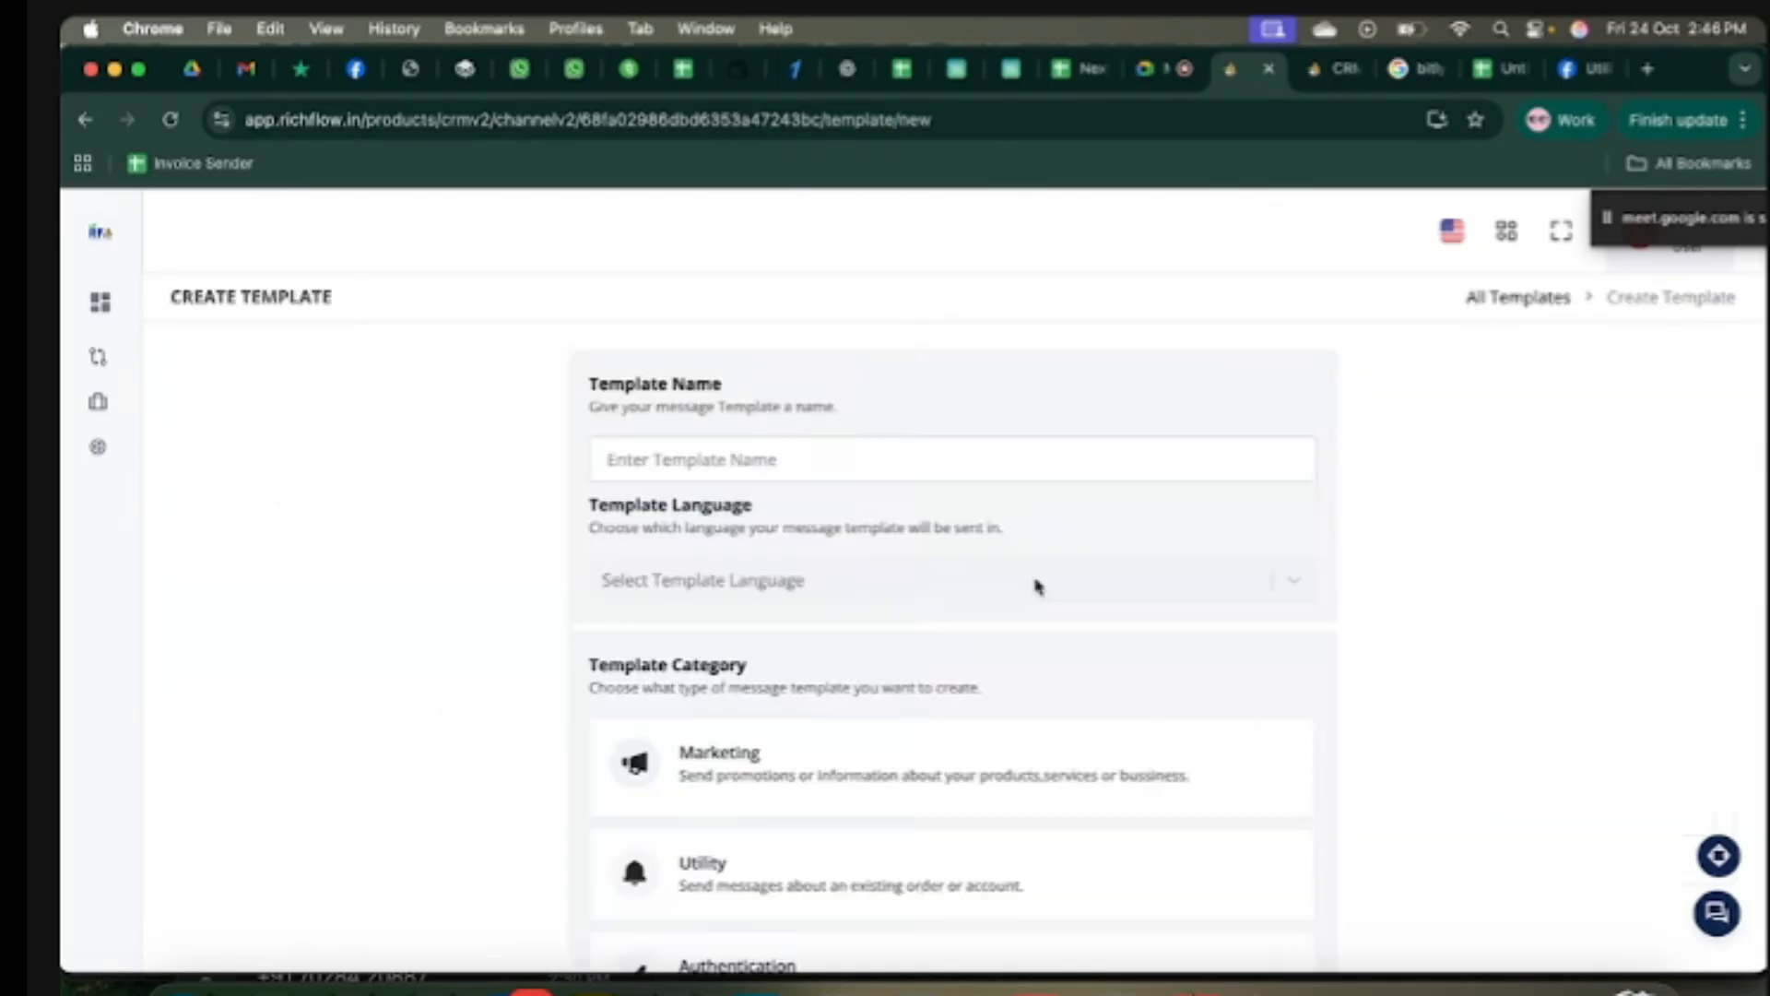
click(880, 461)
text(order)
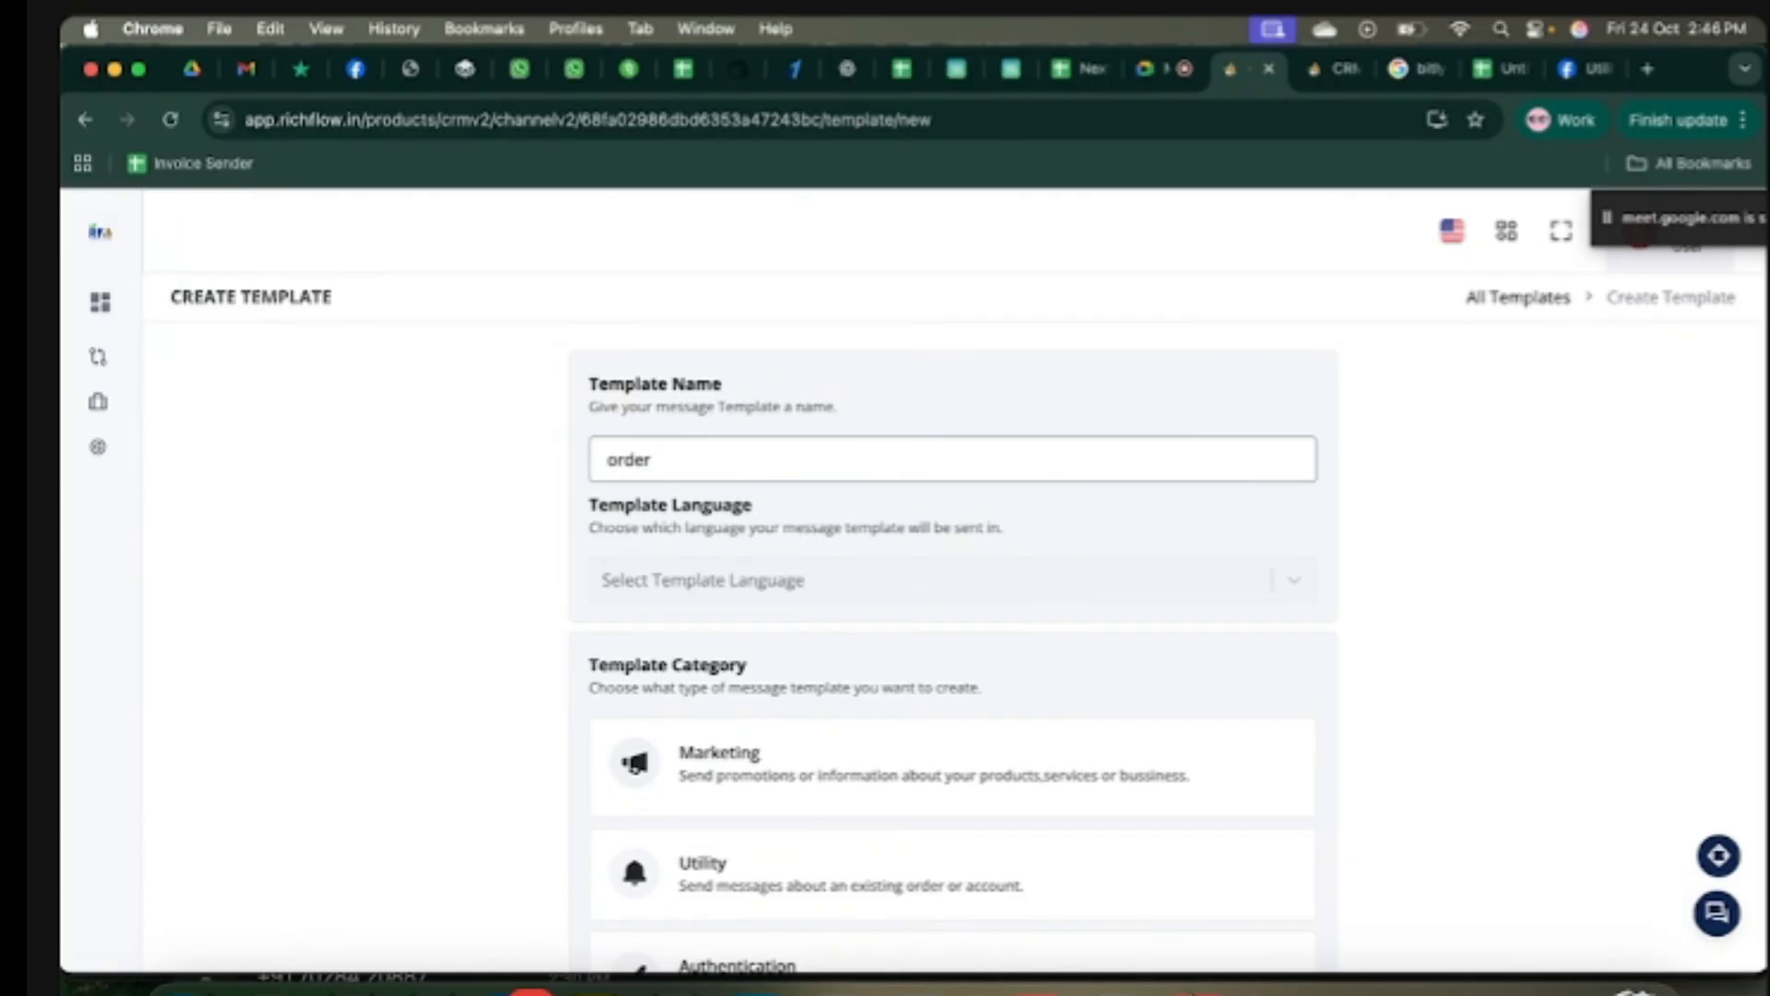
click(947, 521)
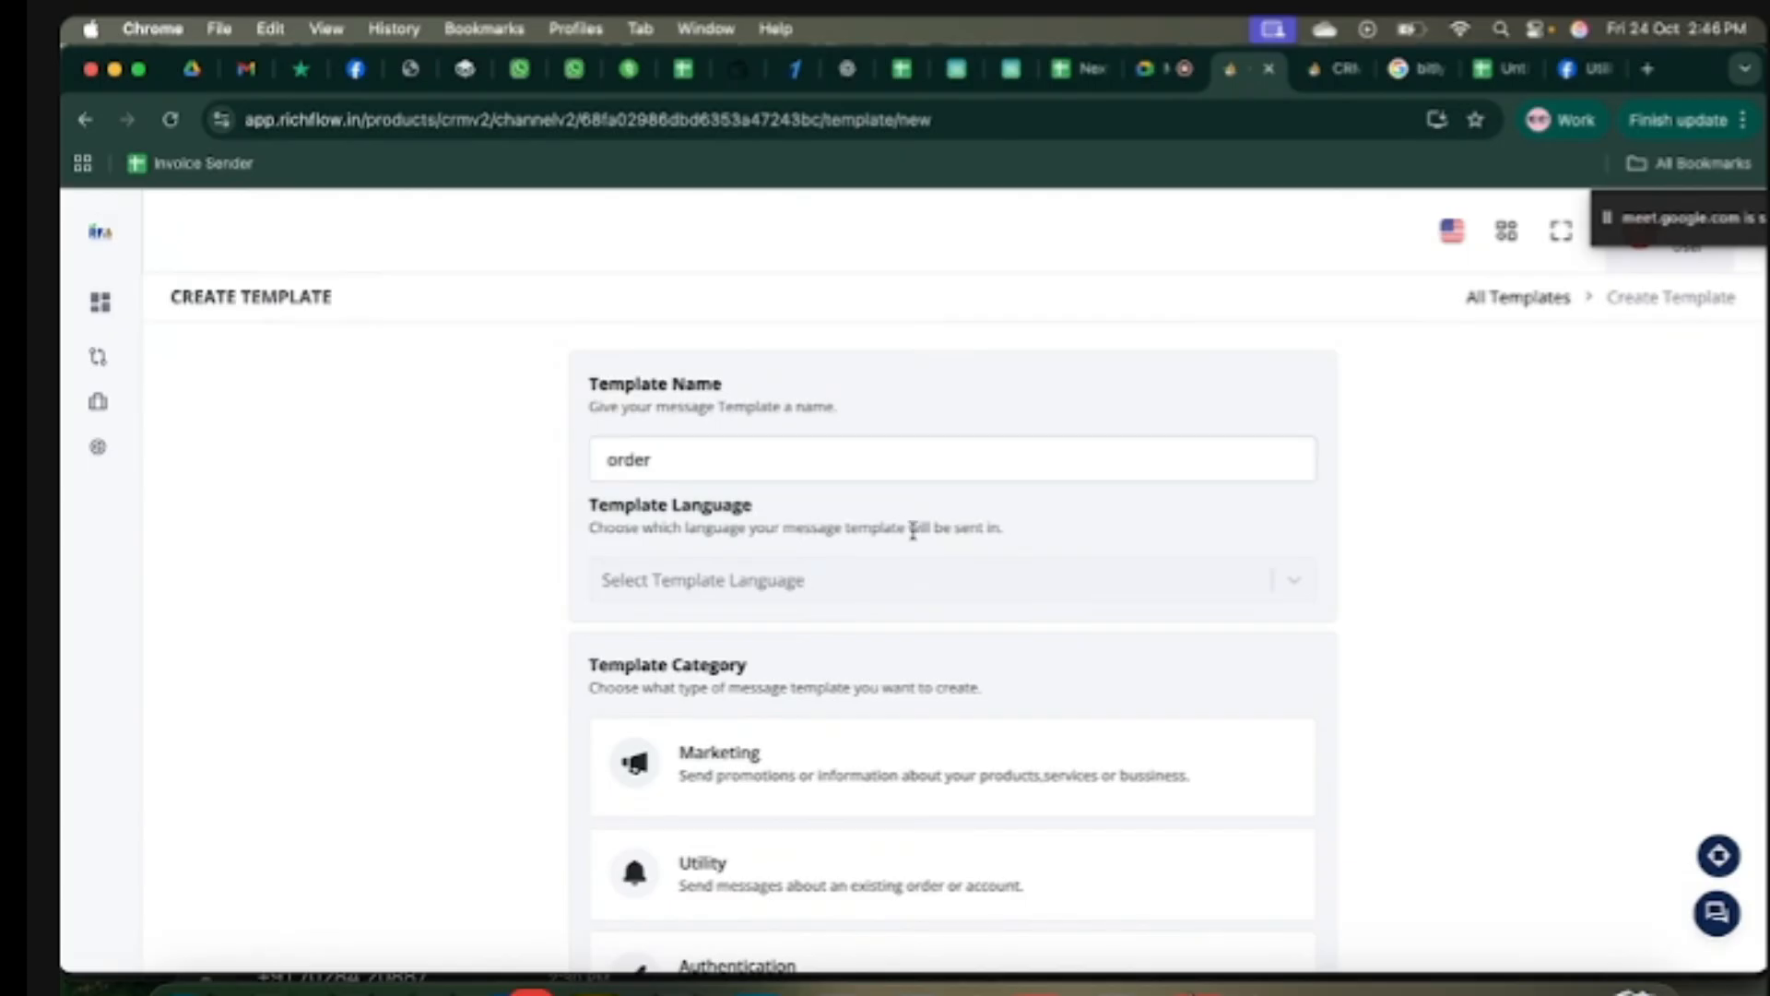
Step: Set the template language to English and its category to Utility
click(888, 598)
text(eng)
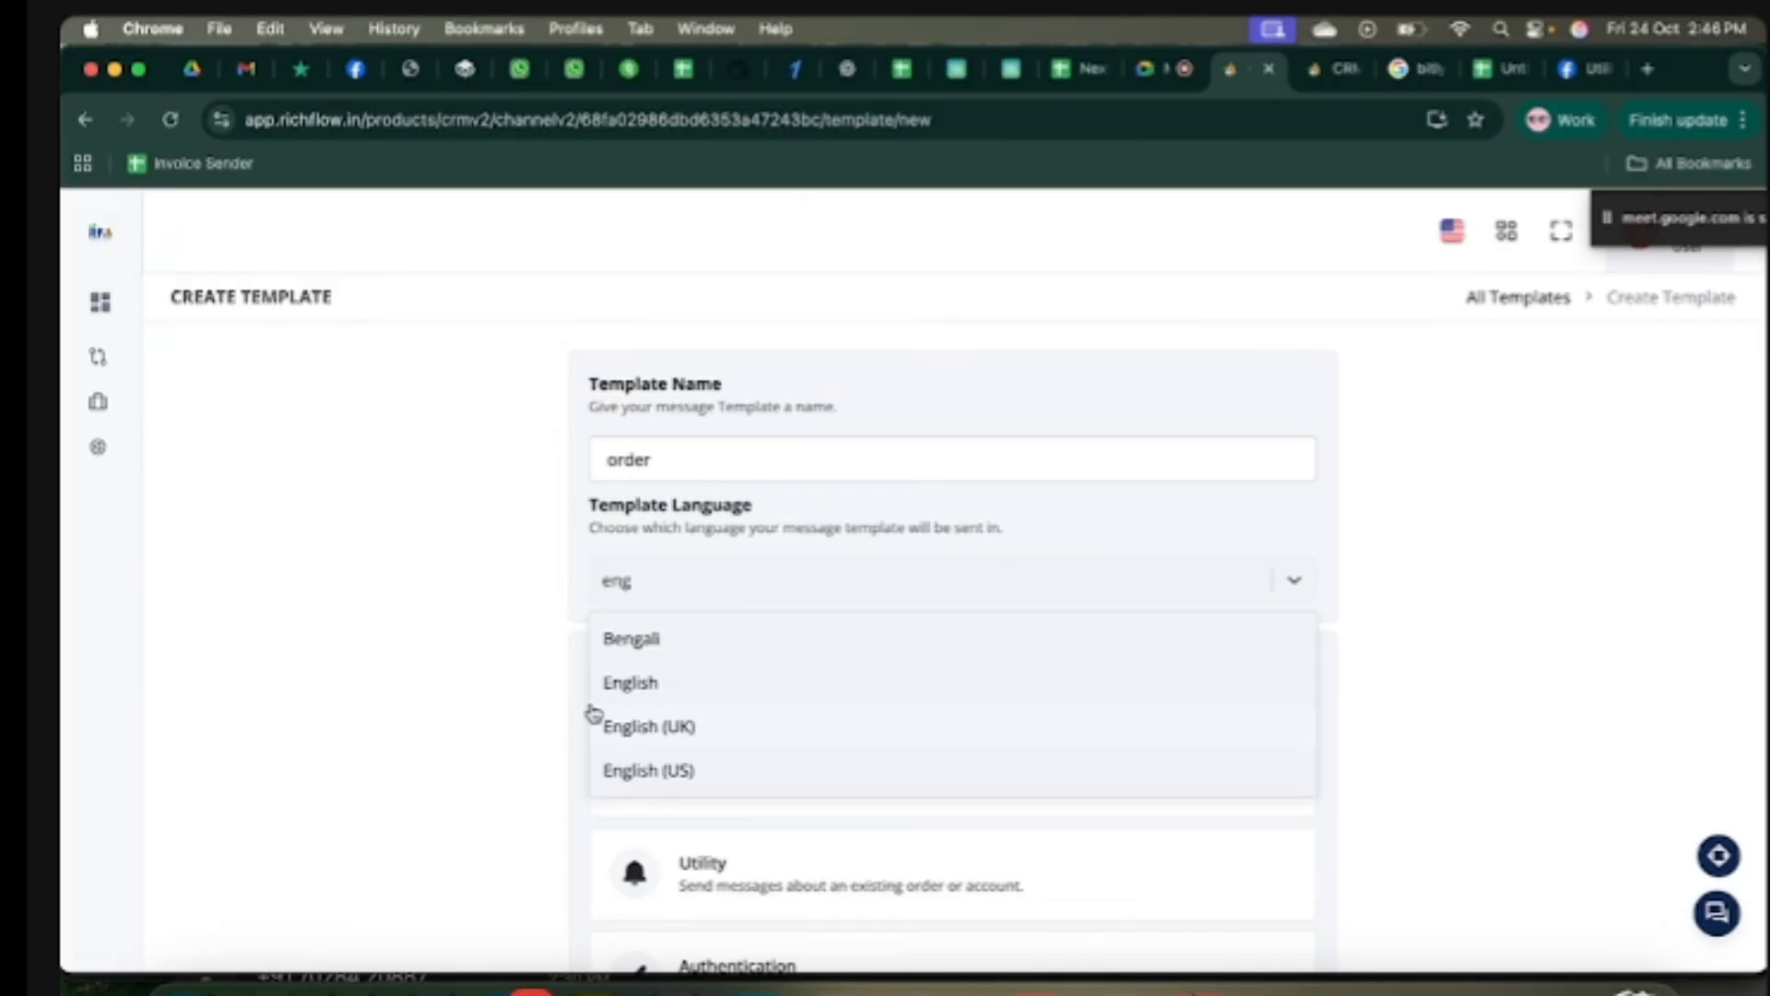
click(678, 685)
click(822, 866)
scroll(822, 866, down, 3)
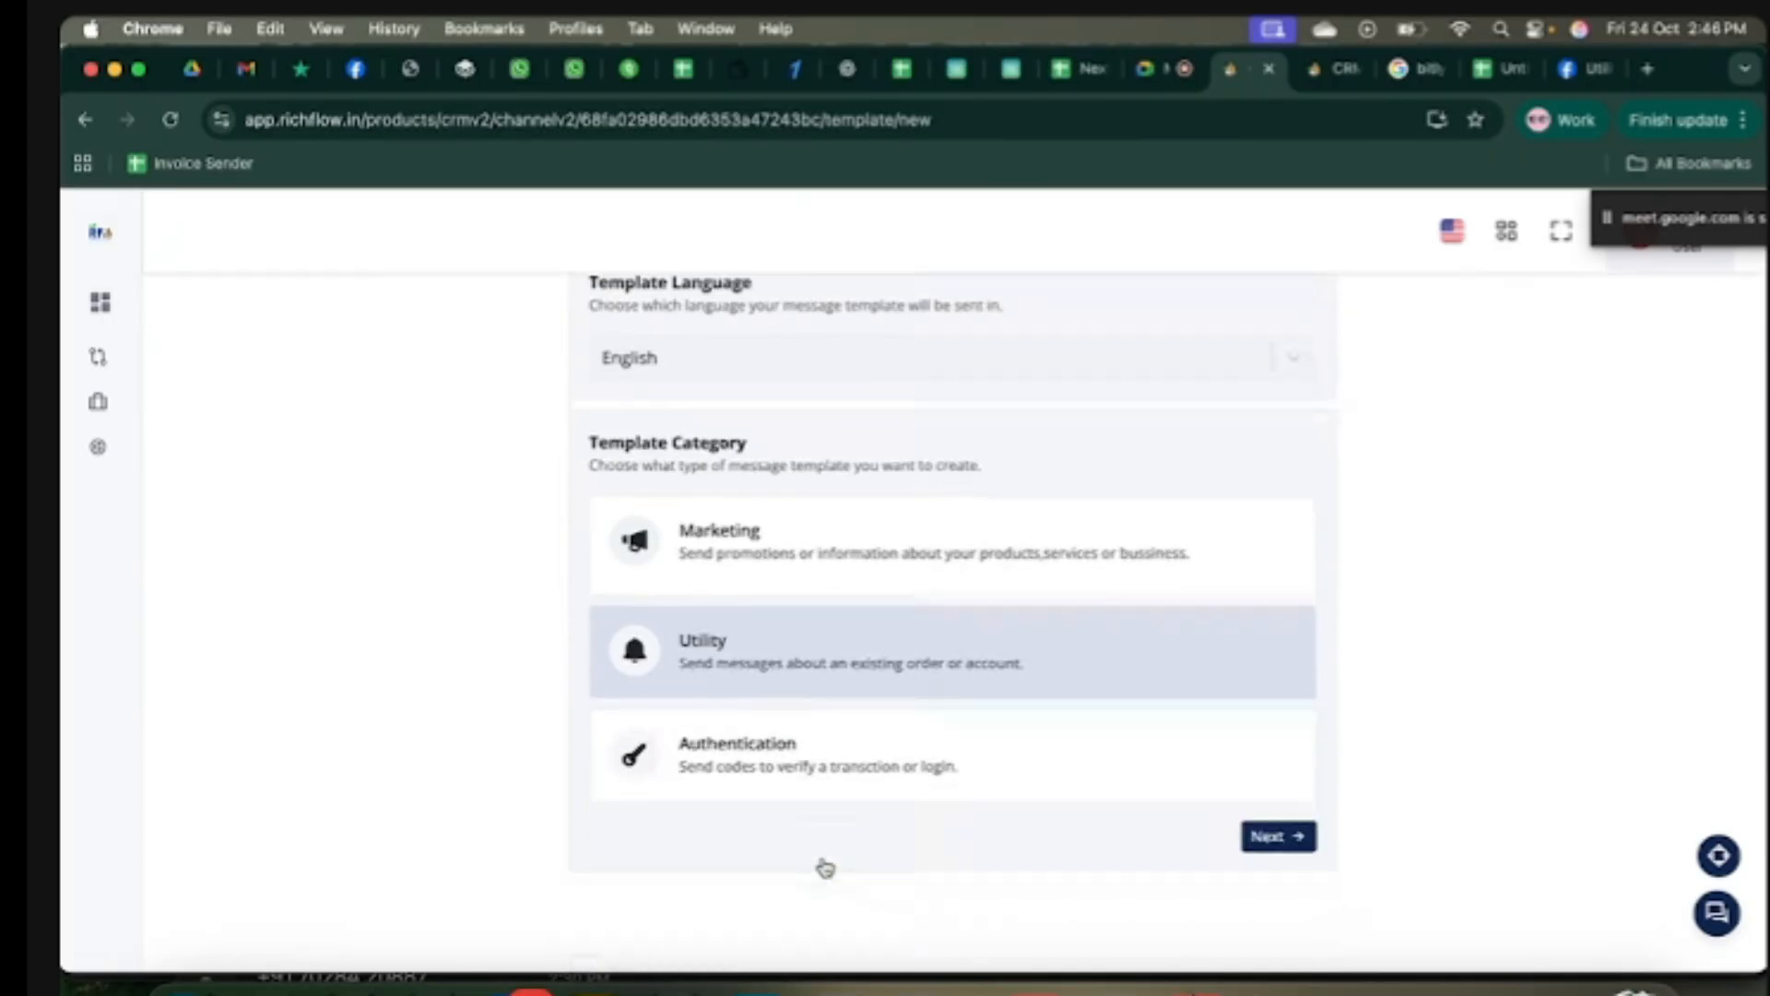
click(1282, 838)
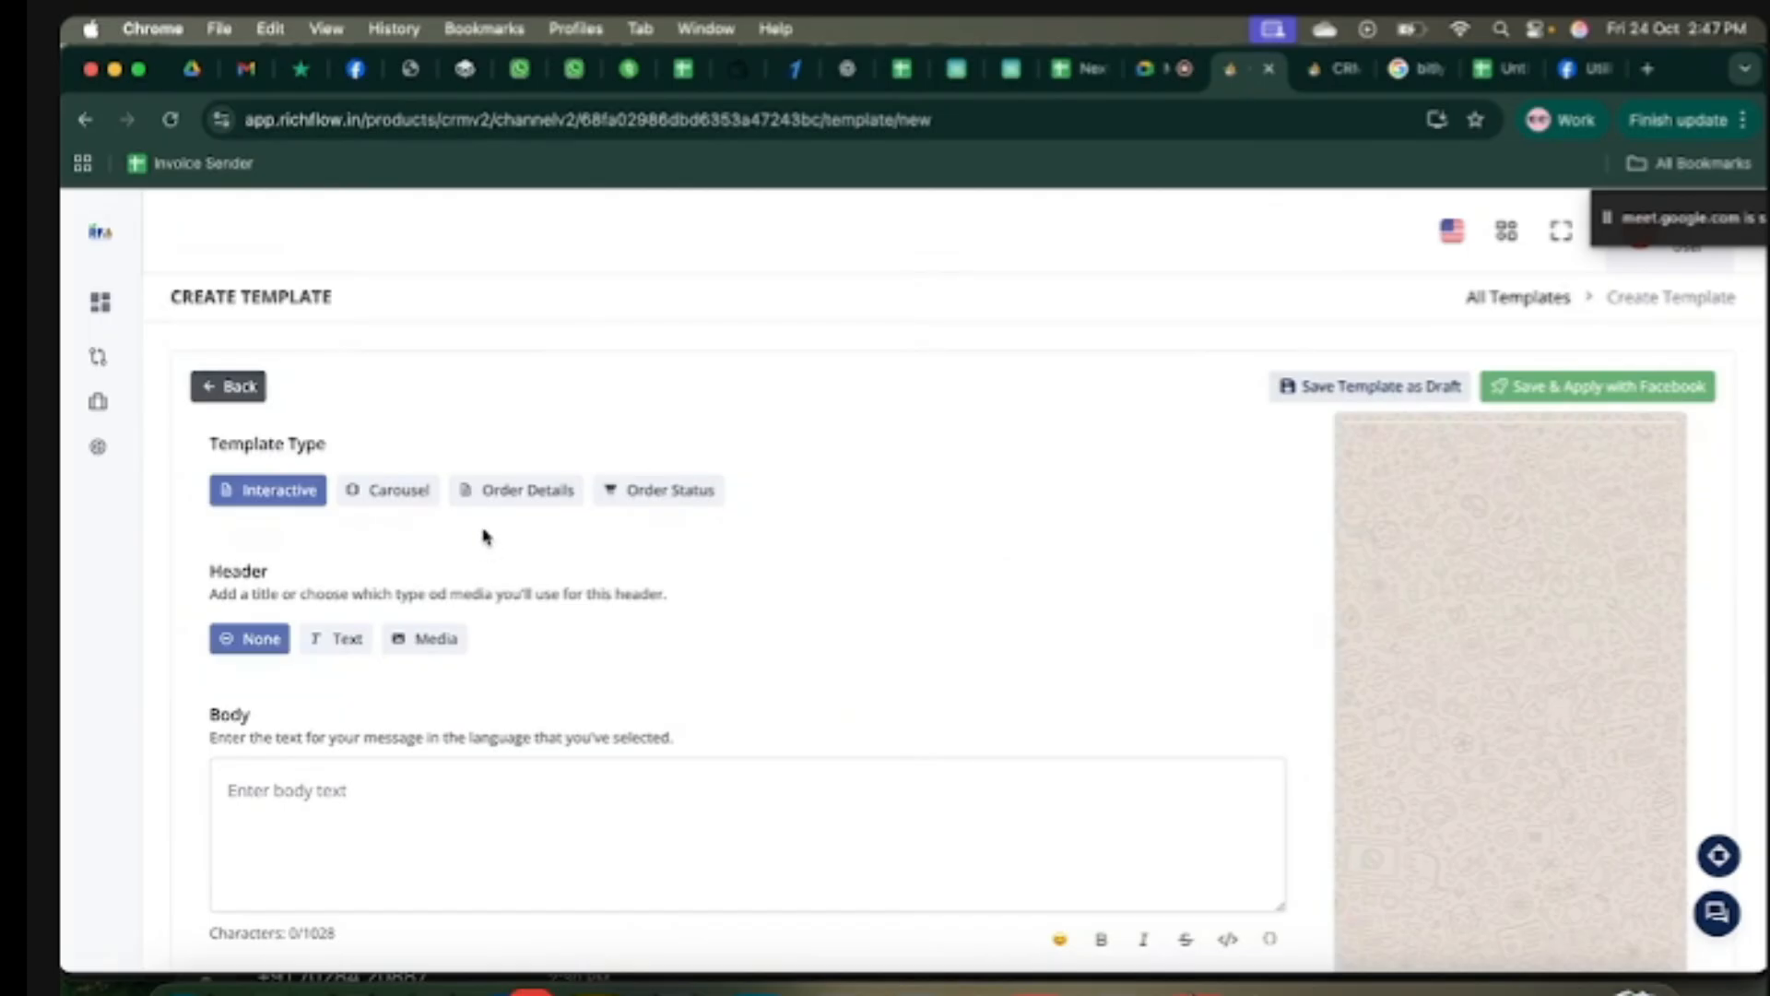
Step: Choose the Order Status type and begin the body with 'Dear {{1}}' using the variable icon
click(661, 493)
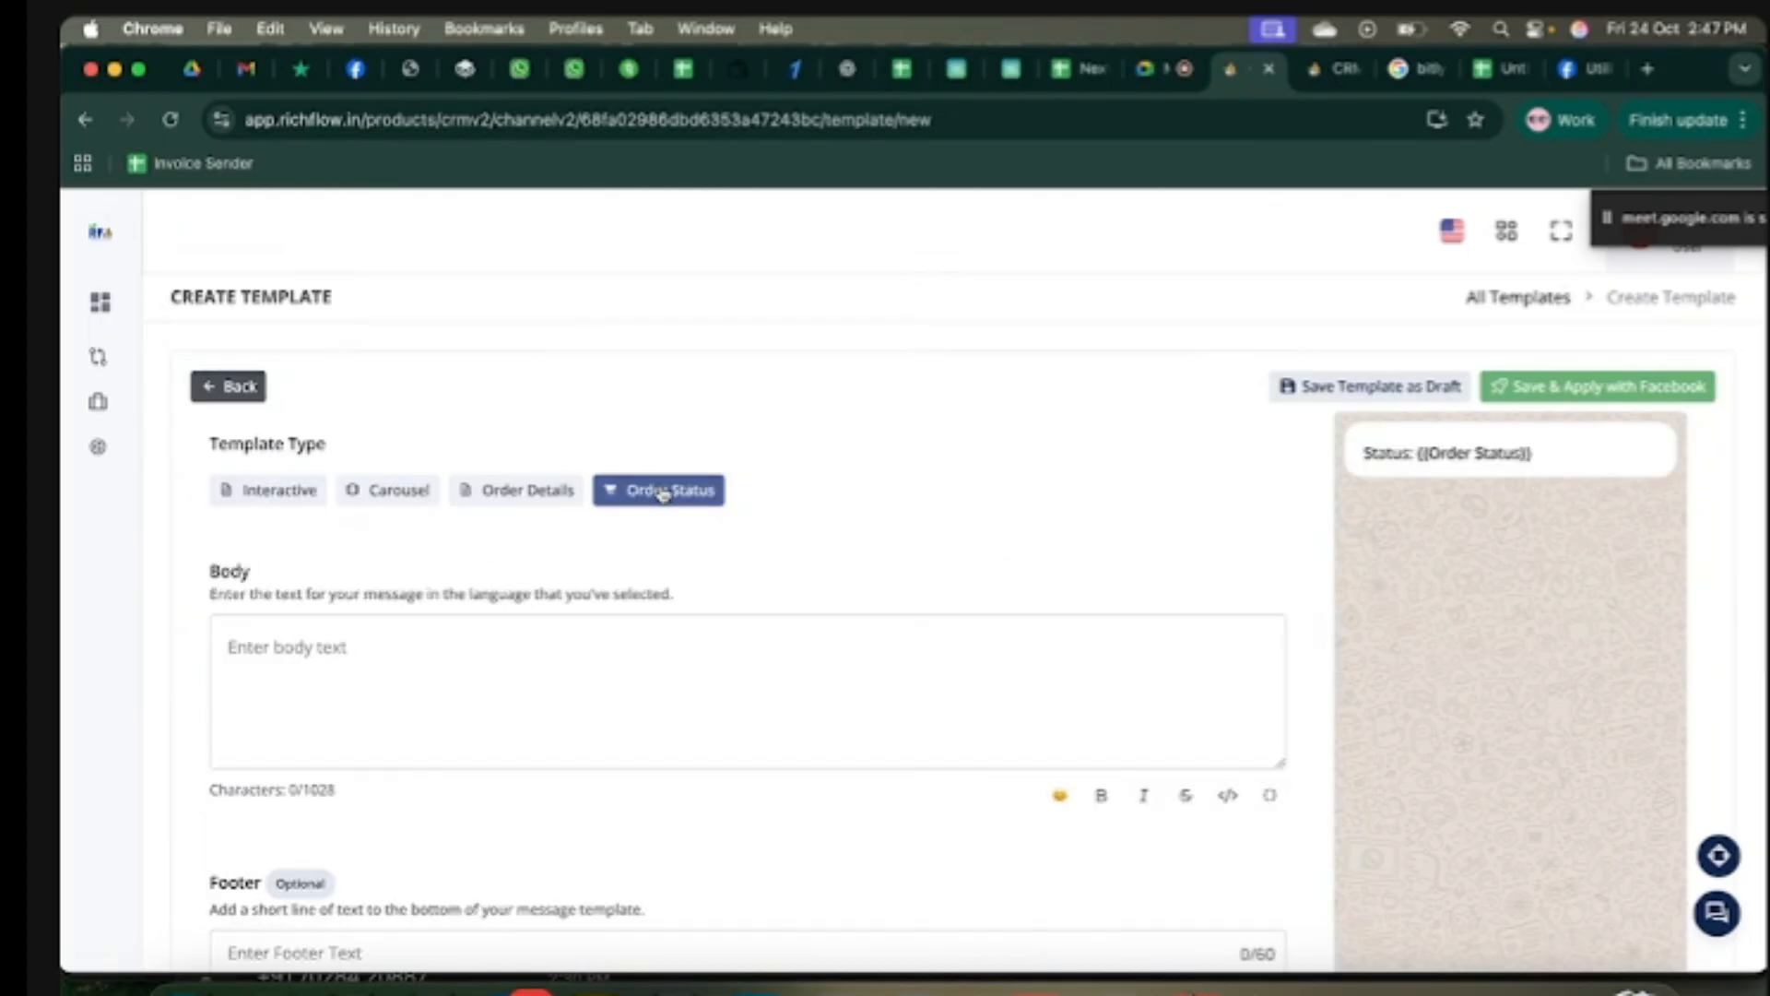
click(405, 661)
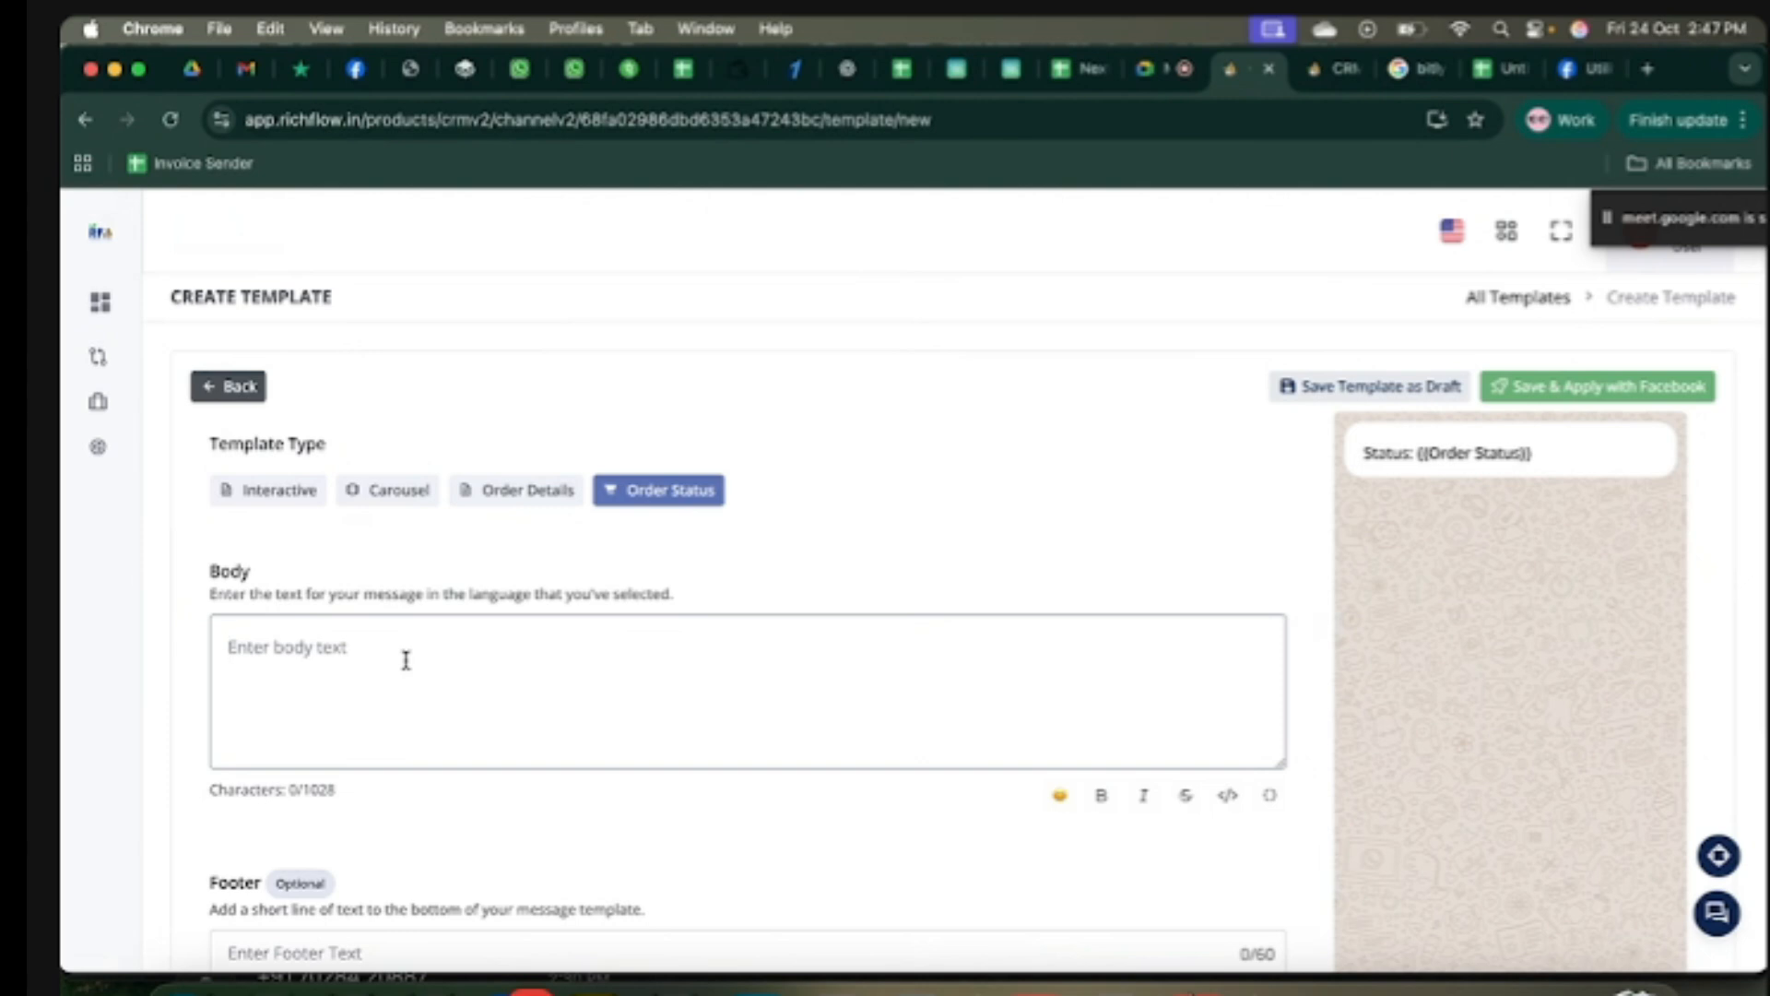
text(De)
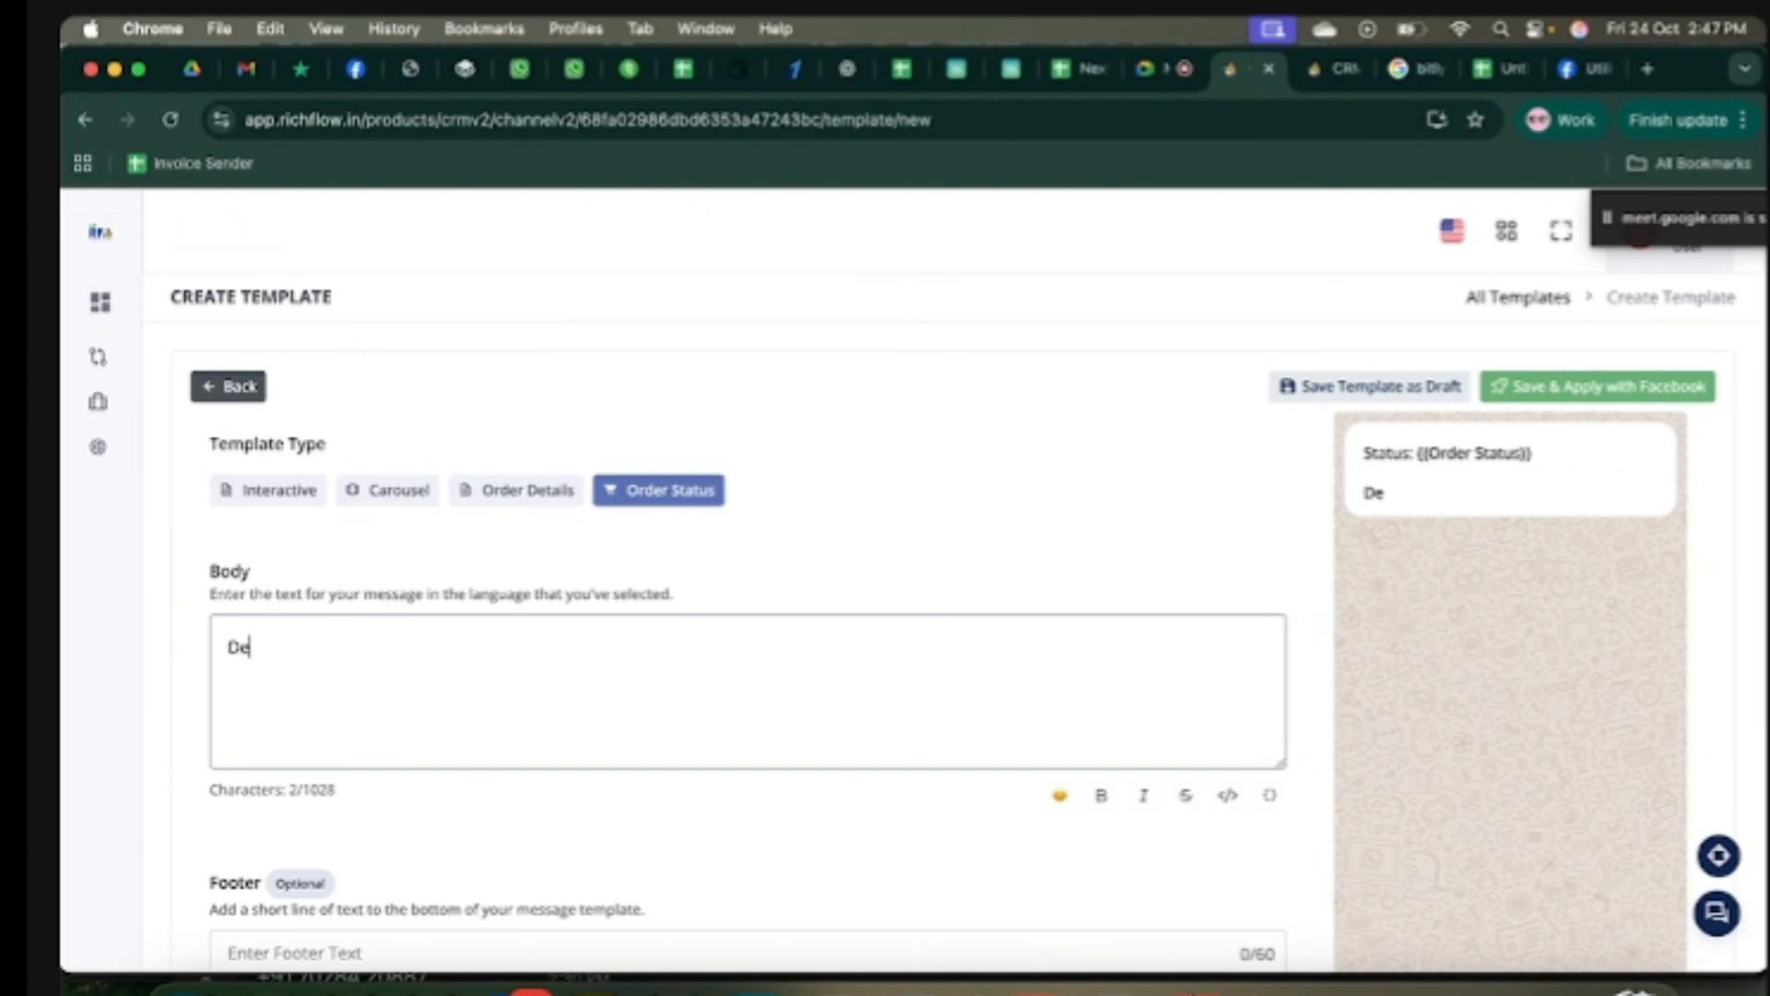
text(ar {{1}})
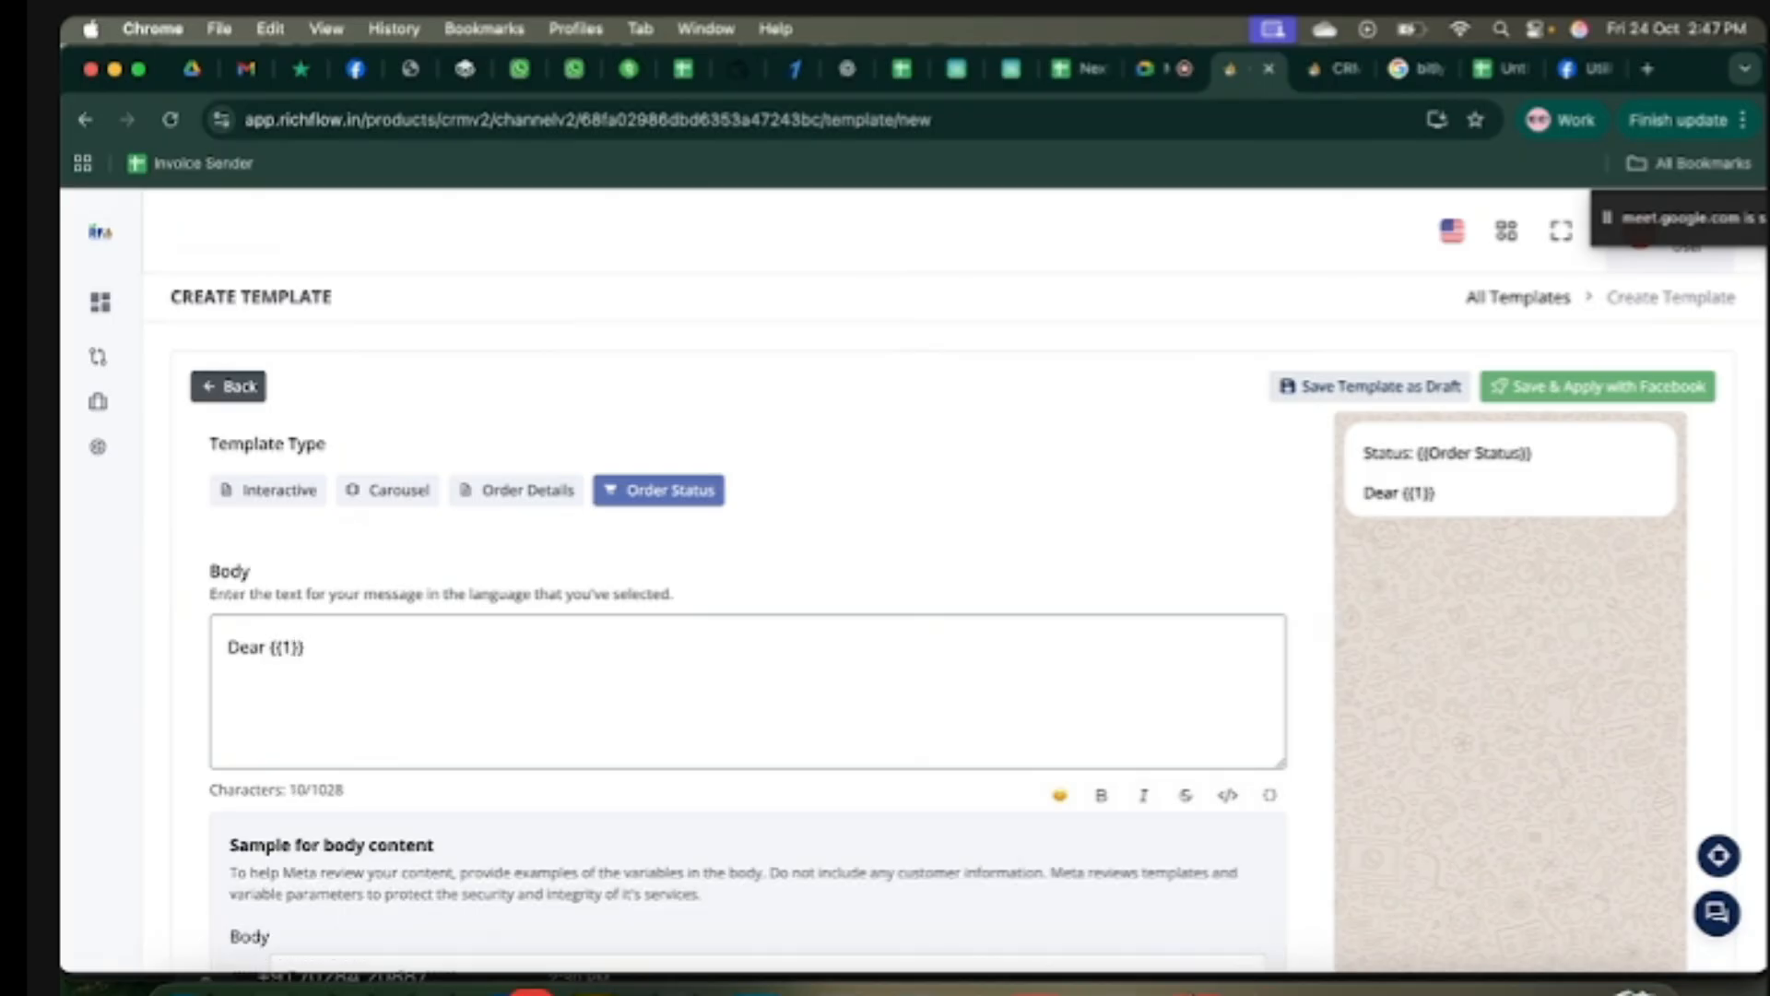
key(BackSpace)
key(BackSpace)
key(BackSpace)
key(BackSpace)
key(BackSpace)
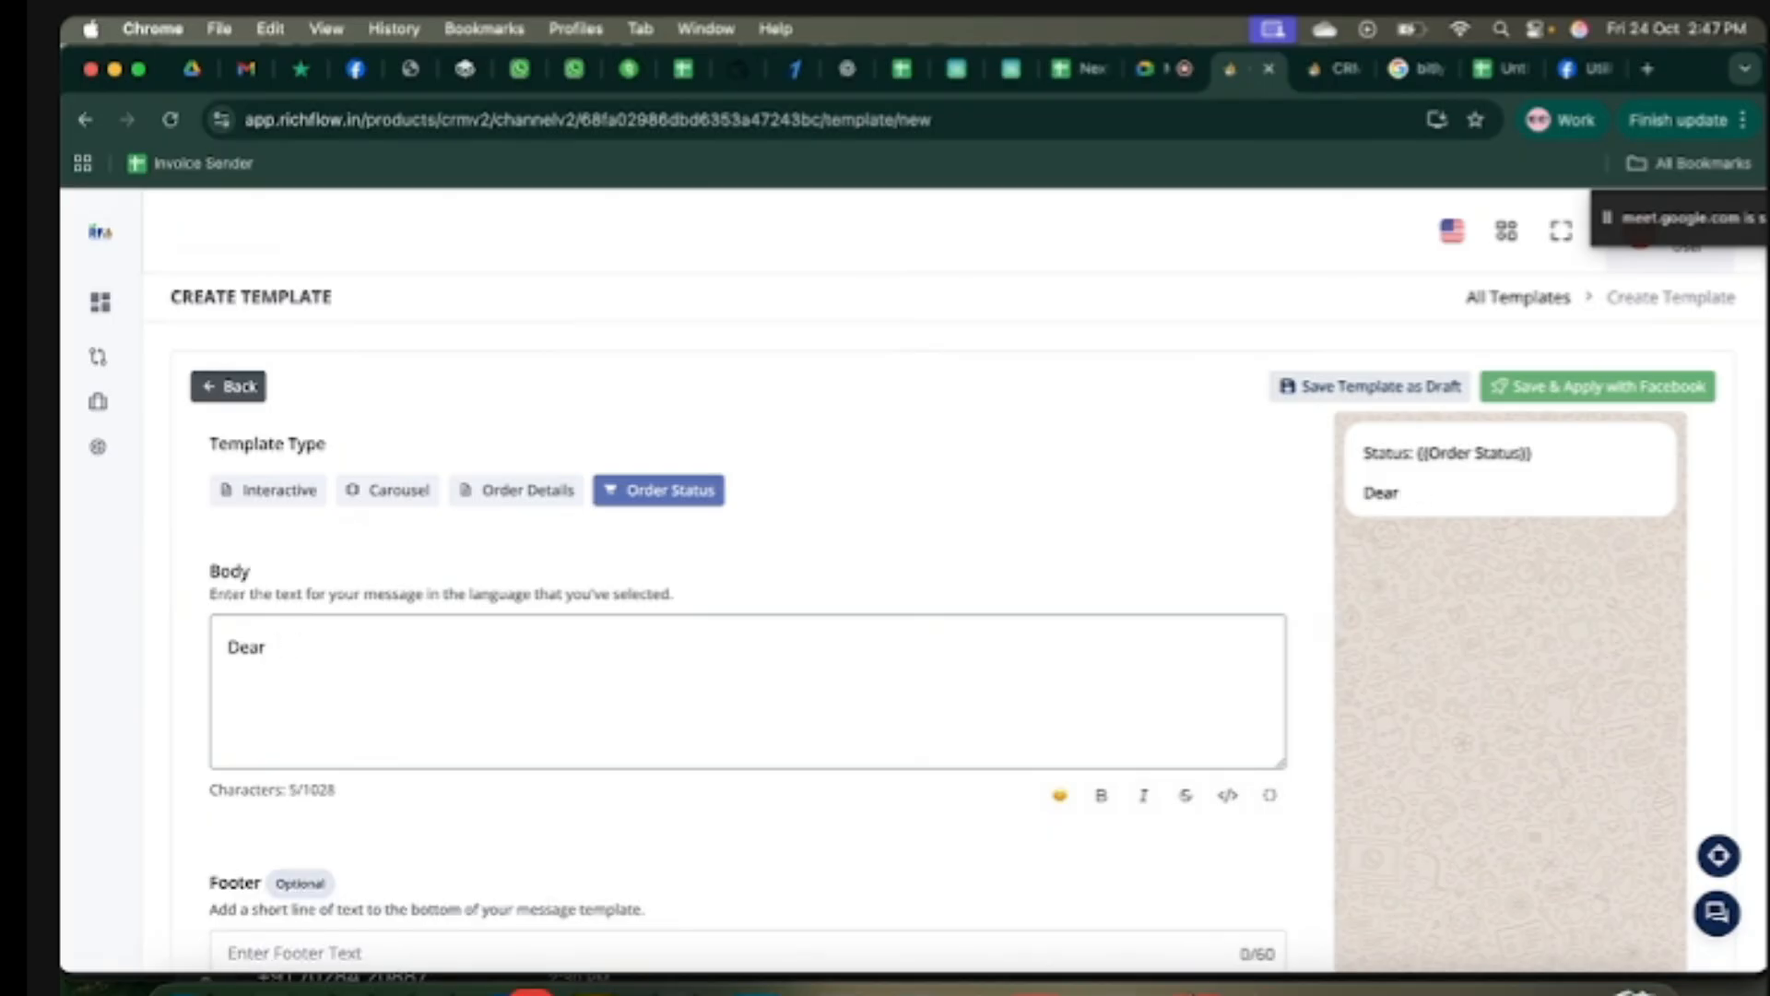
text({{1}})
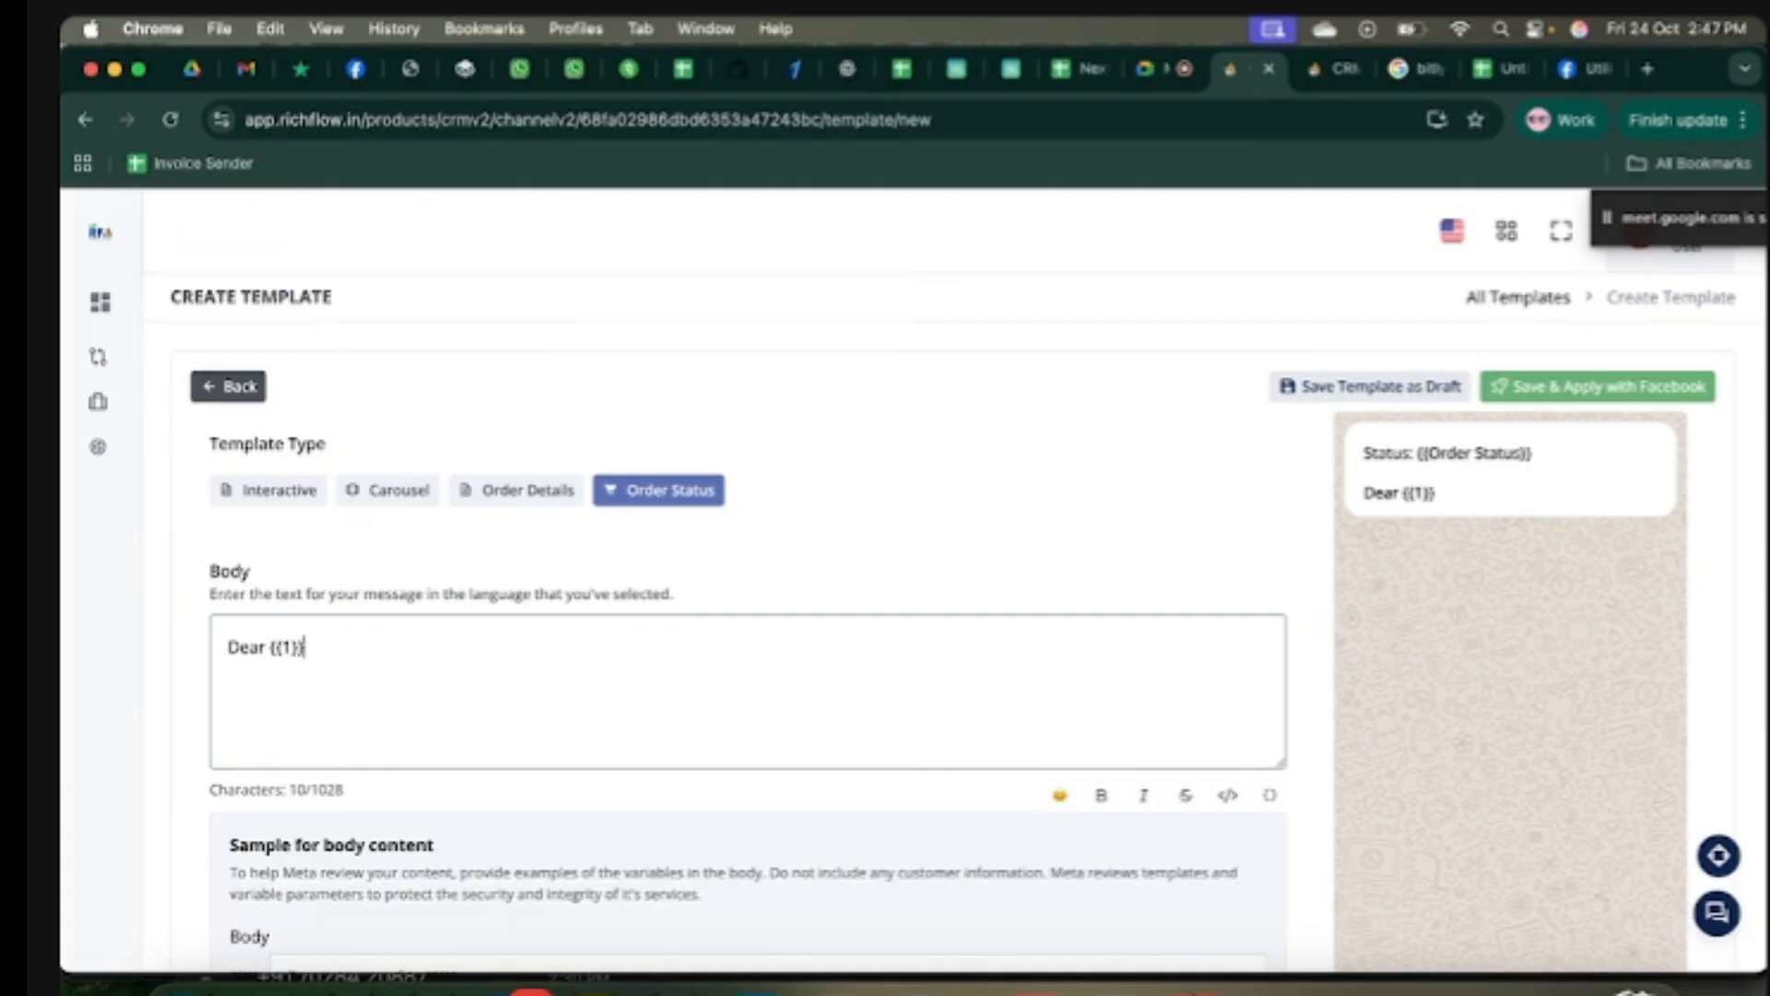
key(BackSpace)
key(BackSpace)
key(BackSpace)
key(BackSpace)
key(BackSpace)
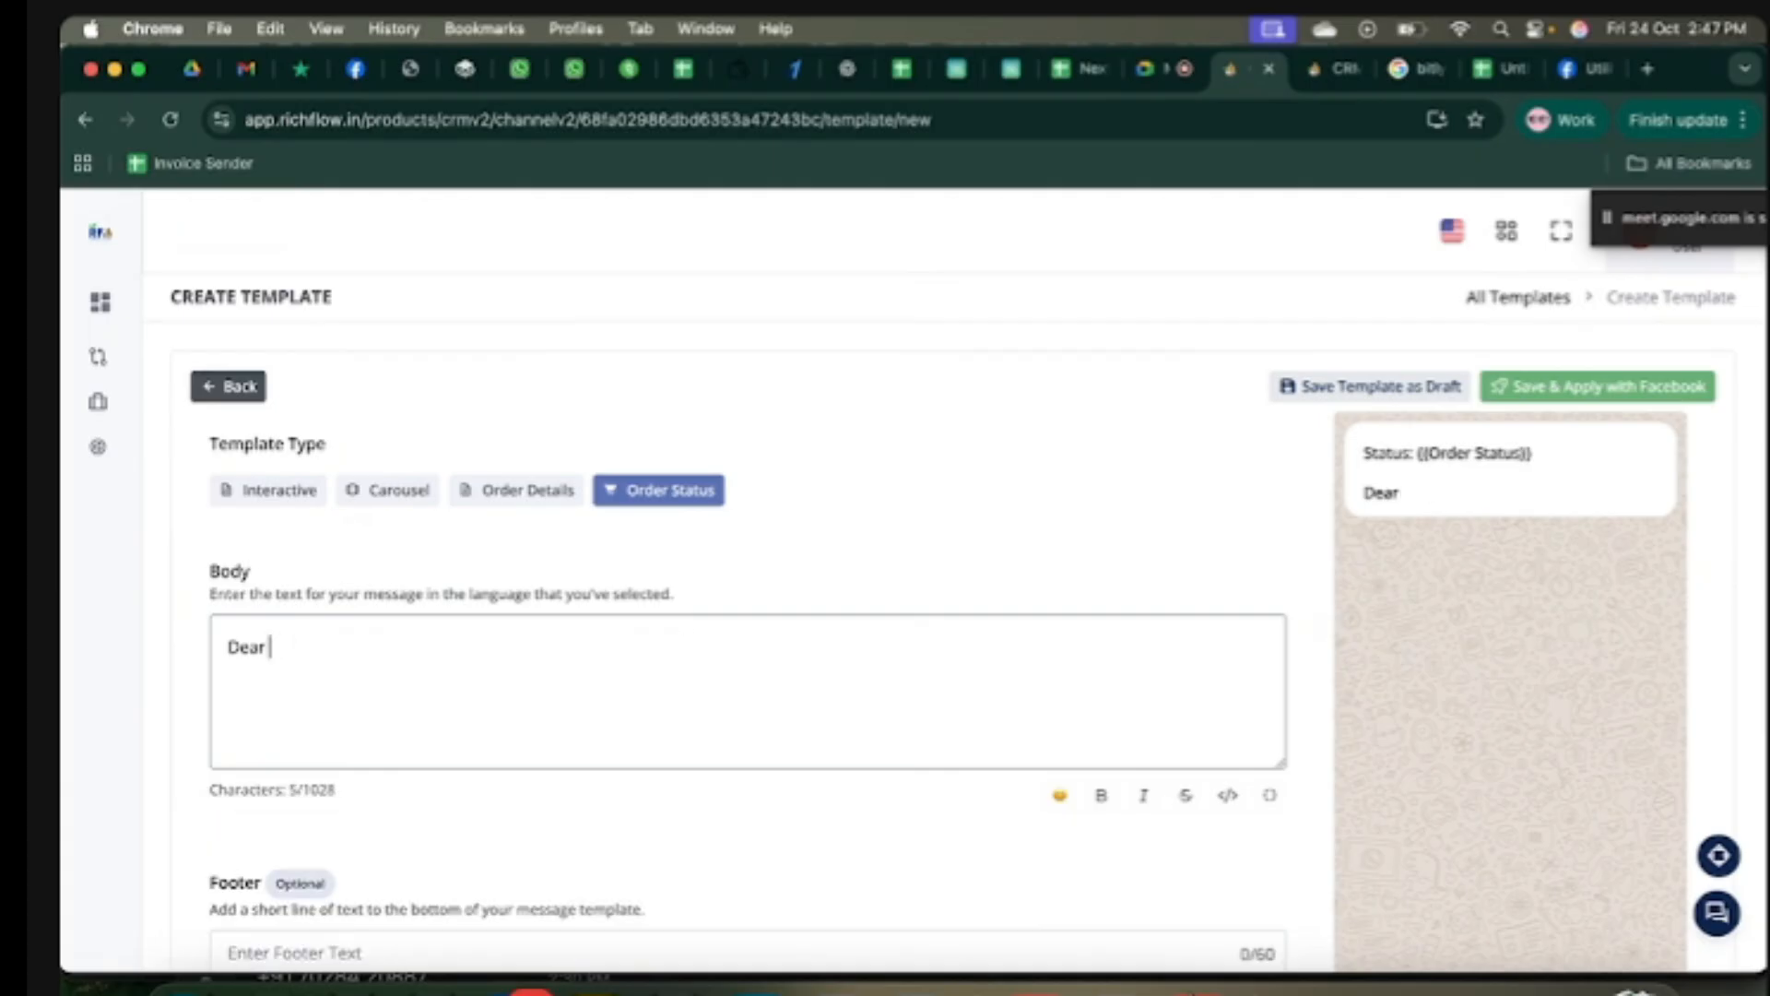
click(1271, 797)
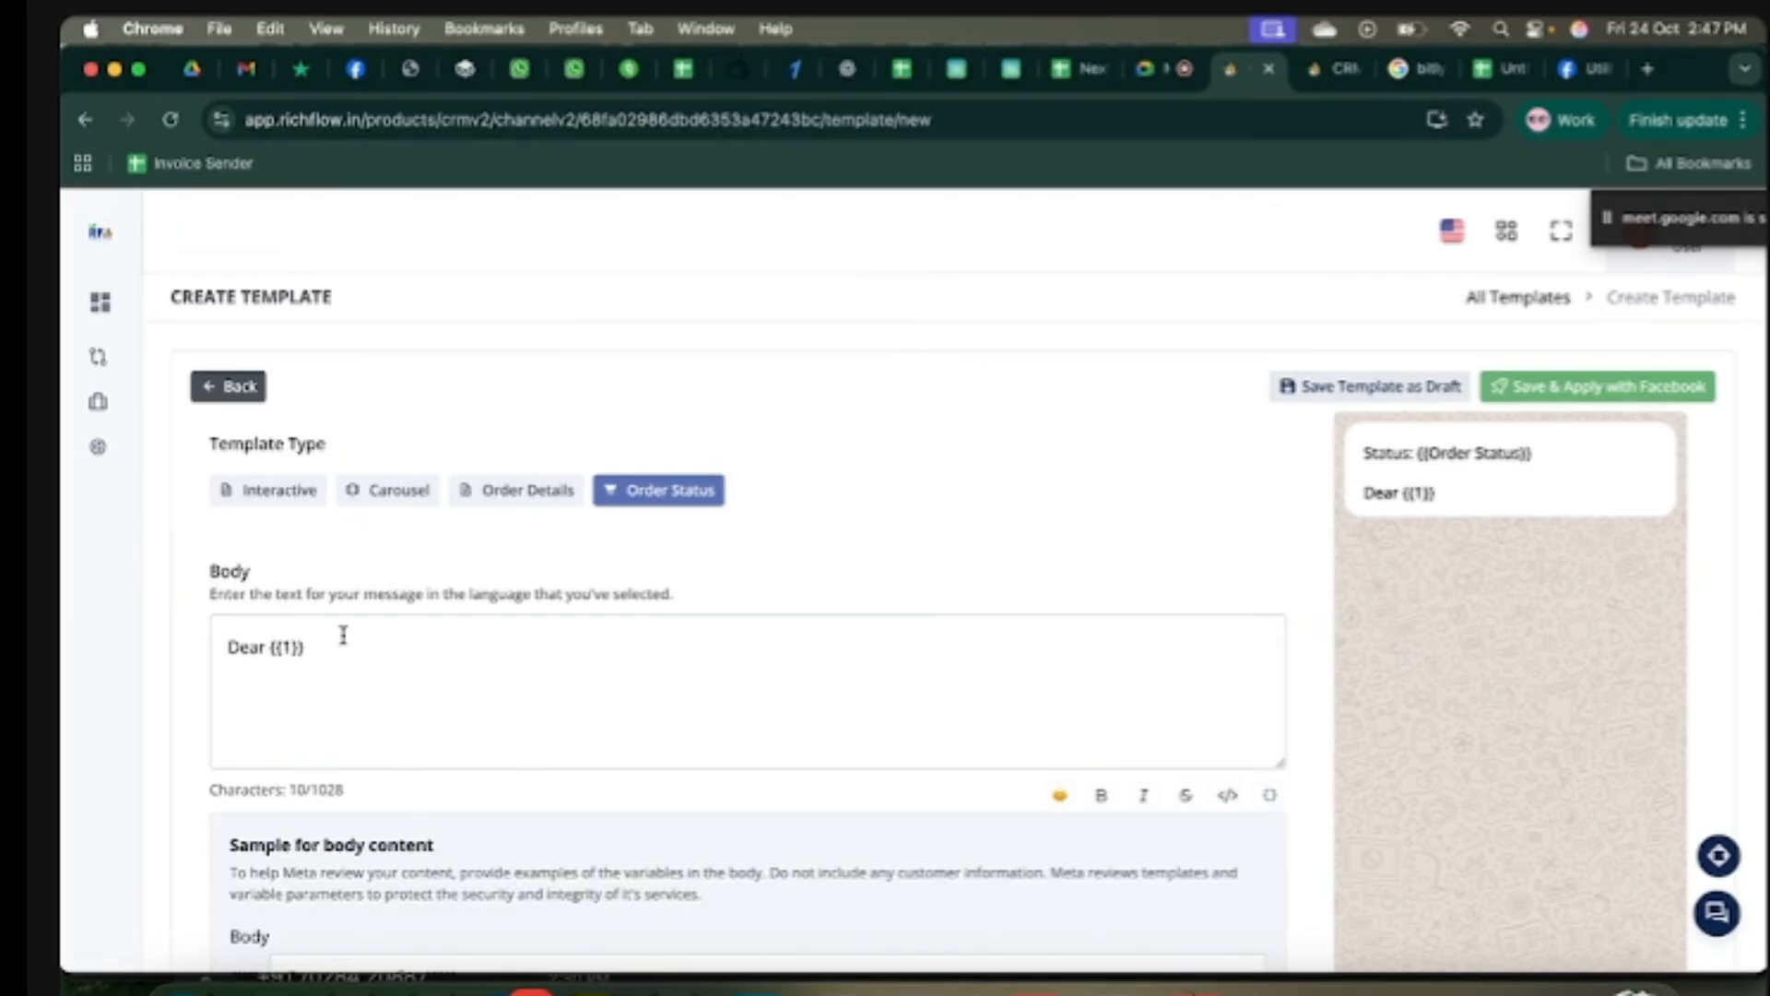
click(389, 651)
Step: Add ', Your order {{2}}.' and a {{3}} line to the body using the variable icon
text(,)
key(Return)
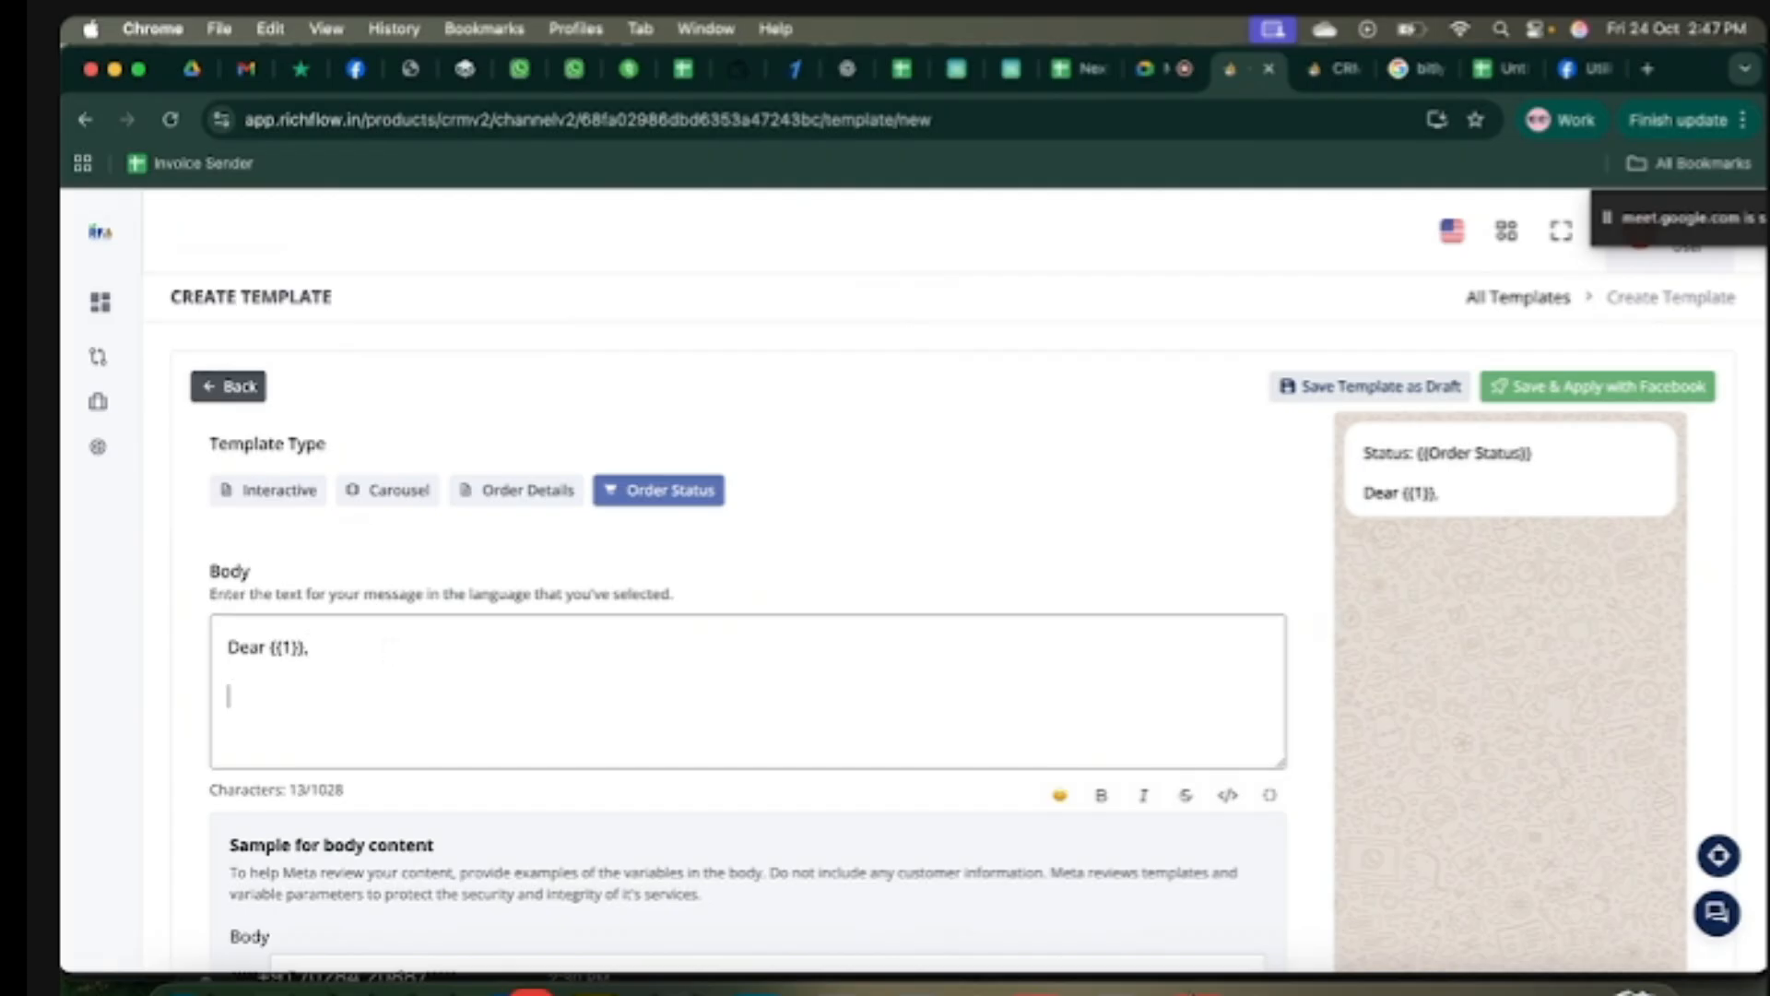
text(Your )
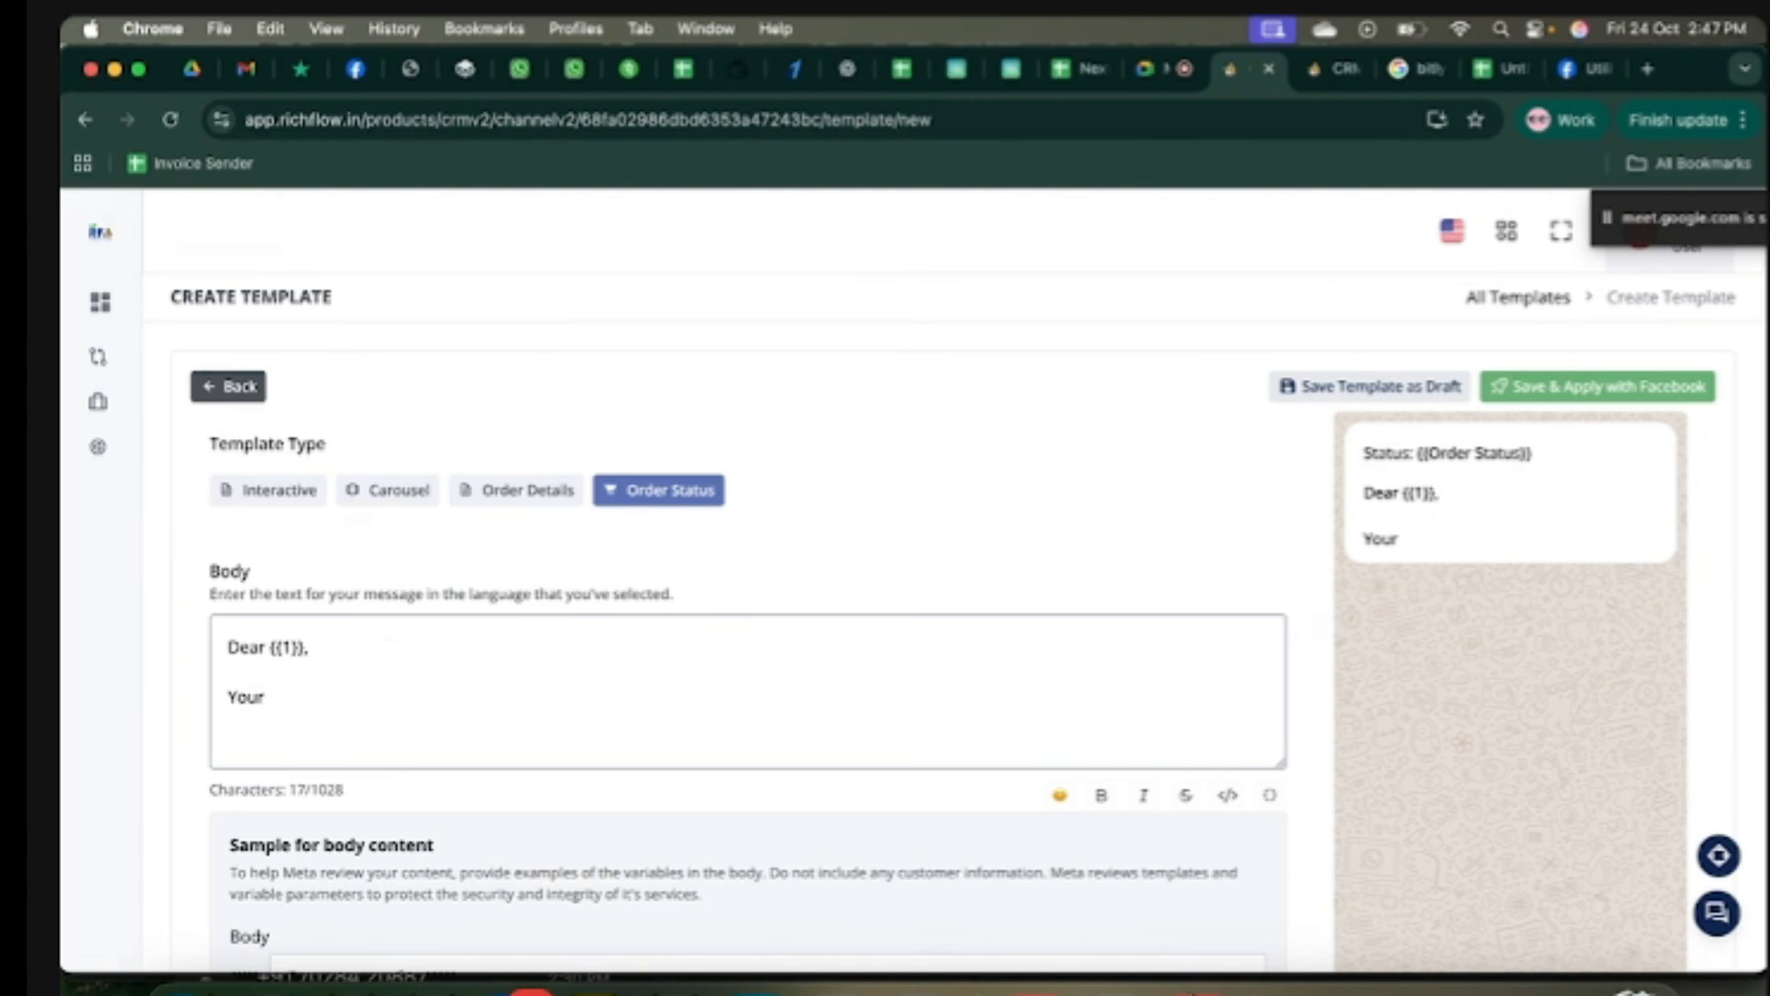
text(order {{)
key(BackSpace)
key(BackSpace)
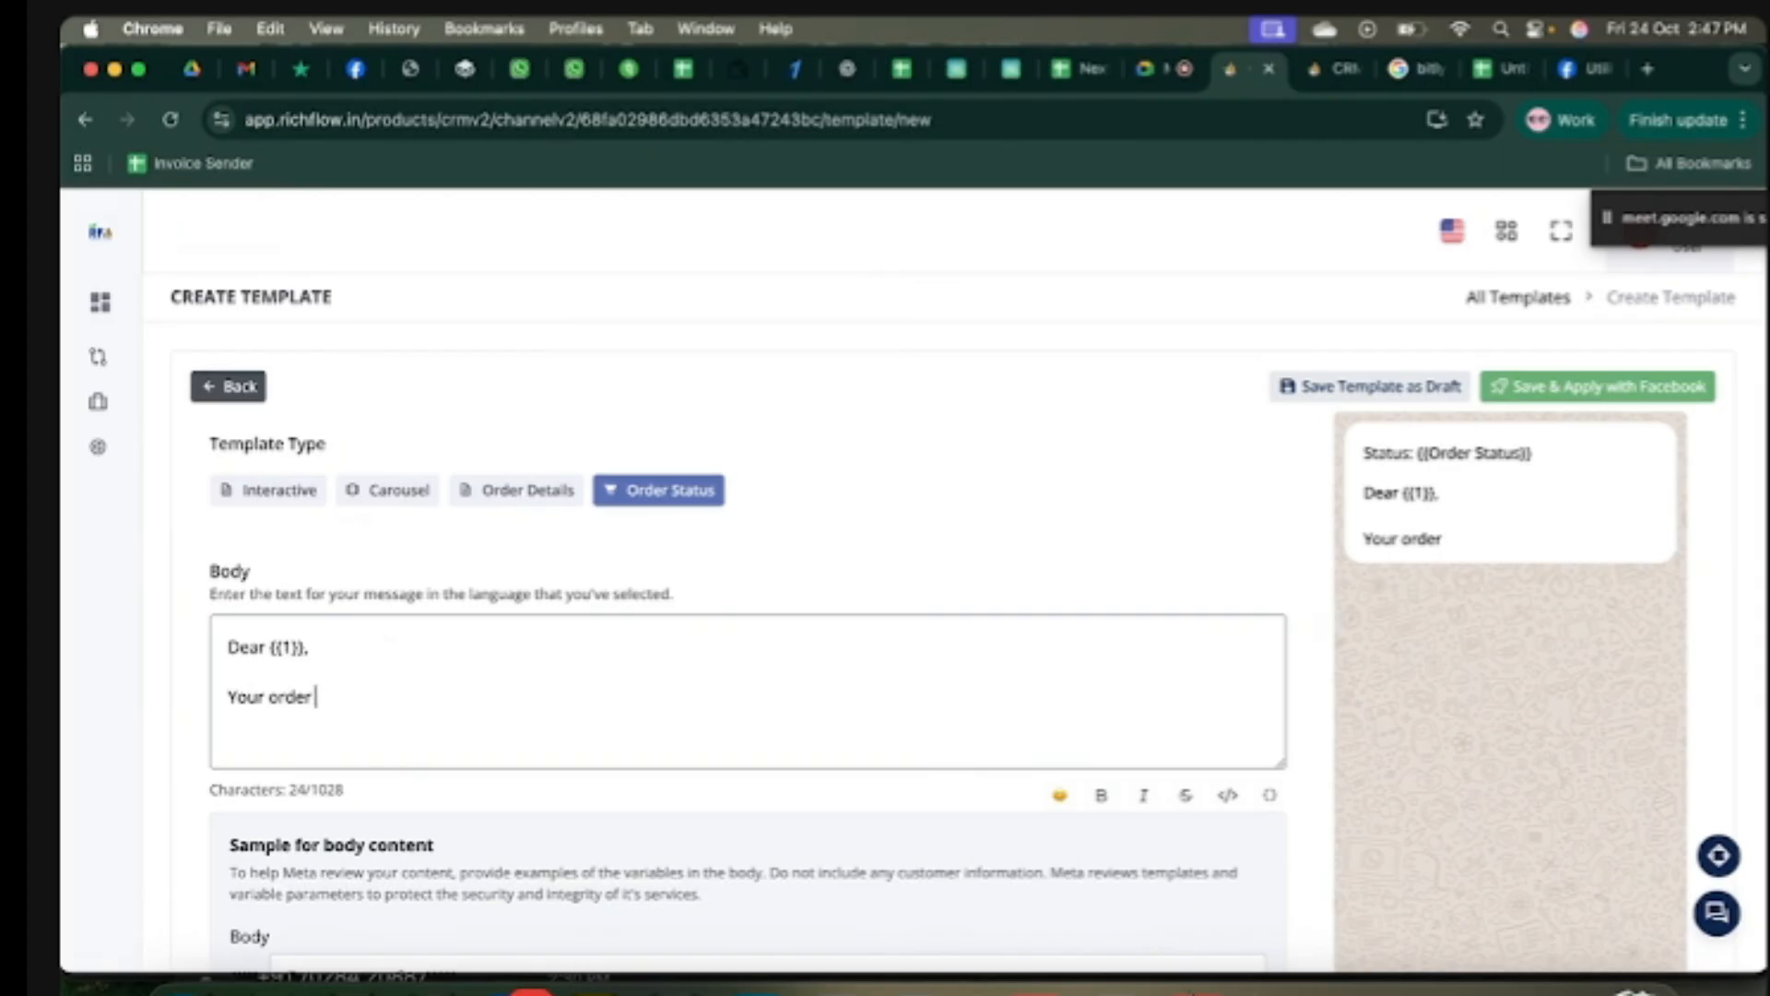
click(1269, 795)
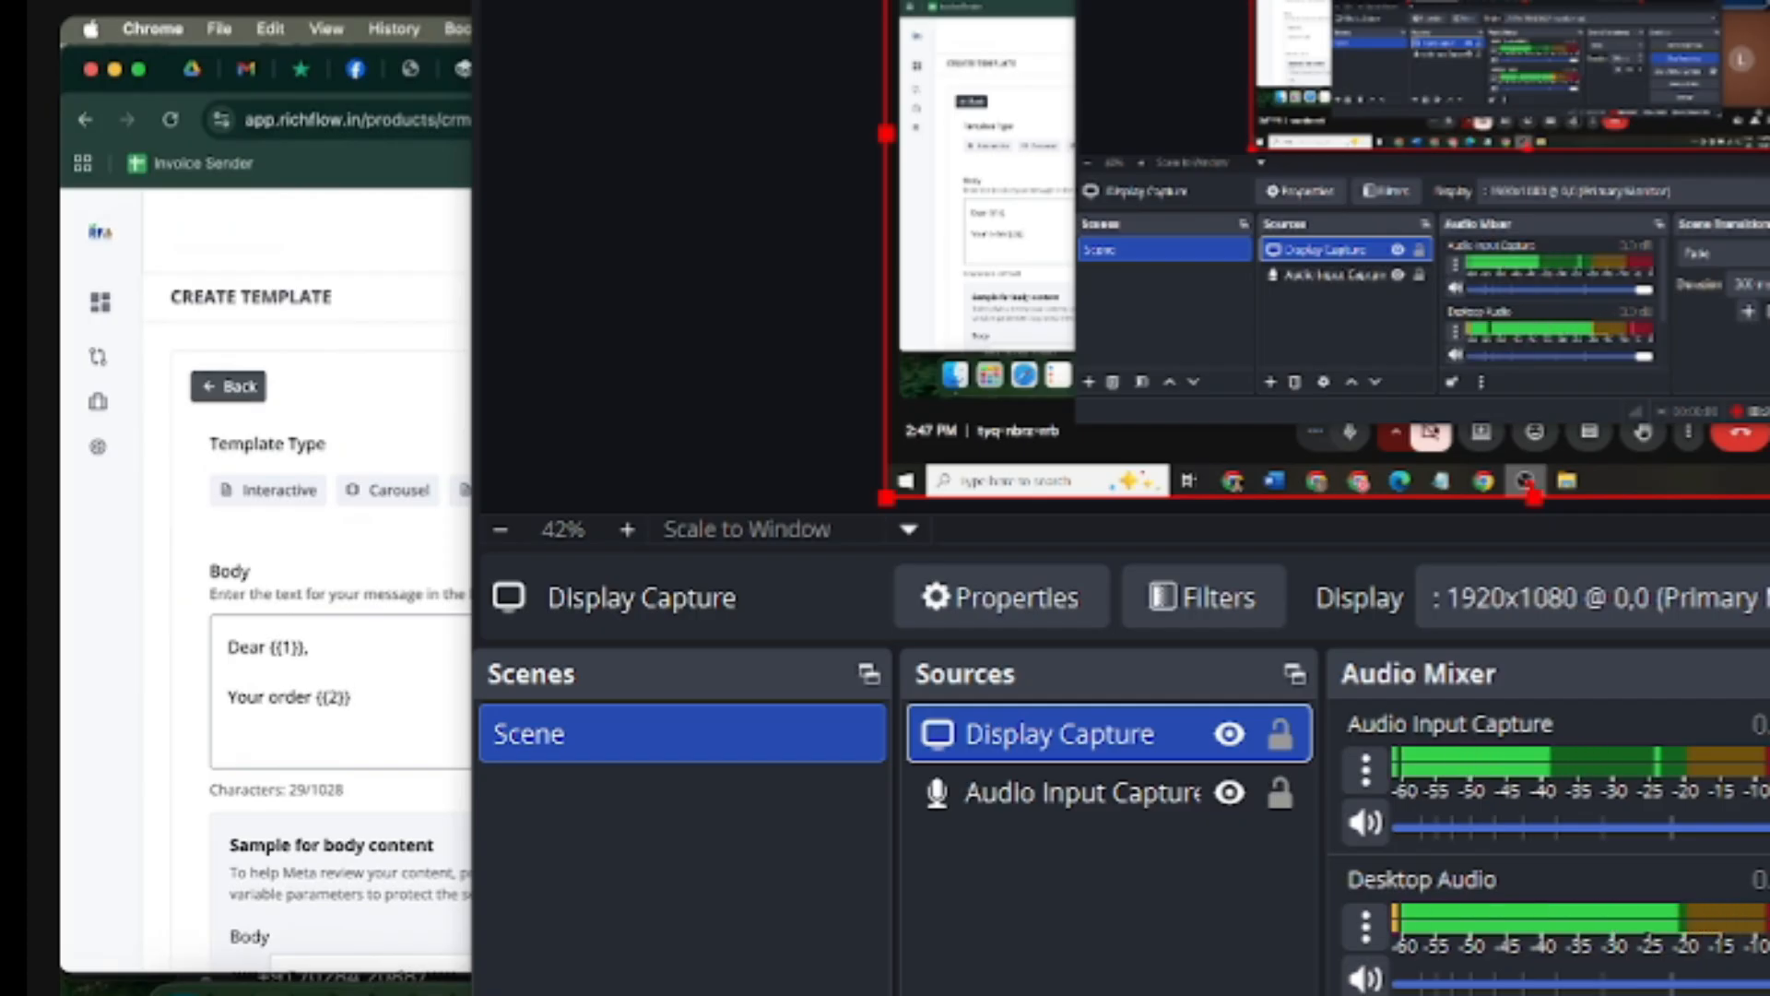
text(.)
key(Return)
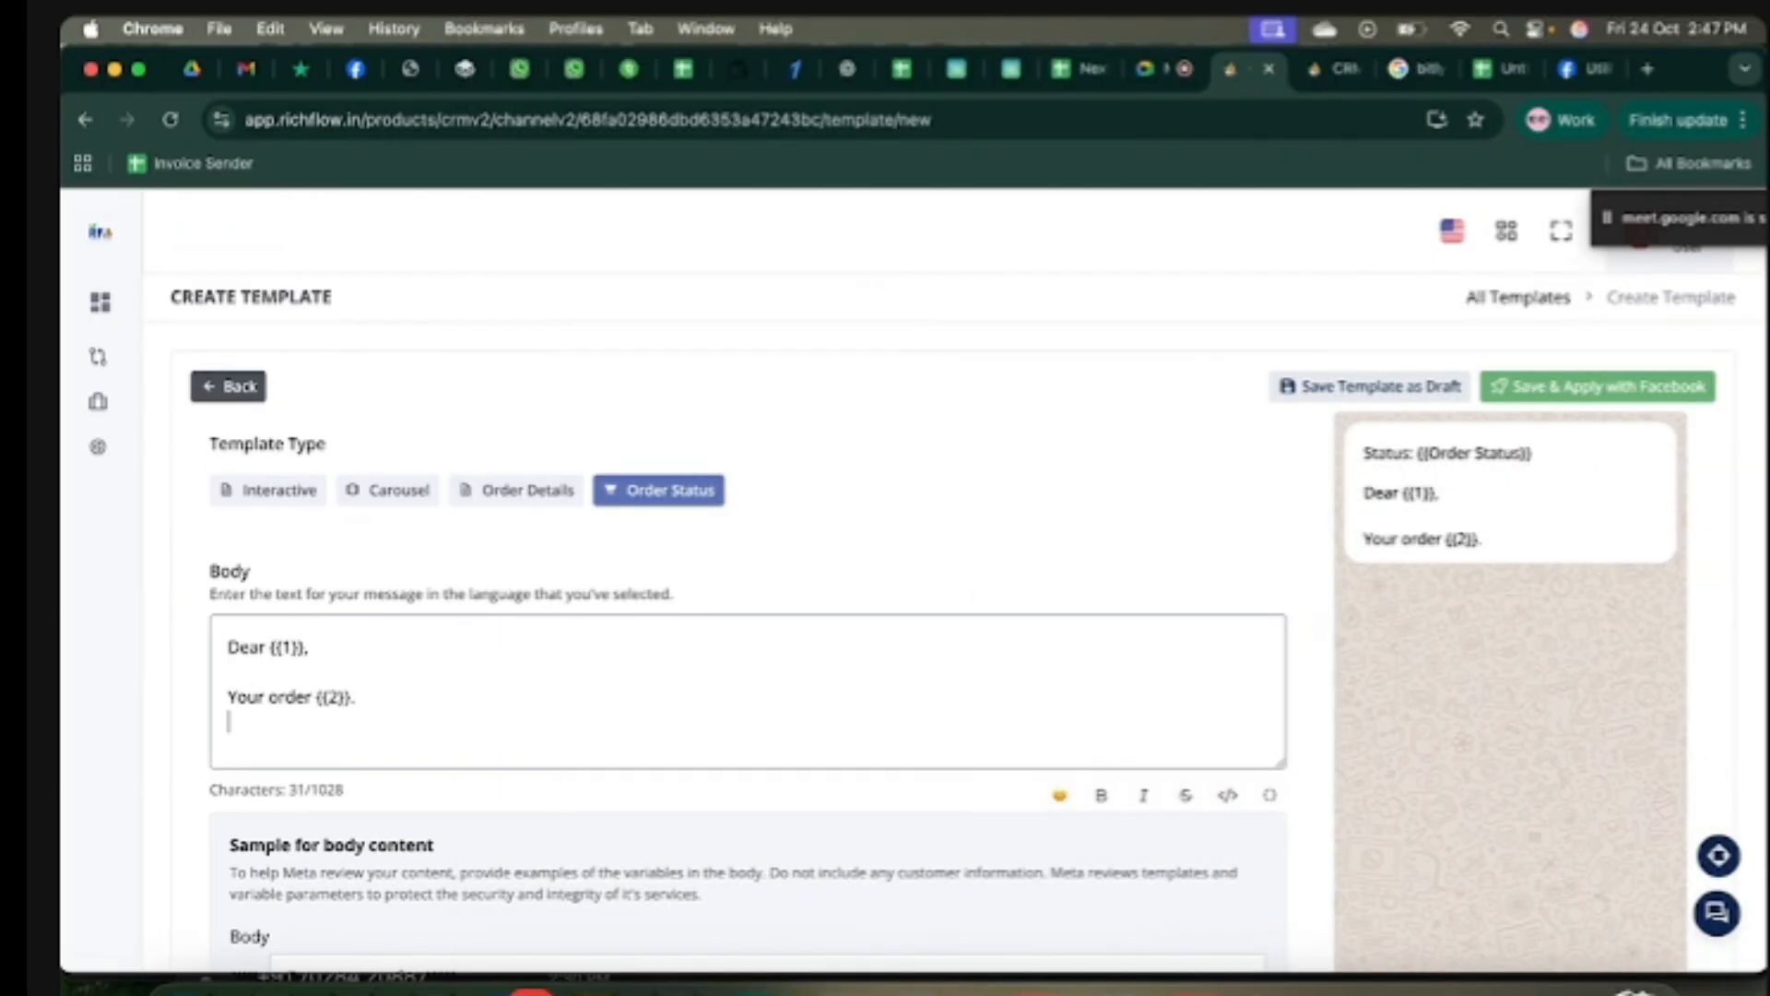
click(1270, 794)
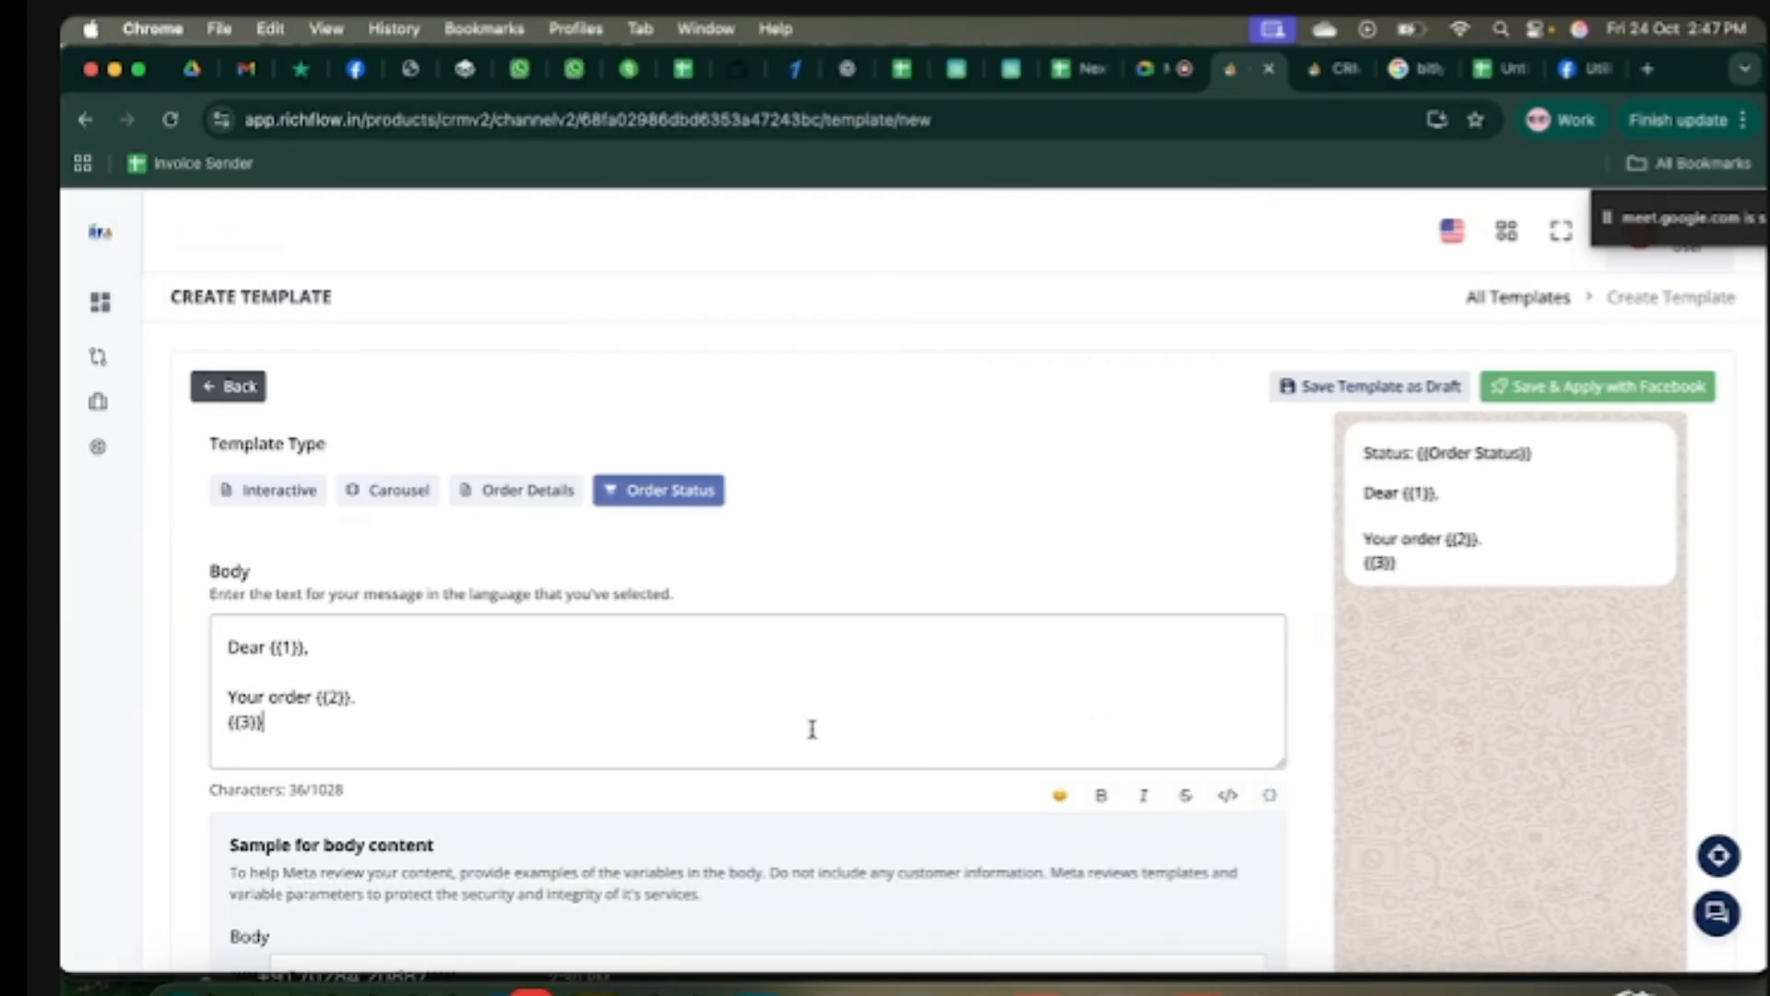
Step: Add a 'Thanks and Regards' sign-off with 'Mega Ayurvedic Kendra' in bold
key(Return)
key(Return)
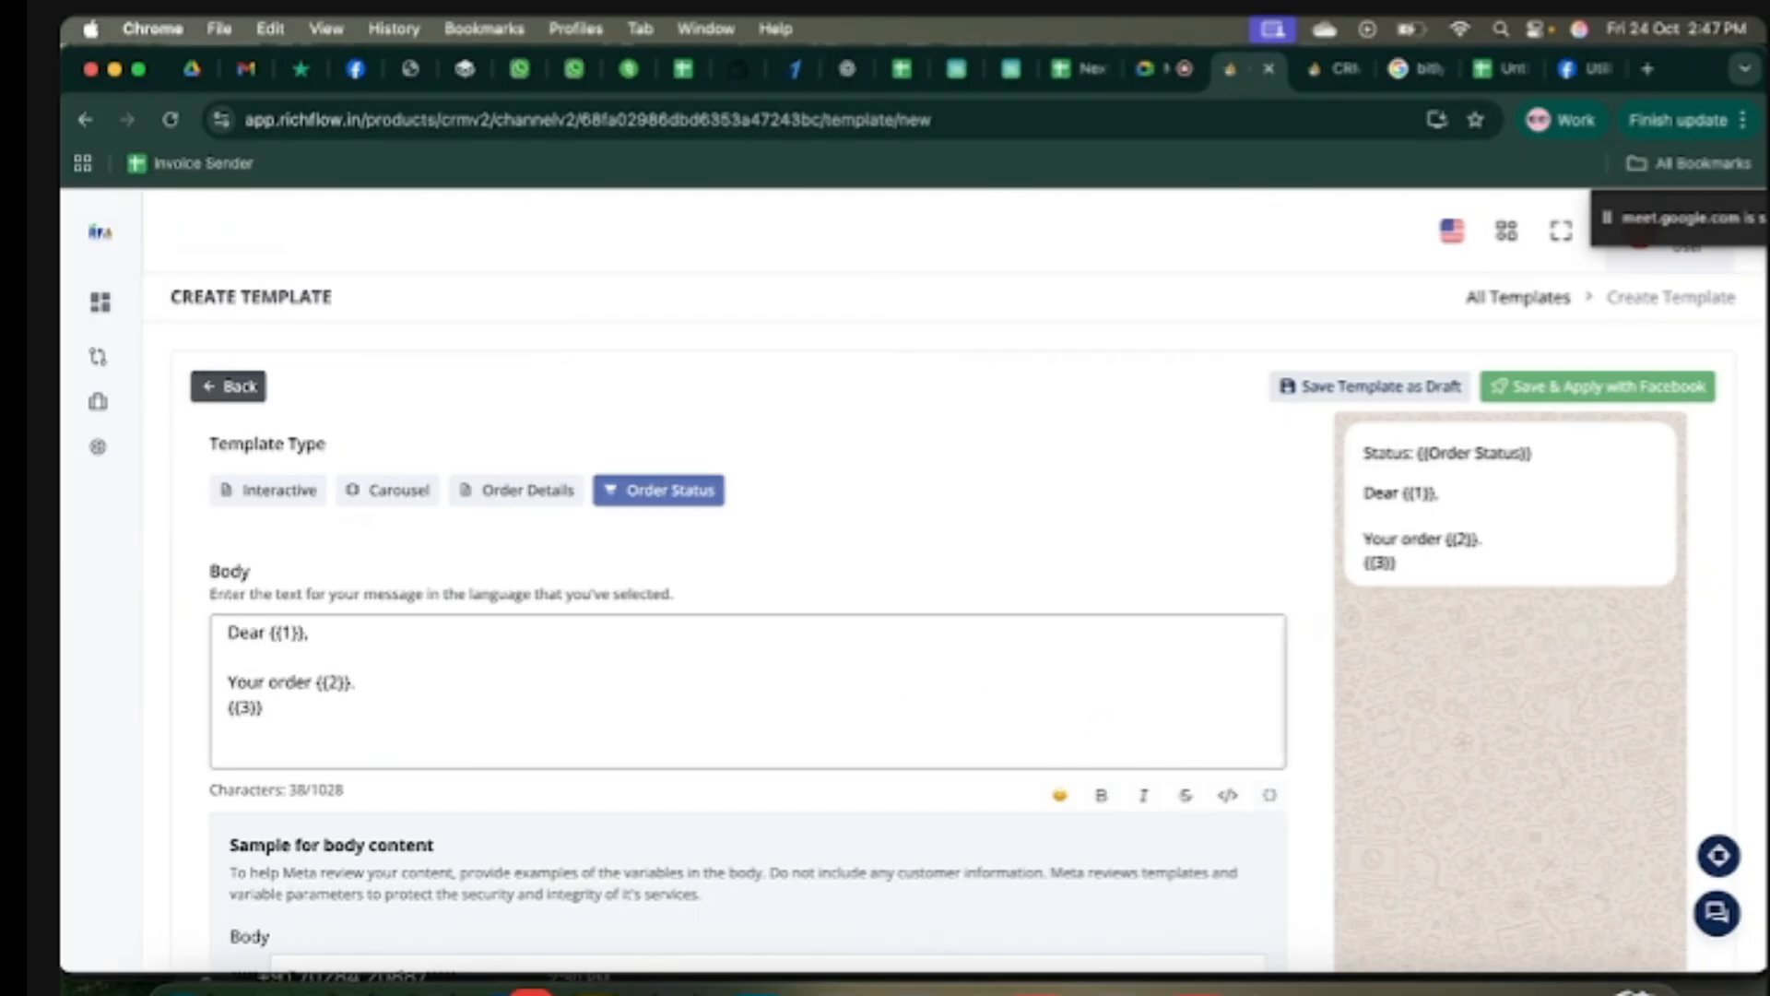
text(Thanks and Regards)
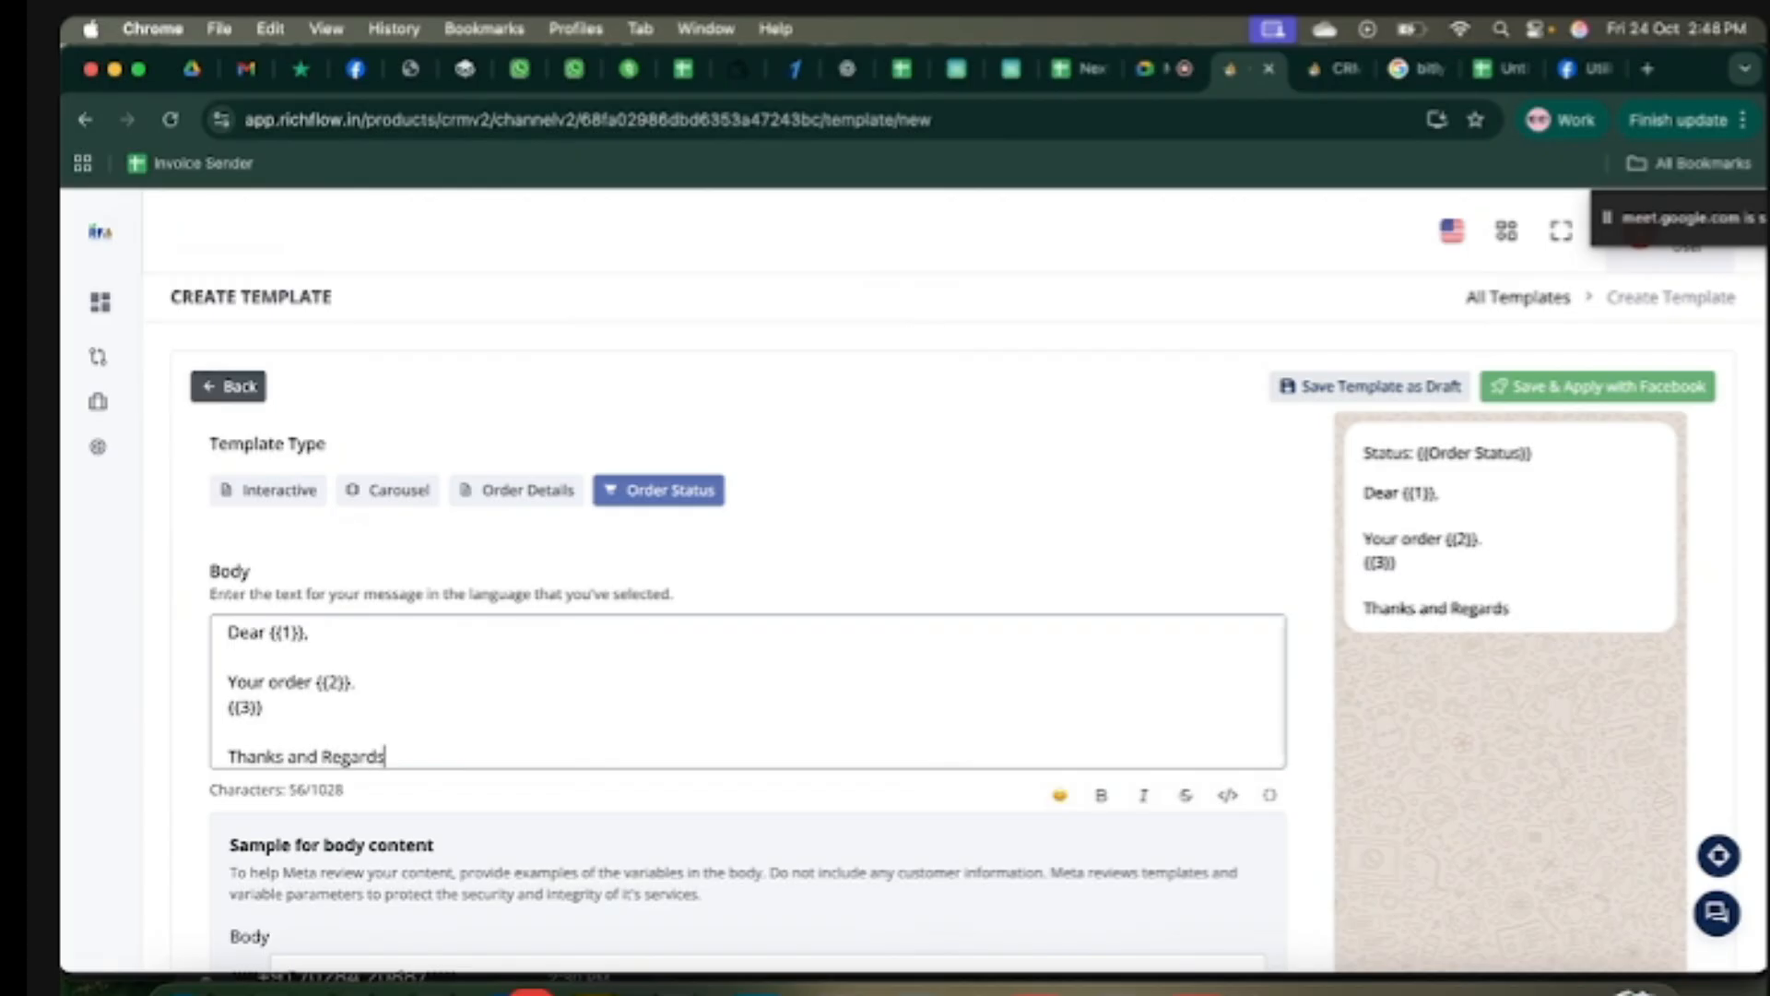
key(Return)
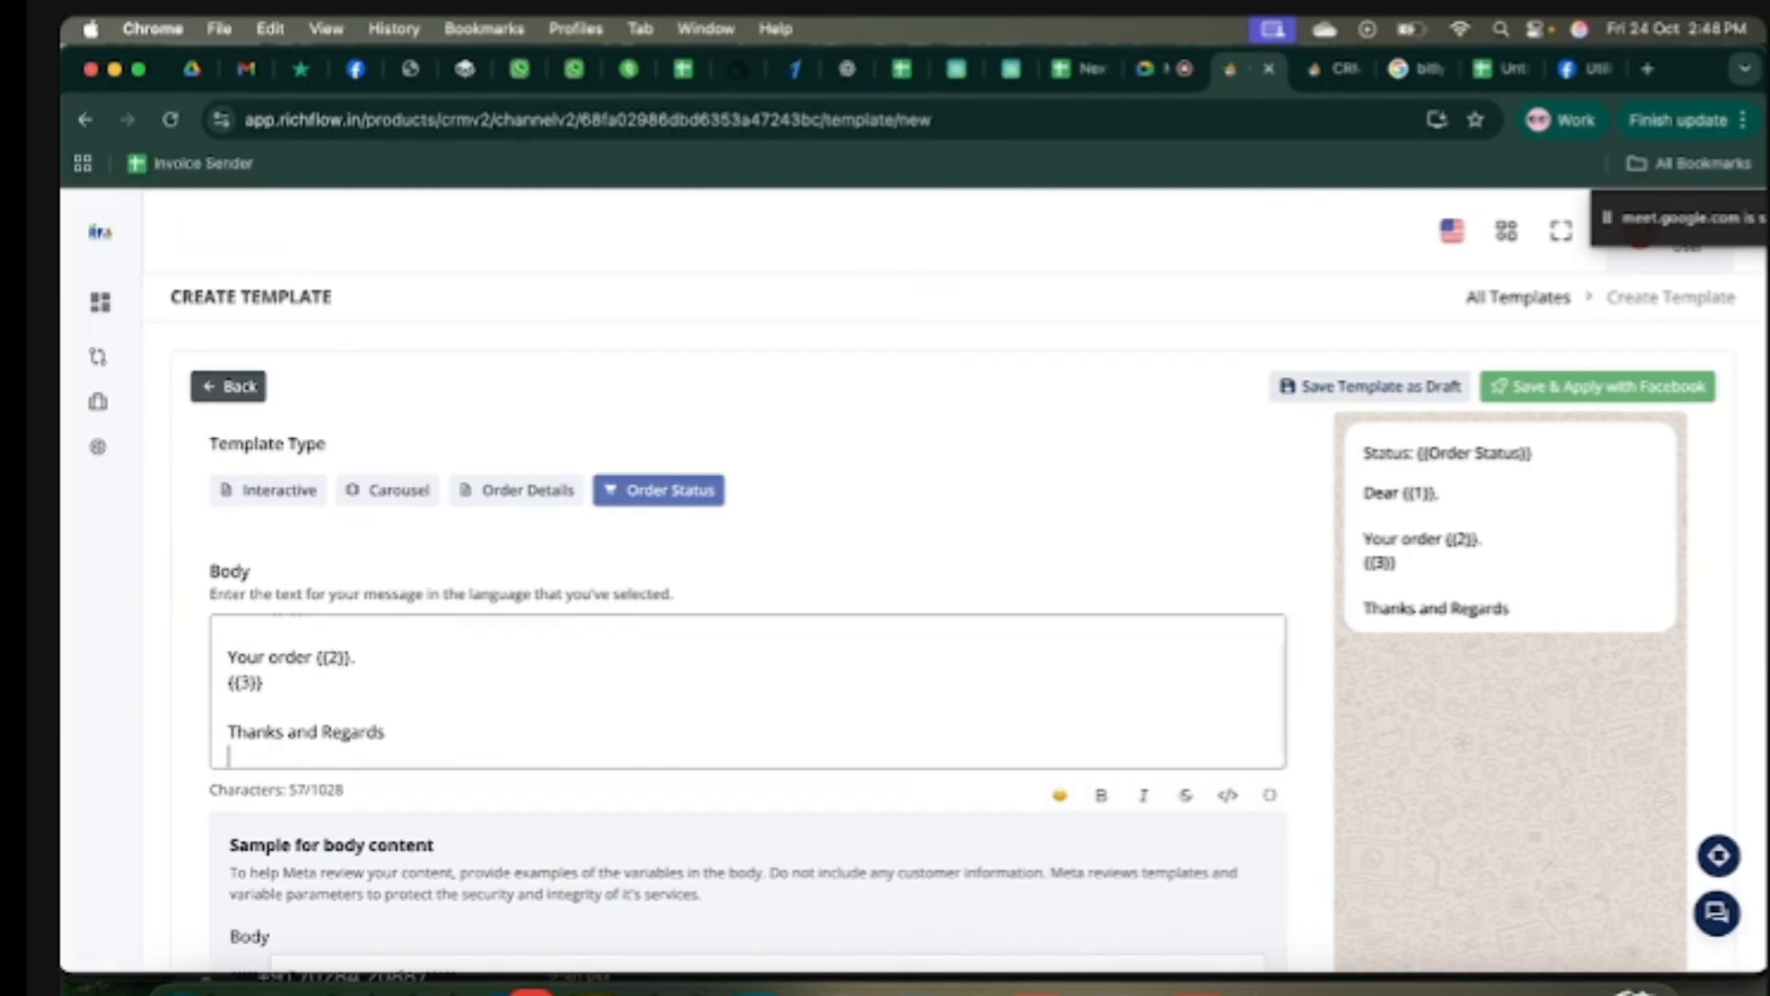
text(Mega Ayu)
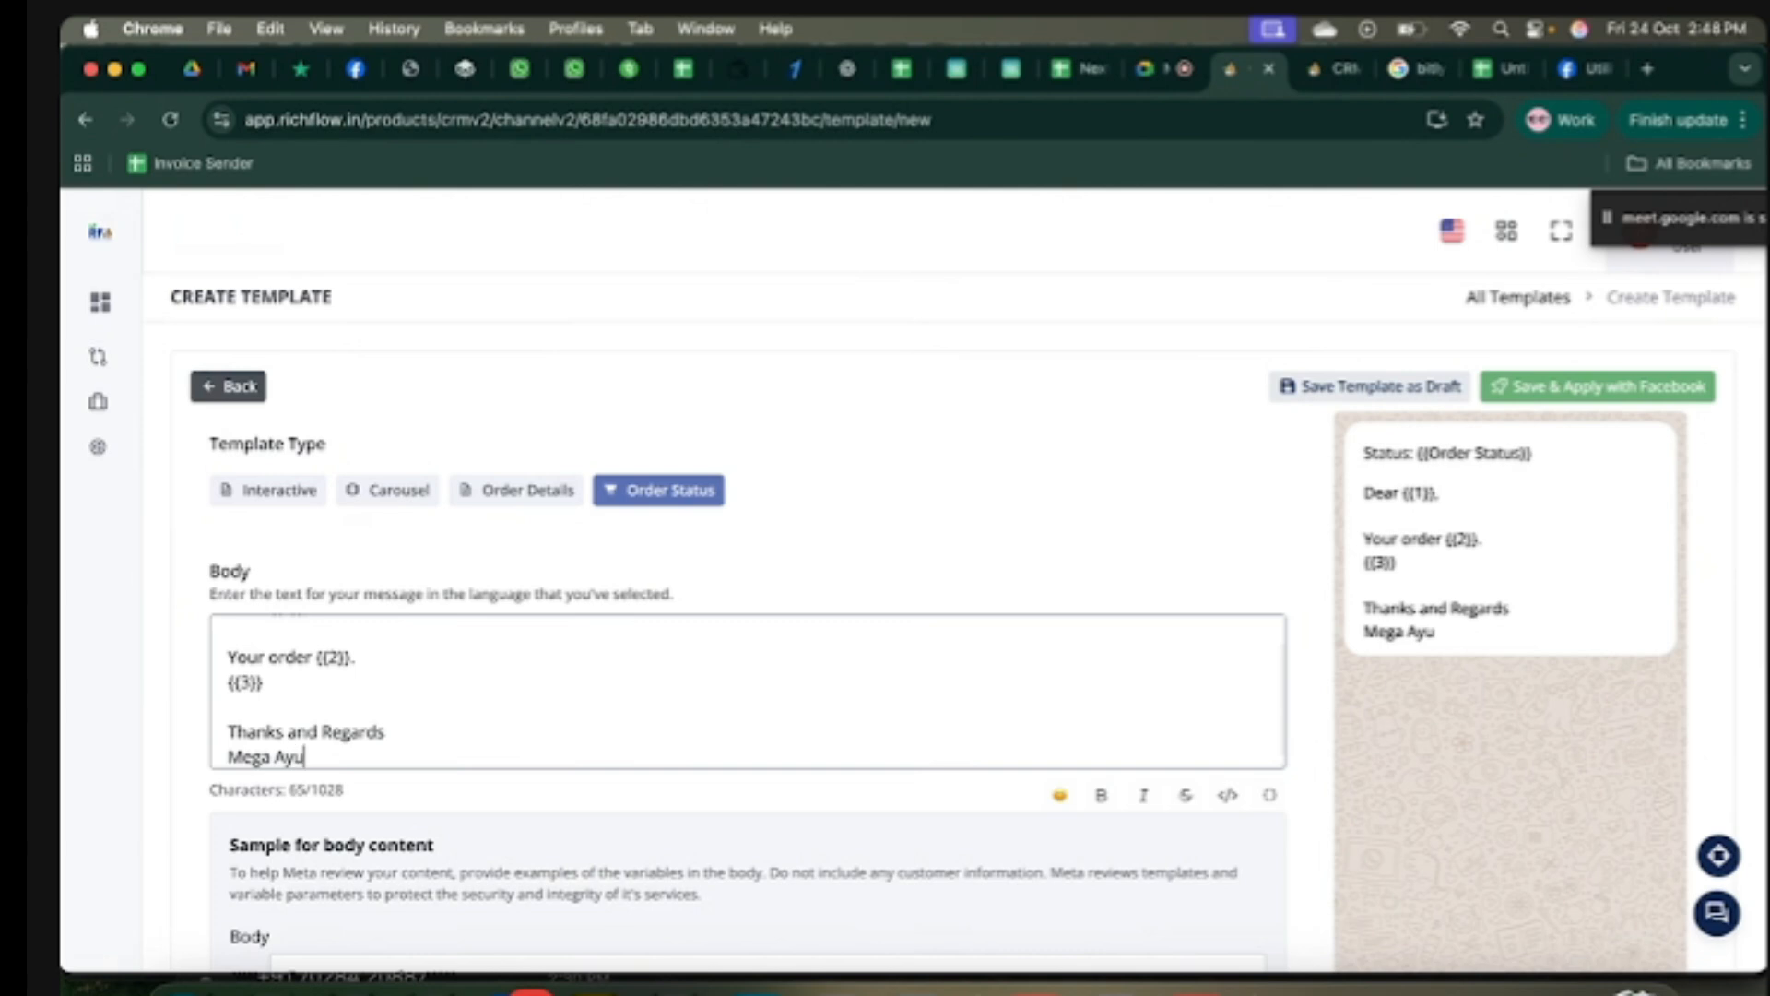
text(rvedic Kendra)
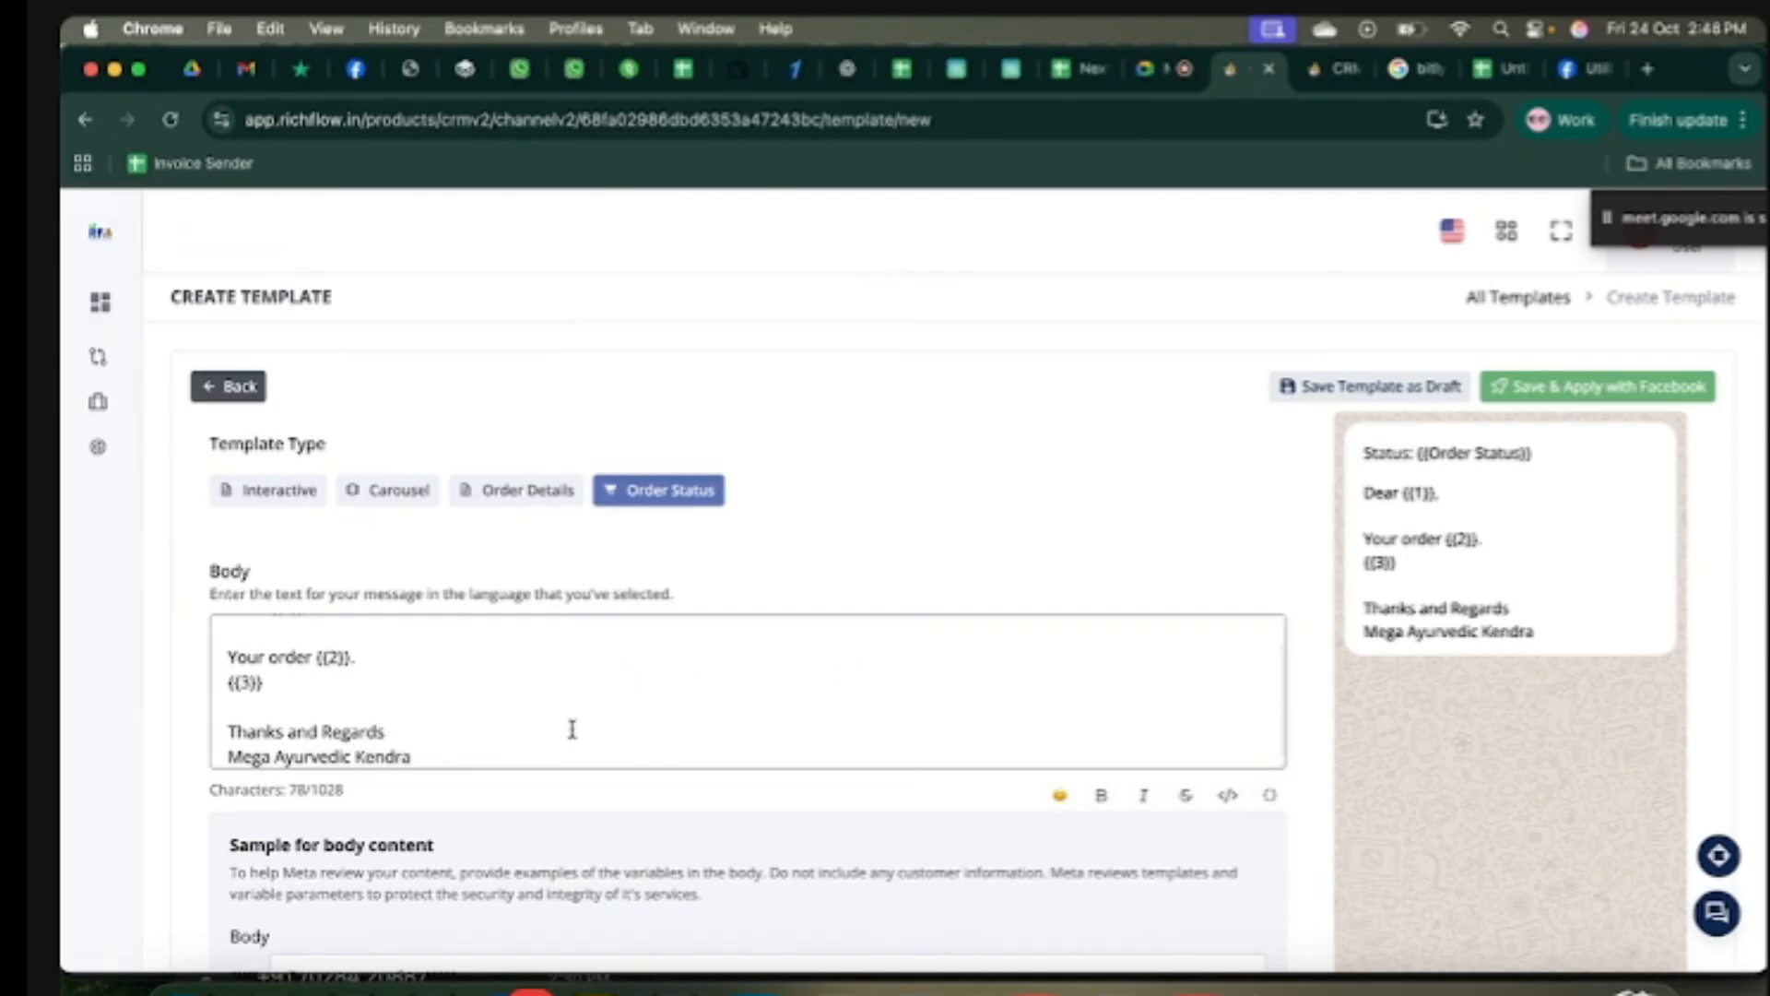
drag(228, 757, 446, 758)
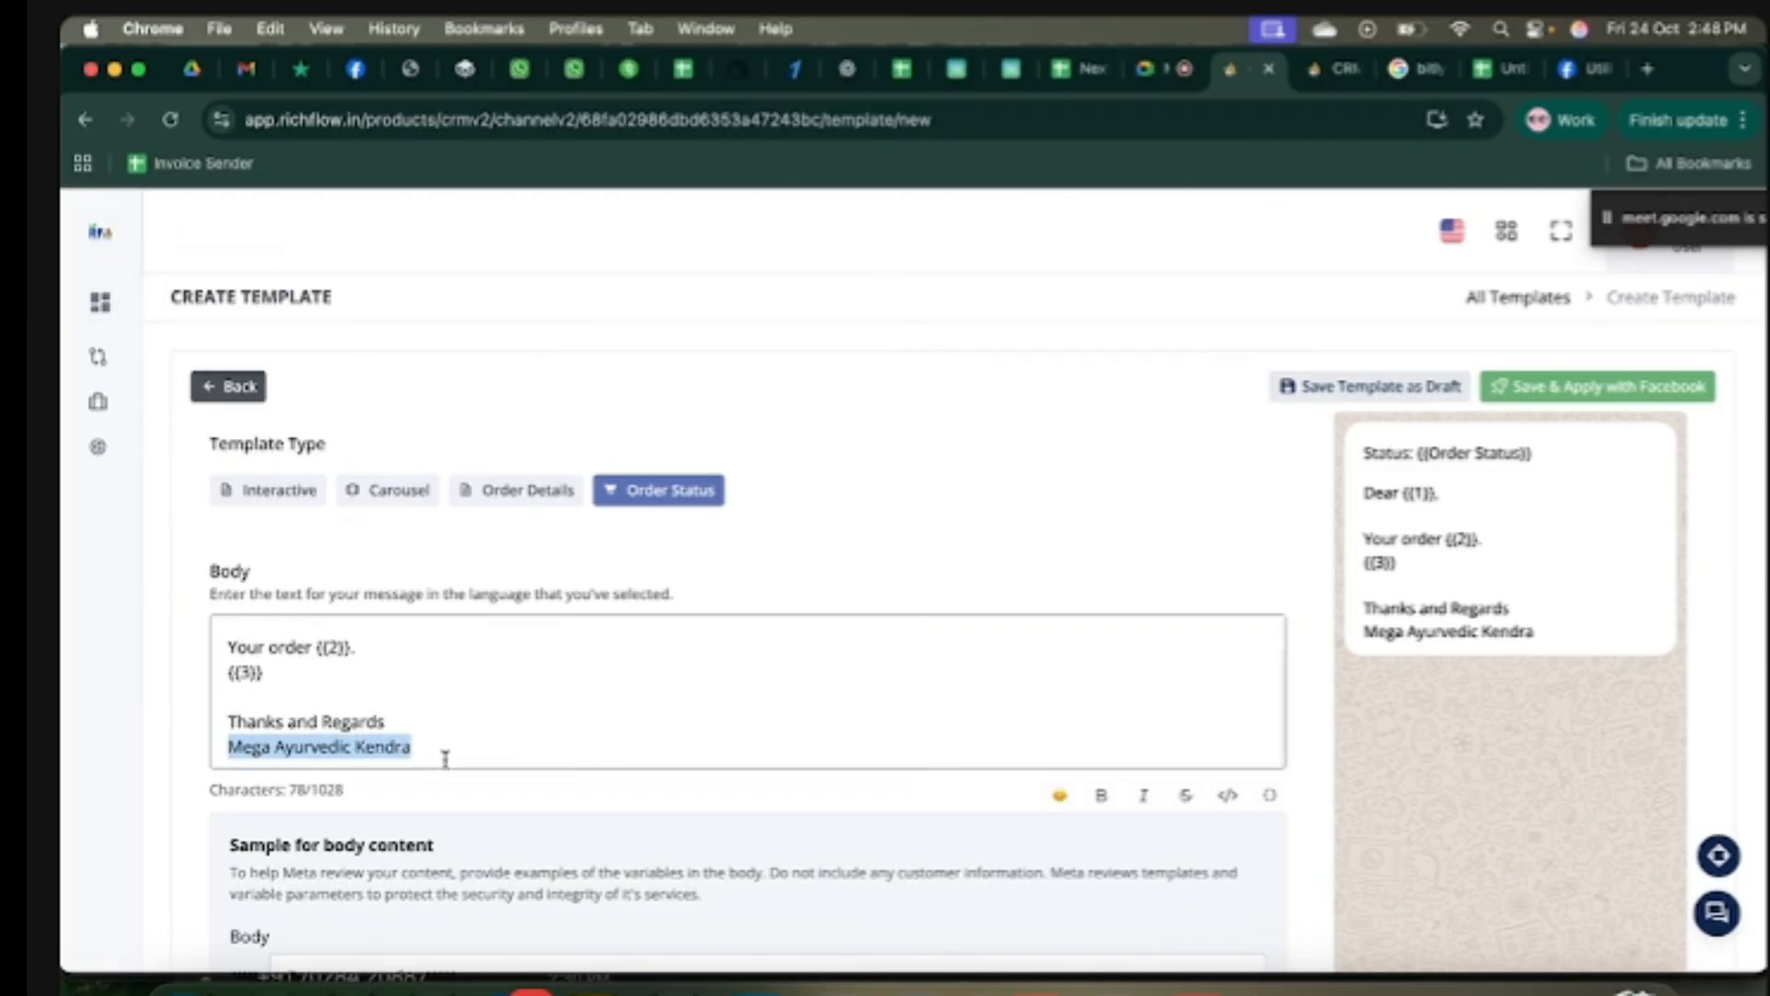
click(1101, 795)
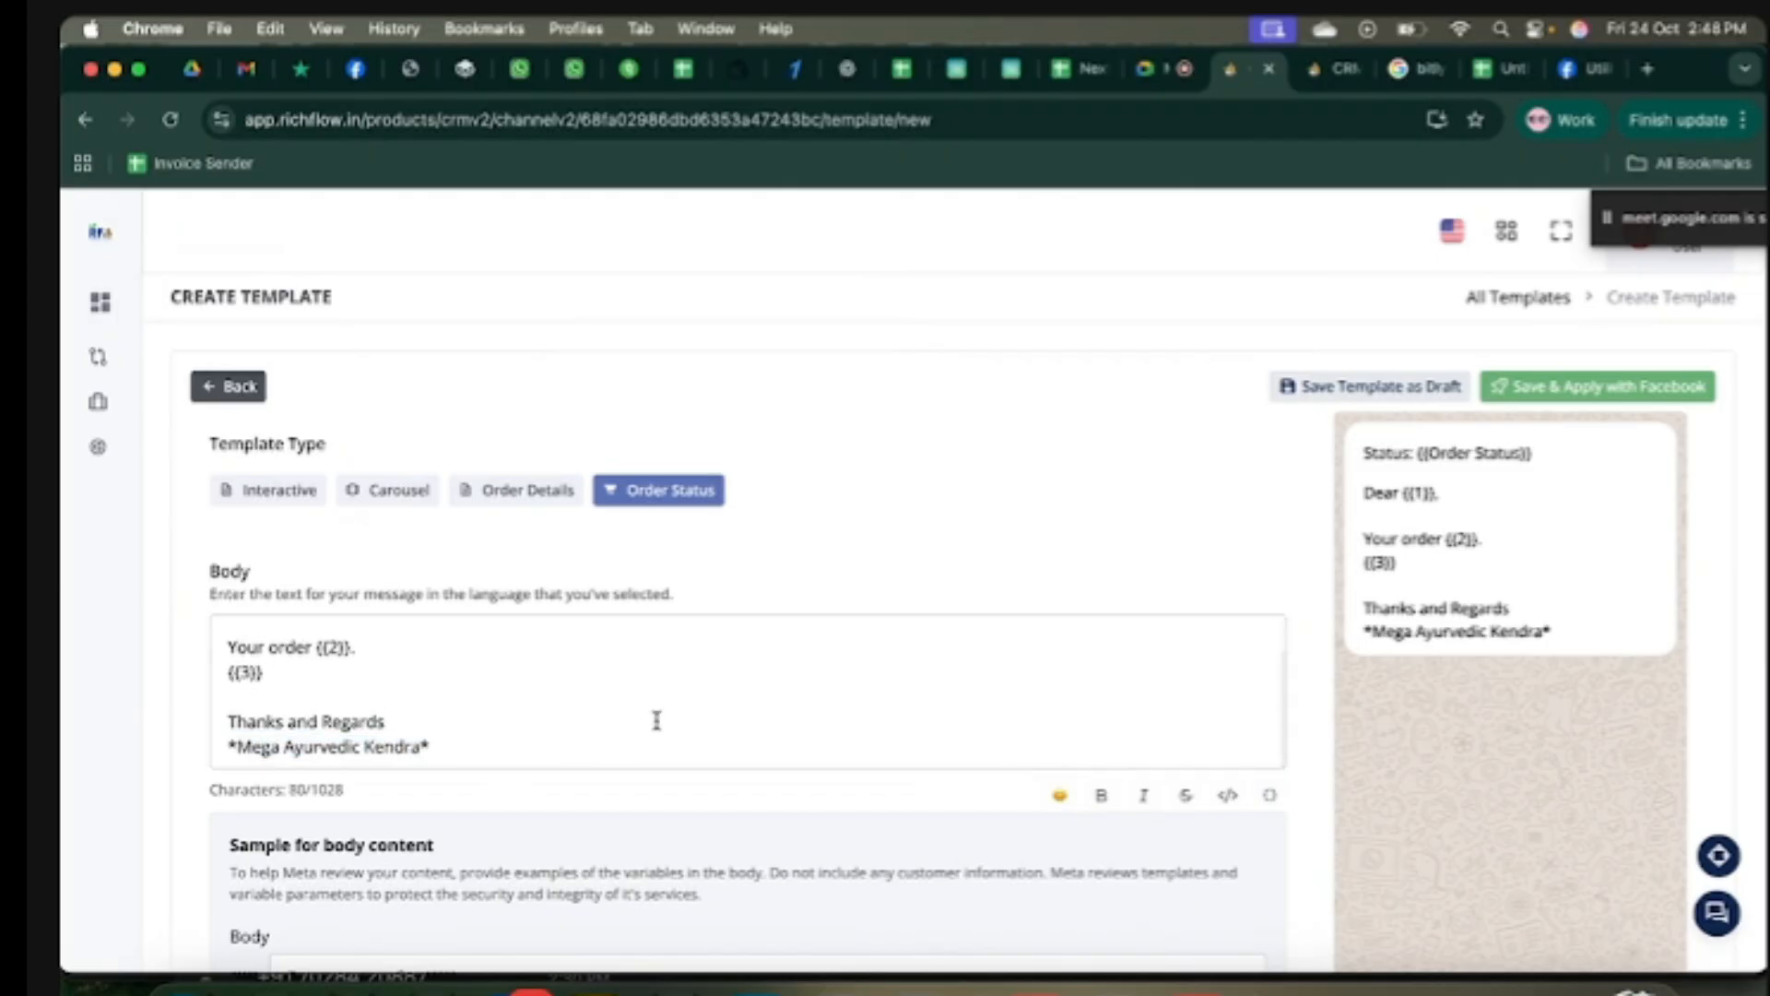
scroll(655, 721, up, 2)
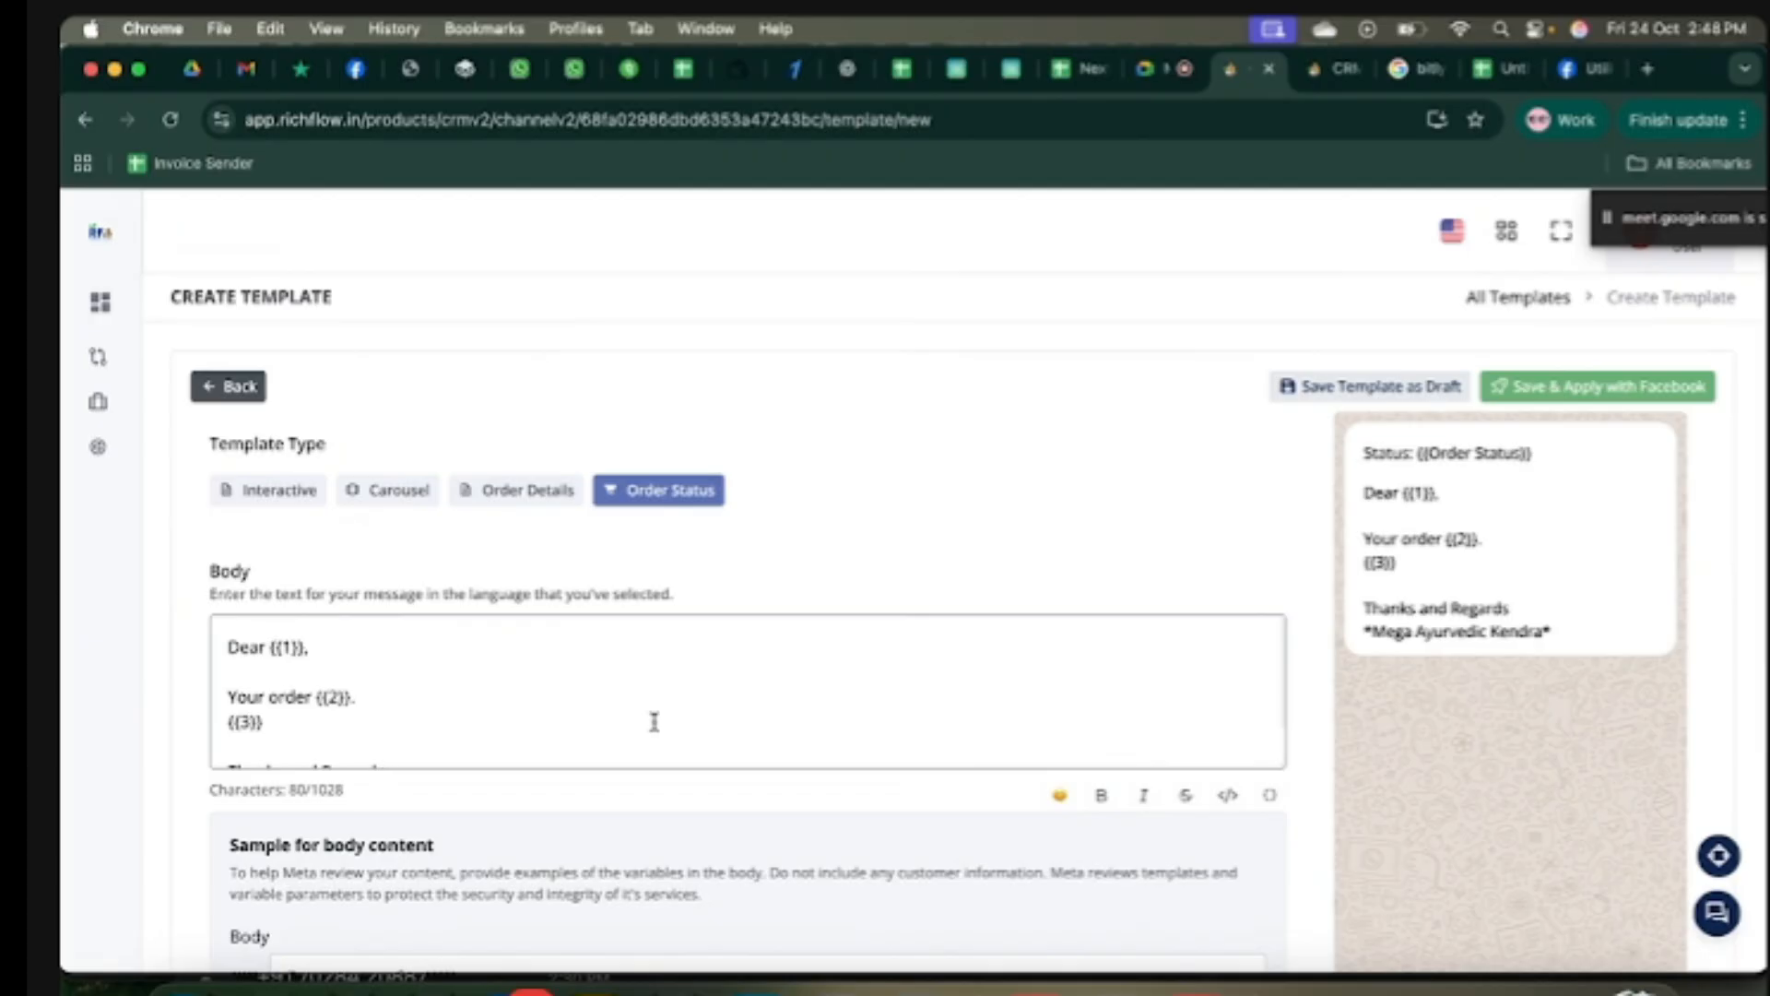
Step: Enter a sample customer name for {{1}} and 'has confirmed' for {{2}}
scroll(655, 722, down, 2)
scroll(654, 722, up, 2)
scroll(655, 722, down, 2)
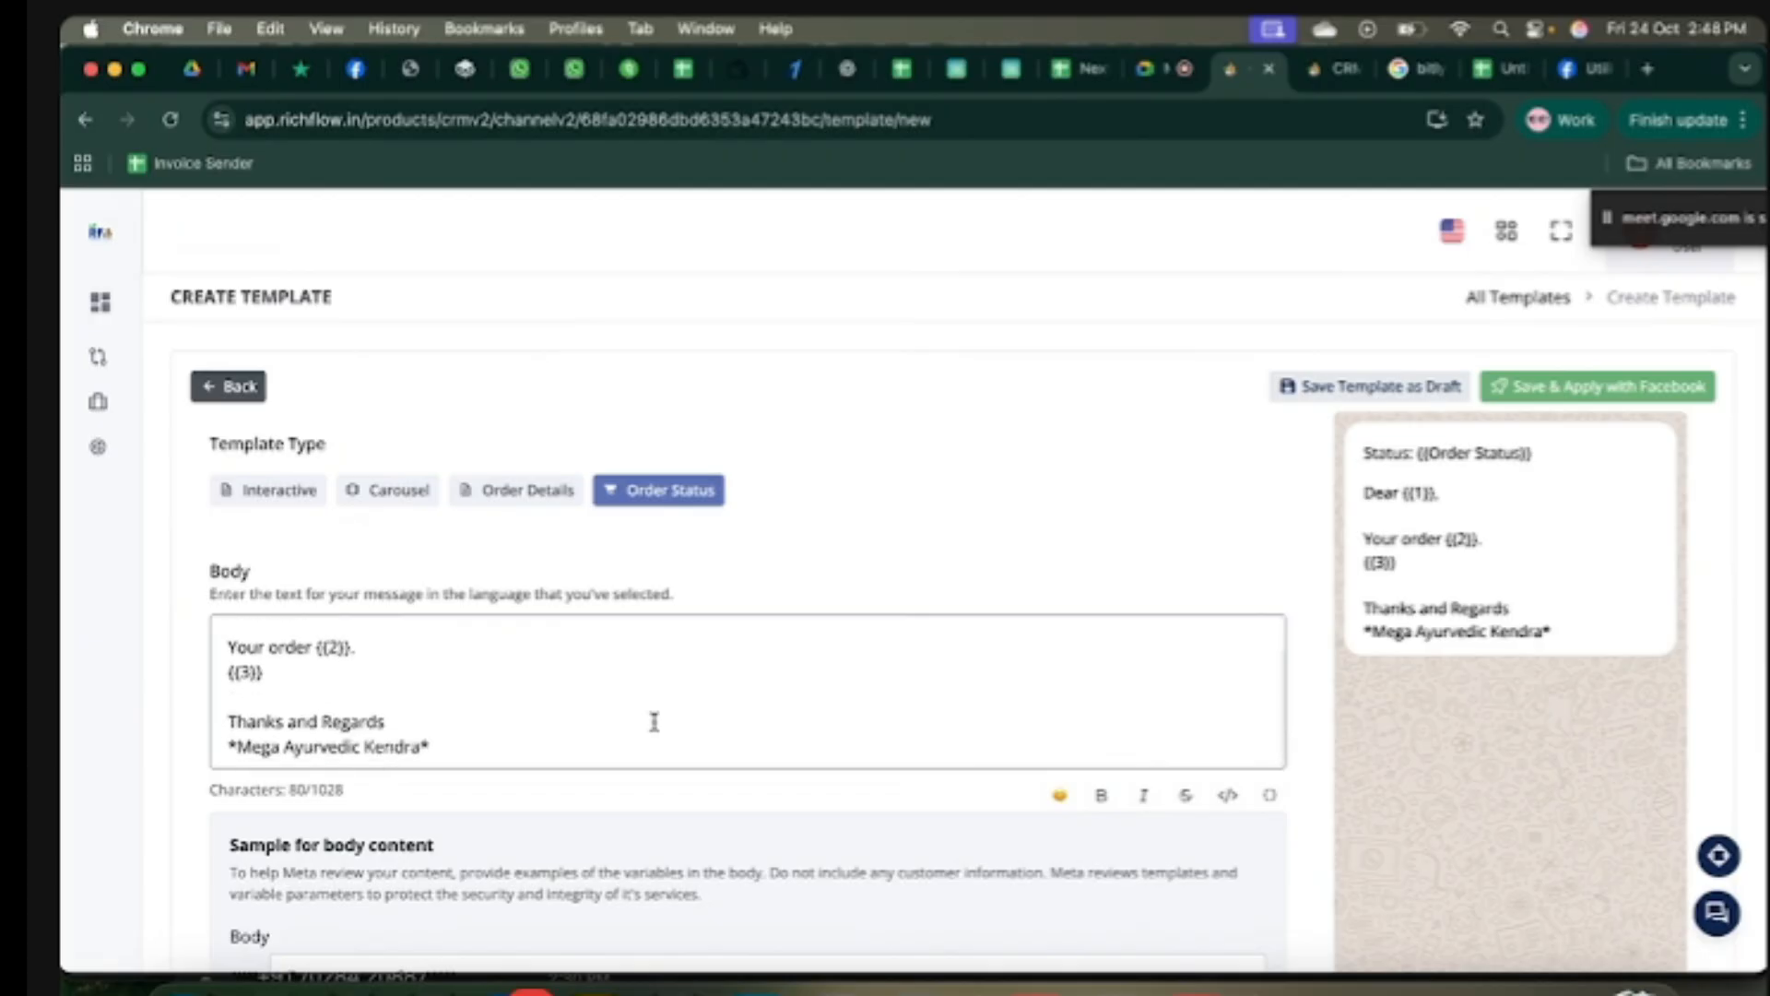
scroll(548, 890, down, 3)
click(400, 684)
text(Sonu)
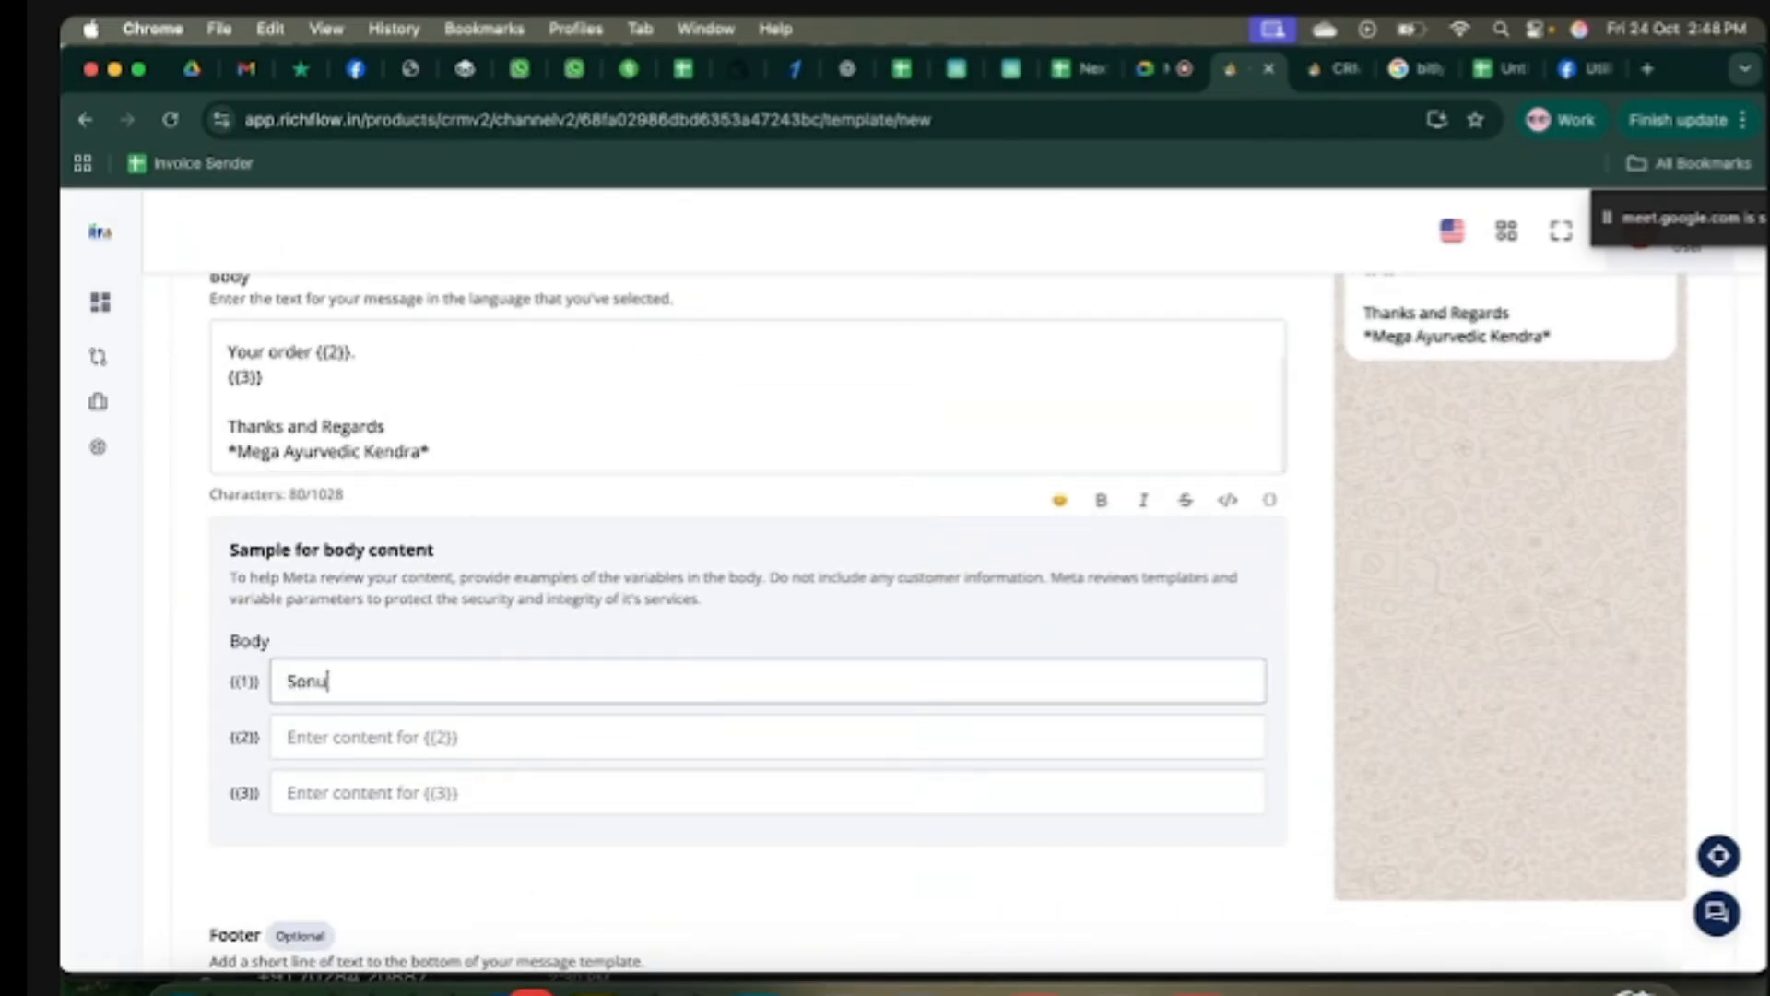
scroll(466, 605, up, 2)
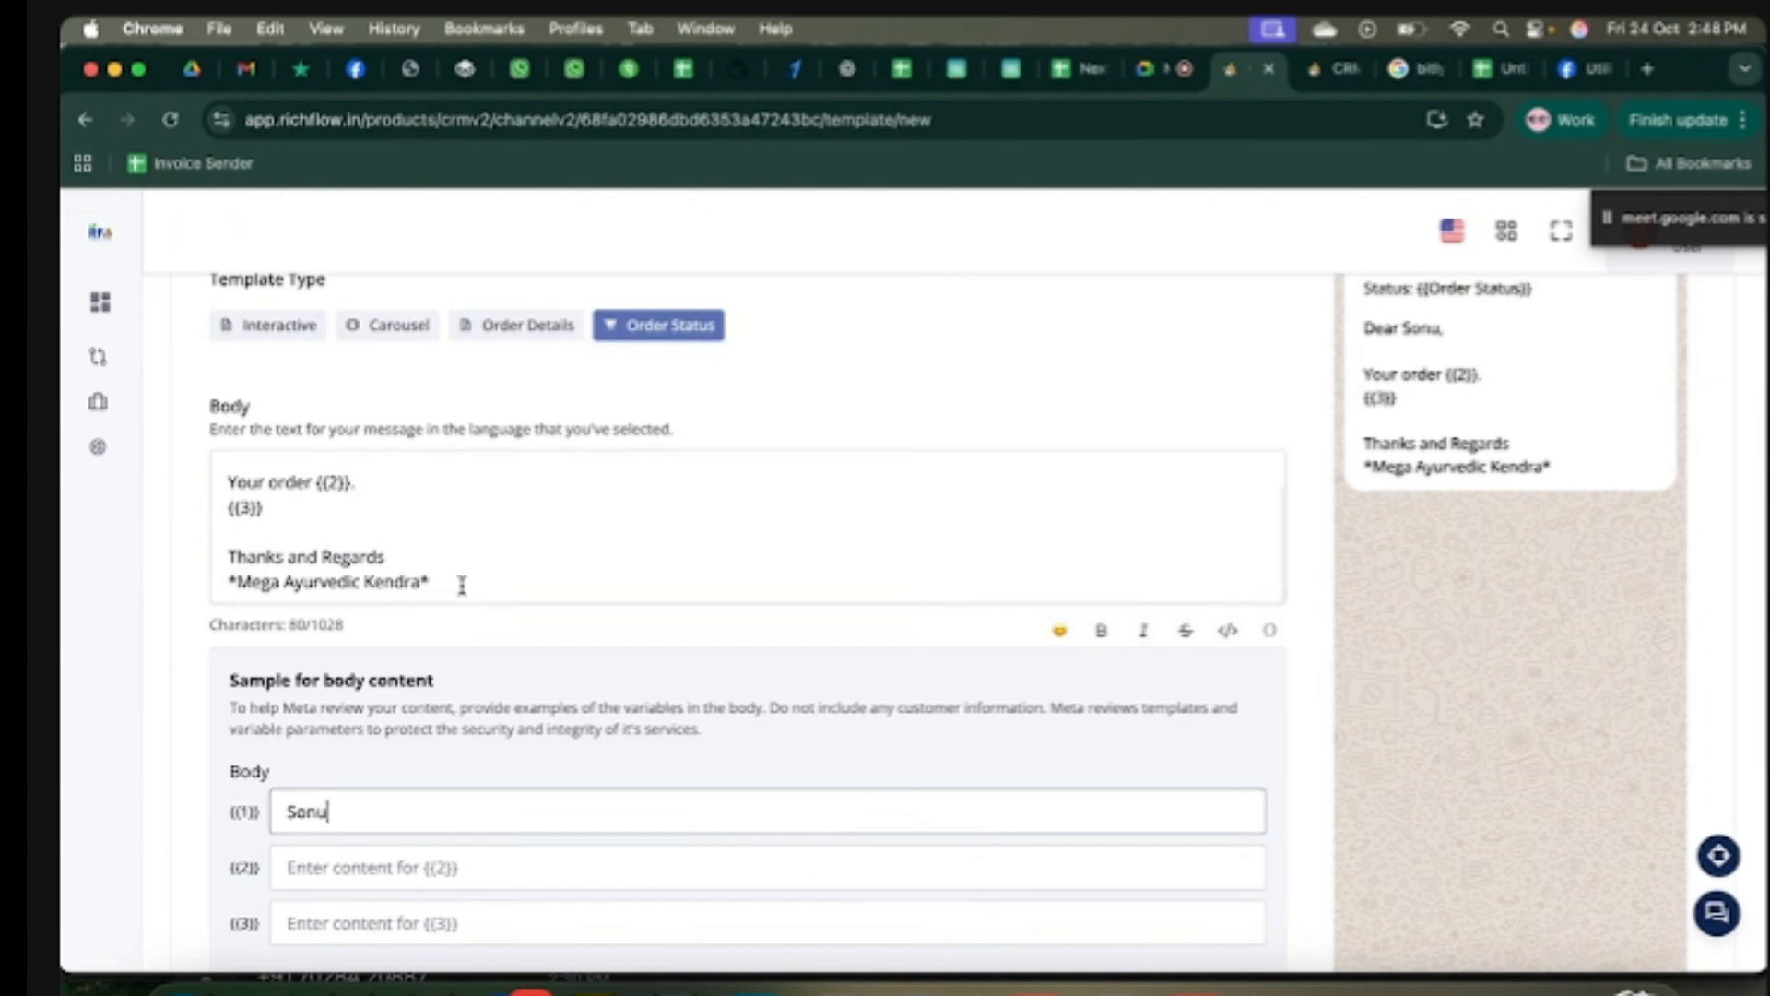
scroll(443, 522, up, 1)
scroll(443, 522, down, 1)
click(377, 859)
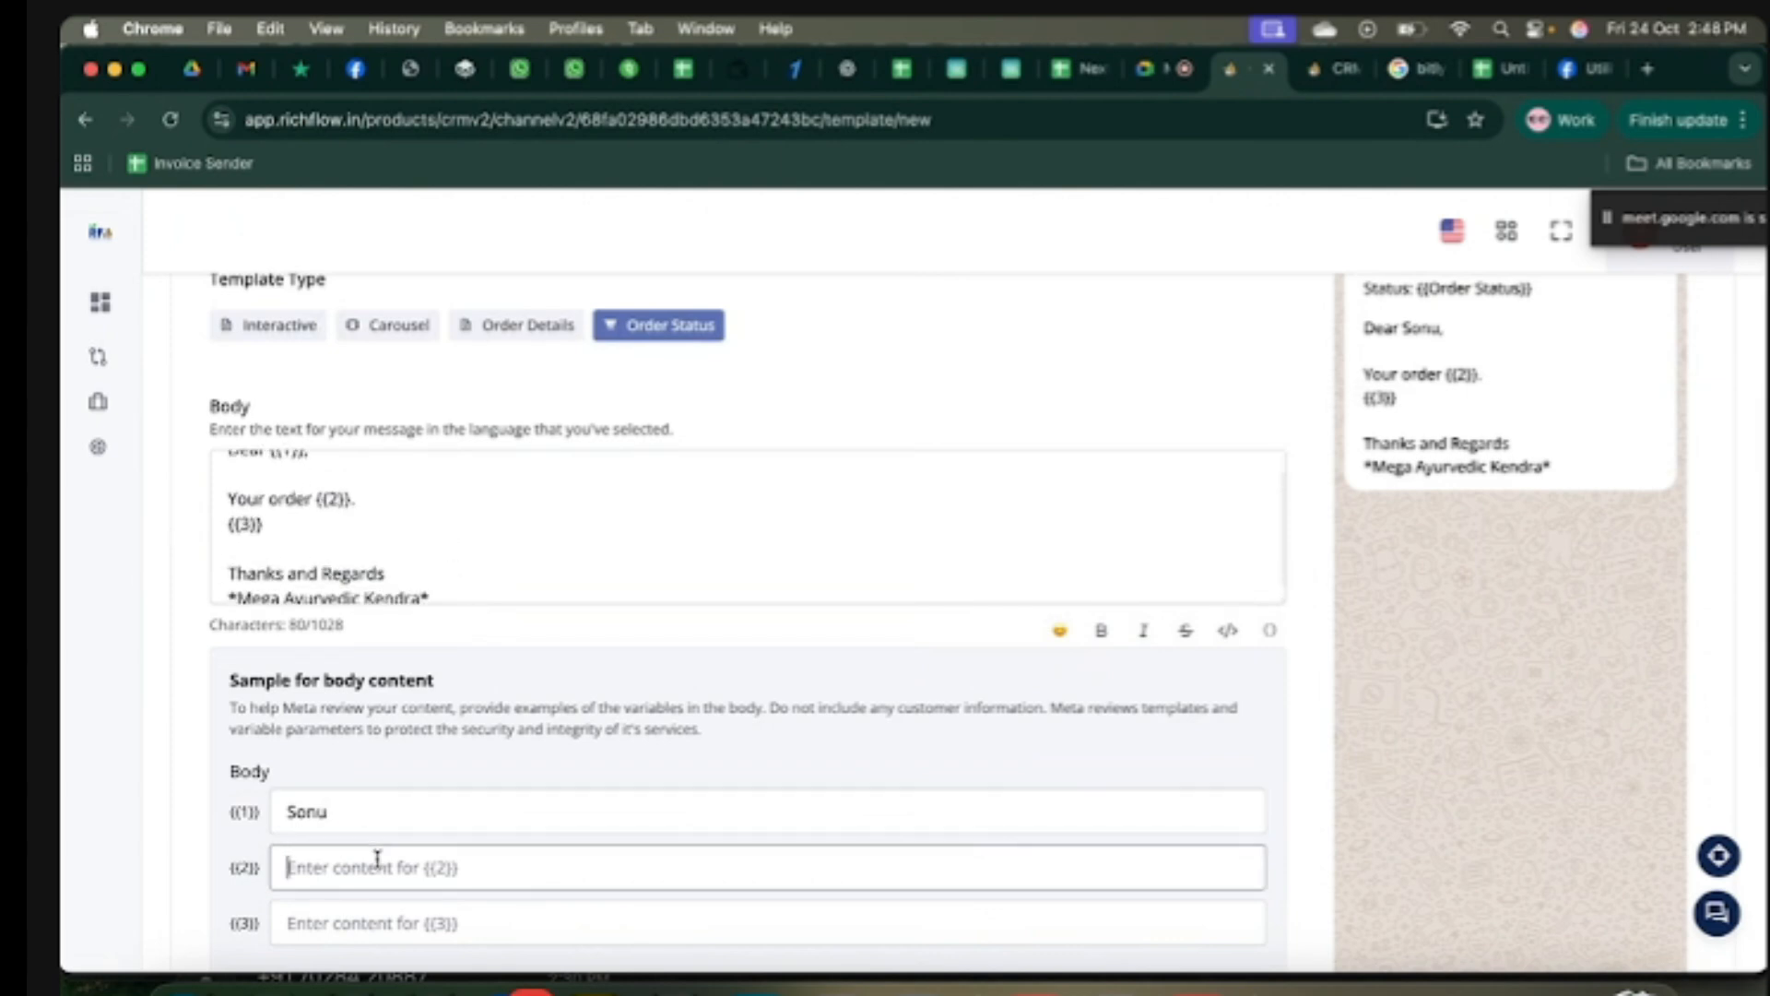
text(has)
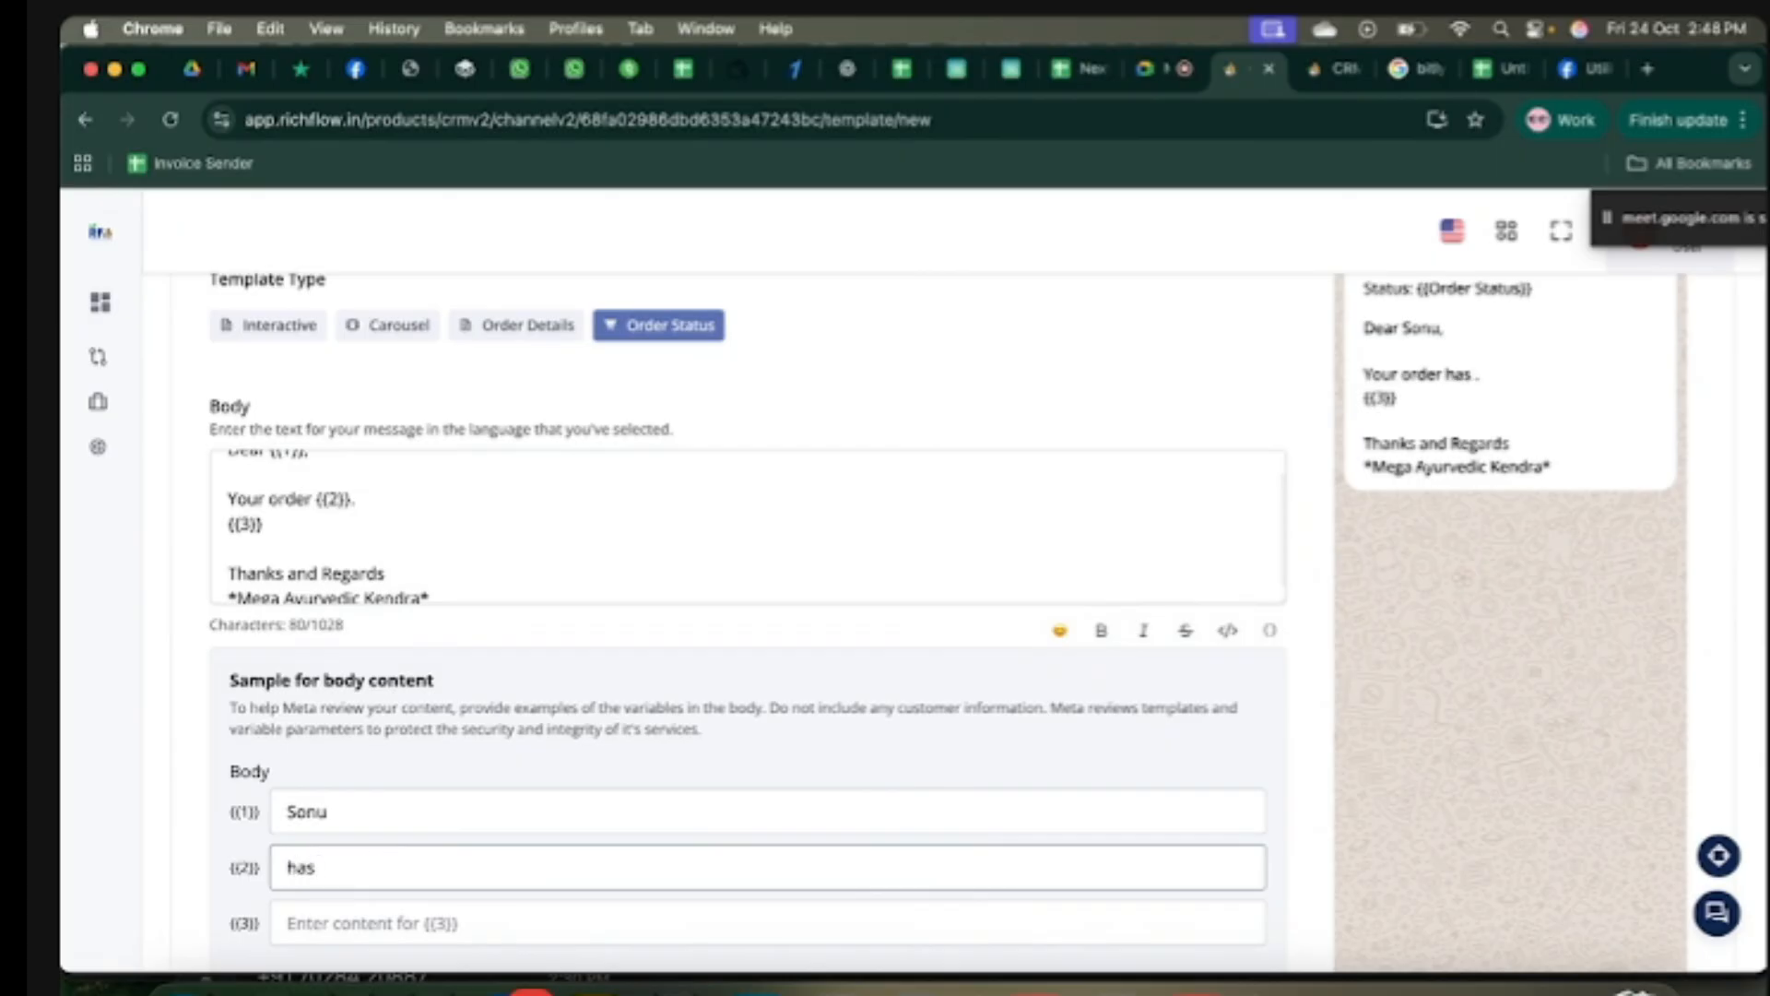
text( confirmed)
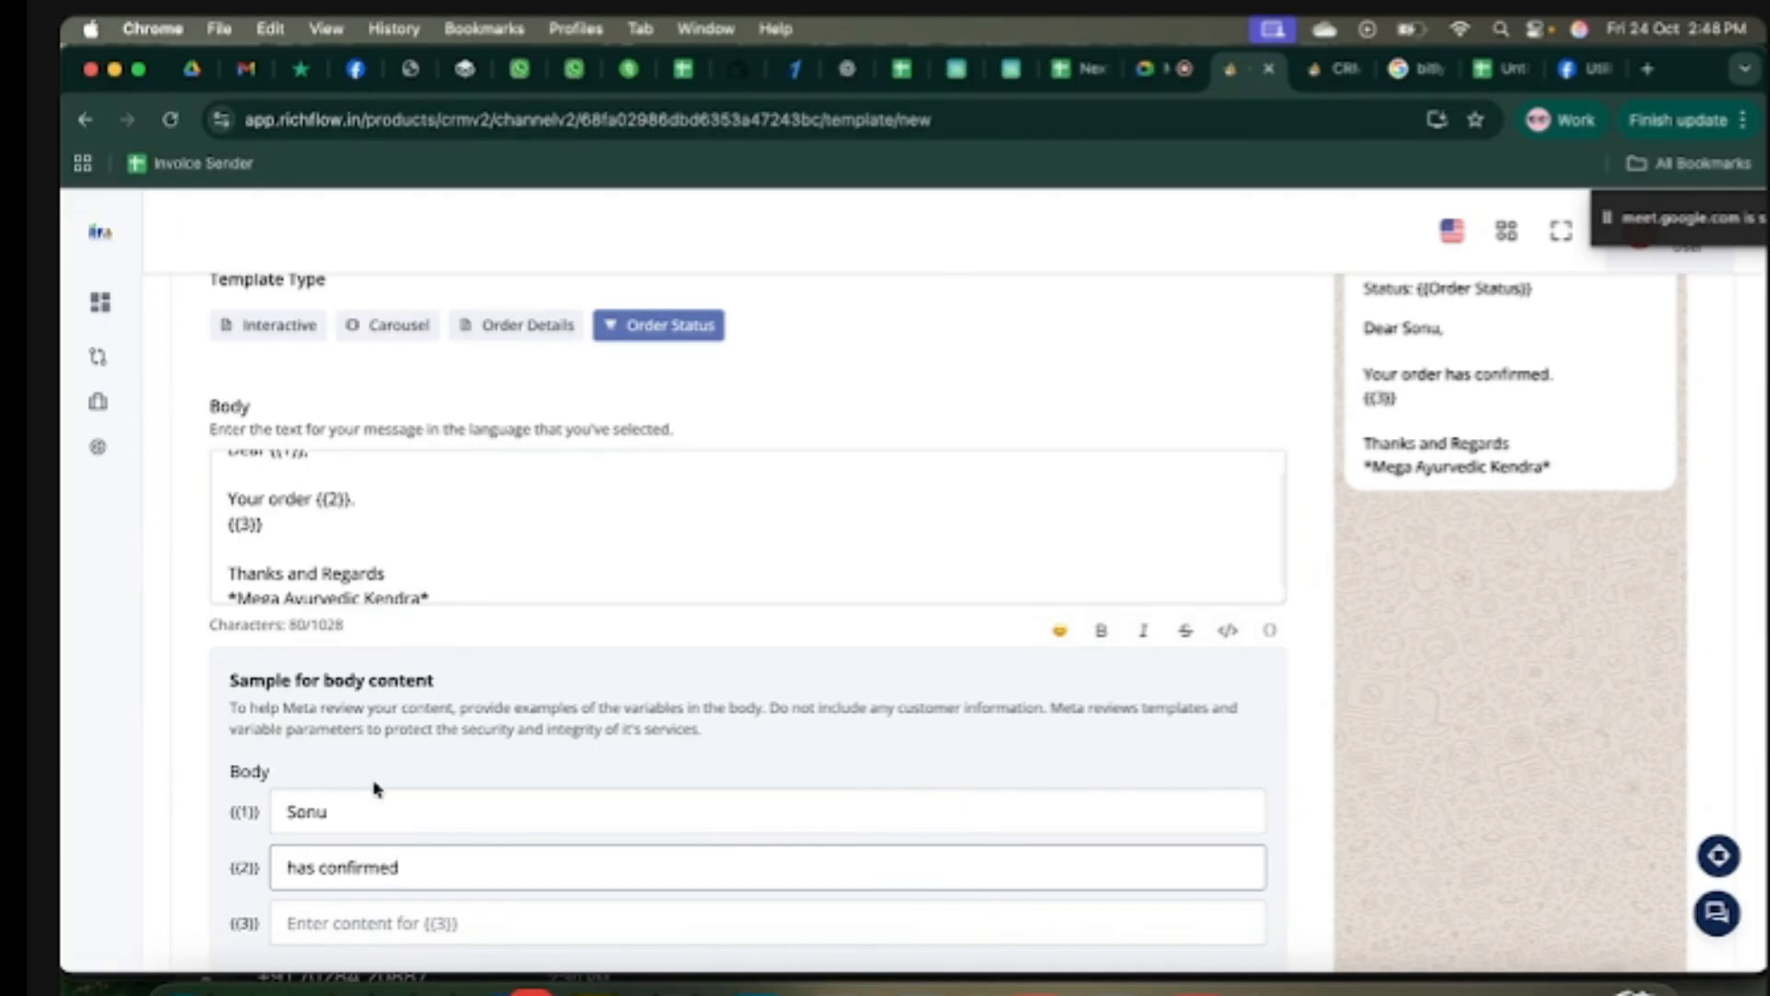
Step: Set the {{3}} sample to 'Your oder id is :MG234567'
scroll(477, 780, down, 1)
click(360, 816)
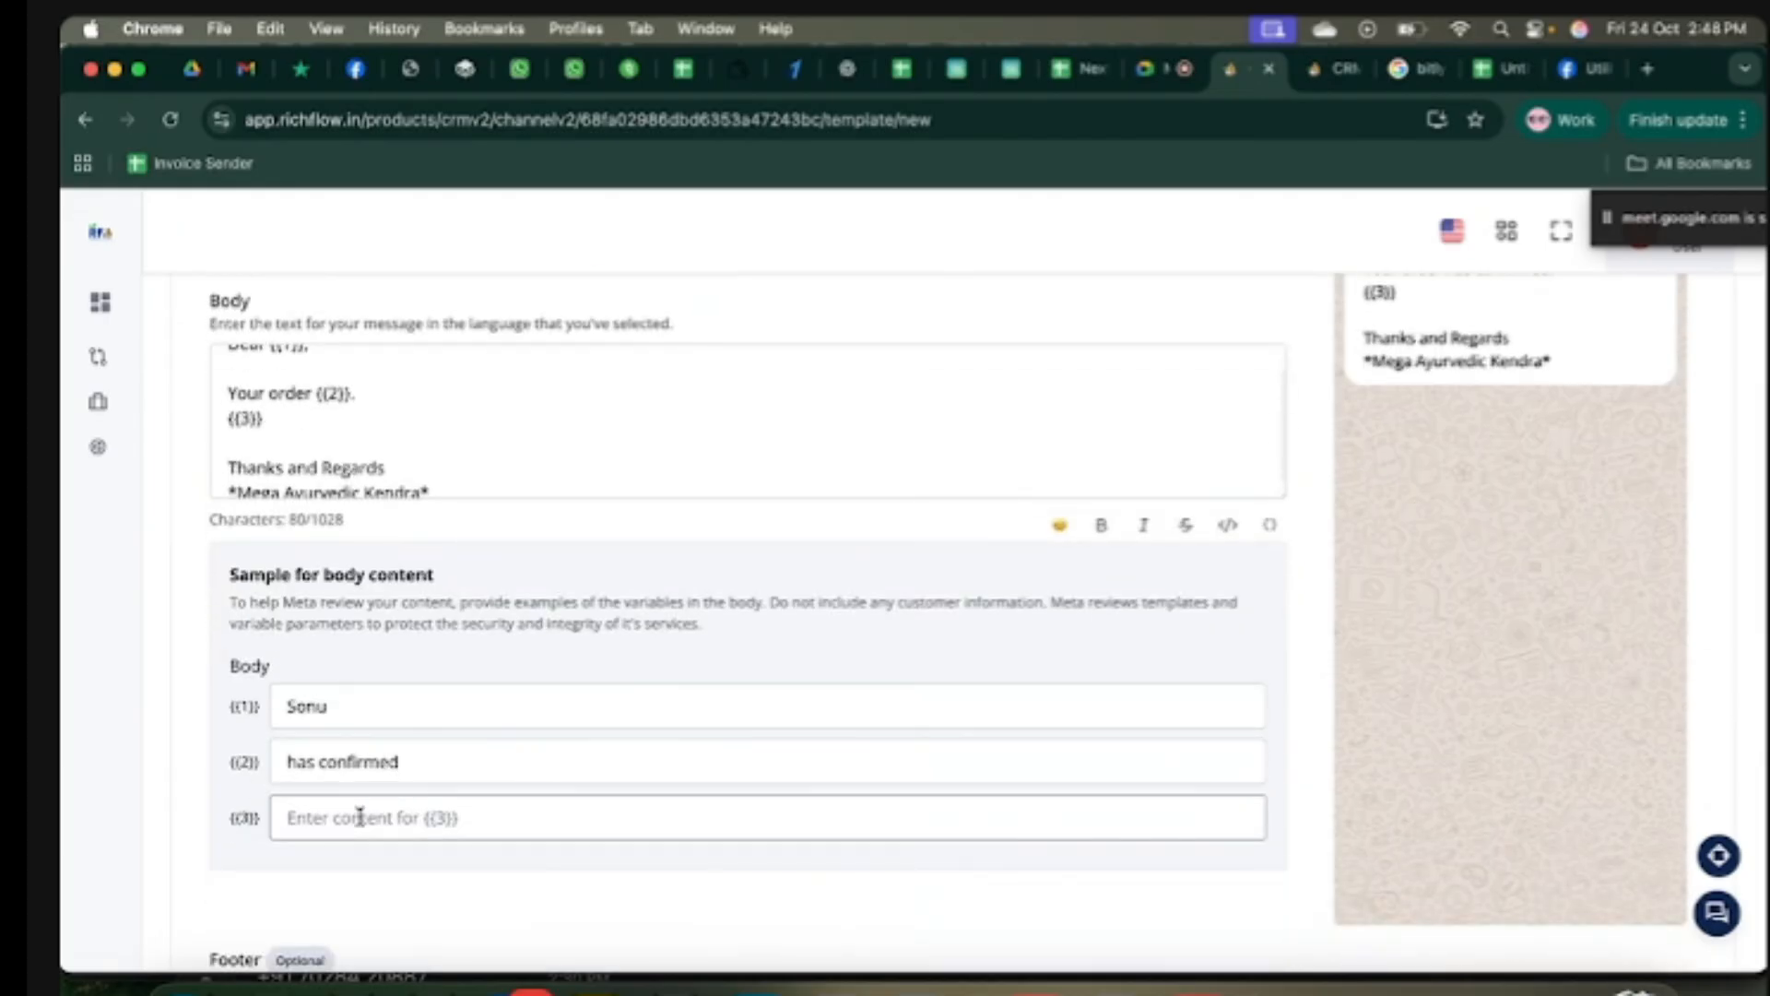
text(Yo)
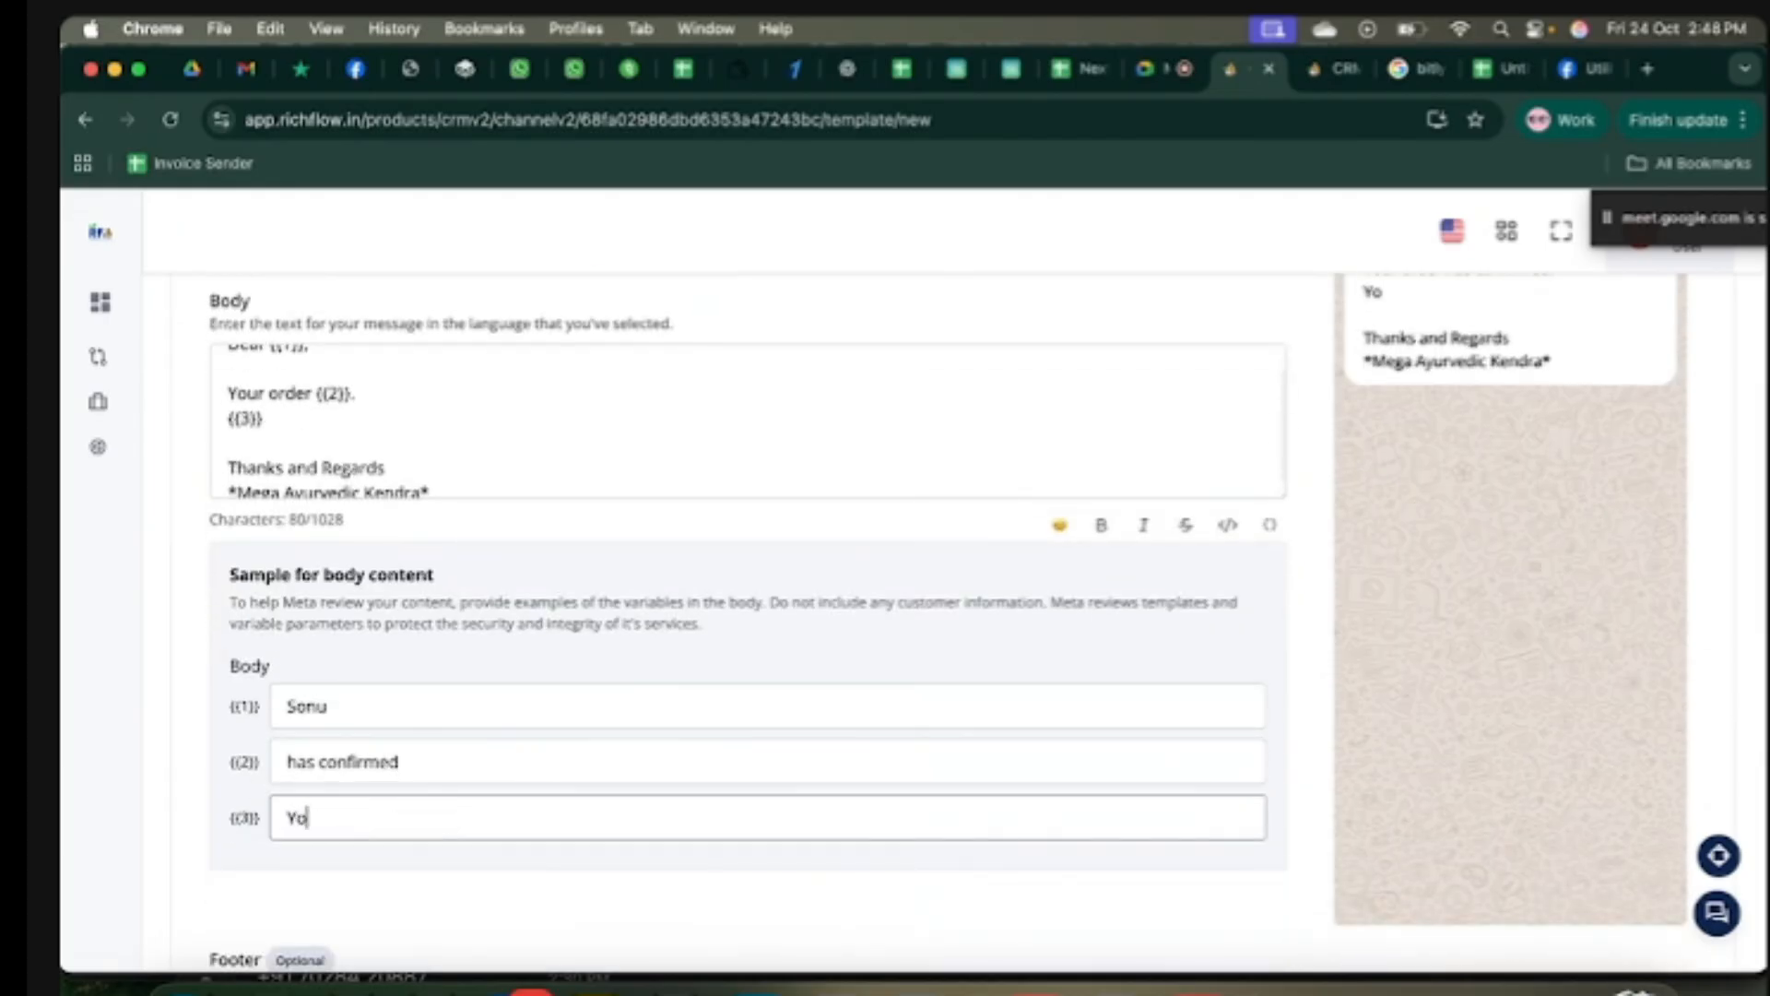
text(ur oder id)
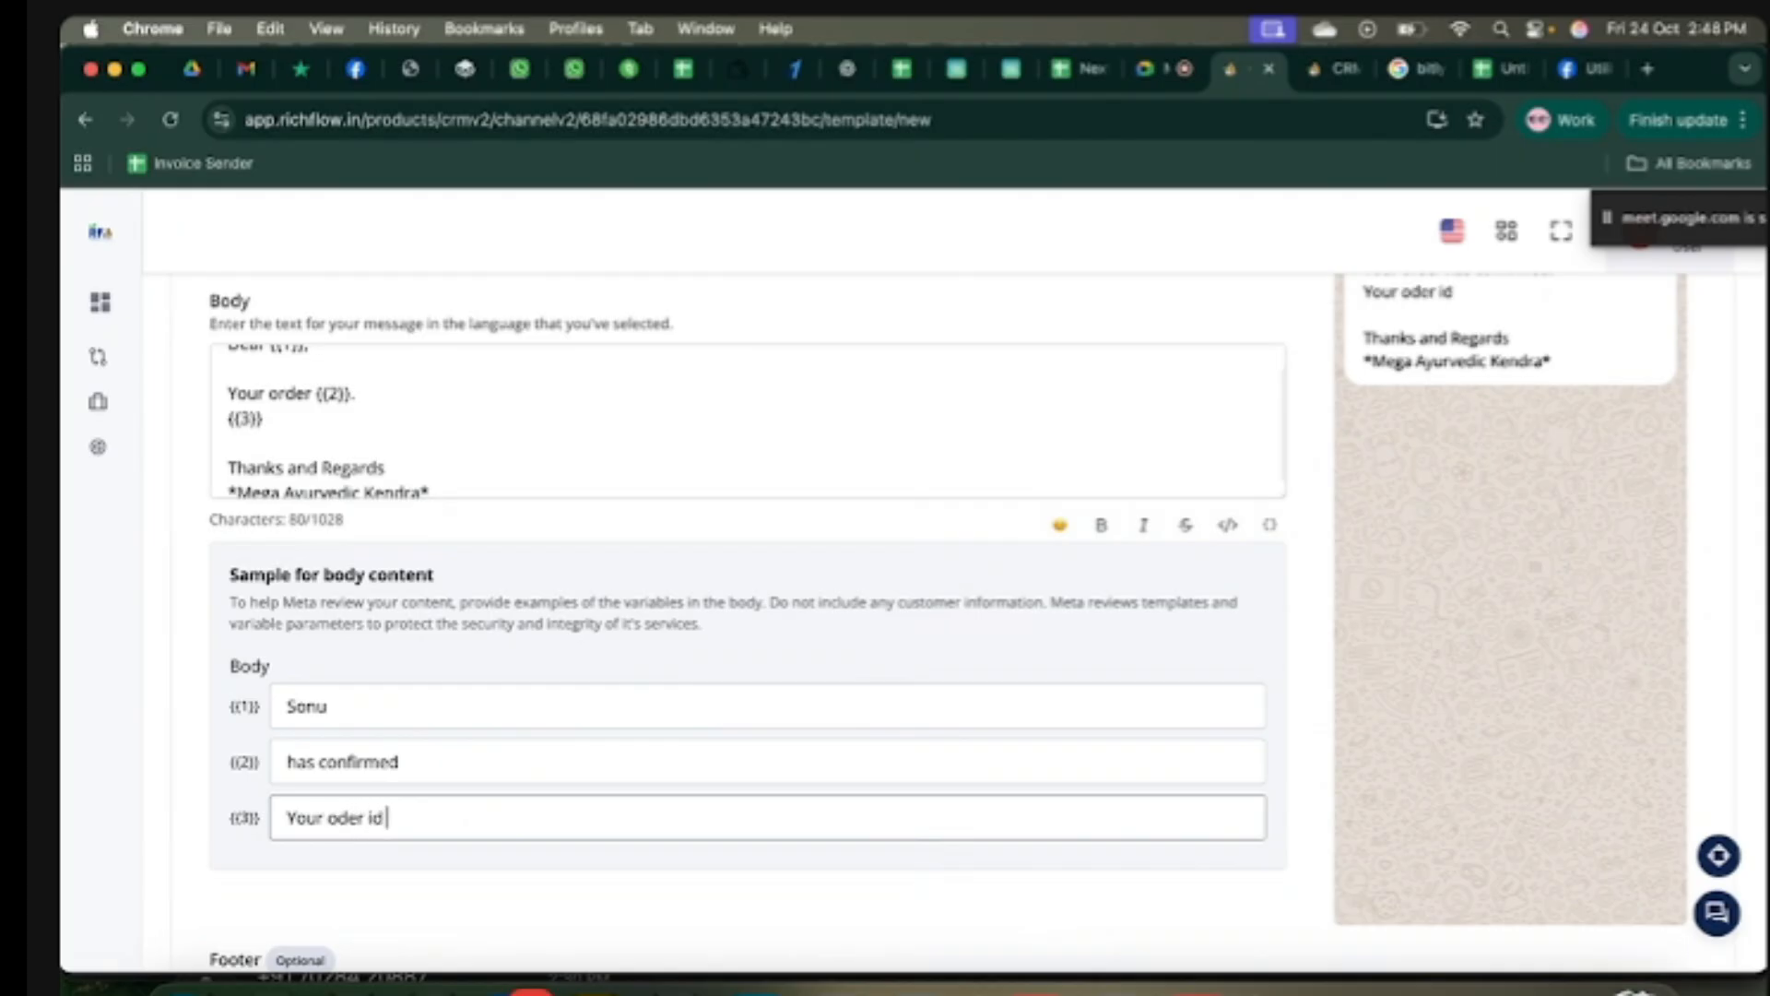
text( is :MG234567)
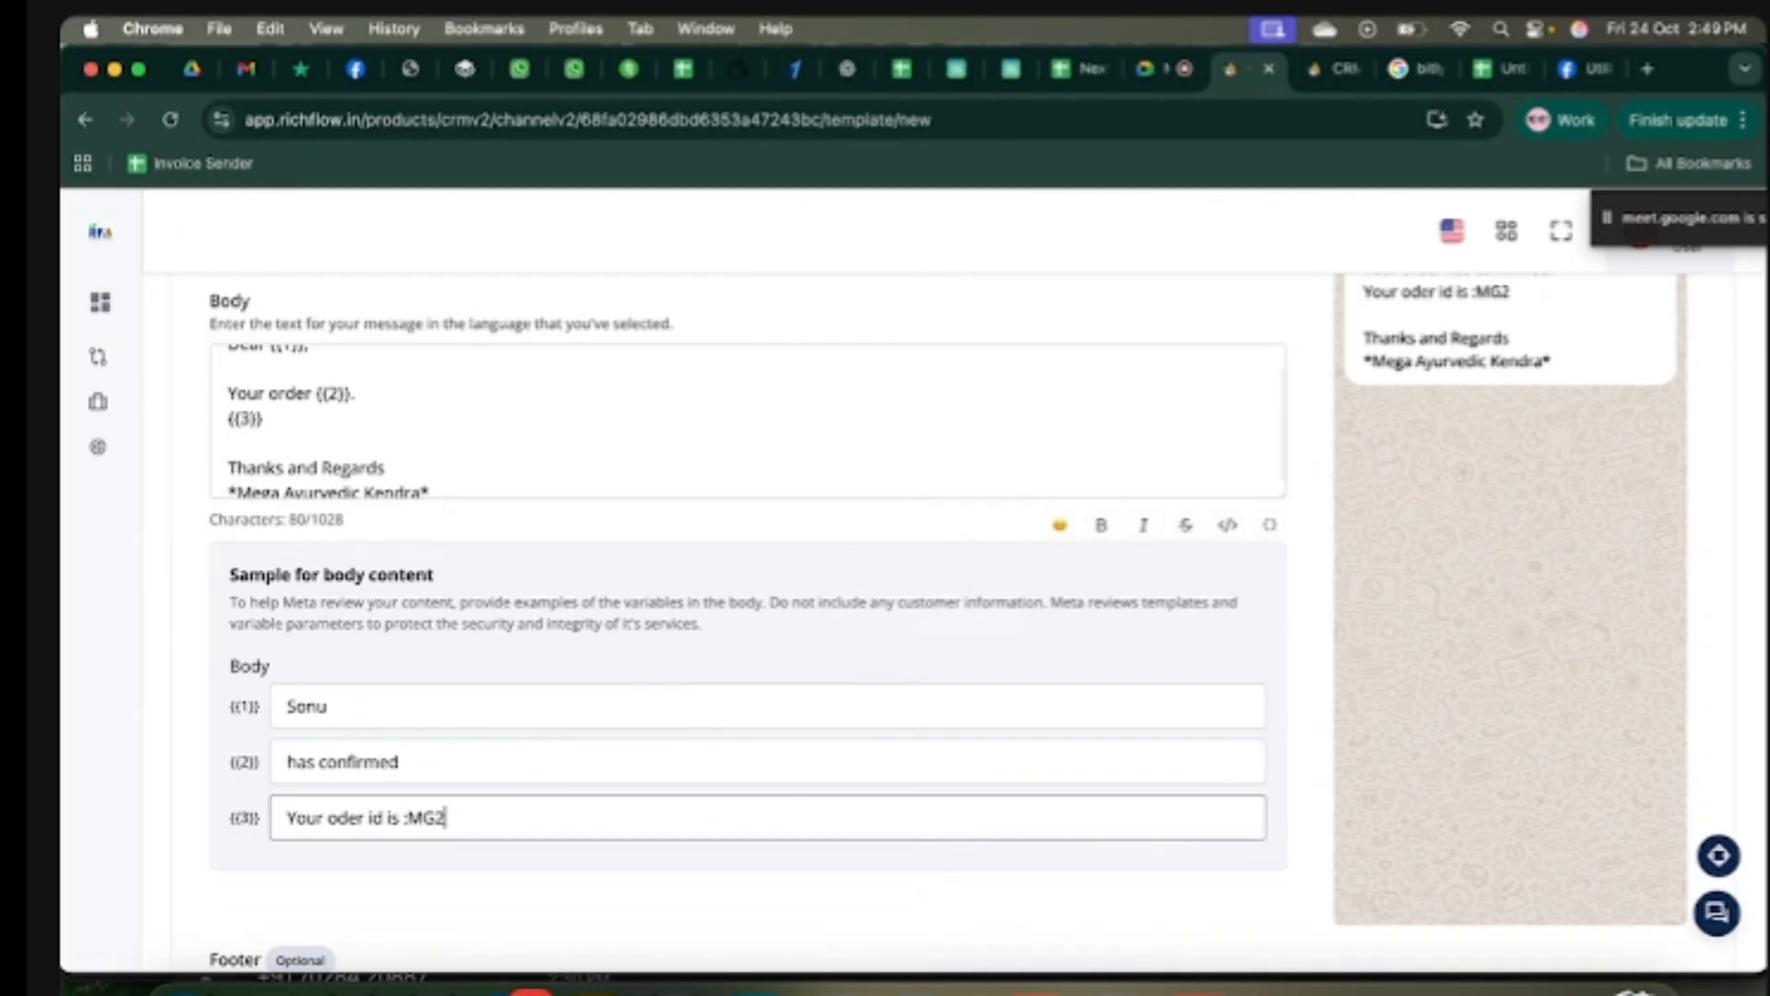
click(538, 904)
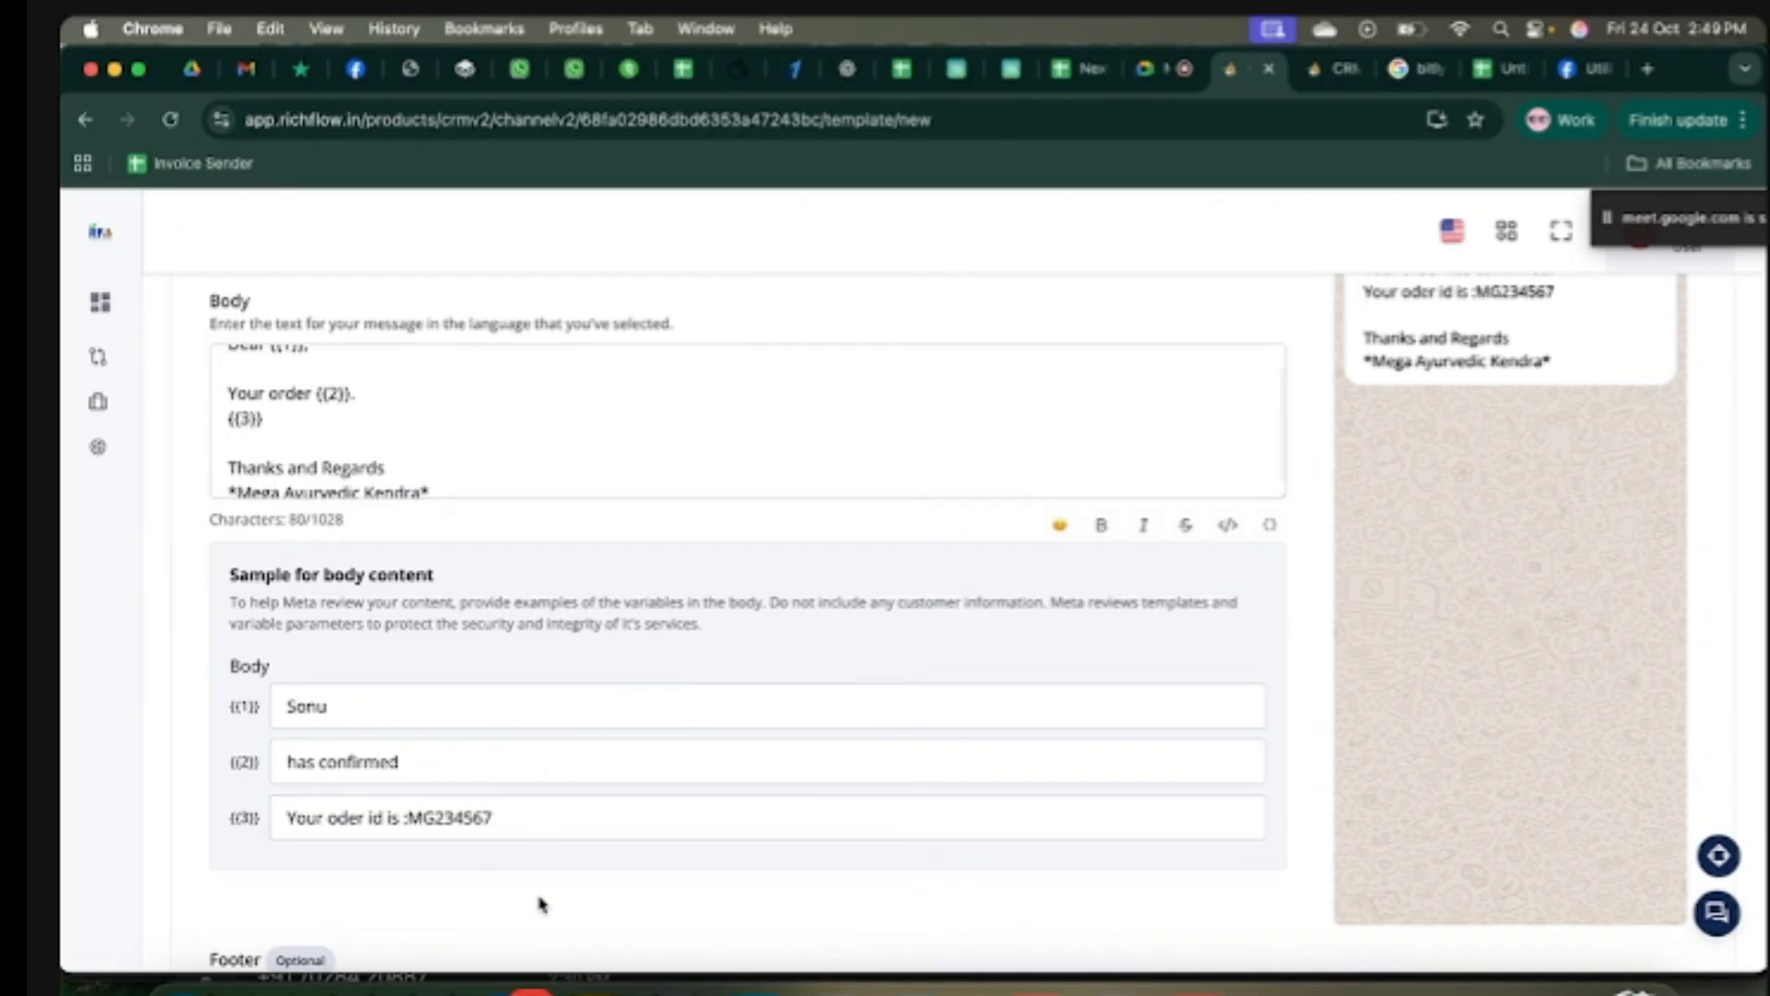
scroll(673, 790, up, 3)
scroll(672, 790, down, 3)
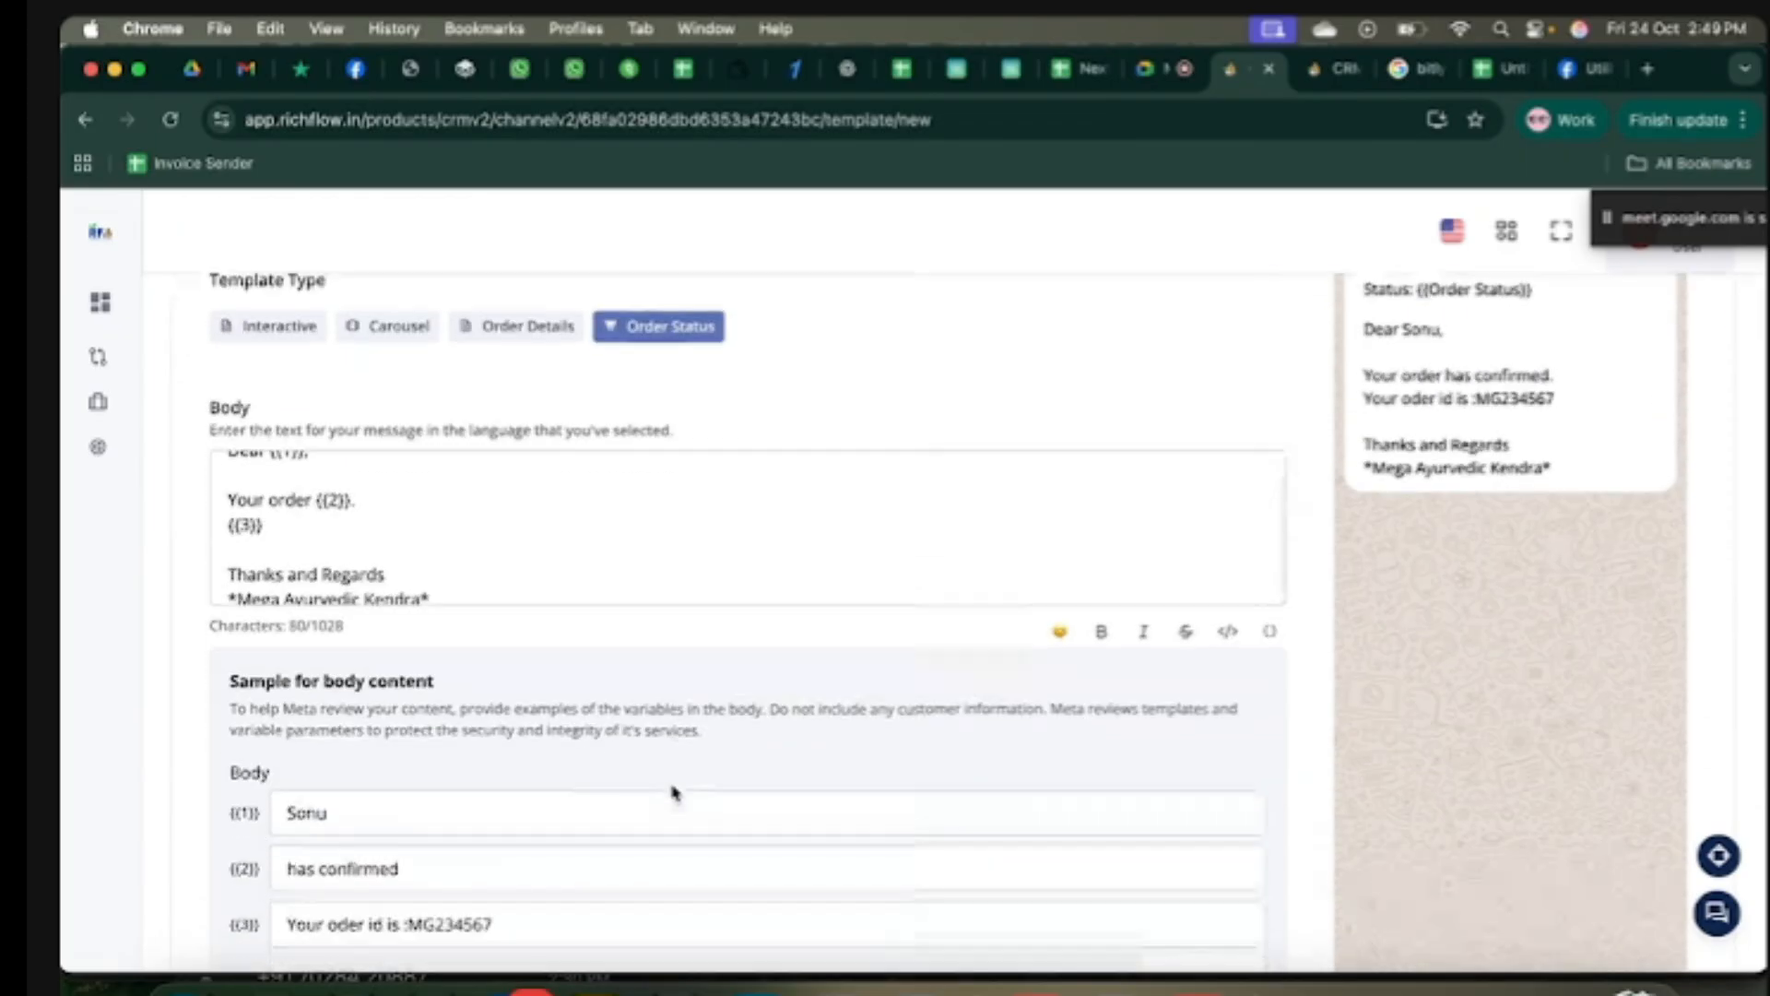
drag(363, 656, 282, 657)
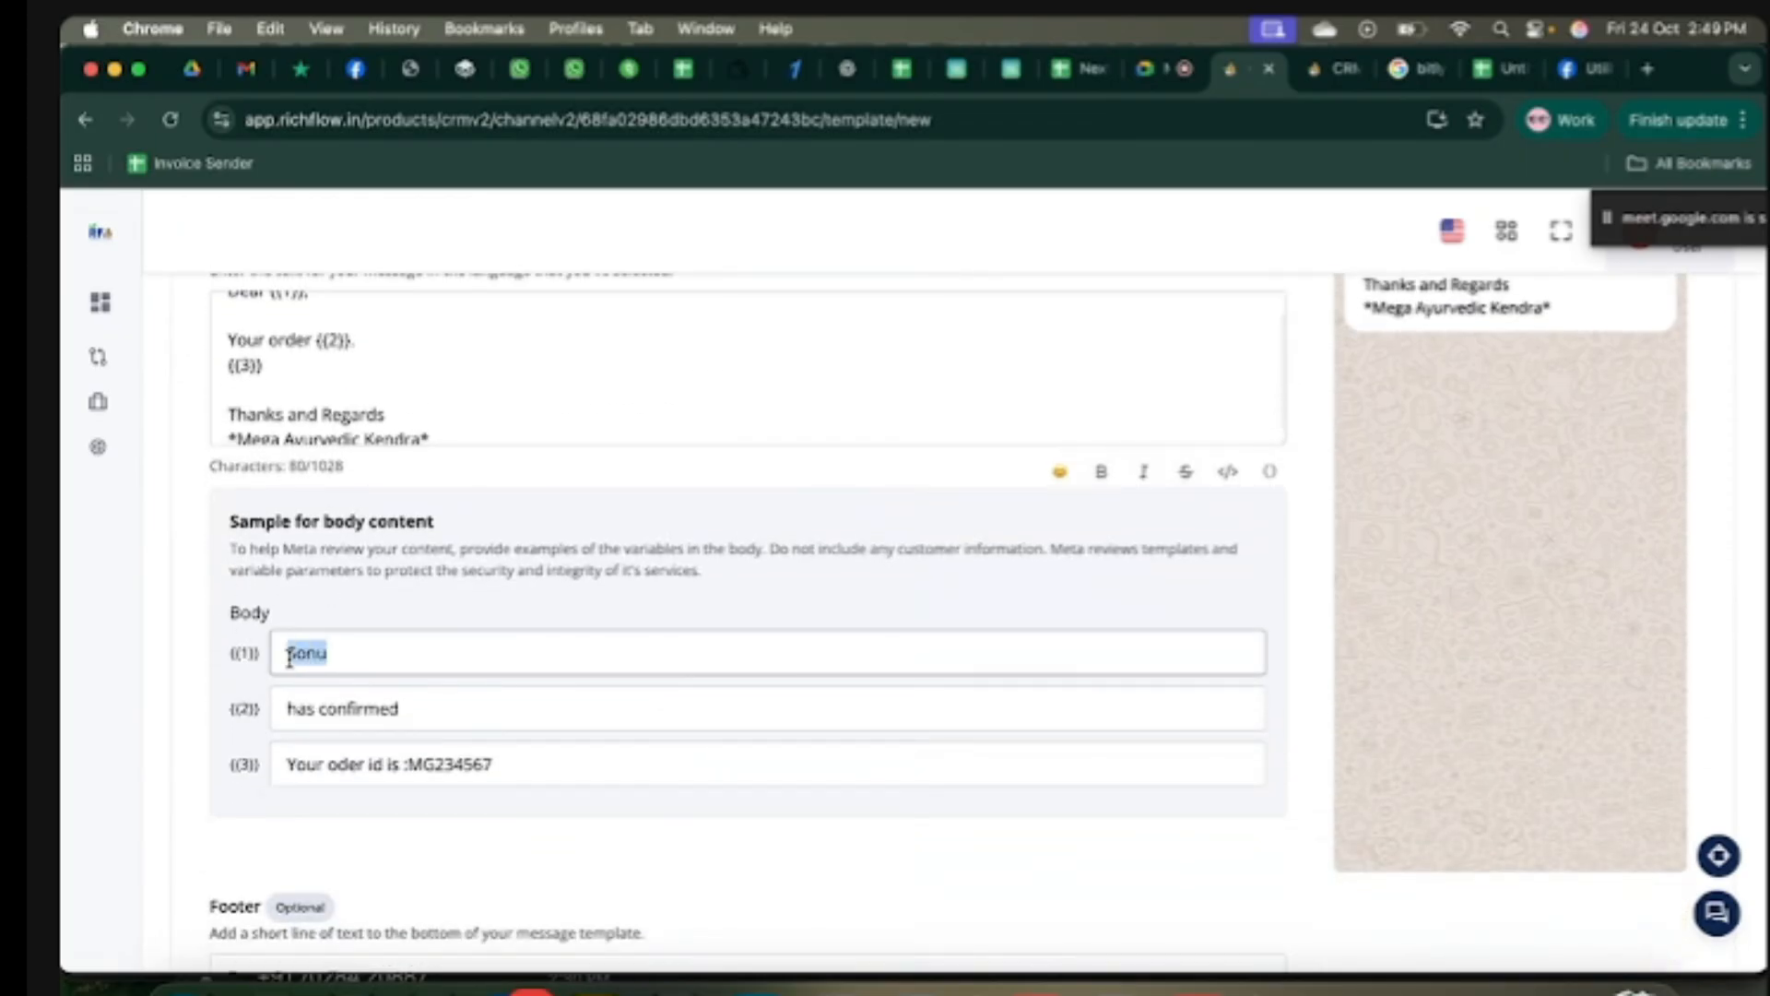
drag(421, 715, 286, 714)
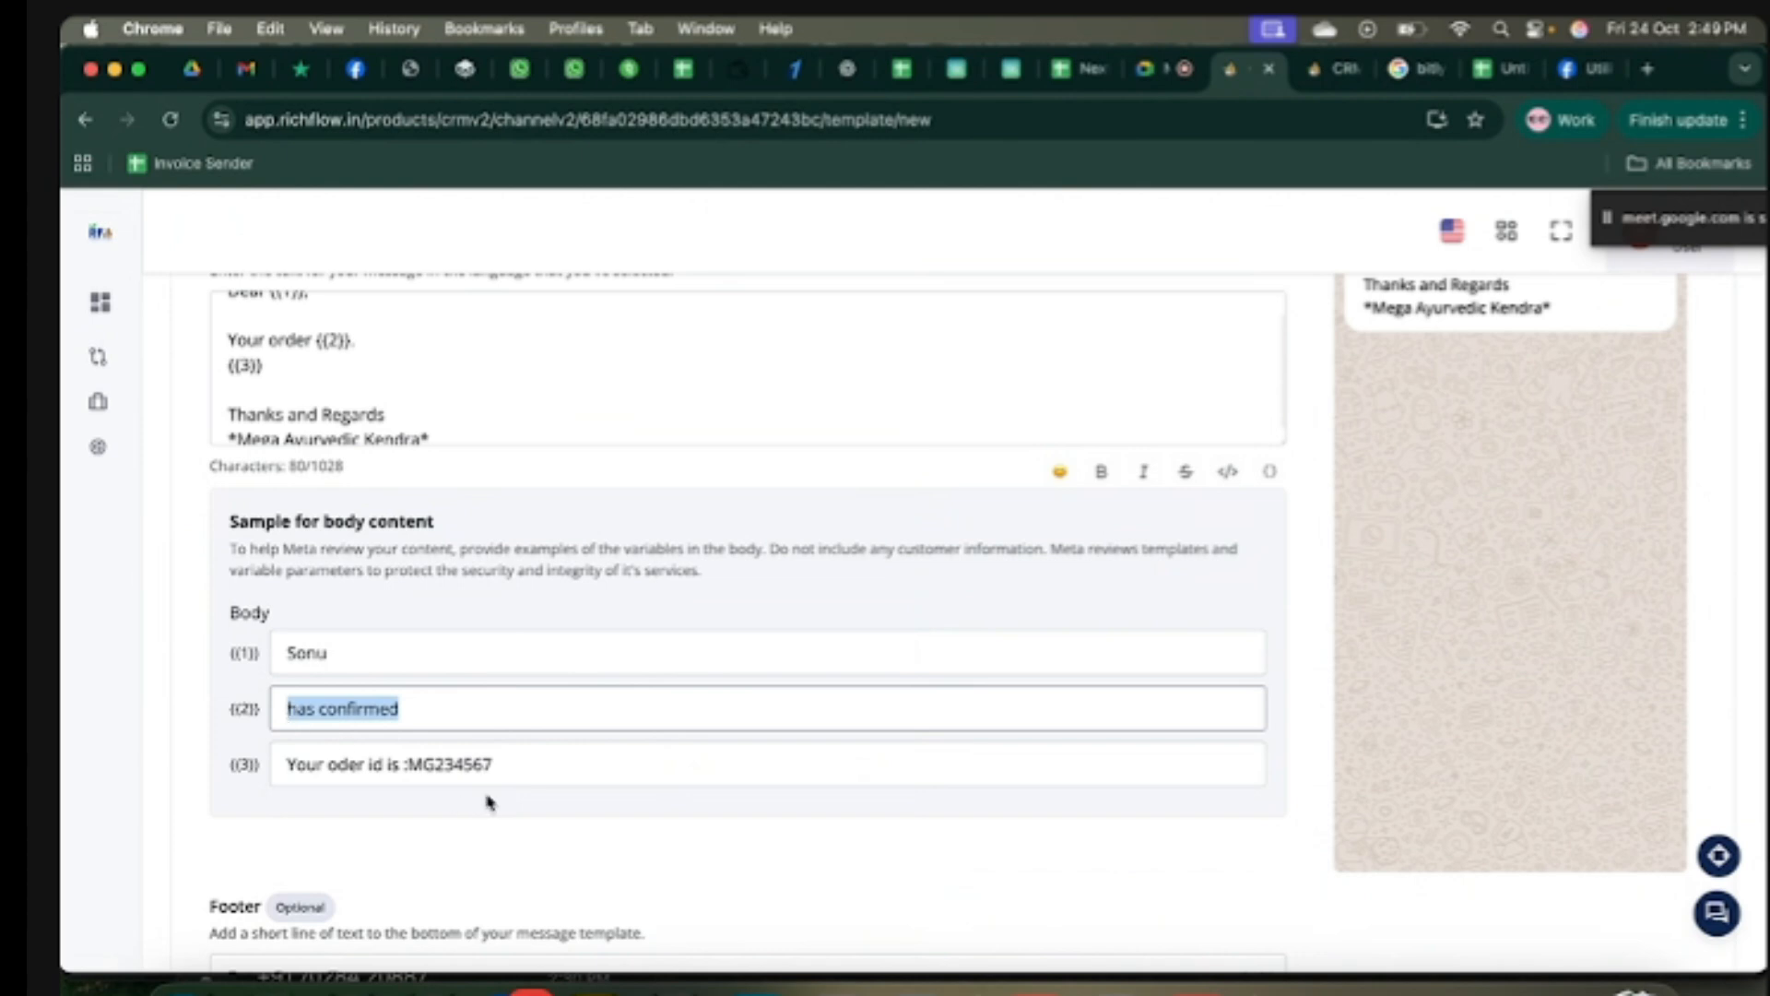
click(511, 773)
drag(293, 779, 285, 774)
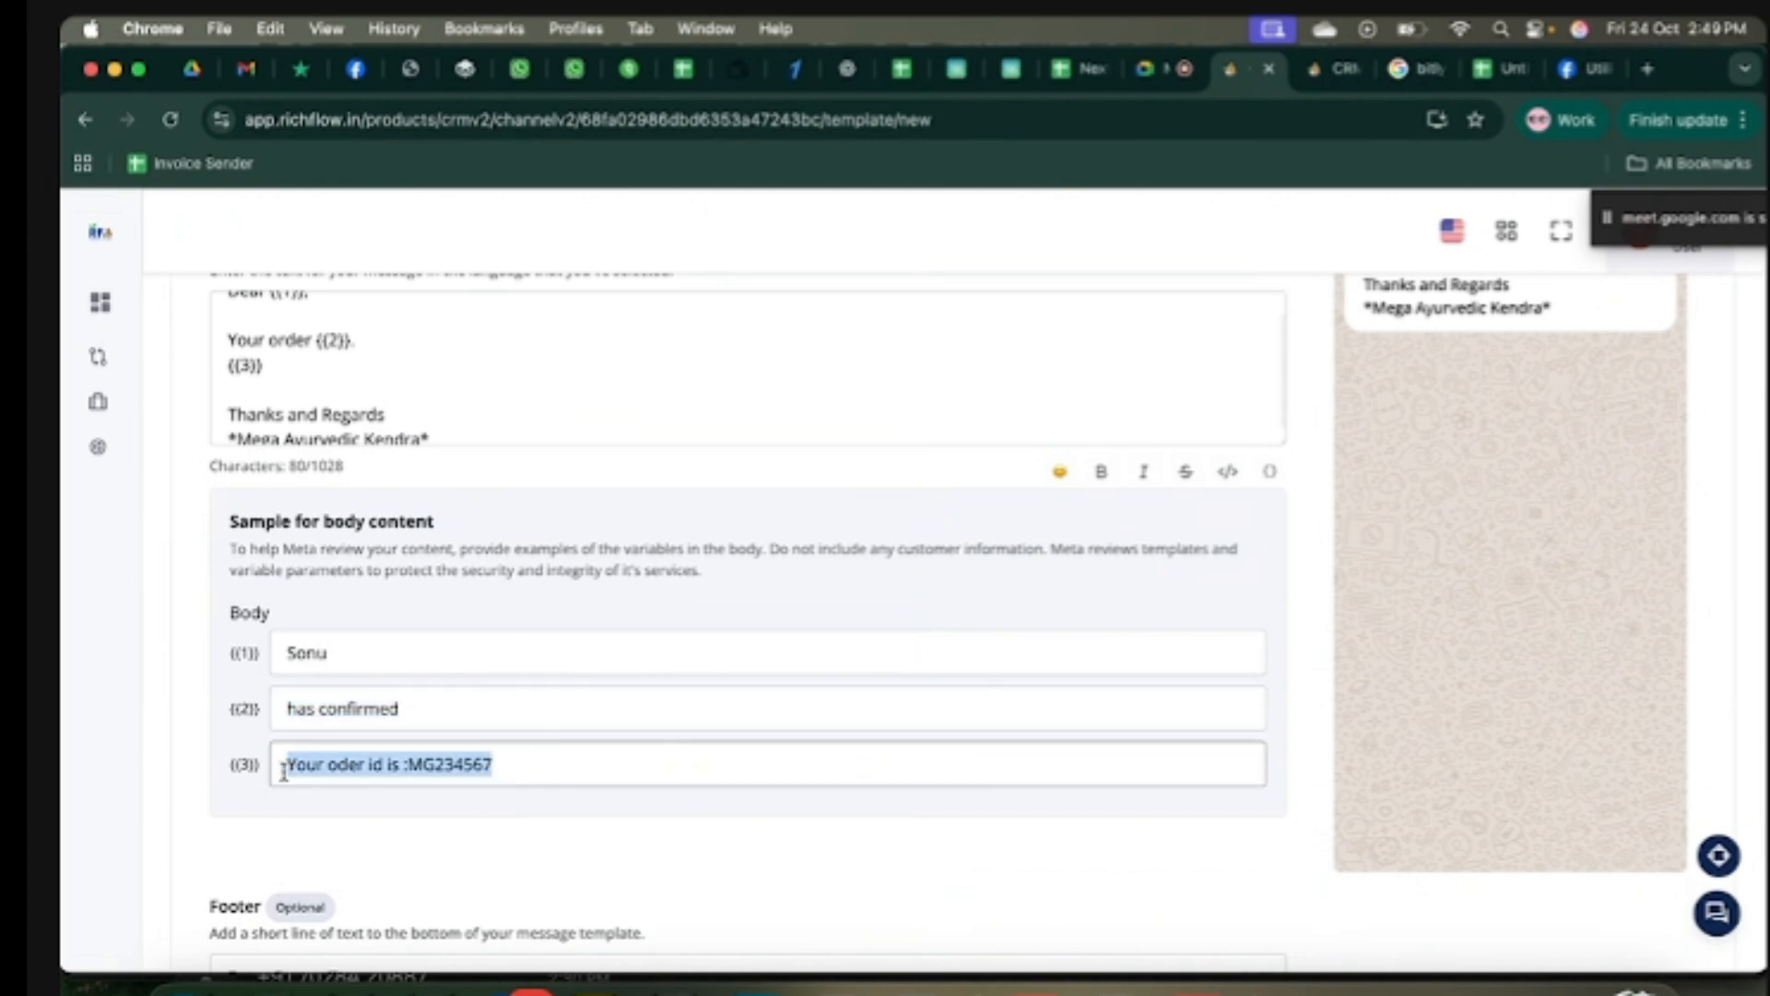
click(548, 875)
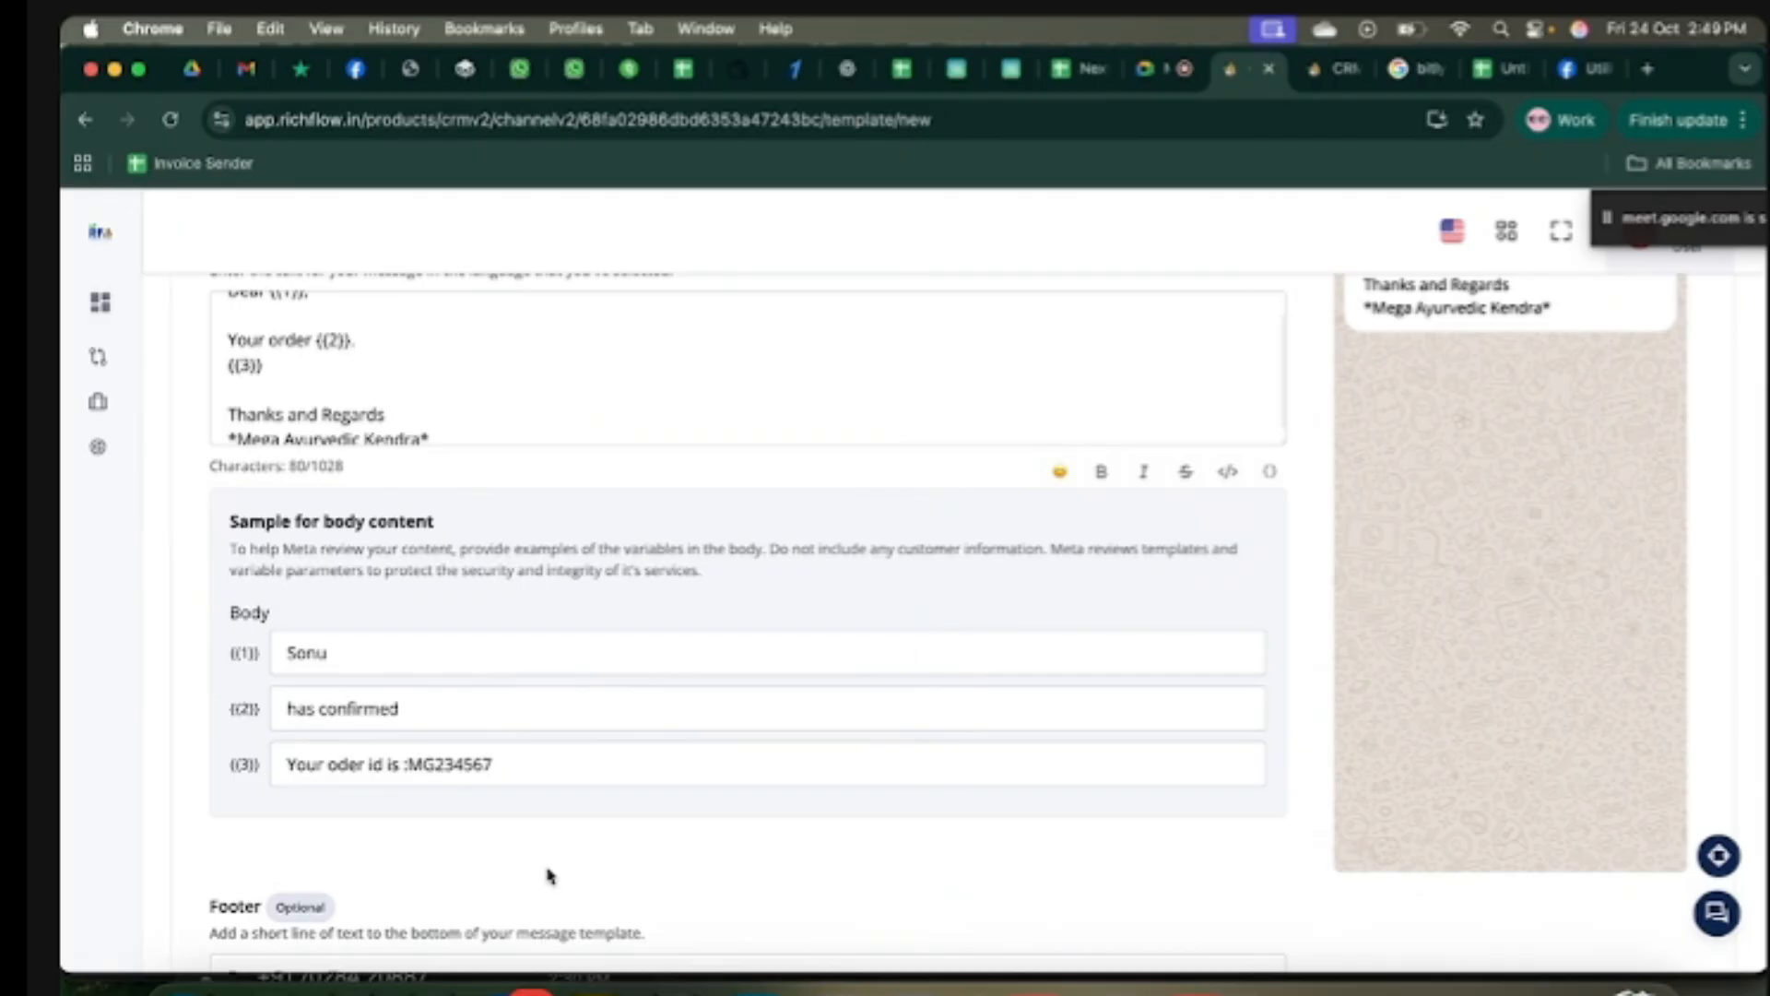
scroll(627, 807, down, 3)
click(521, 810)
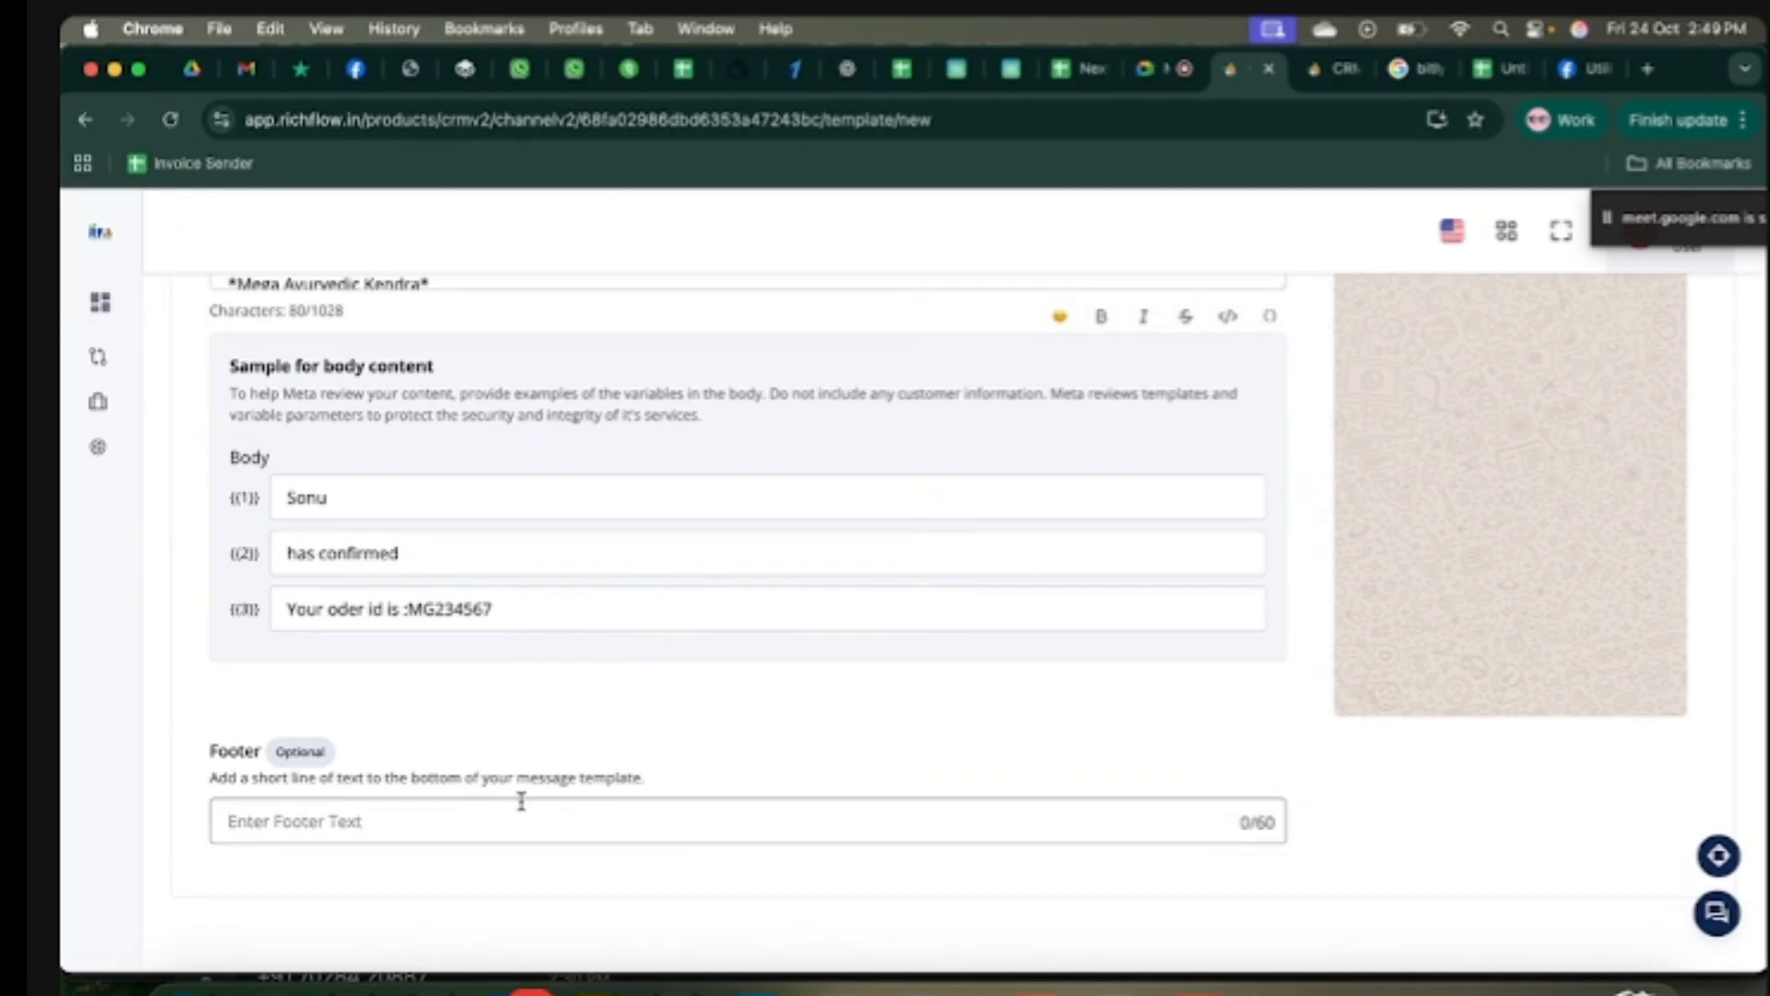
scroll(1070, 722, up, 6)
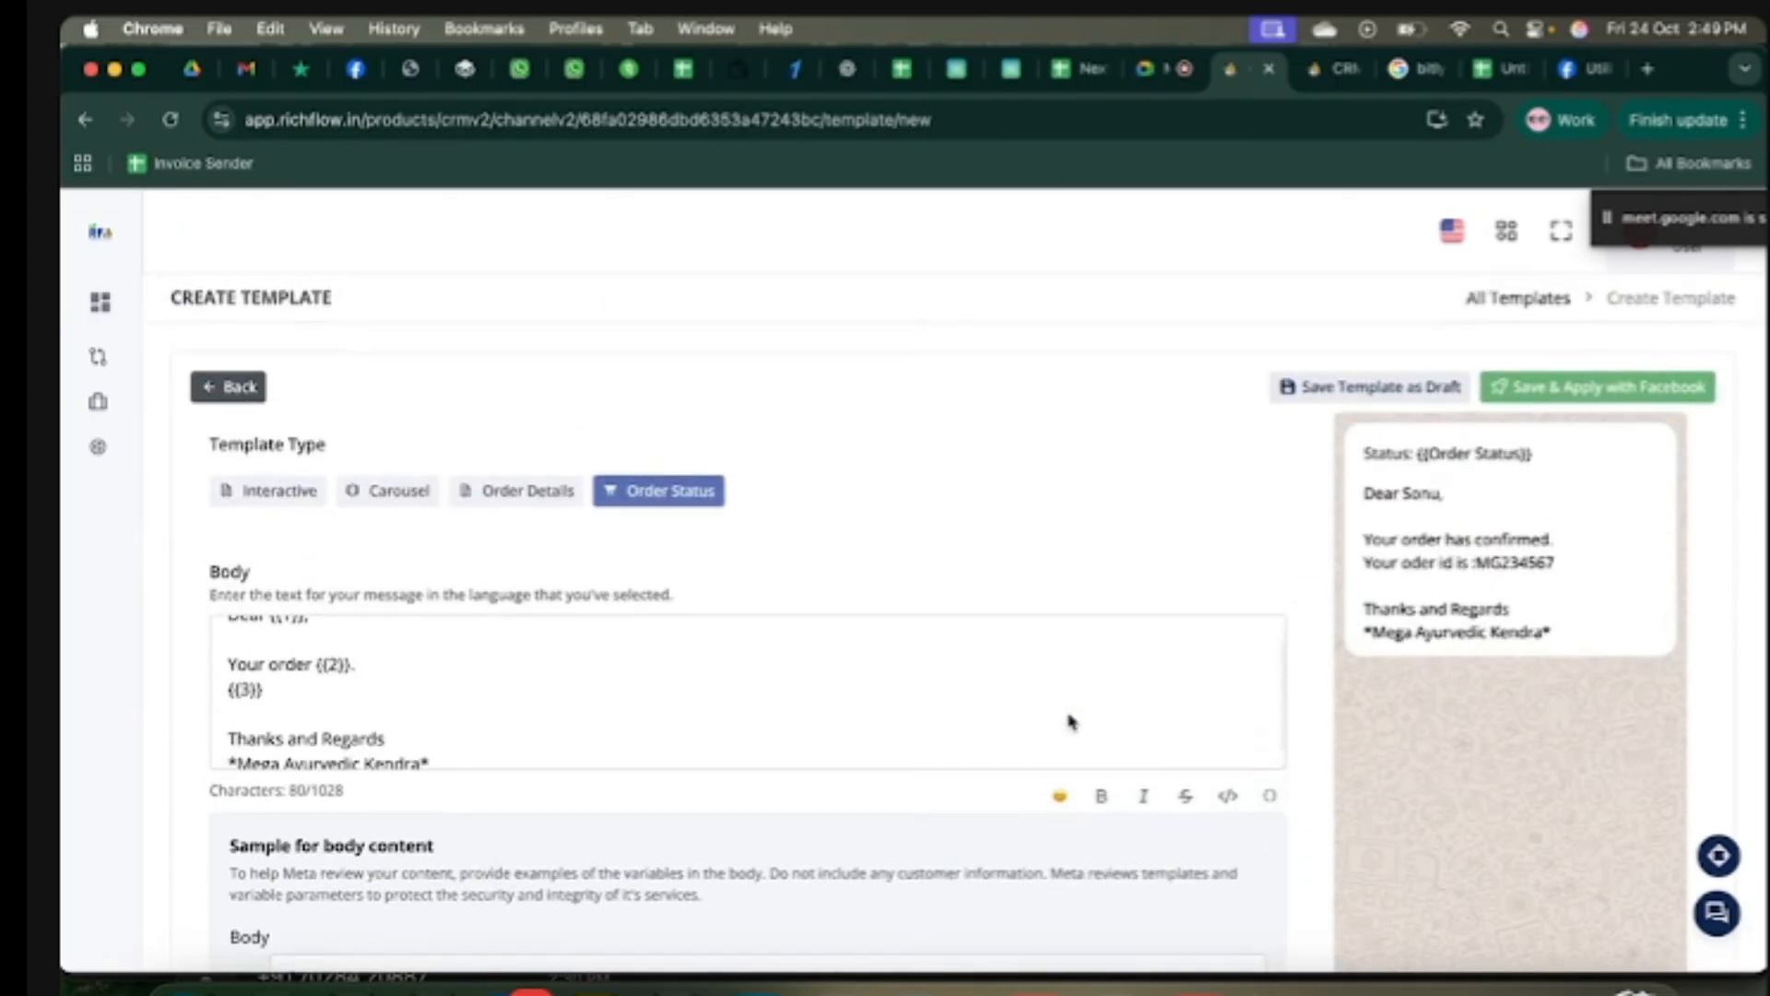
Step: Submit the order template to Facebook and sync templates until it shows APPROVED
click(1646, 393)
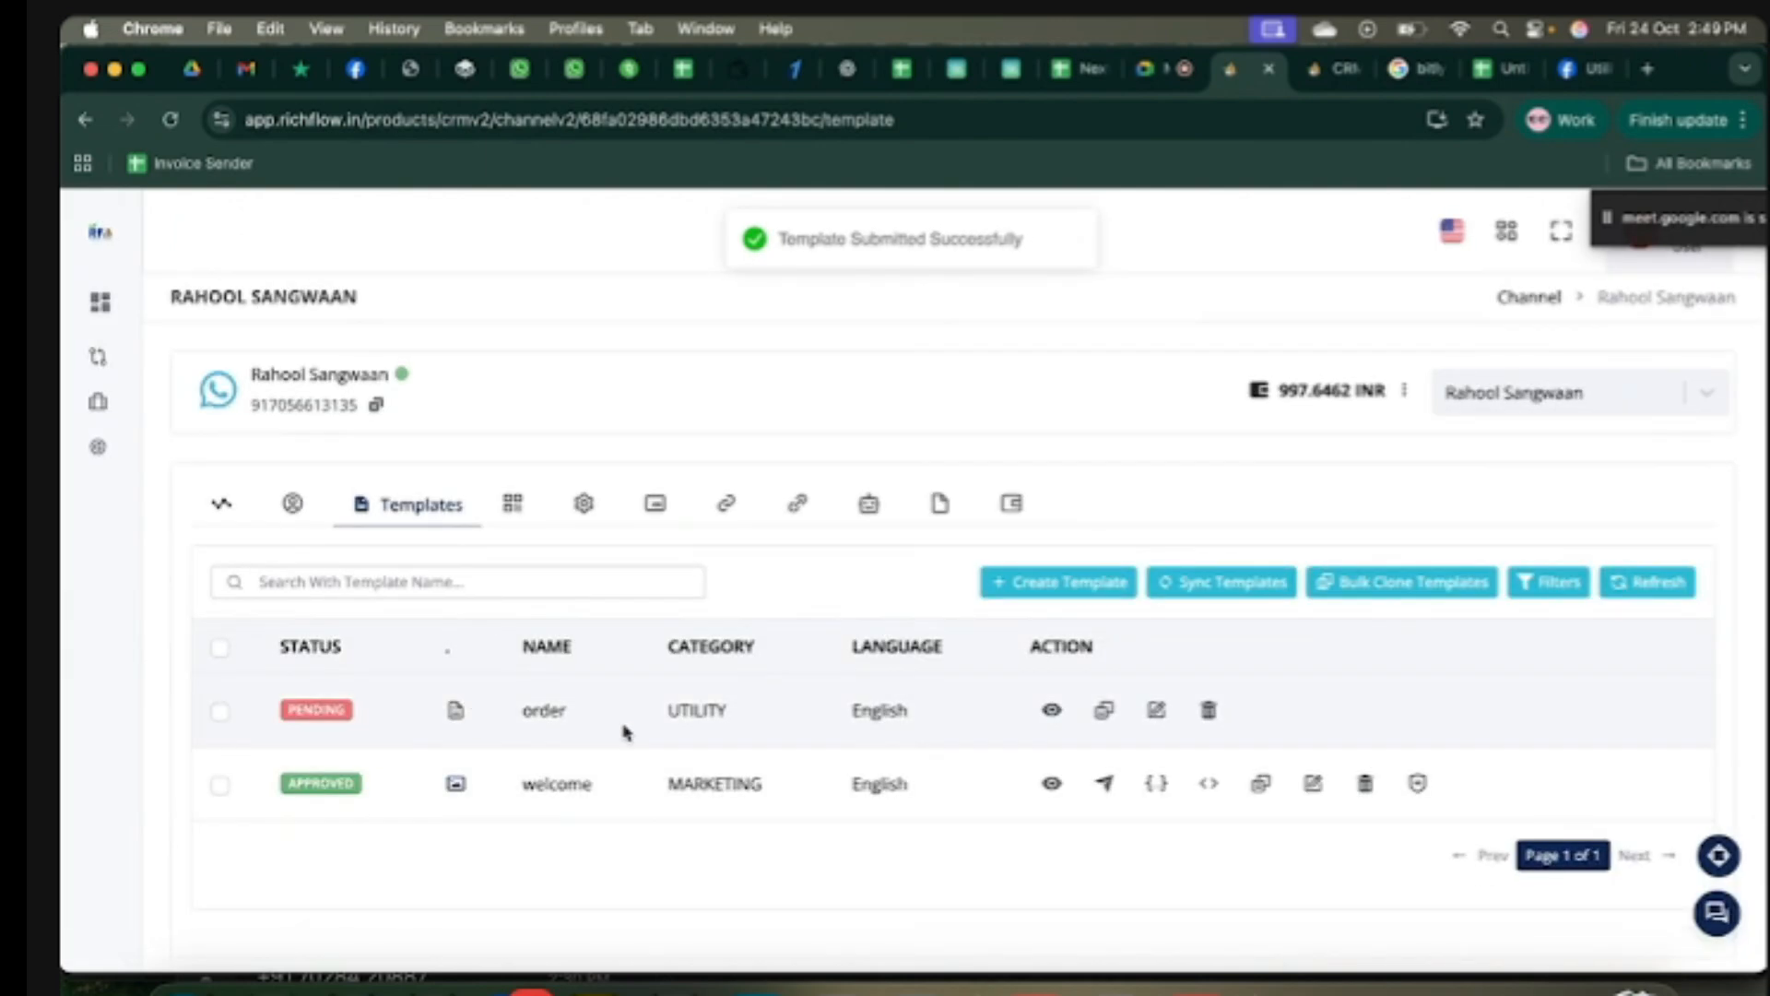
drag(754, 719, 506, 725)
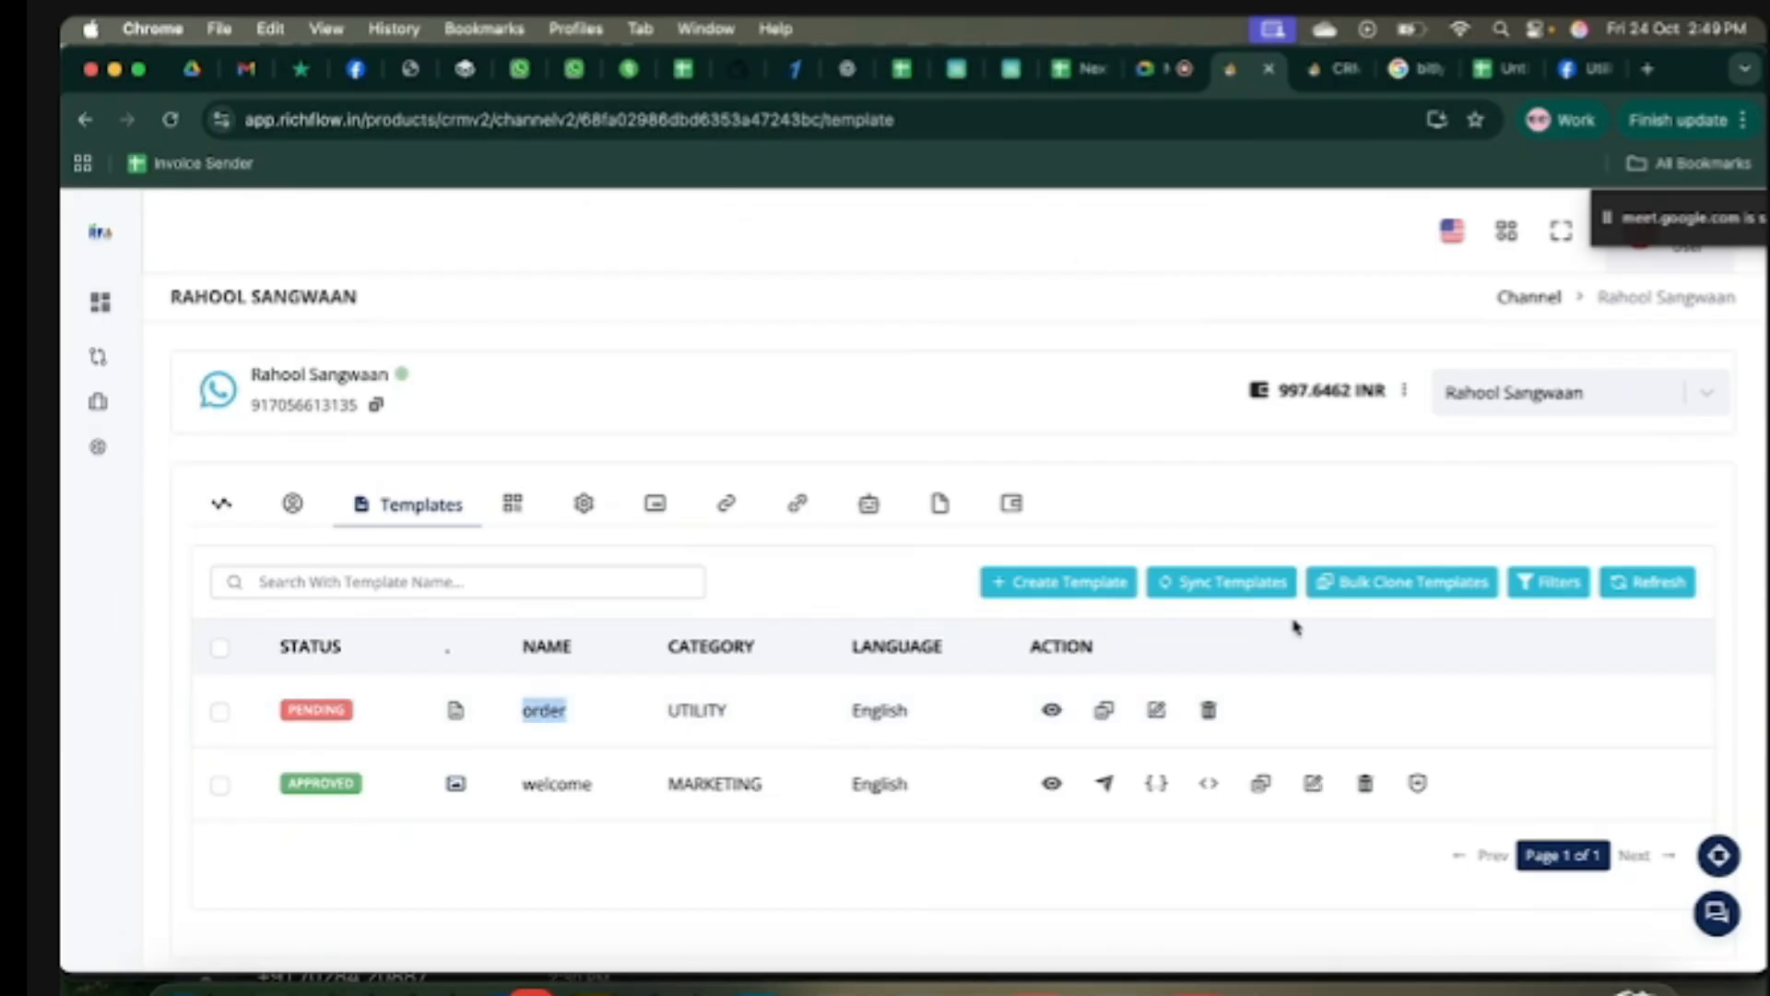
click(1238, 588)
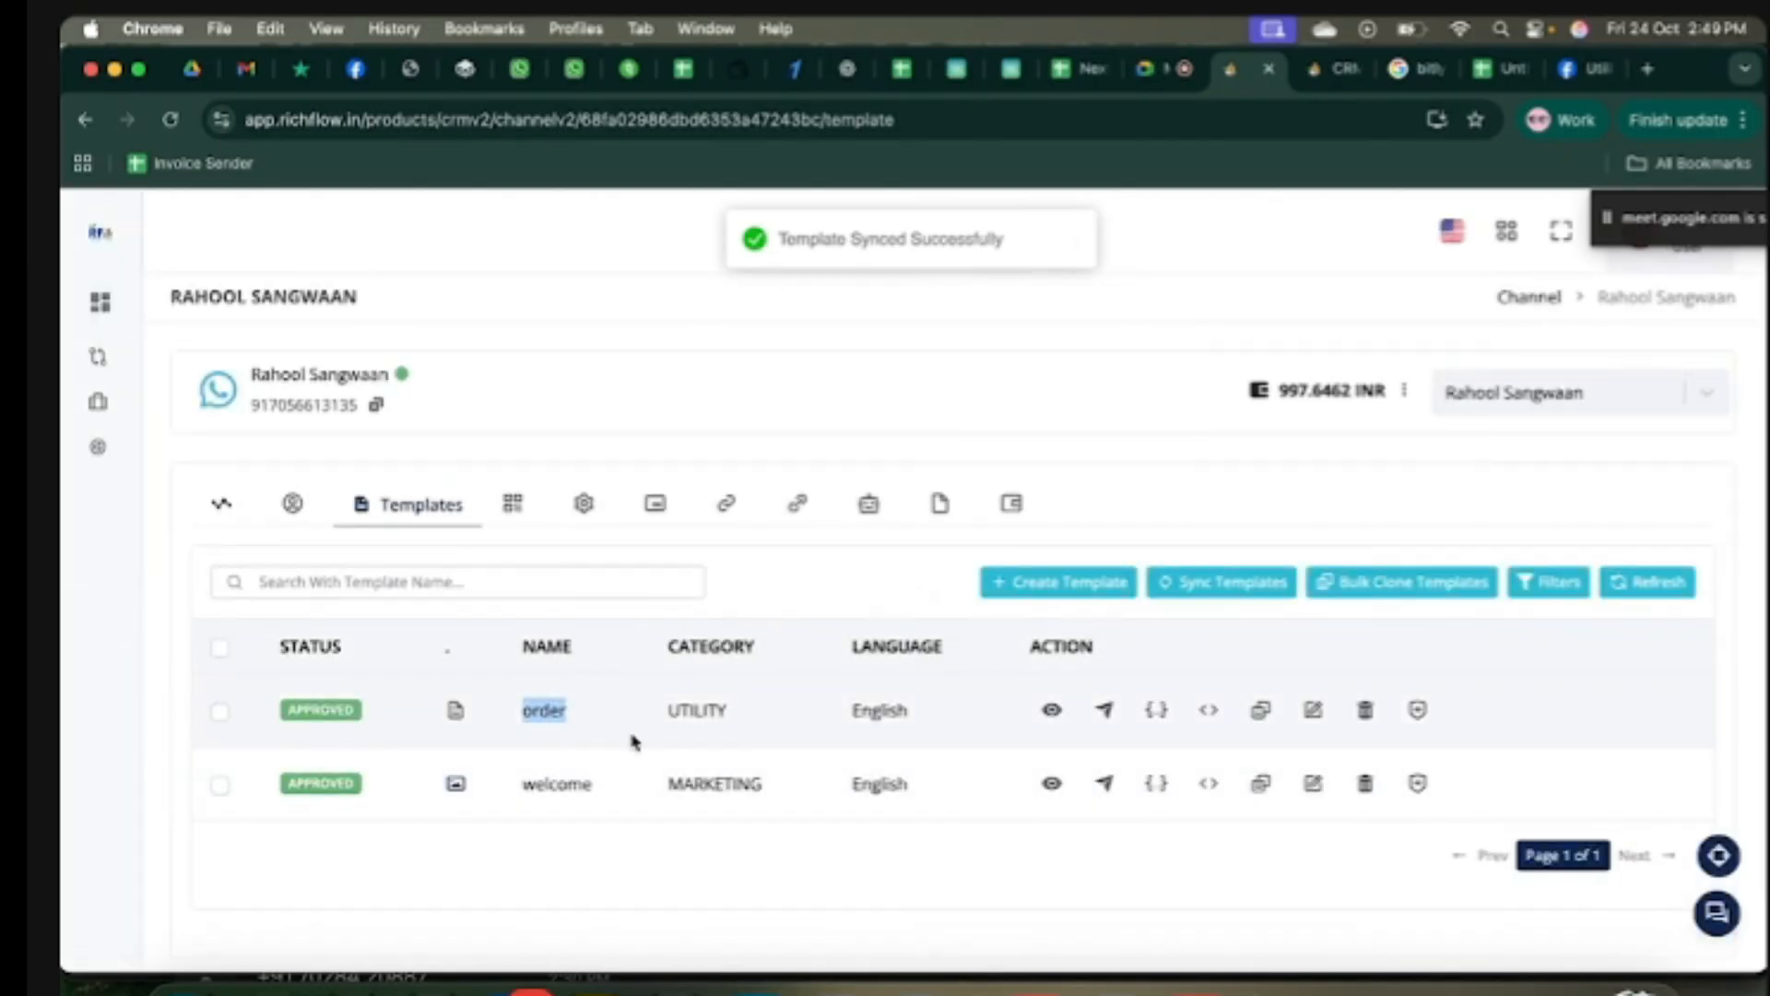
click(610, 712)
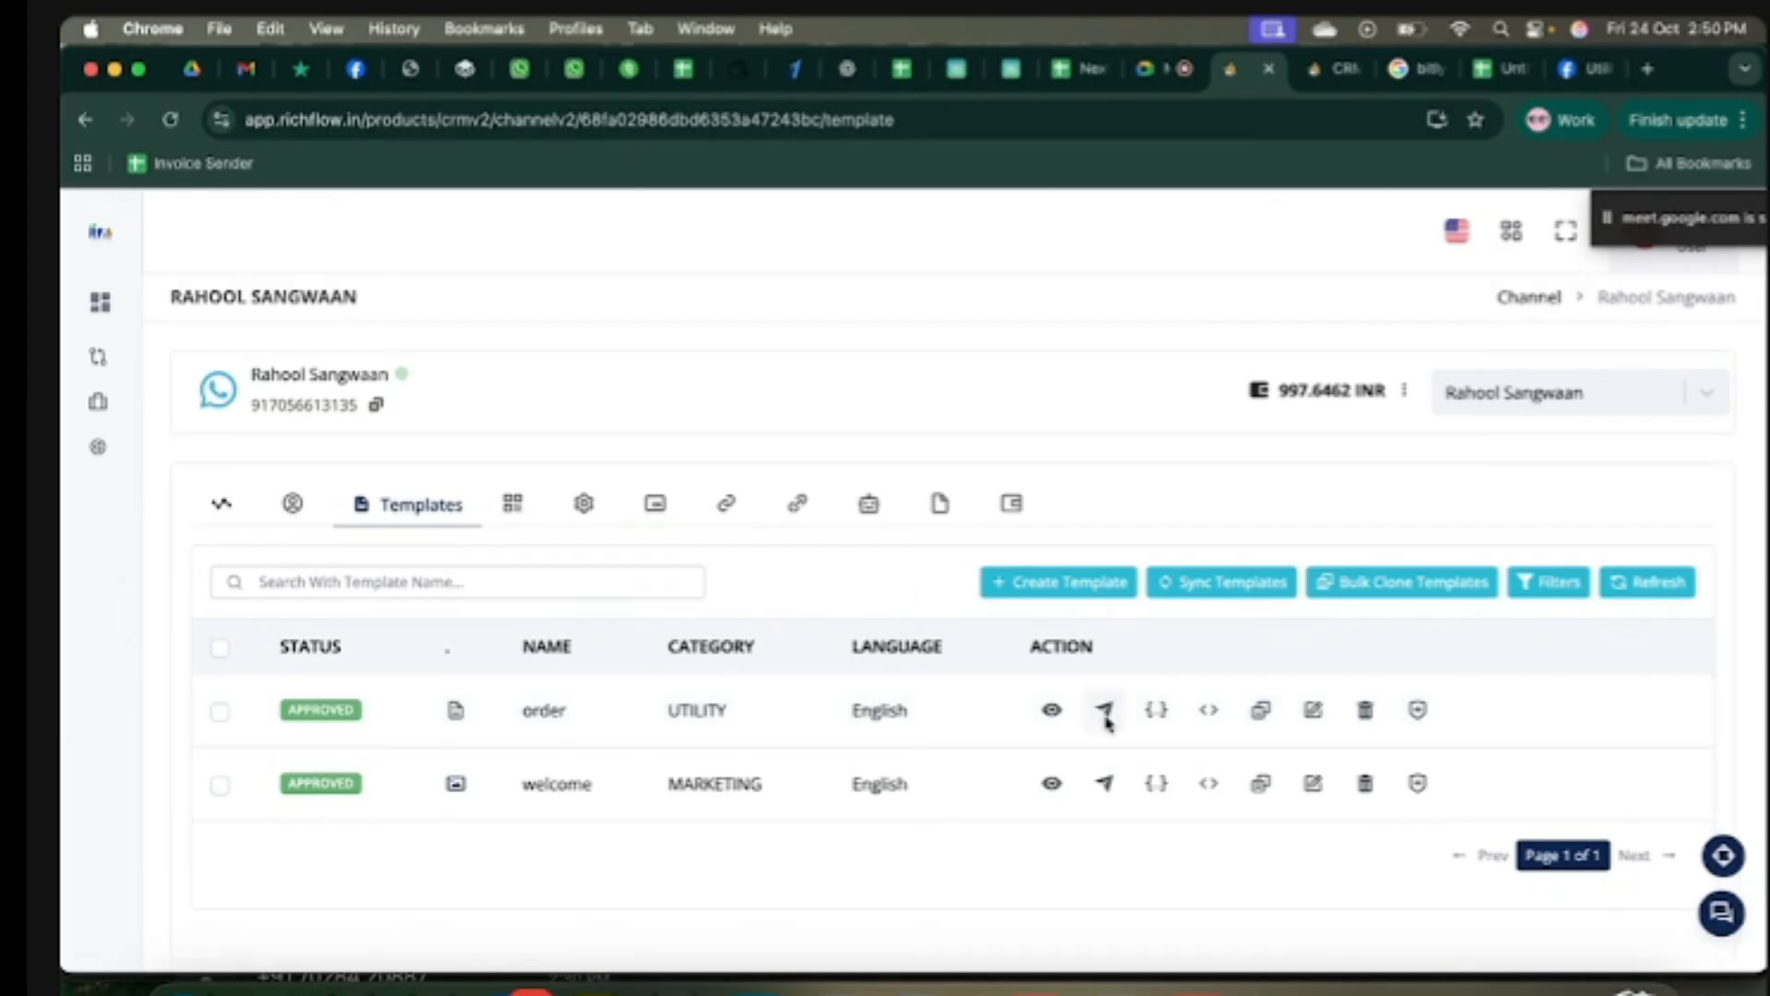
Step: Start a test message for the order template with the receiver's number and customer name
click(1106, 716)
click(1031, 438)
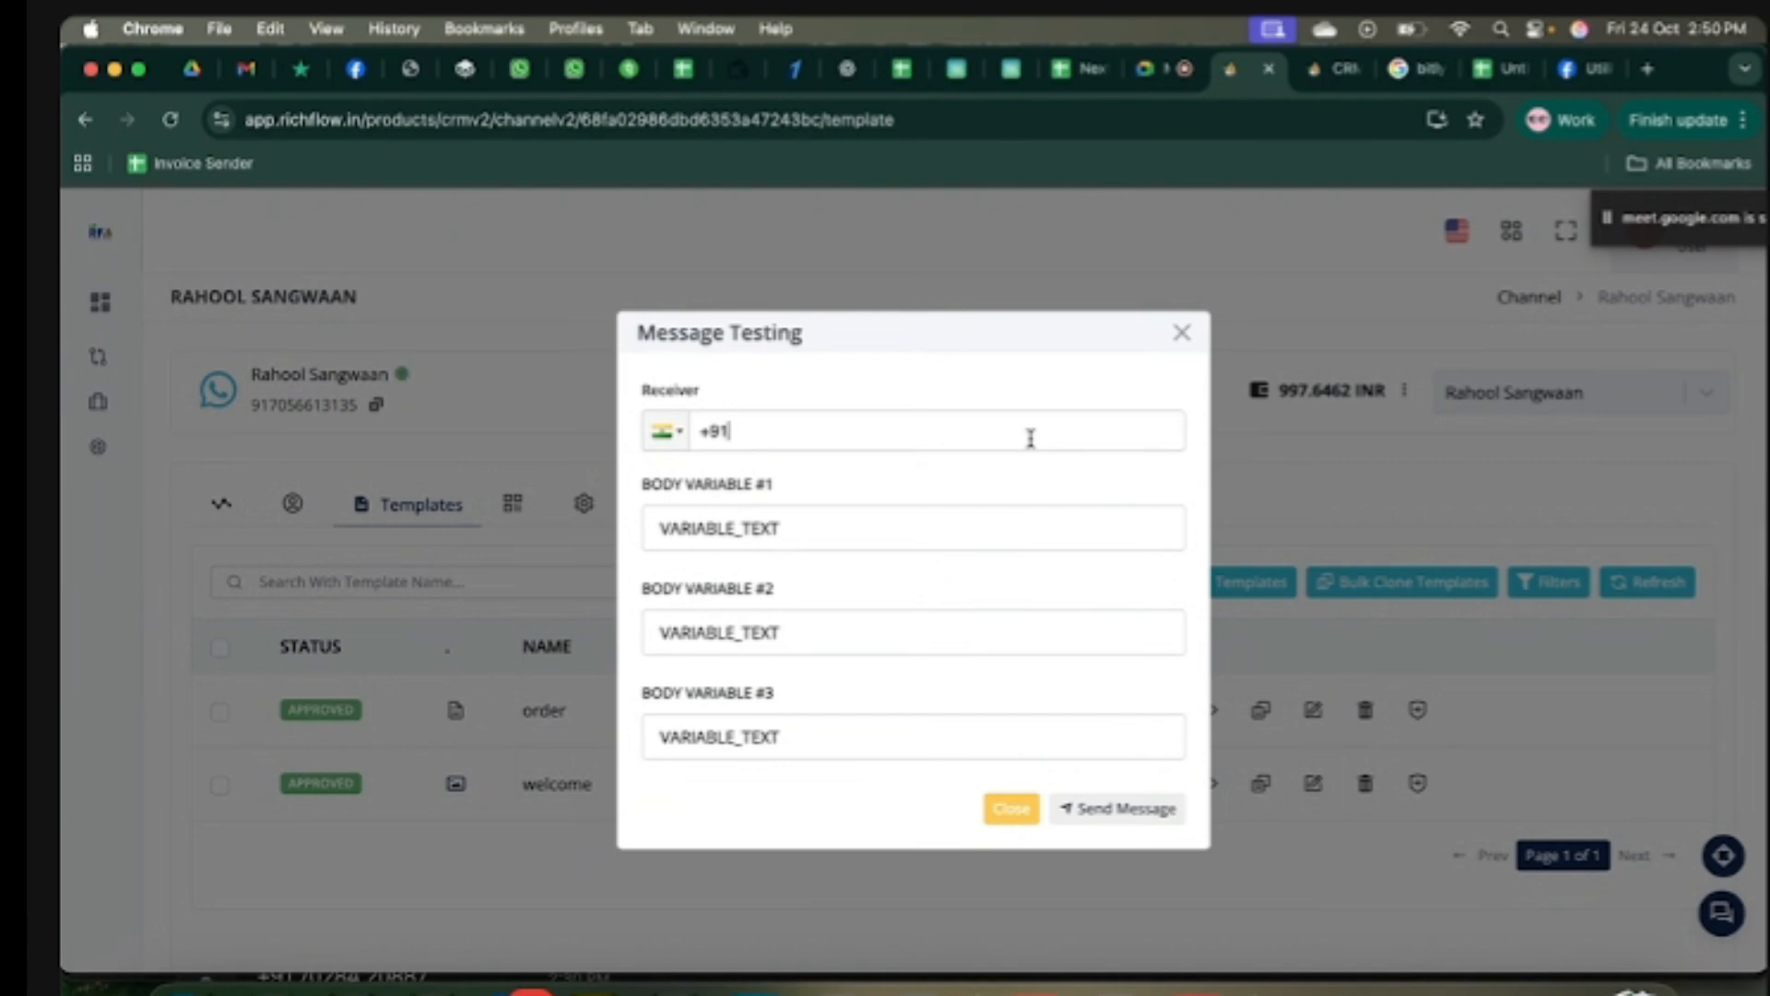
click(774, 527)
key(super+a)
key(BackSpace)
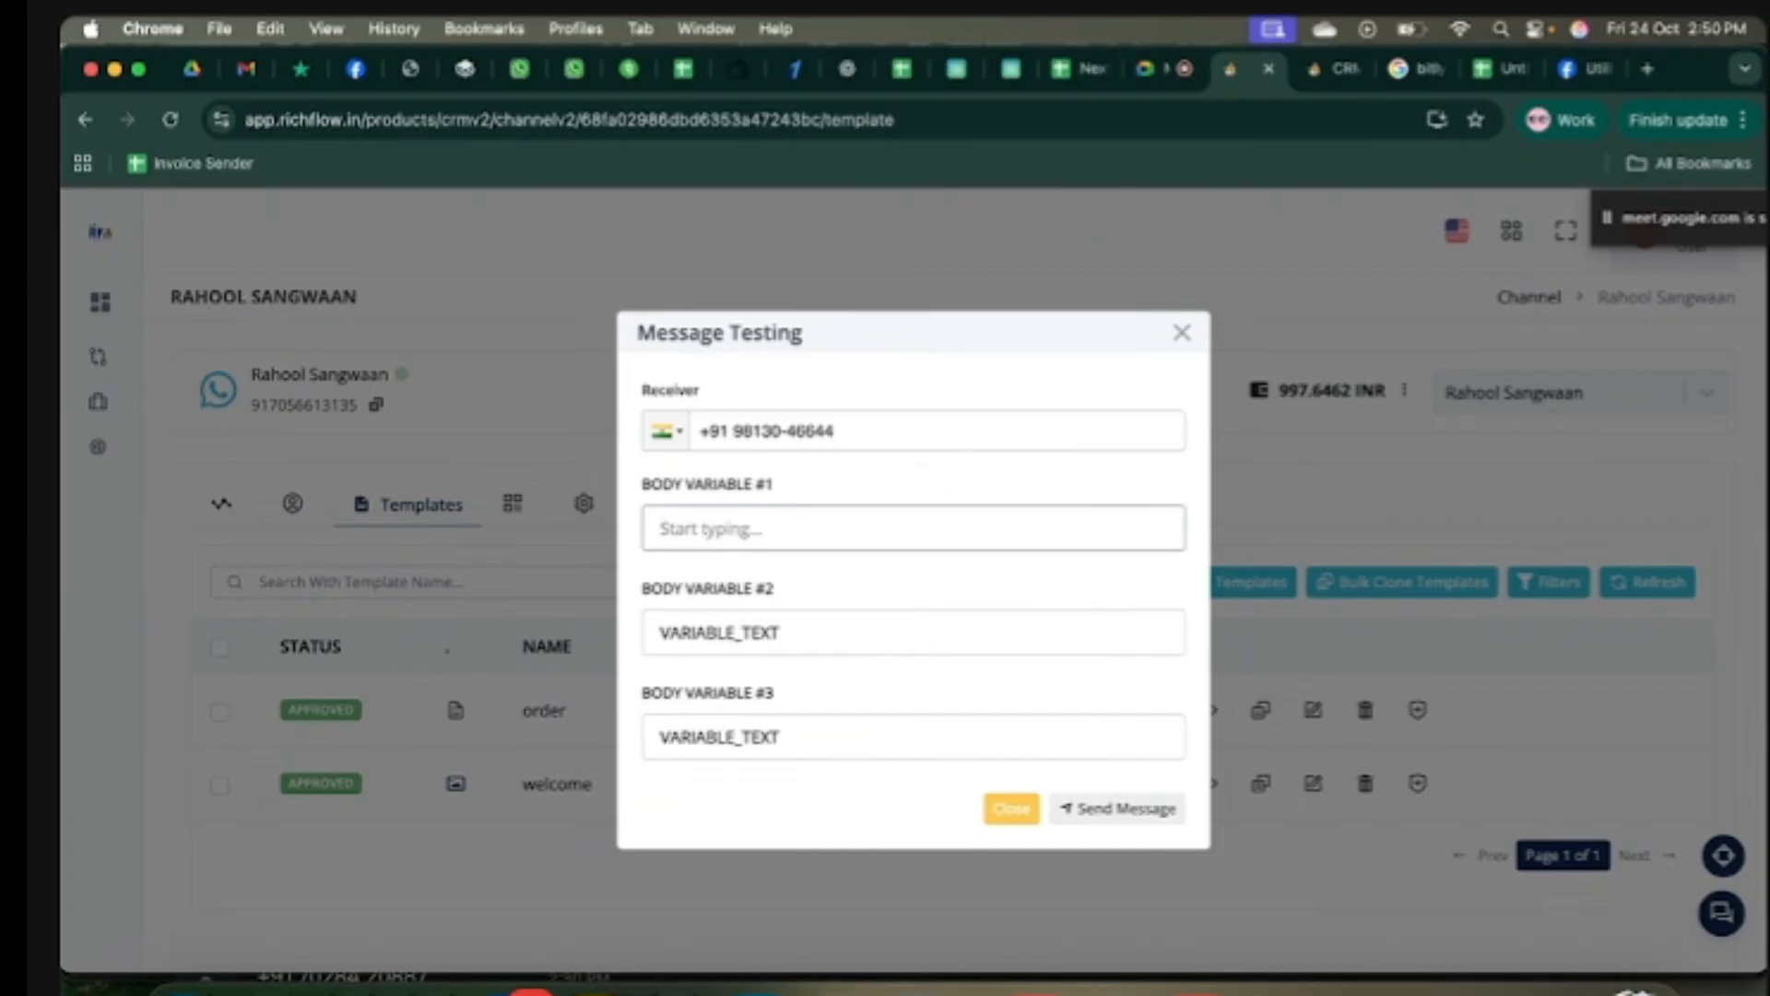
text(Rahul Ji)
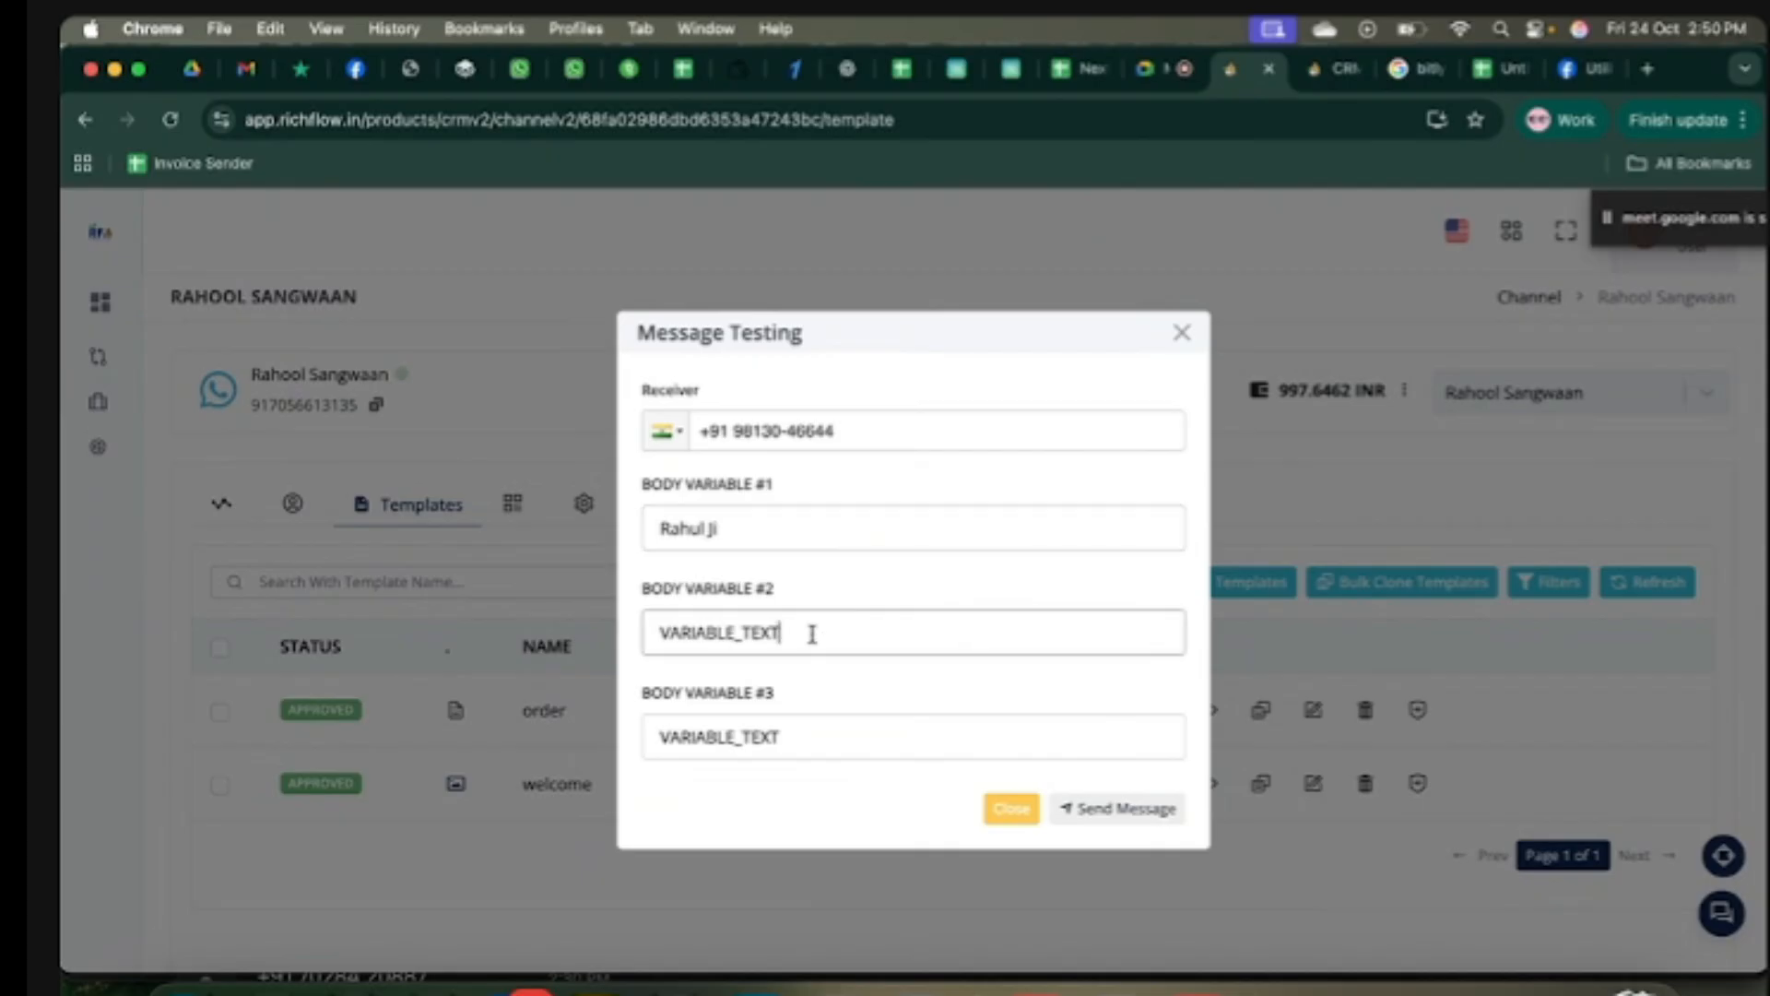
Step: Fill body variables #2 and #3 and send the test message
drag(810, 632, 639, 638)
key(BackSpace)
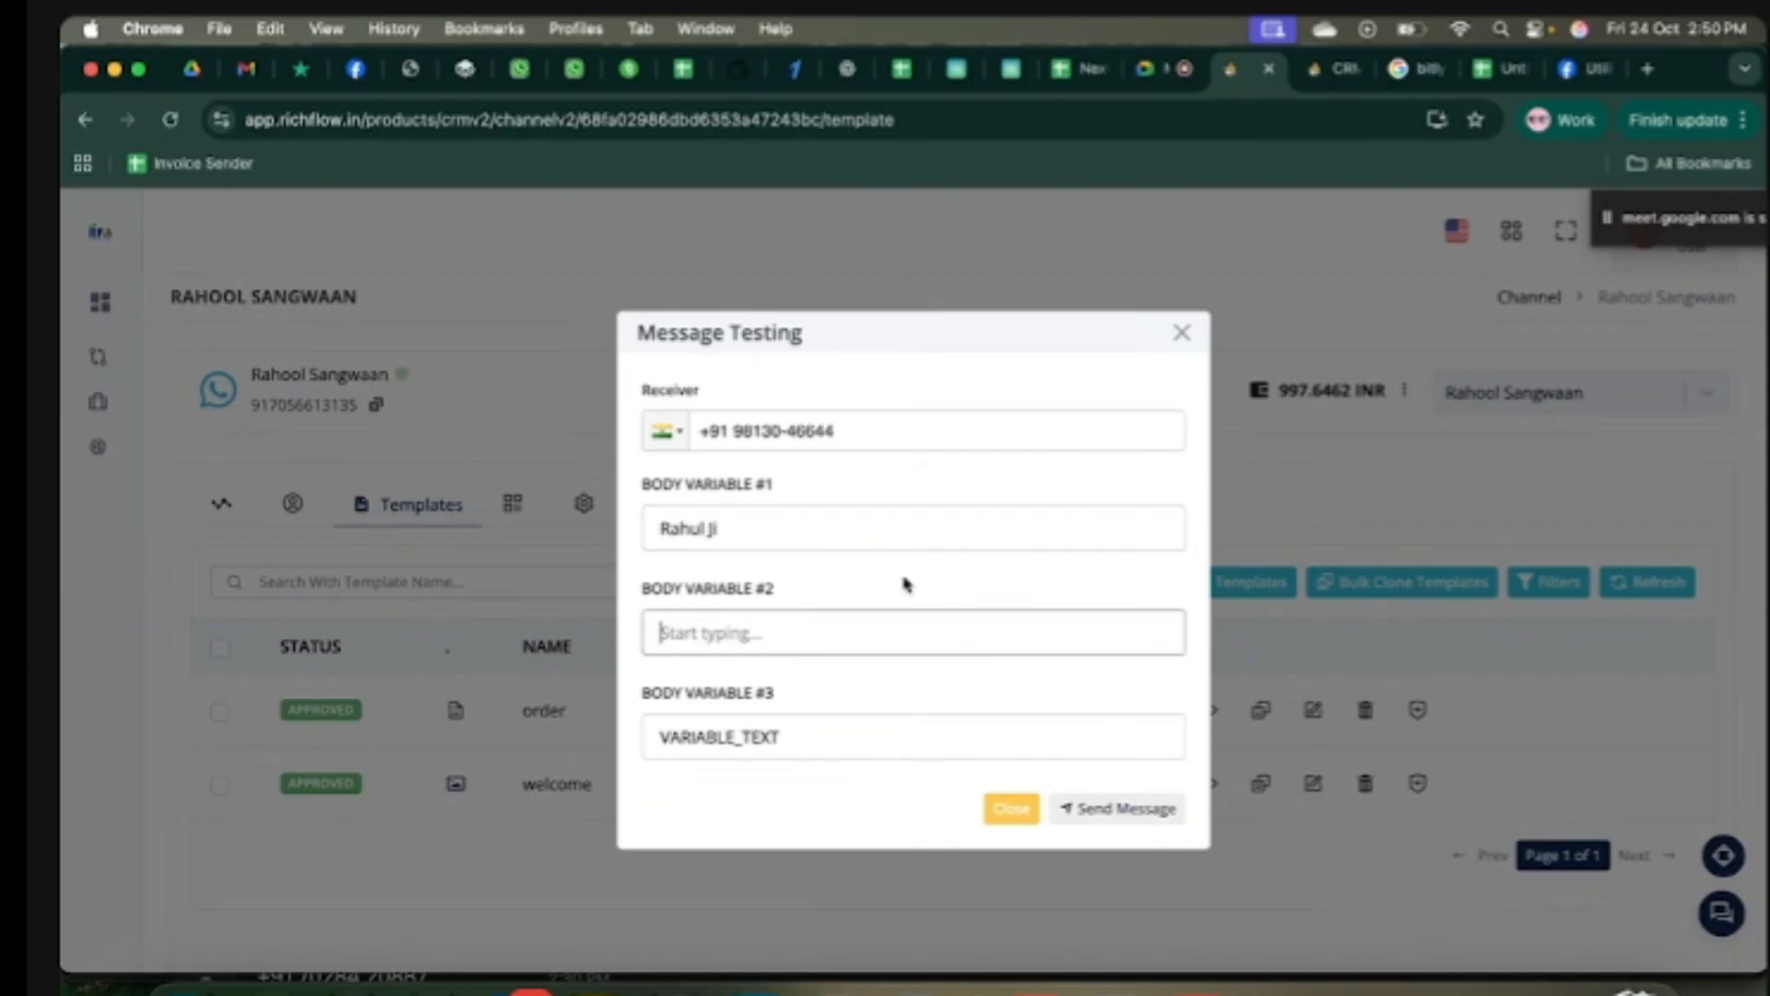
text(is still pending)
key(BackSpace)
key(BackSpace)
key(BackSpace)
key(BackSpace)
key(BackSpace)
key(BackSpace)
key(BackSpace)
key(BackSpace)
key(BackSpace)
key(BackSpace)
key(BackSpace)
key(BackSpace)
key(BackSpace)
key(BackSpace)
key(BackSpace)
key(BackSpace)
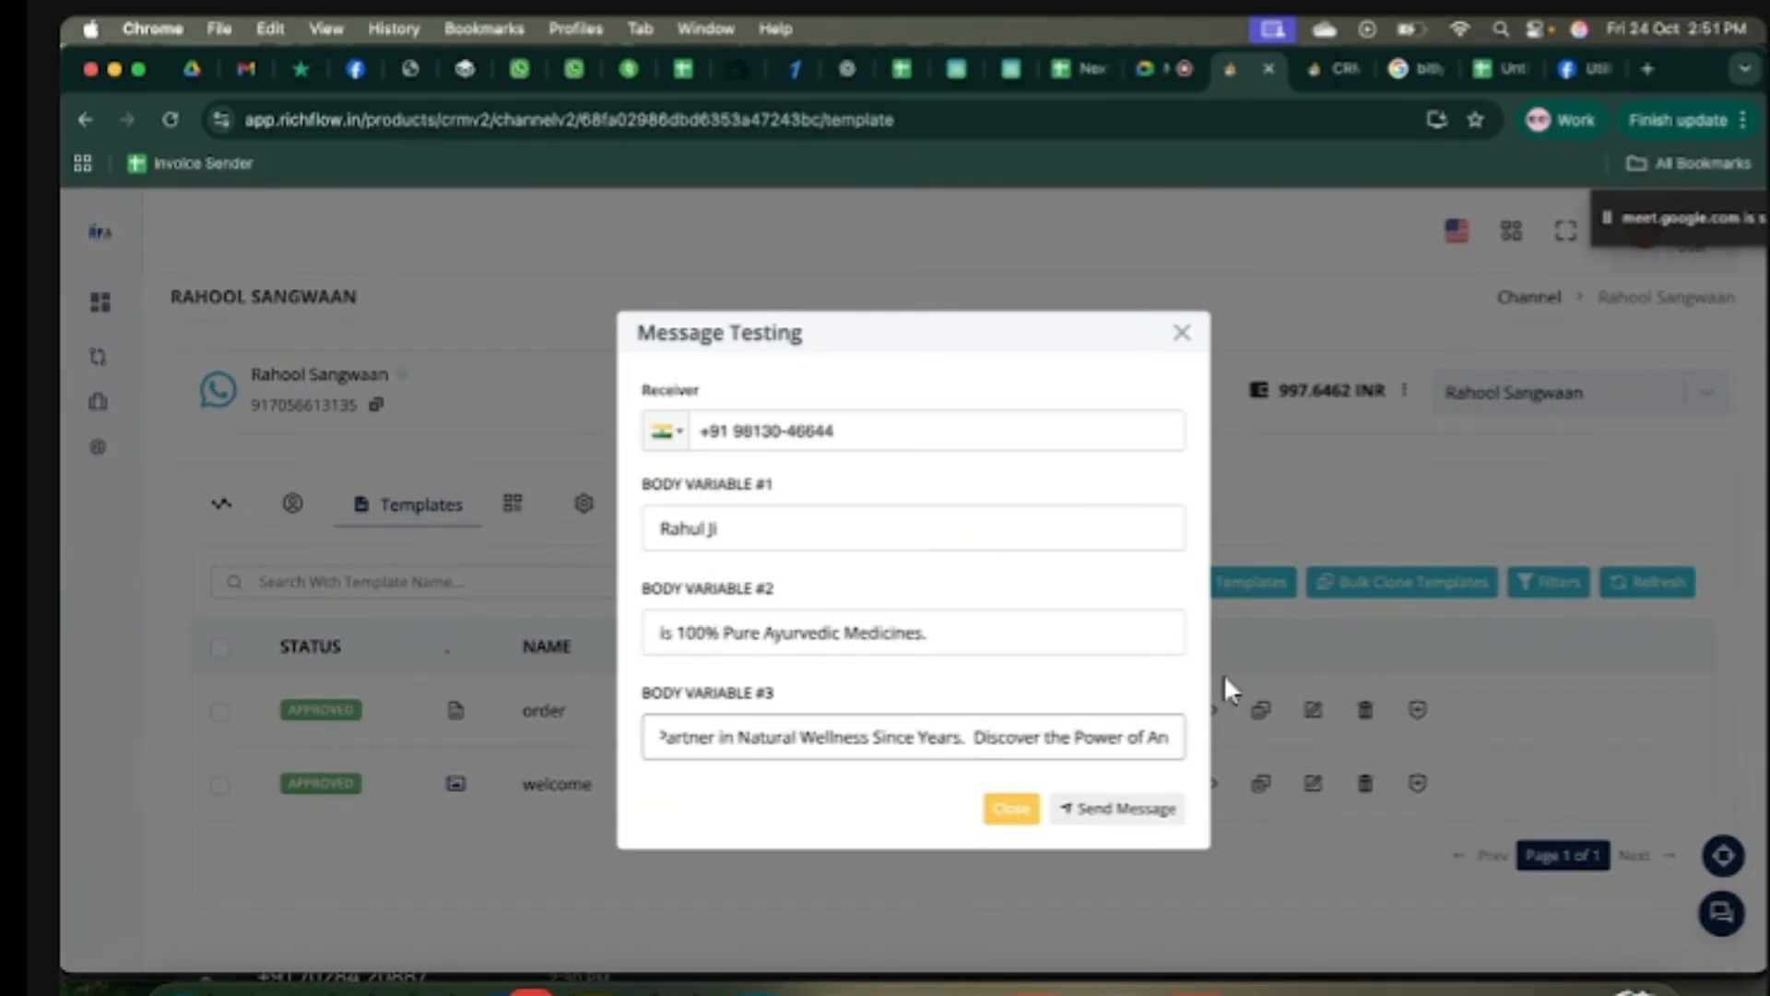
key(BackSpace)
scroll(1050, 734, right, 3)
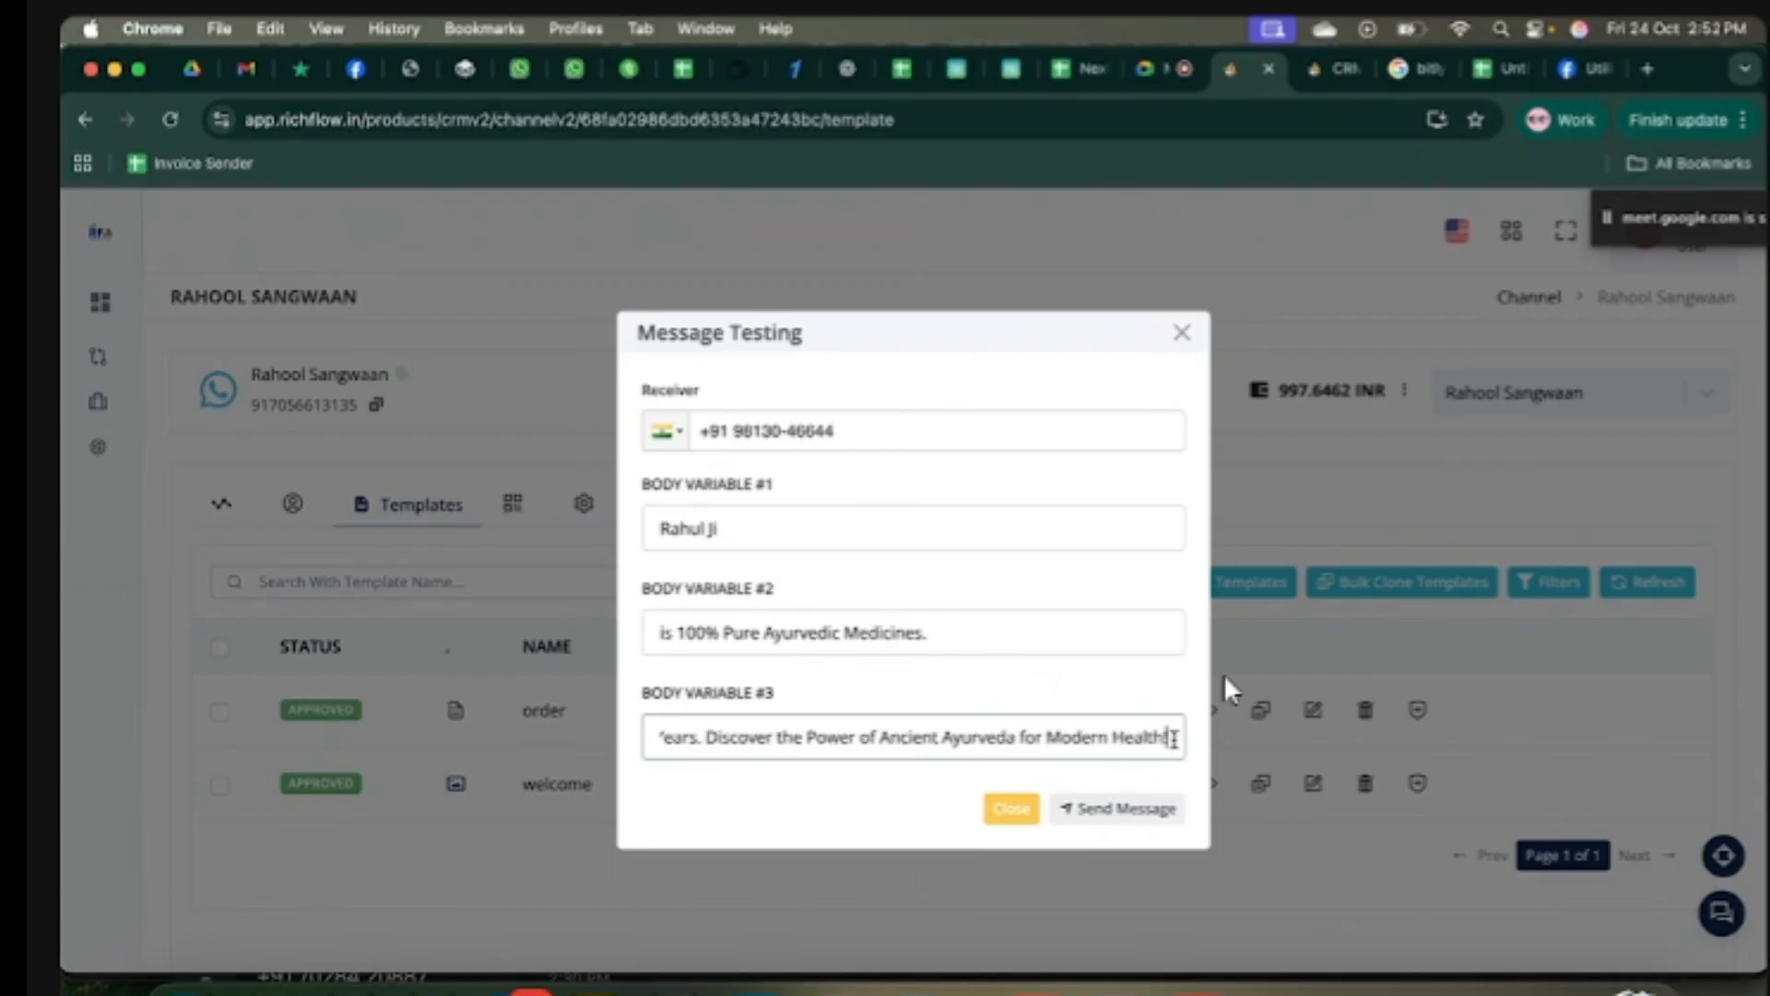
click(911, 794)
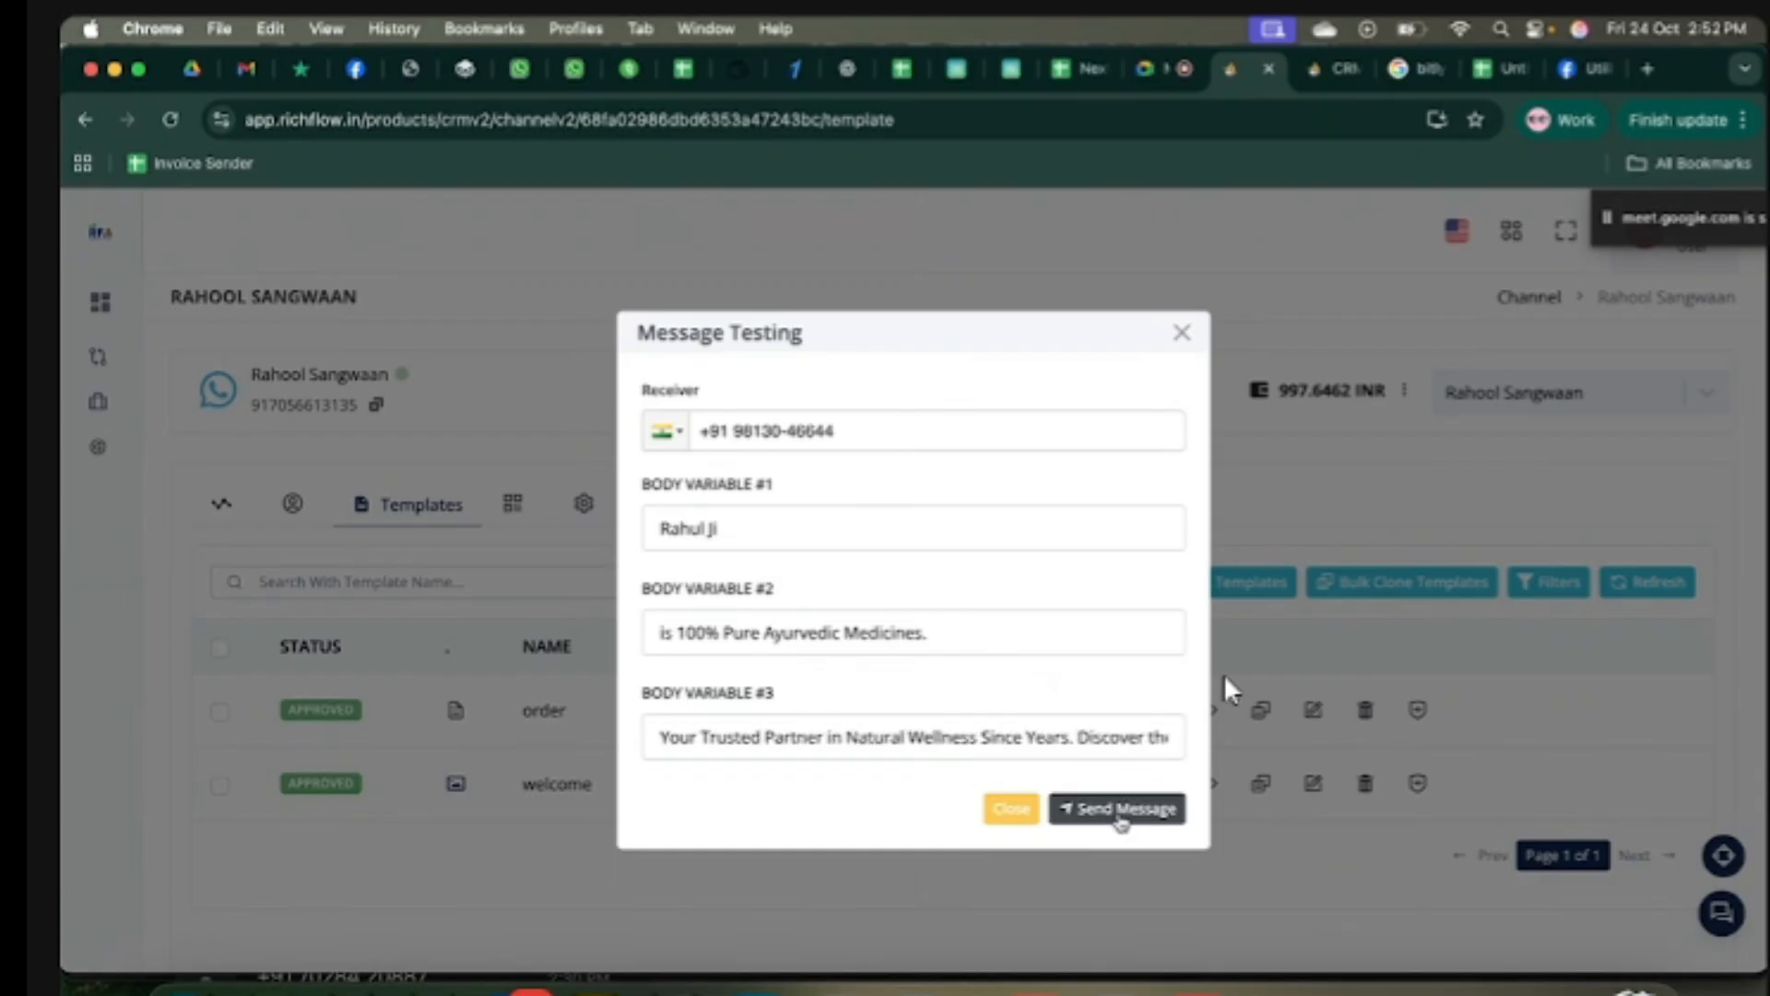
click(1118, 815)
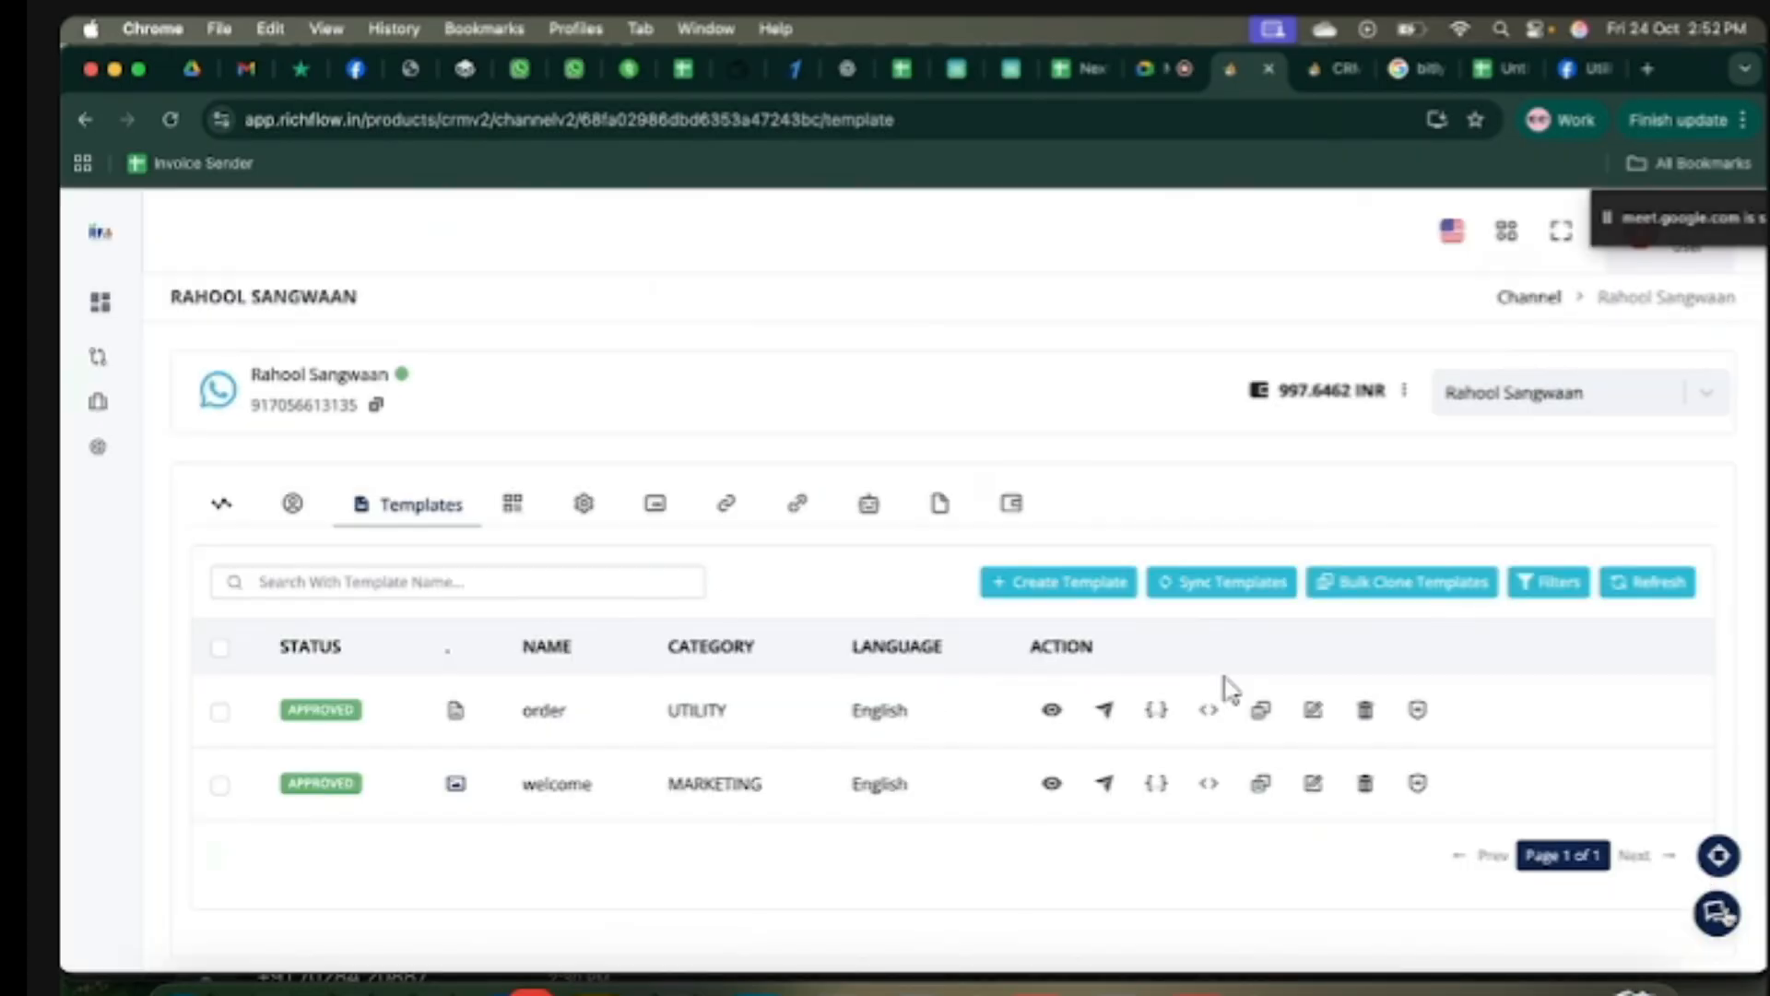
Step: Review both conversations in the chats inbox, then close the chats panel
click(1723, 913)
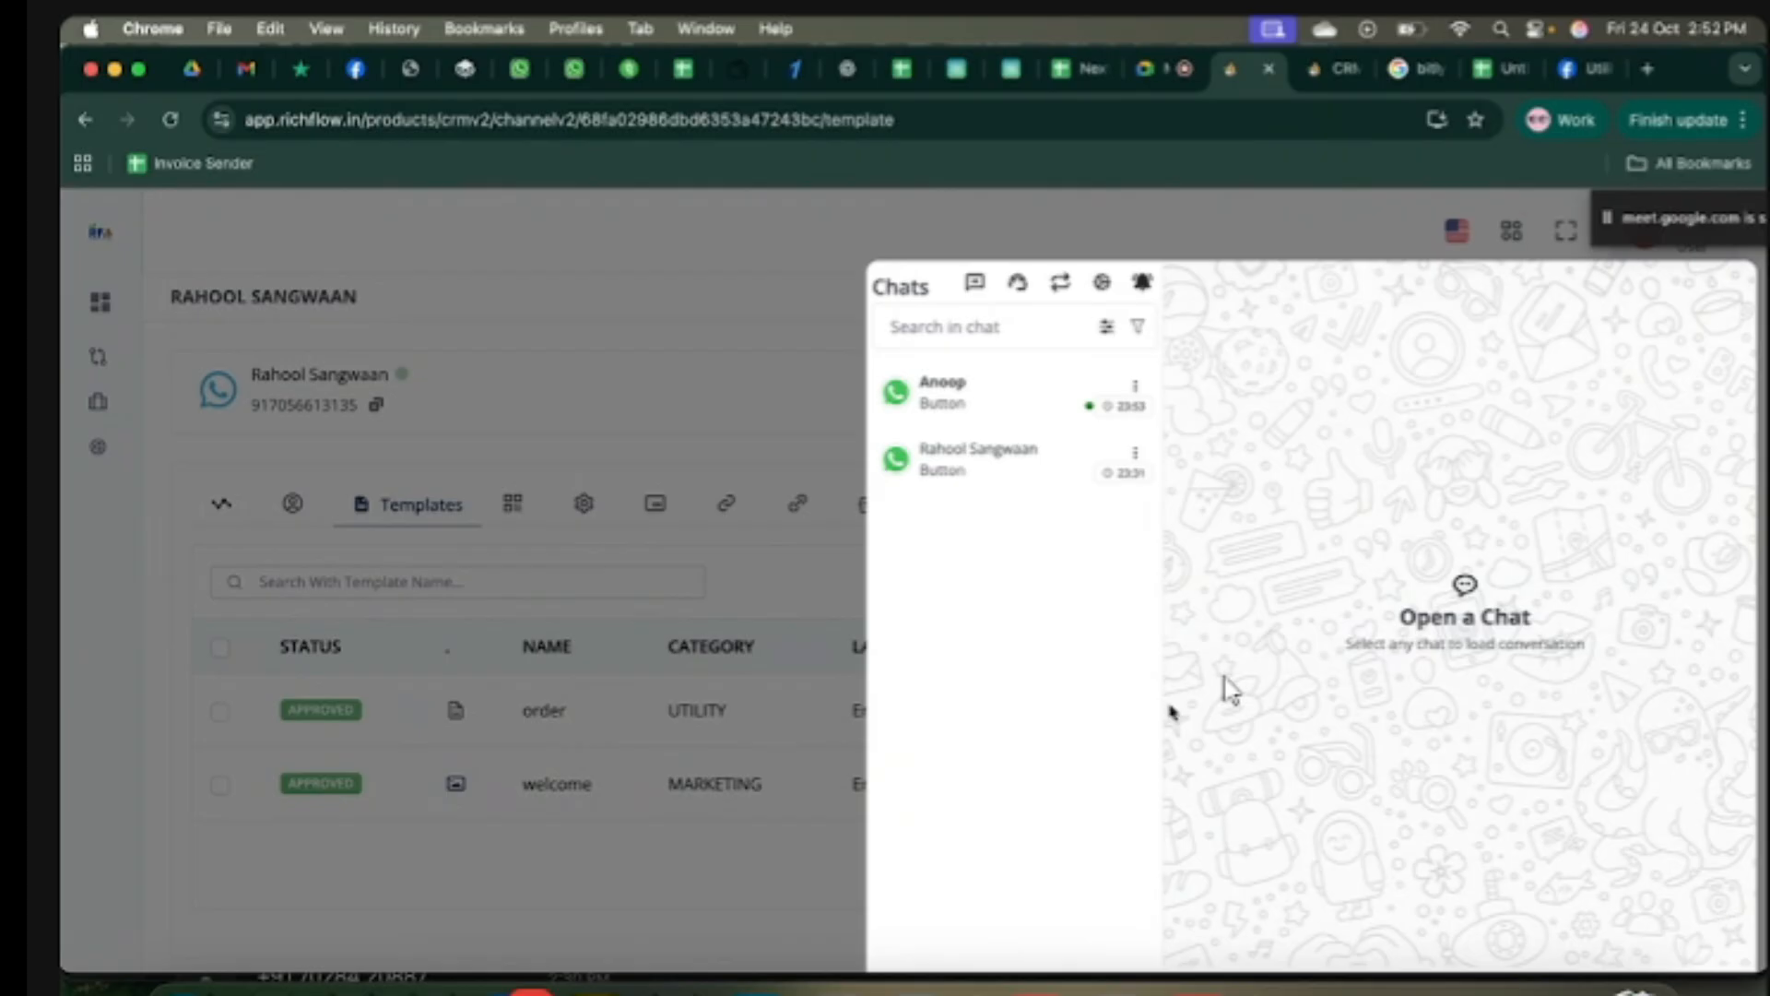
click(941, 468)
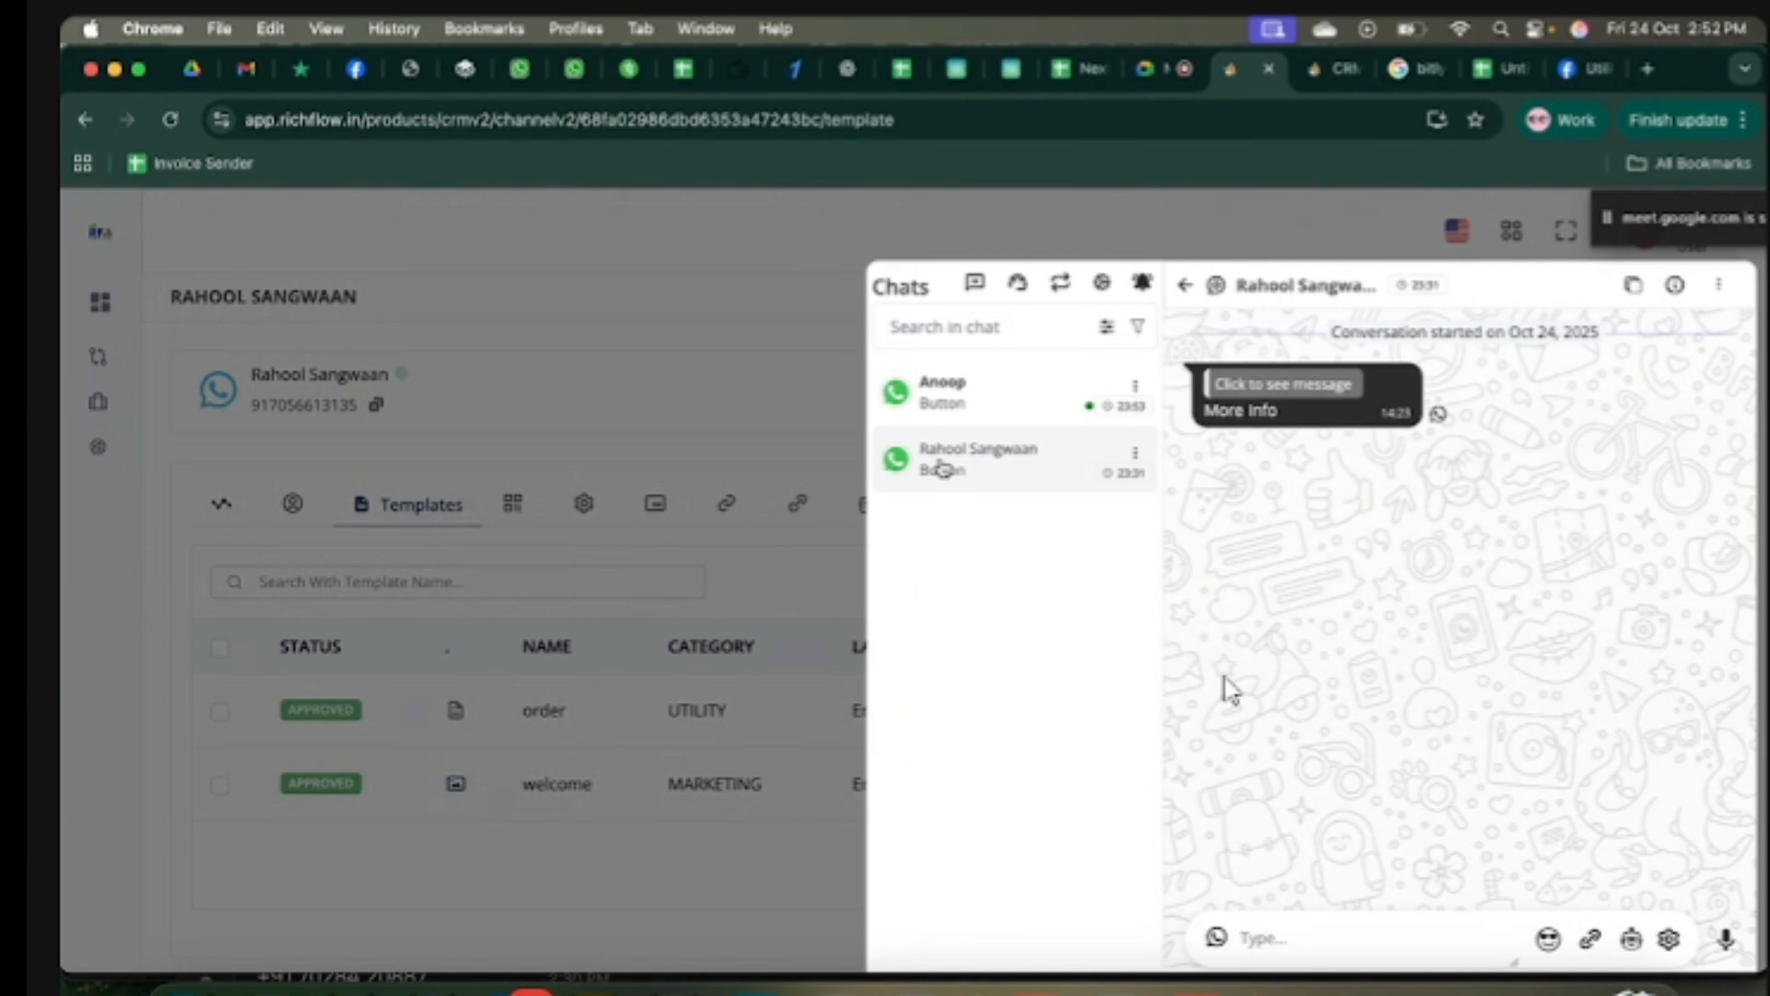
click(987, 406)
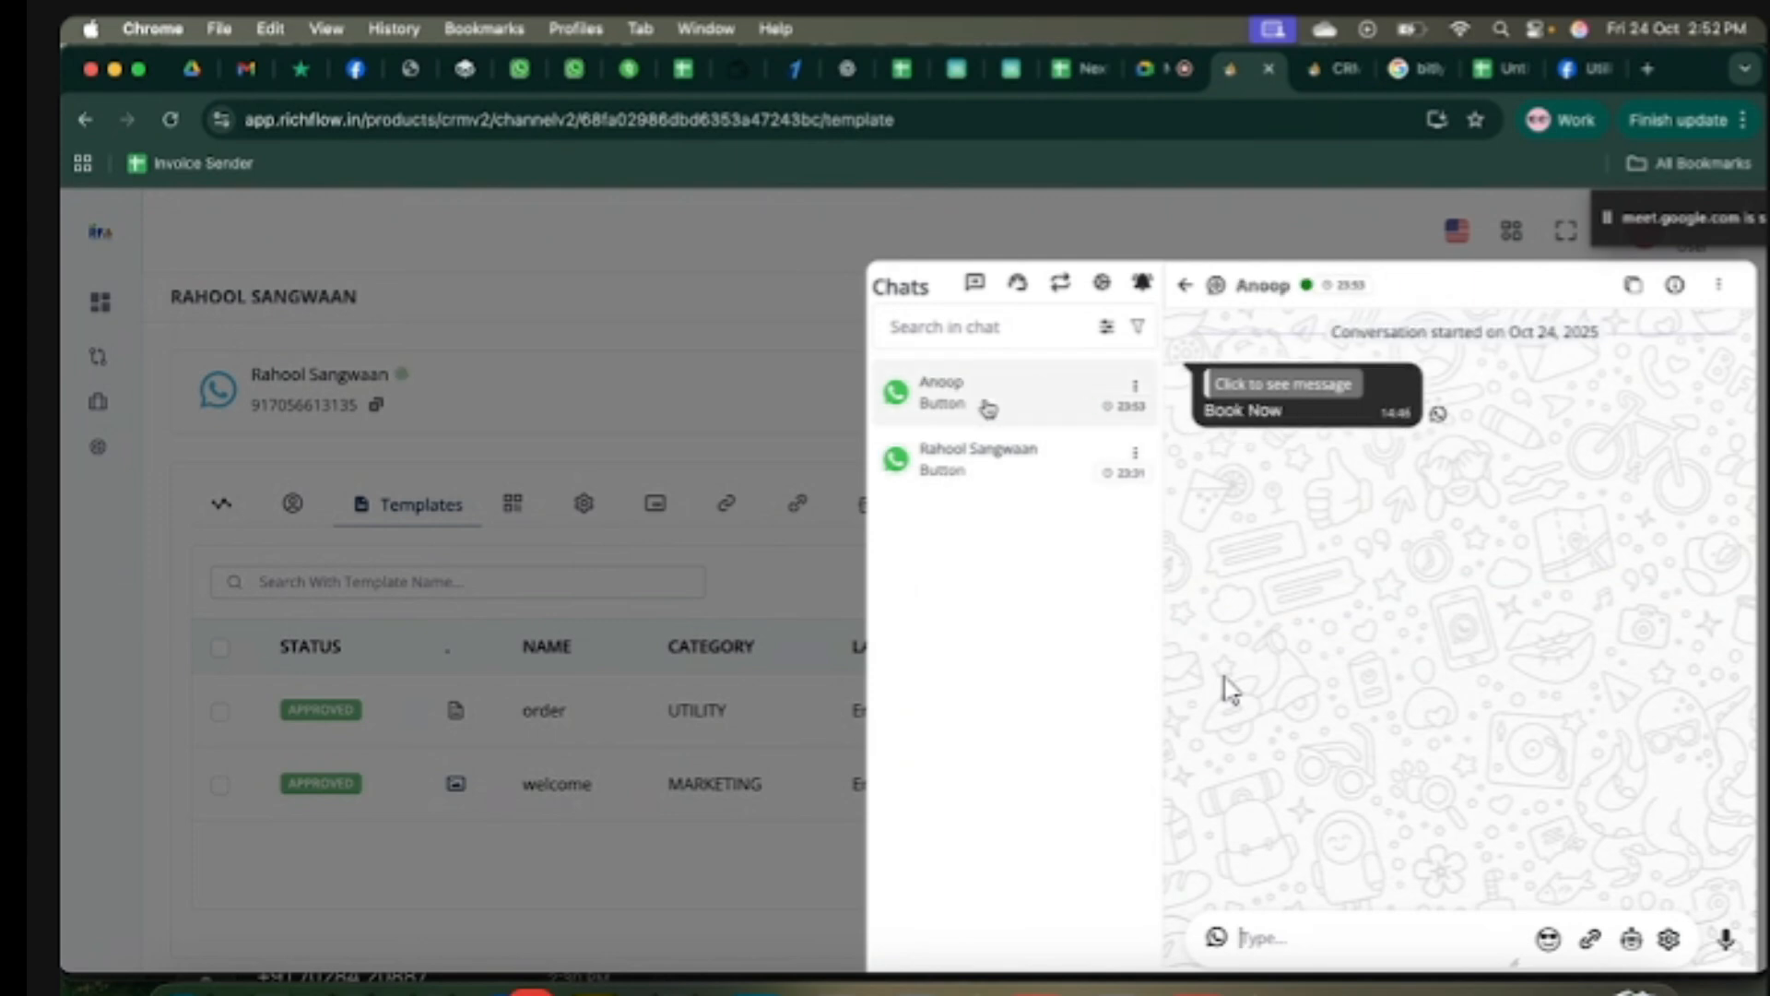
click(794, 391)
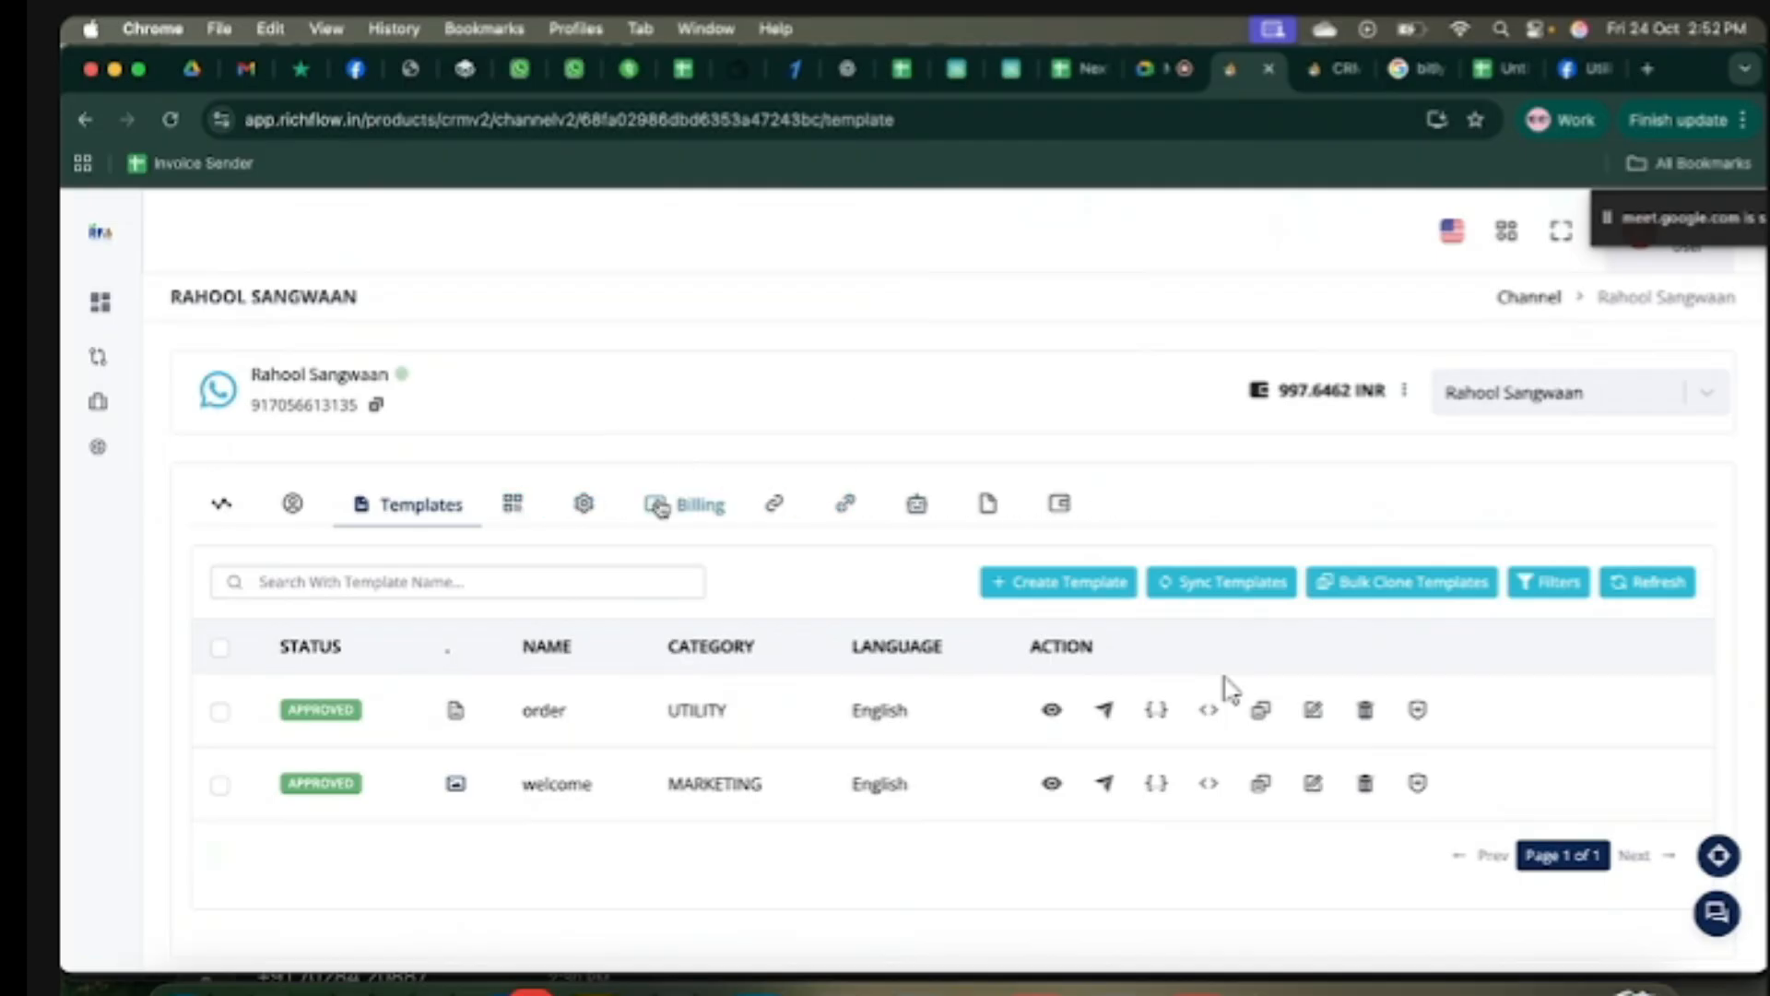
Step: Go from the channel templates to the Dashboard's Products tab, showing the Channels and Rich Flow CRM cards
mouse_move(208, 699)
scroll(208, 699, down, 2)
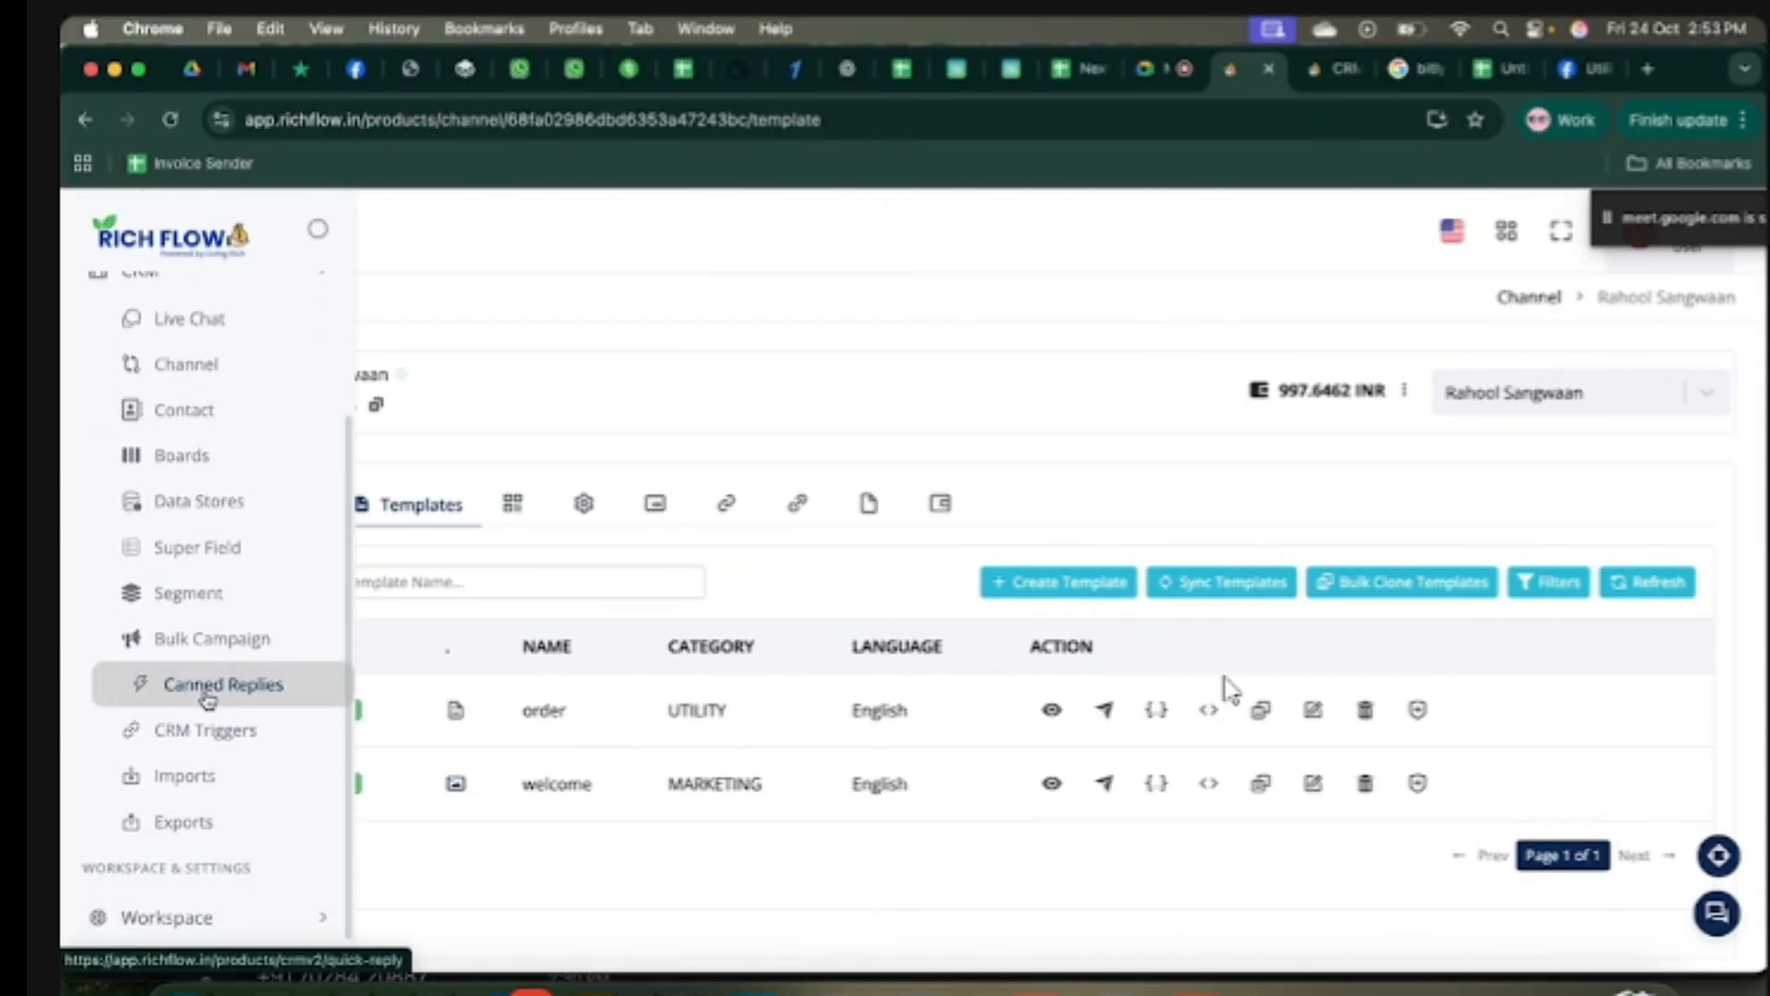
scroll(208, 699, down, 2)
scroll(207, 699, up, 4)
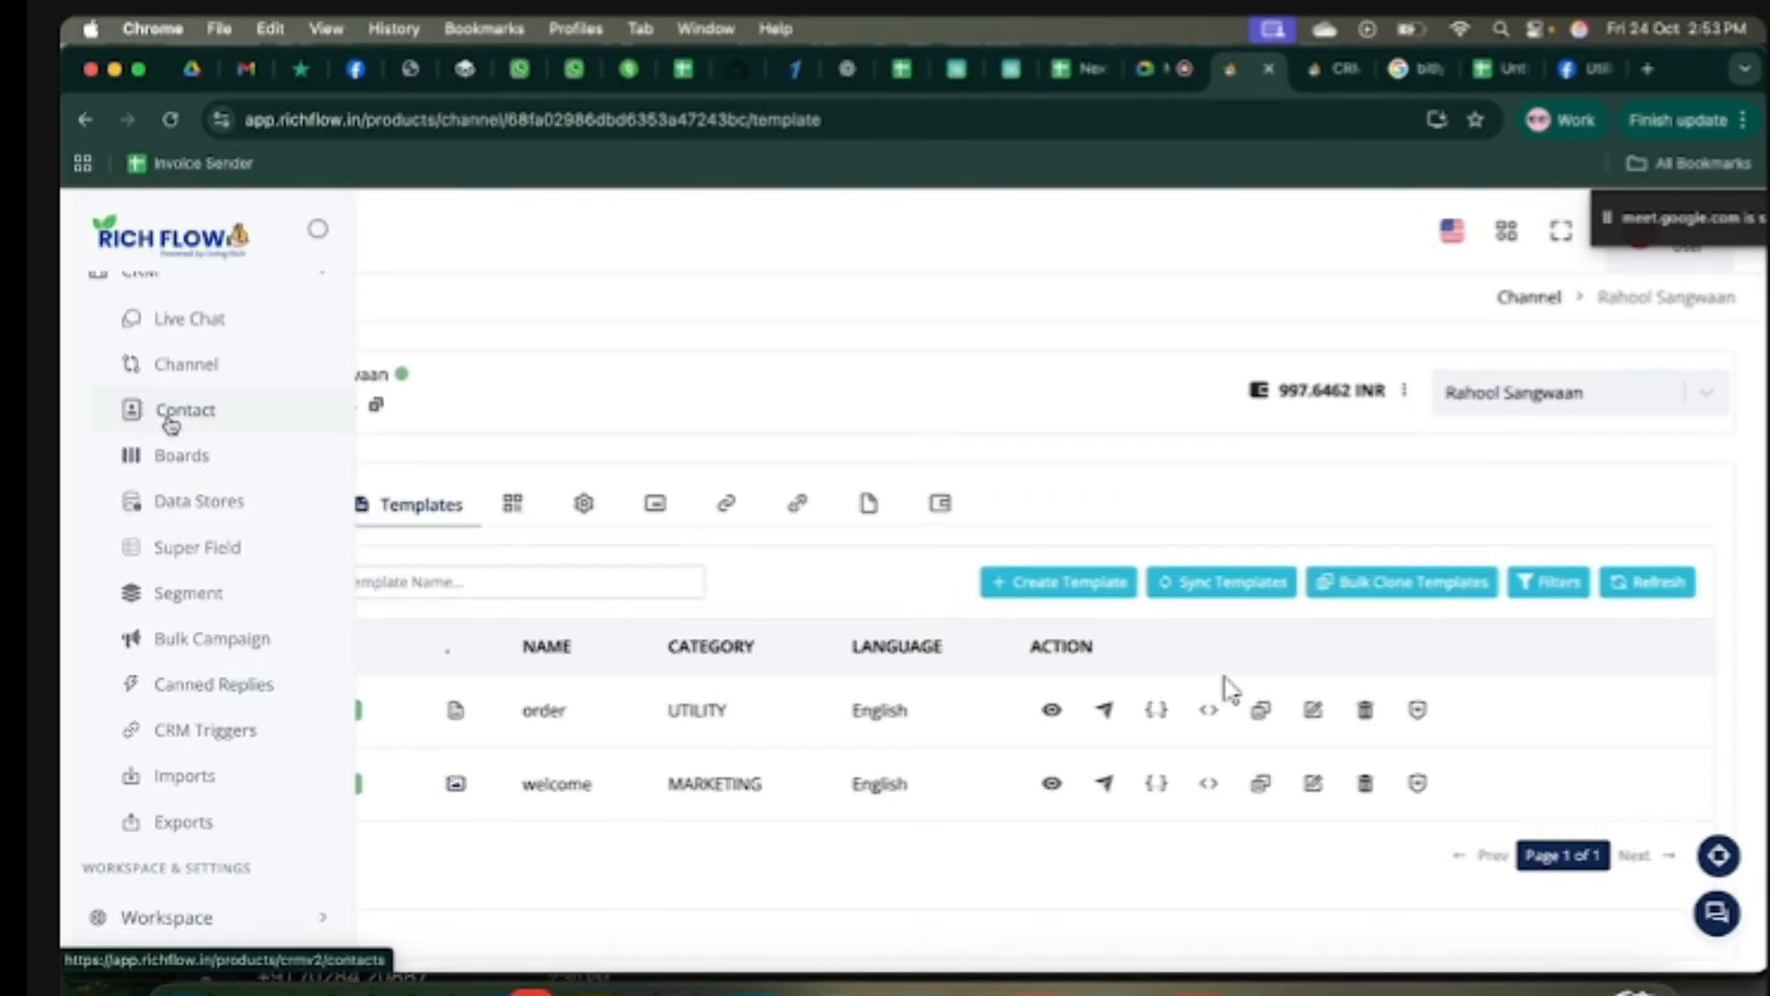
click(162, 350)
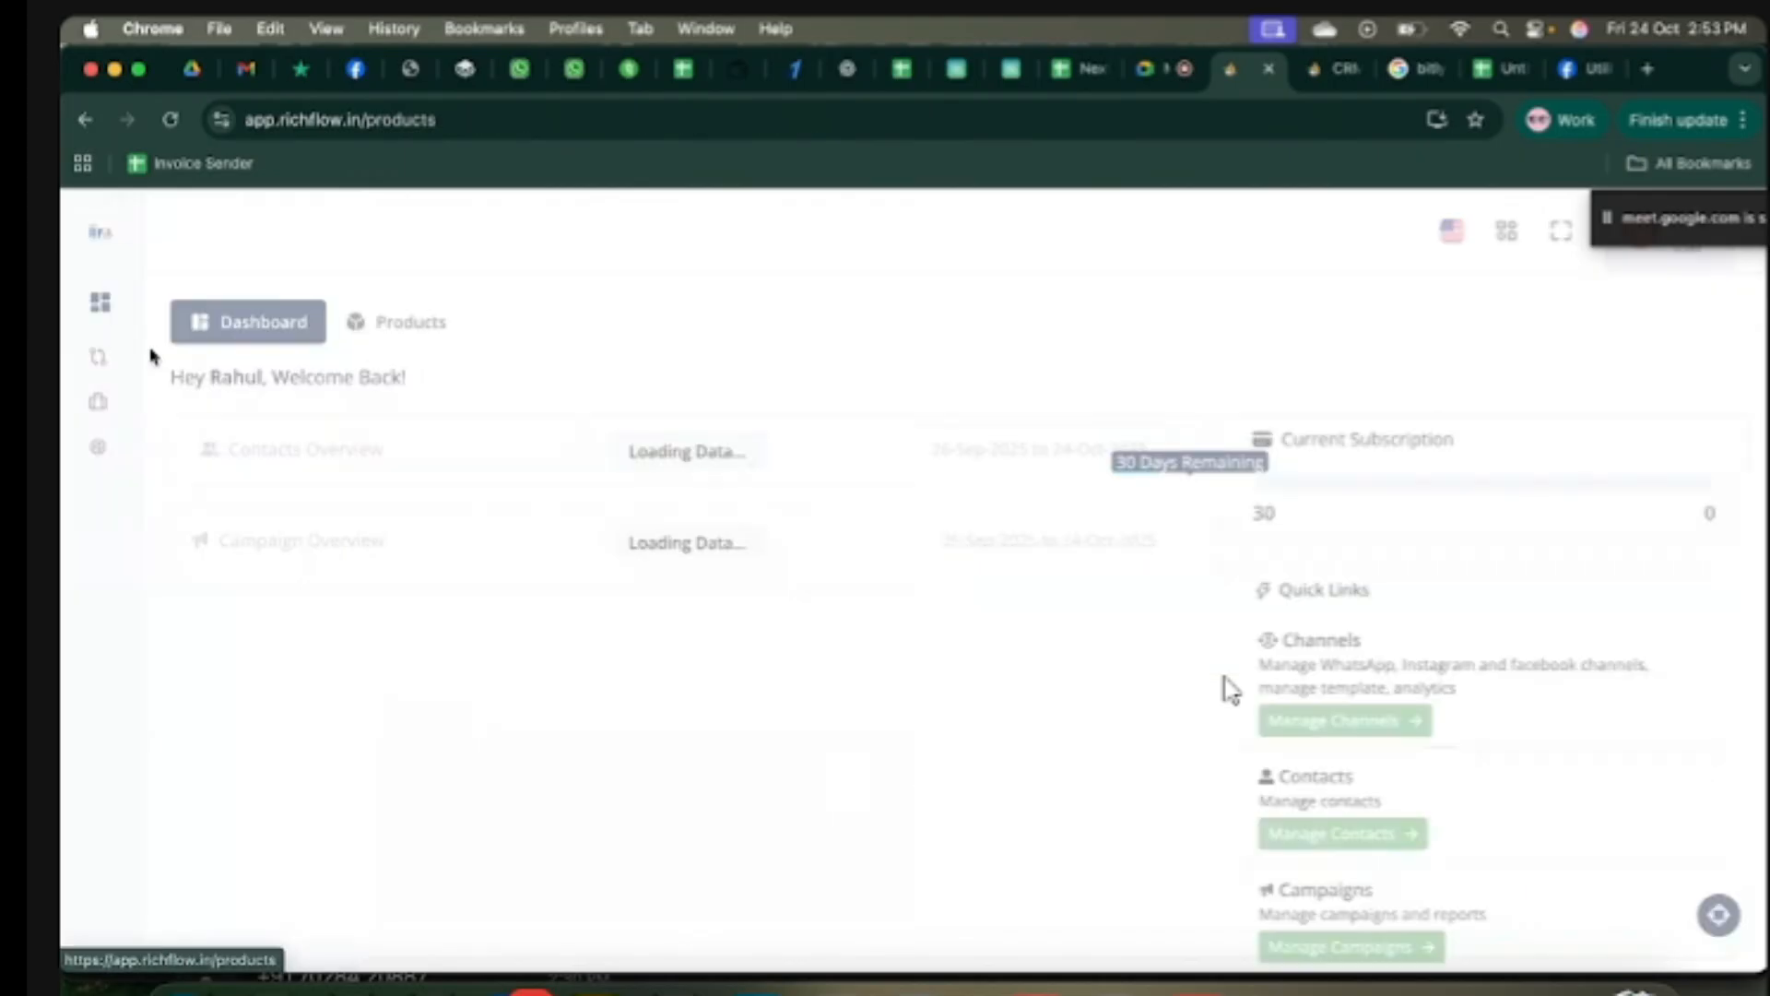
click(392, 330)
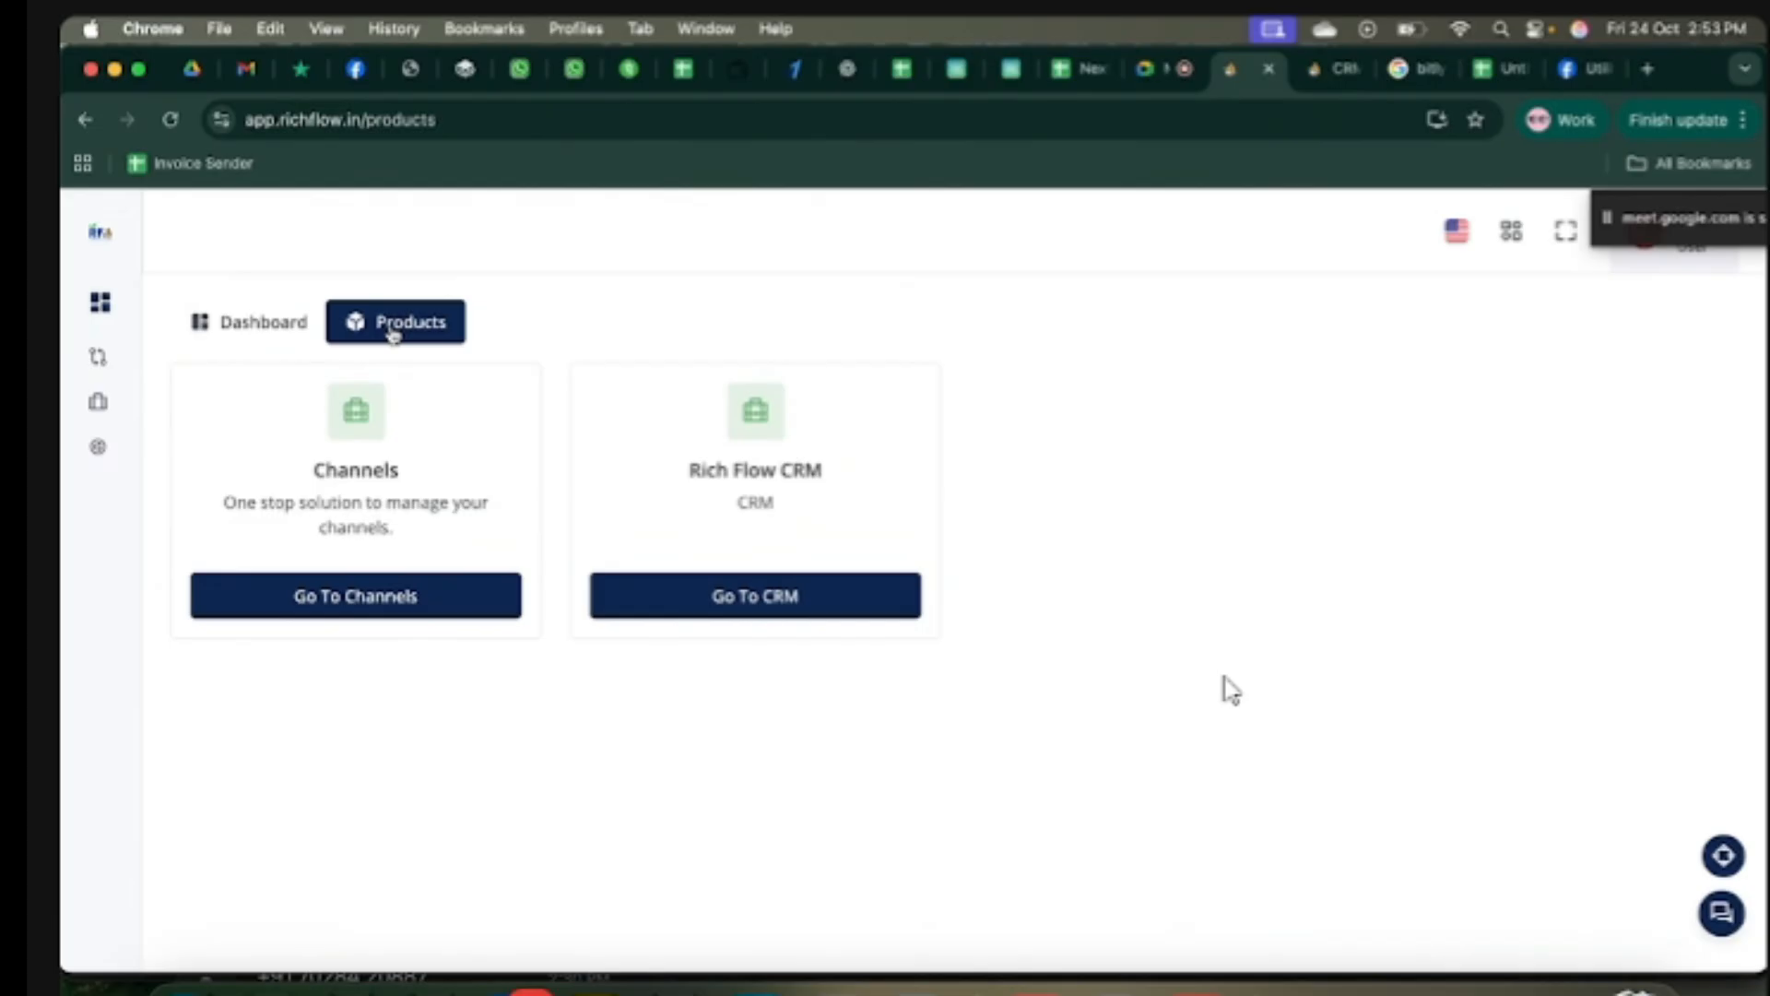
click(1626, 201)
drag(1625, 221, 1618, 364)
click(1423, 412)
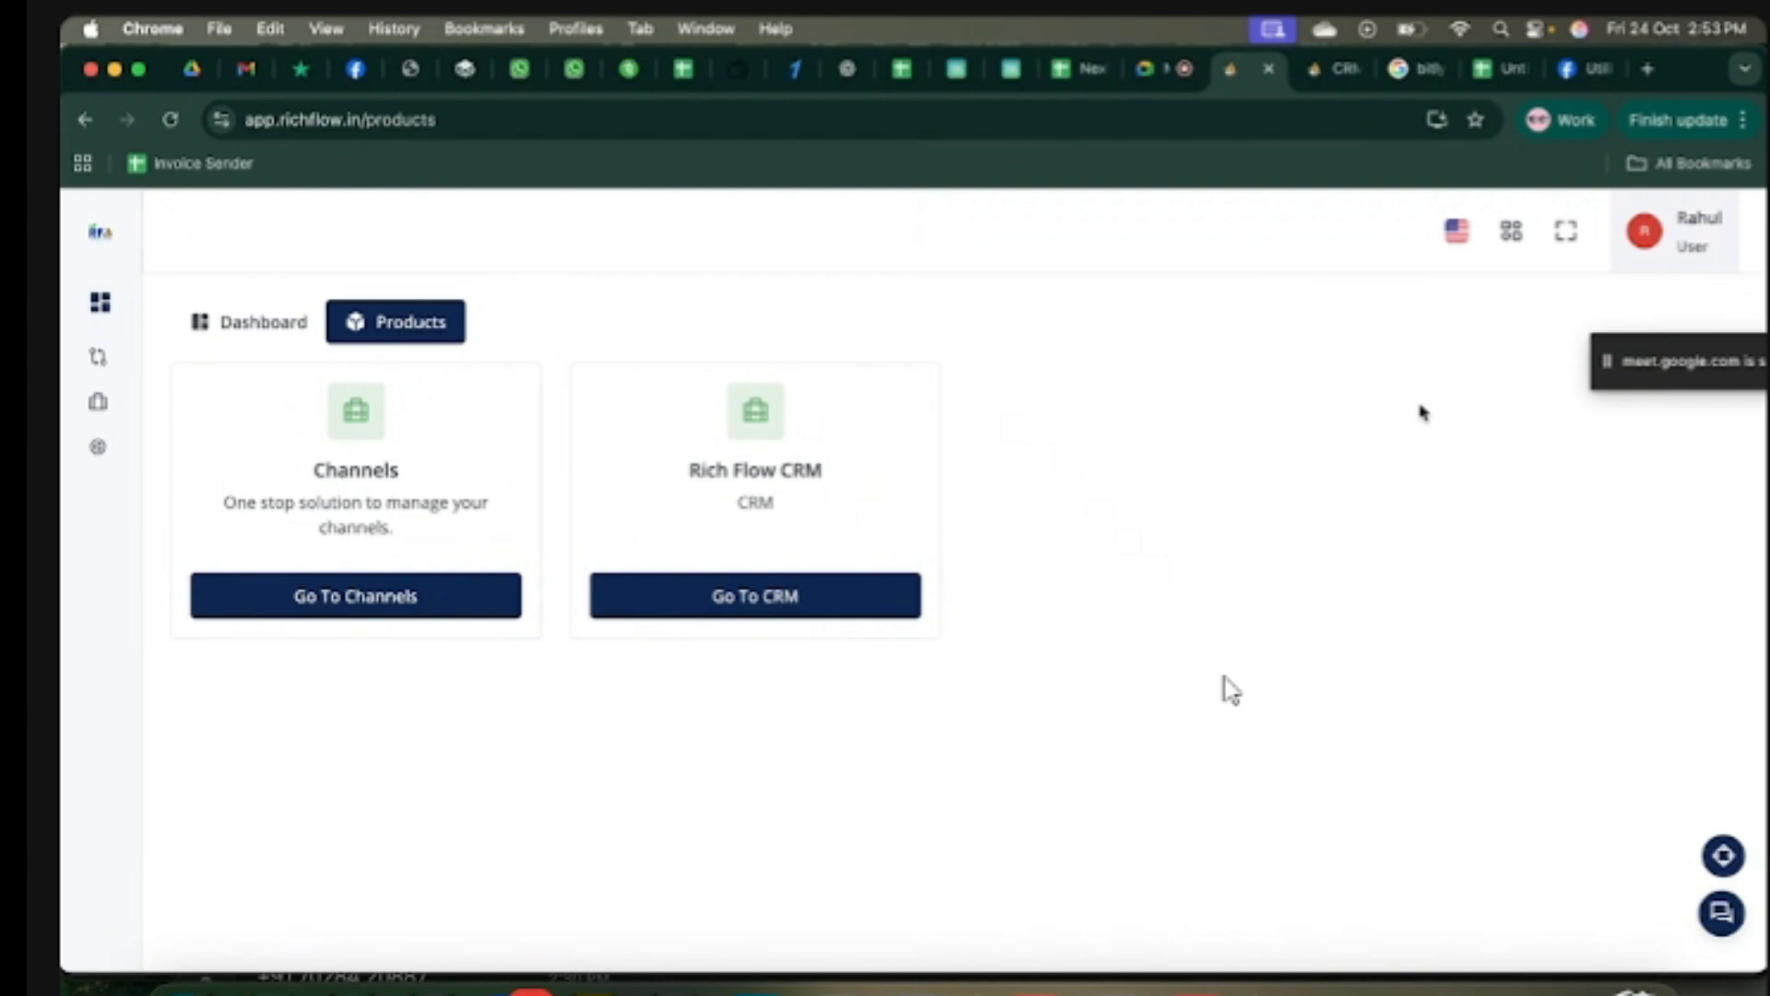